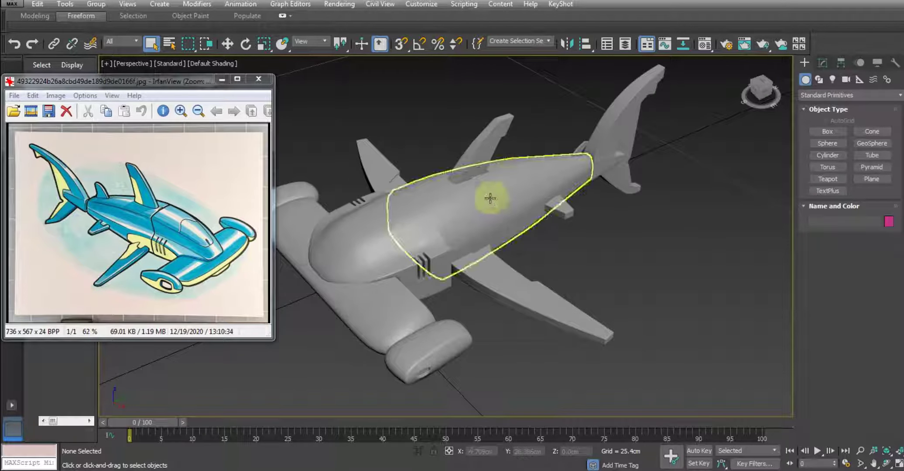
Select the front head section Object001 with Move active and turn on Edged Faces shading.
{"action": "left_click", "coordinate": [431, 221]}
{"action": "key", "text": "w"}
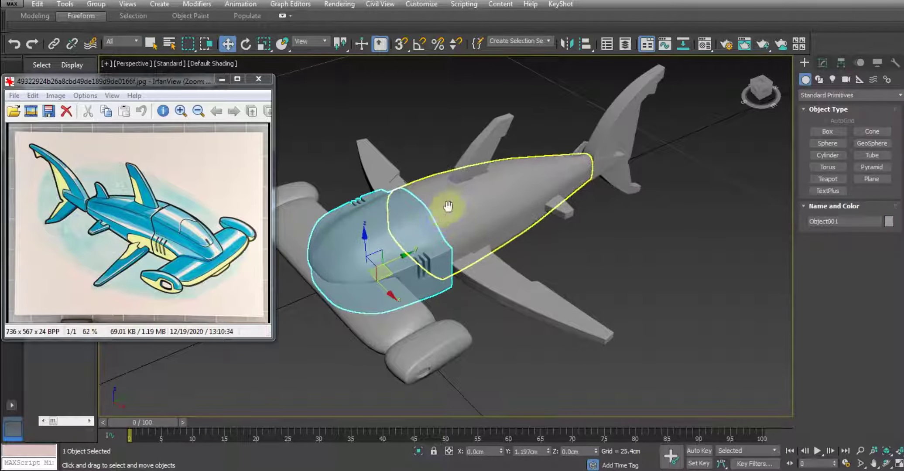
{"action": "scroll", "coordinate": [425, 206], "scroll_direction": "up", "scroll_amount": 5}
{"action": "scroll", "coordinate": [439, 208], "scroll_direction": "up", "scroll_amount": 3}
{"action": "scroll", "coordinate": [439, 208], "scroll_direction": "down", "scroll_amount": 5}
{"action": "mouse_move", "coordinate": [462, 250]}
{"action": "middle_mouse_down", "text": "alt"}
{"action": "mouse_move", "coordinate": [403, 238]}
{"action": "mouse_move", "coordinate": [422, 235]}
{"action": "mouse_move", "coordinate": [382, 236]}
{"action": "mouse_move", "coordinate": [410, 258]}
{"action": "mouse_move", "coordinate": [428, 254]}
{"action": "mouse_move", "coordinate": [402, 237]}
{"action": "middle_mouse_up", "text": "alt"}
{"action": "key", "text": "F4"}
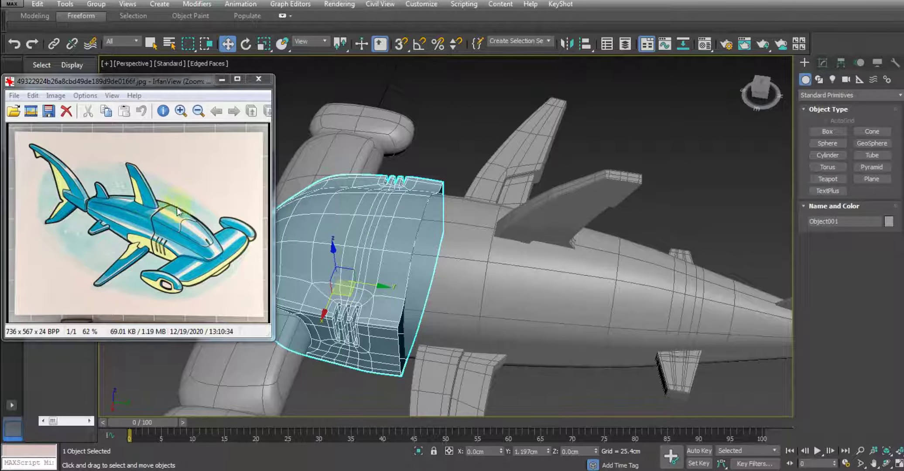
Enter vertex level on Object001's Editable Poly and select the two top rear corner vertices.
{"action": "left_click", "coordinate": [821, 63]}
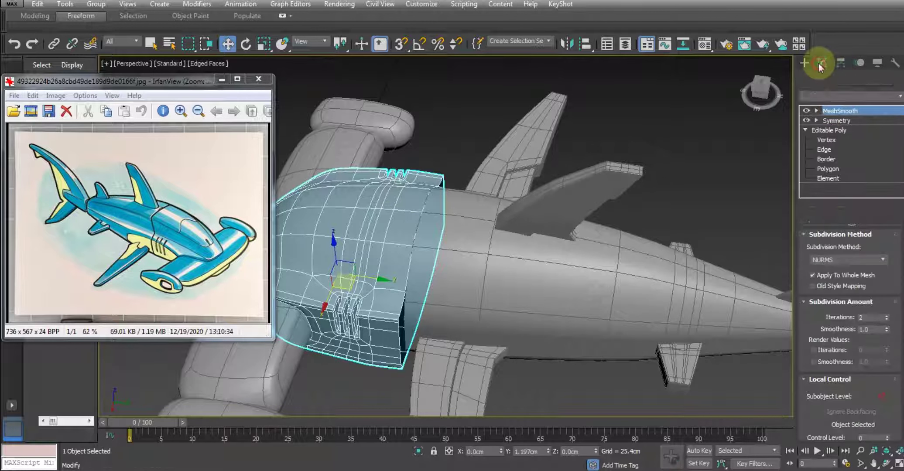
{"action": "left_click", "coordinate": [825, 140]}
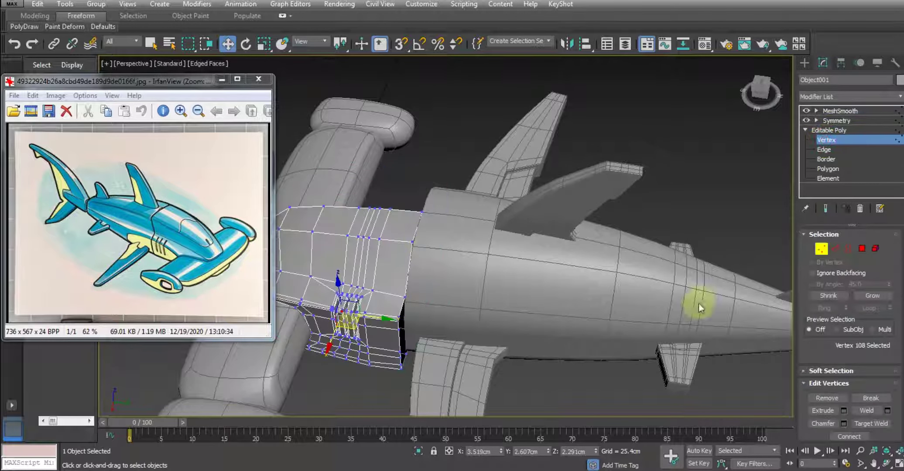
{"action": "mouse_move", "coordinate": [422, 236]}
{"action": "middle_mouse_down", "text": "alt"}
{"action": "mouse_move", "coordinate": [448, 216]}
{"action": "mouse_move", "coordinate": [403, 165]}
{"action": "middle_mouse_up", "text": "alt"}
{"action": "scroll", "coordinate": [375, 168], "scroll_direction": "up", "scroll_amount": 3}
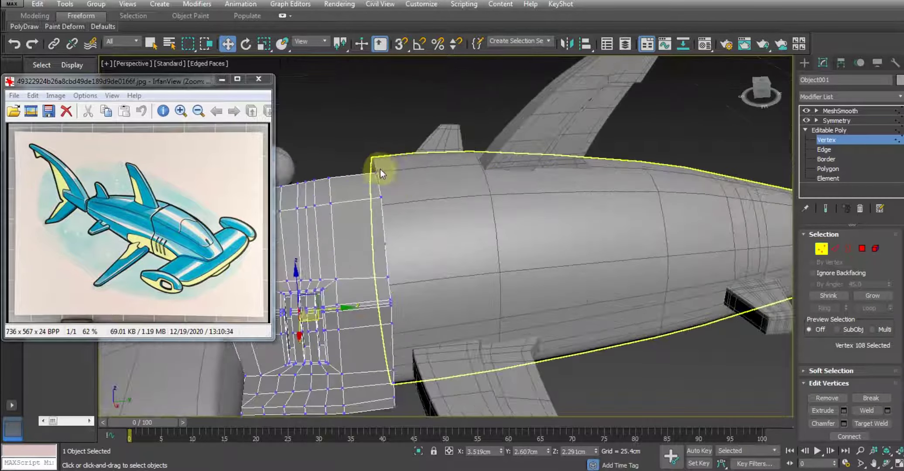
{"action": "left_click", "coordinate": [386, 199]}
{"action": "middle_click_drag", "start_coordinate": [384, 192], "coordinate": [395, 162]}
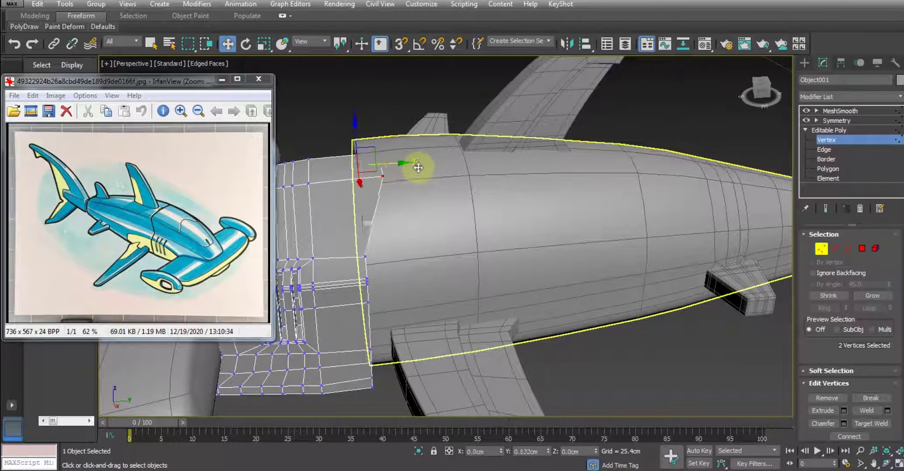
Check the rear seam in wireframe, then select a single vertex on the rear edge.
{"action": "key", "text": "F3"}
{"action": "mouse_move", "coordinate": [415, 195]}
{"action": "middle_mouse_down", "text": "alt"}
{"action": "mouse_move", "coordinate": [391, 230]}
{"action": "mouse_move", "coordinate": [399, 231]}
{"action": "middle_mouse_up", "text": "alt"}
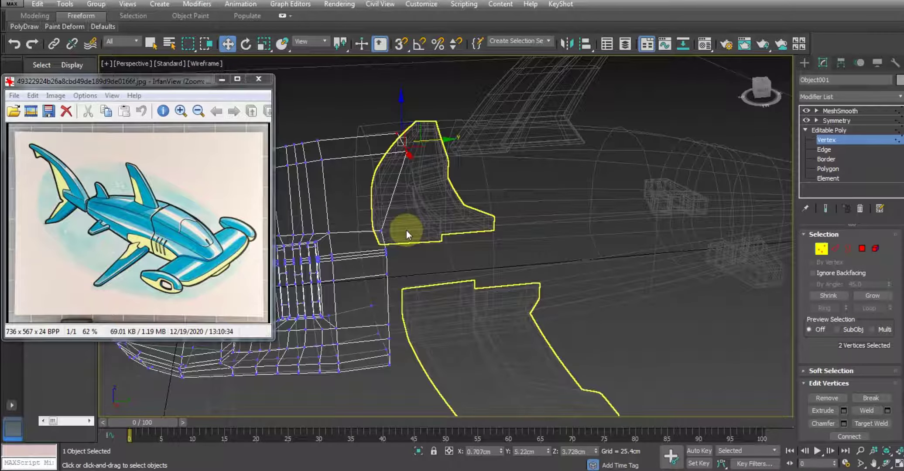
{"action": "key", "text": "F3"}
{"action": "scroll", "coordinate": [381, 222], "scroll_direction": "up", "scroll_amount": 3}
{"action": "left_click", "coordinate": [379, 218]}
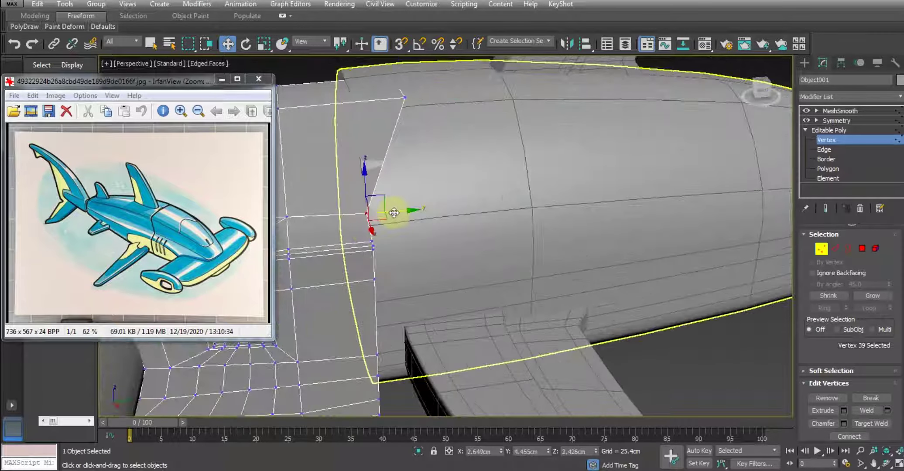
Orbit below and above the body to inspect the black underside and head-body seam.
{"action": "scroll", "coordinate": [420, 241], "scroll_direction": "down", "scroll_amount": 5}
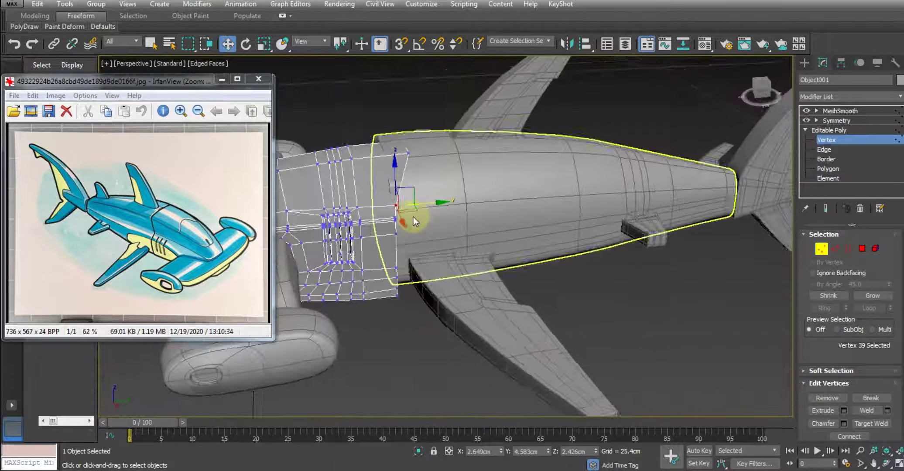
{"action": "mouse_move", "coordinate": [414, 216]}
{"action": "middle_mouse_down", "text": "alt"}
{"action": "mouse_move", "coordinate": [368, 269]}
{"action": "mouse_move", "coordinate": [398, 251]}
{"action": "mouse_move", "coordinate": [366, 233]}
{"action": "middle_mouse_up", "text": "alt"}
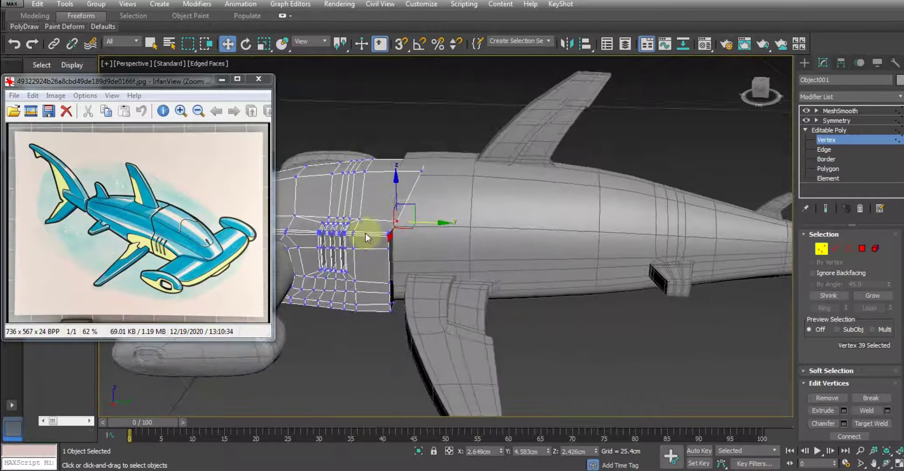
{"action": "scroll", "coordinate": [355, 241], "scroll_direction": "up", "scroll_amount": 4}
{"action": "scroll", "coordinate": [430, 235], "scroll_direction": "up", "scroll_amount": 2}
{"action": "mouse_move", "coordinate": [431, 235]}
{"action": "middle_mouse_down", "text": "alt"}
{"action": "mouse_move", "coordinate": [467, 227]}
{"action": "mouse_move", "coordinate": [429, 192]}
{"action": "mouse_move", "coordinate": [424, 221]}
{"action": "mouse_move", "coordinate": [401, 251]}
{"action": "mouse_move", "coordinate": [460, 228]}
{"action": "mouse_move", "coordinate": [465, 212]}
{"action": "mouse_move", "coordinate": [486, 261]}
{"action": "mouse_move", "coordinate": [459, 272]}
{"action": "mouse_move", "coordinate": [484, 258]}
{"action": "mouse_move", "coordinate": [207, 234]}
{"action": "middle_mouse_up", "text": "alt"}
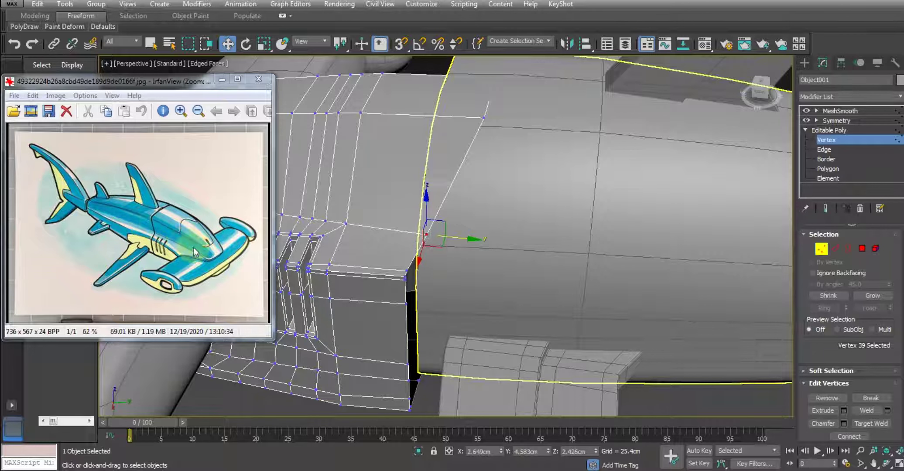
{"action": "mouse_move", "coordinate": [453, 195]}
{"action": "middle_mouse_down", "text": "alt"}
{"action": "mouse_move", "coordinate": [429, 215]}
{"action": "mouse_move", "coordinate": [447, 261]}
{"action": "mouse_move", "coordinate": [403, 241]}
{"action": "middle_mouse_up", "text": "alt"}
Isolate the front body section and frame it in the view.
{"action": "key", "text": "z"}
{"action": "scroll", "coordinate": [429, 261], "scroll_direction": "down", "scroll_amount": 3}
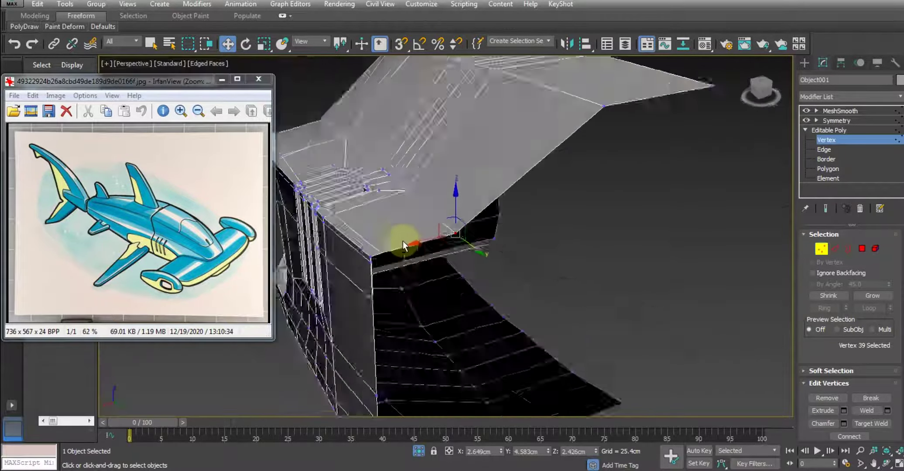
{"action": "scroll", "coordinate": [403, 241], "scroll_direction": "down", "scroll_amount": 2}
{"action": "scroll", "coordinate": [437, 252], "scroll_direction": "down", "scroll_amount": 2}
{"action": "scroll", "coordinate": [446, 250], "scroll_direction": "down", "scroll_amount": 3}
{"action": "scroll", "coordinate": [454, 253], "scroll_direction": "down", "scroll_amount": 2}
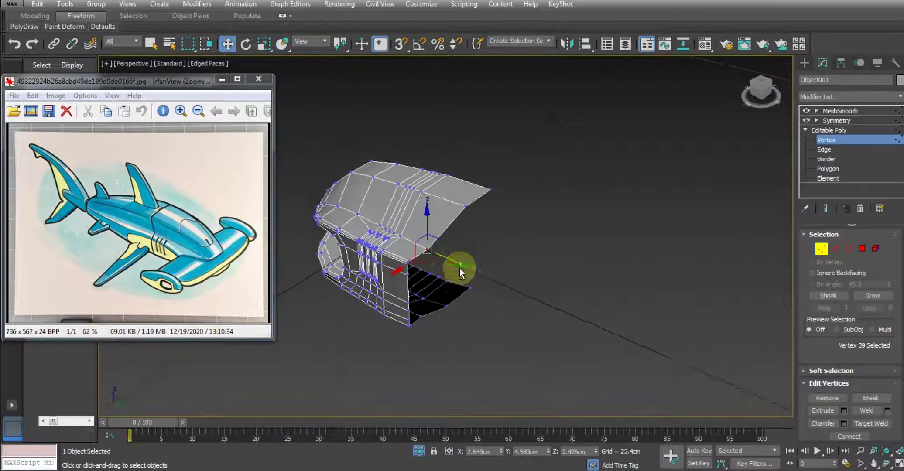
{"action": "mouse_move", "coordinate": [459, 268]}
{"action": "middle_mouse_down", "text": "alt"}
{"action": "mouse_move", "coordinate": [477, 259]}
{"action": "mouse_move", "coordinate": [459, 285]}
{"action": "middle_mouse_up", "text": "alt"}
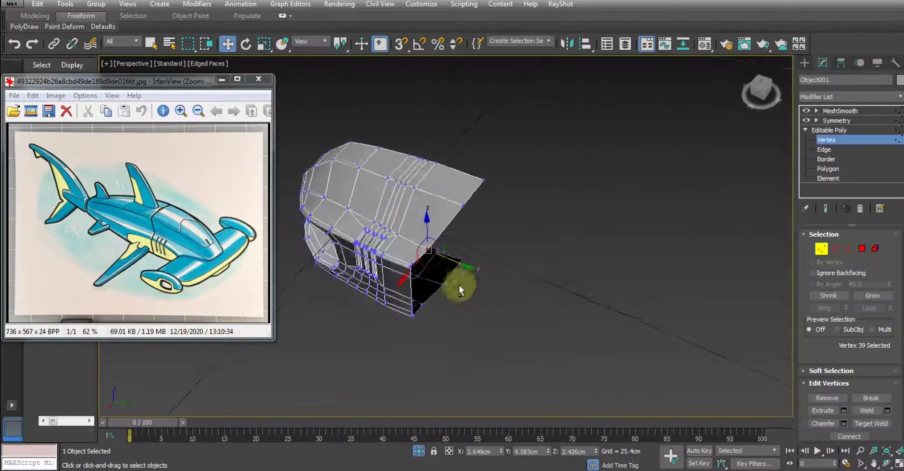
Select the upper and lower rim edges of the open lower gap and Bridge them.
{"action": "left_click", "coordinate": [823, 150]}
{"action": "left_click", "coordinate": [469, 199]}
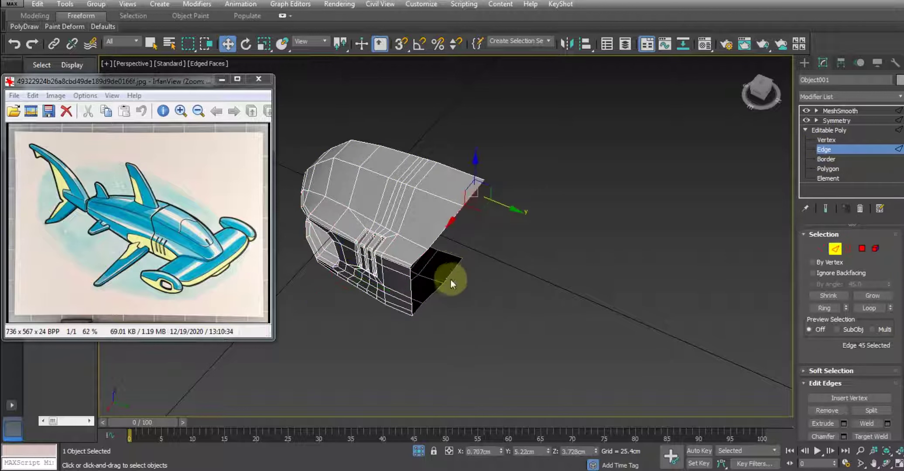
{"action": "left_click", "coordinate": [454, 272], "text": "ctrl"}
{"action": "mouse_move", "coordinate": [473, 280]}
{"action": "middle_mouse_down", "text": "alt"}
{"action": "mouse_move", "coordinate": [472, 234]}
{"action": "mouse_move", "coordinate": [495, 254]}
{"action": "mouse_move", "coordinate": [678, 281]}
{"action": "mouse_move", "coordinate": [599, 298]}
{"action": "mouse_move", "coordinate": [613, 298]}
{"action": "middle_mouse_up", "text": "alt"}
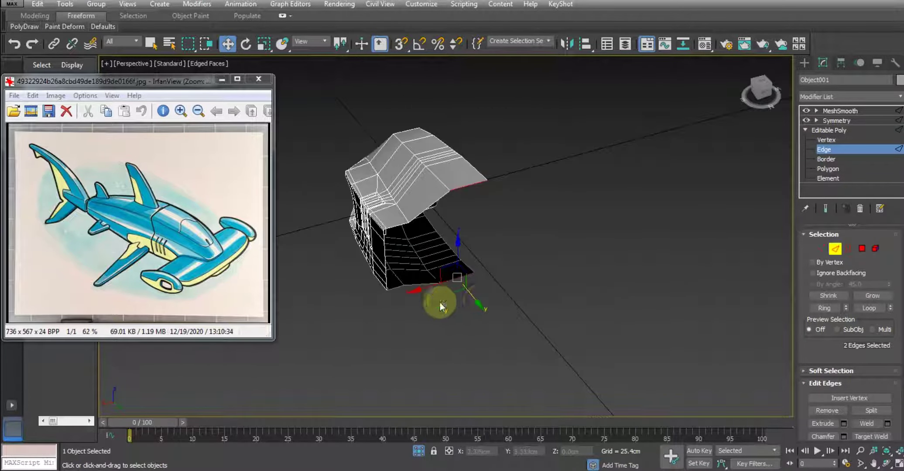
{"action": "left_click", "coordinate": [406, 224], "text": "ctrl"}
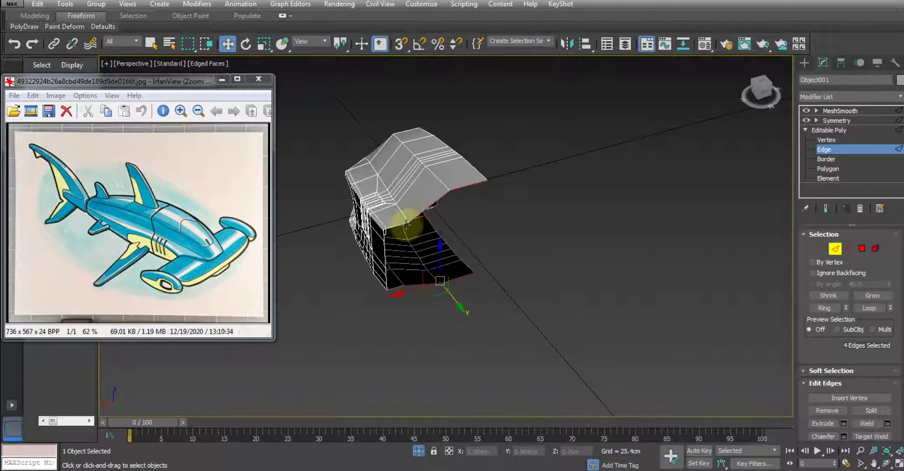
{"action": "scroll", "coordinate": [405, 271], "scroll_direction": "up", "scroll_amount": 2}
{"action": "left_click", "coordinate": [403, 265], "text": "ctrl"}
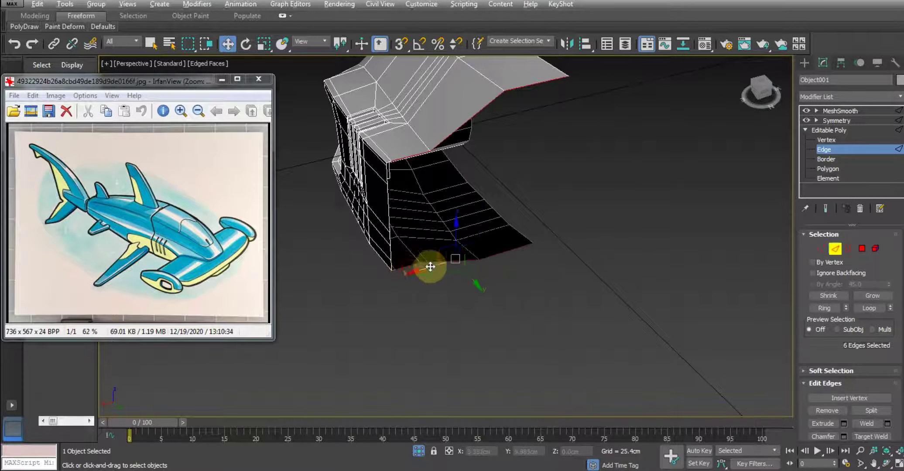
{"action": "scroll", "coordinate": [431, 268], "scroll_direction": "up", "scroll_amount": 2}
{"action": "middle_click_drag", "start_coordinate": [432, 273], "coordinate": [444, 262], "text": "alt"}
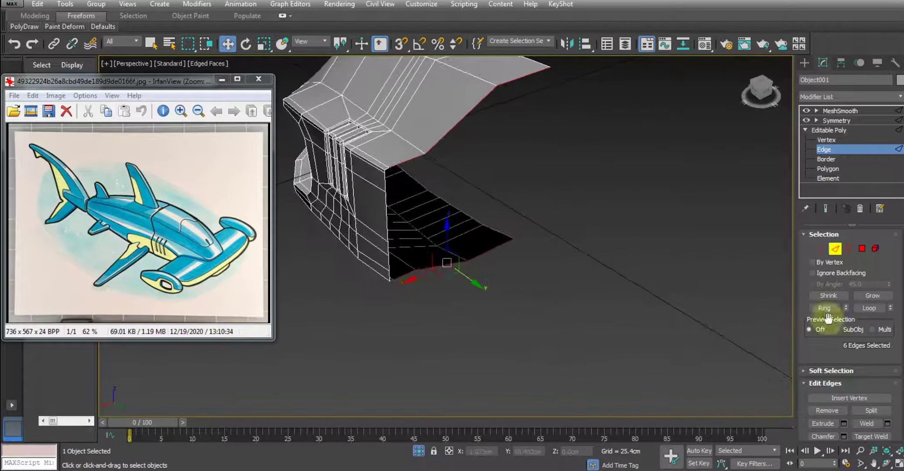
{"action": "scroll", "coordinate": [828, 330], "scroll_direction": "down", "scroll_amount": 2}
{"action": "scroll", "coordinate": [828, 329], "scroll_direction": "down", "scroll_amount": 5}
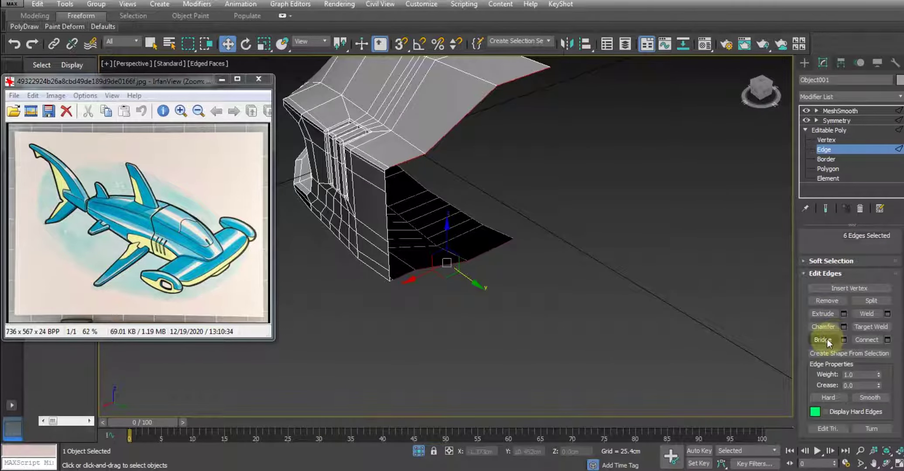
{"action": "left_click", "coordinate": [827, 338]}
Ring-select the vertical edges beside the new bridged polygons.
{"action": "scroll", "coordinate": [480, 240], "scroll_direction": "up", "scroll_amount": 2}
{"action": "scroll", "coordinate": [415, 225], "scroll_direction": "up", "scroll_amount": 2}
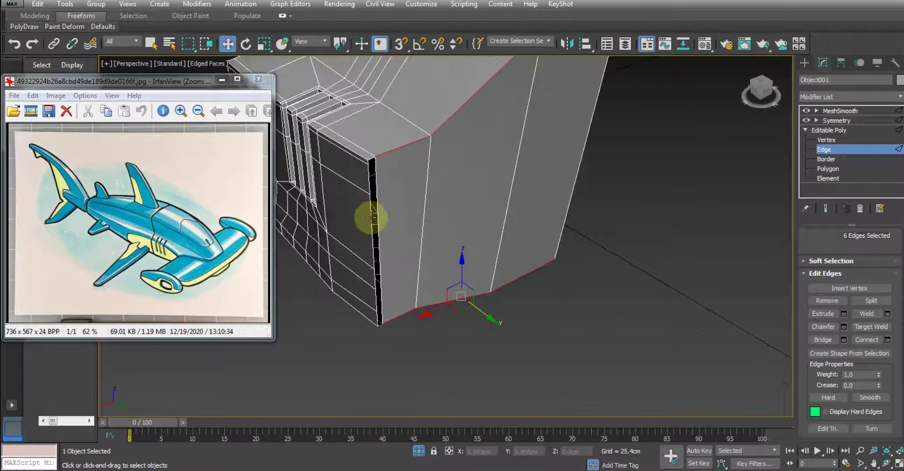
{"action": "double_click", "coordinate": [376, 214]}
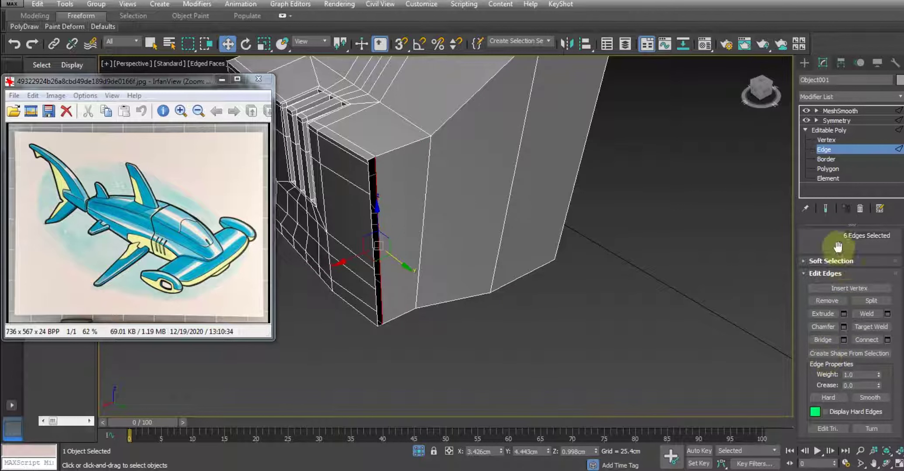
{"action": "left_click_drag", "start_coordinate": [838, 247], "coordinate": [840, 303]}
{"action": "left_click", "coordinate": [829, 274]}
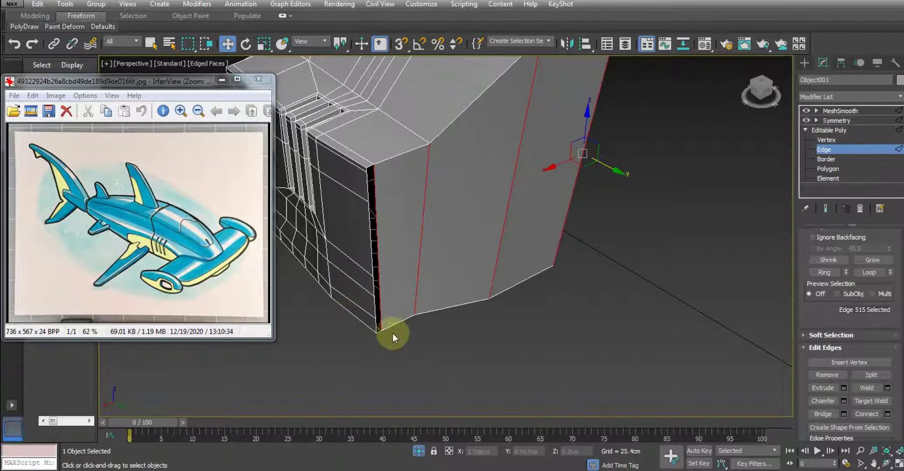
{"action": "left_click", "coordinate": [373, 261]}
Connect the selected ring edges with four new edge loops.
{"action": "right_click", "coordinate": [560, 234]}
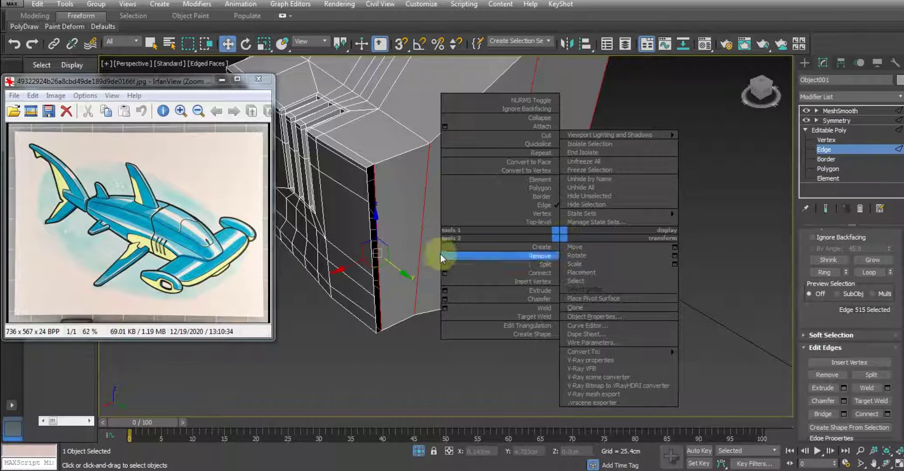
{"action": "left_click", "coordinate": [444, 274]}
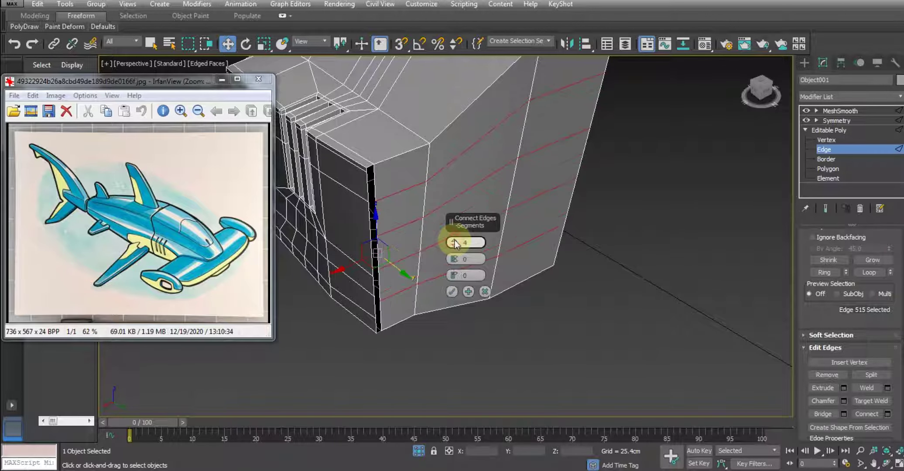
{"action": "left_click", "coordinate": [451, 292]}
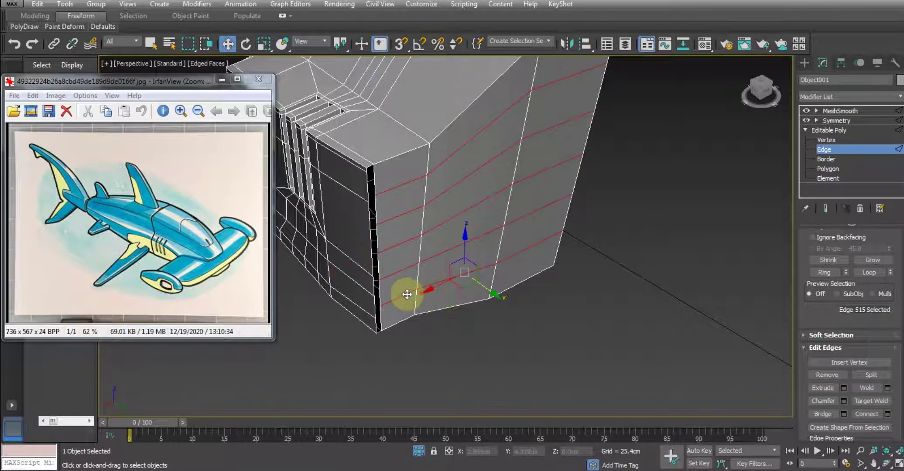
{"action": "left_click", "coordinate": [406, 295]}
{"action": "middle_click_drag", "start_coordinate": [406, 294], "coordinate": [465, 246], "text": "alt"}
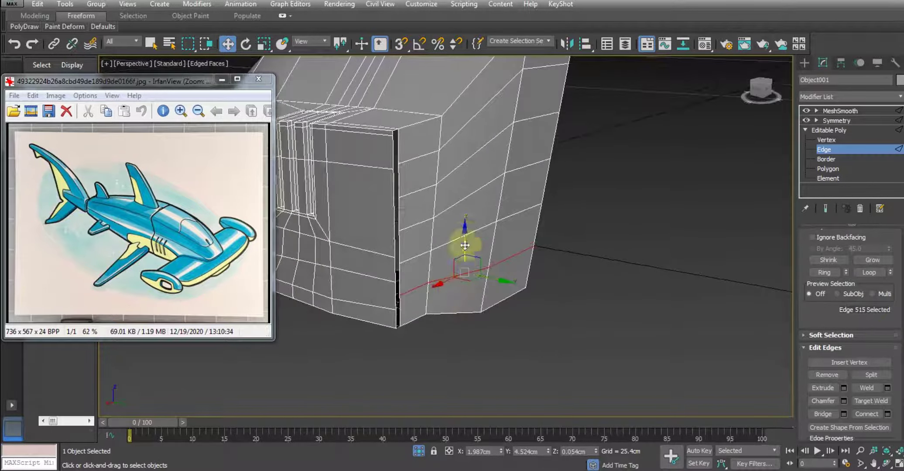
Move one new side edge loop slightly upward along Z, retrying until it sits right.
{"action": "mouse_move", "coordinate": [466, 236]}
{"action": "left_mouse_down"}
{"action": "mouse_move", "coordinate": [466, 246]}
{"action": "mouse_move", "coordinate": [433, 246]}
{"action": "mouse_move", "coordinate": [466, 202]}
{"action": "mouse_move", "coordinate": [458, 217]}
{"action": "mouse_move", "coordinate": [429, 218]}
{"action": "mouse_move", "coordinate": [471, 175]}
{"action": "left_mouse_up"}
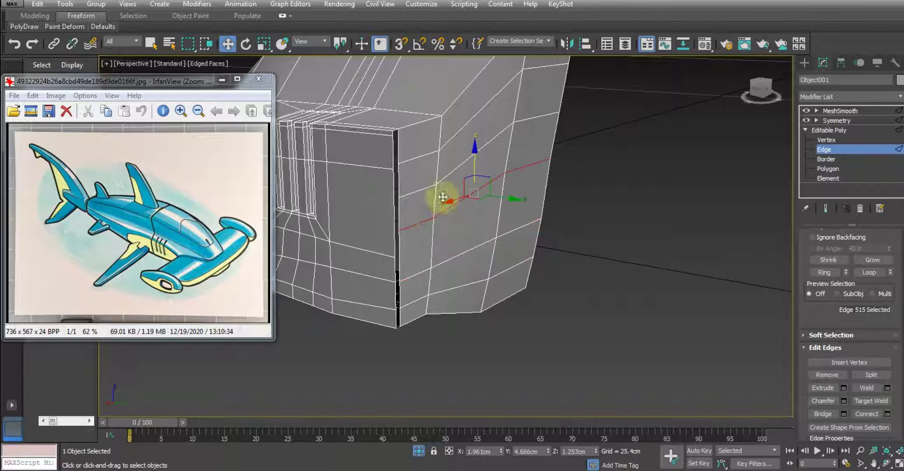
{"action": "right_click", "coordinate": [467, 176]}
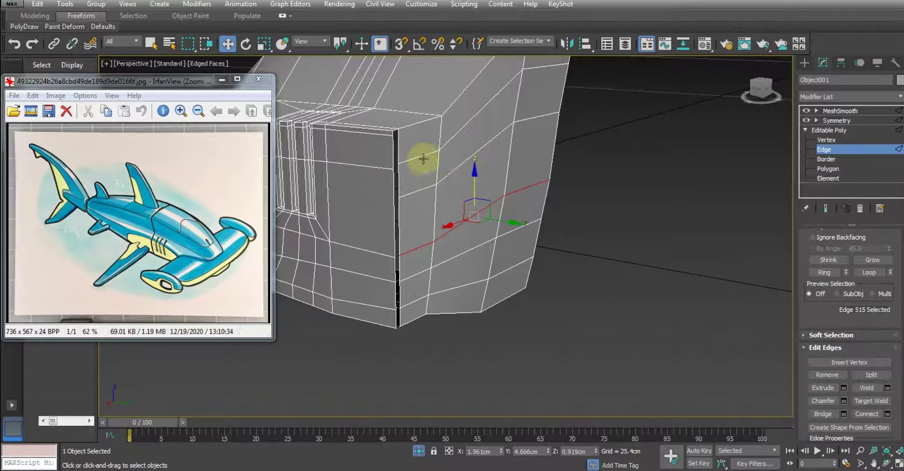
{"action": "middle_click_drag", "start_coordinate": [480, 94], "coordinate": [468, 172], "text": "alt"}
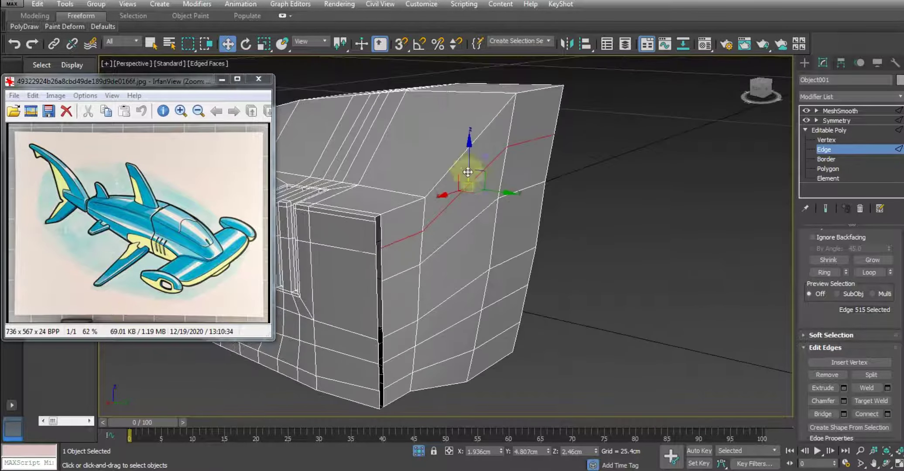
{"action": "left_click_drag", "start_coordinate": [469, 157], "coordinate": [464, 132]}
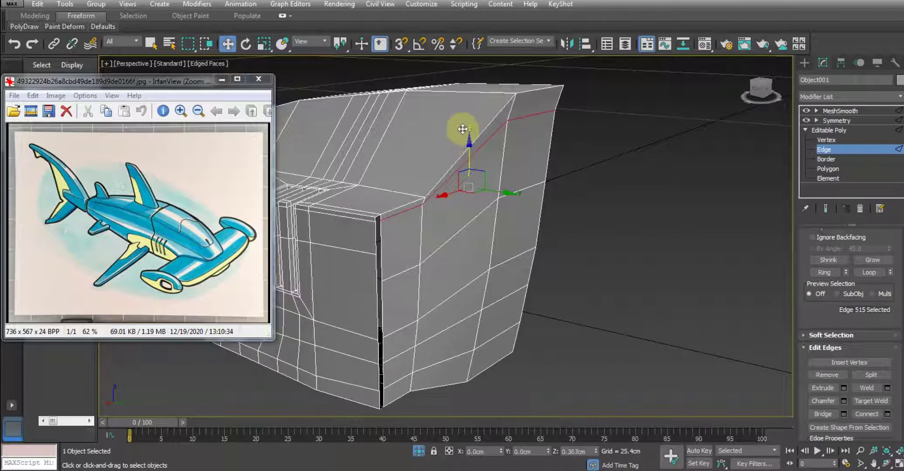
{"action": "key", "text": "ctrl+z"}
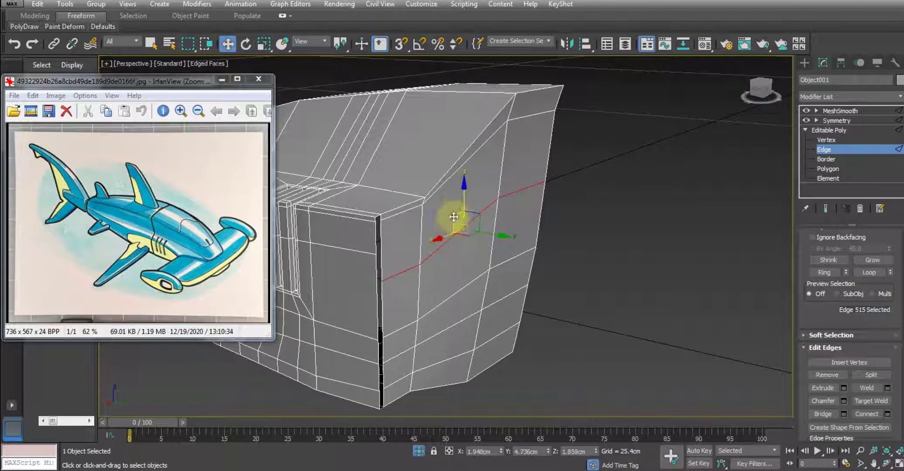
{"action": "left_click_drag", "start_coordinate": [460, 202], "coordinate": [456, 171]}
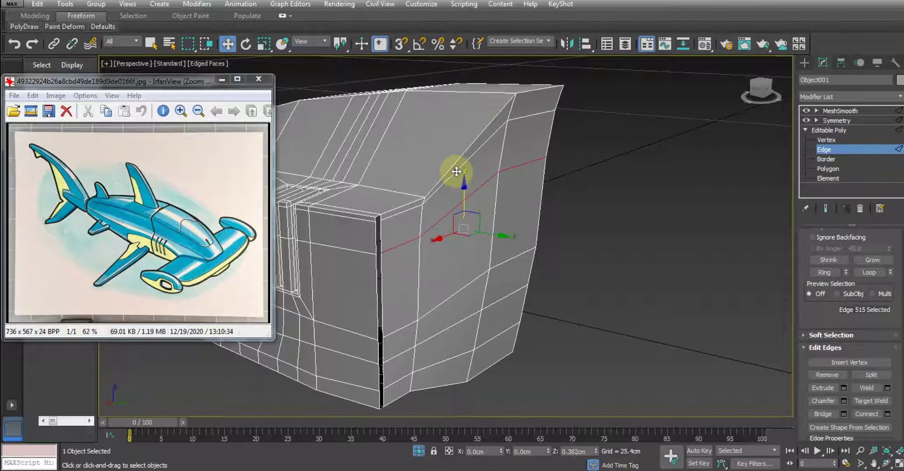
{"action": "middle_click_drag", "start_coordinate": [455, 172], "coordinate": [462, 271], "text": "alt"}
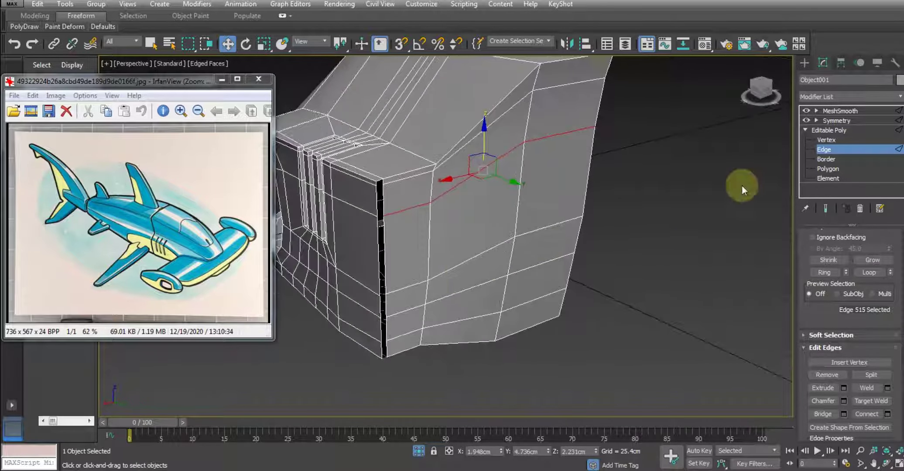
Select the vertical front corner edges and chamfer them.
{"action": "left_click", "coordinate": [826, 159]}
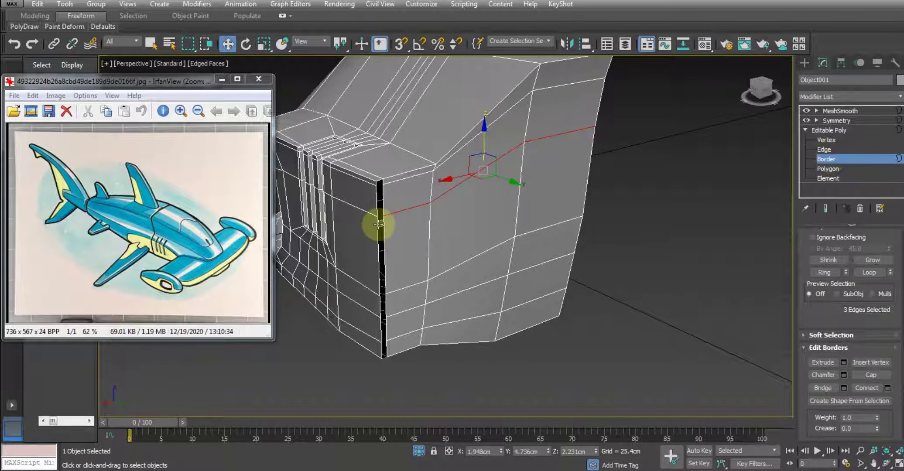
{"action": "left_click", "coordinate": [380, 224]}
{"action": "left_click", "coordinate": [826, 149]}
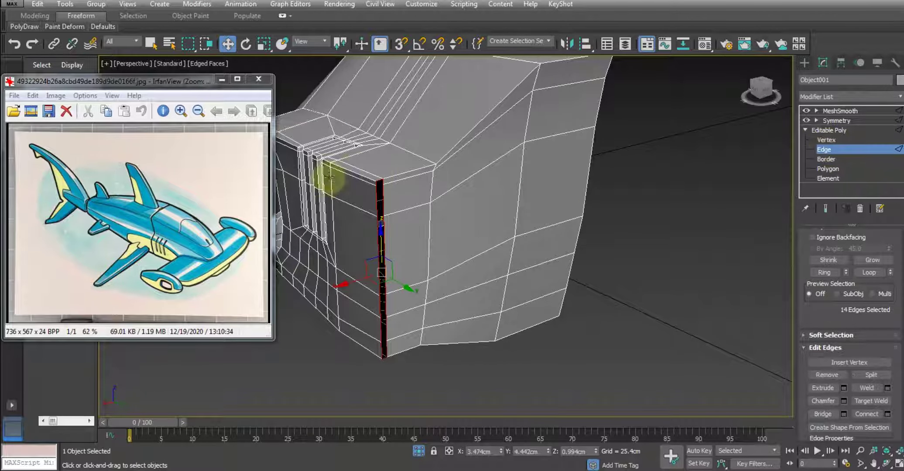
{"action": "left_click_drag", "start_coordinate": [392, 182], "coordinate": [392, 184]}
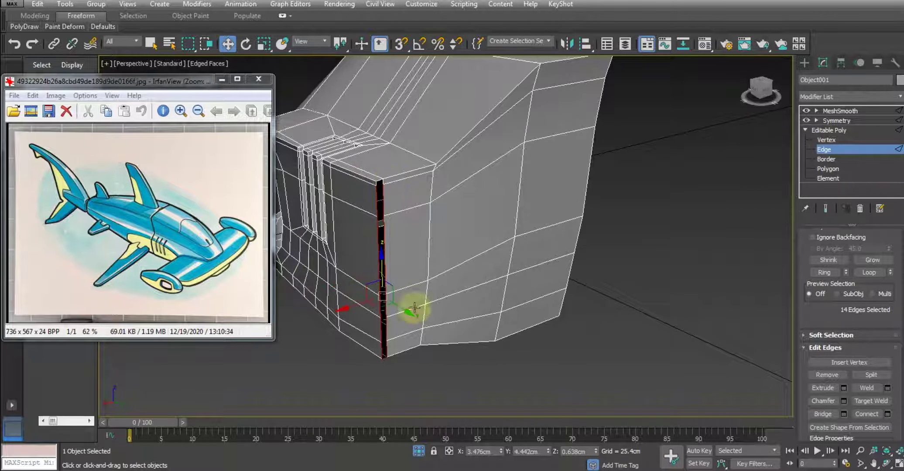
{"action": "left_click_drag", "start_coordinate": [420, 383], "coordinate": [367, 354]}
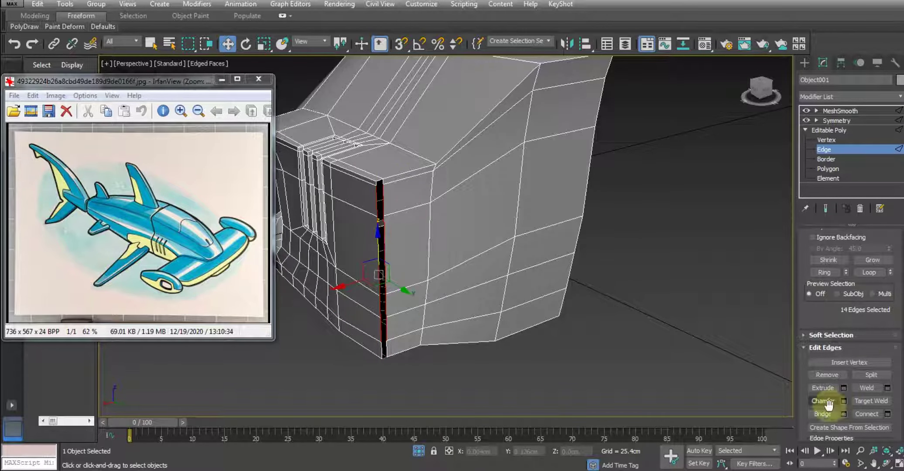
{"action": "middle_click_drag", "start_coordinate": [434, 272], "coordinate": [438, 273]}
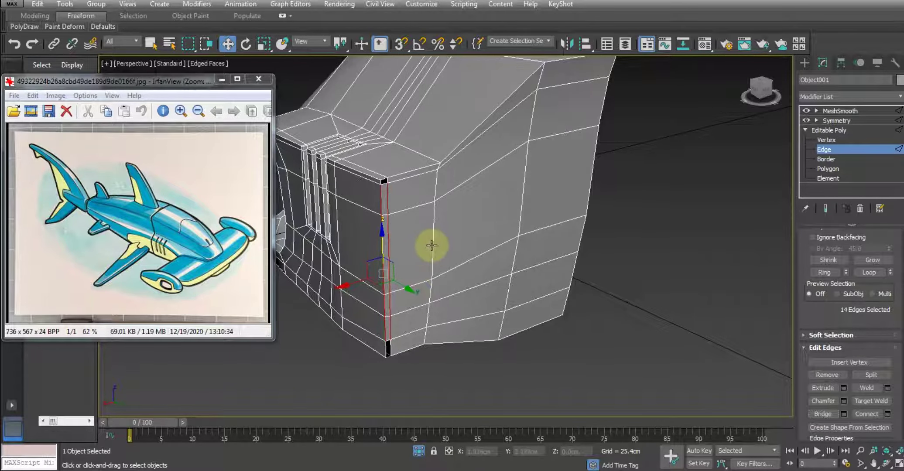
Tidy the open borders left by the chamfer, applying a context command to the bottom corner border.
{"action": "key", "text": "3"}
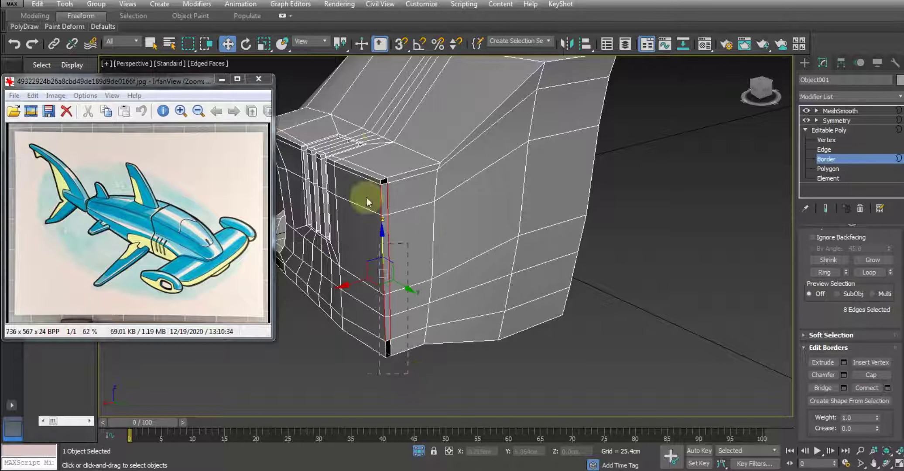
{"action": "left_click", "coordinate": [366, 202]}
{"action": "left_click", "coordinate": [562, 220]}
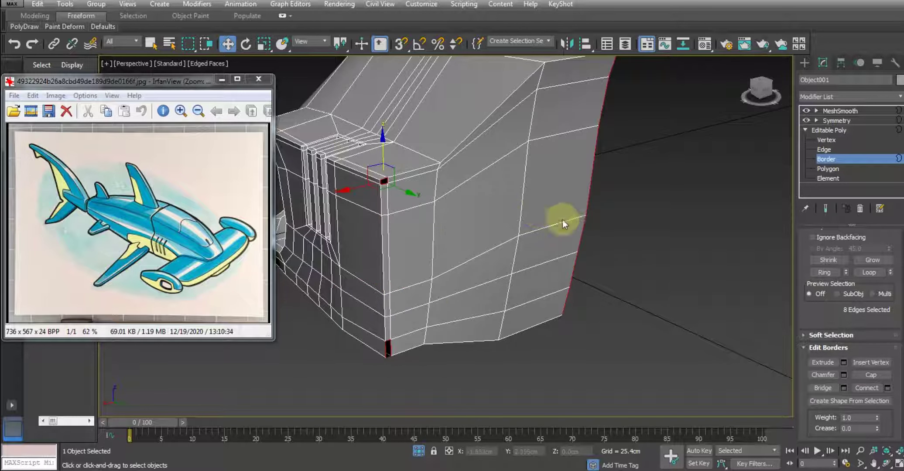
{"action": "left_click", "coordinate": [448, 314]}
{"action": "left_click", "coordinate": [386, 181]}
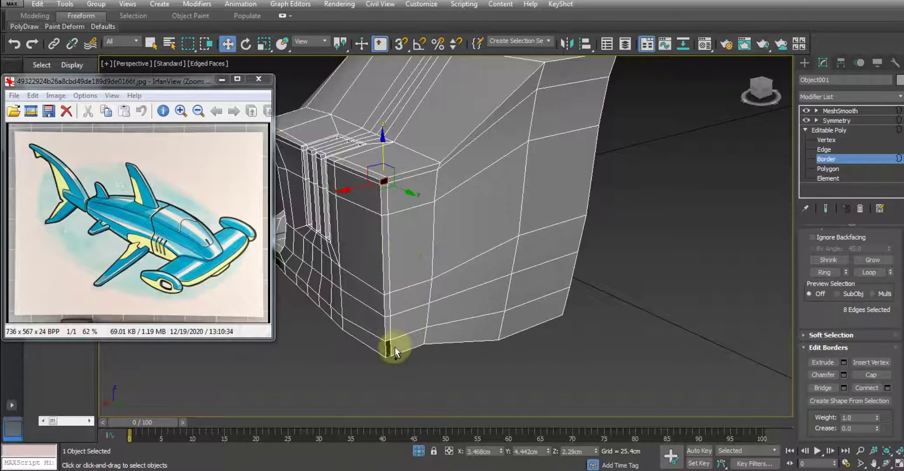
{"action": "left_click", "coordinate": [388, 347]}
{"action": "right_click", "coordinate": [455, 289]}
{"action": "left_click", "coordinate": [446, 322]}
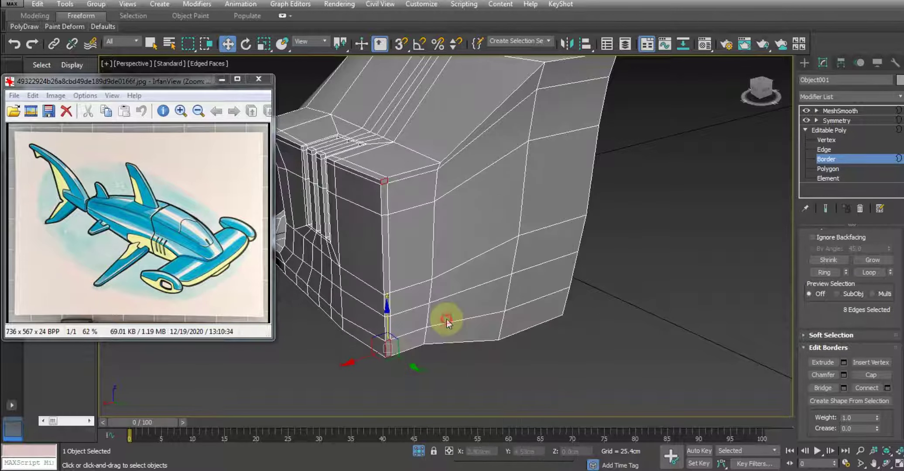
Return to object level and display the MeshSmooth result.
{"action": "left_click", "coordinate": [831, 131]}
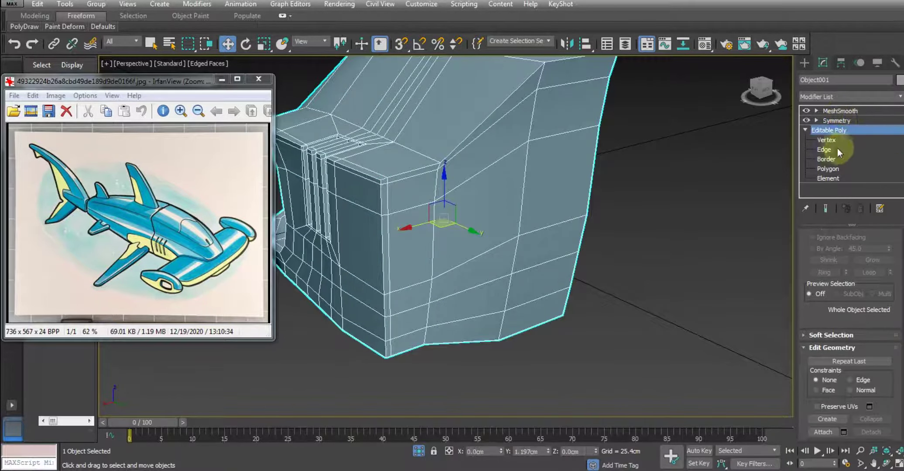
{"action": "left_click", "coordinate": [825, 151]}
{"action": "middle_click_drag", "start_coordinate": [520, 195], "coordinate": [564, 195], "text": "alt"}
{"action": "left_click", "coordinate": [832, 130]}
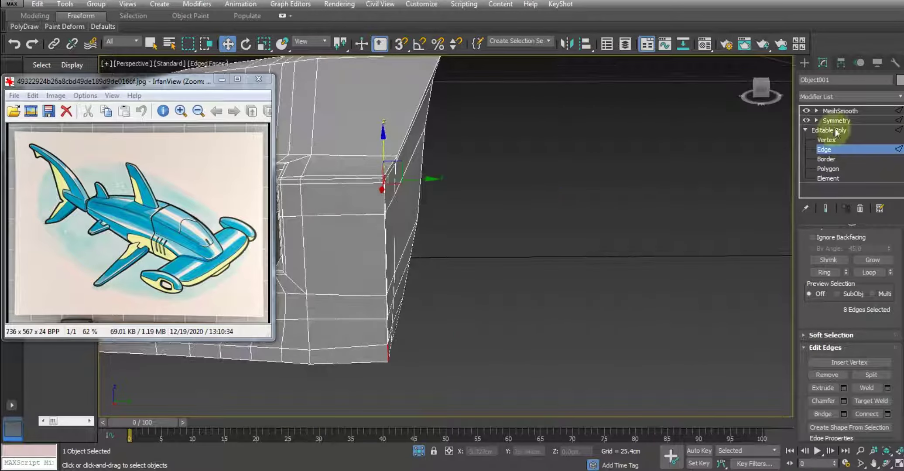
{"action": "left_click", "coordinate": [837, 114]}
{"action": "mouse_move", "coordinate": [676, 154]}
{"action": "middle_mouse_down", "text": "alt"}
{"action": "mouse_move", "coordinate": [563, 231]}
{"action": "mouse_move", "coordinate": [555, 186]}
{"action": "middle_mouse_up", "text": "alt"}
Go back to Object001's base mesh at edge level and select the loop near the back seam.
{"action": "middle_click_drag", "start_coordinate": [616, 215], "coordinate": [588, 236], "text": "alt"}
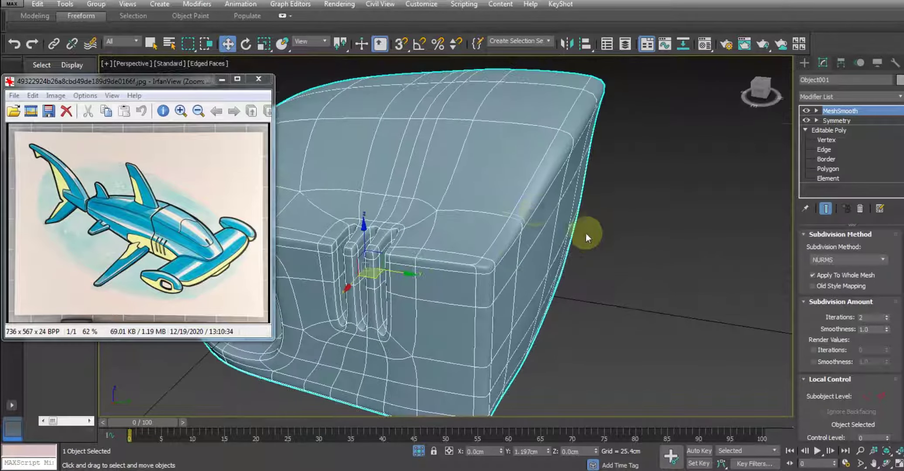
{"action": "scroll", "coordinate": [419, 410], "scroll_direction": "down", "scroll_amount": 5}
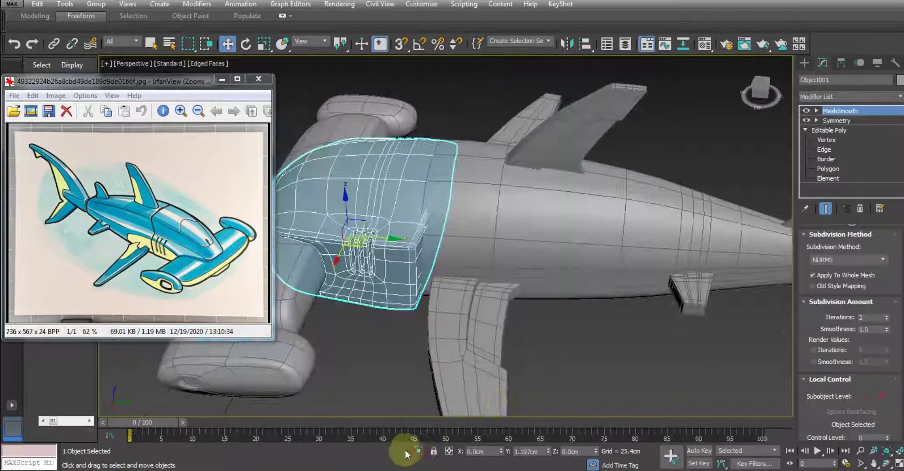
{"action": "mouse_move", "coordinate": [440, 321]}
{"action": "middle_mouse_down", "text": "alt"}
{"action": "mouse_move", "coordinate": [454, 282]}
{"action": "mouse_move", "coordinate": [448, 266]}
{"action": "middle_mouse_up", "text": "alt"}
{"action": "scroll", "coordinate": [432, 264], "scroll_direction": "up", "scroll_amount": 5}
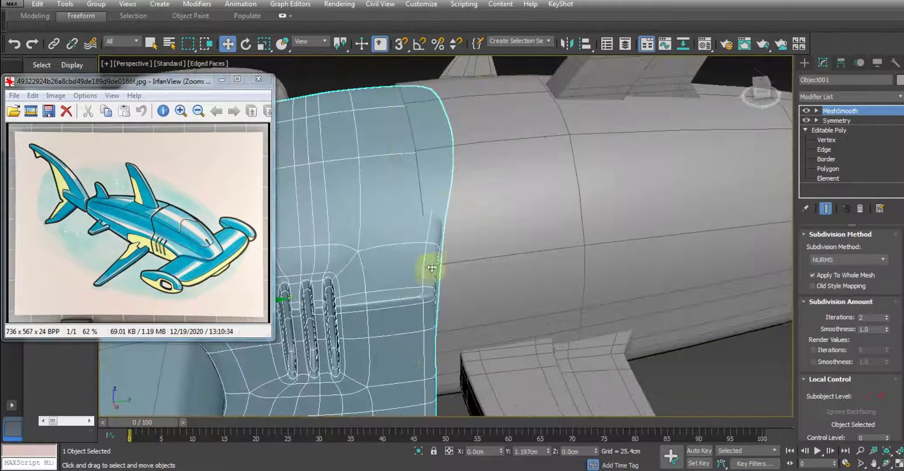
{"action": "left_click", "coordinate": [829, 130]}
{"action": "left_click", "coordinate": [824, 149]}
{"action": "double_click", "coordinate": [422, 303]}
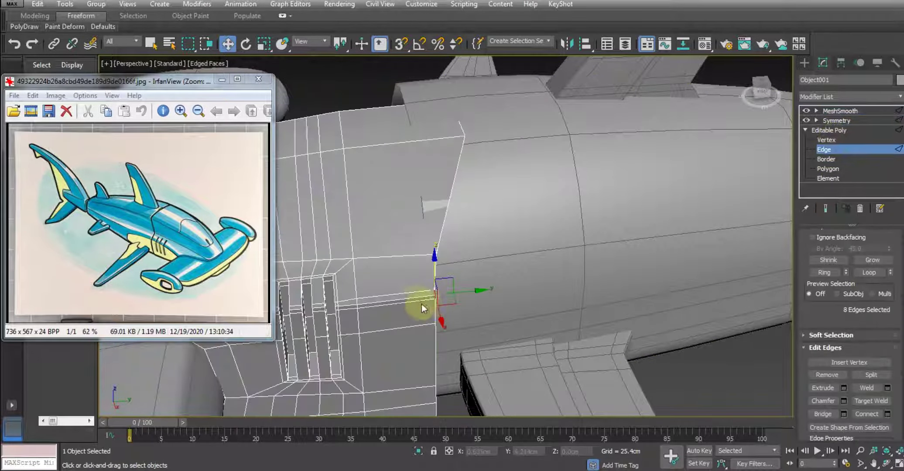
Ring the edges and Connect them with one segment at slide 85.
{"action": "left_click", "coordinate": [829, 336]}
{"action": "left_click", "coordinate": [827, 275]}
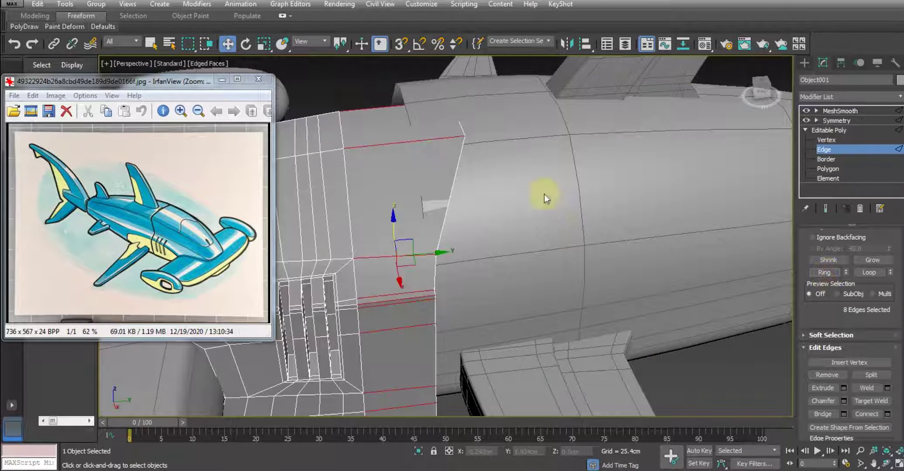
{"action": "right_click", "coordinate": [541, 209]}
{"action": "left_click", "coordinate": [432, 233]}
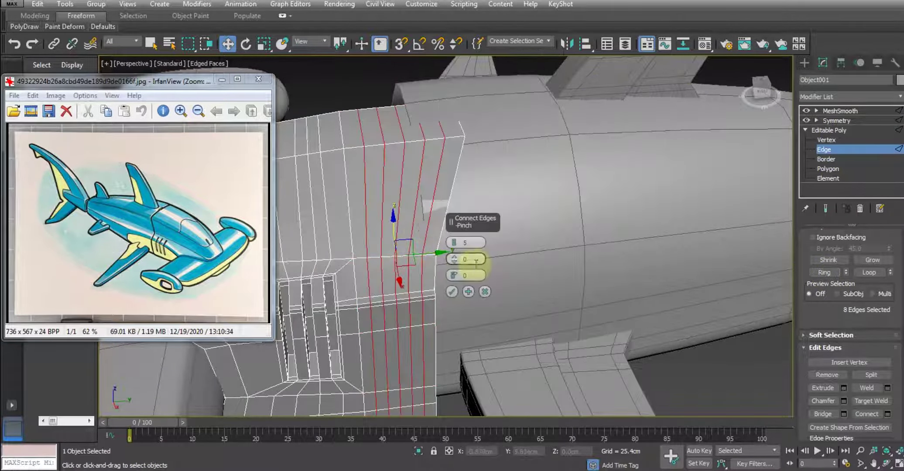
{"action": "mouse_move", "coordinate": [453, 242]}
{"action": "left_mouse_down"}
{"action": "mouse_move", "coordinate": [450, 251]}
{"action": "mouse_move", "coordinate": [437, 92]}
{"action": "left_mouse_up"}
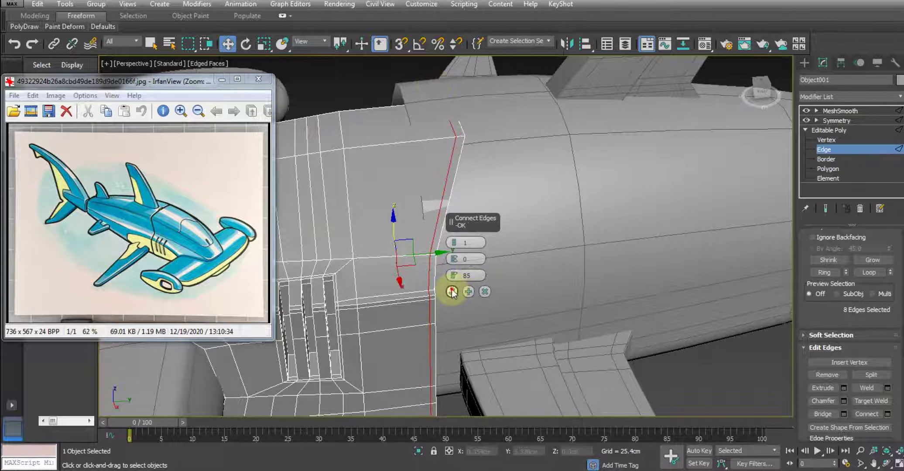
{"action": "left_click", "coordinate": [452, 291]}
Restore the MeshSmooth view and select the tapered Box003 body section.
{"action": "left_click", "coordinate": [826, 139]}
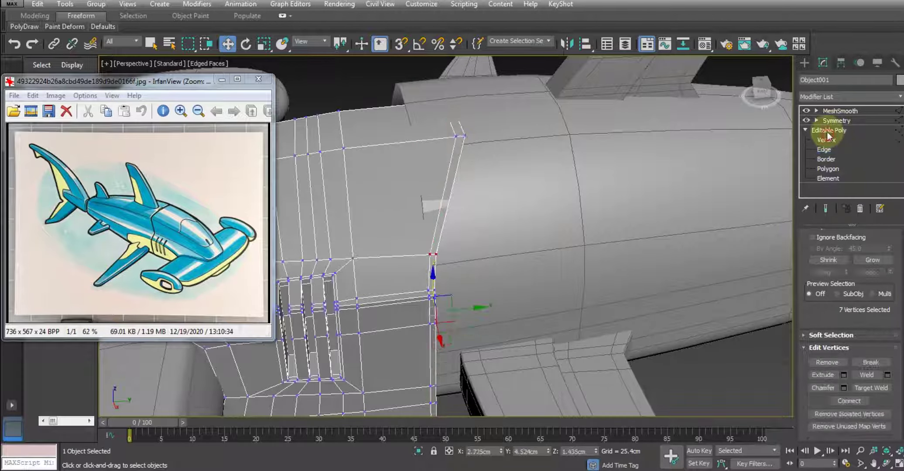
{"action": "left_click", "coordinate": [840, 111]}
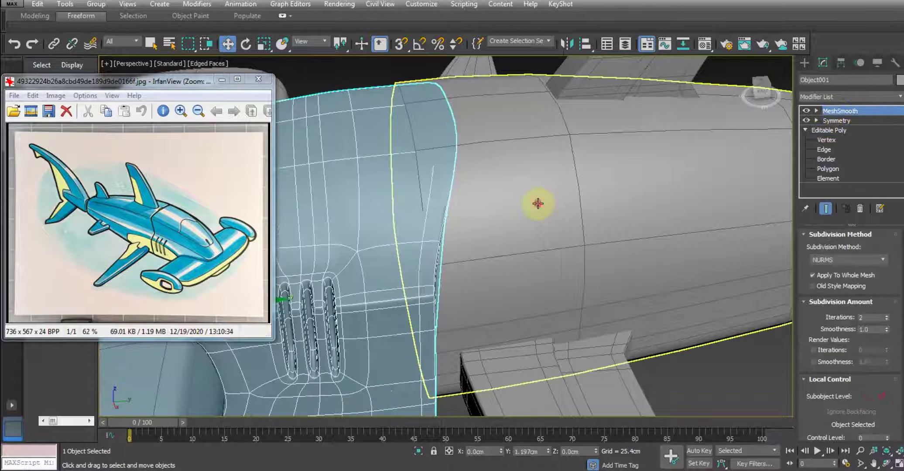
{"action": "left_click", "coordinate": [538, 204]}
{"action": "scroll", "coordinate": [537, 204], "scroll_direction": "down", "scroll_amount": 5}
{"action": "mouse_move", "coordinate": [520, 210]}
{"action": "middle_mouse_down", "text": "alt"}
{"action": "mouse_move", "coordinate": [545, 224]}
{"action": "mouse_move", "coordinate": [555, 284]}
{"action": "mouse_move", "coordinate": [568, 252]}
{"action": "middle_mouse_up", "text": "alt"}
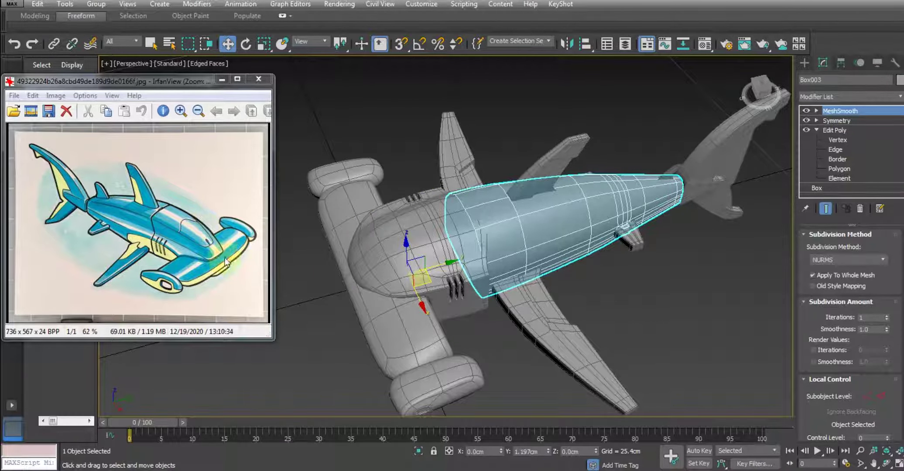
Open Box003's Edit Poly at vertex level and show the unsmoothed cage.
{"action": "mouse_move", "coordinate": [576, 262]}
{"action": "middle_mouse_down", "text": "alt"}
{"action": "mouse_move", "coordinate": [591, 258]}
{"action": "mouse_move", "coordinate": [555, 252]}
{"action": "middle_mouse_up", "text": "alt"}
{"action": "scroll", "coordinate": [575, 250], "scroll_direction": "up", "scroll_amount": 3}
{"action": "scroll", "coordinate": [548, 253], "scroll_direction": "up", "scroll_amount": 3}
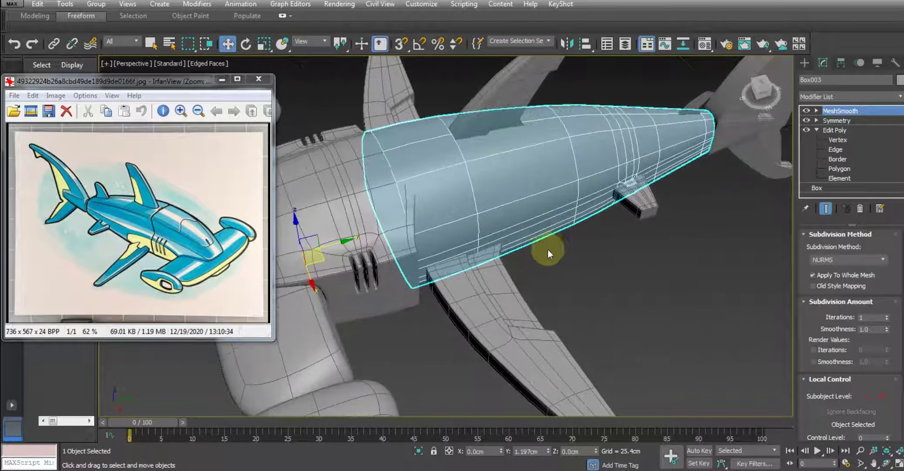
{"action": "left_click", "coordinate": [831, 140]}
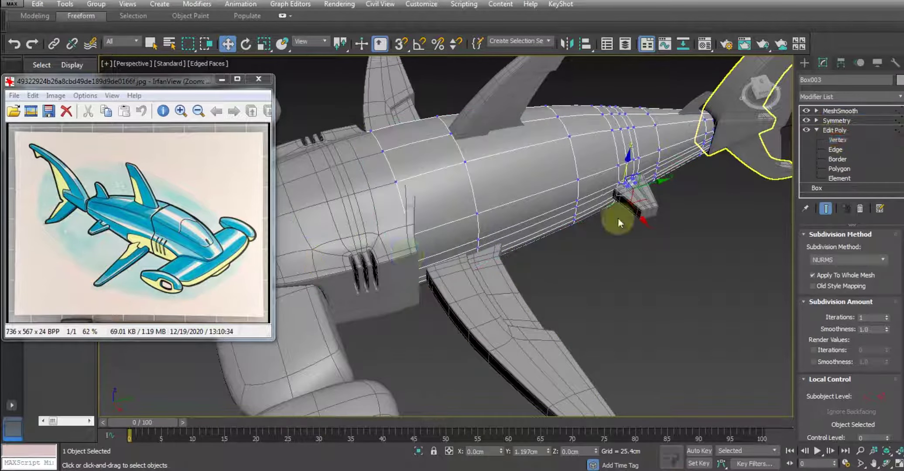
{"action": "middle_click_drag", "start_coordinate": [410, 253], "coordinate": [417, 253]}
{"action": "left_click", "coordinate": [824, 209]}
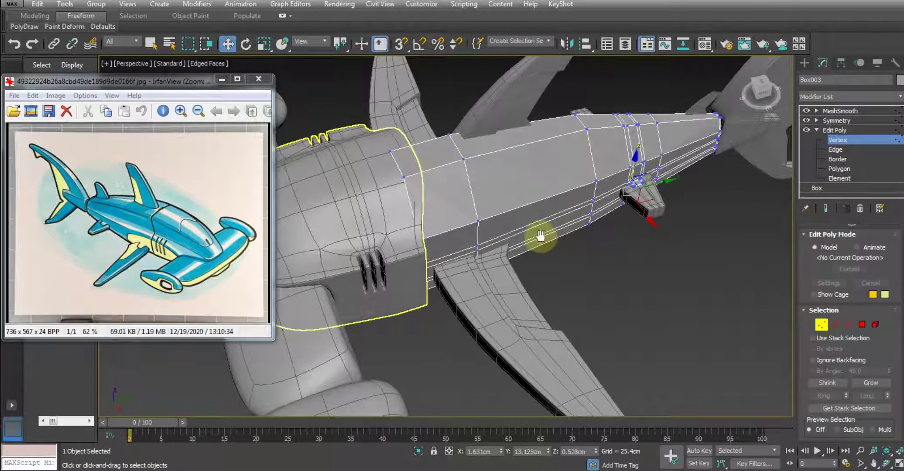
{"action": "mouse_move", "coordinate": [542, 236]}
{"action": "middle_mouse_down", "text": "alt"}
{"action": "mouse_move", "coordinate": [469, 260]}
{"action": "mouse_move", "coordinate": [425, 242]}
{"action": "mouse_move", "coordinate": [450, 223]}
{"action": "mouse_move", "coordinate": [463, 257]}
{"action": "middle_mouse_up", "text": "alt"}
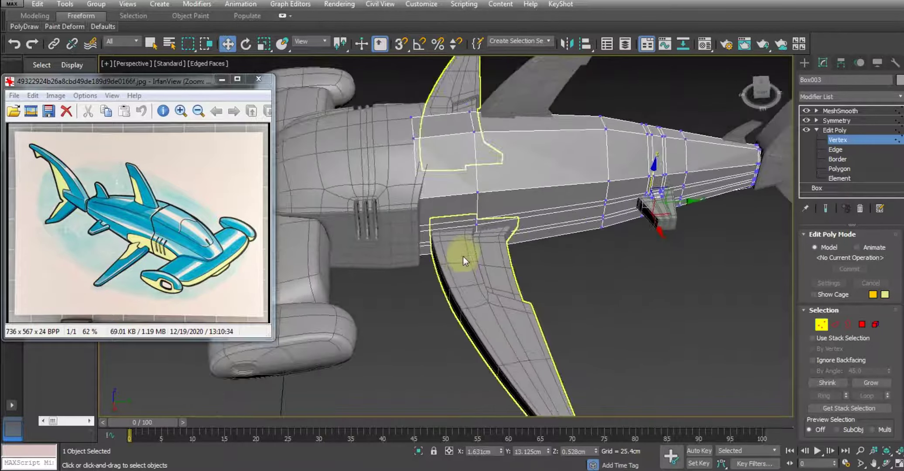
{"action": "scroll", "coordinate": [464, 250], "scroll_direction": "up", "scroll_amount": 3}
In wireframe, select the vertices at the cone's front end near the fin.
{"action": "key", "text": "F3"}
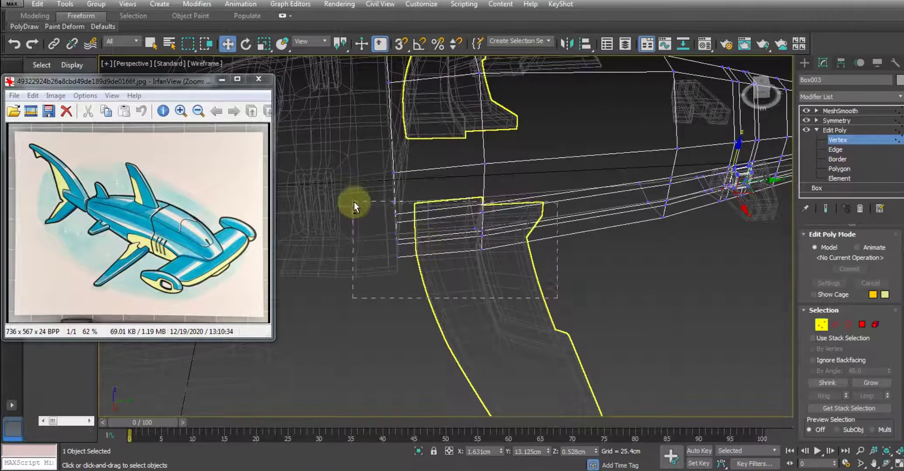
{"action": "mouse_move", "coordinate": [355, 208]}
{"action": "middle_mouse_down", "text": "alt"}
{"action": "mouse_move", "coordinate": [431, 268]}
{"action": "mouse_move", "coordinate": [459, 253]}
{"action": "mouse_move", "coordinate": [517, 291]}
{"action": "middle_mouse_up", "text": "alt"}
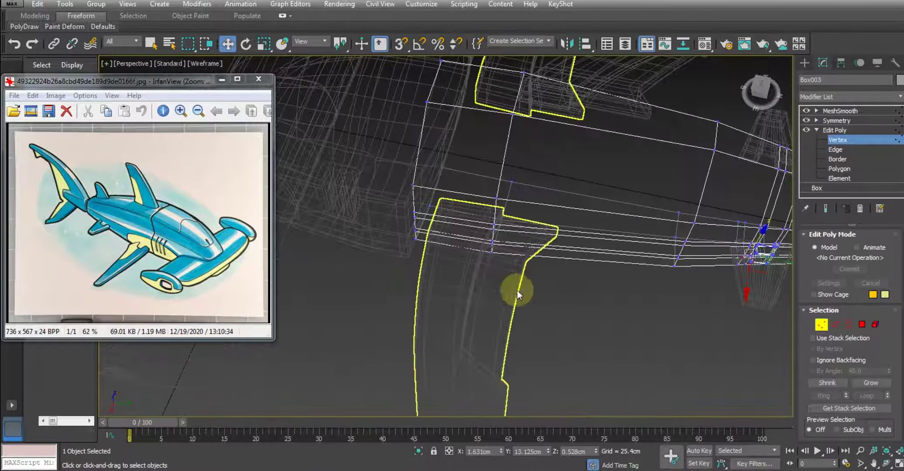
{"action": "left_click_drag", "start_coordinate": [391, 207], "coordinate": [391, 206]}
{"action": "mouse_move", "coordinate": [392, 205]}
{"action": "middle_mouse_down", "text": "alt"}
{"action": "mouse_move", "coordinate": [444, 230]}
{"action": "mouse_move", "coordinate": [492, 143]}
{"action": "mouse_move", "coordinate": [463, 286]}
{"action": "middle_mouse_up", "text": "alt"}
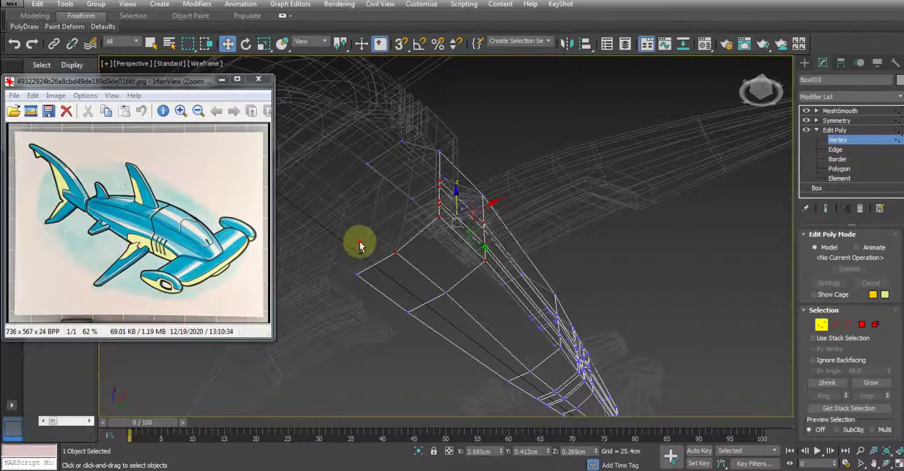
{"action": "mouse_move", "coordinate": [359, 242]}
{"action": "middle_mouse_down", "text": "alt"}
{"action": "mouse_move", "coordinate": [480, 287]}
{"action": "mouse_move", "coordinate": [484, 364]}
{"action": "mouse_move", "coordinate": [489, 297]}
{"action": "middle_mouse_up", "text": "alt"}
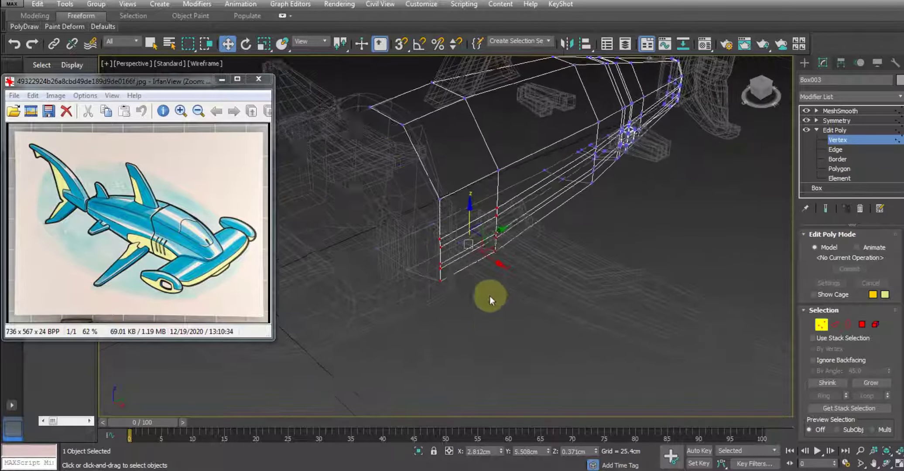
{"action": "scroll", "coordinate": [468, 259], "scroll_direction": "up", "scroll_amount": 3}
Move the selected vertices along X and outward to line up with the fin.
{"action": "key", "text": "F3"}
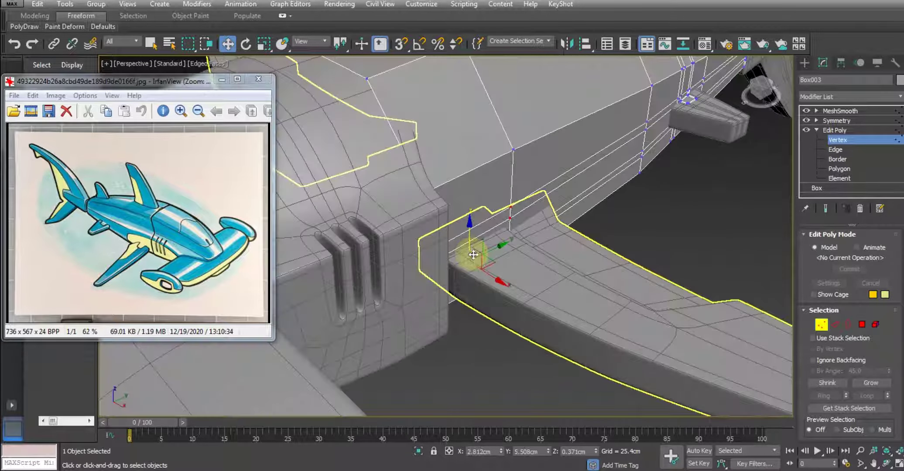
{"action": "middle_click_drag", "start_coordinate": [470, 252], "coordinate": [490, 258], "text": "alt"}
{"action": "left_click_drag", "start_coordinate": [508, 279], "coordinate": [530, 291]}
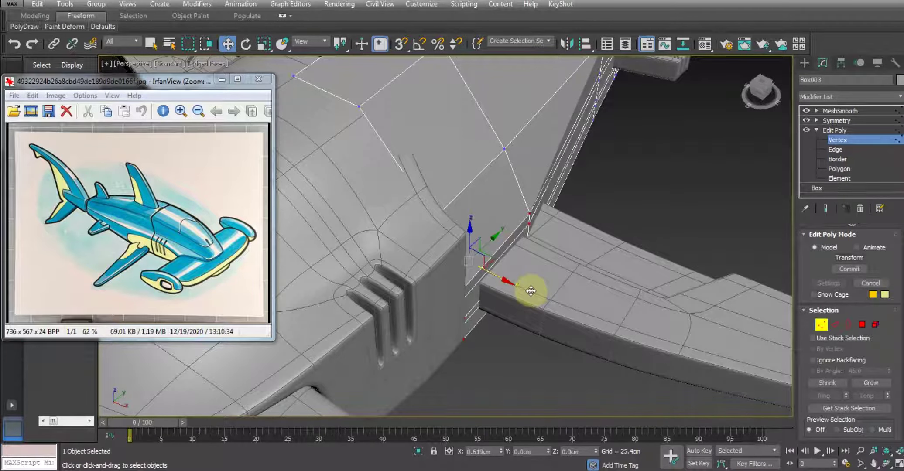
{"action": "left_click_drag", "start_coordinate": [531, 291], "coordinate": [566, 277]}
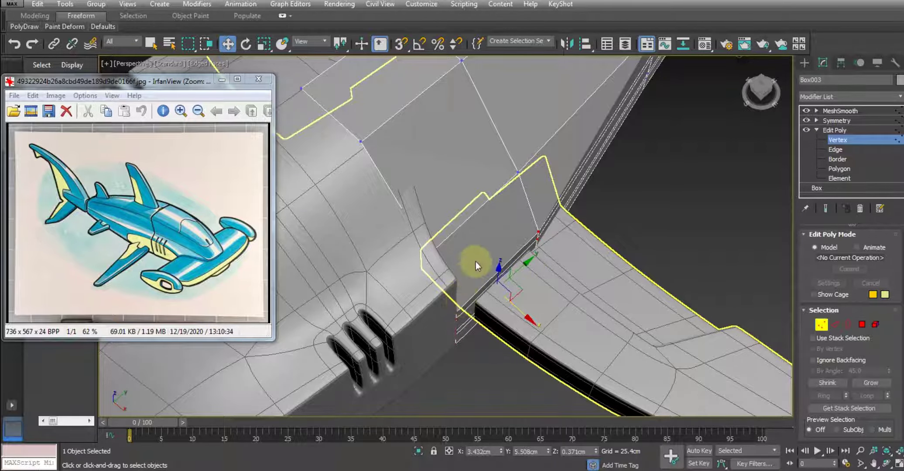
In wireframe, box-select the vertices beside the small side fin.
{"action": "scroll", "coordinate": [448, 277], "scroll_direction": "down", "scroll_amount": 5}
{"action": "mouse_move", "coordinate": [462, 253]}
{"action": "middle_mouse_down", "text": "alt"}
{"action": "mouse_move", "coordinate": [513, 258]}
{"action": "mouse_move", "coordinate": [619, 239]}
{"action": "mouse_move", "coordinate": [544, 222]}
{"action": "mouse_move", "coordinate": [535, 267]}
{"action": "mouse_move", "coordinate": [554, 259]}
{"action": "mouse_move", "coordinate": [469, 303]}
{"action": "mouse_move", "coordinate": [481, 317]}
{"action": "middle_mouse_up", "text": "alt"}
{"action": "scroll", "coordinate": [540, 255], "scroll_direction": "up", "scroll_amount": 2}
{"action": "key", "text": "F3"}
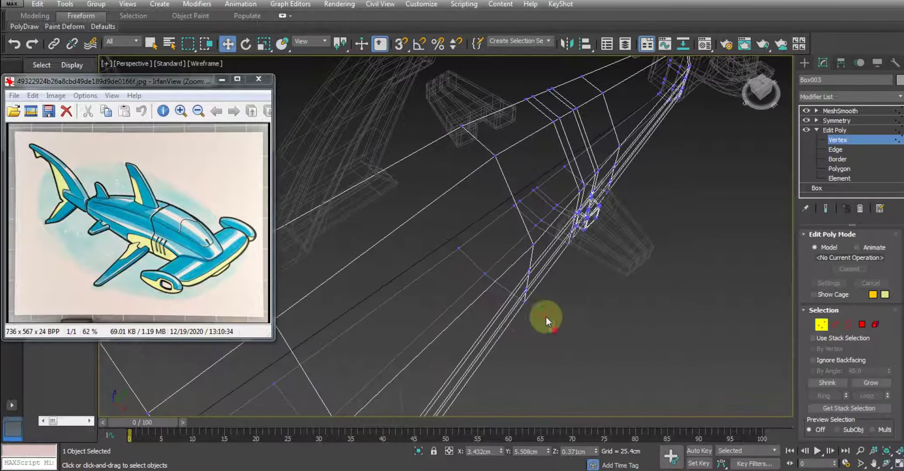
{"action": "left_click_drag", "start_coordinate": [507, 268], "coordinate": [520, 294]}
{"action": "key", "text": "F3"}
{"action": "mouse_move", "coordinate": [521, 296]}
{"action": "middle_mouse_down", "text": "alt"}
{"action": "mouse_move", "coordinate": [500, 245]}
{"action": "mouse_move", "coordinate": [497, 255]}
{"action": "middle_mouse_up", "text": "alt"}
{"action": "scroll", "coordinate": [500, 258], "scroll_direction": "up", "scroll_amount": 5}
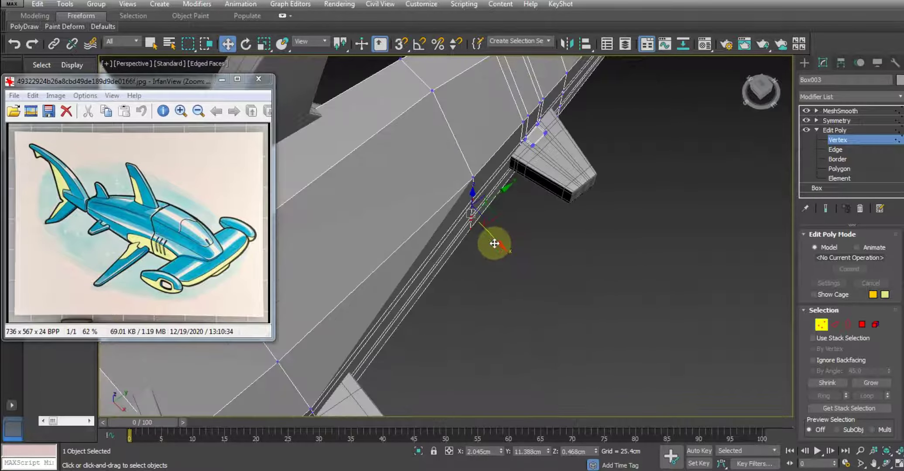
Shift the selected vertices along X, then up and left toward the fin.
{"action": "left_click_drag", "start_coordinate": [502, 246], "coordinate": [519, 259]}
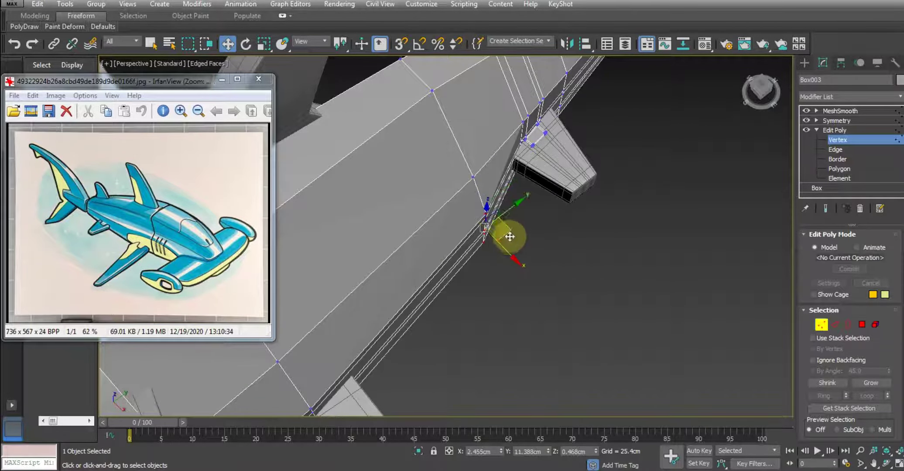
{"action": "middle_click_drag", "start_coordinate": [508, 236], "coordinate": [532, 289]}
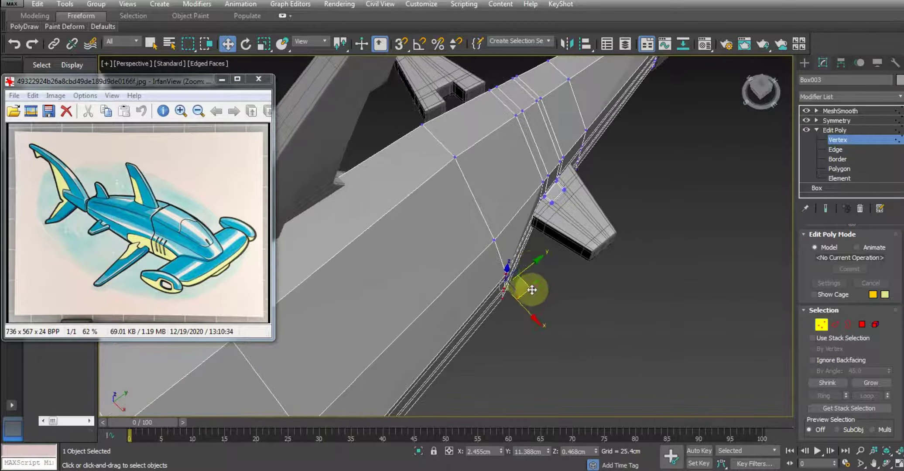
{"action": "left_click_drag", "start_coordinate": [533, 312], "coordinate": [502, 256]}
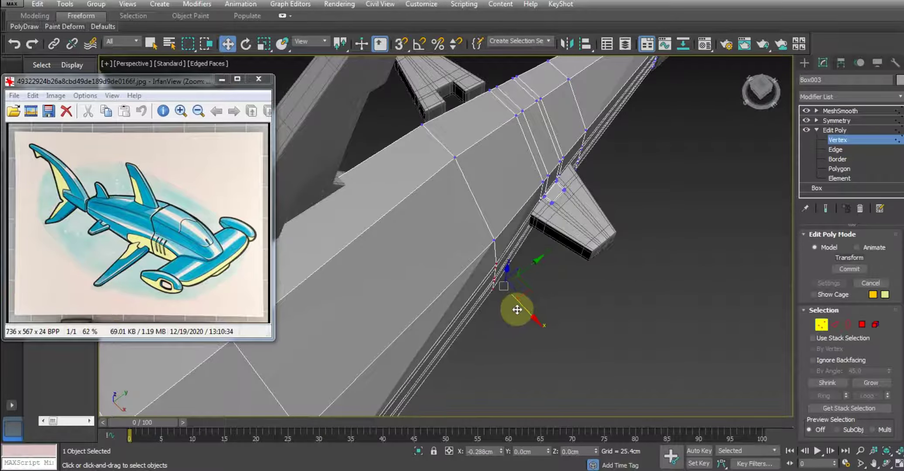
{"action": "middle_click_drag", "start_coordinate": [502, 255], "coordinate": [510, 260]}
Select the upper vertex beside the fin and raise it to Z 1.94cm.
{"action": "left_click", "coordinate": [503, 245]}
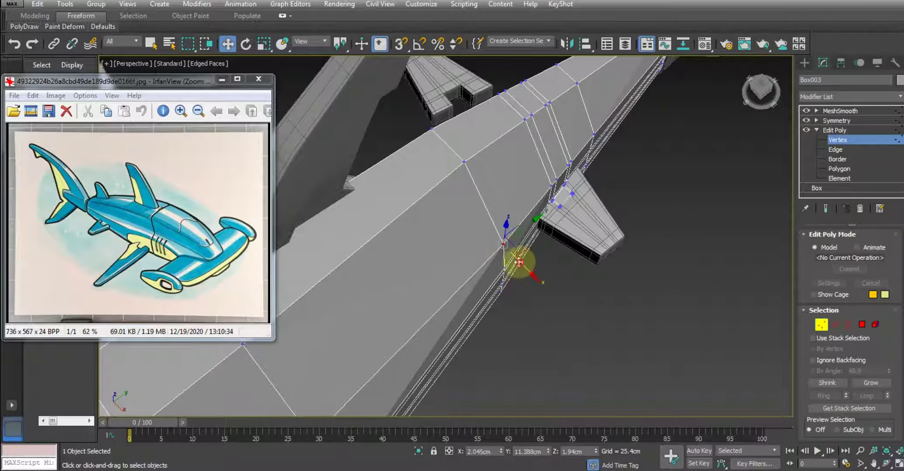
{"action": "left_click_drag", "start_coordinate": [520, 263], "coordinate": [512, 259]}
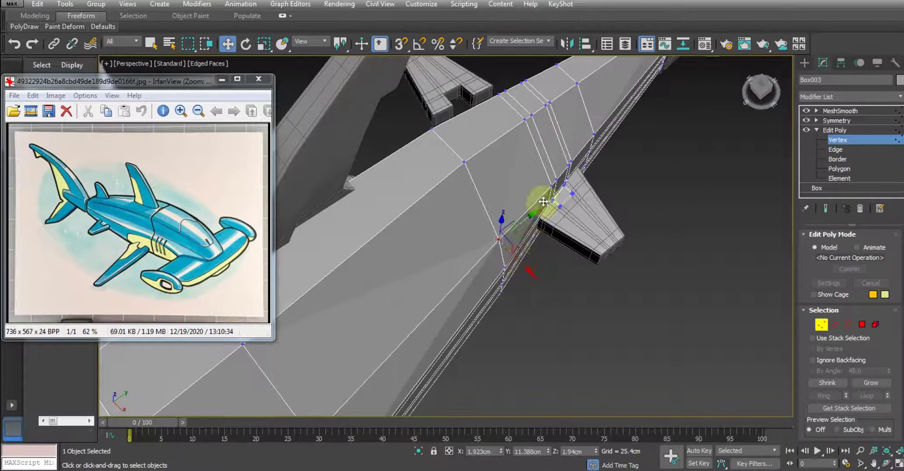
{"action": "mouse_move", "coordinate": [542, 202]}
{"action": "middle_mouse_down", "text": "alt"}
{"action": "mouse_move", "coordinate": [565, 236]}
{"action": "mouse_move", "coordinate": [551, 196]}
{"action": "middle_mouse_up", "text": "alt"}
{"action": "middle_click_drag", "start_coordinate": [564, 236], "coordinate": [564, 222]}
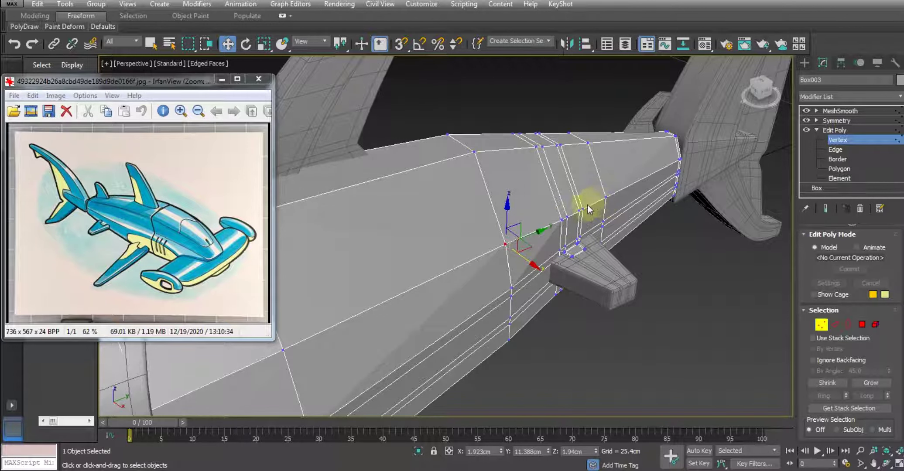
Slide a mid-body vertex of Box003 down to the rear body's lower edge.
{"action": "scroll", "coordinate": [496, 272], "scroll_direction": "down", "scroll_amount": 3}
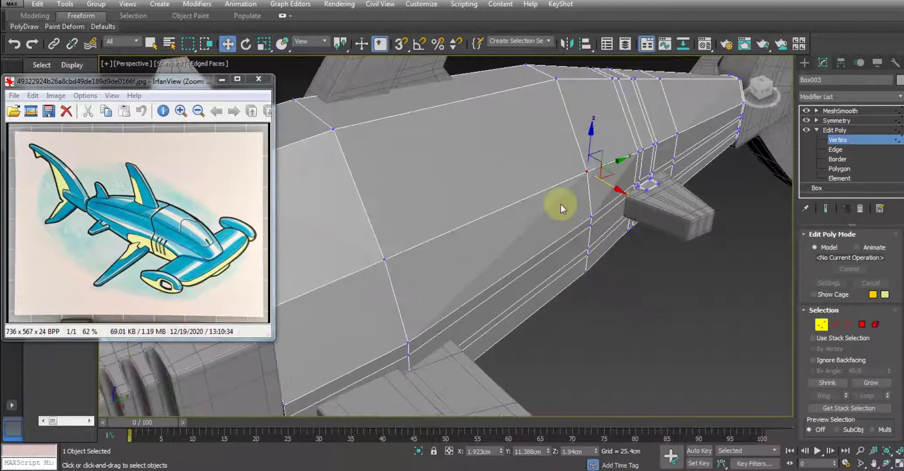
{"action": "scroll", "coordinate": [499, 252], "scroll_direction": "down", "scroll_amount": 3}
{"action": "scroll", "coordinate": [476, 242], "scroll_direction": "up", "scroll_amount": 4}
{"action": "scroll", "coordinate": [477, 240], "scroll_direction": "up", "scroll_amount": 3}
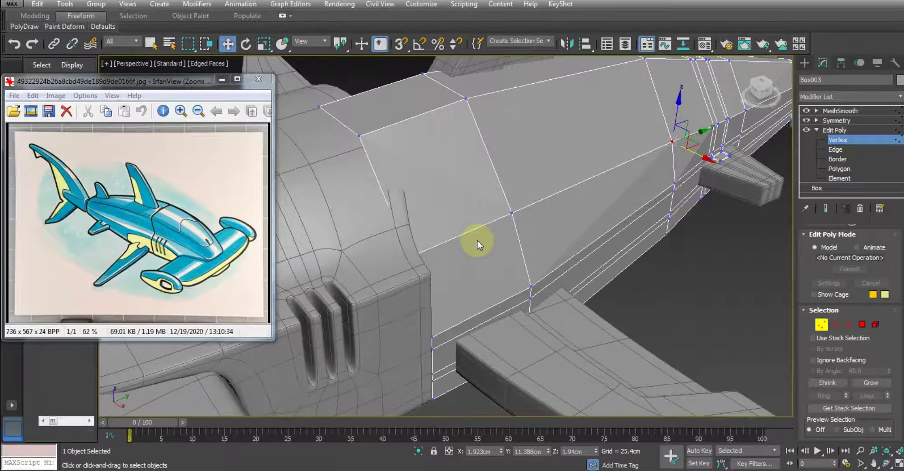
{"action": "scroll", "coordinate": [477, 240], "scroll_direction": "down", "scroll_amount": 3}
{"action": "middle_click_drag", "start_coordinate": [482, 252], "coordinate": [460, 274], "text": "alt"}
{"action": "scroll", "coordinate": [469, 214], "scroll_direction": "up", "scroll_amount": 3}
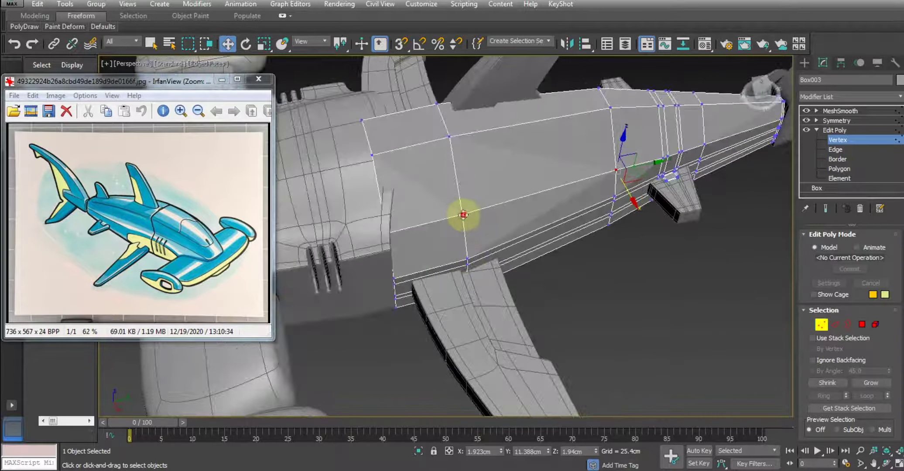
{"action": "left_click_drag", "start_coordinate": [464, 214], "coordinate": [468, 231]}
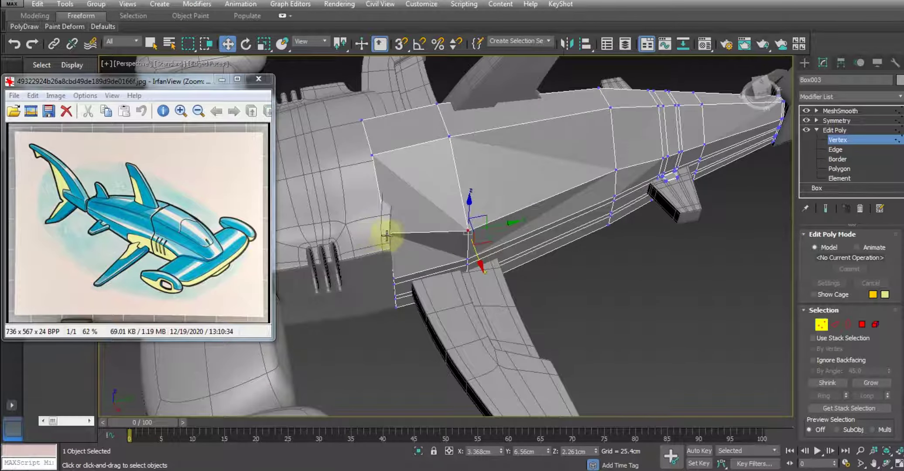
{"action": "left_click_drag", "start_coordinate": [383, 235], "coordinate": [405, 273]}
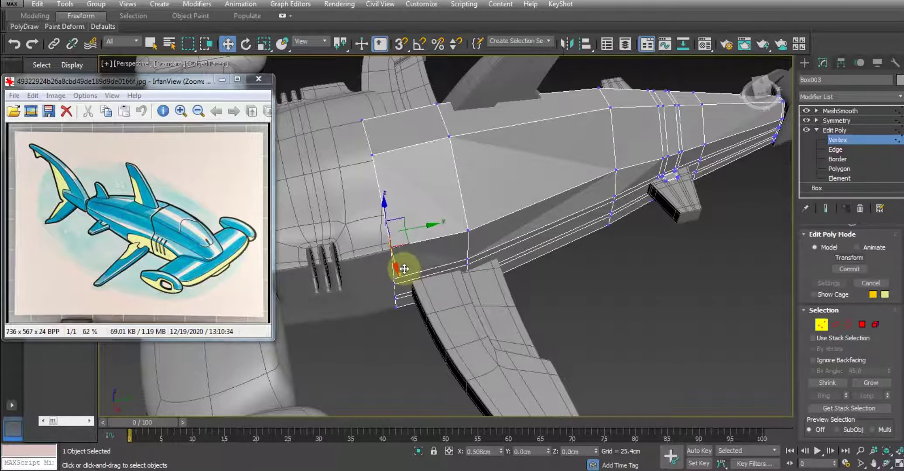
Fine-tune that vertex by raising it slightly and nudging it along X.
{"action": "middle_click_drag", "start_coordinate": [399, 257], "coordinate": [395, 236], "text": "alt"}
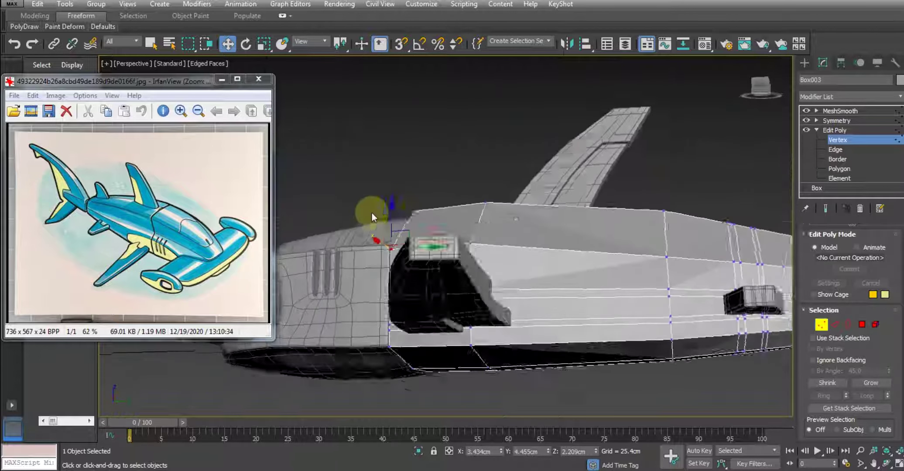
{"action": "left_click_drag", "start_coordinate": [394, 236], "coordinate": [382, 227]}
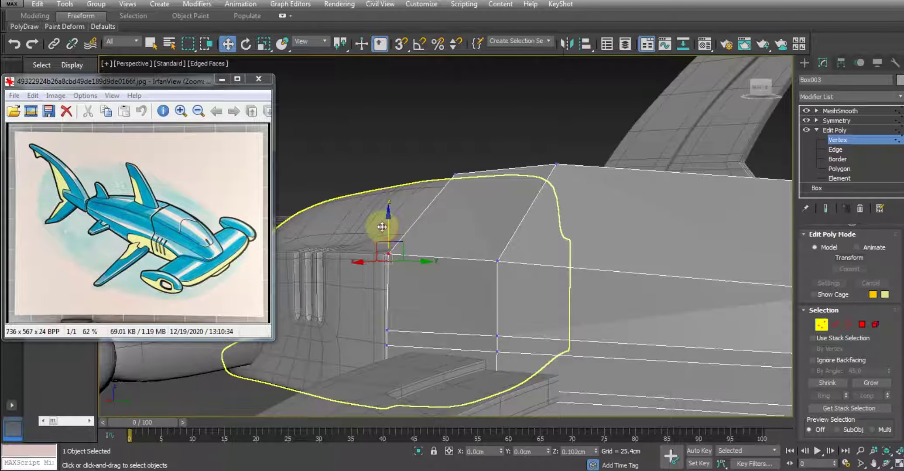
{"action": "mouse_move", "coordinate": [381, 230]}
{"action": "middle_mouse_down", "text": "alt"}
{"action": "mouse_move", "coordinate": [430, 238]}
{"action": "mouse_move", "coordinate": [406, 277]}
{"action": "middle_mouse_up", "text": "alt"}
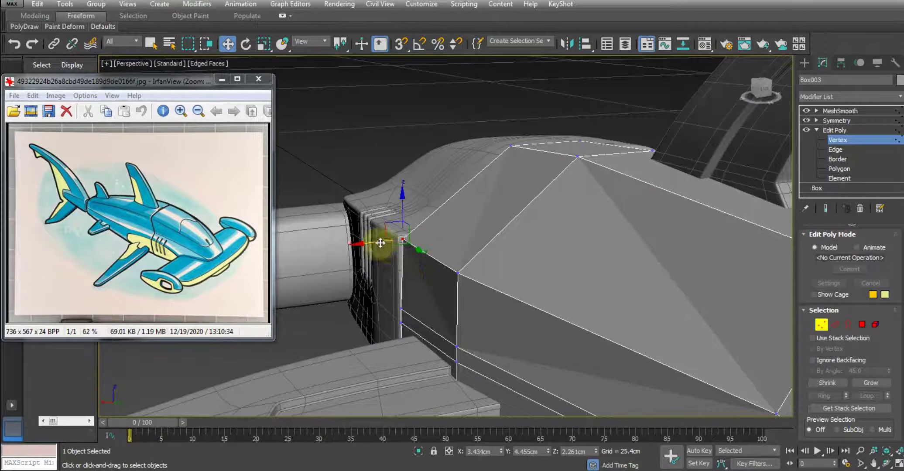
{"action": "mouse_move", "coordinate": [379, 243]}
{"action": "left_mouse_down"}
{"action": "mouse_move", "coordinate": [372, 243]}
{"action": "mouse_move", "coordinate": [430, 224]}
{"action": "left_mouse_up"}
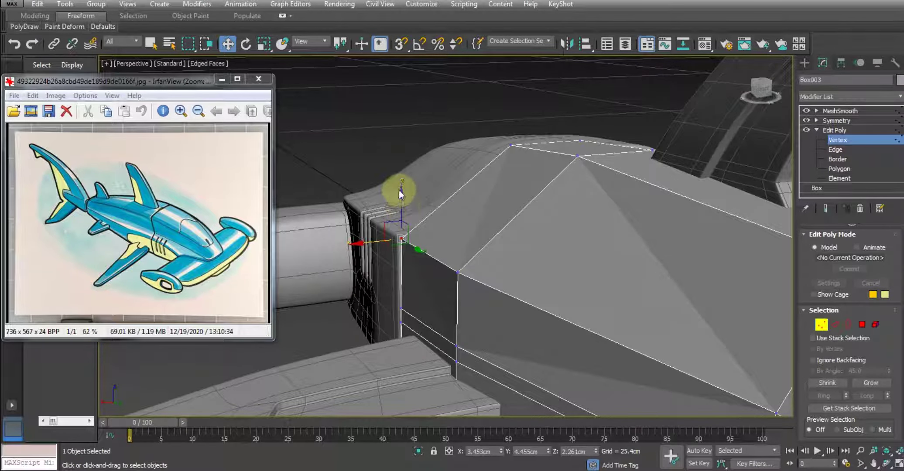
Move a vertex beside the side fin to X 2.217cm and view in wireframe.
{"action": "mouse_move", "coordinate": [611, 269]}
{"action": "middle_mouse_down", "text": "alt"}
{"action": "mouse_move", "coordinate": [514, 214]}
{"action": "mouse_move", "coordinate": [543, 257]}
{"action": "mouse_move", "coordinate": [606, 269]}
{"action": "mouse_move", "coordinate": [549, 243]}
{"action": "mouse_move", "coordinate": [591, 210]}
{"action": "middle_mouse_up", "text": "alt"}
{"action": "left_click", "coordinate": [575, 191]}
{"action": "scroll", "coordinate": [586, 219], "scroll_direction": "up", "scroll_amount": 3}
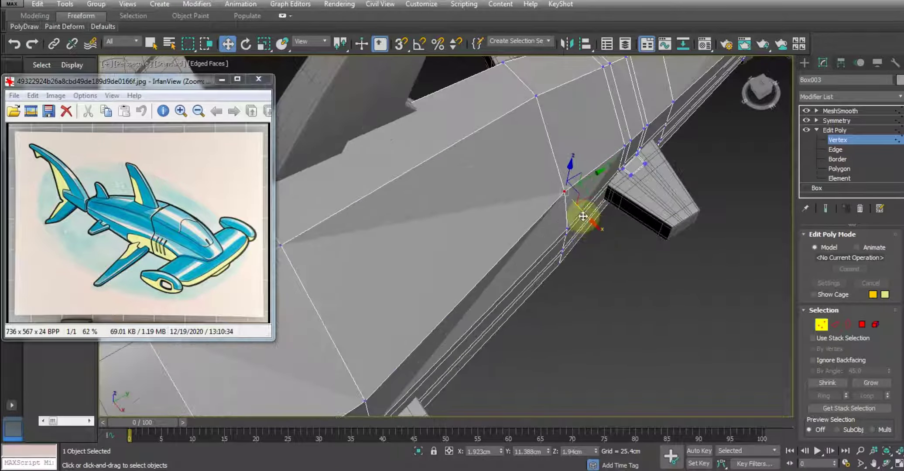
{"action": "left_click_drag", "start_coordinate": [583, 216], "coordinate": [597, 218]}
{"action": "mouse_move", "coordinate": [600, 222]}
{"action": "middle_mouse_down", "text": "alt"}
{"action": "mouse_move", "coordinate": [568, 234]}
{"action": "mouse_move", "coordinate": [572, 200]}
{"action": "mouse_move", "coordinate": [555, 201]}
{"action": "mouse_move", "coordinate": [565, 216]}
{"action": "mouse_move", "coordinate": [551, 228]}
{"action": "mouse_move", "coordinate": [538, 188]}
{"action": "mouse_move", "coordinate": [448, 199]}
{"action": "mouse_move", "coordinate": [514, 202]}
{"action": "mouse_move", "coordinate": [441, 203]}
{"action": "mouse_move", "coordinate": [403, 158]}
{"action": "mouse_move", "coordinate": [431, 153]}
{"action": "mouse_move", "coordinate": [484, 210]}
{"action": "mouse_move", "coordinate": [572, 174]}
{"action": "mouse_move", "coordinate": [487, 151]}
{"action": "mouse_move", "coordinate": [777, 173]}
{"action": "middle_mouse_up", "text": "alt"}
{"action": "key", "text": "F3"}
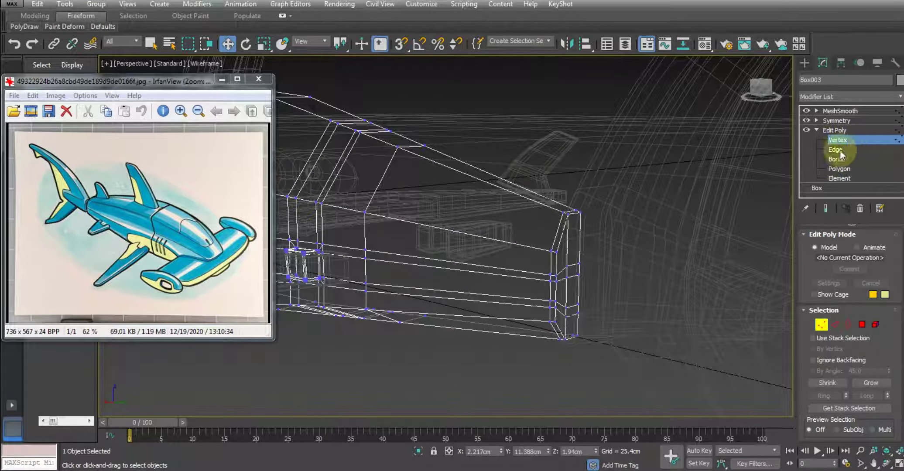
At Edge level, pick a rear-body edge and expand it to a full ring.
{"action": "left_click", "coordinate": [839, 151]}
{"action": "left_click", "coordinate": [377, 187]}
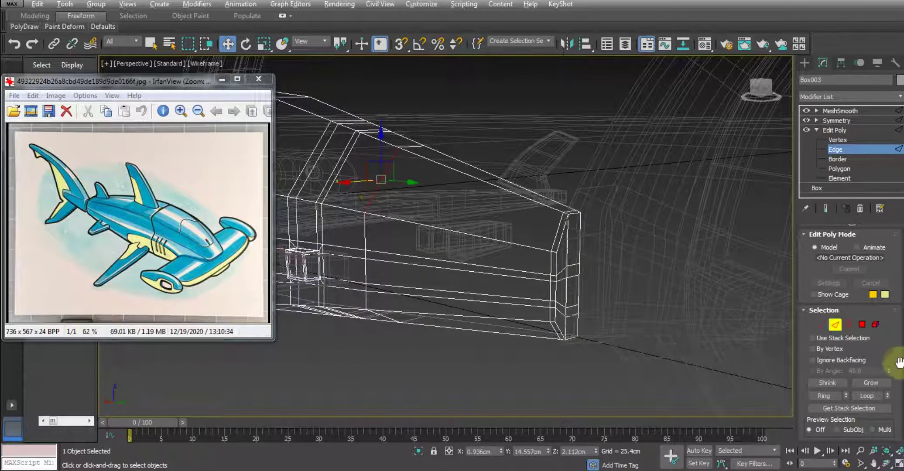
{"action": "left_click", "coordinate": [831, 398]}
{"action": "key", "text": "F3"}
Inspect the edge ring from several angles, then exit Isolate Selection to show the whole shark.
{"action": "mouse_move", "coordinate": [661, 349]}
{"action": "middle_mouse_down", "text": "alt"}
{"action": "mouse_move", "coordinate": [584, 308]}
{"action": "mouse_move", "coordinate": [682, 248]}
{"action": "middle_mouse_up", "text": "alt"}
{"action": "scroll", "coordinate": [638, 237], "scroll_direction": "down", "scroll_amount": 2}
{"action": "scroll", "coordinate": [638, 237], "scroll_direction": "down", "scroll_amount": 3}
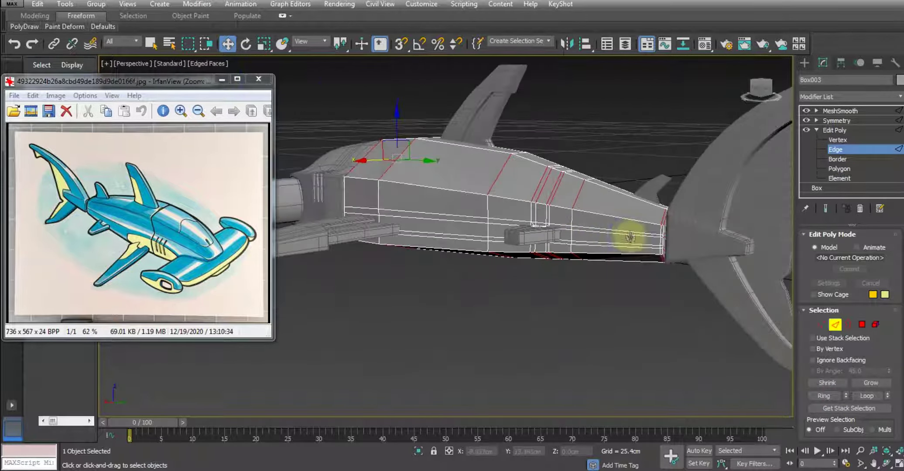
{"action": "scroll", "coordinate": [640, 240], "scroll_direction": "up", "scroll_amount": 5}
{"action": "scroll", "coordinate": [640, 240], "scroll_direction": "down", "scroll_amount": 3}
{"action": "middle_click_drag", "start_coordinate": [525, 148], "coordinate": [584, 216], "text": "alt"}
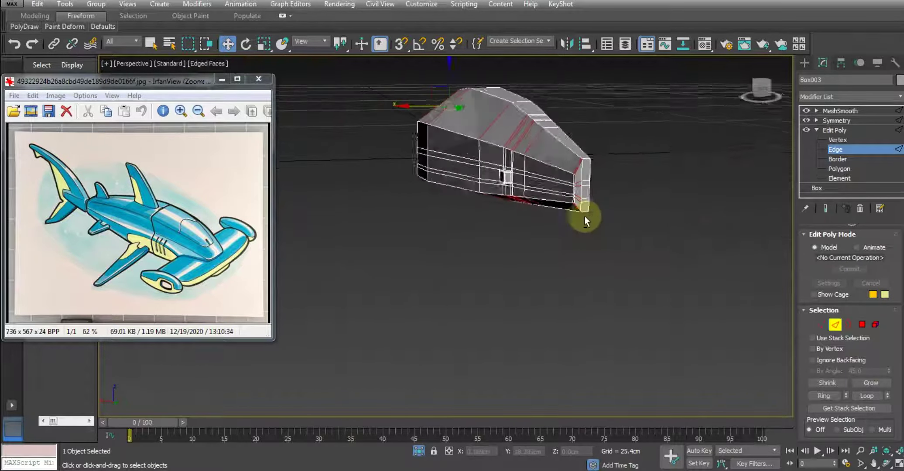
{"action": "scroll", "coordinate": [604, 207], "scroll_direction": "up", "scroll_amount": 3}
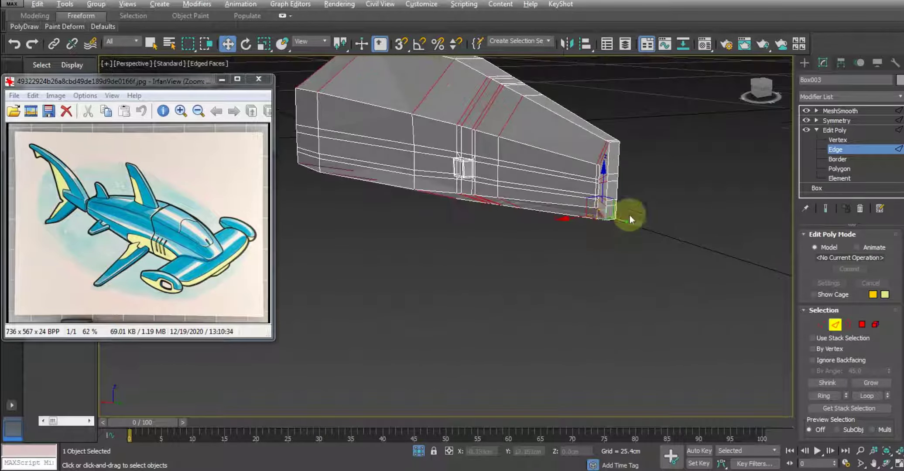
{"action": "mouse_move", "coordinate": [550, 174]}
{"action": "middle_mouse_down", "text": "alt"}
{"action": "mouse_move", "coordinate": [529, 236]}
{"action": "mouse_move", "coordinate": [577, 245]}
{"action": "mouse_move", "coordinate": [561, 268]}
{"action": "mouse_move", "coordinate": [576, 223]}
{"action": "mouse_move", "coordinate": [575, 258]}
{"action": "mouse_move", "coordinate": [488, 302]}
{"action": "mouse_move", "coordinate": [516, 288]}
{"action": "middle_mouse_up", "text": "alt"}
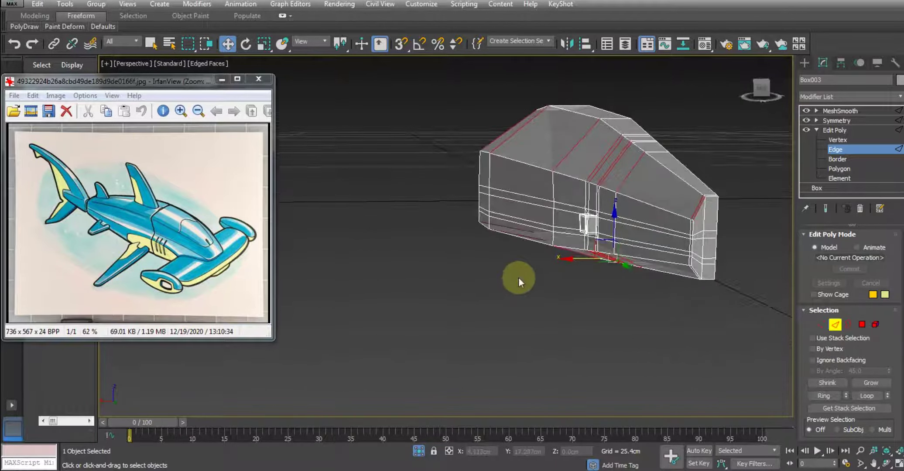
{"action": "mouse_move", "coordinate": [609, 219]}
{"action": "middle_mouse_down", "text": "alt"}
{"action": "mouse_move", "coordinate": [561, 262]}
{"action": "mouse_move", "coordinate": [586, 246]}
{"action": "mouse_move", "coordinate": [611, 201]}
{"action": "mouse_move", "coordinate": [585, 190]}
{"action": "middle_mouse_up", "text": "alt"}
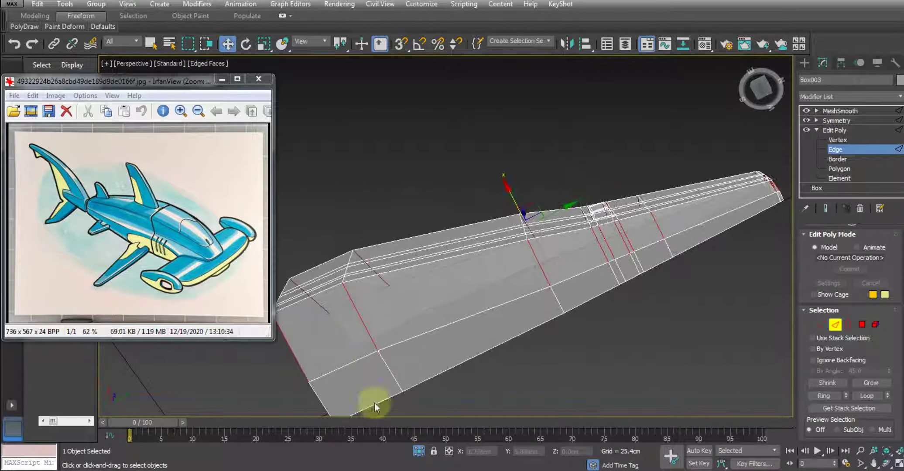
{"action": "left_click", "coordinate": [418, 451]}
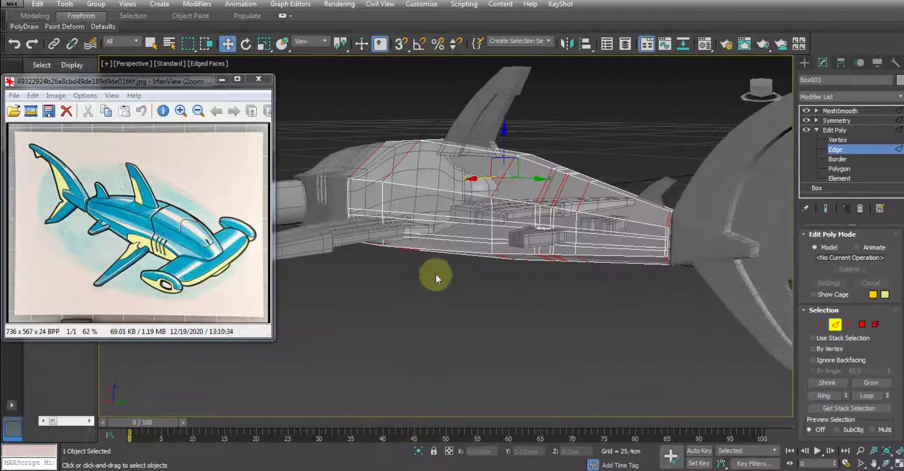
{"action": "mouse_move", "coordinate": [437, 311]}
{"action": "middle_mouse_down", "text": "alt"}
{"action": "mouse_move", "coordinate": [449, 282]}
{"action": "mouse_move", "coordinate": [423, 235]}
{"action": "middle_mouse_up", "text": "alt"}
Connect the selected edge ring to add a new edge loop around the rear body.
{"action": "scroll", "coordinate": [460, 213], "scroll_direction": "up", "scroll_amount": 3}
{"action": "right_click", "coordinate": [460, 213]}
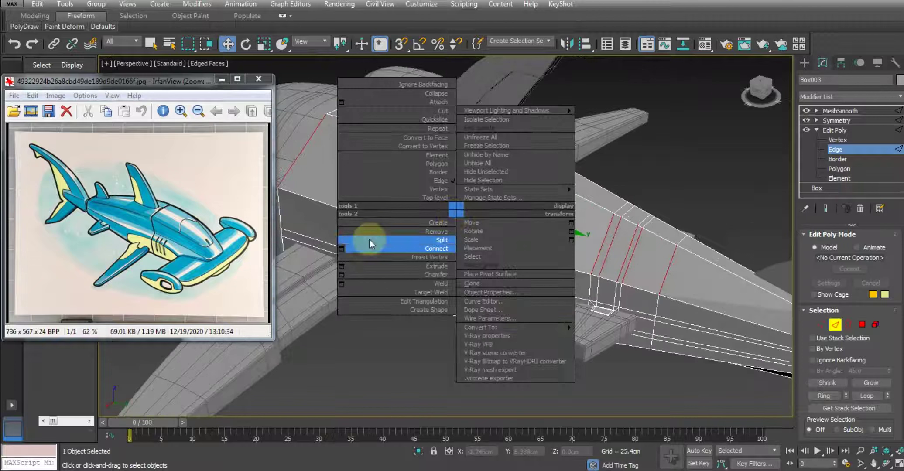
{"action": "left_click", "coordinate": [343, 249]}
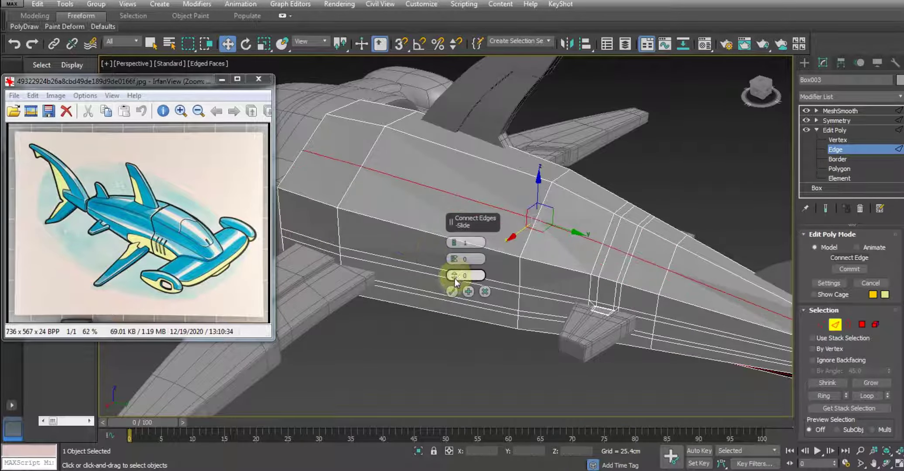
{"action": "left_click", "coordinate": [452, 293]}
Select the top ridge edges of the rear body near the tail.
{"action": "middle_click_drag", "start_coordinate": [550, 270], "coordinate": [506, 260], "text": "alt"}
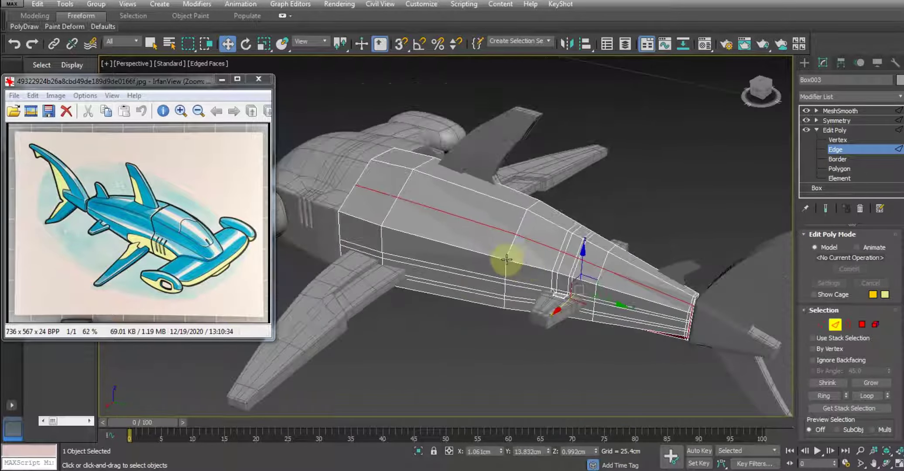
{"action": "left_click", "coordinate": [377, 194]}
{"action": "left_click", "coordinate": [443, 213]}
{"action": "scroll", "coordinate": [521, 236], "scroll_direction": "up", "scroll_amount": 2}
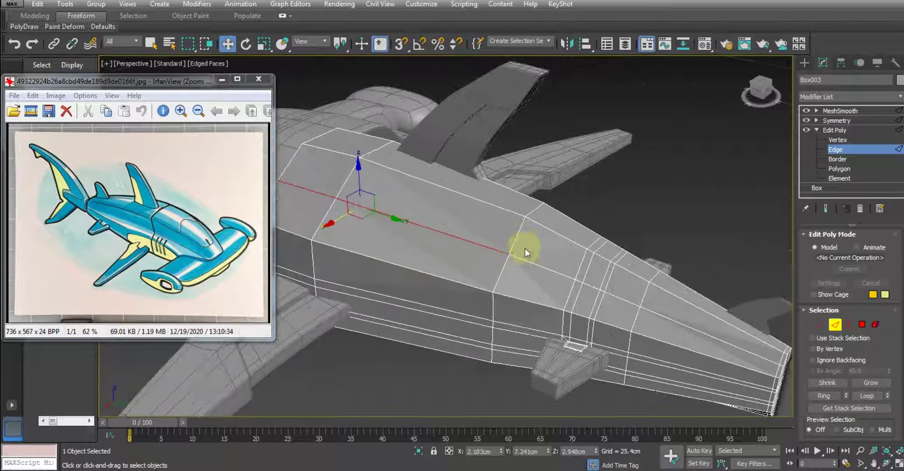
{"action": "scroll", "coordinate": [585, 290], "scroll_direction": "up", "scroll_amount": 3}
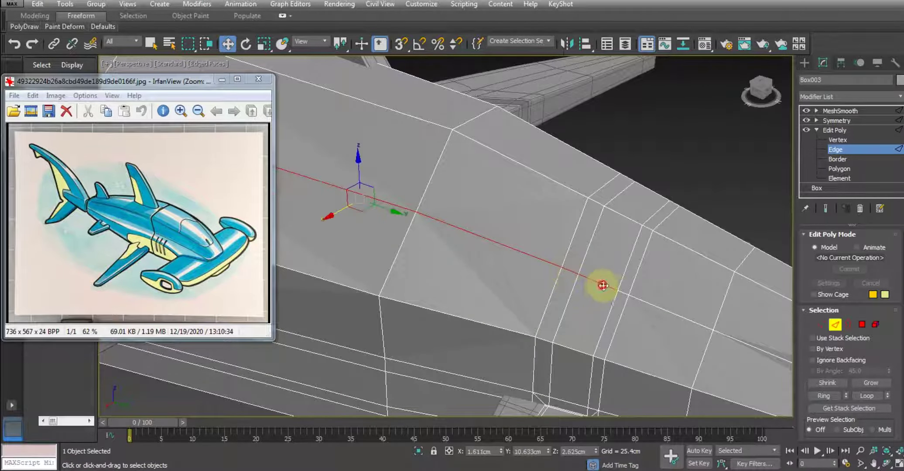
{"action": "left_click", "coordinate": [621, 293], "text": "ctrl"}
{"action": "left_click", "coordinate": [646, 302], "text": "ctrl"}
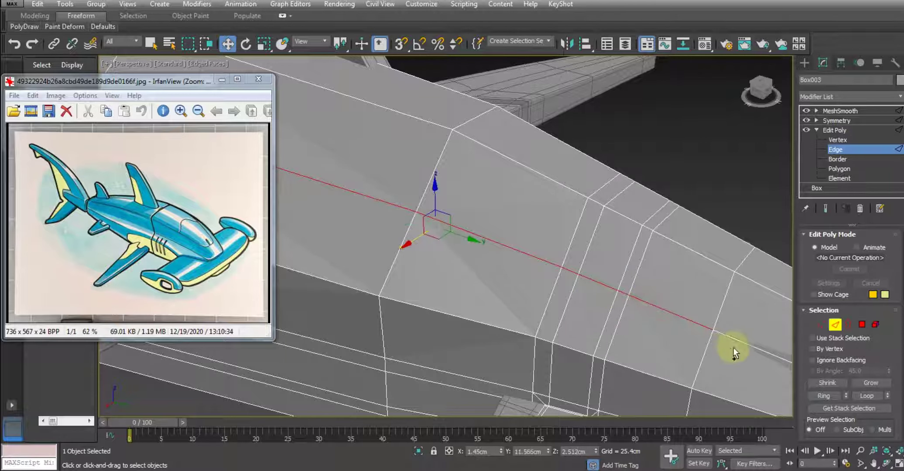
{"action": "scroll", "coordinate": [565, 242], "scroll_direction": "down", "scroll_amount": 2}
{"action": "scroll", "coordinate": [568, 249], "scroll_direction": "down", "scroll_amount": 2}
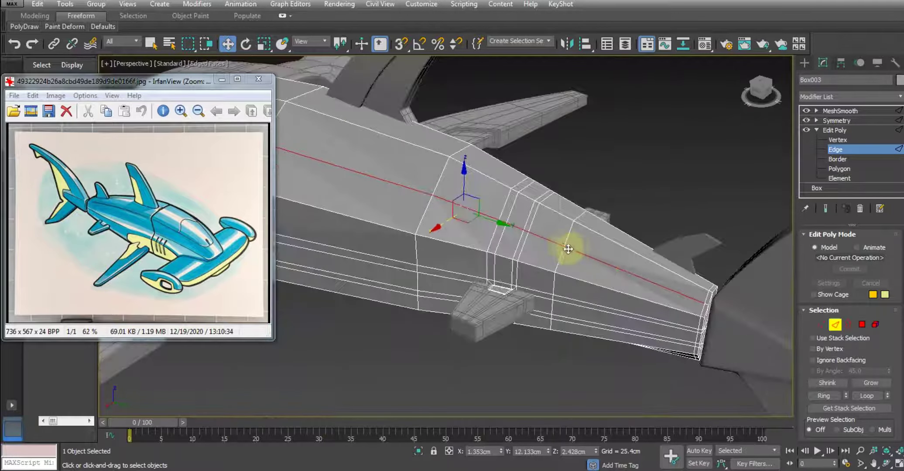
{"action": "left_click", "coordinate": [626, 276], "text": "alt"}
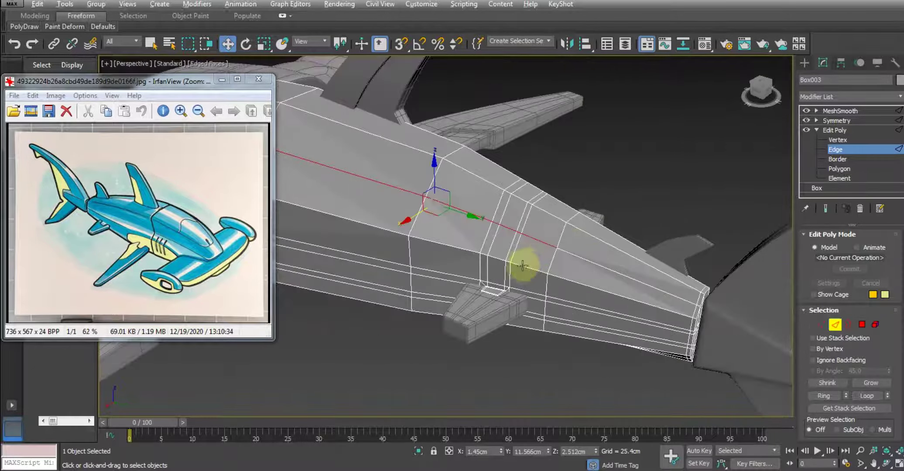
Box-select edges at the tail end and move them to reshape the ridge.
{"action": "mouse_move", "coordinate": [522, 265]}
{"action": "middle_mouse_down", "text": "alt"}
{"action": "mouse_move", "coordinate": [490, 218]}
{"action": "mouse_move", "coordinate": [590, 233]}
{"action": "middle_mouse_up", "text": "alt"}
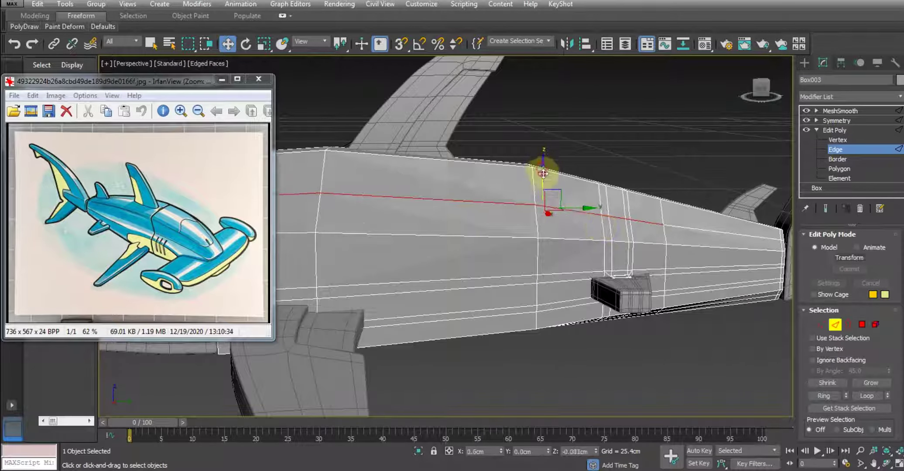
{"action": "scroll", "coordinate": [537, 182], "scroll_direction": "down", "scroll_amount": 1}
{"action": "mouse_move", "coordinate": [536, 181]}
{"action": "middle_mouse_down", "text": "alt"}
{"action": "mouse_move", "coordinate": [640, 192]}
{"action": "mouse_move", "coordinate": [476, 196]}
{"action": "mouse_move", "coordinate": [530, 226]}
{"action": "middle_mouse_up", "text": "alt"}
{"action": "scroll", "coordinate": [567, 205], "scroll_direction": "up", "scroll_amount": 3}
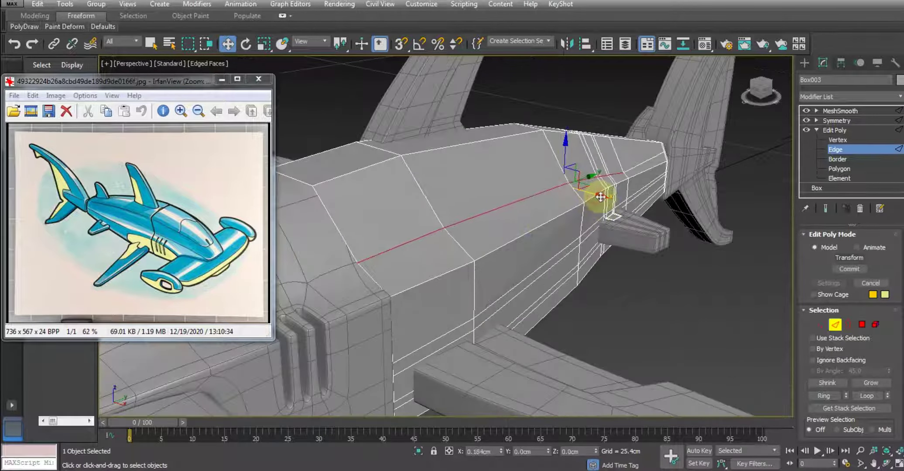
{"action": "left_click_drag", "start_coordinate": [635, 141], "coordinate": [582, 197]}
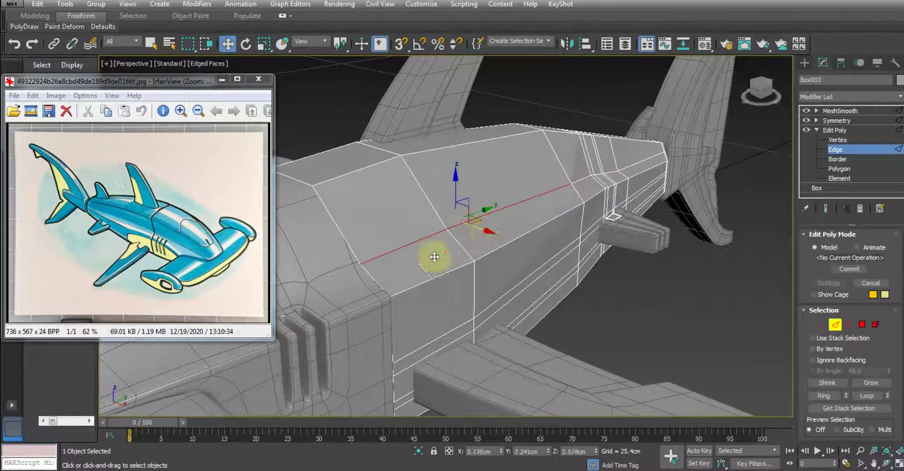
{"action": "mouse_move", "coordinate": [430, 256]}
{"action": "middle_mouse_down", "text": "alt"}
{"action": "mouse_move", "coordinate": [462, 246]}
{"action": "mouse_move", "coordinate": [454, 222]}
{"action": "middle_mouse_up", "text": "alt"}
{"action": "left_click_drag", "start_coordinate": [454, 223], "coordinate": [469, 200]}
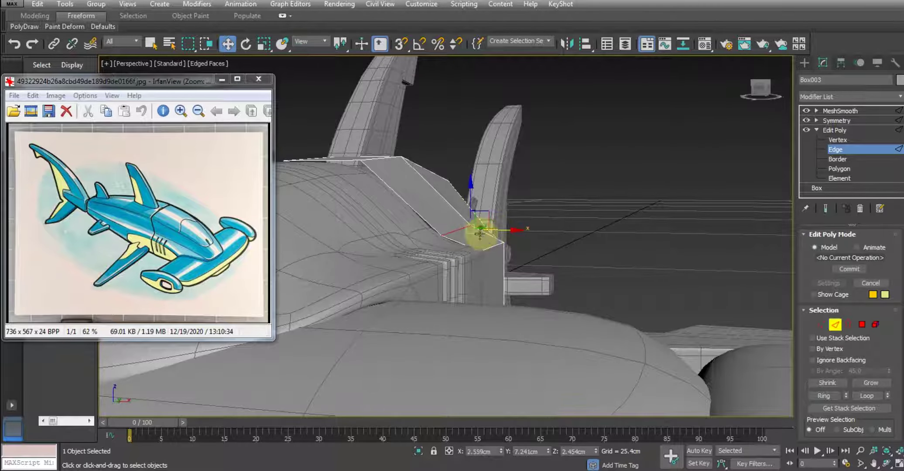
Select an edge loop across the body and switch to Vertex level.
{"action": "mouse_move", "coordinate": [480, 230]}
{"action": "middle_mouse_down", "text": "alt"}
{"action": "mouse_move", "coordinate": [453, 257]}
{"action": "mouse_move", "coordinate": [323, 188]}
{"action": "middle_mouse_up", "text": "alt"}
{"action": "double_click", "coordinate": [400, 181]}
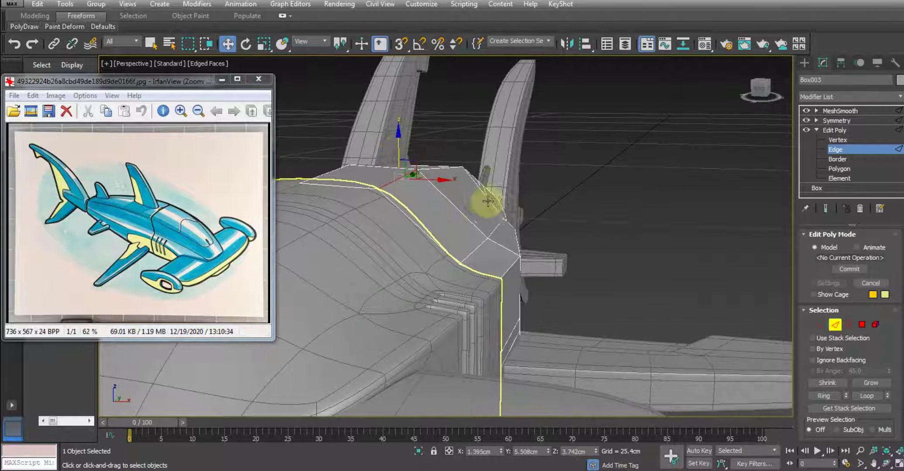
{"action": "mouse_move", "coordinate": [484, 196]}
{"action": "middle_mouse_down", "text": "alt"}
{"action": "mouse_move", "coordinate": [462, 238]}
{"action": "mouse_move", "coordinate": [380, 194]}
{"action": "mouse_move", "coordinate": [460, 258]}
{"action": "mouse_move", "coordinate": [430, 261]}
{"action": "mouse_move", "coordinate": [424, 218]}
{"action": "mouse_move", "coordinate": [449, 218]}
{"action": "mouse_move", "coordinate": [456, 196]}
{"action": "mouse_move", "coordinate": [432, 209]}
{"action": "middle_mouse_up", "text": "alt"}
{"action": "key", "text": "1"}
Raise a front vertex of the rear body toward the main hull and shift it along Y.
{"action": "middle_click_drag", "start_coordinate": [414, 162], "coordinate": [414, 207], "text": "alt"}
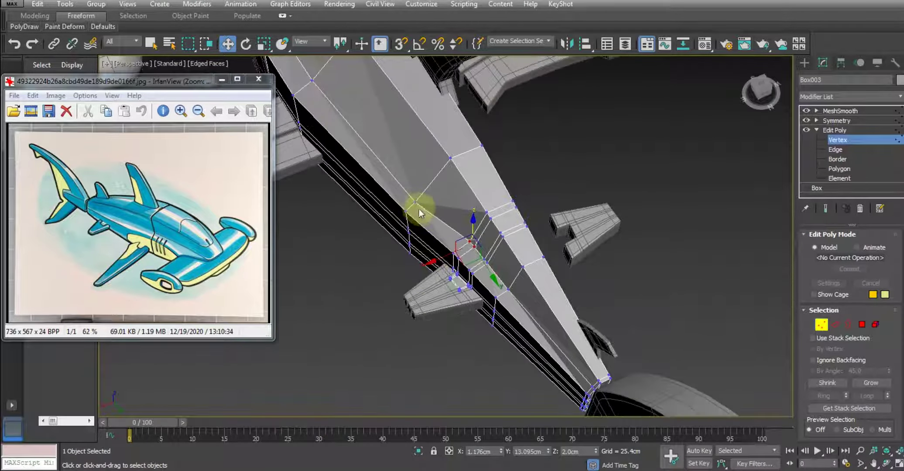
{"action": "left_click", "coordinate": [414, 202]}
{"action": "left_click_drag", "start_coordinate": [388, 213], "coordinate": [399, 202]}
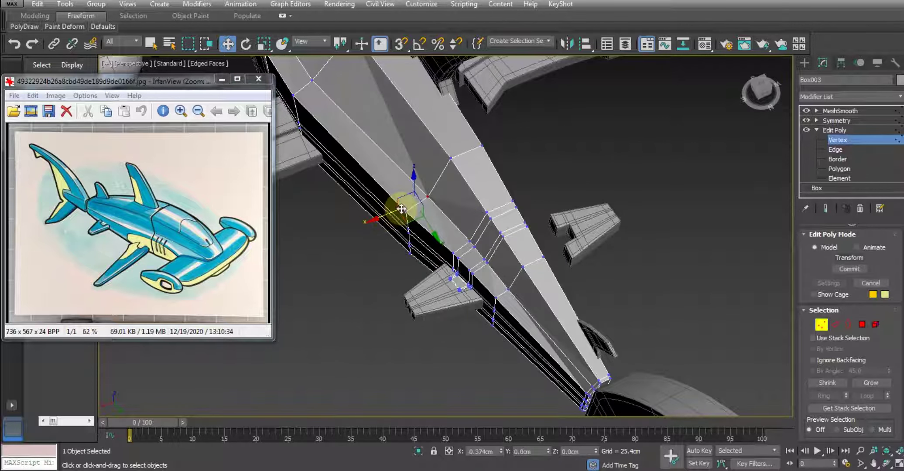
{"action": "middle_click_drag", "start_coordinate": [347, 141], "coordinate": [391, 211], "text": "alt"}
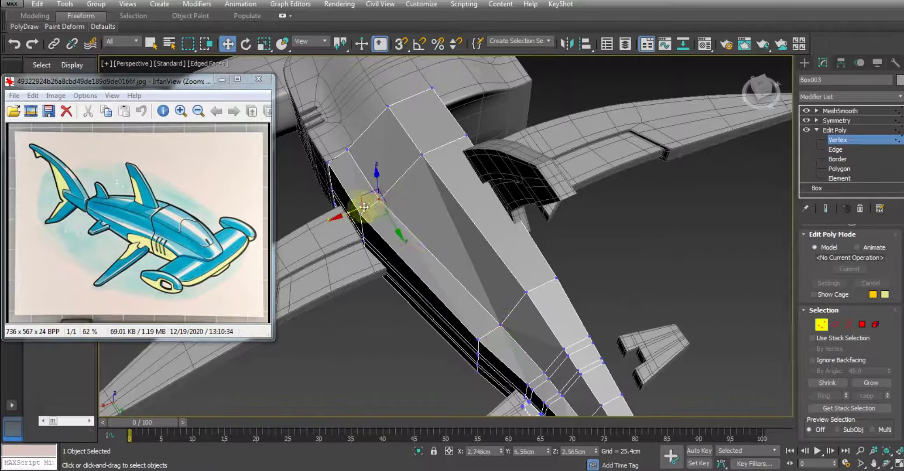
{"action": "mouse_move", "coordinate": [363, 207]}
{"action": "left_mouse_down"}
{"action": "mouse_move", "coordinate": [349, 150]}
{"action": "mouse_move", "coordinate": [335, 157]}
{"action": "mouse_move", "coordinate": [333, 126]}
{"action": "left_mouse_up"}
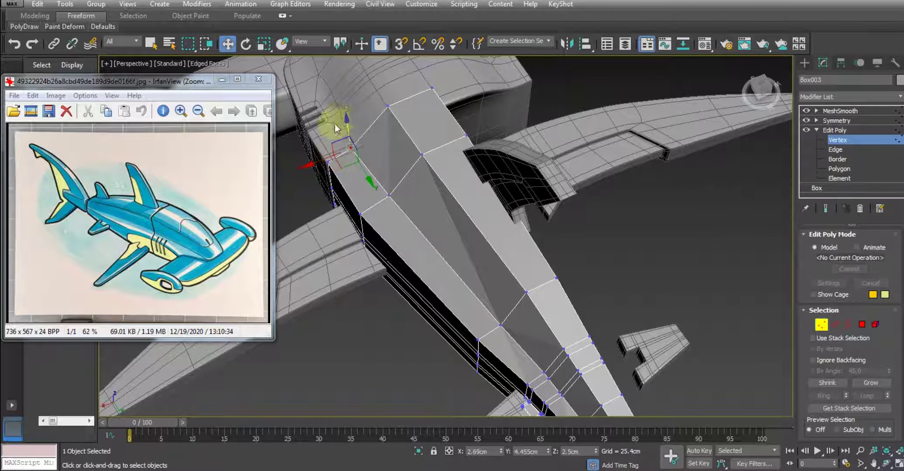
{"action": "mouse_move", "coordinate": [333, 125]}
{"action": "middle_mouse_down", "text": "alt"}
{"action": "mouse_move", "coordinate": [379, 232]}
{"action": "mouse_move", "coordinate": [460, 167]}
{"action": "mouse_move", "coordinate": [459, 196]}
{"action": "middle_mouse_up", "text": "alt"}
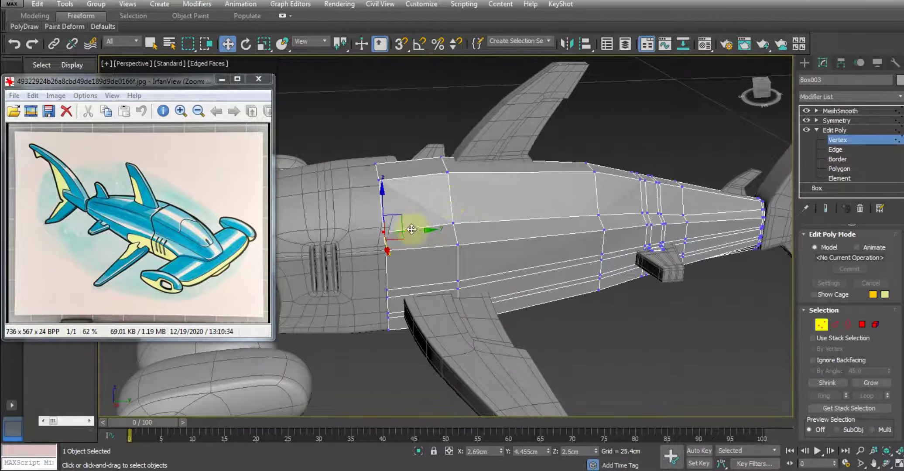
{"action": "left_click_drag", "start_coordinate": [425, 231], "coordinate": [424, 231]}
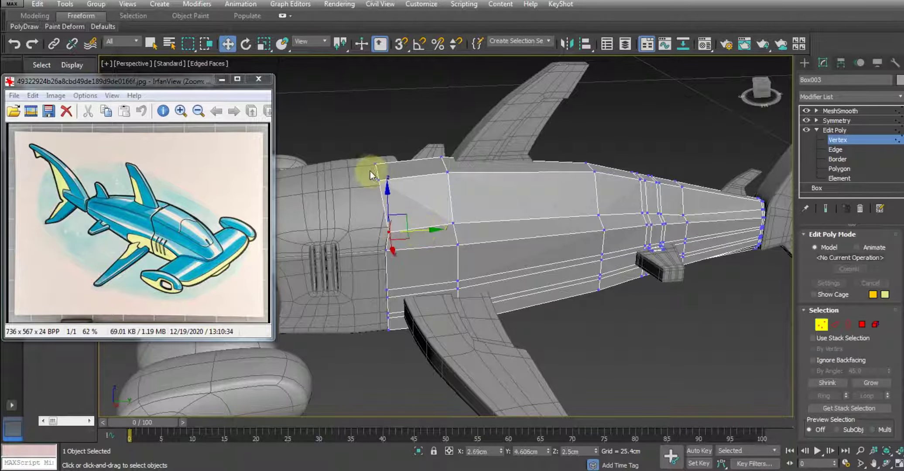
{"action": "left_click_drag", "start_coordinate": [406, 177], "coordinate": [425, 175]}
Slide another vertex on the rear body's front edge slightly along Y.
{"action": "mouse_move", "coordinate": [425, 175]}
{"action": "middle_mouse_down", "text": "alt"}
{"action": "mouse_move", "coordinate": [448, 245]}
{"action": "mouse_move", "coordinate": [434, 204]}
{"action": "middle_mouse_up", "text": "alt"}
{"action": "scroll", "coordinate": [396, 183], "scroll_direction": "up", "scroll_amount": 5}
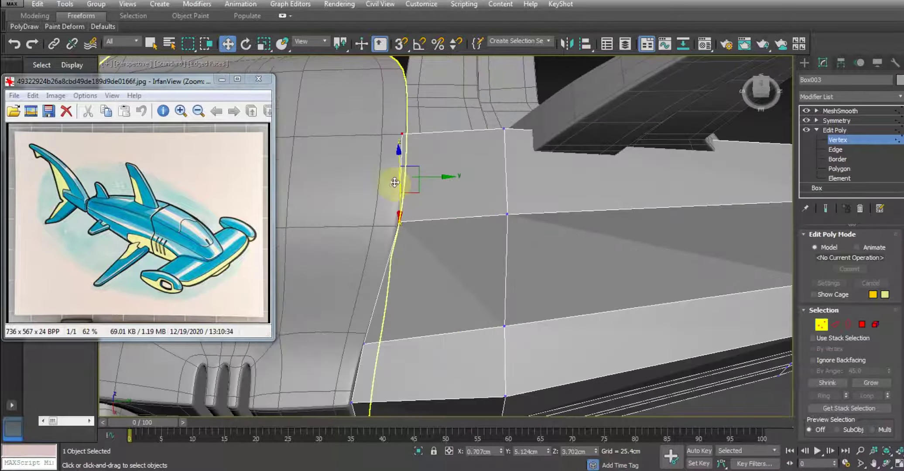
{"action": "left_click", "coordinate": [391, 130]}
{"action": "left_click_drag", "start_coordinate": [429, 135], "coordinate": [433, 135]}
{"action": "scroll", "coordinate": [545, 227], "scroll_direction": "down", "scroll_amount": 3}
{"action": "scroll", "coordinate": [531, 258], "scroll_direction": "down", "scroll_amount": 3}
{"action": "mouse_move", "coordinate": [531, 258]}
{"action": "middle_mouse_down", "text": "alt"}
{"action": "mouse_move", "coordinate": [525, 227]}
{"action": "mouse_move", "coordinate": [532, 260]}
{"action": "mouse_move", "coordinate": [525, 249]}
{"action": "middle_mouse_up", "text": "alt"}
Connect the lower side edge loops to add a new loop across them.
{"action": "key", "text": "2"}
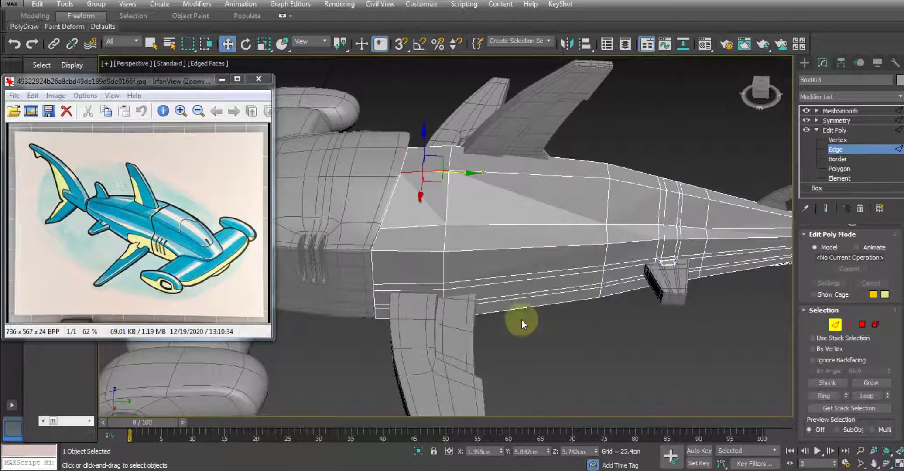
{"action": "double_click", "coordinate": [532, 264]}
{"action": "right_click", "coordinate": [551, 159]}
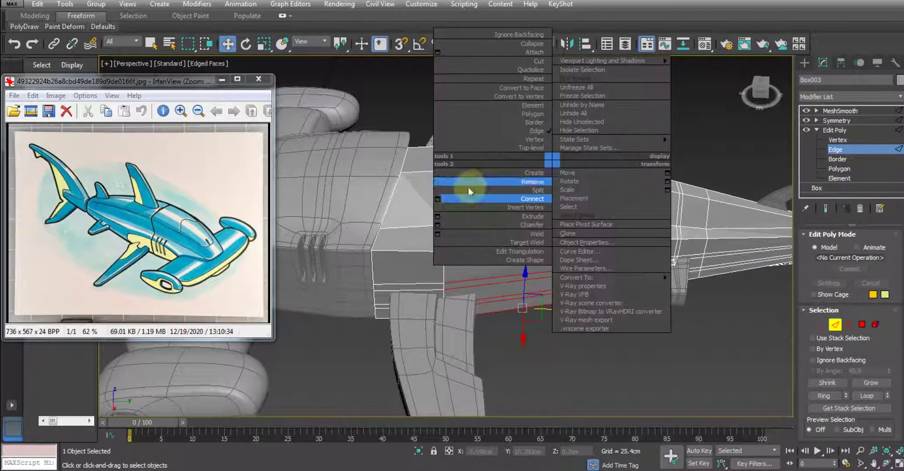
{"action": "left_click", "coordinate": [436, 199]}
{"action": "left_click", "coordinate": [451, 300]}
Shift the newly connected edges slightly into place.
{"action": "mouse_move", "coordinate": [525, 296]}
{"action": "middle_mouse_down", "text": "alt"}
{"action": "mouse_move", "coordinate": [540, 169]}
{"action": "mouse_move", "coordinate": [534, 218]}
{"action": "mouse_move", "coordinate": [537, 203]}
{"action": "mouse_move", "coordinate": [579, 347]}
{"action": "middle_mouse_up", "text": "alt"}
{"action": "mouse_move", "coordinate": [513, 242]}
{"action": "middle_mouse_down", "text": "alt"}
{"action": "mouse_move", "coordinate": [557, 247]}
{"action": "mouse_move", "coordinate": [546, 365]}
{"action": "mouse_move", "coordinate": [518, 418]}
{"action": "mouse_move", "coordinate": [524, 239]}
{"action": "middle_mouse_up", "text": "alt"}
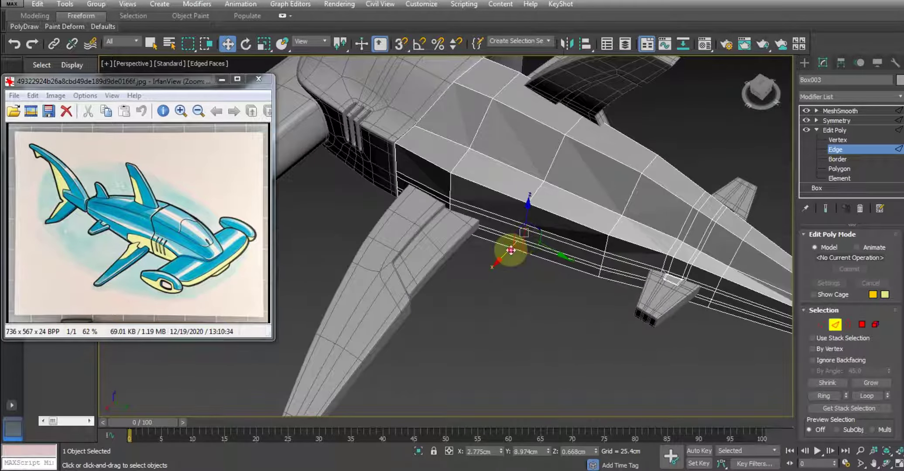
{"action": "left_click_drag", "start_coordinate": [510, 250], "coordinate": [506, 250]}
{"action": "scroll", "coordinate": [515, 244], "scroll_direction": "down", "scroll_amount": 3}
Select a long edge loop running along the body's side.
{"action": "mouse_move", "coordinate": [525, 238]}
{"action": "middle_mouse_down", "text": "alt"}
{"action": "mouse_move", "coordinate": [575, 252]}
{"action": "mouse_move", "coordinate": [484, 201]}
{"action": "mouse_move", "coordinate": [491, 195]}
{"action": "mouse_move", "coordinate": [501, 211]}
{"action": "mouse_move", "coordinate": [480, 212]}
{"action": "mouse_move", "coordinate": [512, 215]}
{"action": "mouse_move", "coordinate": [476, 217]}
{"action": "middle_mouse_up", "text": "alt"}
{"action": "scroll", "coordinate": [458, 210], "scroll_direction": "up", "scroll_amount": 5}
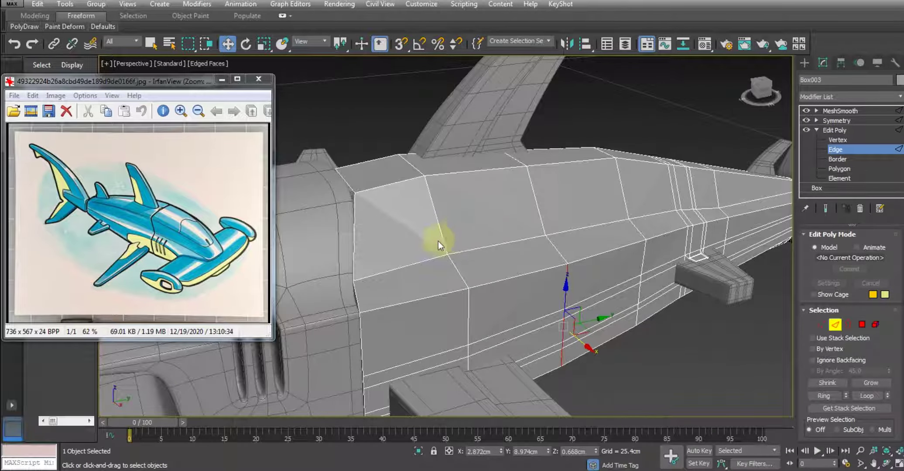
{"action": "middle_click_drag", "start_coordinate": [438, 242], "coordinate": [470, 240]}
{"action": "double_click", "coordinate": [462, 243]}
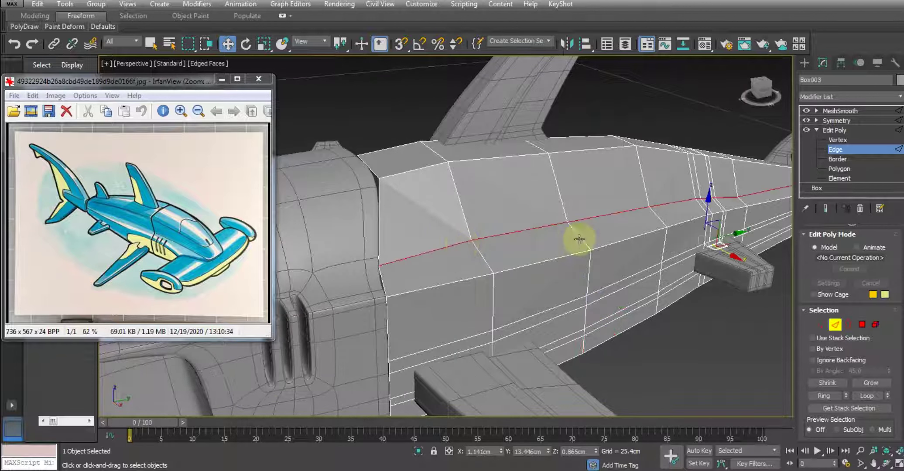
{"action": "mouse_move", "coordinate": [580, 240]}
{"action": "middle_mouse_down", "text": "alt"}
{"action": "mouse_move", "coordinate": [462, 226]}
{"action": "mouse_move", "coordinate": [528, 269]}
{"action": "mouse_move", "coordinate": [530, 252]}
{"action": "mouse_move", "coordinate": [569, 218]}
{"action": "mouse_move", "coordinate": [531, 201]}
{"action": "middle_mouse_up", "text": "alt"}
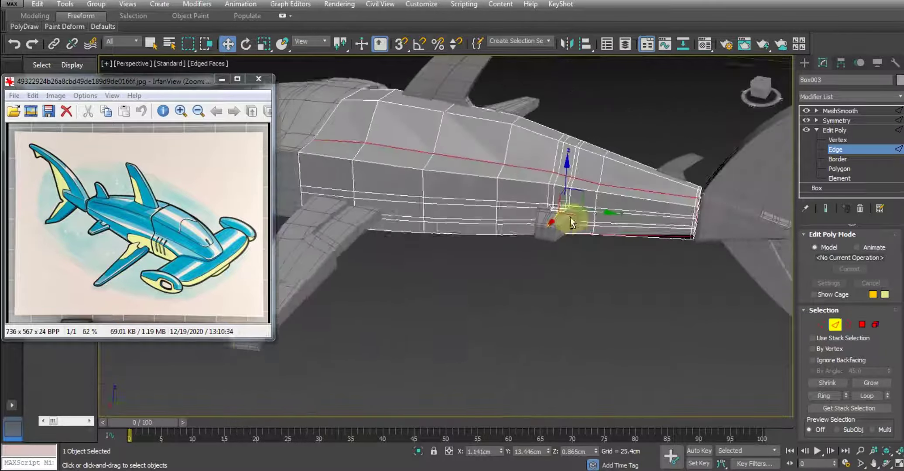
Lower the side edge loop slightly, then raise part of it a touch.
{"action": "scroll", "coordinate": [596, 194], "scroll_direction": "up", "scroll_amount": 5}
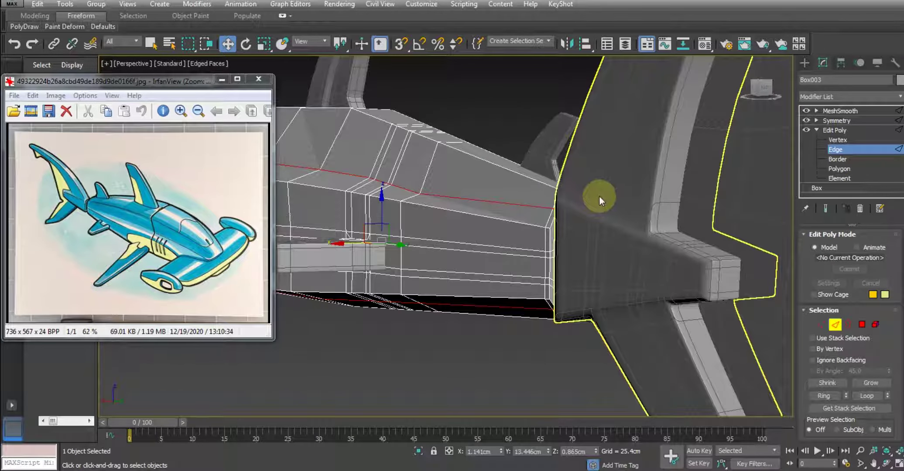
{"action": "scroll", "coordinate": [599, 198], "scroll_direction": "down", "scroll_amount": 5}
{"action": "mouse_move", "coordinate": [564, 237]}
{"action": "middle_mouse_down", "text": "alt"}
{"action": "mouse_move", "coordinate": [646, 219]}
{"action": "mouse_move", "coordinate": [632, 223]}
{"action": "middle_mouse_up", "text": "alt"}
{"action": "scroll", "coordinate": [643, 218], "scroll_direction": "up", "scroll_amount": 5}
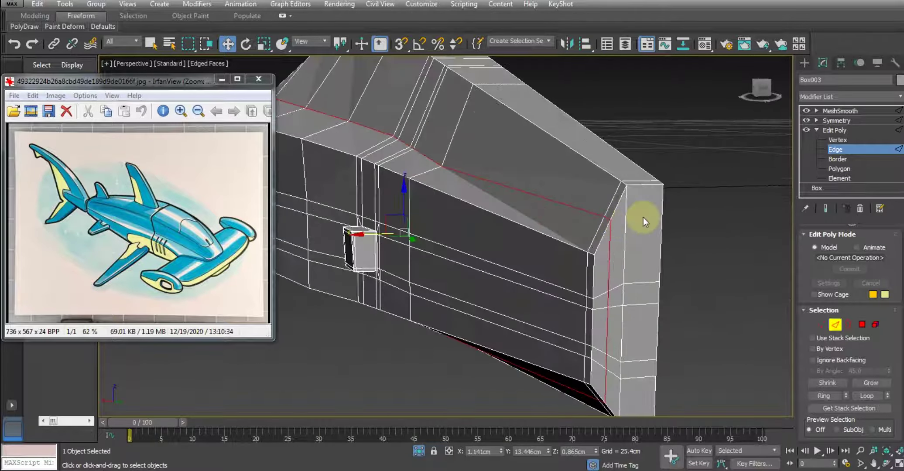
{"action": "scroll", "coordinate": [615, 221], "scroll_direction": "up", "scroll_amount": 3}
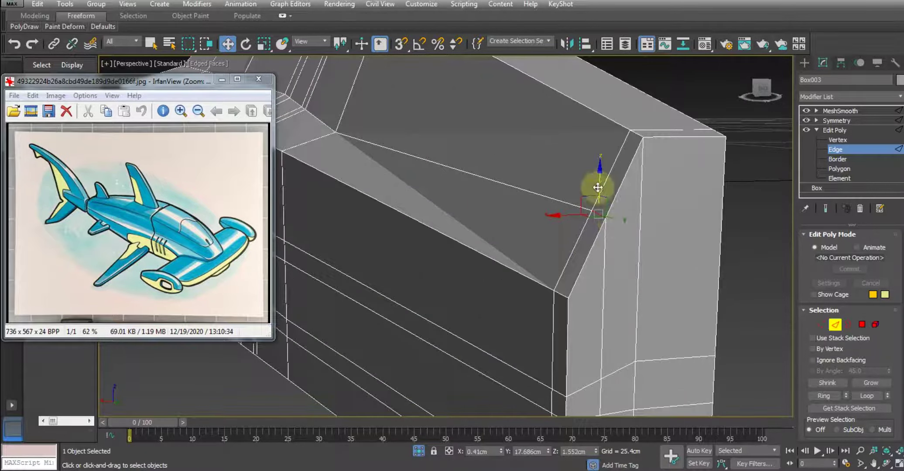
{"action": "left_click_drag", "start_coordinate": [597, 183], "coordinate": [602, 244]}
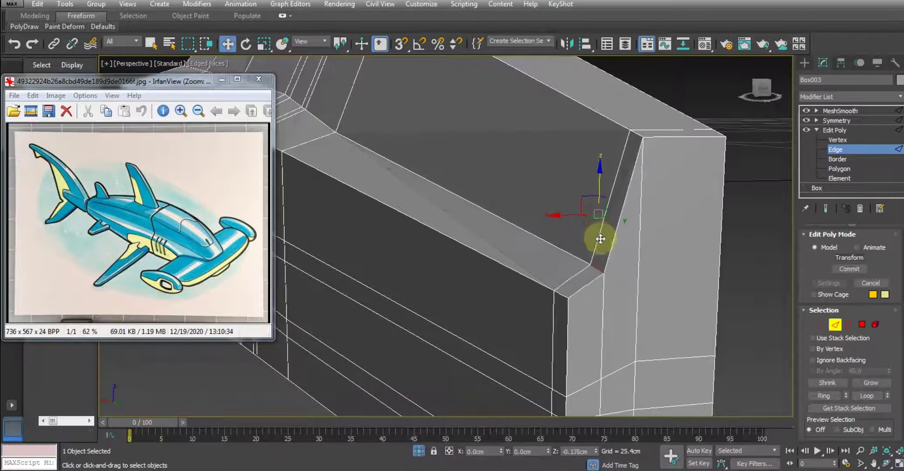
{"action": "mouse_move", "coordinate": [601, 247]}
{"action": "middle_mouse_down", "text": "alt"}
{"action": "mouse_move", "coordinate": [540, 225]}
{"action": "mouse_move", "coordinate": [528, 246]}
{"action": "mouse_move", "coordinate": [553, 335]}
{"action": "mouse_move", "coordinate": [508, 252]}
{"action": "mouse_move", "coordinate": [529, 281]}
{"action": "mouse_move", "coordinate": [598, 249]}
{"action": "mouse_move", "coordinate": [574, 254]}
{"action": "mouse_move", "coordinate": [667, 234]}
{"action": "middle_mouse_up", "text": "alt"}
{"action": "scroll", "coordinate": [667, 232], "scroll_direction": "up", "scroll_amount": 5}
{"action": "left_click_drag", "start_coordinate": [663, 193], "coordinate": [655, 171]}
Nudge the side edge loop up slightly again from a lower, closer angle.
{"action": "scroll", "coordinate": [454, 323], "scroll_direction": "up", "scroll_amount": 3}
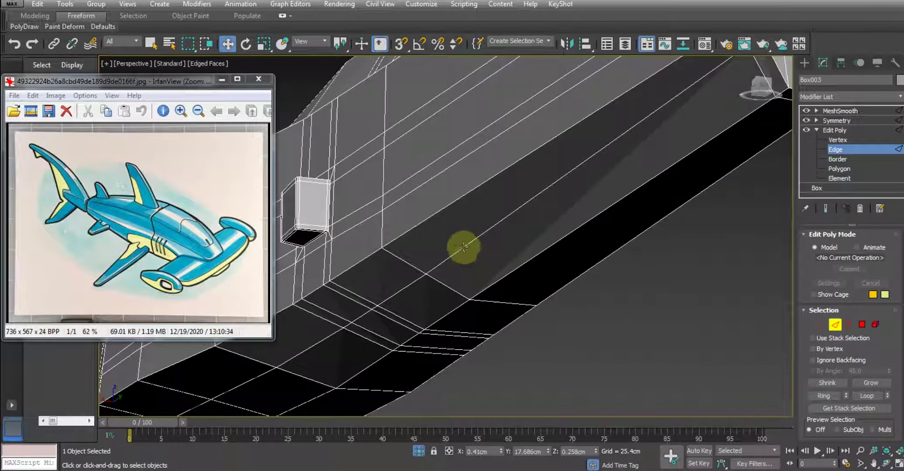
{"action": "scroll", "coordinate": [463, 246], "scroll_direction": "down", "scroll_amount": 5}
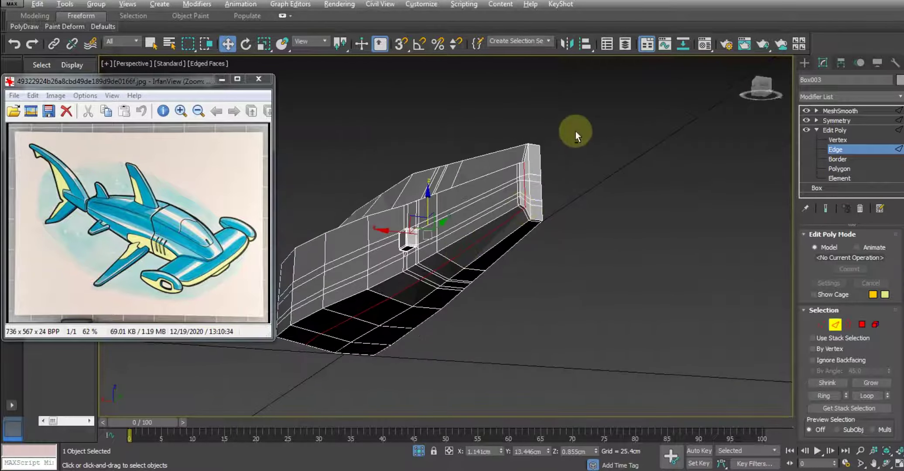
{"action": "mouse_move", "coordinate": [494, 258]}
{"action": "middle_mouse_down", "text": "alt"}
{"action": "mouse_move", "coordinate": [541, 256]}
{"action": "mouse_move", "coordinate": [542, 308]}
{"action": "mouse_move", "coordinate": [563, 317]}
{"action": "middle_mouse_up", "text": "alt"}
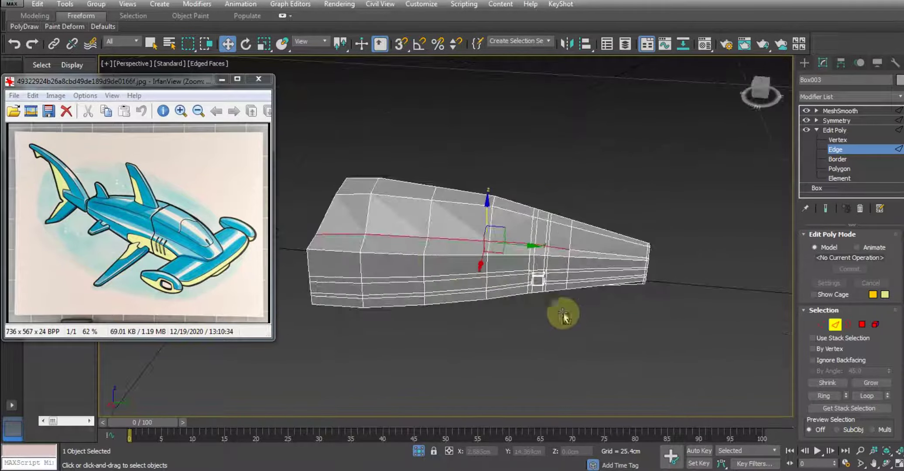
{"action": "middle_click_drag", "start_coordinate": [442, 269], "coordinate": [300, 209], "text": "alt"}
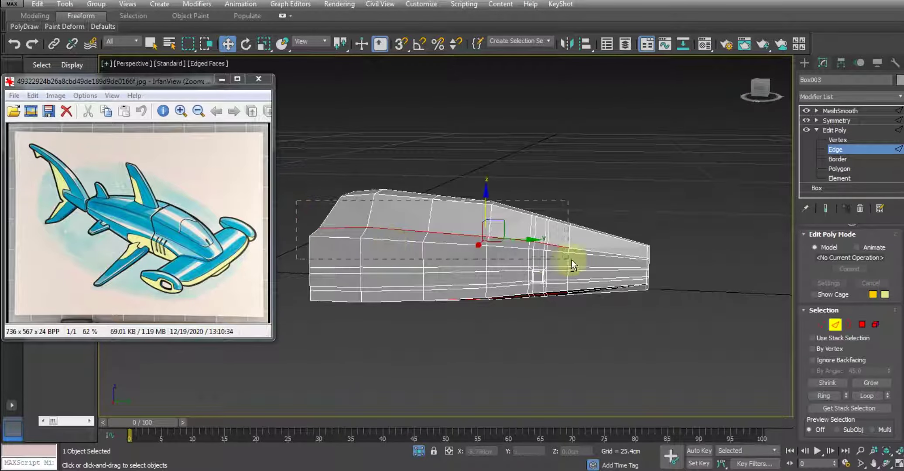
{"action": "scroll", "coordinate": [471, 292], "scroll_direction": "up", "scroll_amount": 5}
{"action": "mouse_move", "coordinate": [470, 292]}
{"action": "middle_mouse_down", "text": "alt"}
{"action": "mouse_move", "coordinate": [452, 264]}
{"action": "mouse_move", "coordinate": [466, 283]}
{"action": "middle_mouse_up", "text": "alt"}
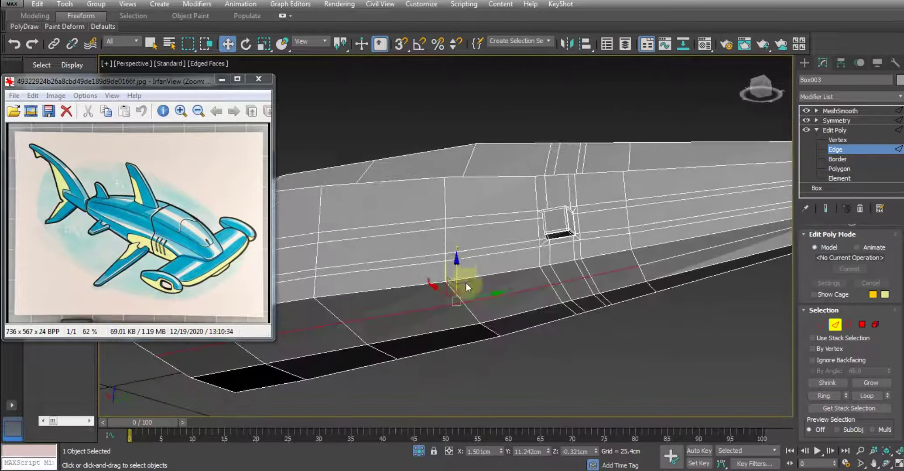
{"action": "left_click_drag", "start_coordinate": [458, 271], "coordinate": [456, 263]}
{"action": "mouse_move", "coordinate": [456, 263]}
{"action": "middle_mouse_down", "text": "alt"}
{"action": "mouse_move", "coordinate": [529, 273]}
{"action": "mouse_move", "coordinate": [528, 256]}
{"action": "mouse_move", "coordinate": [467, 298]}
{"action": "middle_mouse_up", "text": "alt"}
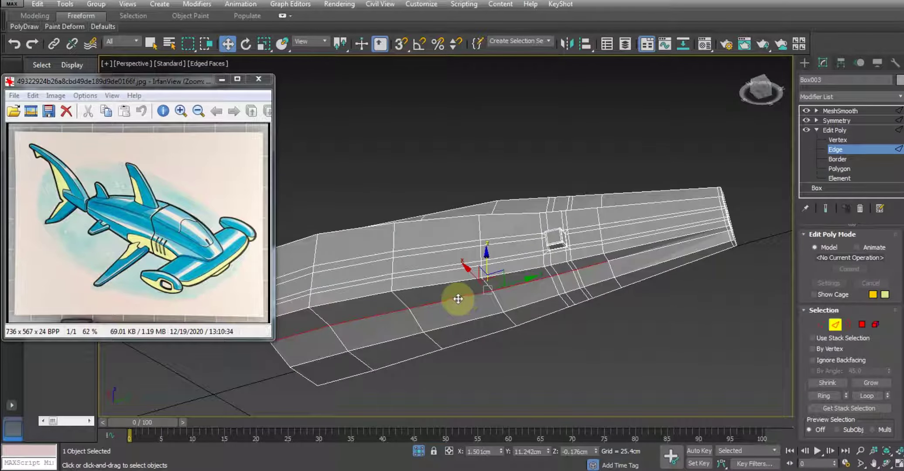
{"action": "mouse_move", "coordinate": [597, 289]}
{"action": "middle_mouse_down", "text": "alt"}
{"action": "mouse_move", "coordinate": [545, 358]}
{"action": "mouse_move", "coordinate": [579, 299]}
{"action": "middle_mouse_up", "text": "alt"}
Chamfer the side edge loop with amount 0.025cm and 2 segments.
{"action": "scroll", "coordinate": [496, 243], "scroll_direction": "up", "scroll_amount": 4}
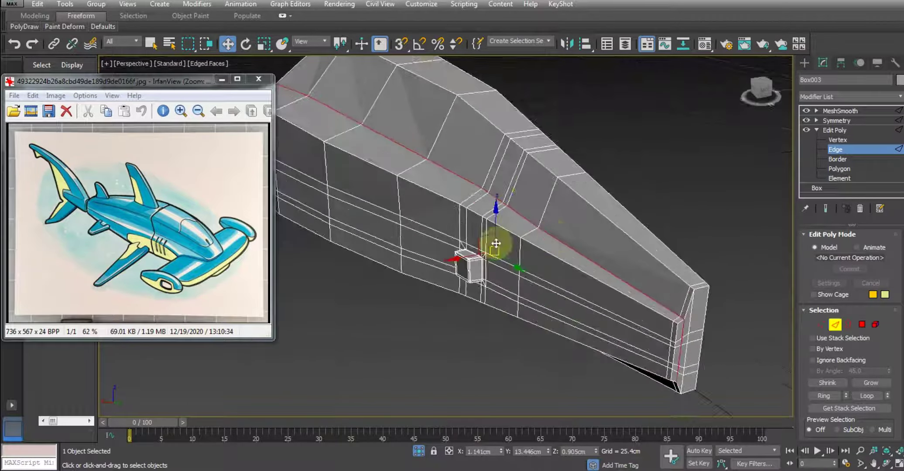
{"action": "right_click", "coordinate": [551, 233]}
{"action": "left_click", "coordinate": [437, 297]}
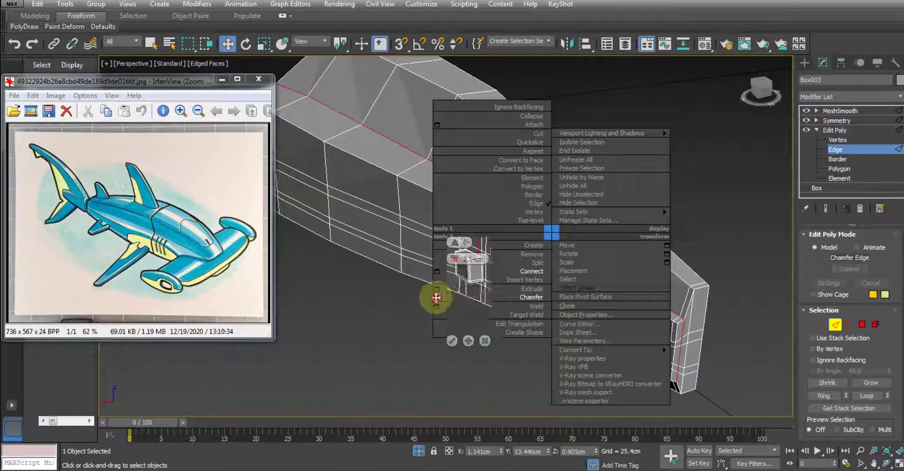
{"action": "left_click_drag", "start_coordinate": [456, 263], "coordinate": [455, 261]}
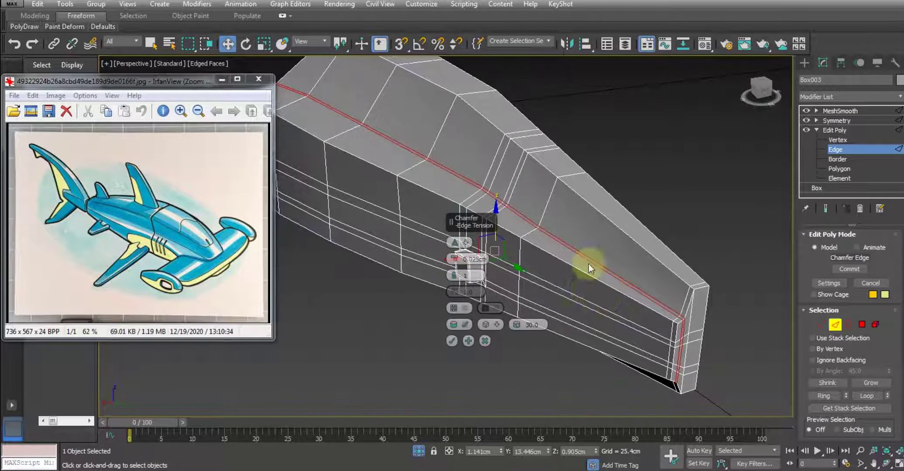
{"action": "scroll", "coordinate": [550, 273], "scroll_direction": "up", "scroll_amount": 2}
{"action": "scroll", "coordinate": [519, 281], "scroll_direction": "up", "scroll_amount": 2}
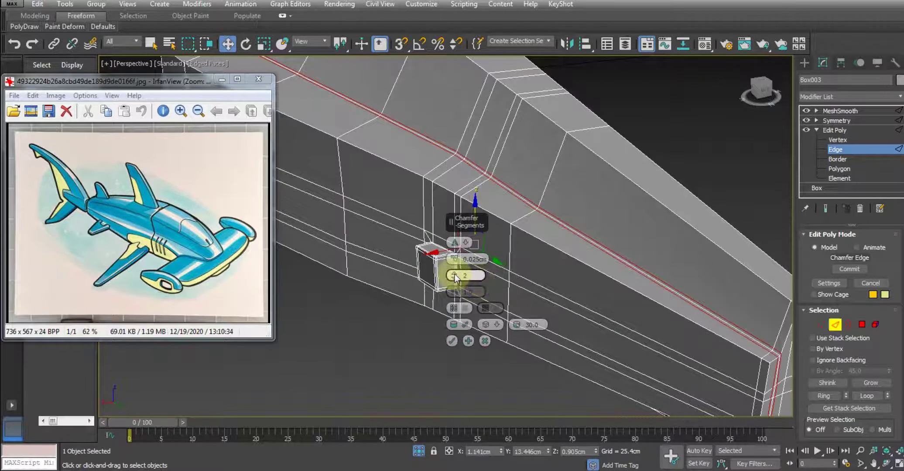
{"action": "left_click", "coordinate": [453, 340]}
Preview the hull with MeshSmooth and hide the wireframe edges.
{"action": "left_click", "coordinate": [831, 112]}
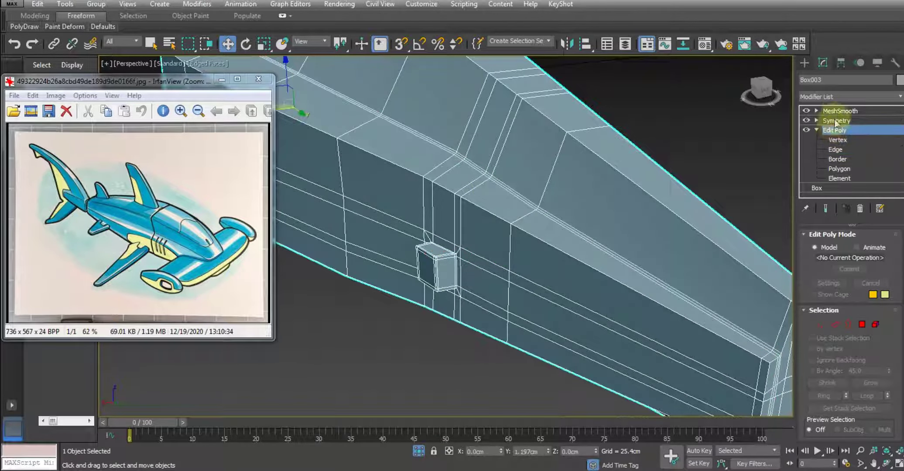
{"action": "scroll", "coordinate": [662, 186], "scroll_direction": "down", "scroll_amount": 2}
{"action": "scroll", "coordinate": [584, 193], "scroll_direction": "down", "scroll_amount": 2}
{"action": "key", "text": "F4"}
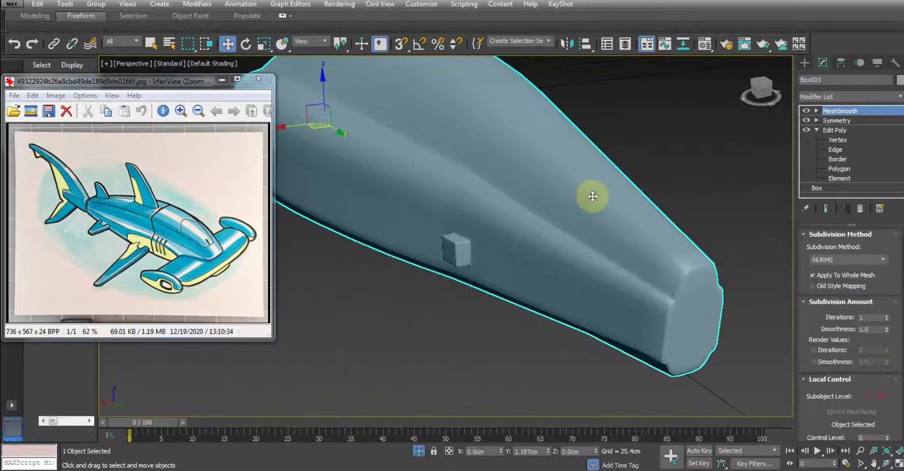
{"action": "mouse_move", "coordinate": [591, 196]}
{"action": "middle_mouse_down"}
{"action": "mouse_move", "coordinate": [545, 296]}
{"action": "mouse_move", "coordinate": [585, 272]}
{"action": "middle_mouse_up"}
{"action": "scroll", "coordinate": [605, 302], "scroll_direction": "down", "scroll_amount": 2}
{"action": "scroll", "coordinate": [585, 261], "scroll_direction": "down", "scroll_amount": 2}
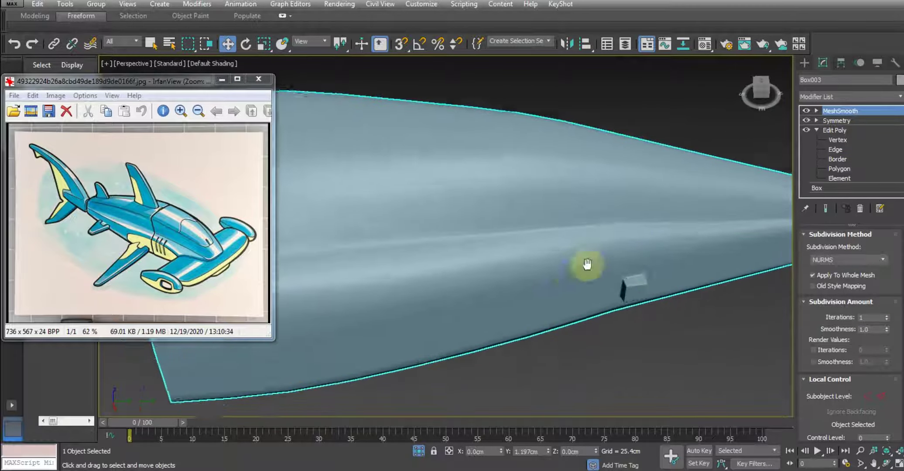
{"action": "scroll", "coordinate": [539, 331], "scroll_direction": "down", "scroll_amount": 2}
Show the whole shark, then return to Edge level with edges displayed.
{"action": "left_click", "coordinate": [419, 452]}
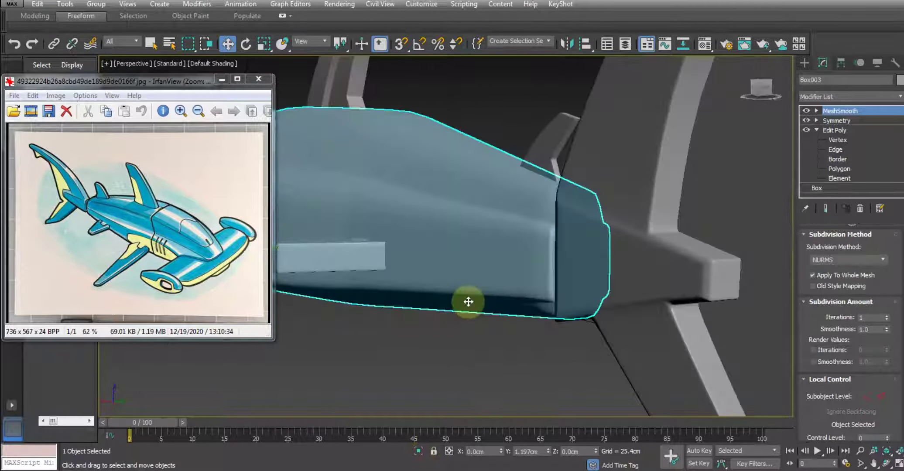
{"action": "middle_click_drag", "start_coordinate": [468, 303], "coordinate": [581, 318], "text": "alt"}
{"action": "scroll", "coordinate": [537, 259], "scroll_direction": "up", "scroll_amount": 2}
{"action": "scroll", "coordinate": [536, 259], "scroll_direction": "down", "scroll_amount": 3}
{"action": "mouse_move", "coordinate": [536, 260]}
{"action": "middle_mouse_down", "text": "alt"}
{"action": "mouse_move", "coordinate": [541, 307]}
{"action": "mouse_move", "coordinate": [517, 302]}
{"action": "middle_mouse_up", "text": "alt"}
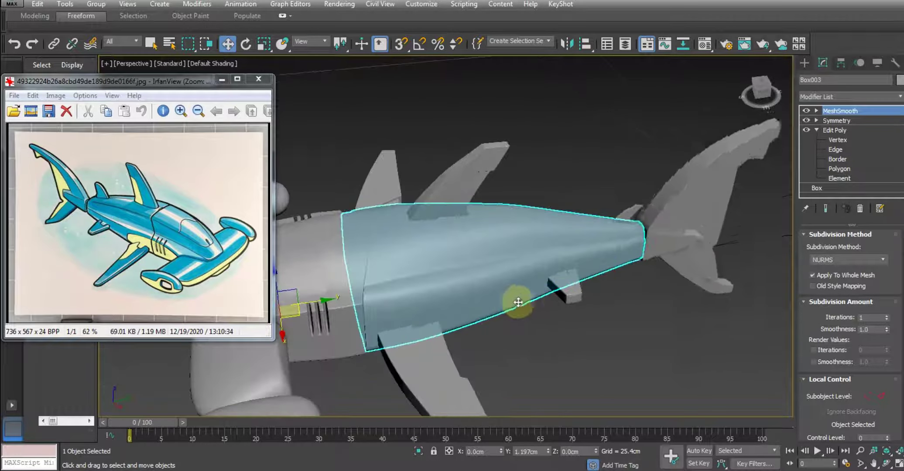
{"action": "left_click", "coordinate": [833, 150]}
{"action": "key", "text": "F4"}
Orbit and zoom around the hull to view its lower side edges from below.
{"action": "scroll", "coordinate": [535, 262], "scroll_direction": "up", "scroll_amount": 2}
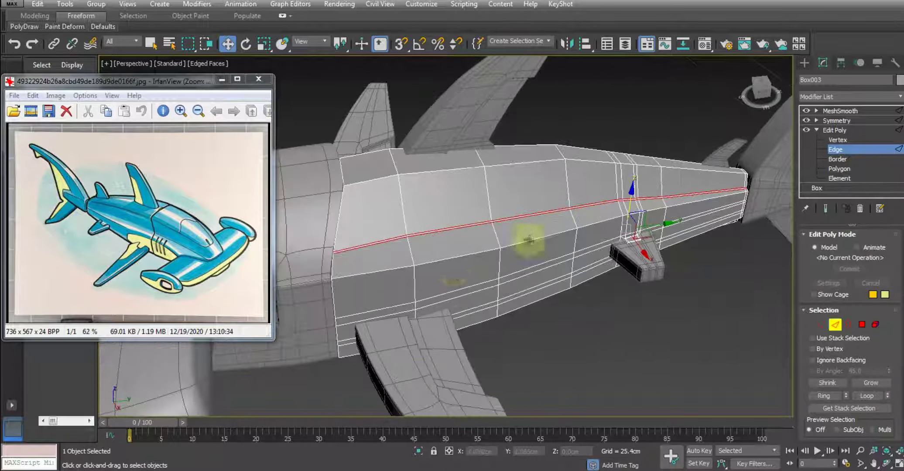
{"action": "mouse_move", "coordinate": [440, 259]}
{"action": "middle_mouse_down", "text": "alt"}
{"action": "mouse_move", "coordinate": [537, 277]}
{"action": "mouse_move", "coordinate": [484, 265]}
{"action": "middle_mouse_up", "text": "alt"}
{"action": "scroll", "coordinate": [537, 277], "scroll_direction": "down", "scroll_amount": 3}
{"action": "scroll", "coordinate": [614, 269], "scroll_direction": "up", "scroll_amount": 5}
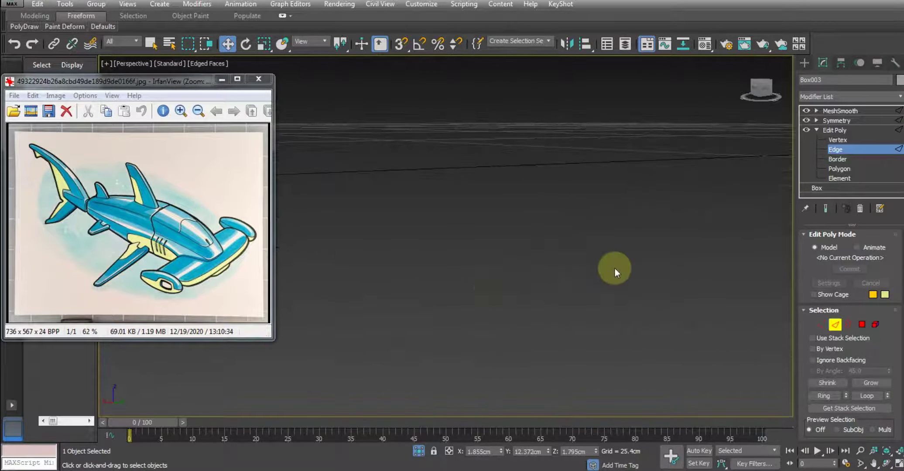
{"action": "scroll", "coordinate": [500, 287], "scroll_direction": "down", "scroll_amount": 4}
{"action": "scroll", "coordinate": [499, 290], "scroll_direction": "down", "scroll_amount": 3}
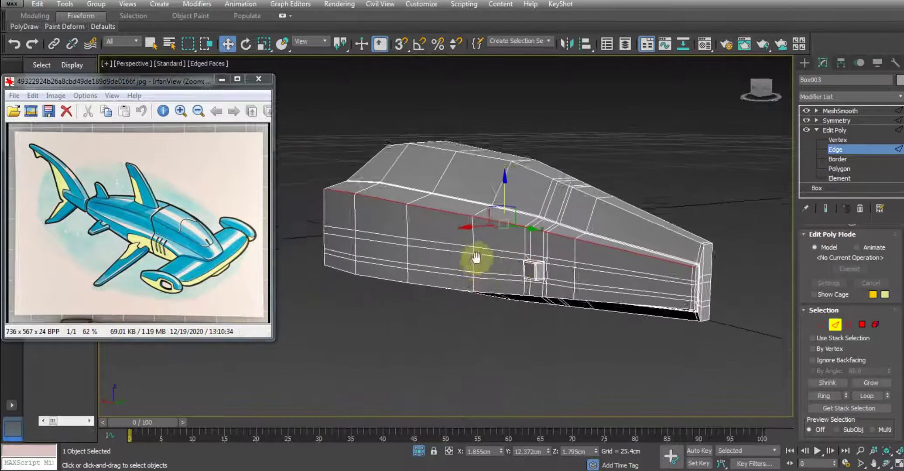
{"action": "middle_click_drag", "start_coordinate": [476, 258], "coordinate": [491, 256], "text": "alt"}
{"action": "scroll", "coordinate": [493, 260], "scroll_direction": "up", "scroll_amount": 2}
{"action": "scroll", "coordinate": [515, 288], "scroll_direction": "up", "scroll_amount": 1}
{"action": "middle_click_drag", "start_coordinate": [514, 287], "coordinate": [511, 206], "text": "alt"}
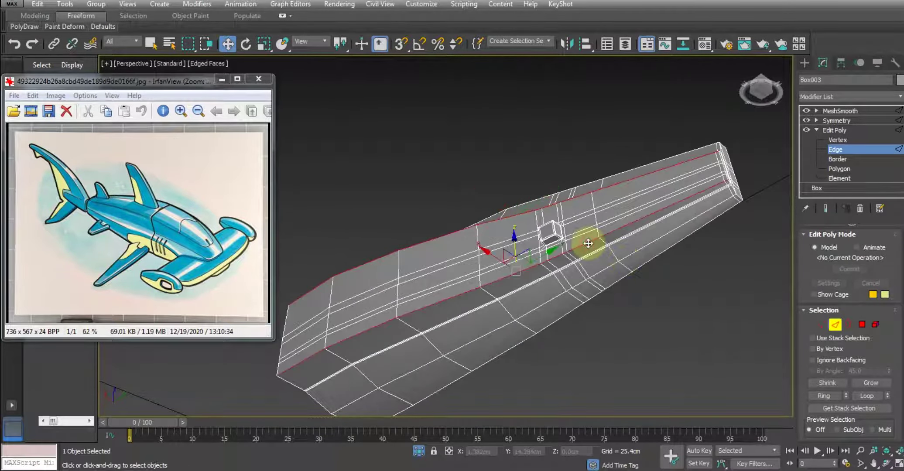
{"action": "mouse_move", "coordinate": [587, 243]}
{"action": "middle_mouse_down", "text": "alt"}
{"action": "mouse_move", "coordinate": [637, 268]}
{"action": "mouse_move", "coordinate": [625, 244]}
{"action": "mouse_move", "coordinate": [632, 283]}
{"action": "mouse_move", "coordinate": [636, 265]}
{"action": "middle_mouse_up", "text": "alt"}
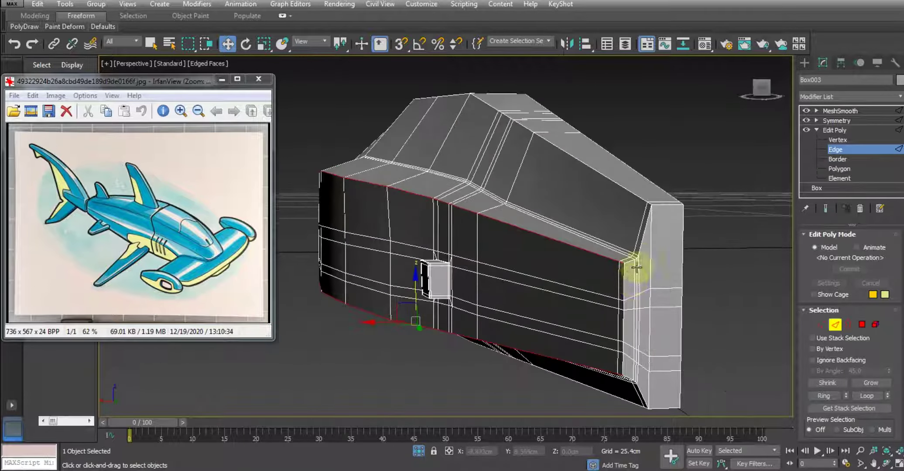
Chamfer the selected lower hull edges by 0.025cm with 2 segments.
{"action": "right_click", "coordinate": [634, 260]}
{"action": "left_click", "coordinate": [519, 324]}
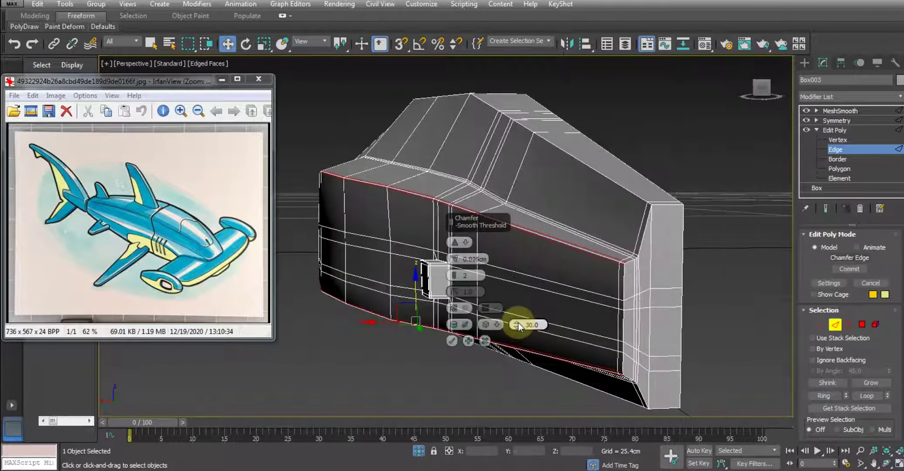
{"action": "middle_click_drag", "start_coordinate": [615, 282], "coordinate": [595, 252], "text": "alt"}
{"action": "scroll", "coordinate": [600, 259], "scroll_direction": "up", "scroll_amount": 3}
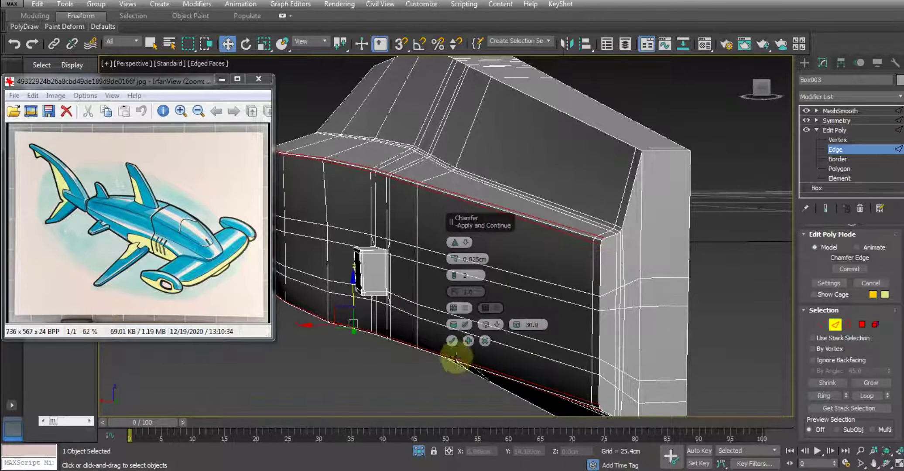
{"action": "left_click", "coordinate": [451, 340]}
{"action": "scroll", "coordinate": [513, 294], "scroll_direction": "up", "scroll_amount": 2}
{"action": "scroll", "coordinate": [563, 302], "scroll_direction": "up", "scroll_amount": 3}
Check the front corner, then leave edge level and display the MeshSmooth result.
{"action": "mouse_move", "coordinate": [563, 302]}
{"action": "middle_mouse_down", "text": "alt"}
{"action": "mouse_move", "coordinate": [541, 317]}
{"action": "mouse_move", "coordinate": [561, 257]}
{"action": "mouse_move", "coordinate": [527, 307]}
{"action": "middle_mouse_up", "text": "alt"}
{"action": "scroll", "coordinate": [532, 277], "scroll_direction": "up", "scroll_amount": 2}
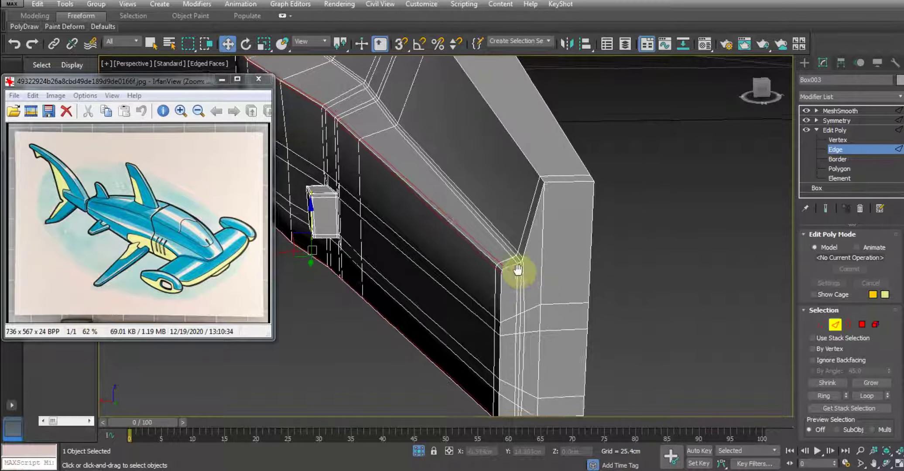
{"action": "mouse_move", "coordinate": [516, 268]}
{"action": "middle_mouse_down"}
{"action": "mouse_move", "coordinate": [513, 251]}
{"action": "mouse_move", "coordinate": [476, 234]}
{"action": "middle_mouse_up"}
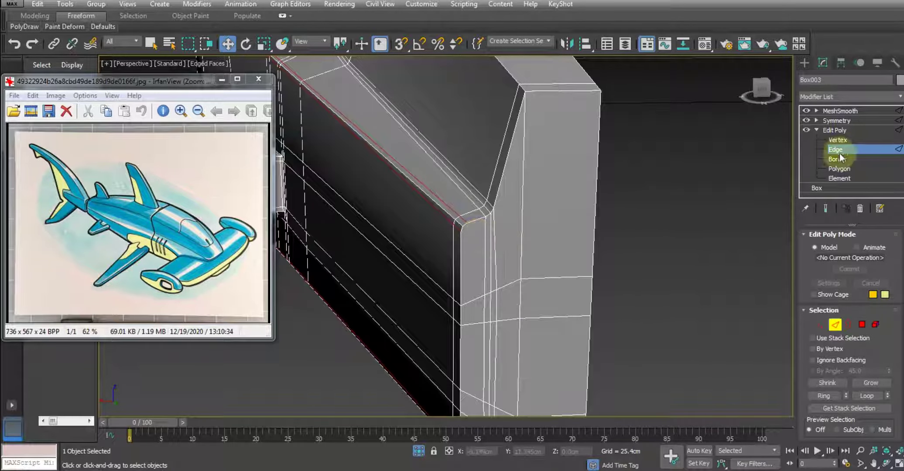
{"action": "left_click", "coordinate": [836, 131]}
{"action": "left_click", "coordinate": [840, 110]}
{"action": "middle_click_drag", "start_coordinate": [619, 234], "coordinate": [515, 246], "text": "alt"}
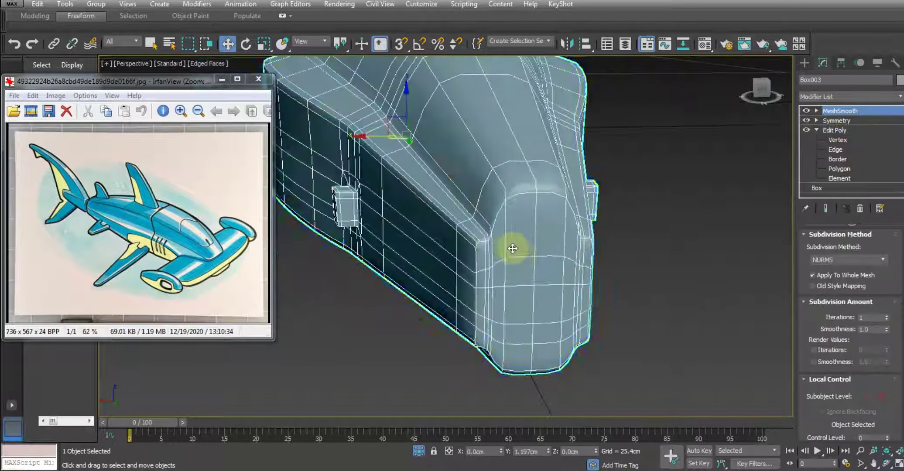
{"action": "scroll", "coordinate": [601, 246], "scroll_direction": "up", "scroll_amount": 5}
{"action": "middle_click_drag", "start_coordinate": [601, 245], "coordinate": [552, 232], "text": "alt"}
{"action": "scroll", "coordinate": [551, 232], "scroll_direction": "up", "scroll_amount": 2}
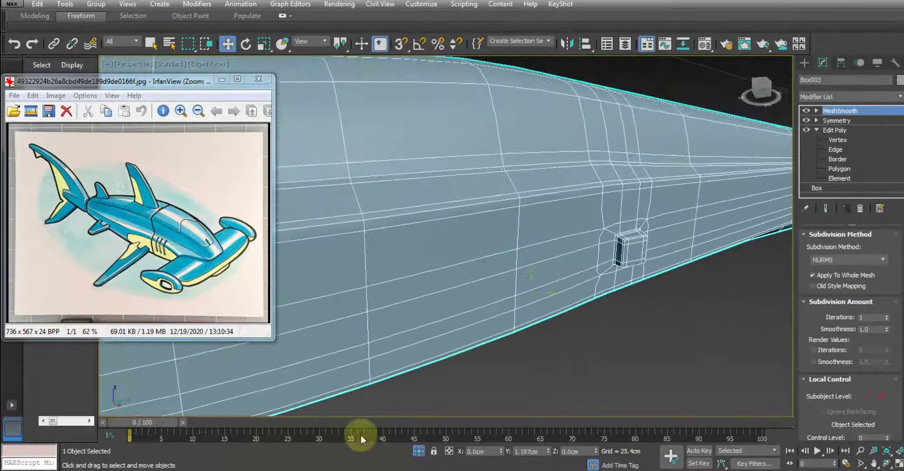
{"action": "left_click", "coordinate": [411, 457]}
{"action": "mouse_move", "coordinate": [448, 294]}
{"action": "middle_mouse_down", "text": "alt"}
{"action": "mouse_move", "coordinate": [476, 288]}
{"action": "mouse_move", "coordinate": [460, 258]}
{"action": "mouse_move", "coordinate": [420, 250]}
{"action": "mouse_move", "coordinate": [443, 261]}
{"action": "middle_mouse_up", "text": "alt"}
{"action": "key", "text": "F4"}
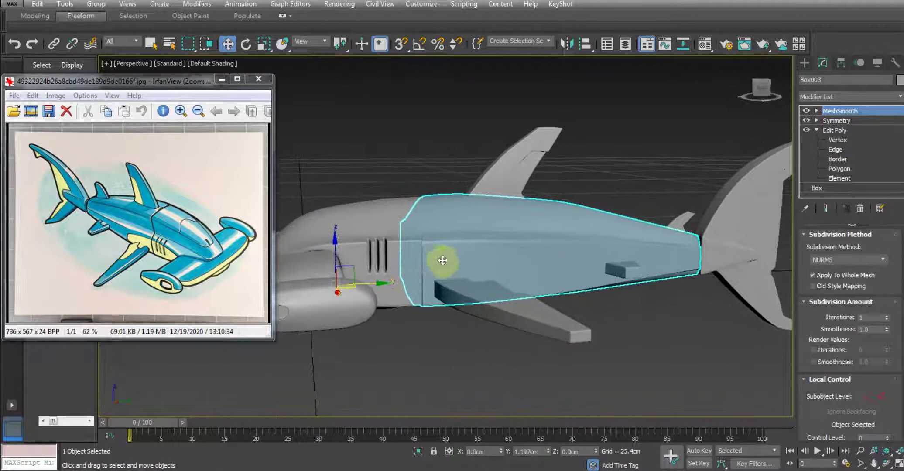
{"action": "scroll", "coordinate": [442, 228], "scroll_direction": "up", "scroll_amount": 3}
{"action": "mouse_move", "coordinate": [428, 214]}
{"action": "middle_mouse_down", "text": "alt"}
{"action": "mouse_move", "coordinate": [454, 224]}
{"action": "mouse_move", "coordinate": [465, 303]}
{"action": "mouse_move", "coordinate": [460, 277]}
{"action": "mouse_move", "coordinate": [490, 268]}
{"action": "mouse_move", "coordinate": [462, 264]}
{"action": "mouse_move", "coordinate": [420, 276]}
{"action": "middle_mouse_up", "text": "alt"}
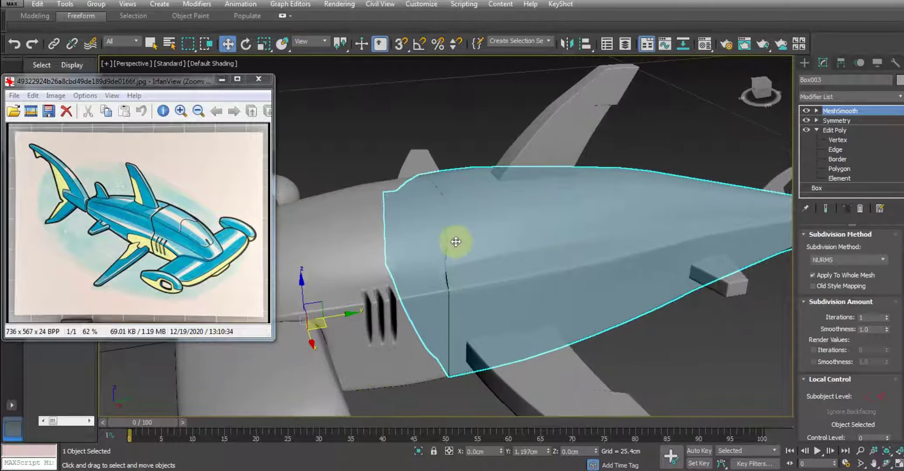
{"action": "mouse_move", "coordinate": [479, 312]}
{"action": "middle_mouse_down", "text": "alt"}
{"action": "mouse_move", "coordinate": [478, 244]}
{"action": "mouse_move", "coordinate": [490, 286]}
{"action": "mouse_move", "coordinate": [515, 238]}
{"action": "middle_mouse_up", "text": "alt"}
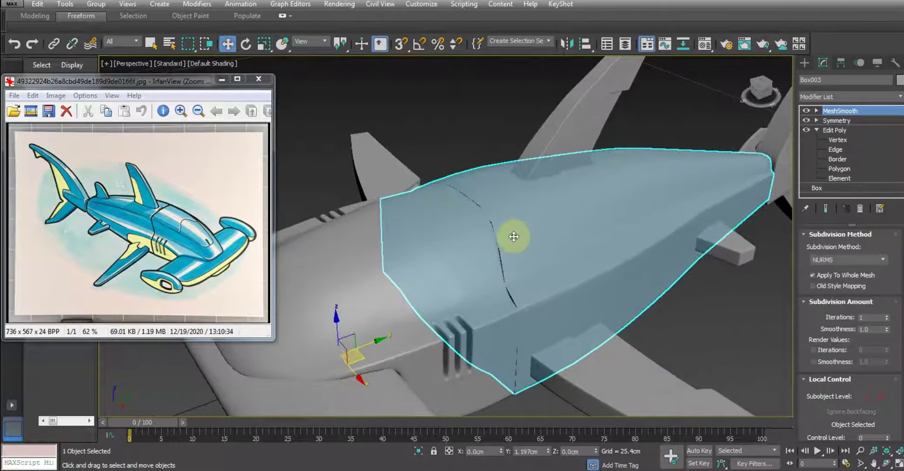
{"action": "mouse_move", "coordinate": [456, 239]}
{"action": "middle_mouse_down", "text": "alt"}
{"action": "mouse_move", "coordinate": [529, 234]}
{"action": "mouse_move", "coordinate": [513, 278]}
{"action": "mouse_move", "coordinate": [520, 258]}
{"action": "mouse_move", "coordinate": [533, 258]}
{"action": "mouse_move", "coordinate": [507, 273]}
{"action": "middle_mouse_up", "text": "alt"}
{"action": "key", "text": "alt+q"}
{"action": "scroll", "coordinate": [507, 272], "scroll_direction": "down", "scroll_amount": 2}
{"action": "scroll", "coordinate": [485, 280], "scroll_direction": "down", "scroll_amount": 5}
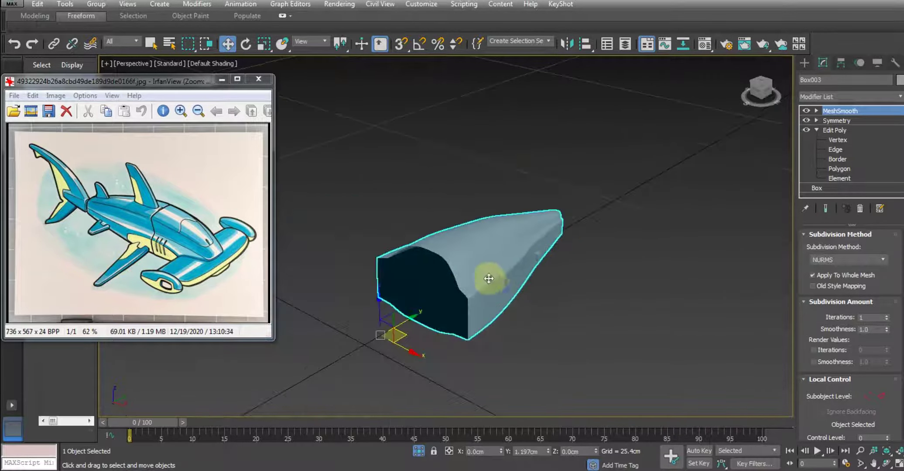
{"action": "key", "text": "F4"}
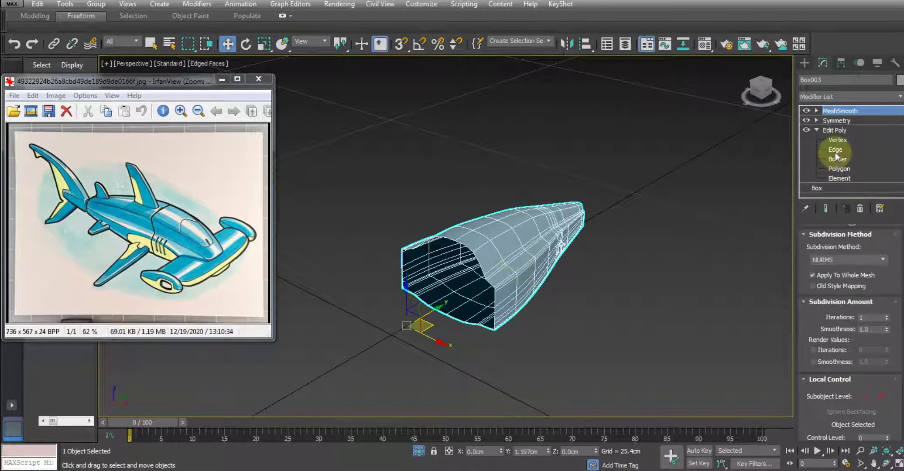
Return to edge level and orbit around the half hull to inspect the open front.
{"action": "left_click", "coordinate": [835, 149]}
{"action": "mouse_move", "coordinate": [527, 271]}
{"action": "middle_mouse_down", "text": "alt"}
{"action": "mouse_move", "coordinate": [478, 283]}
{"action": "mouse_move", "coordinate": [460, 264]}
{"action": "mouse_move", "coordinate": [444, 303]}
{"action": "mouse_move", "coordinate": [470, 268]}
{"action": "mouse_move", "coordinate": [546, 309]}
{"action": "mouse_move", "coordinate": [527, 301]}
{"action": "middle_mouse_up", "text": "alt"}
{"action": "scroll", "coordinate": [525, 297], "scroll_direction": "up", "scroll_amount": 5}
{"action": "middle_click_drag", "start_coordinate": [521, 262], "coordinate": [497, 279], "text": "alt"}
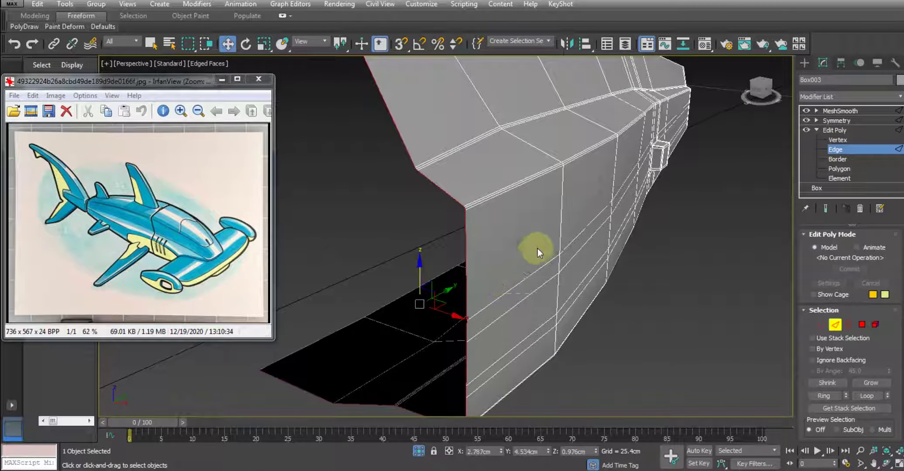
{"action": "mouse_move", "coordinate": [436, 347]}
{"action": "middle_mouse_down", "text": "alt"}
{"action": "mouse_move", "coordinate": [458, 355]}
{"action": "mouse_move", "coordinate": [469, 201]}
{"action": "mouse_move", "coordinate": [477, 226]}
{"action": "mouse_move", "coordinate": [478, 216]}
{"action": "mouse_move", "coordinate": [506, 215]}
{"action": "mouse_move", "coordinate": [486, 258]}
{"action": "mouse_move", "coordinate": [519, 220]}
{"action": "mouse_move", "coordinate": [523, 342]}
{"action": "mouse_move", "coordinate": [566, 241]}
{"action": "middle_mouse_up", "text": "alt"}
{"action": "scroll", "coordinate": [494, 252], "scroll_direction": "down", "scroll_amount": 2}
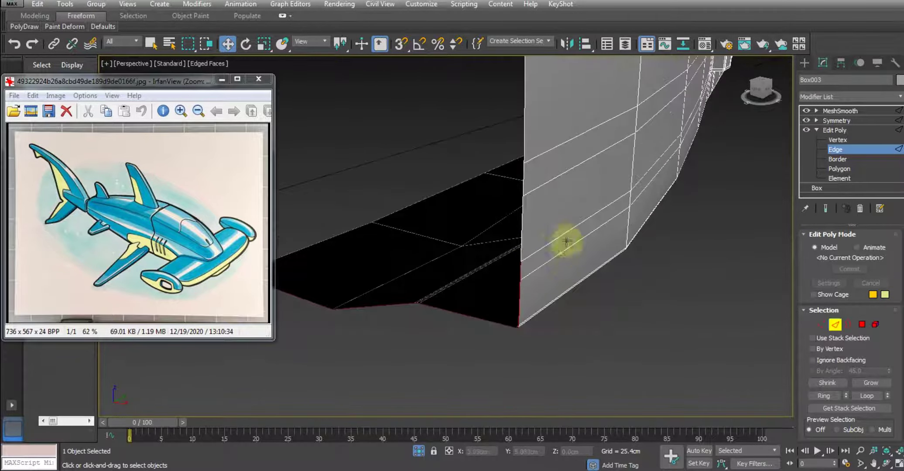
{"action": "mouse_move", "coordinate": [514, 346]}
{"action": "middle_mouse_down", "text": "alt"}
{"action": "mouse_move", "coordinate": [514, 355]}
{"action": "mouse_move", "coordinate": [498, 348]}
{"action": "middle_mouse_up", "text": "alt"}
{"action": "mouse_move", "coordinate": [487, 378]}
{"action": "middle_mouse_down", "text": "alt"}
{"action": "mouse_move", "coordinate": [475, 366]}
{"action": "mouse_move", "coordinate": [531, 379]}
{"action": "mouse_move", "coordinate": [498, 348]}
{"action": "mouse_move", "coordinate": [527, 363]}
{"action": "mouse_move", "coordinate": [568, 364]}
{"action": "middle_mouse_up", "text": "alt"}
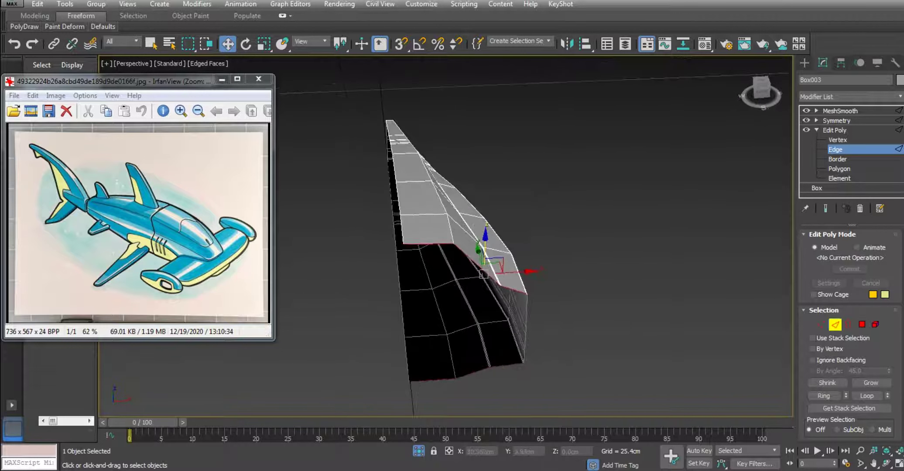
Scroll the command panel down to the Edit Edges rollout's Bridge button.
{"action": "left_click_drag", "start_coordinate": [832, 435], "coordinate": [831, 323]}
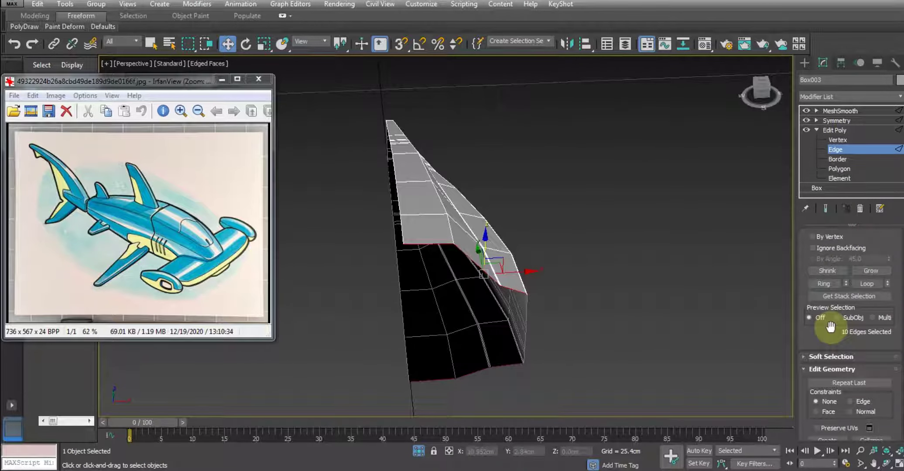
{"action": "scroll", "coordinate": [829, 341], "scroll_direction": "down", "scroll_amount": 3}
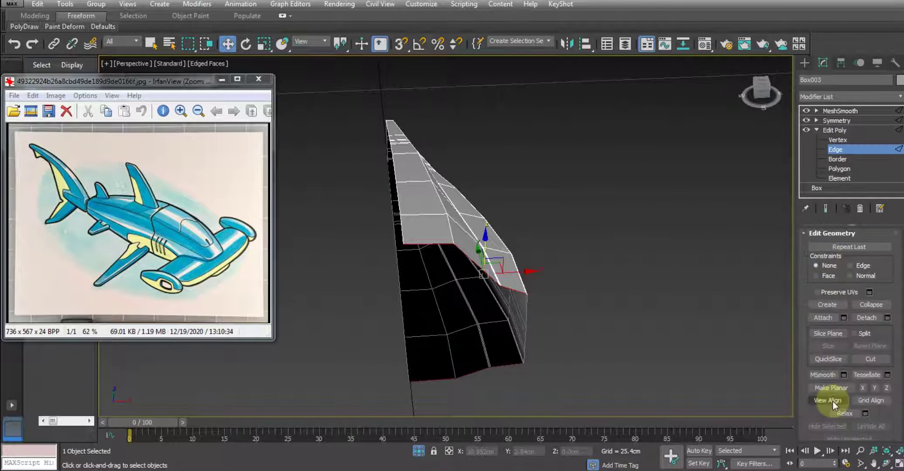
{"action": "left_click_drag", "start_coordinate": [833, 401], "coordinate": [832, 323]}
{"action": "scroll", "coordinate": [829, 327], "scroll_direction": "down", "scroll_amount": 3}
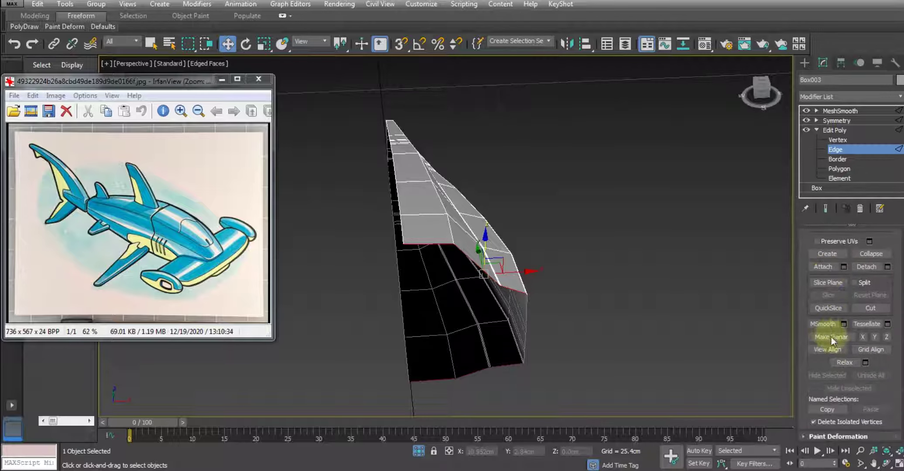
{"action": "scroll", "coordinate": [832, 335], "scroll_direction": "down", "scroll_amount": 4}
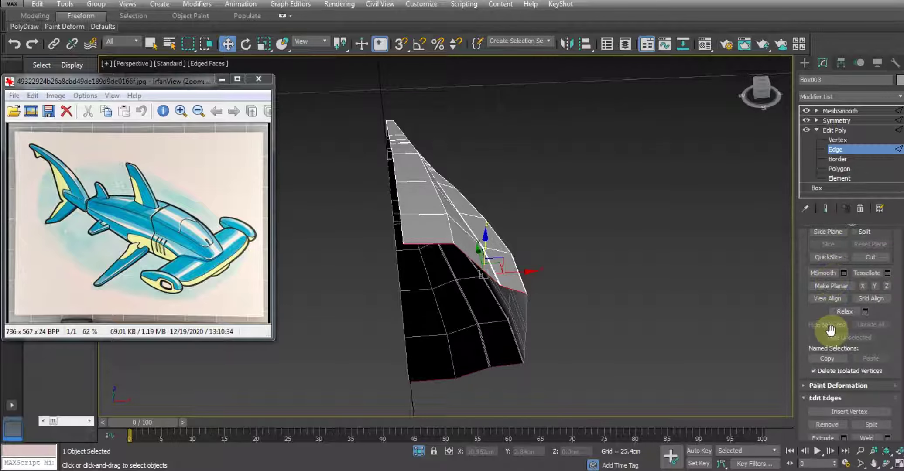
{"action": "scroll", "coordinate": [831, 349], "scroll_direction": "down", "scroll_amount": 4}
Bridge the selected border edges to fill the gap in the body front.
{"action": "left_click", "coordinate": [826, 380]}
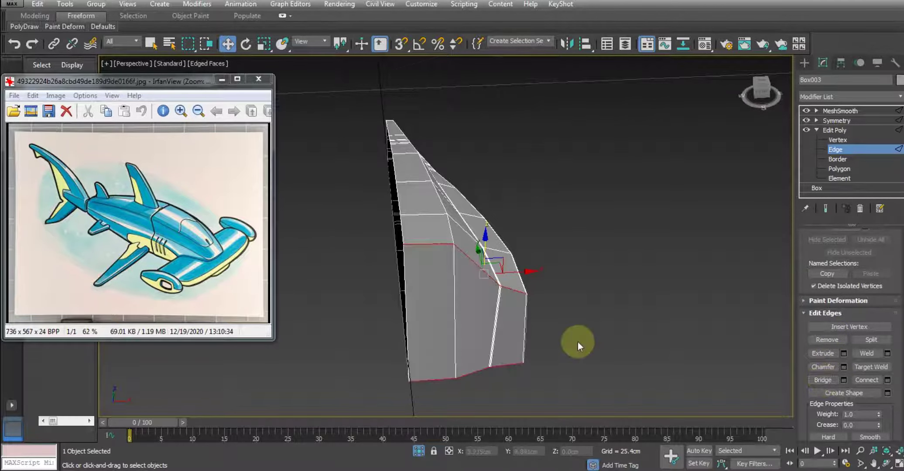
{"action": "mouse_move", "coordinate": [578, 342]}
{"action": "middle_mouse_down", "text": "alt"}
{"action": "mouse_move", "coordinate": [532, 322]}
{"action": "mouse_move", "coordinate": [514, 338]}
{"action": "middle_mouse_up", "text": "alt"}
{"action": "scroll", "coordinate": [447, 329], "scroll_direction": "up", "scroll_amount": 4}
Select the six-edge ring around the front corner and set up a 4-segment Connect.
{"action": "left_click", "coordinate": [430, 329]}
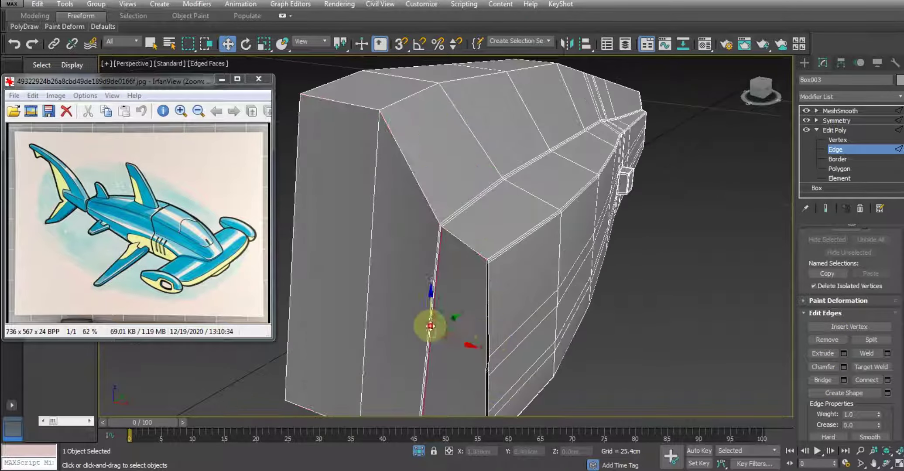
{"action": "scroll", "coordinate": [829, 305], "scroll_direction": "up", "scroll_amount": 3}
{"action": "scroll", "coordinate": [822, 333], "scroll_direction": "up", "scroll_amount": 2}
{"action": "scroll", "coordinate": [822, 333], "scroll_direction": "up", "scroll_amount": 3}
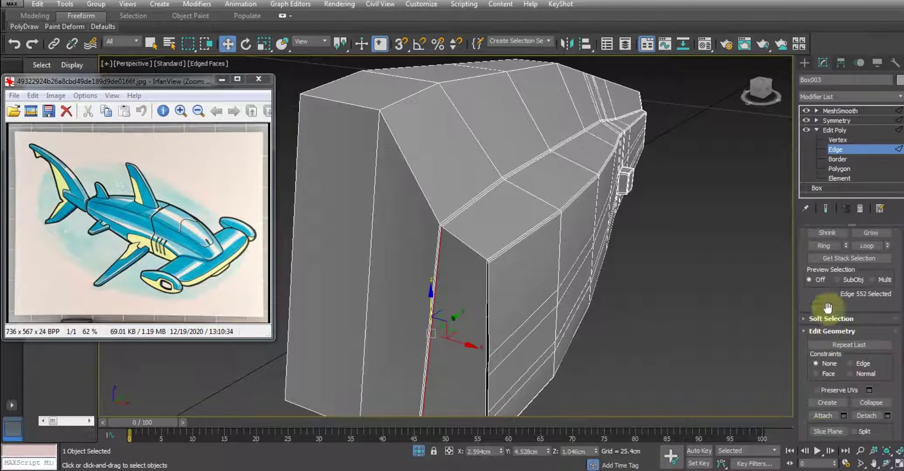
{"action": "scroll", "coordinate": [825, 323], "scroll_direction": "up", "scroll_amount": 3}
{"action": "left_click", "coordinate": [825, 330]}
{"action": "mouse_move", "coordinate": [625, 300]}
{"action": "middle_mouse_down"}
{"action": "mouse_move", "coordinate": [627, 285]}
{"action": "mouse_move", "coordinate": [642, 278]}
{"action": "mouse_move", "coordinate": [658, 199]}
{"action": "mouse_move", "coordinate": [571, 245]}
{"action": "middle_mouse_up"}
{"action": "scroll", "coordinate": [504, 295], "scroll_direction": "up", "scroll_amount": 3}
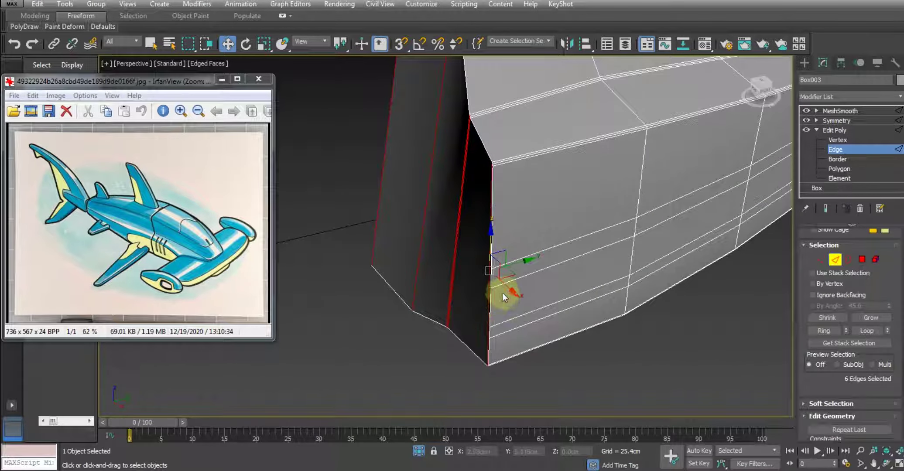
{"action": "middle_click_drag", "start_coordinate": [502, 293], "coordinate": [442, 301]}
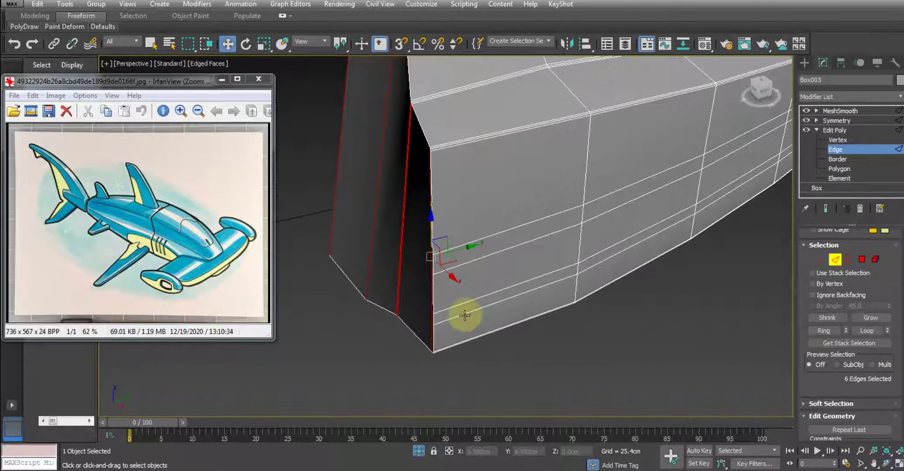
{"action": "middle_click_drag", "start_coordinate": [491, 259], "coordinate": [429, 283]}
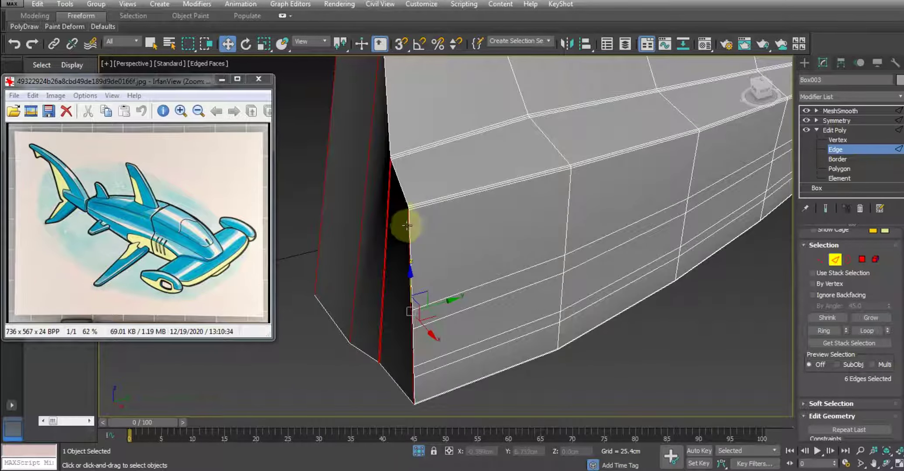
{"action": "right_click", "coordinate": [488, 232]}
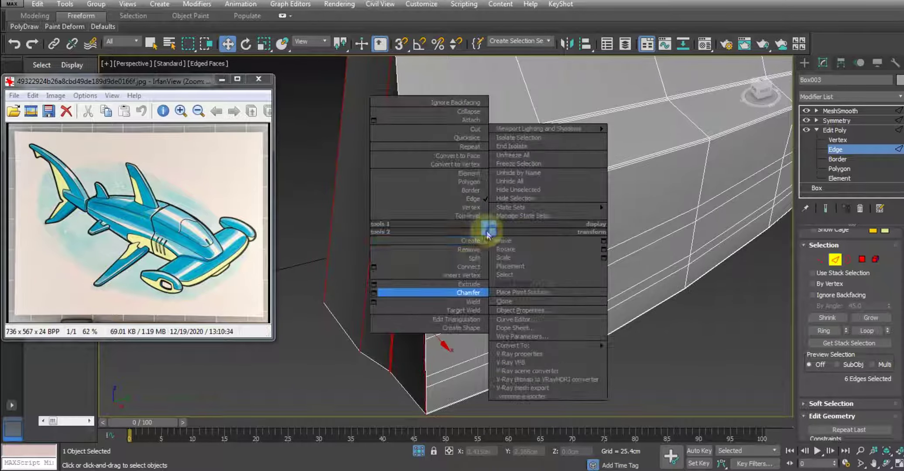
{"action": "left_click", "coordinate": [373, 266]}
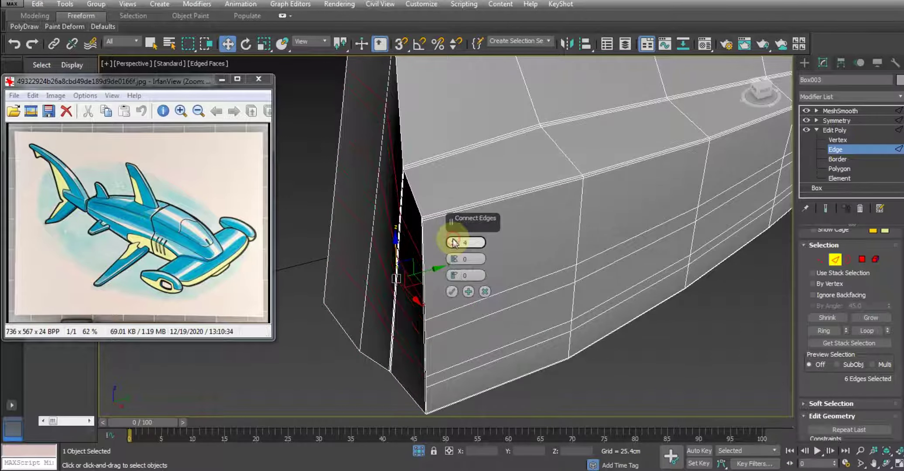
Apply the four connecting loops across the front corner and drag the new edges down.
{"action": "left_click", "coordinate": [452, 292]}
{"action": "middle_click_drag", "start_coordinate": [430, 313], "coordinate": [442, 299], "text": "alt"}
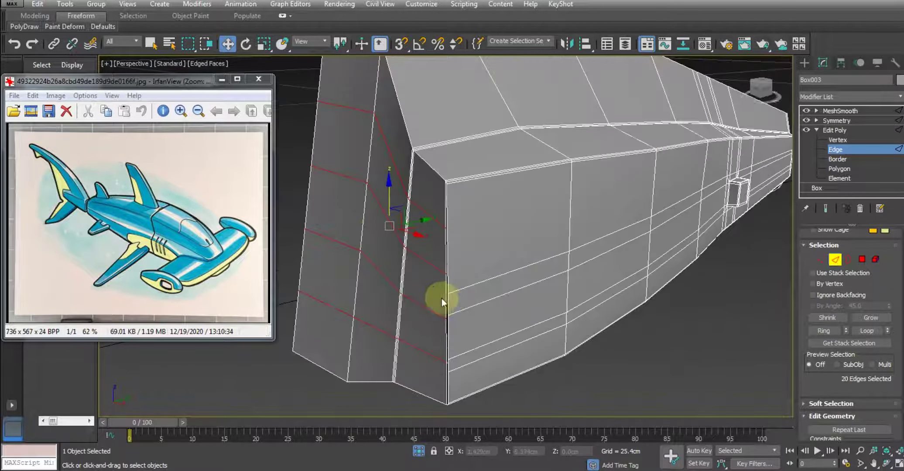
{"action": "left_click_drag", "start_coordinate": [388, 200], "coordinate": [406, 373]}
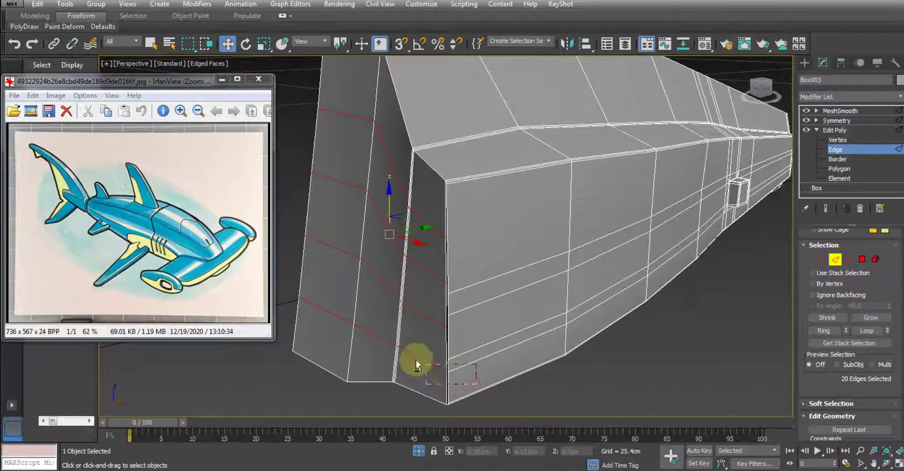
{"action": "left_click", "coordinate": [353, 312], "text": "alt"}
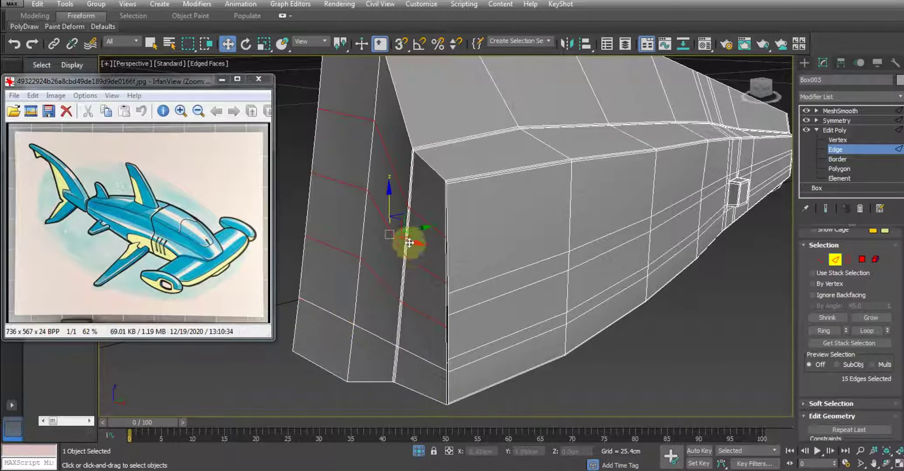
{"action": "left_click_drag", "start_coordinate": [391, 204], "coordinate": [390, 236]}
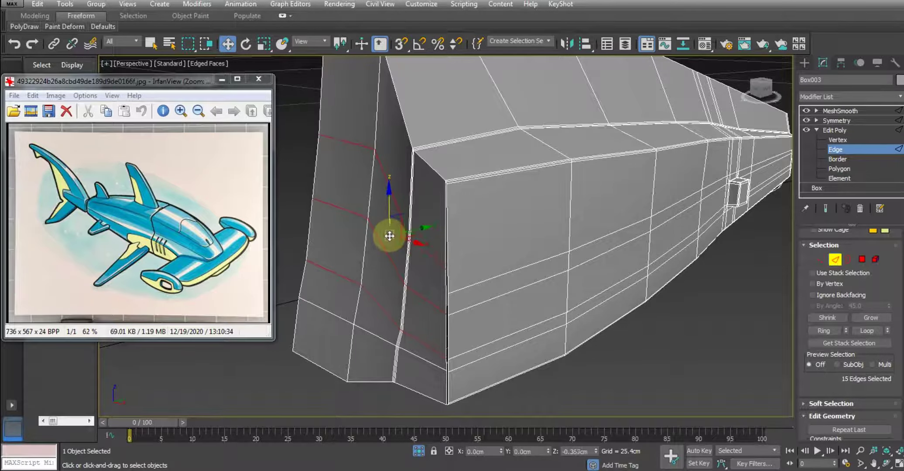
Deselect several edges and lower the remaining ones slightly along Z.
{"action": "left_click", "coordinate": [373, 352], "text": "alt"}
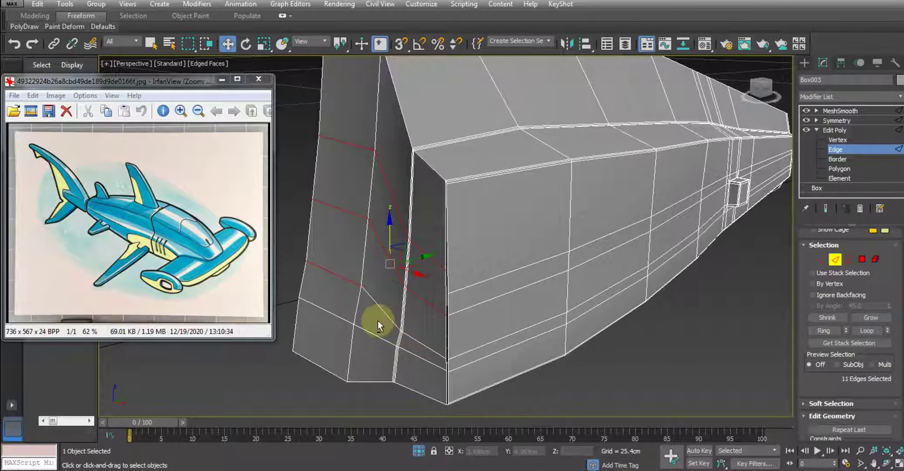
{"action": "left_click", "coordinate": [323, 269], "text": "alt"}
{"action": "left_click", "coordinate": [340, 300], "text": "alt"}
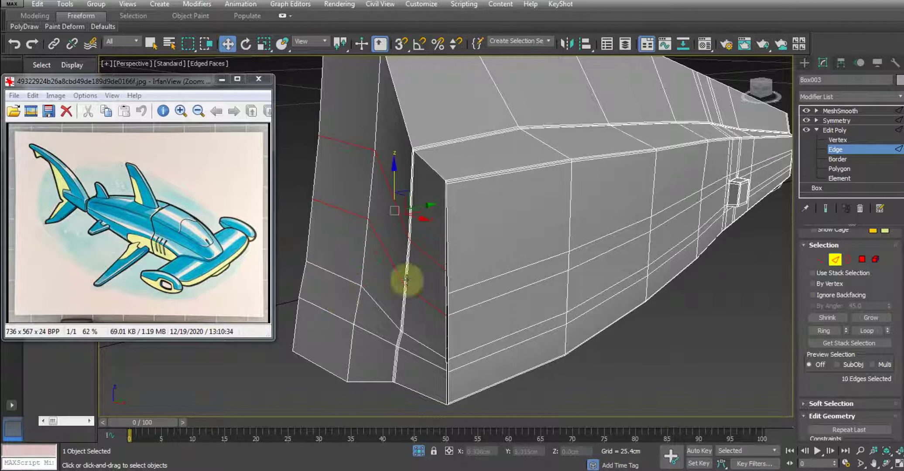
{"action": "left_click_drag", "start_coordinate": [391, 174], "coordinate": [390, 180]}
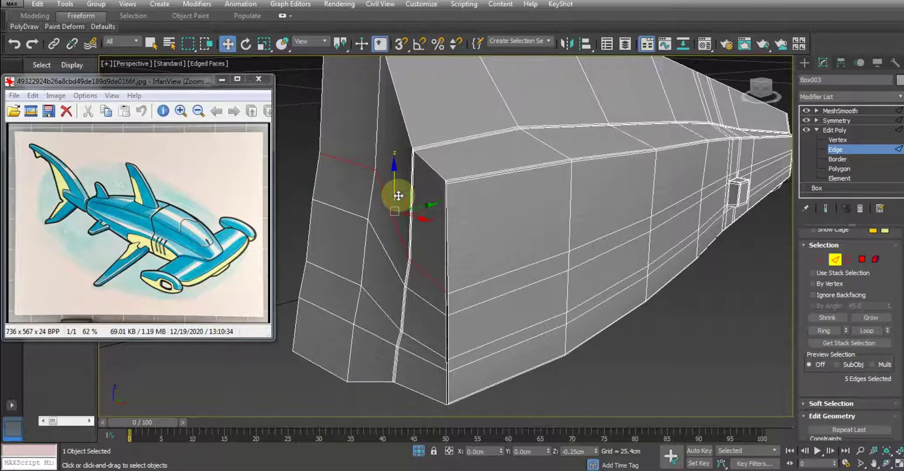
{"action": "mouse_move", "coordinate": [398, 196]}
{"action": "middle_mouse_down", "text": "alt"}
{"action": "mouse_move", "coordinate": [440, 206]}
{"action": "mouse_move", "coordinate": [478, 278]}
{"action": "mouse_move", "coordinate": [499, 272]}
{"action": "mouse_move", "coordinate": [482, 283]}
{"action": "mouse_move", "coordinate": [504, 284]}
{"action": "mouse_move", "coordinate": [480, 245]}
{"action": "middle_mouse_up", "text": "alt"}
{"action": "left_click", "coordinate": [420, 192]}
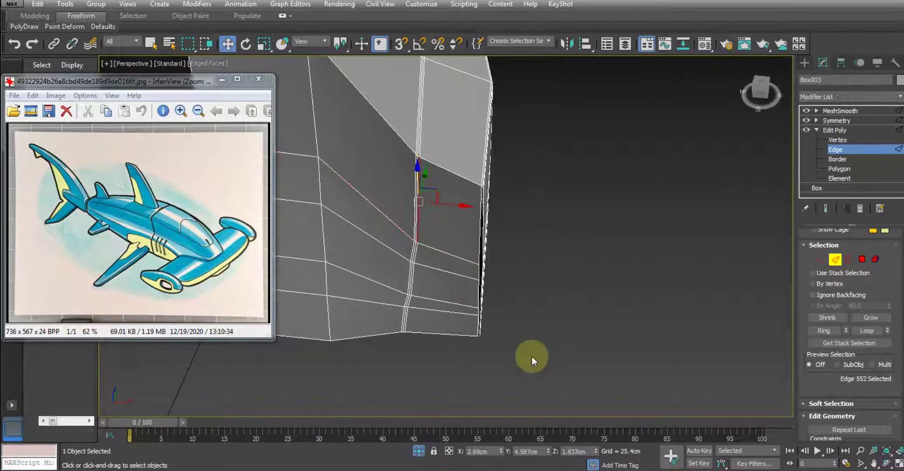
Select a vertical front-corner edge and extend it to its six-edge ring.
{"action": "left_click_drag", "start_coordinate": [526, 373], "coordinate": [461, 145]}
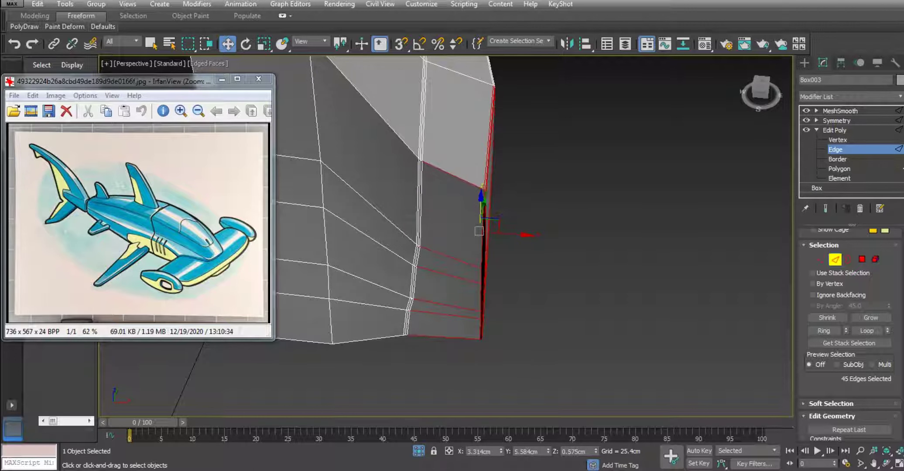
{"action": "left_click", "coordinate": [420, 196]}
{"action": "middle_click_drag", "start_coordinate": [455, 228], "coordinate": [773, 343], "text": "alt"}
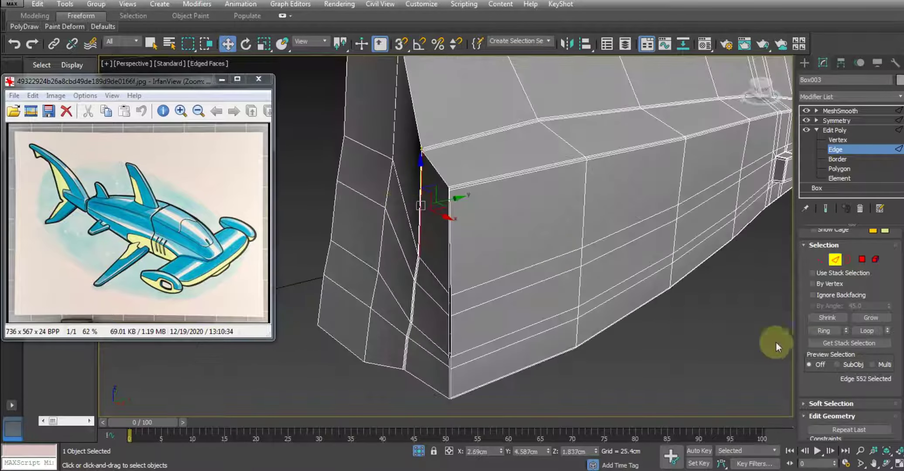
{"action": "left_click", "coordinate": [829, 330]}
{"action": "right_click", "coordinate": [531, 217]}
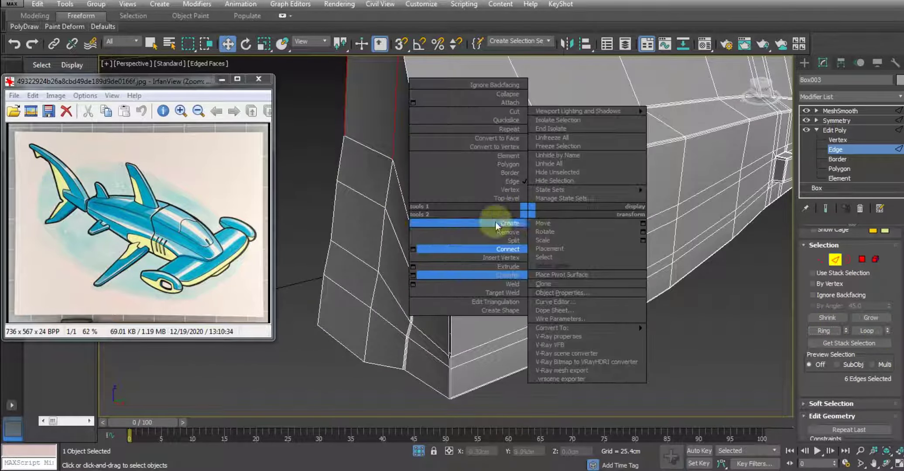
{"action": "left_click", "coordinate": [413, 252]}
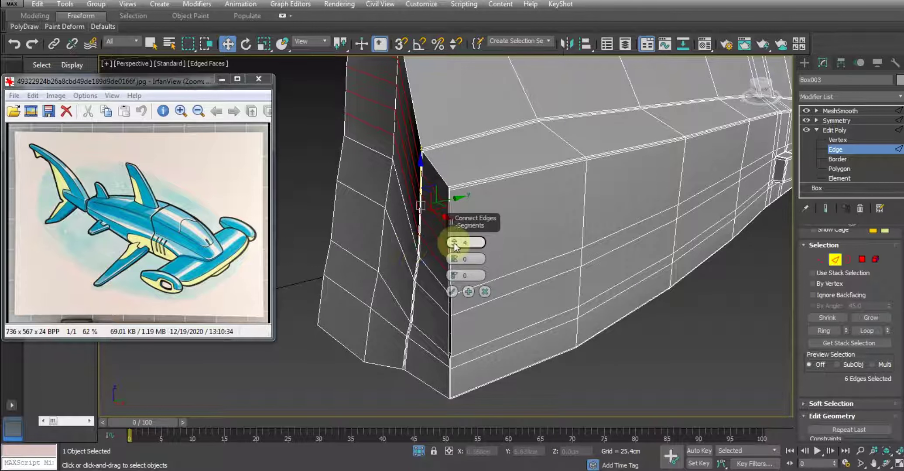
Connect the ring with 1 segment and a slide of -94.
{"action": "left_click_drag", "start_coordinate": [454, 242], "coordinate": [453, 289]}
{"action": "scroll", "coordinate": [440, 278], "scroll_direction": "down", "scroll_amount": 2}
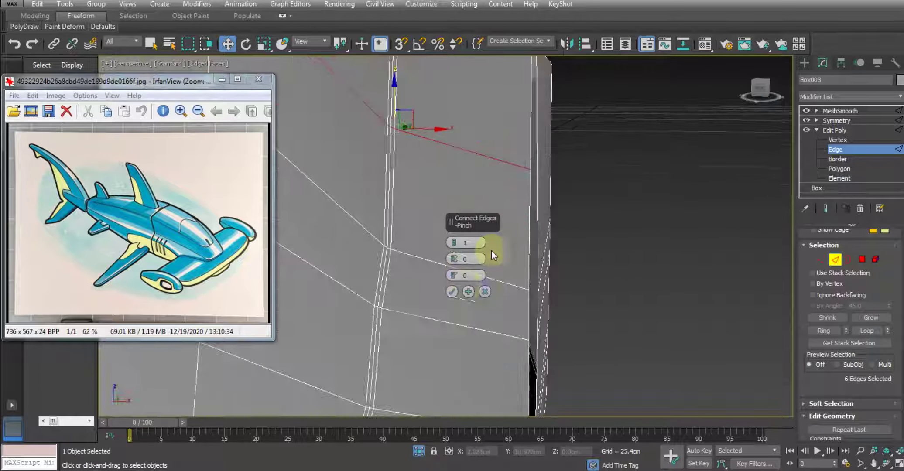
{"action": "scroll", "coordinate": [490, 252], "scroll_direction": "up", "scroll_amount": 5}
{"action": "left_click_drag", "start_coordinate": [454, 275], "coordinate": [461, 369]}
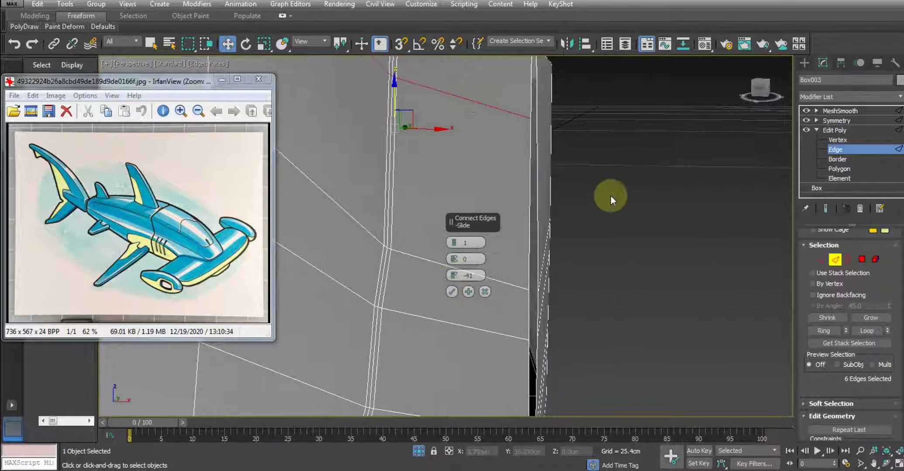
{"action": "mouse_move", "coordinate": [611, 195]}
{"action": "middle_mouse_down", "text": "alt"}
{"action": "mouse_move", "coordinate": [595, 282]}
{"action": "mouse_move", "coordinate": [557, 301]}
{"action": "mouse_move", "coordinate": [547, 222]}
{"action": "mouse_move", "coordinate": [469, 333]}
{"action": "middle_mouse_up", "text": "alt"}
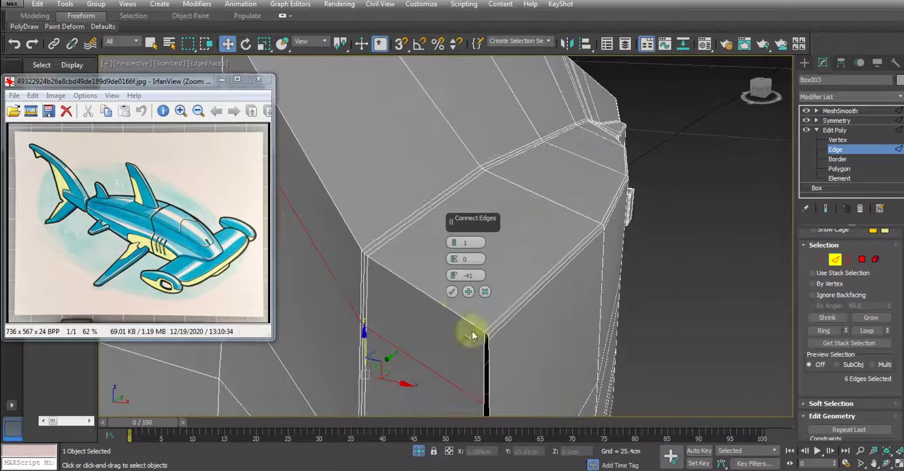
{"action": "left_click_drag", "start_coordinate": [454, 276], "coordinate": [470, 353]}
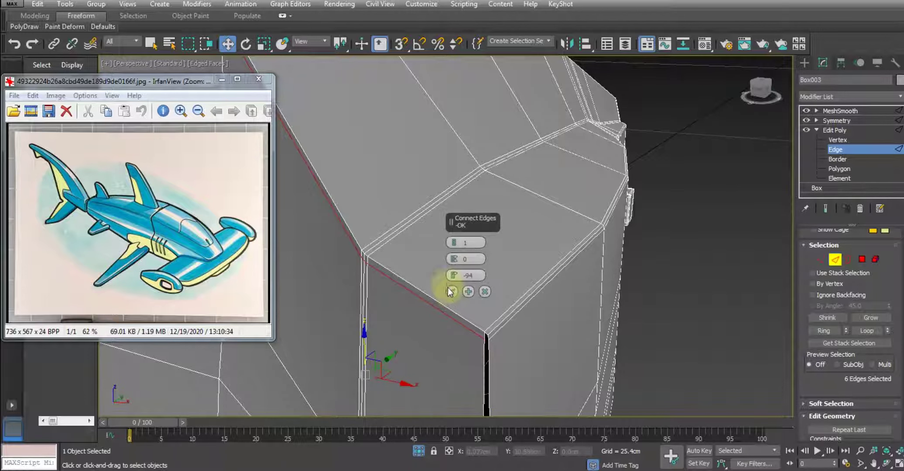
{"action": "left_click", "coordinate": [451, 291]}
{"action": "scroll", "coordinate": [524, 245], "scroll_direction": "down", "scroll_amount": 6}
Zoom in and select an edge ring across the lower side faces.
{"action": "key", "text": "z"}
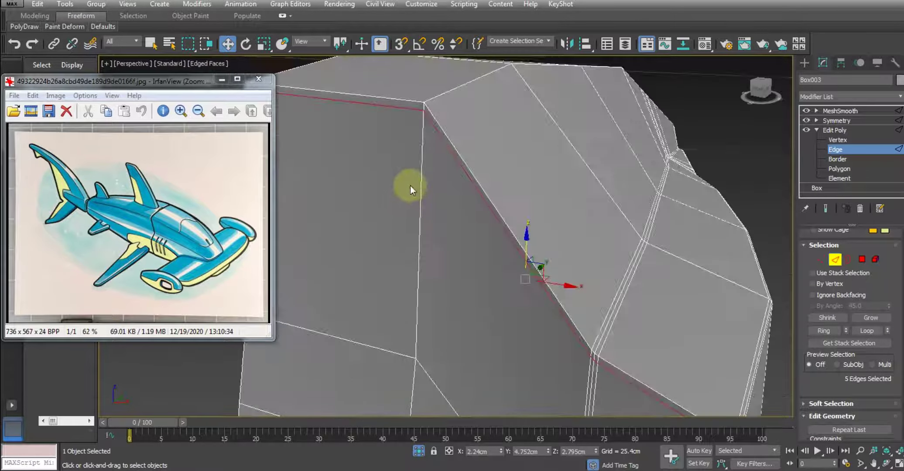
{"action": "mouse_move", "coordinate": [410, 186]}
{"action": "middle_mouse_down", "text": "alt"}
{"action": "mouse_move", "coordinate": [460, 113]}
{"action": "mouse_move", "coordinate": [470, 298]}
{"action": "middle_mouse_up", "text": "alt"}
{"action": "left_click", "coordinate": [477, 295]}
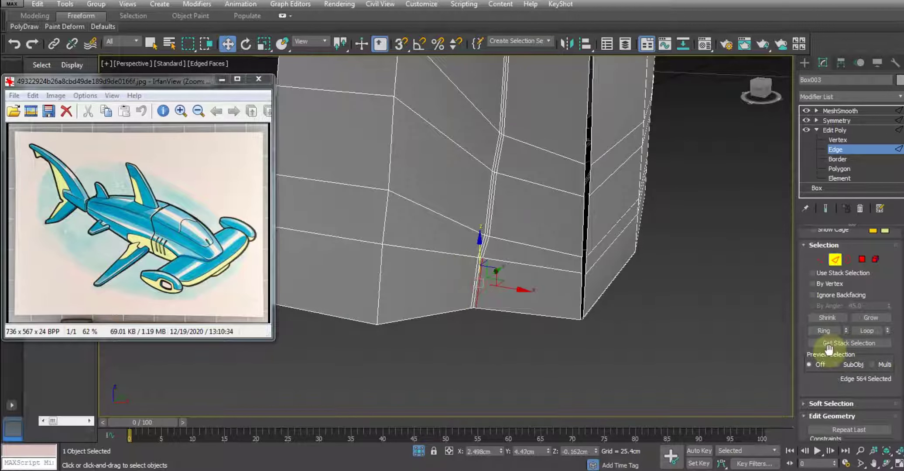
{"action": "left_click", "coordinate": [830, 332]}
{"action": "scroll", "coordinate": [579, 305], "scroll_direction": "down", "scroll_amount": 3}
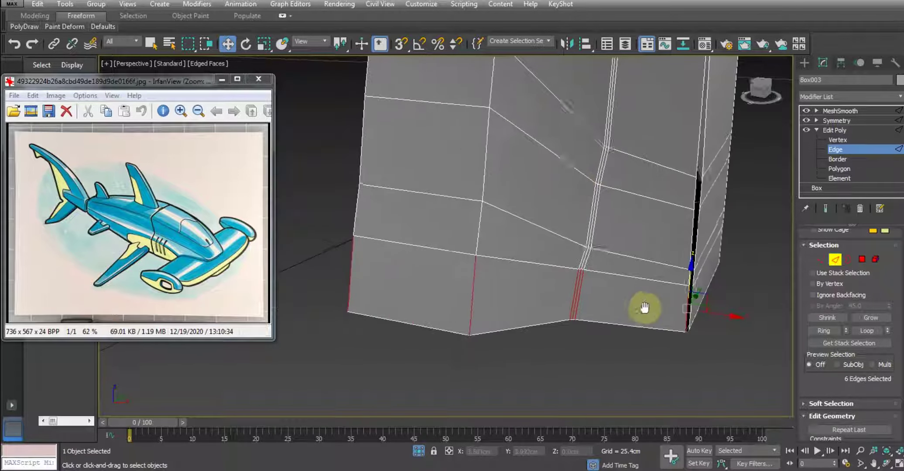
{"action": "mouse_move", "coordinate": [541, 252]}
{"action": "middle_mouse_down", "text": "alt"}
{"action": "mouse_move", "coordinate": [632, 264]}
{"action": "mouse_move", "coordinate": [591, 262]}
{"action": "mouse_move", "coordinate": [620, 272]}
{"action": "mouse_move", "coordinate": [484, 246]}
{"action": "mouse_move", "coordinate": [492, 263]}
{"action": "middle_mouse_up", "text": "alt"}
Connect the ring with a new loop, then select the mesh's open border at Border level.
{"action": "scroll", "coordinate": [631, 267], "scroll_direction": "up", "scroll_amount": 3}
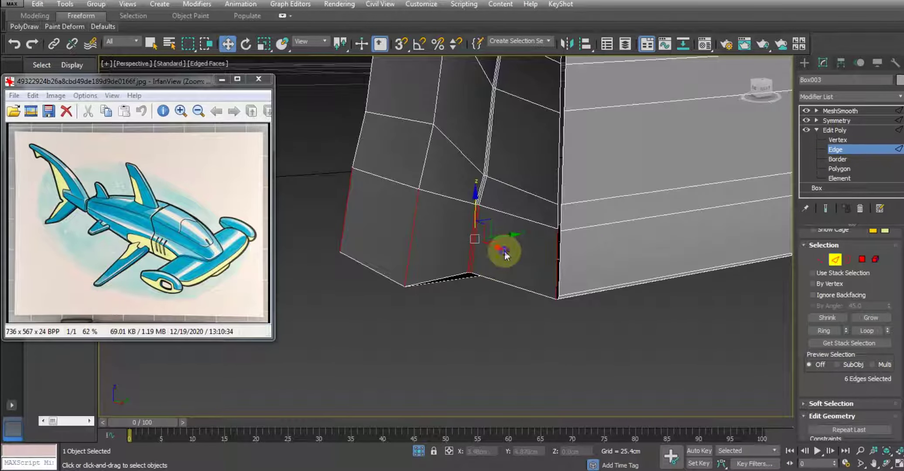
{"action": "right_click", "coordinate": [505, 251]}
{"action": "left_click", "coordinate": [380, 288]}
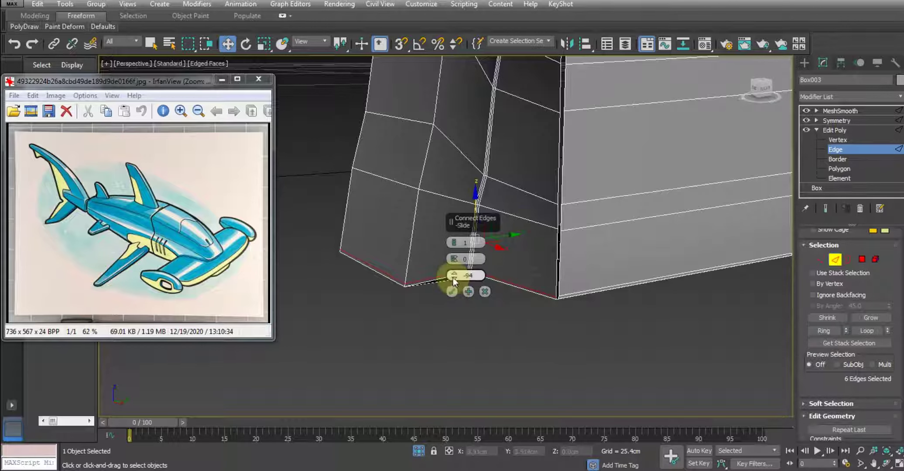
{"action": "left_click", "coordinate": [451, 291]}
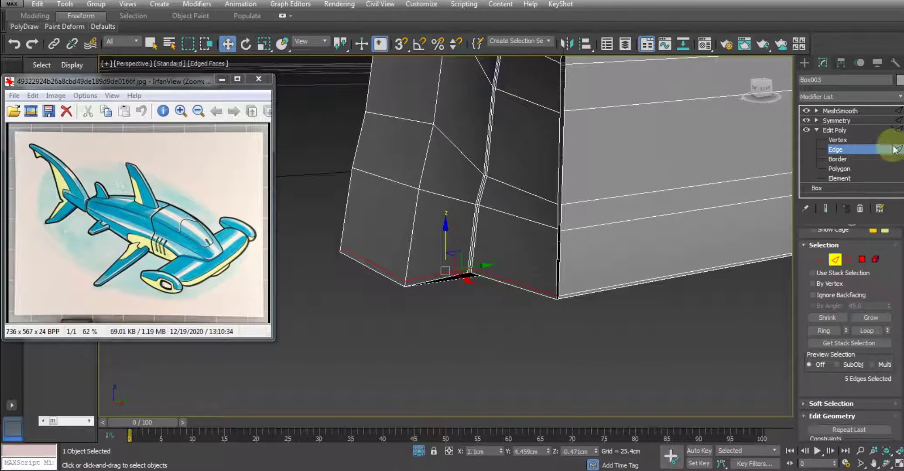
{"action": "left_click", "coordinate": [837, 159]}
{"action": "left_click", "coordinate": [563, 220]}
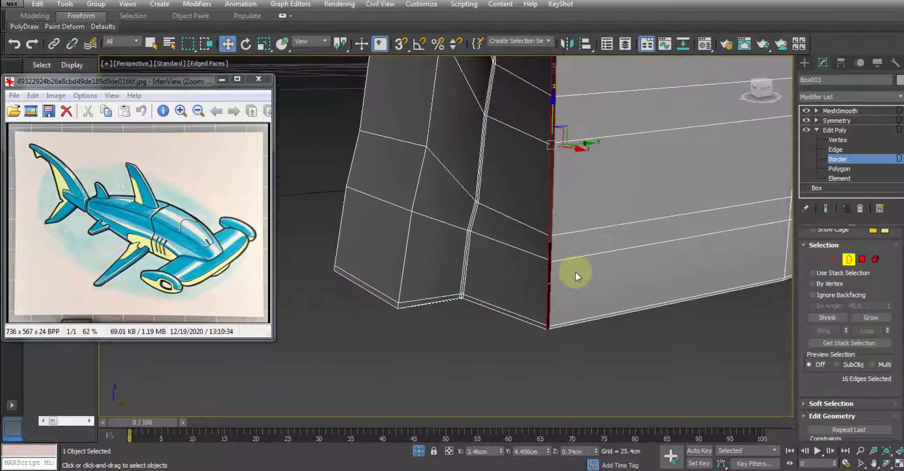
Return to edge level and trim unwanted edges from the selection around the box corner.
{"action": "middle_click_drag", "start_coordinate": [563, 220], "coordinate": [583, 272], "text": "alt"}
{"action": "key", "text": "2"}
{"action": "mouse_move", "coordinate": [584, 213]}
{"action": "middle_mouse_down", "text": "alt"}
{"action": "mouse_move", "coordinate": [545, 440]}
{"action": "mouse_move", "coordinate": [521, 236]}
{"action": "mouse_move", "coordinate": [501, 179]}
{"action": "middle_mouse_up", "text": "alt"}
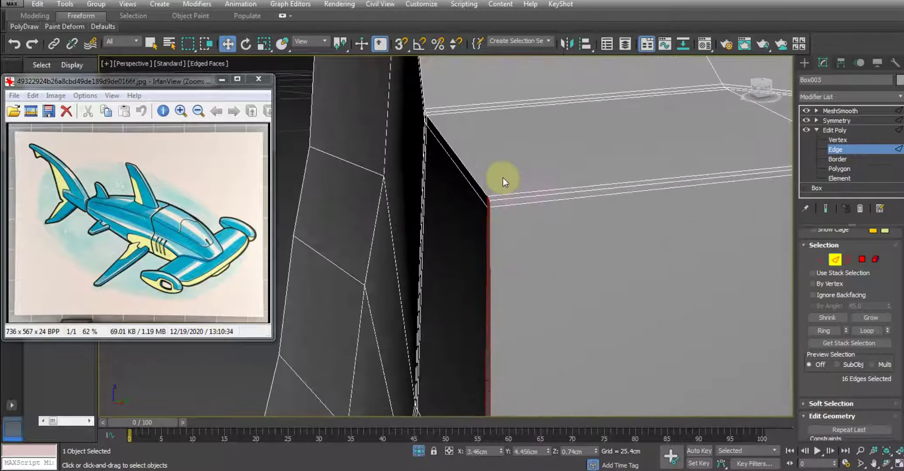
{"action": "left_click", "coordinate": [500, 205], "text": "alt"}
{"action": "scroll", "coordinate": [515, 262], "scroll_direction": "down", "scroll_amount": 5}
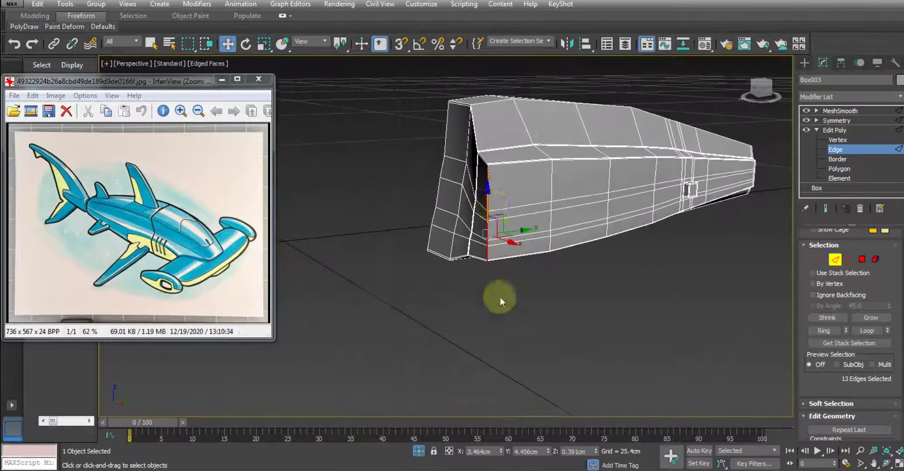
{"action": "scroll", "coordinate": [484, 198], "scroll_direction": "up", "scroll_amount": 3}
{"action": "mouse_move", "coordinate": [484, 199]}
{"action": "middle_mouse_down", "text": "alt"}
{"action": "mouse_move", "coordinate": [478, 216]}
{"action": "mouse_move", "coordinate": [503, 240]}
{"action": "middle_mouse_up", "text": "alt"}
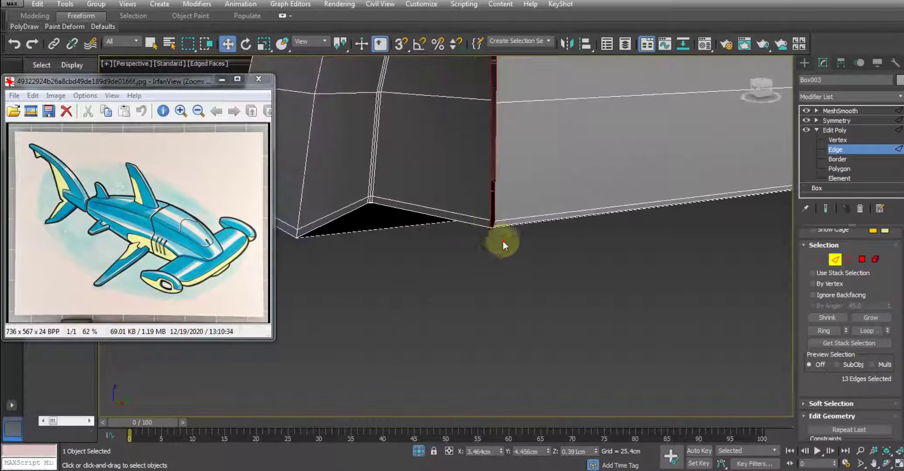
{"action": "left_click_drag", "start_coordinate": [480, 230], "coordinate": [542, 274], "text": "alt"}
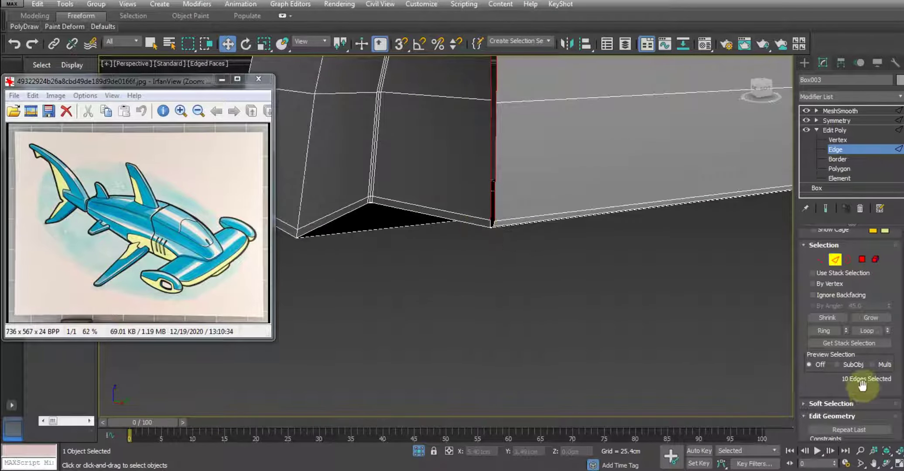
{"action": "scroll", "coordinate": [863, 384], "scroll_direction": "down", "scroll_amount": 5}
{"action": "scroll", "coordinate": [824, 415], "scroll_direction": "down", "scroll_amount": 5}
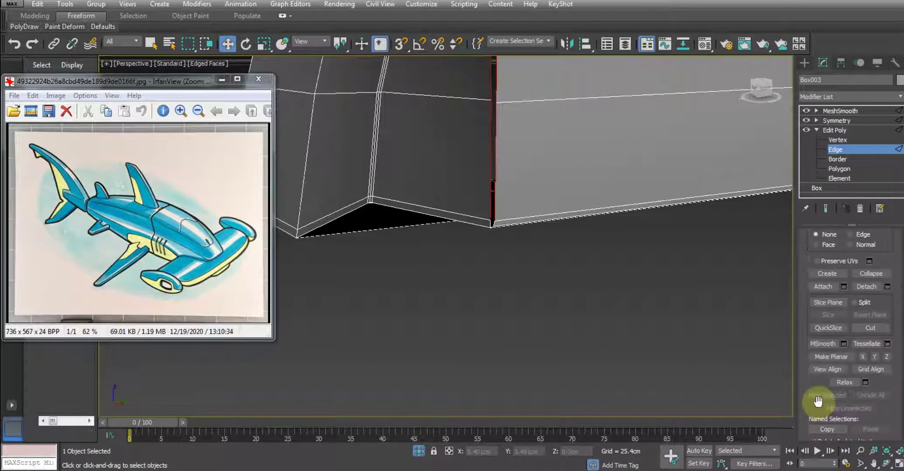
{"action": "scroll", "coordinate": [821, 397], "scroll_direction": "down", "scroll_amount": 5}
{"action": "scroll", "coordinate": [827, 366], "scroll_direction": "down", "scroll_amount": 4}
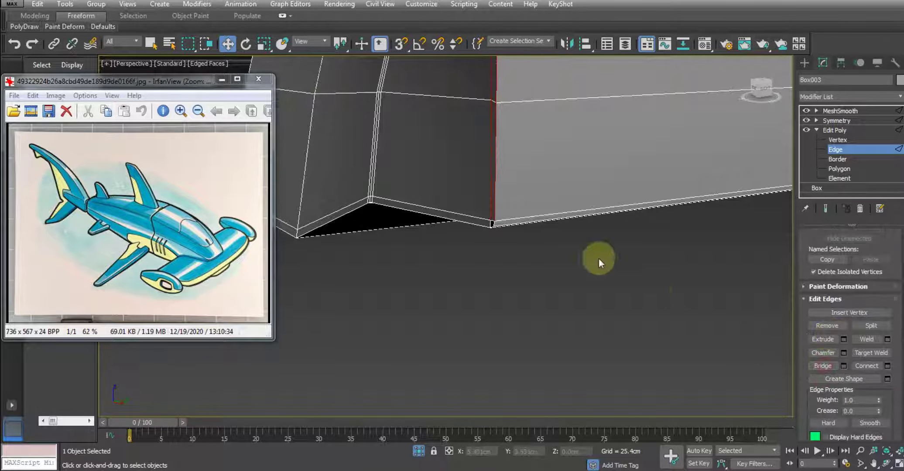
{"action": "middle_click_drag", "start_coordinate": [599, 258], "coordinate": [576, 255]}
Switch to Border level and select the open border at the box corner.
{"action": "key", "text": "3"}
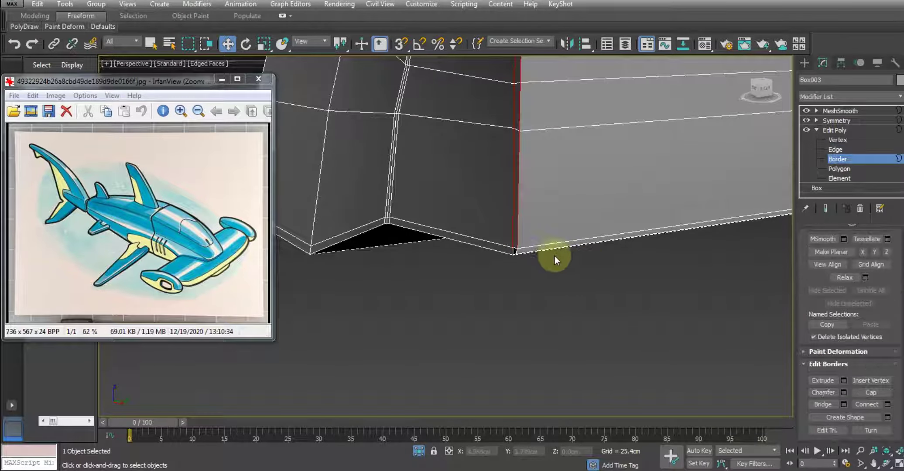
{"action": "left_click", "coordinate": [515, 249]}
{"action": "scroll", "coordinate": [521, 246], "scroll_direction": "down", "scroll_amount": 5}
{"action": "middle_click_drag", "start_coordinate": [520, 246], "coordinate": [535, 310], "text": "alt"}
{"action": "scroll", "coordinate": [529, 206], "scroll_direction": "up", "scroll_amount": 5}
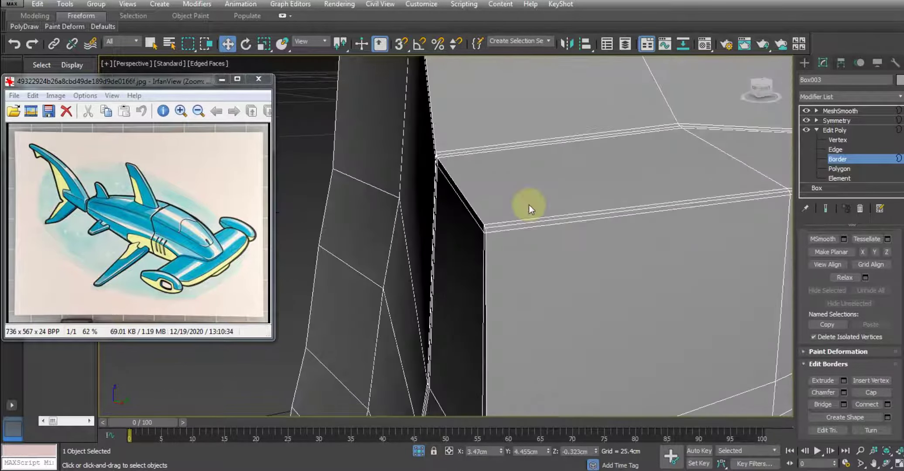
{"action": "scroll", "coordinate": [485, 231], "scroll_direction": "up", "scroll_amount": 2}
{"action": "left_click", "coordinate": [486, 231]}
{"action": "right_click", "coordinate": [545, 219]}
{"action": "left_click", "coordinate": [612, 238]}
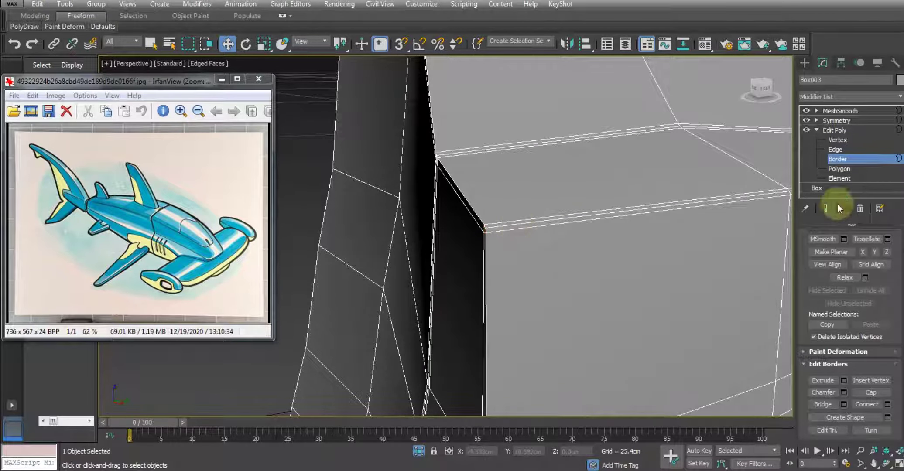
Back at edge level, select the full edge loop across the body's front section.
{"action": "left_click", "coordinate": [836, 149]}
{"action": "double_click", "coordinate": [561, 225]}
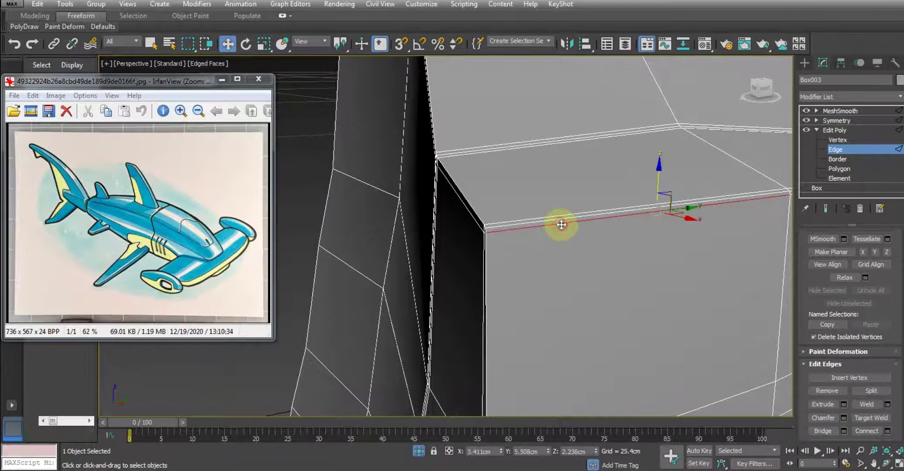
{"action": "scroll", "coordinate": [556, 255], "scroll_direction": "down", "scroll_amount": 5}
{"action": "scroll", "coordinate": [820, 274], "scroll_direction": "up", "scroll_amount": 3}
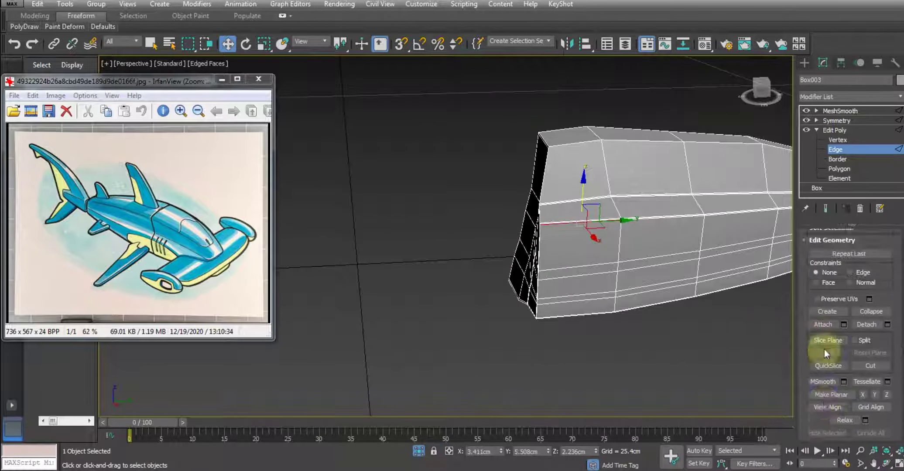
{"action": "scroll", "coordinate": [824, 349], "scroll_direction": "up", "scroll_amount": 3}
Extend the loop to its 20-edge ring and connect it with a new loop.
{"action": "left_click", "coordinate": [834, 290]}
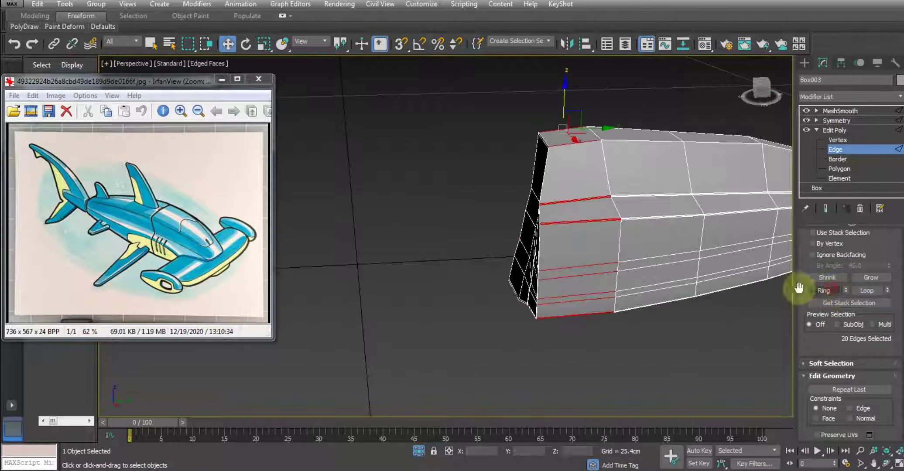
{"action": "right_click", "coordinate": [675, 256]}
{"action": "left_click", "coordinate": [560, 296]}
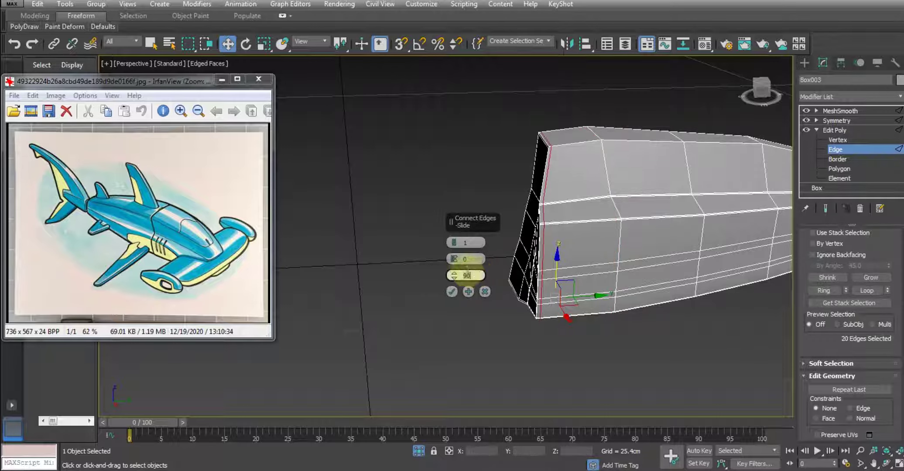
{"action": "left_click", "coordinate": [451, 292]}
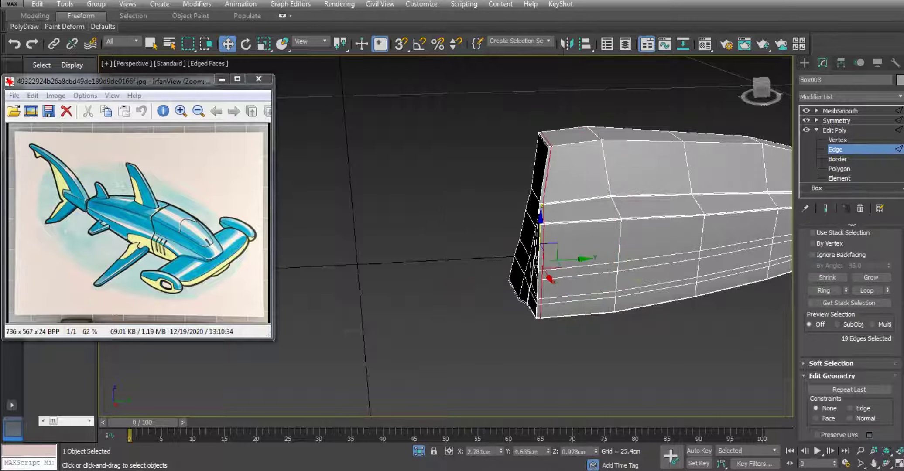
Leave edge level, view the MeshSmooth result, and check the Symmetry weld threshold.
{"action": "left_click", "coordinate": [834, 130]}
{"action": "left_click", "coordinate": [840, 111]}
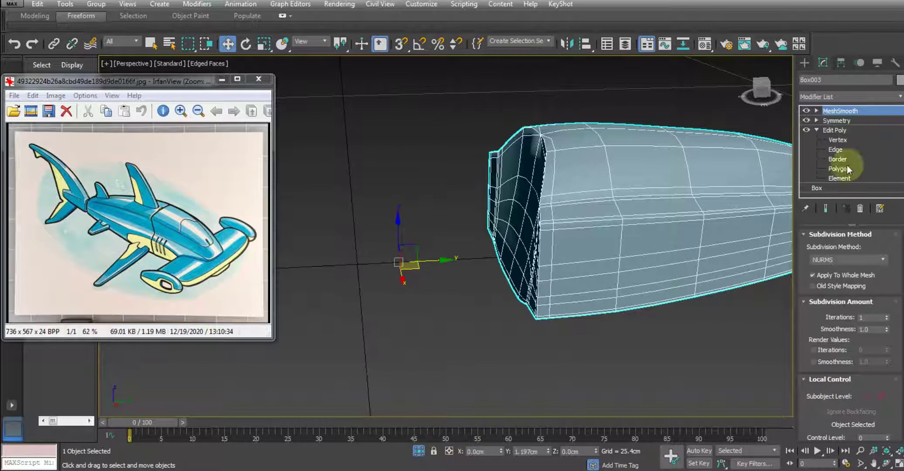
{"action": "left_click", "coordinate": [848, 123]}
{"action": "double_click", "coordinate": [876, 307]}
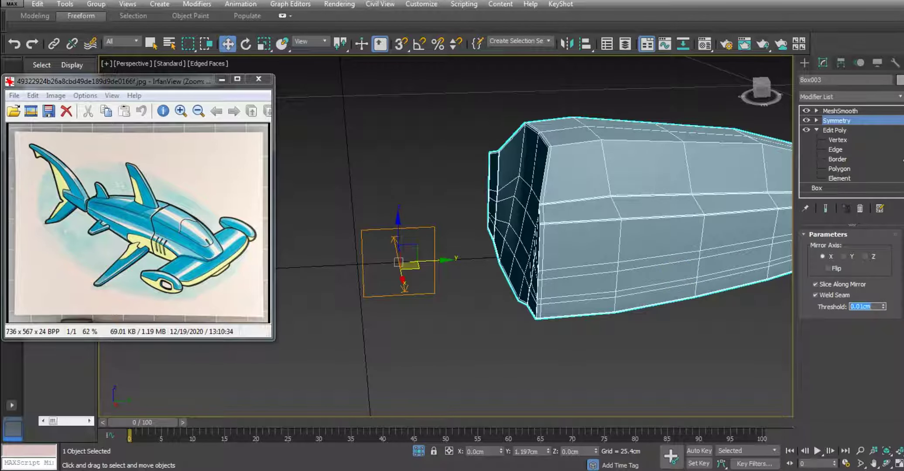
{"action": "left_click", "coordinate": [840, 111]}
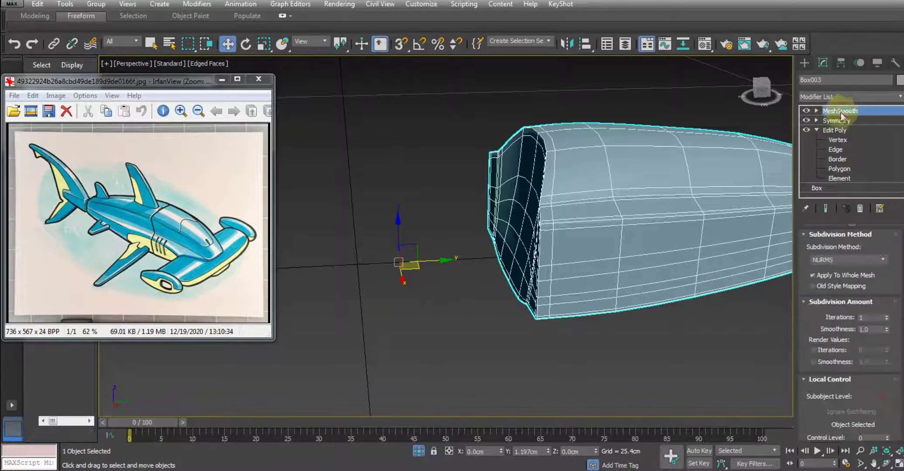
Turn off Isolate Selection and orbit around the smoothed rear body beside the full shark.
{"action": "left_click", "coordinate": [418, 451]}
{"action": "mouse_move", "coordinate": [571, 262]}
{"action": "middle_mouse_down", "text": "alt"}
{"action": "mouse_move", "coordinate": [488, 289]}
{"action": "mouse_move", "coordinate": [498, 259]}
{"action": "mouse_move", "coordinate": [432, 191]}
{"action": "middle_mouse_up", "text": "alt"}
{"action": "scroll", "coordinate": [484, 207], "scroll_direction": "up", "scroll_amount": 3}
{"action": "middle_click_drag", "start_coordinate": [484, 208], "coordinate": [555, 170], "text": "alt"}
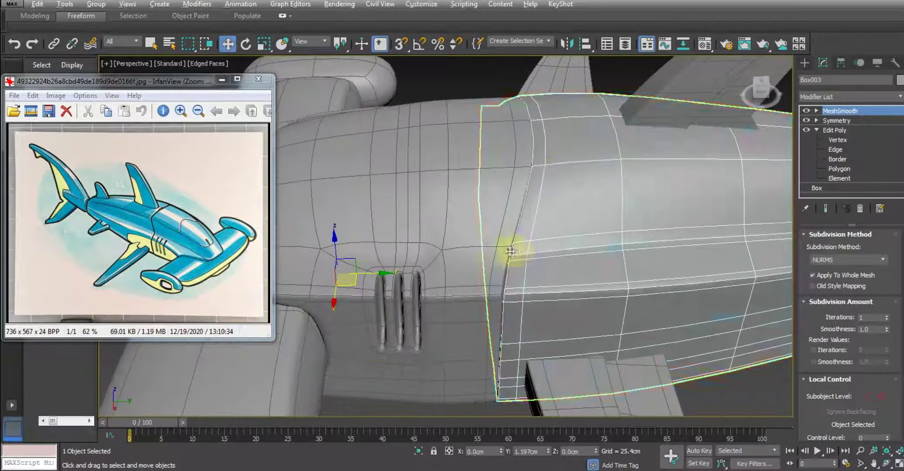
{"action": "mouse_move", "coordinate": [512, 252]}
{"action": "middle_mouse_down", "text": "alt"}
{"action": "mouse_move", "coordinate": [498, 228]}
{"action": "mouse_move", "coordinate": [519, 210]}
{"action": "mouse_move", "coordinate": [513, 141]}
{"action": "mouse_move", "coordinate": [529, 223]}
{"action": "mouse_move", "coordinate": [506, 314]}
{"action": "middle_mouse_up", "text": "alt"}
{"action": "mouse_move", "coordinate": [524, 233]}
{"action": "middle_mouse_down", "text": "alt"}
{"action": "mouse_move", "coordinate": [519, 292]}
{"action": "mouse_move", "coordinate": [541, 207]}
{"action": "mouse_move", "coordinate": [535, 218]}
{"action": "mouse_move", "coordinate": [525, 182]}
{"action": "mouse_move", "coordinate": [555, 201]}
{"action": "mouse_move", "coordinate": [538, 235]}
{"action": "middle_mouse_up", "text": "alt"}
Return to polygon editing, show the model in wireframe and frame the body seam area.
{"action": "left_click", "coordinate": [846, 169]}
{"action": "scroll", "coordinate": [555, 196], "scroll_direction": "down", "scroll_amount": 5}
{"action": "scroll", "coordinate": [538, 235], "scroll_direction": "up", "scroll_amount": 3}
{"action": "scroll", "coordinate": [582, 227], "scroll_direction": "up", "scroll_amount": 2}
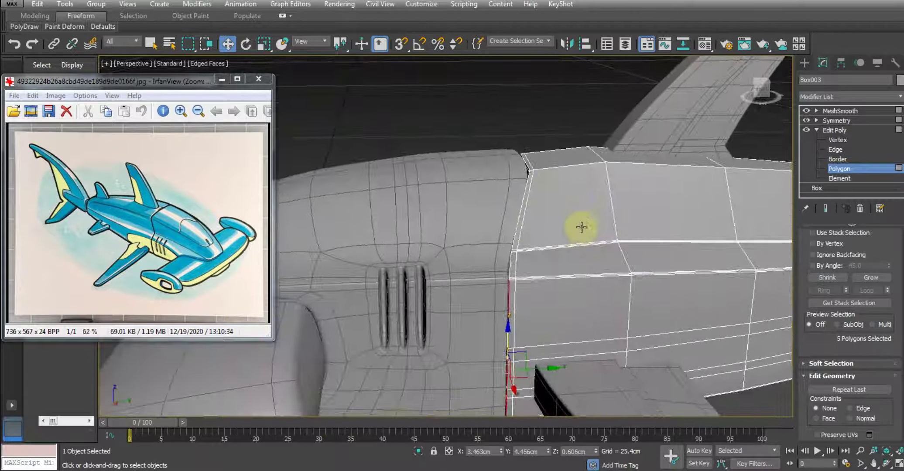
{"action": "key", "text": "F3"}
{"action": "middle_click_drag", "start_coordinate": [571, 258], "coordinate": [727, 212], "text": "alt"}
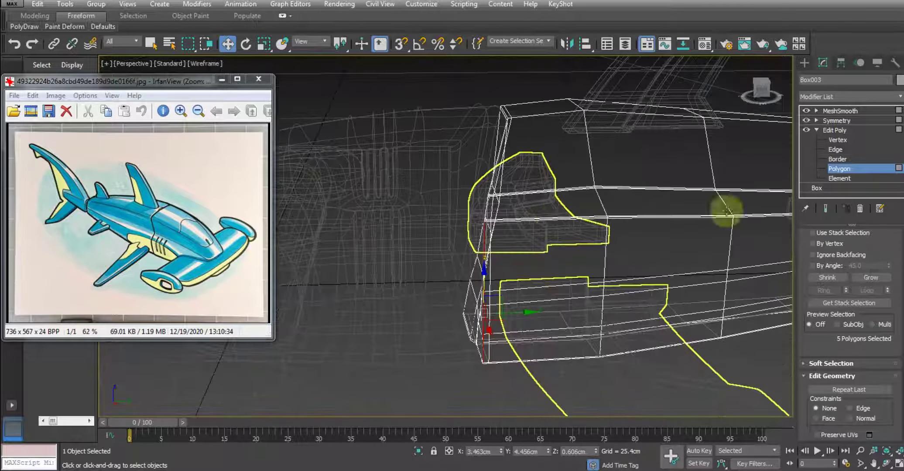
Select the rear body's front vertices and nudge them slightly along Y.
{"action": "left_click", "coordinate": [838, 139]}
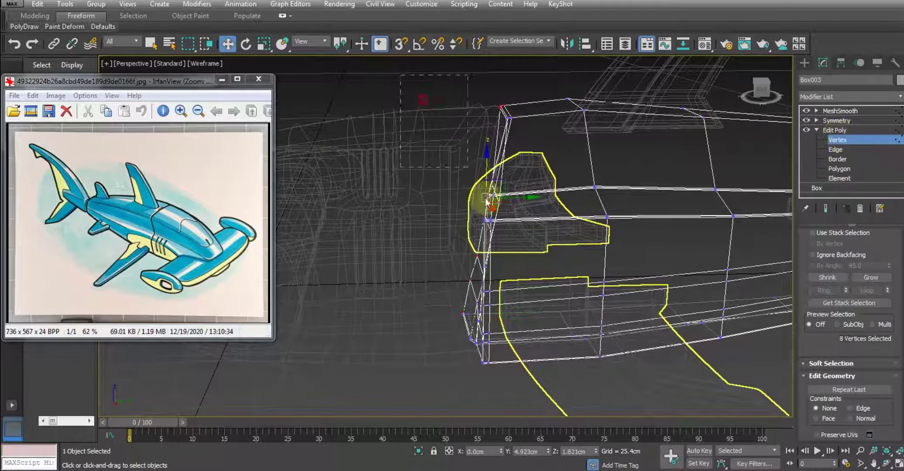
{"action": "left_click", "coordinate": [520, 279]}
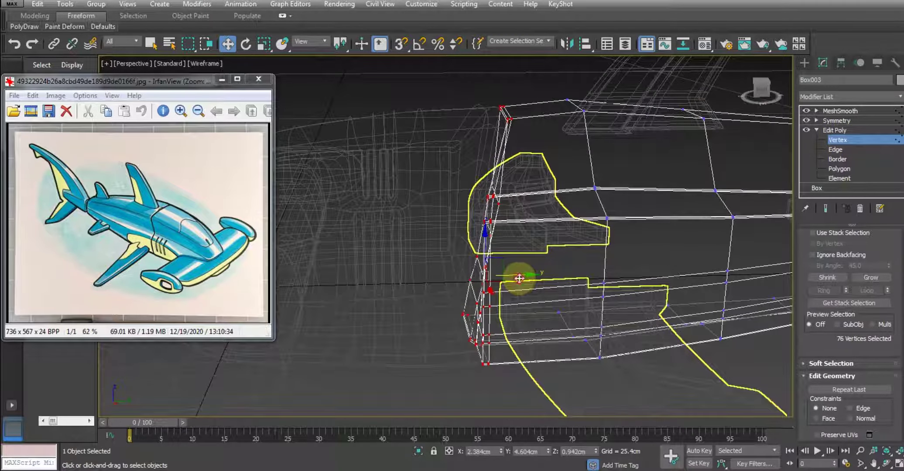
{"action": "left_click_drag", "start_coordinate": [519, 278], "coordinate": [524, 278]}
{"action": "mouse_move", "coordinate": [525, 278]}
{"action": "middle_mouse_down", "text": "alt"}
{"action": "mouse_move", "coordinate": [551, 305]}
{"action": "mouse_move", "coordinate": [598, 293]}
{"action": "mouse_move", "coordinate": [559, 295]}
{"action": "middle_mouse_up", "text": "alt"}
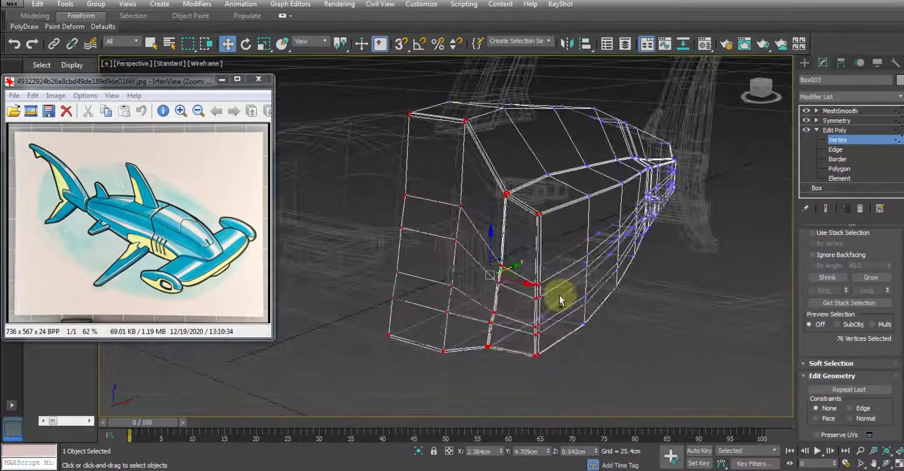
Select the six front-face polygons of the rear body and extrude them.
{"action": "left_click", "coordinate": [839, 170]}
{"action": "left_click", "coordinate": [440, 252]}
{"action": "middle_click_drag", "start_coordinate": [439, 252], "coordinate": [462, 296], "text": "alt"}
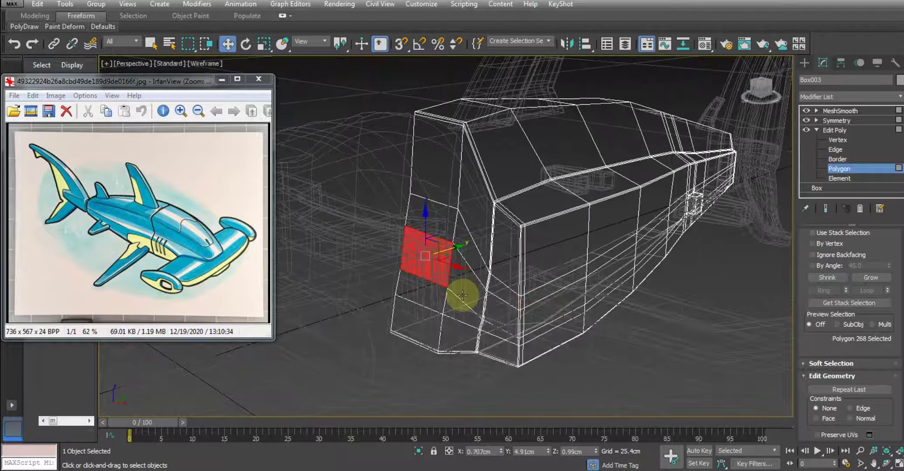
{"action": "left_click", "coordinate": [464, 283], "text": "ctrl"}
{"action": "left_click", "coordinate": [430, 298], "text": "ctrl"}
{"action": "left_click", "coordinate": [472, 254], "text": "ctrl"}
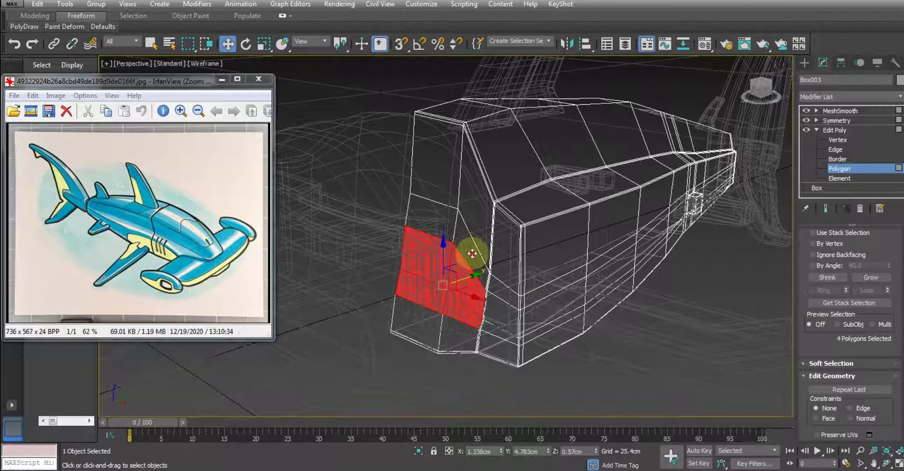
{"action": "left_click", "coordinate": [440, 216], "text": "ctrl"}
{"action": "mouse_move", "coordinate": [443, 223]}
{"action": "middle_mouse_down", "text": "alt"}
{"action": "mouse_move", "coordinate": [501, 273]}
{"action": "mouse_move", "coordinate": [506, 245]}
{"action": "middle_mouse_up", "text": "alt"}
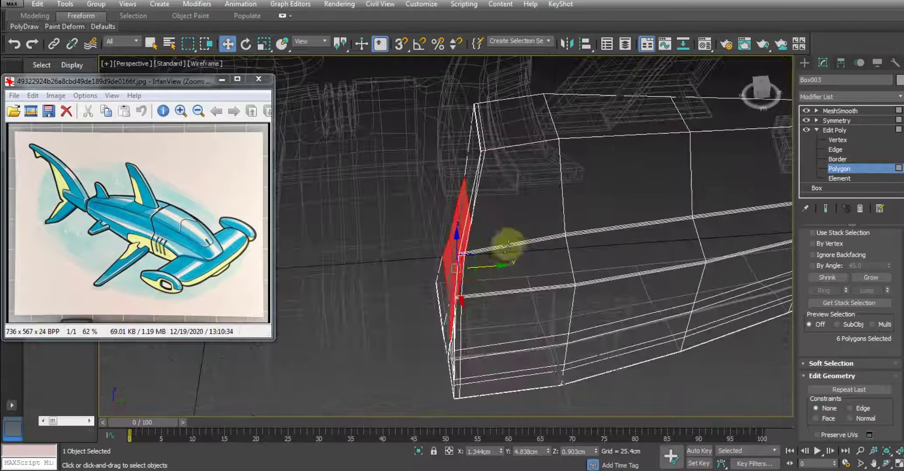
{"action": "right_click", "coordinate": [507, 244]}
{"action": "left_click", "coordinate": [402, 252]}
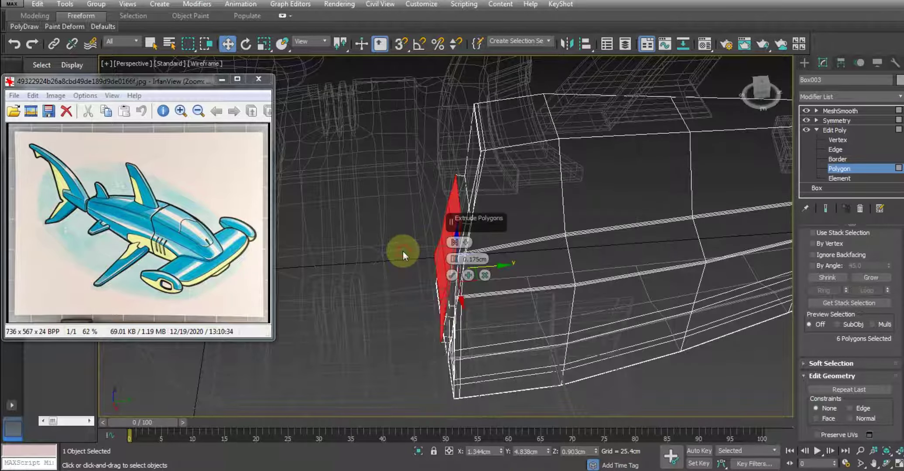
{"action": "left_click", "coordinate": [452, 278]}
Inset the extruded front polygons by 0.1cm.
{"action": "middle_click_drag", "start_coordinate": [408, 296], "coordinate": [277, 240], "text": "alt"}
{"action": "middle_click_drag", "start_coordinate": [416, 274], "coordinate": [534, 239], "text": "alt"}
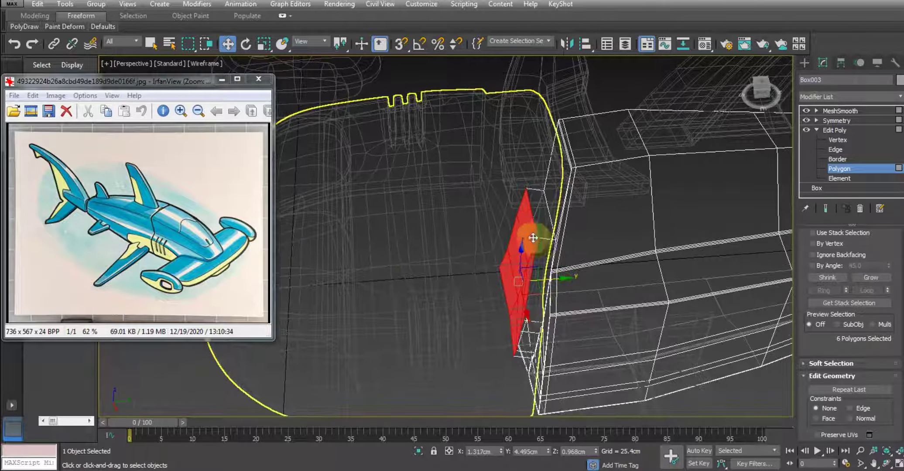
{"action": "scroll", "coordinate": [534, 238], "scroll_direction": "up", "scroll_amount": 2}
{"action": "mouse_move", "coordinate": [526, 276]}
{"action": "middle_mouse_down", "text": "alt"}
{"action": "mouse_move", "coordinate": [489, 258]}
{"action": "mouse_move", "coordinate": [547, 249]}
{"action": "mouse_move", "coordinate": [535, 203]}
{"action": "middle_mouse_up", "text": "alt"}
{"action": "right_click", "coordinate": [532, 199]}
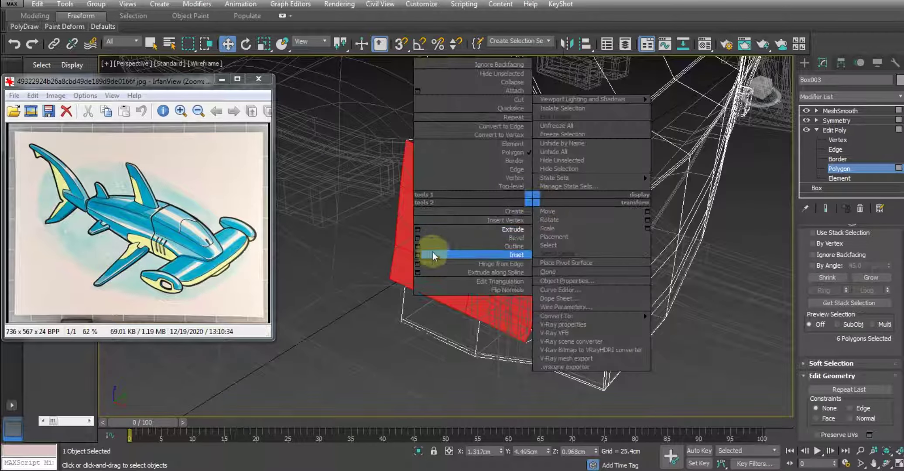
{"action": "left_click", "coordinate": [420, 257]}
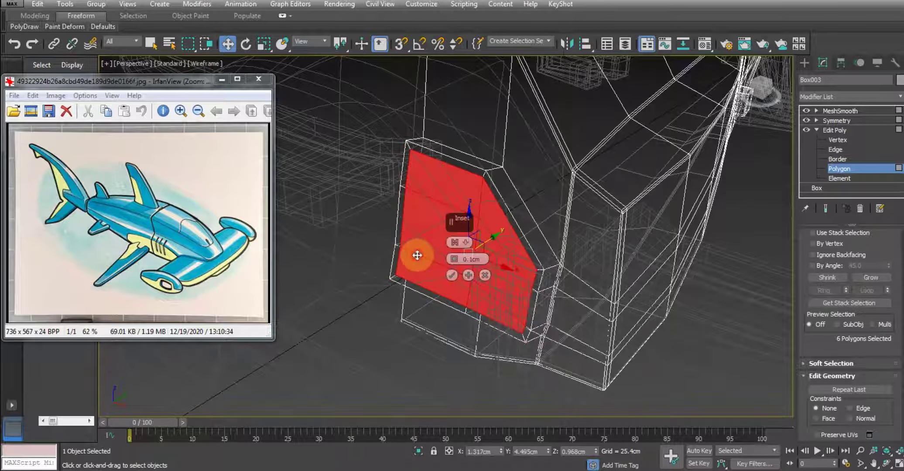
{"action": "left_click", "coordinate": [448, 275]}
Select the six narrow side polygons around the inset.
{"action": "mouse_move", "coordinate": [449, 278]}
{"action": "middle_mouse_down", "text": "alt"}
{"action": "mouse_move", "coordinate": [392, 242]}
{"action": "mouse_move", "coordinate": [410, 239]}
{"action": "middle_mouse_up", "text": "alt"}
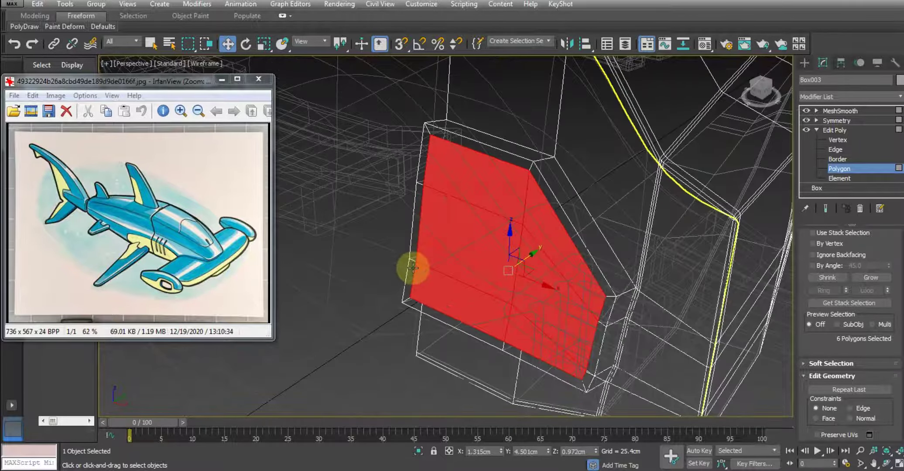
{"action": "left_click", "coordinate": [412, 268]}
{"action": "left_click", "coordinate": [420, 161], "text": "ctrl"}
{"action": "mouse_move", "coordinate": [420, 162]}
{"action": "middle_mouse_down", "text": "alt"}
{"action": "mouse_move", "coordinate": [480, 228]}
{"action": "mouse_move", "coordinate": [520, 221]}
{"action": "middle_mouse_up", "text": "alt"}
{"action": "left_click", "coordinate": [397, 151], "text": "ctrl"}
{"action": "left_click", "coordinate": [398, 208], "text": "ctrl"}
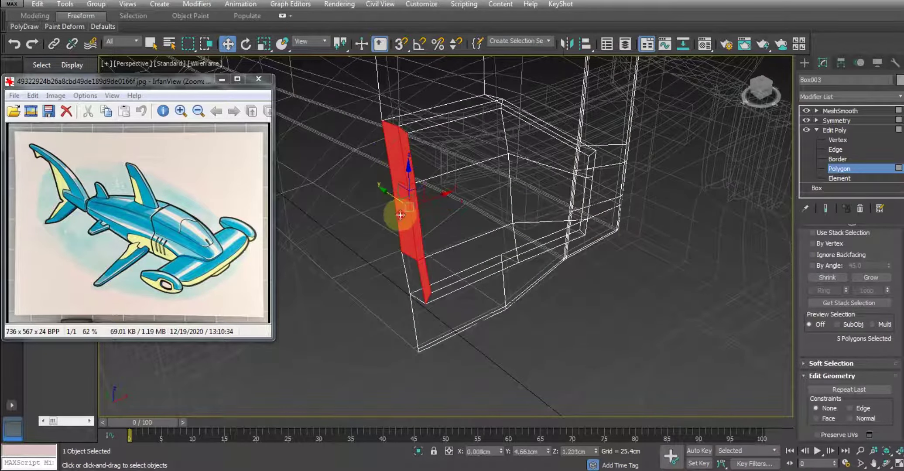
{"action": "left_click", "coordinate": [412, 271], "text": "ctrl"}
{"action": "mouse_move", "coordinate": [412, 270]}
{"action": "middle_mouse_down", "text": "alt"}
{"action": "mouse_move", "coordinate": [492, 285]}
{"action": "mouse_move", "coordinate": [497, 268]}
{"action": "middle_mouse_up", "text": "alt"}
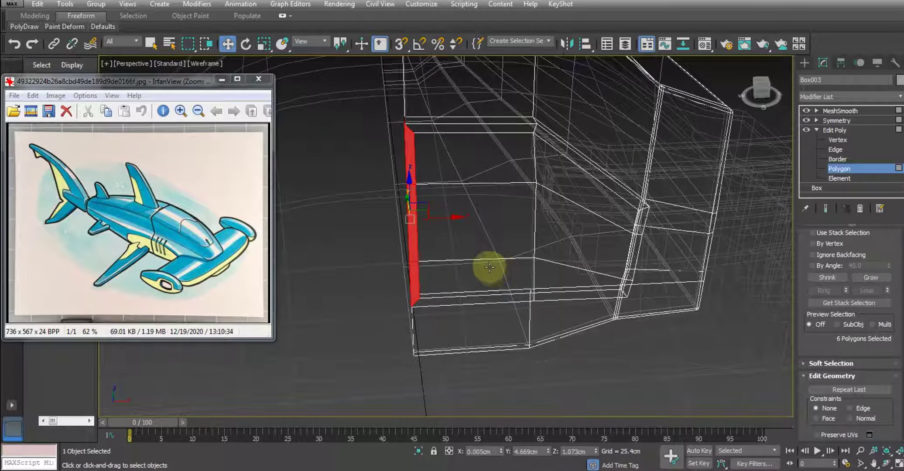
Select the top and lower front corner vertices of the rear body.
{"action": "left_click", "coordinate": [490, 267]}
{"action": "middle_click_drag", "start_coordinate": [461, 218], "coordinate": [460, 222], "text": "alt"}
{"action": "key", "text": "1"}
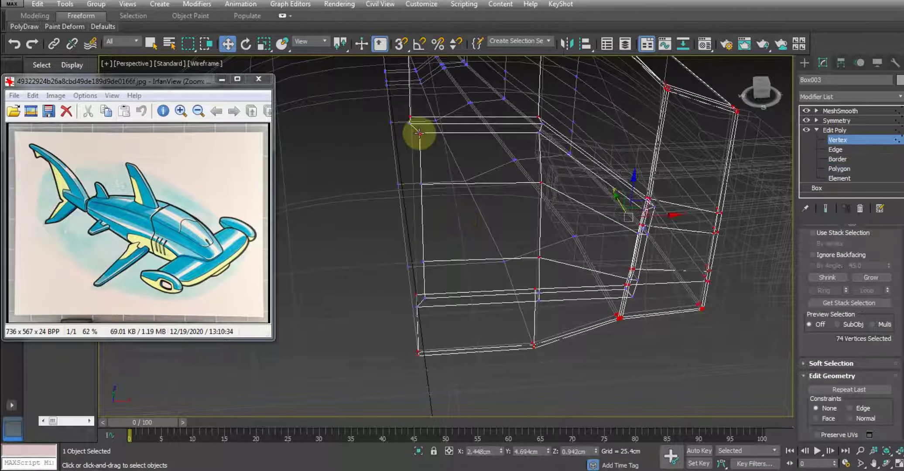
{"action": "left_click", "coordinate": [419, 133]}
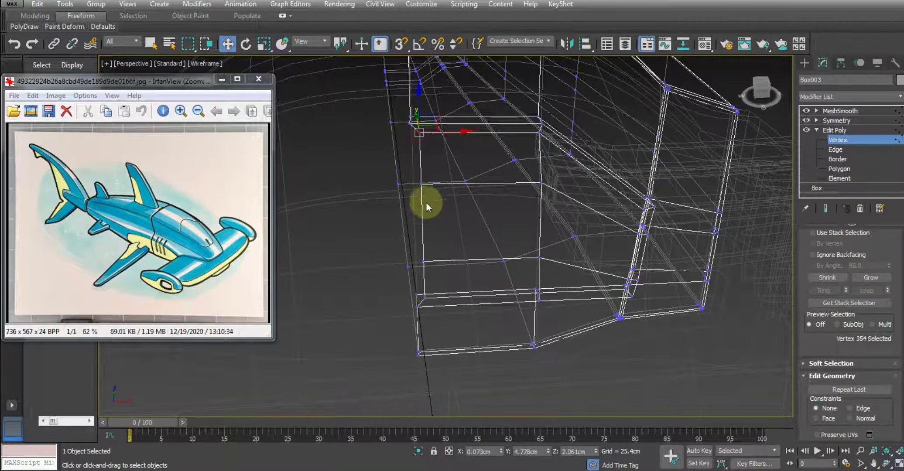
{"action": "left_click", "coordinate": [424, 260], "text": "ctrl"}
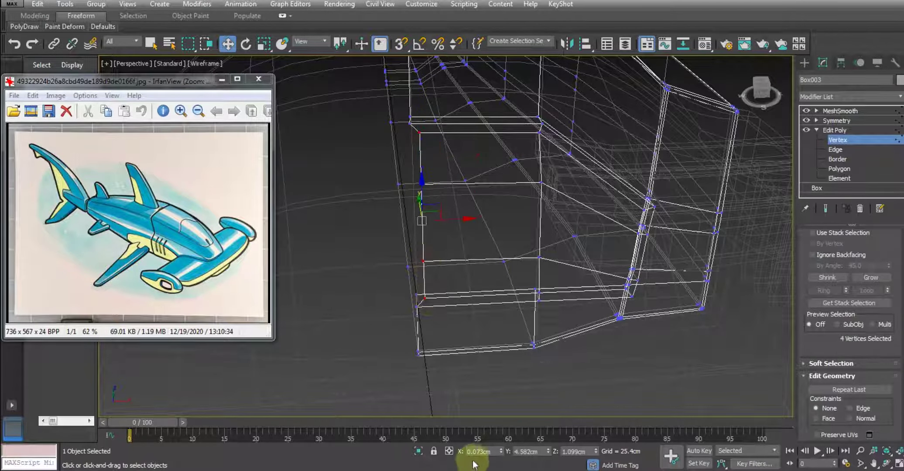
{"action": "type", "text": "0"}
{"action": "mouse_move", "coordinate": [474, 311]}
{"action": "middle_mouse_down", "text": "alt"}
{"action": "mouse_move", "coordinate": [459, 319]}
{"action": "mouse_move", "coordinate": [444, 198]}
{"action": "mouse_move", "coordinate": [442, 236]}
{"action": "mouse_move", "coordinate": [463, 234]}
{"action": "middle_mouse_up", "text": "alt"}
Scale and move the front corner vertices, dropping one from the selection.
{"action": "key", "text": "r"}
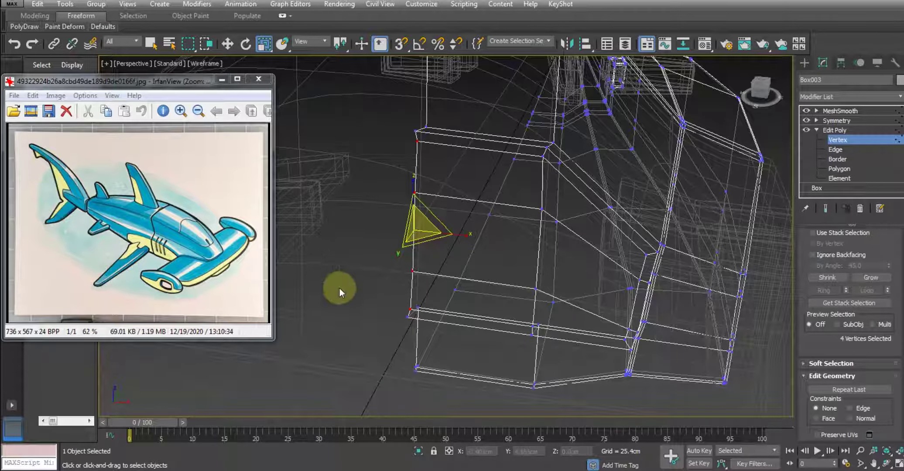
{"action": "key", "text": "w"}
{"action": "mouse_move", "coordinate": [476, 393]}
{"action": "middle_mouse_down", "text": "alt"}
{"action": "mouse_move", "coordinate": [448, 342]}
{"action": "mouse_move", "coordinate": [410, 321]}
{"action": "middle_mouse_up", "text": "alt"}
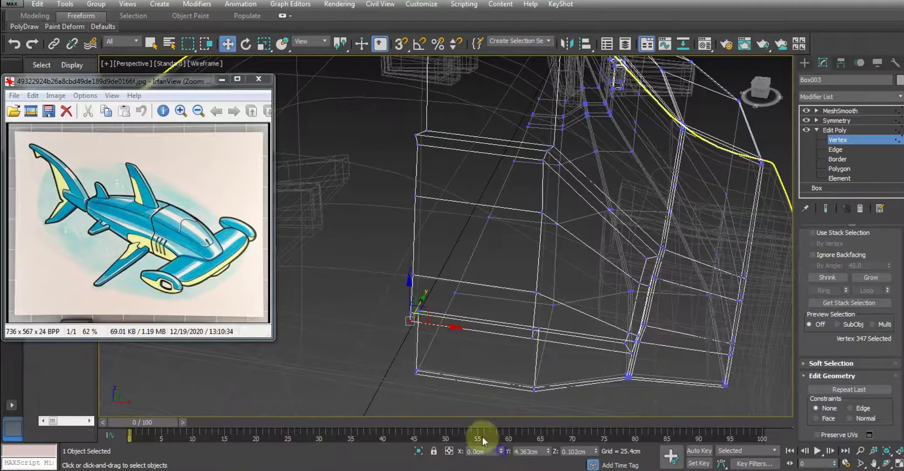
{"action": "middle_click_drag", "start_coordinate": [483, 437], "coordinate": [461, 343], "text": "alt"}
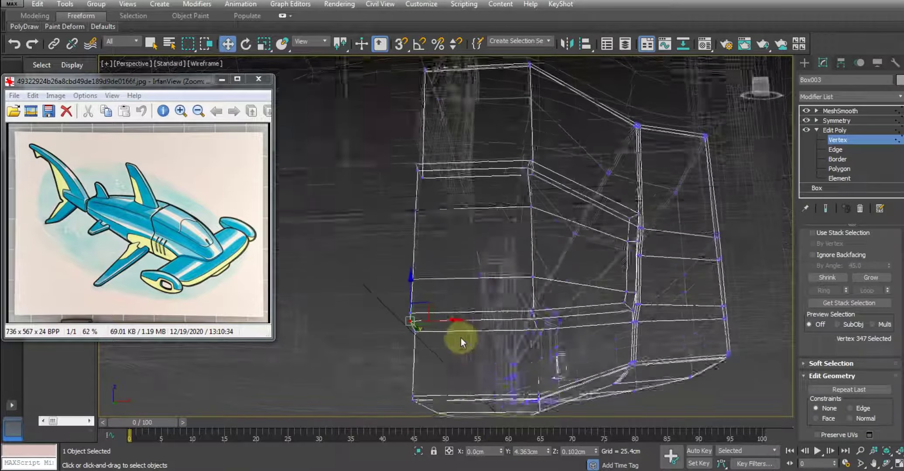
{"action": "left_click", "coordinate": [416, 168]}
{"action": "mouse_move", "coordinate": [501, 453]}
{"action": "middle_mouse_down", "text": "alt"}
{"action": "mouse_move", "coordinate": [440, 406]}
{"action": "mouse_move", "coordinate": [532, 323]}
{"action": "mouse_move", "coordinate": [445, 262]}
{"action": "mouse_move", "coordinate": [414, 227]}
{"action": "mouse_move", "coordinate": [484, 252]}
{"action": "middle_mouse_up", "text": "alt"}
Connect the front edge ring with 2 segments, slide 0 and pinch 80.
{"action": "key", "text": "2"}
{"action": "left_click", "coordinate": [455, 231]}
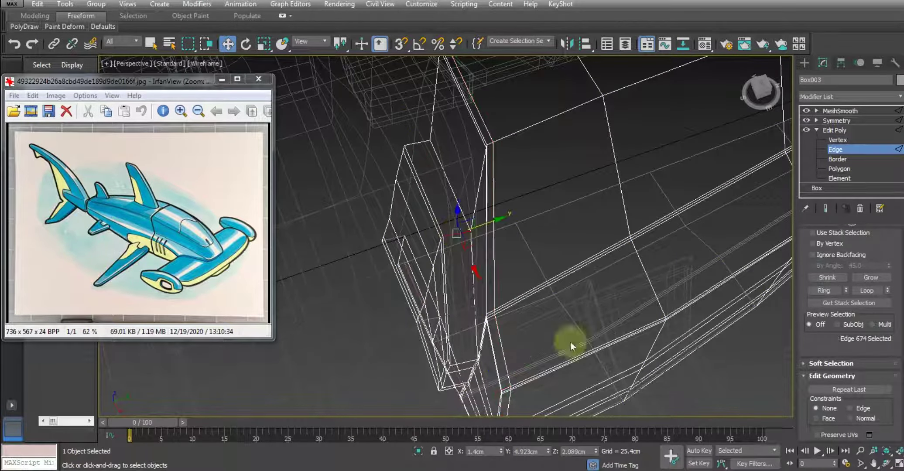
{"action": "left_click", "coordinate": [836, 292]}
{"action": "right_click", "coordinate": [436, 198]}
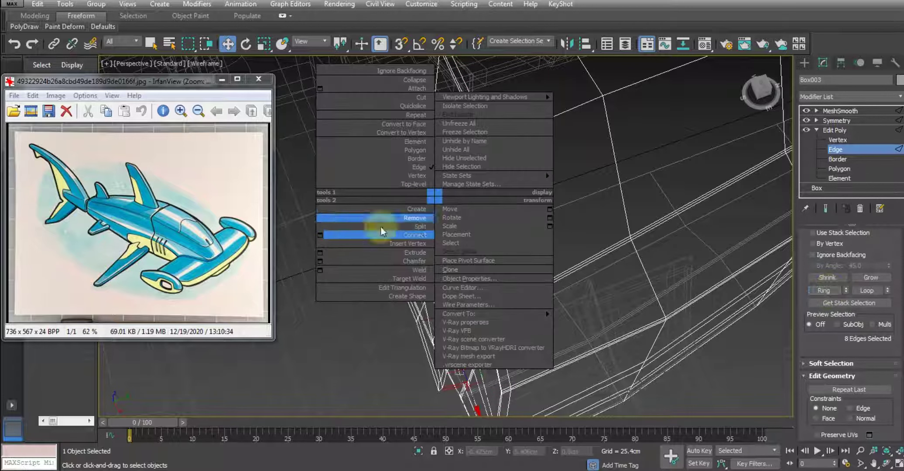
{"action": "left_click", "coordinate": [318, 235]}
{"action": "left_click", "coordinate": [486, 264]}
{"action": "right_click", "coordinate": [455, 276]}
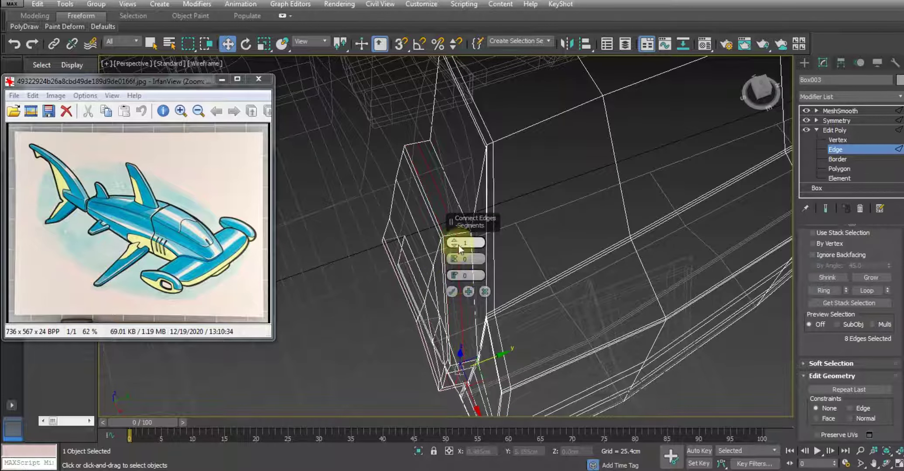
{"action": "left_click", "coordinate": [459, 243]}
{"action": "left_click", "coordinate": [409, 247]}
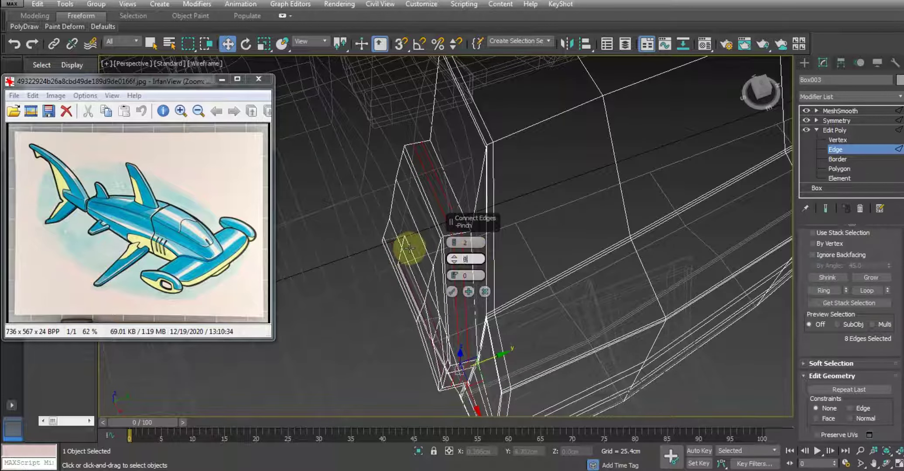
{"action": "left_click", "coordinate": [452, 291]}
Review the smoothed body with edges shown over the shaded surfaces.
{"action": "left_click", "coordinate": [474, 197]}
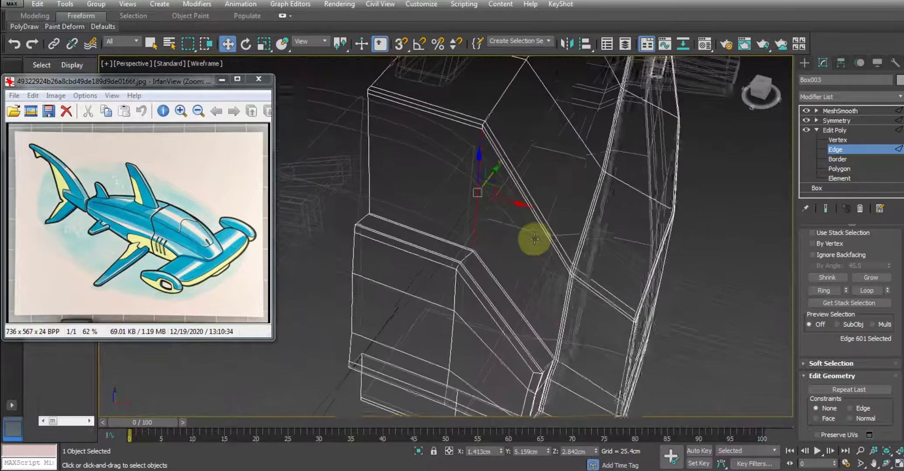
{"action": "mouse_move", "coordinate": [475, 196]}
{"action": "middle_mouse_down", "text": "alt"}
{"action": "mouse_move", "coordinate": [550, 334]}
{"action": "mouse_move", "coordinate": [548, 284]}
{"action": "mouse_move", "coordinate": [548, 314]}
{"action": "mouse_move", "coordinate": [633, 256]}
{"action": "mouse_move", "coordinate": [579, 233]}
{"action": "mouse_move", "coordinate": [585, 238]}
{"action": "mouse_move", "coordinate": [529, 241]}
{"action": "mouse_move", "coordinate": [569, 254]}
{"action": "middle_mouse_up", "text": "alt"}
{"action": "left_click", "coordinate": [837, 111]}
{"action": "key", "text": "F3"}
Select the 108 front-end vertices of the rear body and nudge them to meet the head.
{"action": "mouse_move", "coordinate": [482, 250]}
{"action": "middle_mouse_down", "text": "alt"}
{"action": "mouse_move", "coordinate": [460, 256]}
{"action": "mouse_move", "coordinate": [484, 238]}
{"action": "mouse_move", "coordinate": [476, 238]}
{"action": "middle_mouse_up", "text": "alt"}
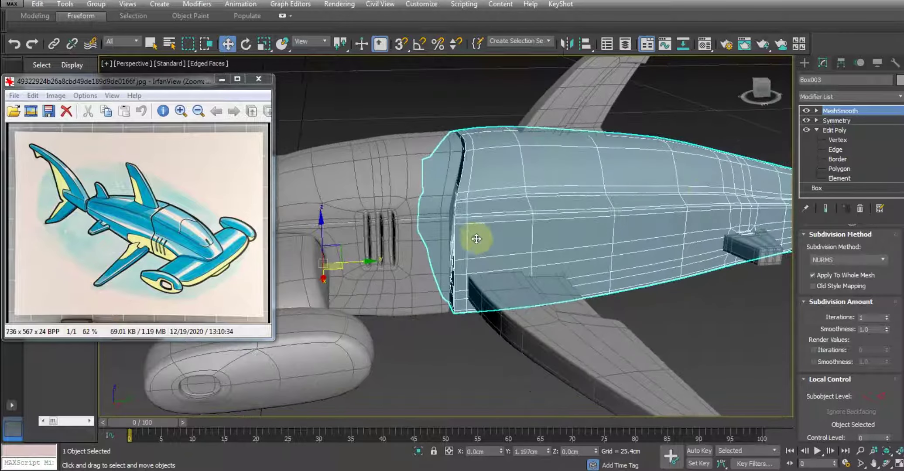
{"action": "left_click", "coordinate": [837, 139]}
{"action": "key", "text": "F3"}
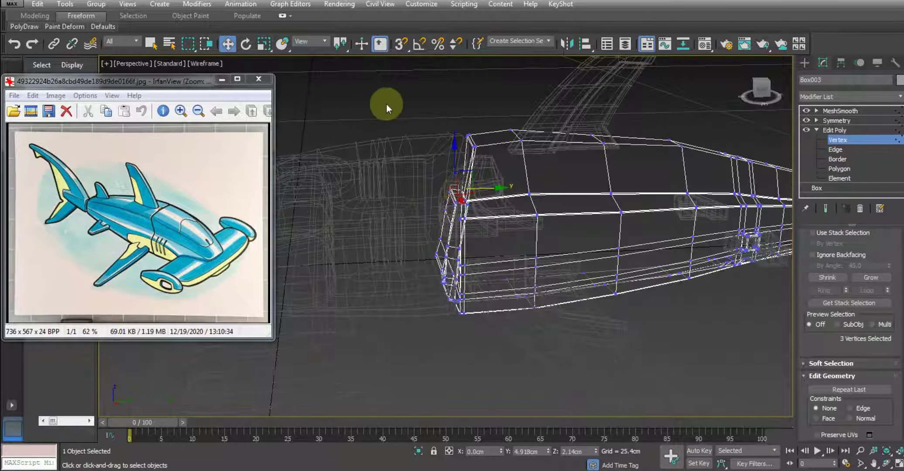
{"action": "left_click_drag", "start_coordinate": [495, 371], "coordinate": [497, 371]}
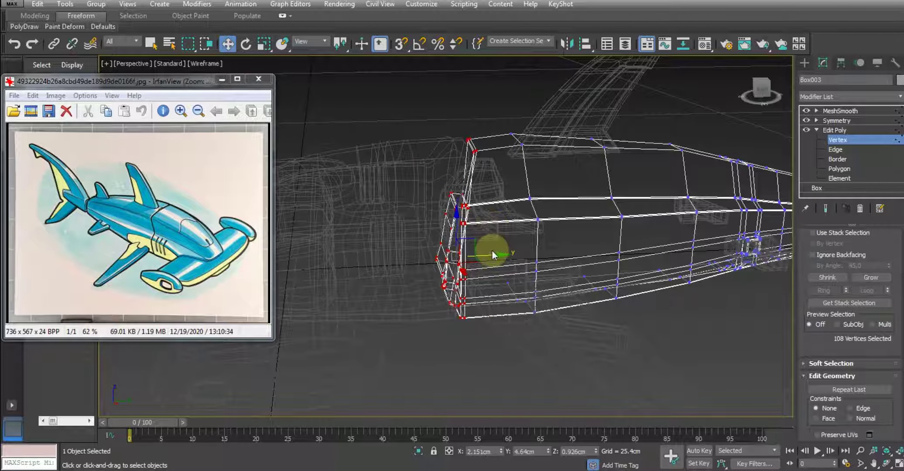
{"action": "key", "text": "F3"}
{"action": "left_click_drag", "start_coordinate": [491, 254], "coordinate": [493, 257]}
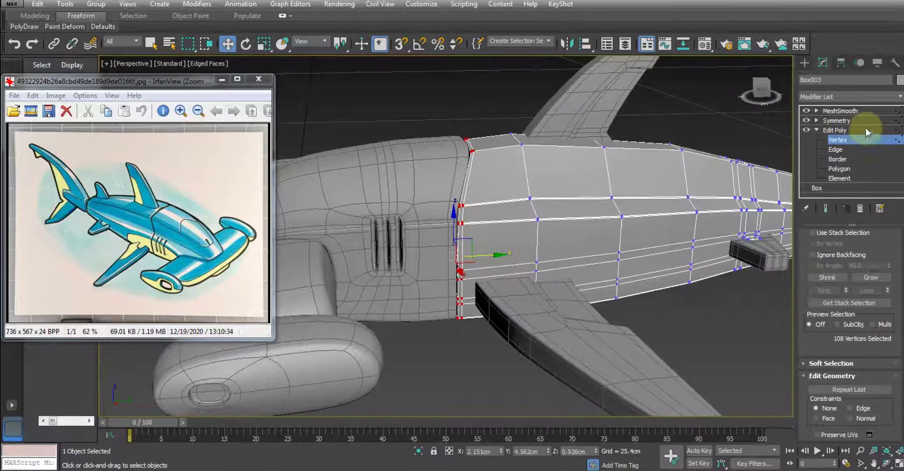
Review the smoothed shark with the edge overlay hidden and nothing selected.
{"action": "left_click", "coordinate": [866, 111]}
{"action": "mouse_move", "coordinate": [494, 205]}
{"action": "middle_mouse_down", "text": "alt"}
{"action": "mouse_move", "coordinate": [567, 245]}
{"action": "mouse_move", "coordinate": [597, 306]}
{"action": "mouse_move", "coordinate": [537, 187]}
{"action": "mouse_move", "coordinate": [661, 237]}
{"action": "mouse_move", "coordinate": [646, 201]}
{"action": "mouse_move", "coordinate": [587, 185]}
{"action": "middle_mouse_up", "text": "alt"}
{"action": "scroll", "coordinate": [587, 185], "scroll_direction": "up", "scroll_amount": 3}
{"action": "scroll", "coordinate": [626, 226], "scroll_direction": "down", "scroll_amount": 3}
{"action": "key", "text": "F4"}
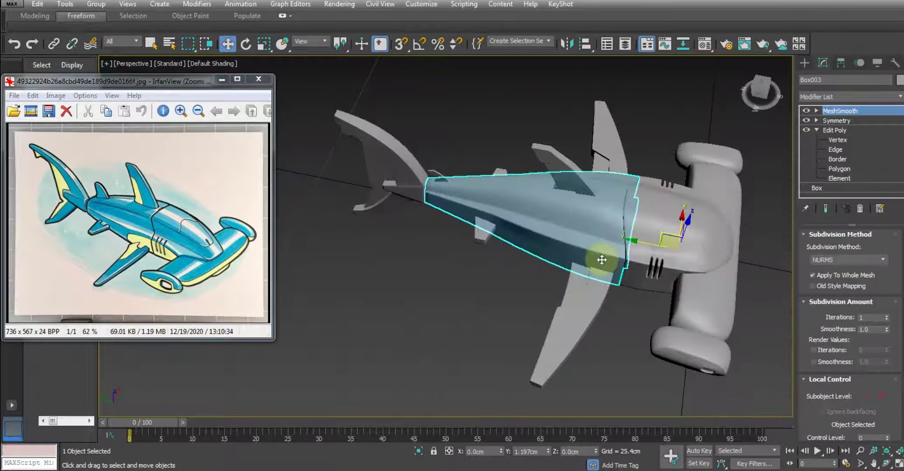
{"action": "left_click", "coordinate": [507, 280]}
{"action": "scroll", "coordinate": [564, 248], "scroll_direction": "up", "scroll_amount": 2}
{"action": "scroll", "coordinate": [564, 248], "scroll_direction": "up", "scroll_amount": 3}
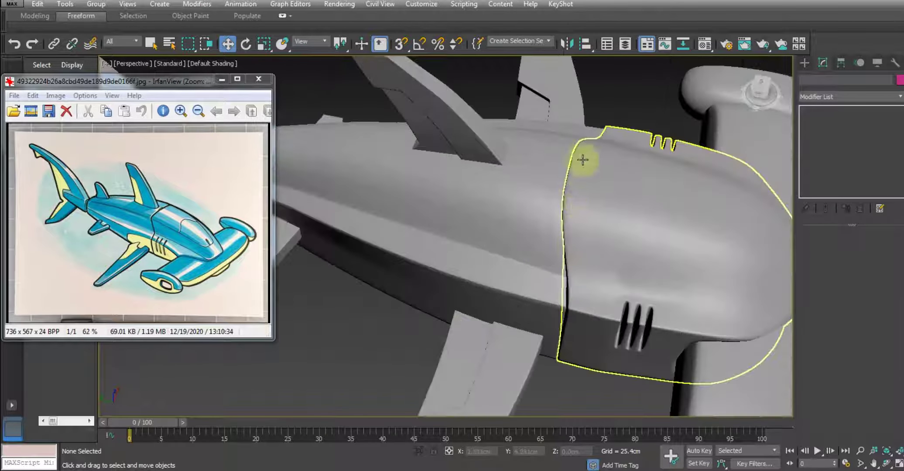
{"action": "left_click", "coordinate": [637, 329]}
{"action": "scroll", "coordinate": [637, 328], "scroll_direction": "down", "scroll_amount": 5}
{"action": "mouse_move", "coordinate": [585, 312]}
{"action": "middle_mouse_down", "text": "alt"}
{"action": "mouse_move", "coordinate": [563, 339]}
{"action": "mouse_move", "coordinate": [618, 295]}
{"action": "mouse_move", "coordinate": [616, 323]}
{"action": "mouse_move", "coordinate": [569, 254]}
{"action": "mouse_move", "coordinate": [545, 288]}
{"action": "mouse_move", "coordinate": [575, 266]}
{"action": "middle_mouse_up", "text": "alt"}
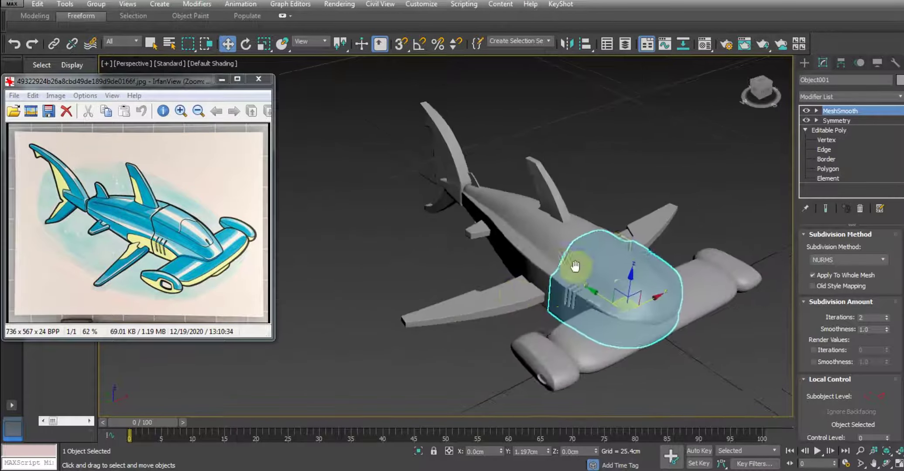
{"action": "scroll", "coordinate": [575, 266], "scroll_direction": "up", "scroll_amount": 5}
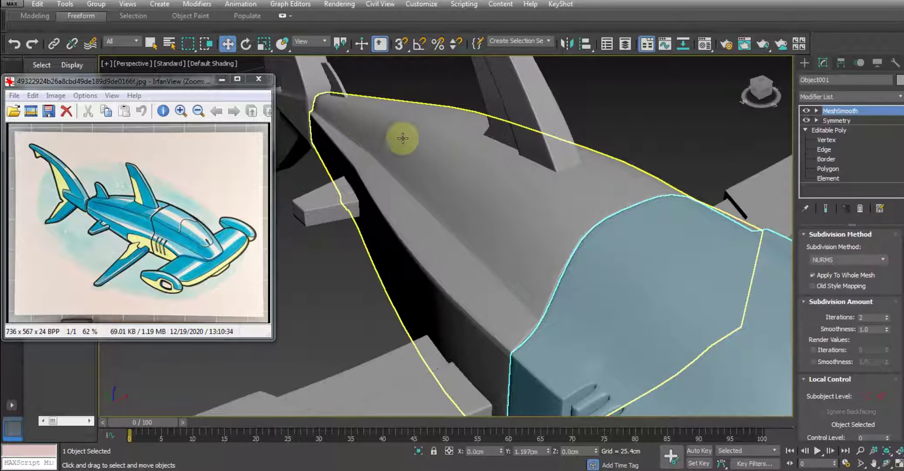
{"action": "middle_click_drag", "start_coordinate": [573, 268], "coordinate": [547, 254], "text": "alt"}
{"action": "scroll", "coordinate": [499, 242], "scroll_direction": "up", "scroll_amount": 3}
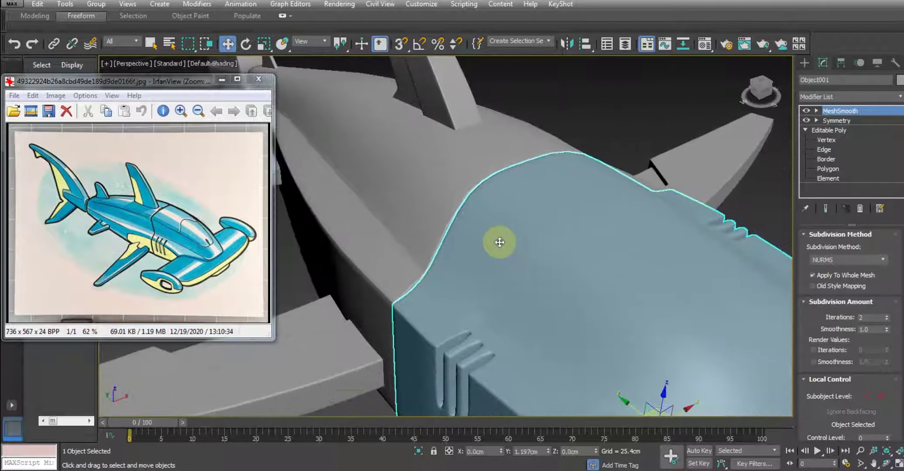
{"action": "scroll", "coordinate": [500, 242], "scroll_direction": "down", "scroll_amount": 5}
{"action": "mouse_move", "coordinate": [504, 303]}
{"action": "middle_mouse_down", "text": "alt"}
{"action": "mouse_move", "coordinate": [521, 282]}
{"action": "mouse_move", "coordinate": [571, 296]}
{"action": "middle_mouse_up", "text": "alt"}
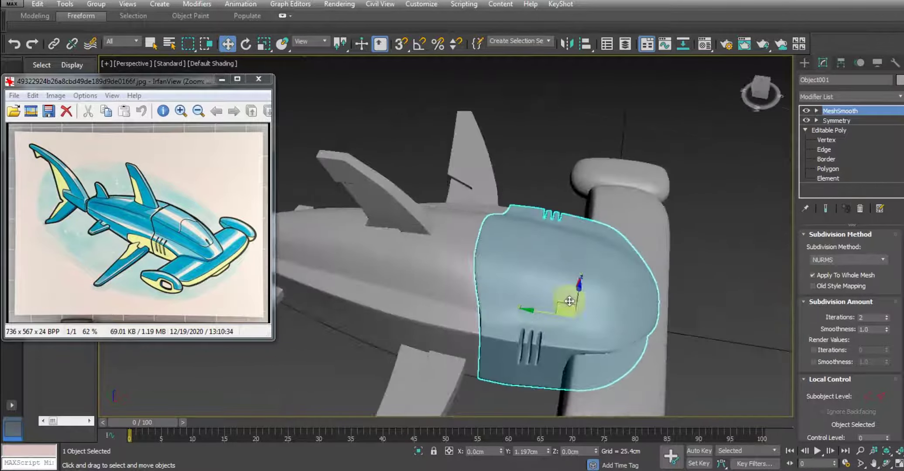
{"action": "left_click", "coordinate": [395, 251]}
{"action": "mouse_move", "coordinate": [395, 251]}
{"action": "middle_mouse_down", "text": "alt"}
{"action": "mouse_move", "coordinate": [454, 262]}
{"action": "mouse_move", "coordinate": [588, 260]}
{"action": "middle_mouse_up", "text": "alt"}
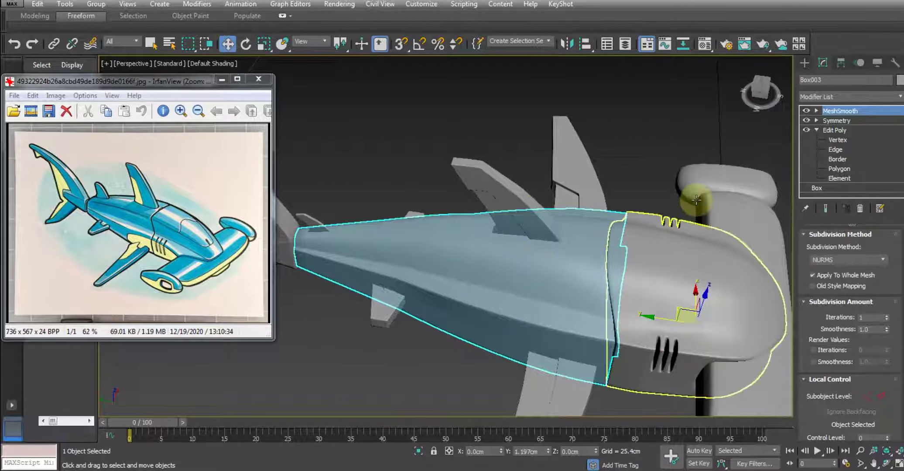
{"action": "left_click", "coordinate": [836, 150]}
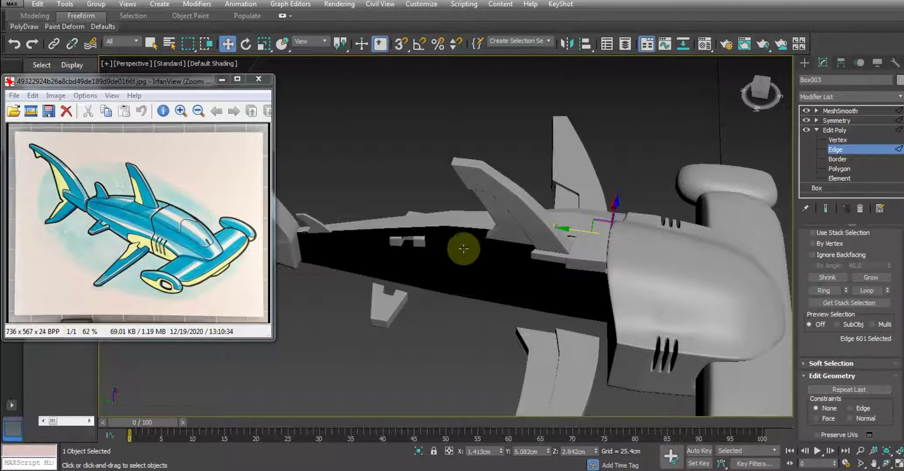
{"action": "mouse_move", "coordinate": [464, 249]}
{"action": "middle_mouse_down", "text": "alt"}
{"action": "mouse_move", "coordinate": [407, 250]}
{"action": "mouse_move", "coordinate": [603, 252]}
{"action": "mouse_move", "coordinate": [528, 288]}
{"action": "mouse_move", "coordinate": [529, 256]}
{"action": "mouse_move", "coordinate": [495, 242]}
{"action": "mouse_move", "coordinate": [536, 245]}
{"action": "middle_mouse_up", "text": "alt"}
Select the long edge loop running along the rear body's side.
{"action": "key", "text": "F4"}
{"action": "double_click", "coordinate": [473, 228]}
{"action": "scroll", "coordinate": [442, 250], "scroll_direction": "down", "scroll_amount": 2}
{"action": "mouse_move", "coordinate": [442, 250]}
{"action": "middle_mouse_down", "text": "alt"}
{"action": "mouse_move", "coordinate": [467, 291]}
{"action": "mouse_move", "coordinate": [482, 287]}
{"action": "middle_mouse_up", "text": "alt"}
{"action": "mouse_move", "coordinate": [521, 296]}
{"action": "middle_mouse_down", "text": "alt"}
{"action": "mouse_move", "coordinate": [497, 261]}
{"action": "mouse_move", "coordinate": [492, 175]}
{"action": "mouse_move", "coordinate": [548, 195]}
{"action": "middle_mouse_up", "text": "alt"}
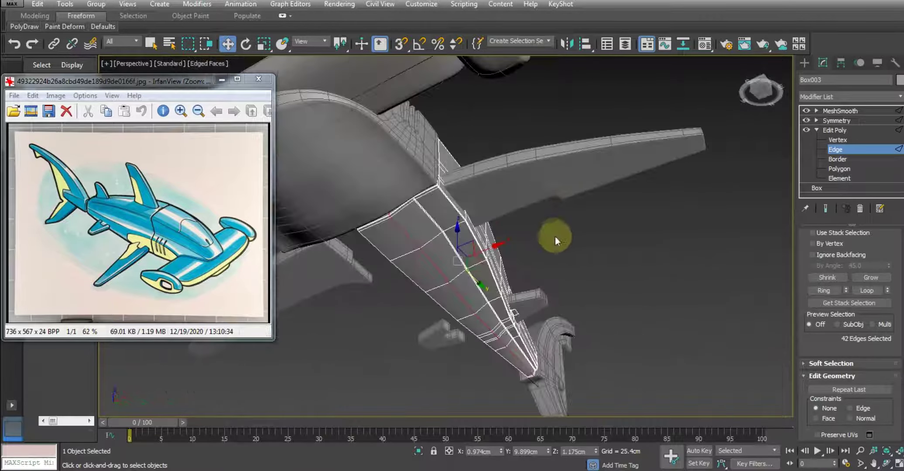
{"action": "mouse_move", "coordinate": [555, 237]}
{"action": "middle_mouse_down", "text": "alt"}
{"action": "mouse_move", "coordinate": [575, 233]}
{"action": "mouse_move", "coordinate": [537, 256]}
{"action": "mouse_move", "coordinate": [459, 226]}
{"action": "mouse_move", "coordinate": [395, 244]}
{"action": "mouse_move", "coordinate": [498, 256]}
{"action": "mouse_move", "coordinate": [401, 293]}
{"action": "mouse_move", "coordinate": [420, 285]}
{"action": "mouse_move", "coordinate": [448, 196]}
{"action": "middle_mouse_up", "text": "alt"}
Preview a 0.025cm chamfer with 2 segments on the selected loop.
{"action": "right_click", "coordinate": [514, 193]}
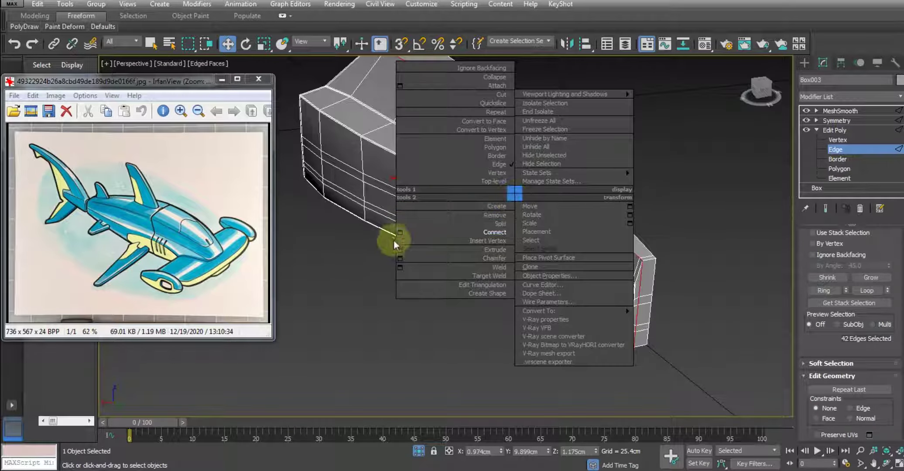
{"action": "left_click", "coordinate": [400, 259]}
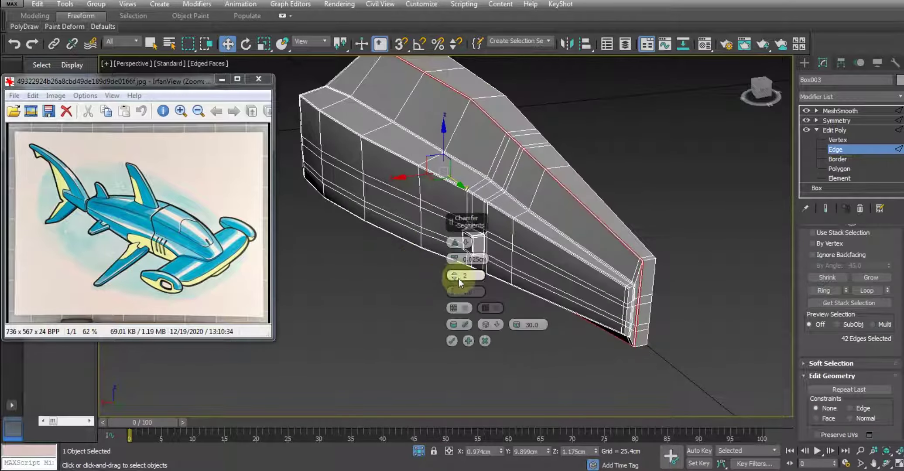
{"action": "middle_click_drag", "start_coordinate": [545, 252], "coordinate": [521, 277]}
{"action": "scroll", "coordinate": [522, 276], "scroll_direction": "up", "scroll_amount": 3}
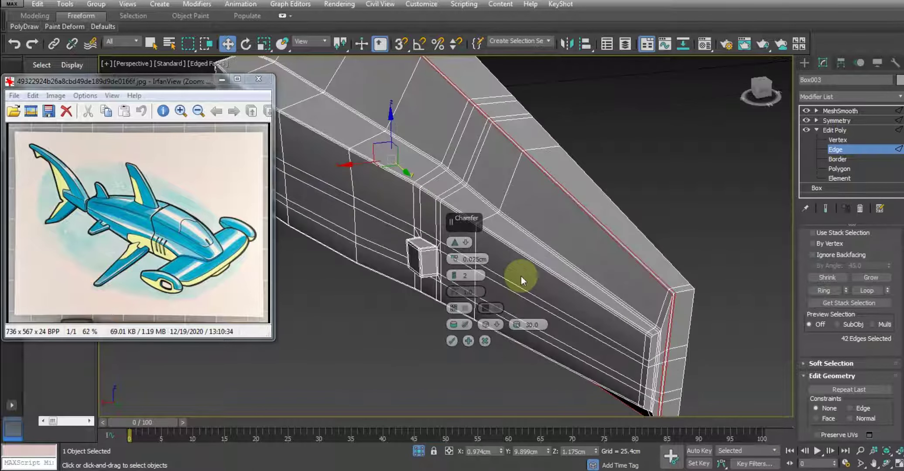
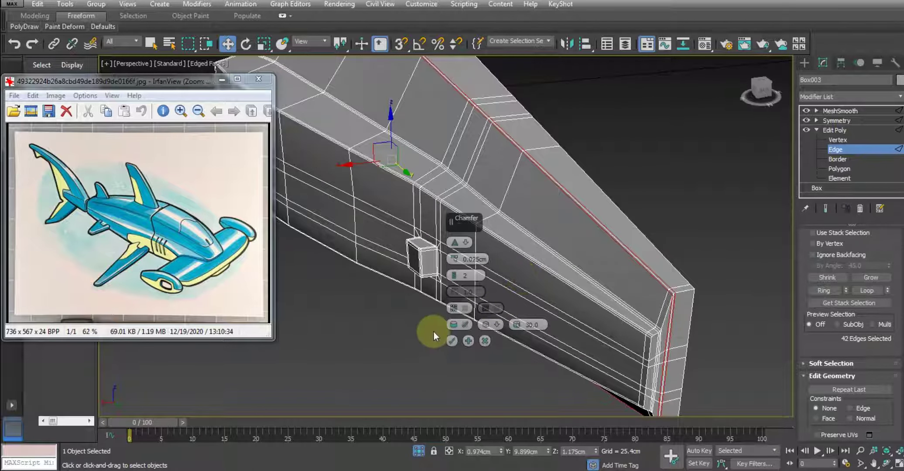
Chamfer the selected hull edge loop with 1 segment at 0.05cm.
{"action": "left_click", "coordinate": [454, 279]}
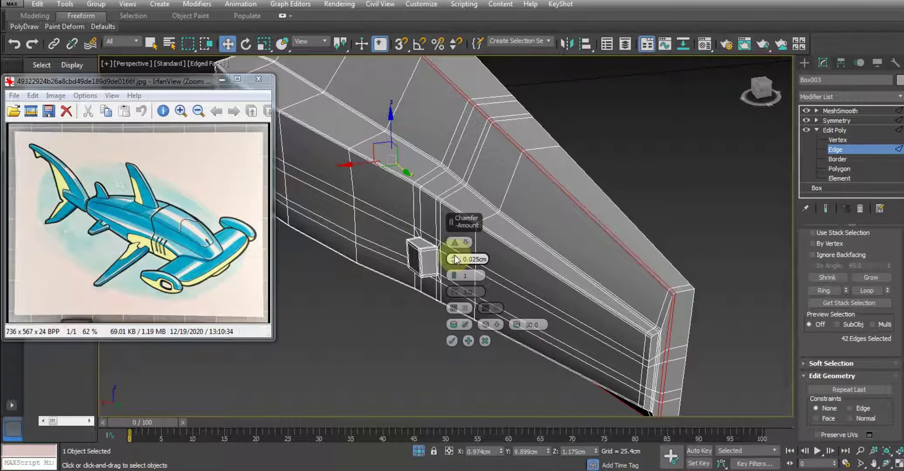
{"action": "left_click", "coordinate": [455, 259]}
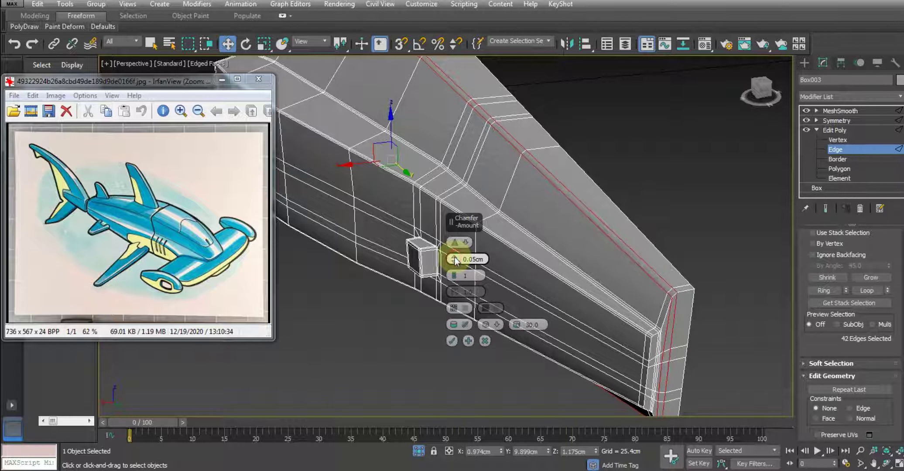
{"action": "left_click", "coordinate": [453, 339]}
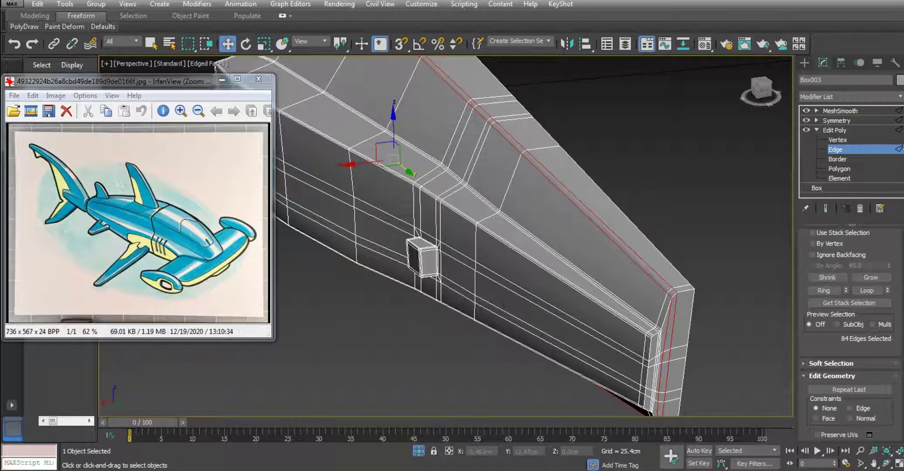
{"action": "left_click", "coordinate": [839, 169]}
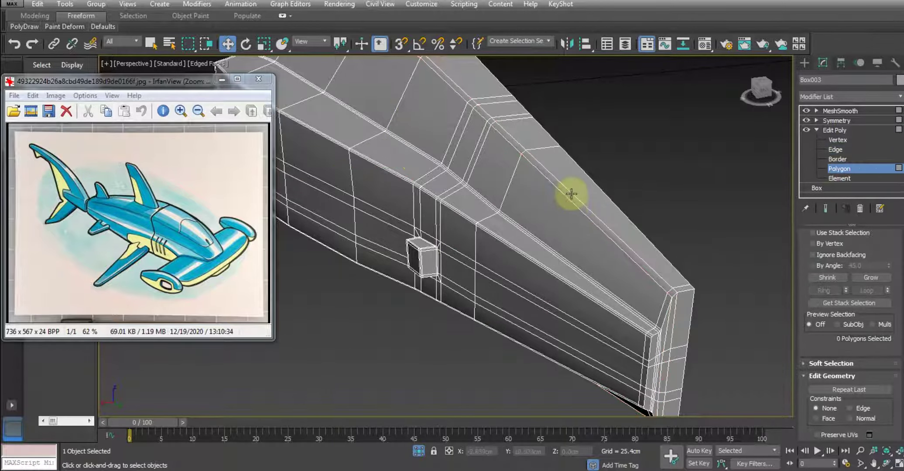
Select the loop of thin chamfer faces along the hull and inset it.
{"action": "left_click", "coordinate": [571, 194]}
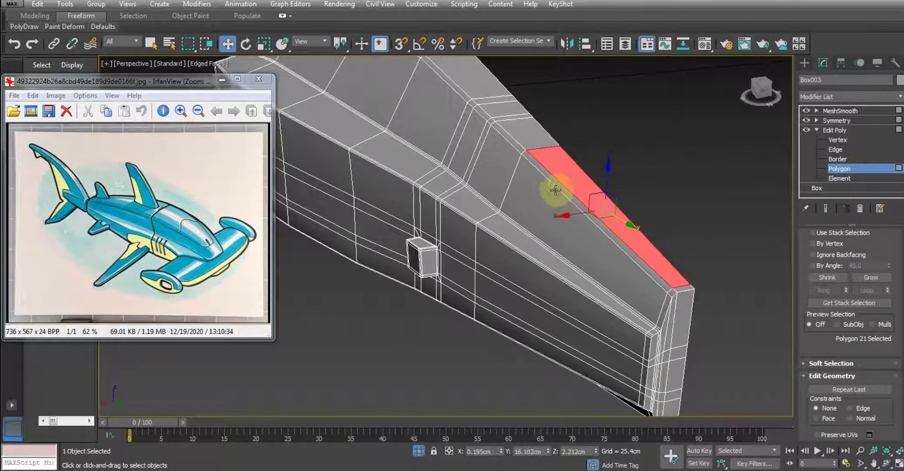
{"action": "left_click", "coordinate": [511, 142], "text": "shift"}
{"action": "mouse_move", "coordinate": [511, 142]}
{"action": "middle_mouse_down", "text": "alt"}
{"action": "mouse_move", "coordinate": [538, 232]}
{"action": "mouse_move", "coordinate": [706, 203]}
{"action": "mouse_move", "coordinate": [753, 230]}
{"action": "mouse_move", "coordinate": [545, 222]}
{"action": "mouse_move", "coordinate": [563, 223]}
{"action": "middle_mouse_up", "text": "alt"}
{"action": "scroll", "coordinate": [571, 225], "scroll_direction": "up", "scroll_amount": 4}
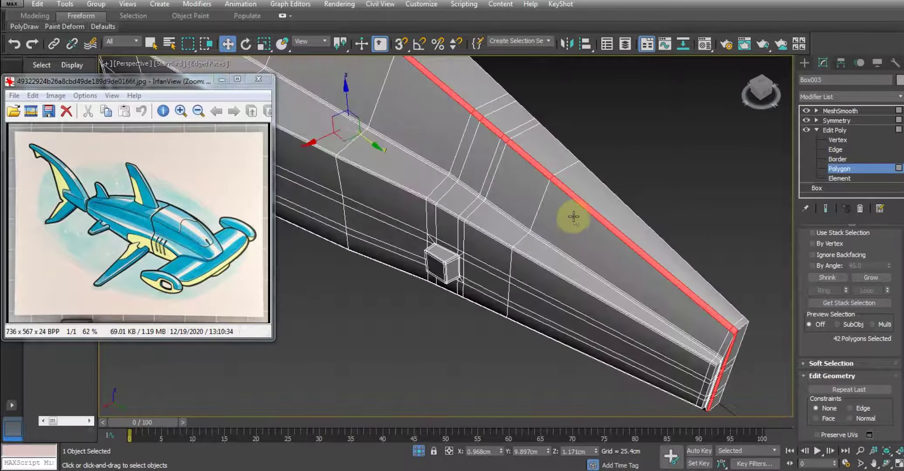
{"action": "right_click", "coordinate": [572, 213]}
{"action": "left_click", "coordinate": [457, 269]}
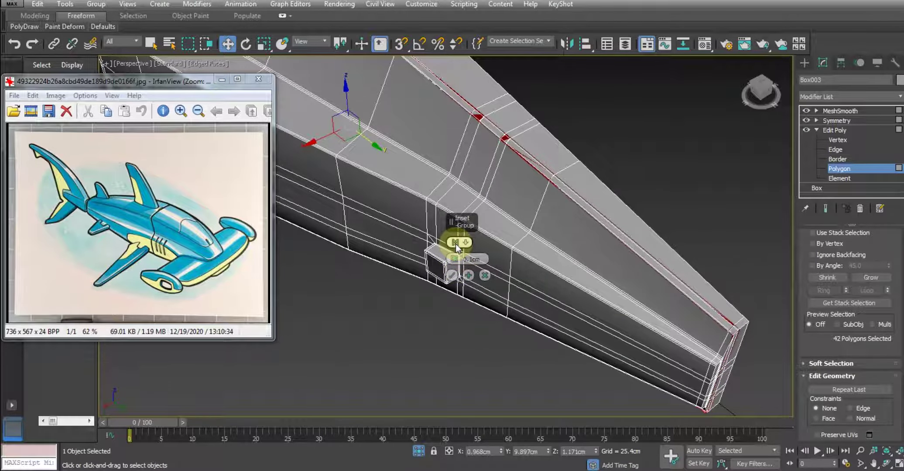
{"action": "left_click", "coordinate": [452, 275]}
Extrude the chamfer faces inward by -0.05cm along local normals.
{"action": "right_click", "coordinate": [541, 199]}
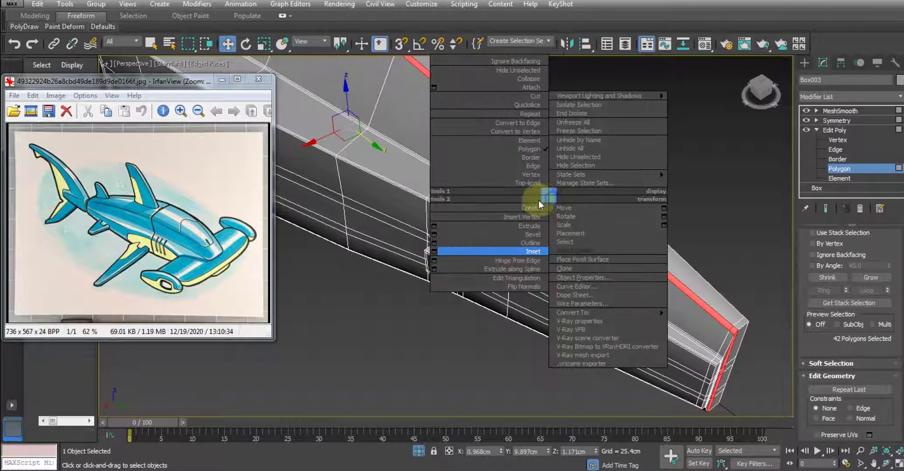
{"action": "left_click", "coordinate": [434, 226]}
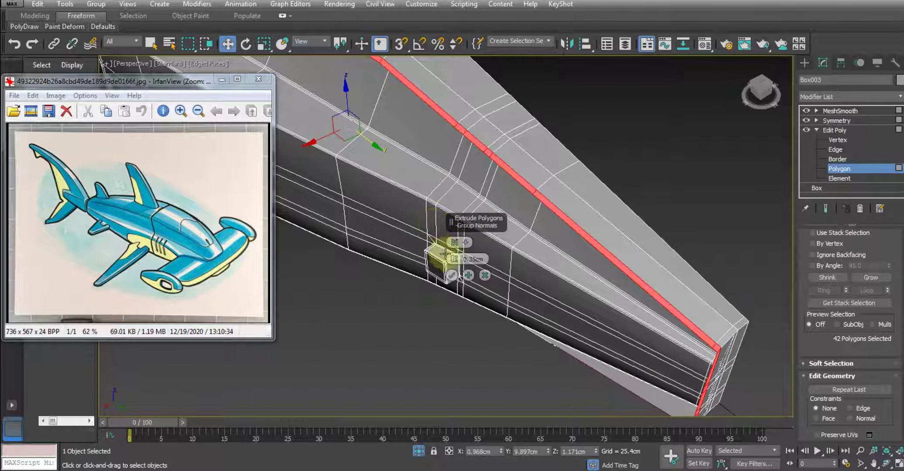
{"action": "left_click_drag", "start_coordinate": [456, 265], "coordinate": [456, 267]}
{"action": "mouse_move", "coordinate": [456, 262]}
{"action": "middle_mouse_down", "text": "alt"}
{"action": "mouse_move", "coordinate": [541, 217]}
{"action": "mouse_move", "coordinate": [504, 207]}
{"action": "mouse_move", "coordinate": [565, 208]}
{"action": "mouse_move", "coordinate": [521, 218]}
{"action": "middle_mouse_up", "text": "alt"}
{"action": "scroll", "coordinate": [521, 195], "scroll_direction": "up", "scroll_amount": 3}
{"action": "scroll", "coordinate": [522, 195], "scroll_direction": "up", "scroll_amount": 2}
{"action": "scroll", "coordinate": [519, 208], "scroll_direction": "down", "scroll_amount": 2}
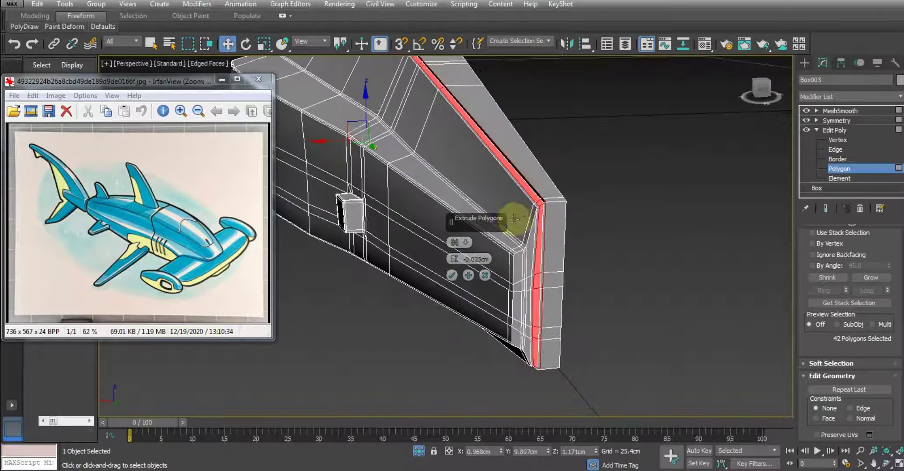
{"action": "left_click", "coordinate": [457, 243]}
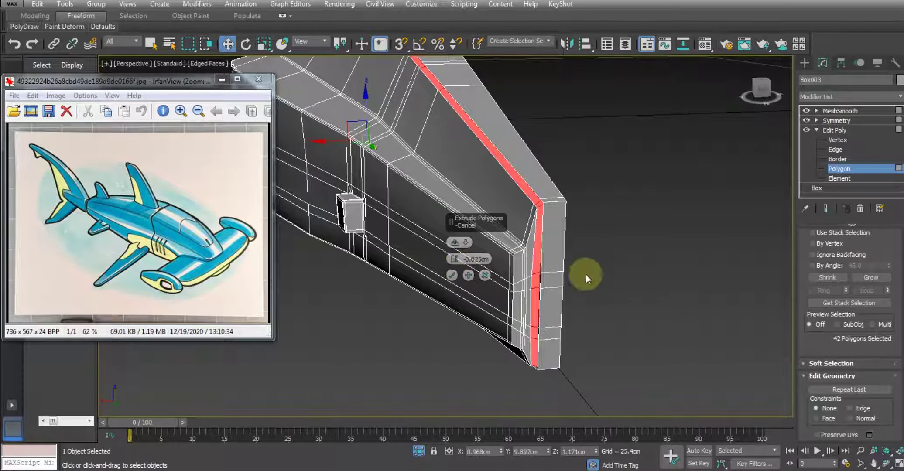
{"action": "mouse_move", "coordinate": [570, 260]}
{"action": "middle_mouse_down", "text": "alt"}
{"action": "mouse_move", "coordinate": [540, 218]}
{"action": "mouse_move", "coordinate": [417, 165]}
{"action": "mouse_move", "coordinate": [402, 210]}
{"action": "mouse_move", "coordinate": [381, 191]}
{"action": "middle_mouse_up", "text": "alt"}
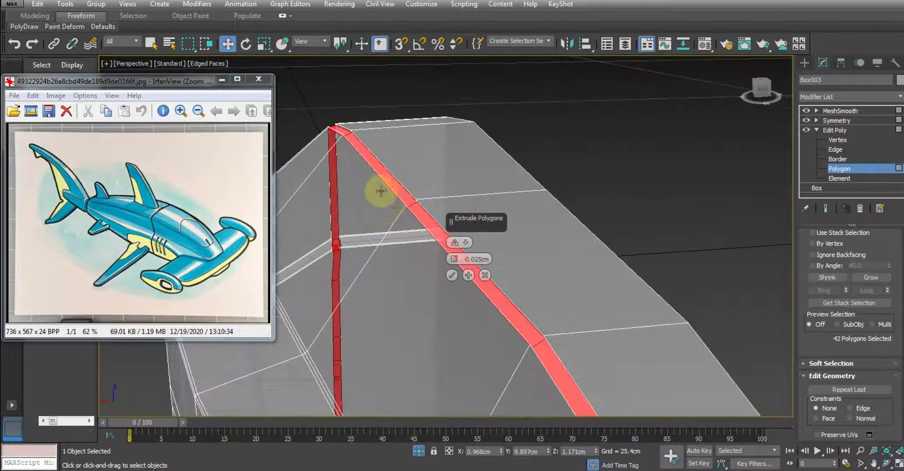
{"action": "left_click", "coordinate": [454, 263]}
{"action": "mouse_move", "coordinate": [555, 250]}
{"action": "middle_mouse_down", "text": "alt"}
{"action": "mouse_move", "coordinate": [551, 235]}
{"action": "mouse_move", "coordinate": [529, 237]}
{"action": "mouse_move", "coordinate": [519, 224]}
{"action": "middle_mouse_up", "text": "alt"}
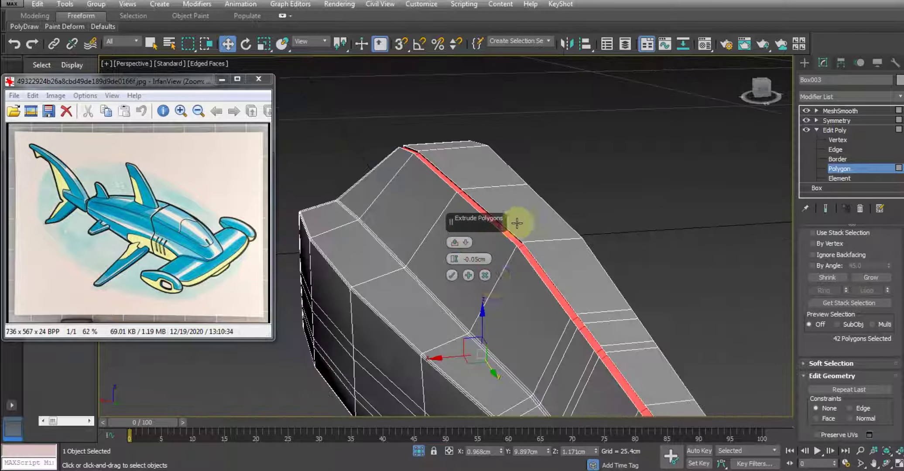
{"action": "left_click", "coordinate": [452, 275]}
{"action": "left_click", "coordinate": [826, 130]}
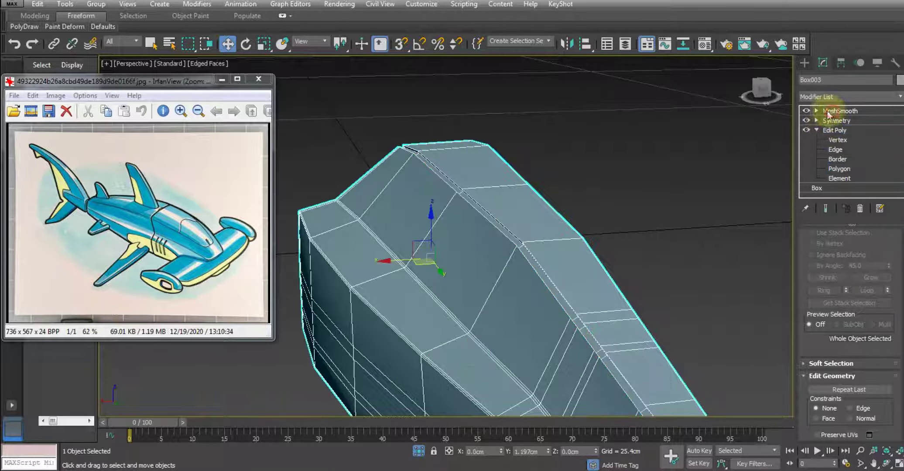
Show the hull smoothed in default shading with MeshSmooth iterations set to 2.
{"action": "left_click", "coordinate": [833, 111]}
{"action": "middle_click_drag", "start_coordinate": [605, 188], "coordinate": [543, 185], "text": "alt"}
{"action": "key", "text": "F4"}
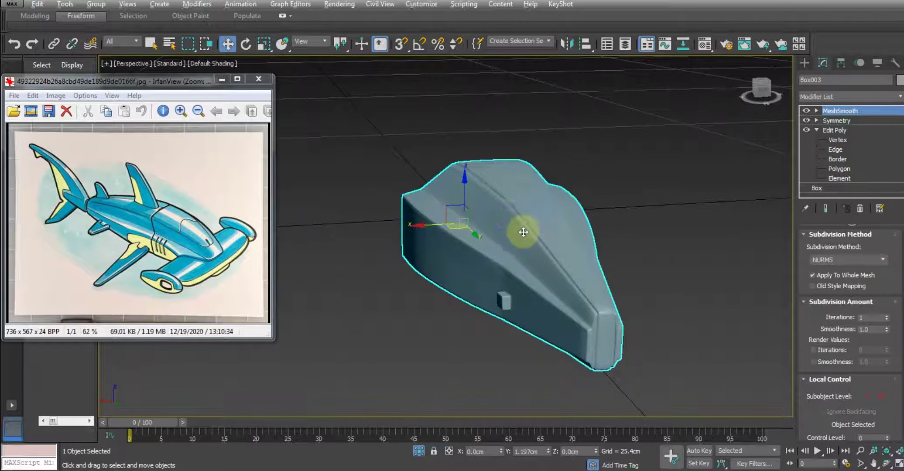
{"action": "mouse_move", "coordinate": [524, 232]}
{"action": "middle_mouse_down", "text": "alt"}
{"action": "mouse_move", "coordinate": [659, 252]}
{"action": "mouse_move", "coordinate": [557, 234]}
{"action": "mouse_move", "coordinate": [506, 239]}
{"action": "mouse_move", "coordinate": [479, 264]}
{"action": "mouse_move", "coordinate": [497, 264]}
{"action": "mouse_move", "coordinate": [501, 290]}
{"action": "mouse_move", "coordinate": [524, 297]}
{"action": "mouse_move", "coordinate": [448, 256]}
{"action": "mouse_move", "coordinate": [462, 249]}
{"action": "mouse_move", "coordinate": [402, 232]}
{"action": "mouse_move", "coordinate": [381, 295]}
{"action": "mouse_move", "coordinate": [484, 234]}
{"action": "mouse_move", "coordinate": [416, 236]}
{"action": "mouse_move", "coordinate": [405, 252]}
{"action": "middle_mouse_up", "text": "alt"}
{"action": "scroll", "coordinate": [531, 294], "scroll_direction": "up", "scroll_amount": 3}
{"action": "left_click", "coordinate": [887, 316]}
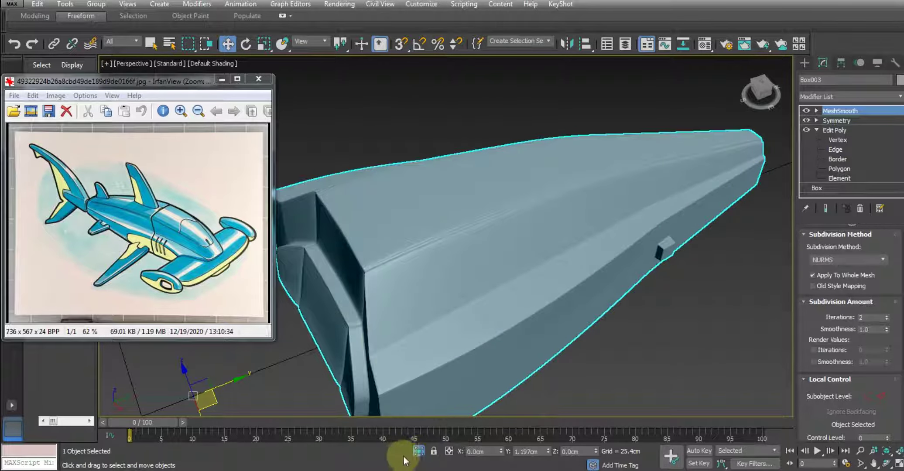
Exit isolation to show the whole shark and select the head piece.
{"action": "left_click", "coordinate": [418, 453]}
{"action": "mouse_move", "coordinate": [491, 276]}
{"action": "middle_mouse_down", "text": "alt"}
{"action": "mouse_move", "coordinate": [568, 286]}
{"action": "mouse_move", "coordinate": [495, 379]}
{"action": "mouse_move", "coordinate": [470, 336]}
{"action": "mouse_move", "coordinate": [496, 319]}
{"action": "mouse_move", "coordinate": [576, 311]}
{"action": "mouse_move", "coordinate": [588, 338]}
{"action": "mouse_move", "coordinate": [484, 323]}
{"action": "mouse_move", "coordinate": [377, 378]}
{"action": "mouse_move", "coordinate": [530, 281]}
{"action": "middle_mouse_up", "text": "alt"}
{"action": "scroll", "coordinate": [470, 335], "scroll_direction": "up", "scroll_amount": 5}
{"action": "scroll", "coordinate": [530, 282], "scroll_direction": "down", "scroll_amount": 5}
{"action": "left_click", "coordinate": [454, 284]}
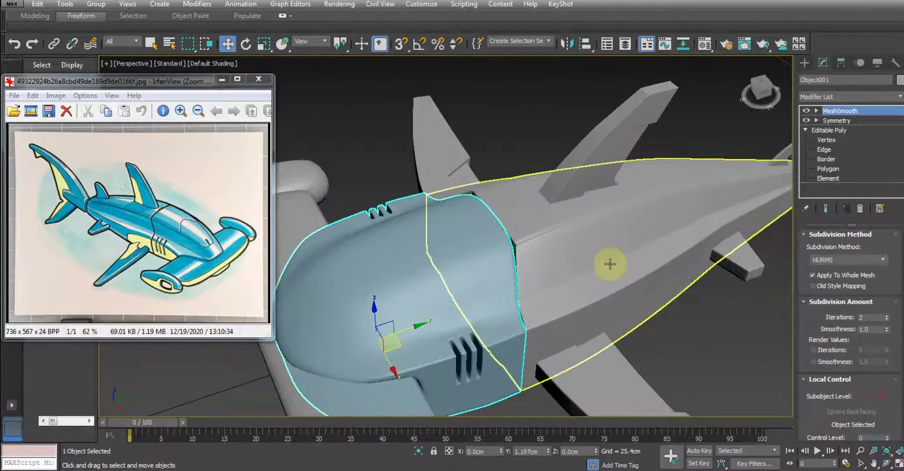
In Edge mode with edged faces, select edges along the head's top ridge from the nose.
{"action": "left_click", "coordinate": [824, 150]}
{"action": "key", "text": "F4"}
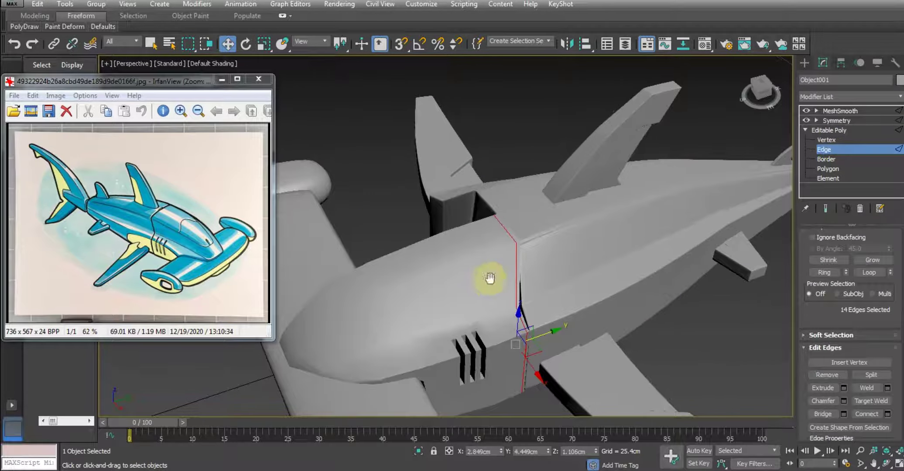
{"action": "mouse_move", "coordinate": [438, 296]}
{"action": "middle_mouse_down", "text": "alt"}
{"action": "mouse_move", "coordinate": [485, 282]}
{"action": "mouse_move", "coordinate": [390, 318]}
{"action": "mouse_move", "coordinate": [456, 273]}
{"action": "middle_mouse_up", "text": "alt"}
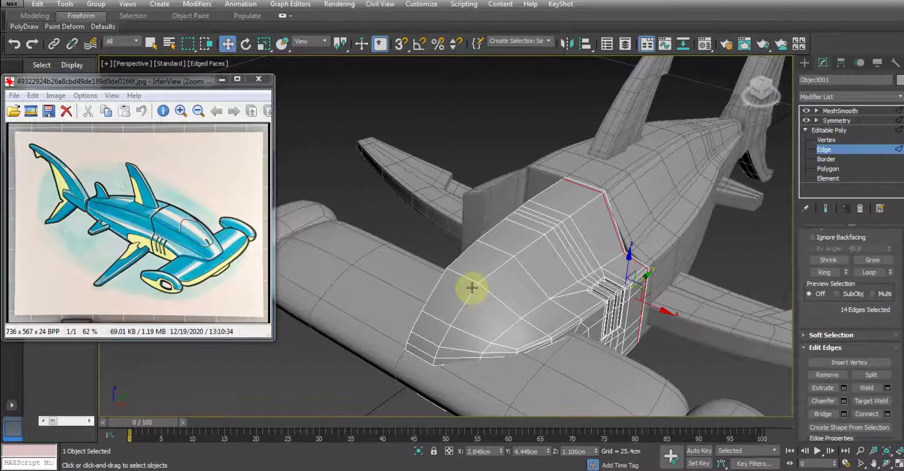
{"action": "middle_click_drag", "start_coordinate": [487, 303], "coordinate": [457, 294], "text": "alt"}
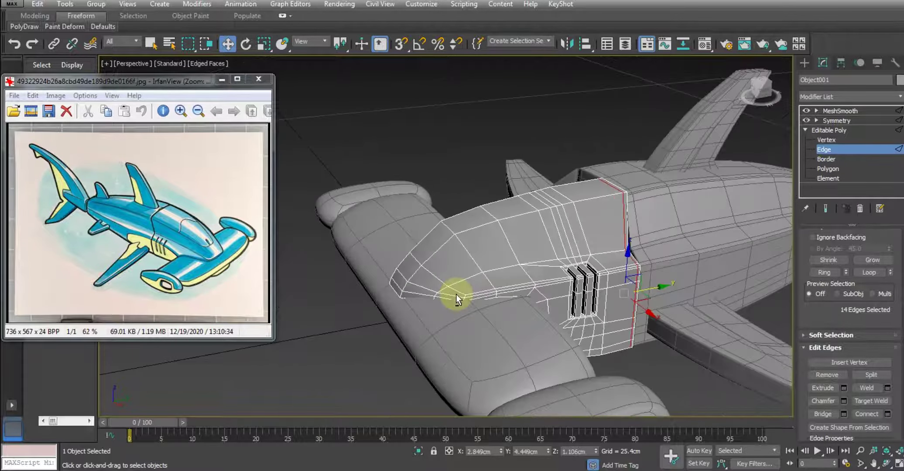
{"action": "left_click", "coordinate": [415, 260]}
{"action": "scroll", "coordinate": [444, 271], "scroll_direction": "up", "scroll_amount": 3}
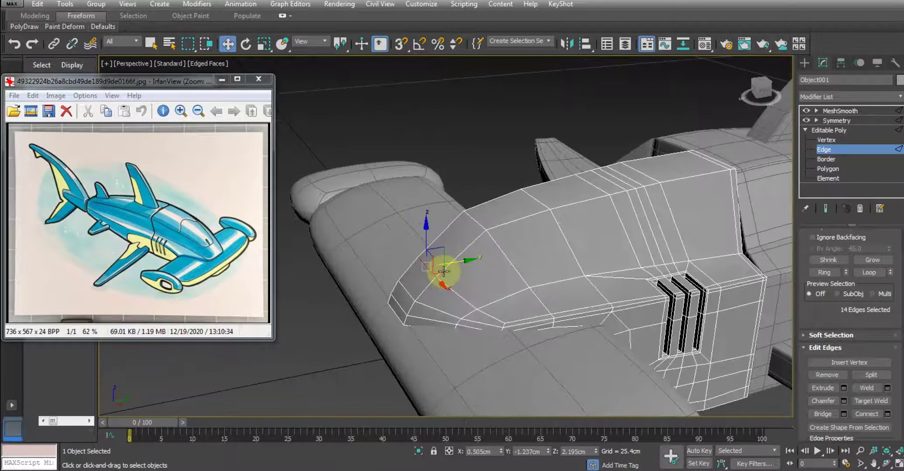
{"action": "mouse_move", "coordinate": [427, 243]}
{"action": "left_mouse_down"}
{"action": "mouse_move", "coordinate": [430, 234]}
{"action": "mouse_move", "coordinate": [472, 250]}
{"action": "left_mouse_up"}
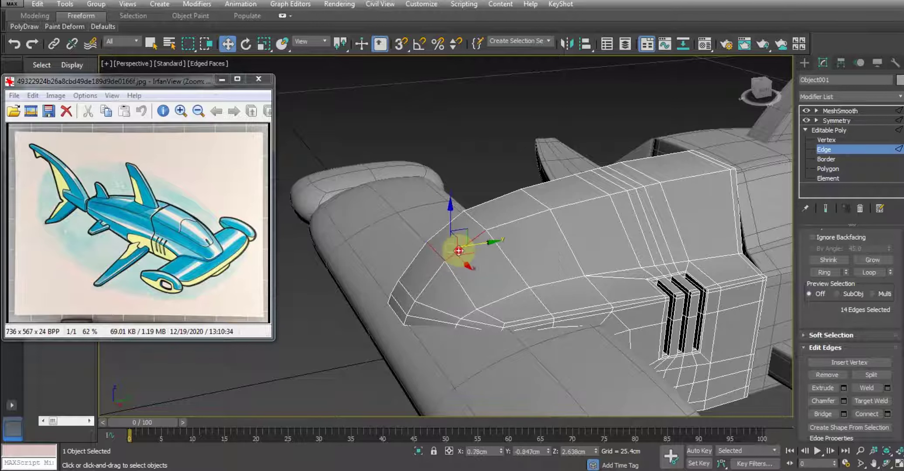
{"action": "middle_click_drag", "start_coordinate": [505, 226], "coordinate": [510, 256], "text": "alt"}
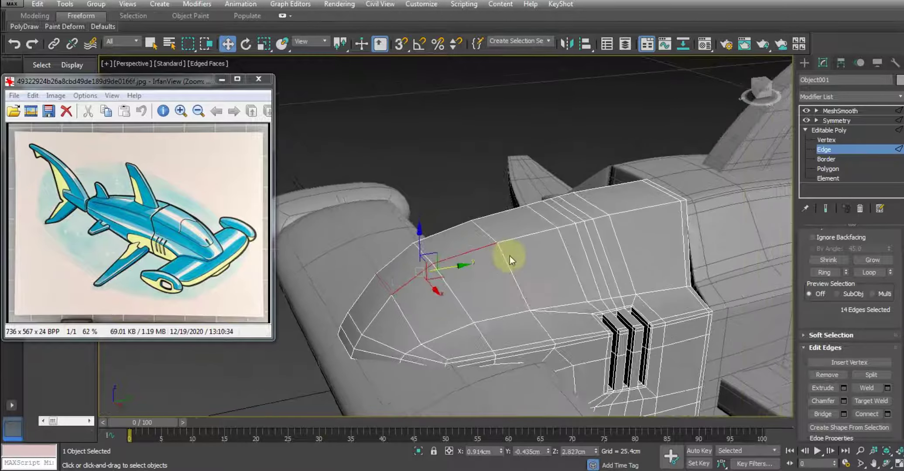
{"action": "left_click", "coordinate": [534, 234], "text": "ctrl"}
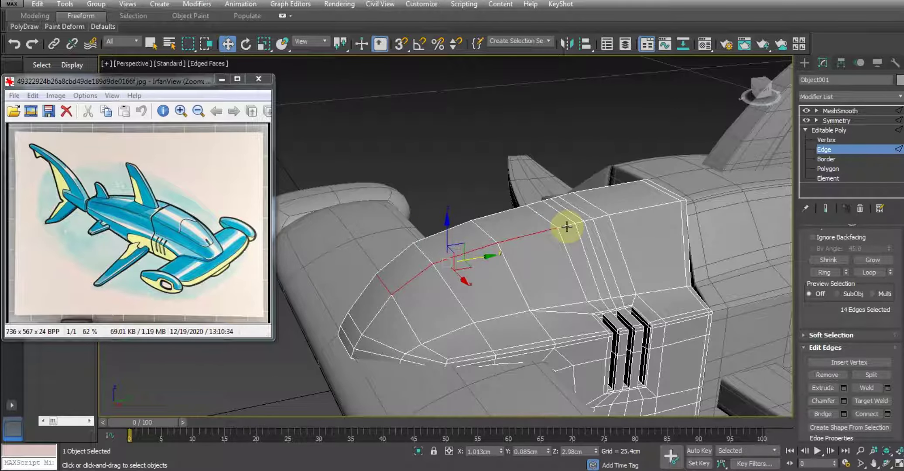
{"action": "left_click", "coordinate": [567, 227], "text": "ctrl"}
Inspect the 14-edge ridge selection in wireframe and shaded views around the head.
{"action": "middle_click_drag", "start_coordinate": [567, 229], "coordinate": [523, 231], "text": "alt"}
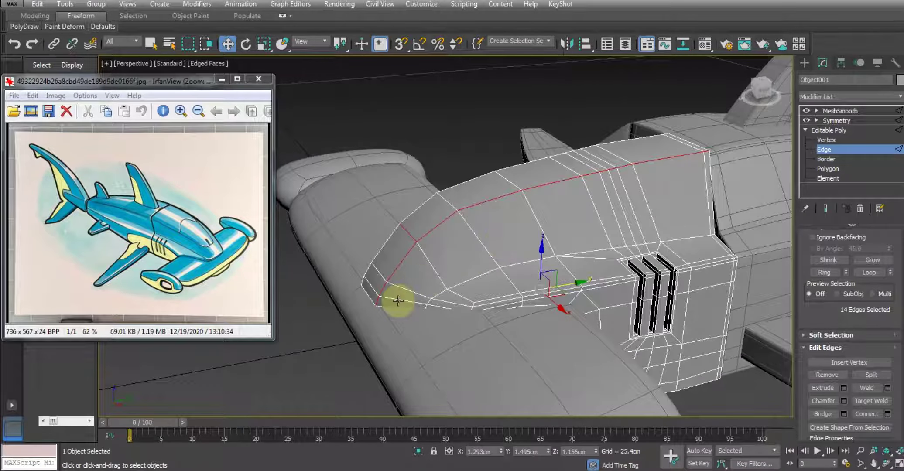
{"action": "middle_click_drag", "start_coordinate": [398, 300], "coordinate": [386, 297], "text": "alt"}
{"action": "scroll", "coordinate": [375, 285], "scroll_direction": "up", "scroll_amount": 2}
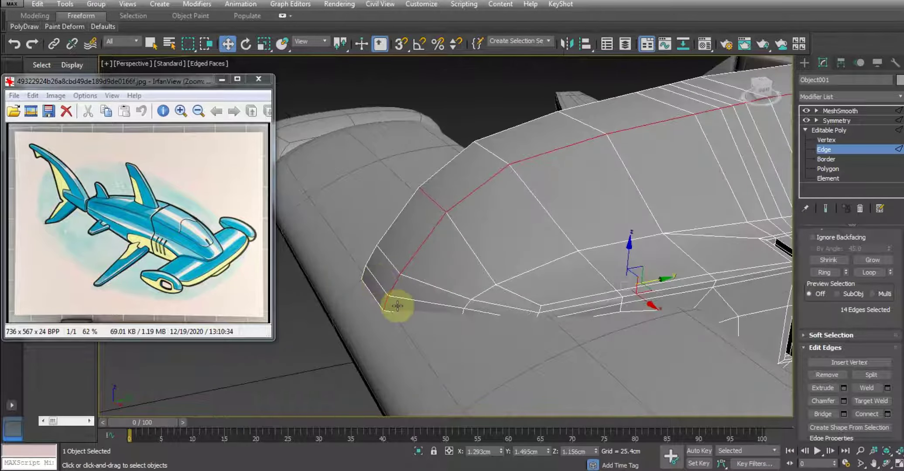
{"action": "key", "text": "F3"}
{"action": "scroll", "coordinate": [422, 307], "scroll_direction": "down", "scroll_amount": 3}
{"action": "scroll", "coordinate": [406, 297], "scroll_direction": "down", "scroll_amount": 2}
{"action": "mouse_move", "coordinate": [406, 297]}
{"action": "middle_mouse_down", "text": "alt"}
{"action": "mouse_move", "coordinate": [495, 288]}
{"action": "mouse_move", "coordinate": [591, 308]}
{"action": "mouse_move", "coordinate": [571, 303]}
{"action": "mouse_move", "coordinate": [541, 319]}
{"action": "mouse_move", "coordinate": [520, 301]}
{"action": "mouse_move", "coordinate": [505, 358]}
{"action": "mouse_move", "coordinate": [519, 314]}
{"action": "mouse_move", "coordinate": [616, 298]}
{"action": "mouse_move", "coordinate": [611, 343]}
{"action": "mouse_move", "coordinate": [617, 307]}
{"action": "mouse_move", "coordinate": [414, 305]}
{"action": "mouse_move", "coordinate": [380, 226]}
{"action": "middle_mouse_up", "text": "alt"}
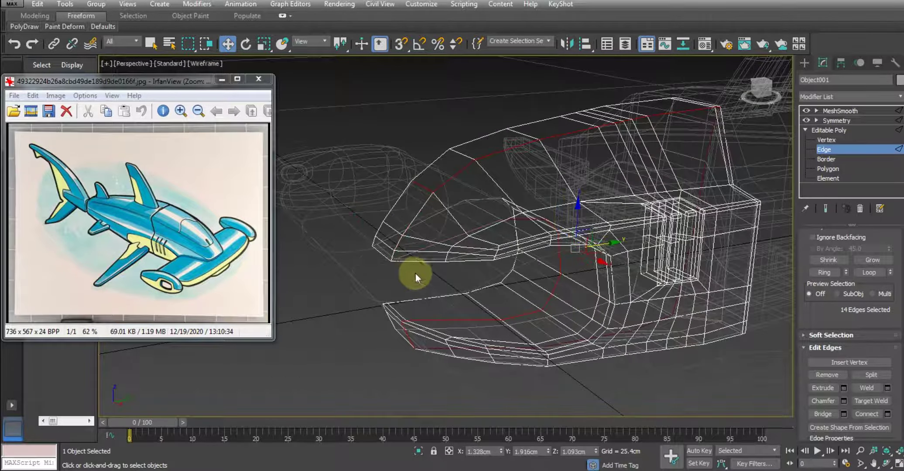
{"action": "scroll", "coordinate": [415, 273], "scroll_direction": "up", "scroll_amount": 2}
{"action": "scroll", "coordinate": [454, 256], "scroll_direction": "up", "scroll_amount": 2}
{"action": "scroll", "coordinate": [470, 262], "scroll_direction": "up", "scroll_amount": 2}
{"action": "mouse_move", "coordinate": [465, 248]}
{"action": "middle_mouse_down", "text": "alt"}
{"action": "mouse_move", "coordinate": [440, 244]}
{"action": "mouse_move", "coordinate": [448, 254]}
{"action": "middle_mouse_up", "text": "alt"}
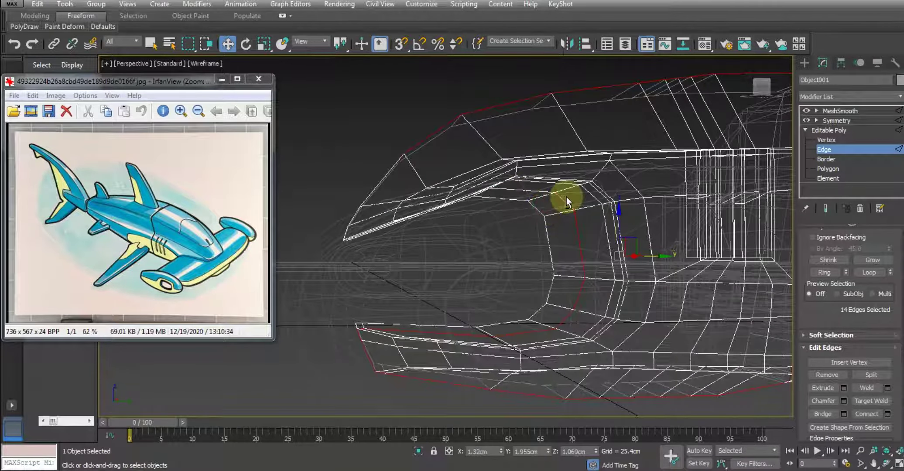
{"action": "mouse_move", "coordinate": [566, 197]}
{"action": "middle_mouse_down", "text": "alt"}
{"action": "mouse_move", "coordinate": [545, 248]}
{"action": "mouse_move", "coordinate": [558, 286]}
{"action": "middle_mouse_up", "text": "alt"}
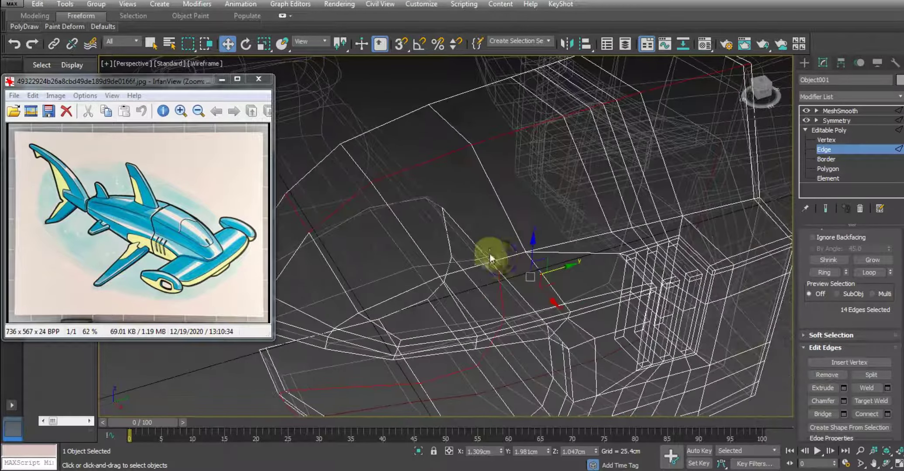
{"action": "scroll", "coordinate": [488, 257], "scroll_direction": "down", "scroll_amount": 5}
{"action": "key", "text": "F3"}
{"action": "scroll", "coordinate": [497, 252], "scroll_direction": "up", "scroll_amount": 2}
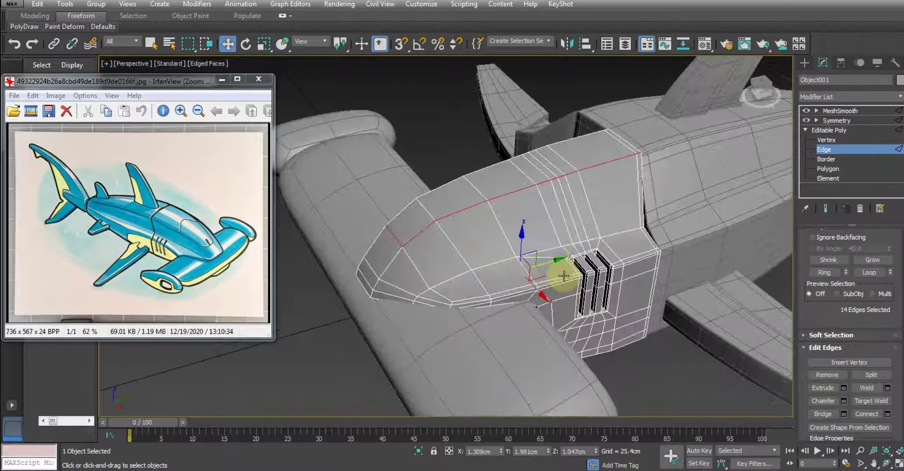
{"action": "mouse_move", "coordinate": [497, 252]}
{"action": "middle_mouse_down", "text": "alt"}
{"action": "mouse_move", "coordinate": [493, 279]}
{"action": "mouse_move", "coordinate": [501, 266]}
{"action": "middle_mouse_up", "text": "alt"}
{"action": "scroll", "coordinate": [501, 265], "scroll_direction": "up", "scroll_amount": 2}
Chamfer the head-ridge edges by 0.05cm.
{"action": "scroll", "coordinate": [501, 265], "scroll_direction": "up", "scroll_amount": 2}
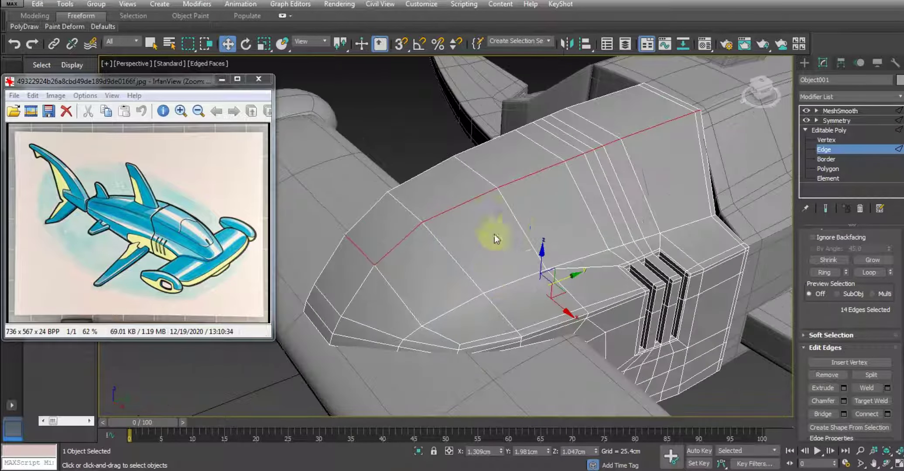
{"action": "right_click", "coordinate": [510, 220]}
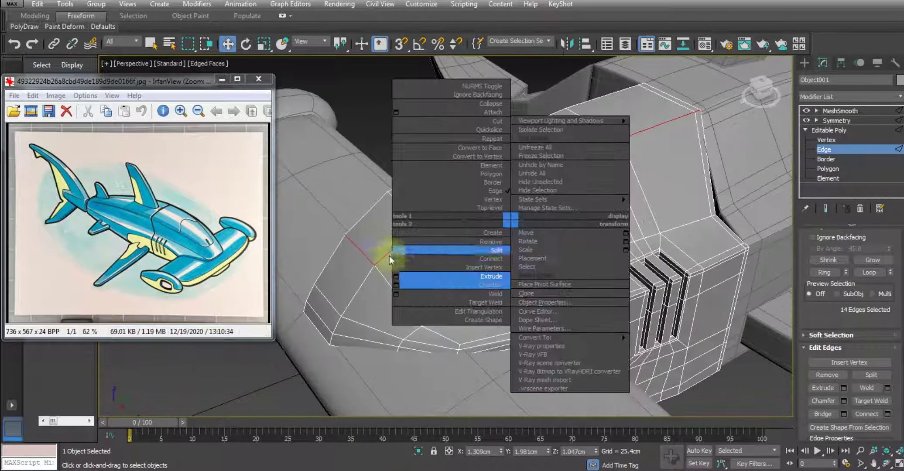
{"action": "left_click", "coordinate": [396, 285]}
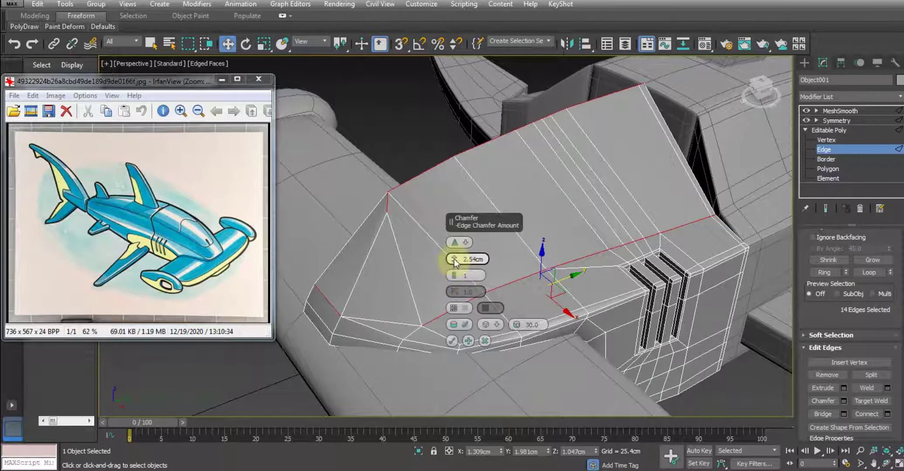
{"action": "left_click_drag", "start_coordinate": [456, 261], "coordinate": [455, 260]}
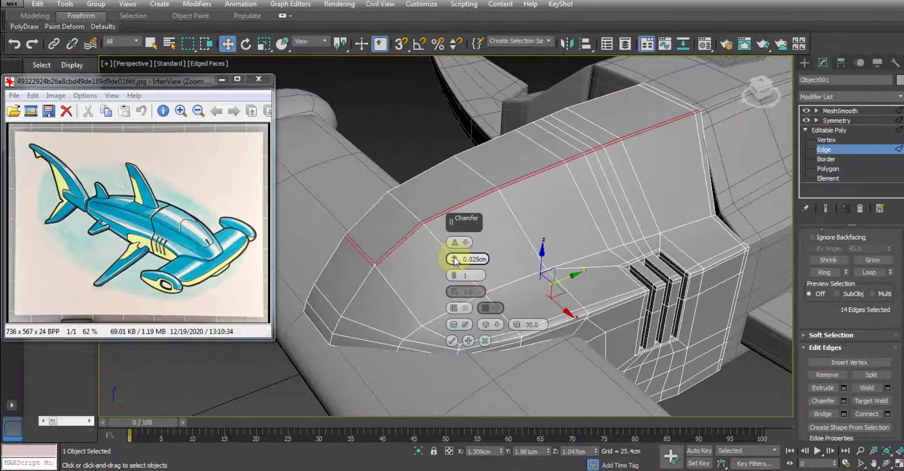
{"action": "left_click", "coordinate": [455, 257]}
{"action": "left_click", "coordinate": [452, 341]}
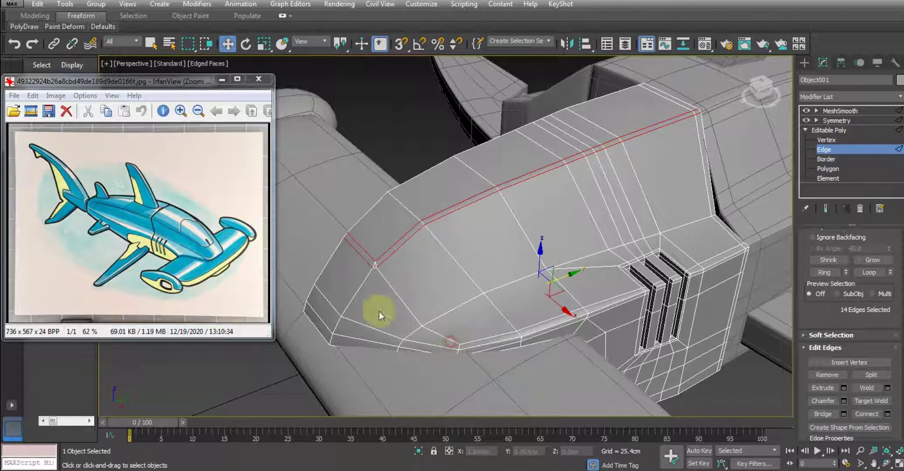
{"action": "scroll", "coordinate": [377, 285], "scroll_direction": "up", "scroll_amount": 2}
{"action": "scroll", "coordinate": [380, 279], "scroll_direction": "up", "scroll_amount": 4}
{"action": "scroll", "coordinate": [406, 284], "scroll_direction": "up", "scroll_amount": 2}
At Vertex level, tidy the corner vertices at the groove's end.
{"action": "key", "text": "1"}
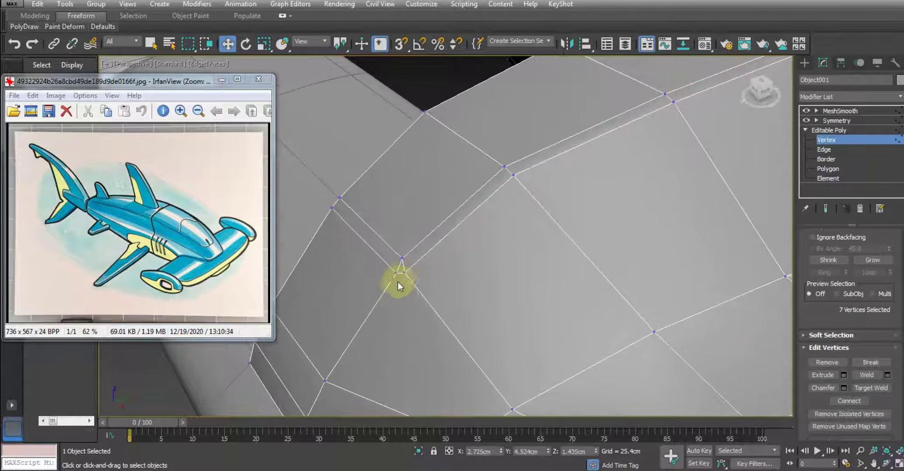
{"action": "right_click", "coordinate": [451, 270]}
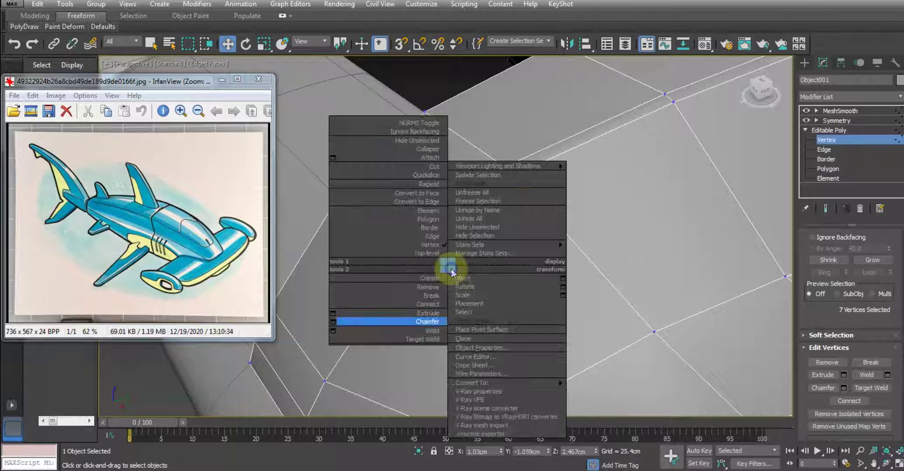
{"action": "left_click", "coordinate": [420, 319]}
{"action": "left_click", "coordinate": [834, 169]}
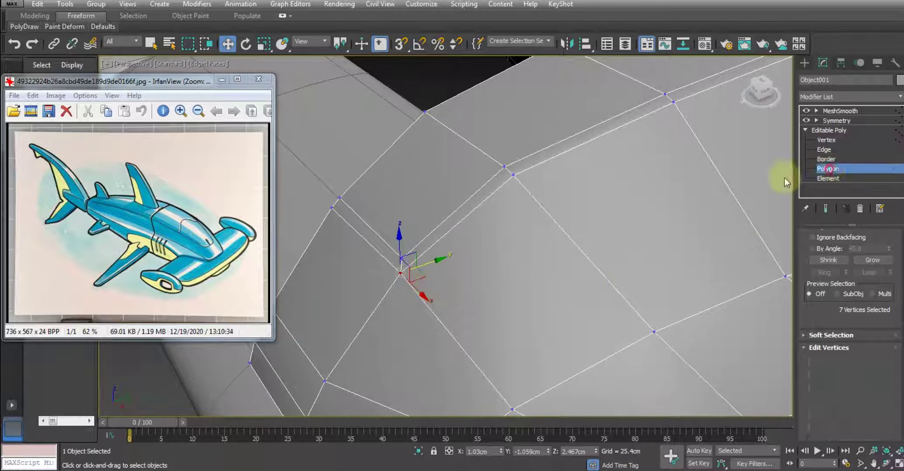
Select the full face loop inside the chamfered head line with Loop (Alt+L).
{"action": "left_click", "coordinate": [436, 243]}
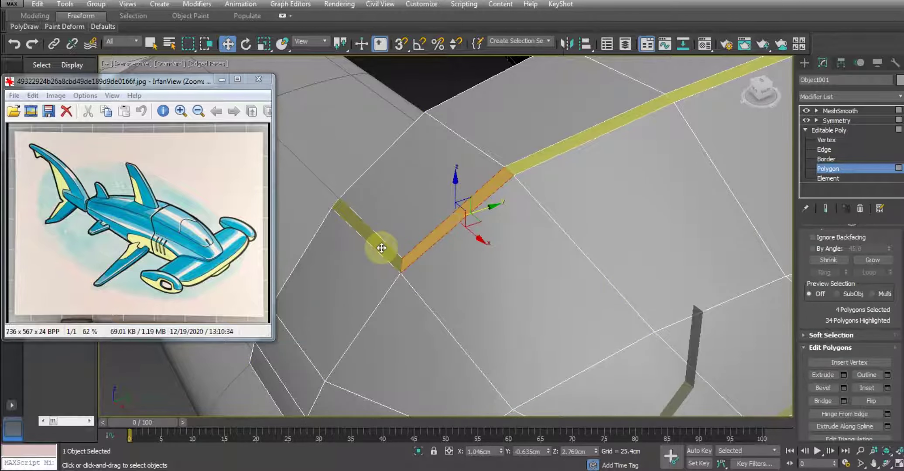
{"action": "mouse_move", "coordinate": [382, 248]}
{"action": "middle_mouse_down", "text": "alt"}
{"action": "mouse_move", "coordinate": [470, 262]}
{"action": "mouse_move", "coordinate": [449, 171]}
{"action": "mouse_move", "coordinate": [549, 238]}
{"action": "middle_mouse_up", "text": "alt"}
{"action": "scroll", "coordinate": [495, 265], "scroll_direction": "down", "scroll_amount": 5}
{"action": "key", "text": "alt+l"}
{"action": "scroll", "coordinate": [489, 245], "scroll_direction": "up", "scroll_amount": 3}
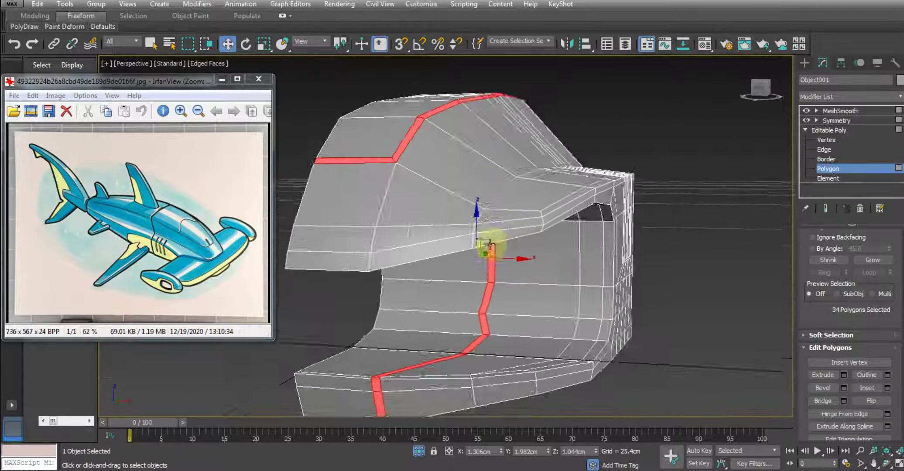
{"action": "mouse_move", "coordinate": [490, 246]}
{"action": "middle_mouse_down", "text": "alt"}
{"action": "mouse_move", "coordinate": [535, 232]}
{"action": "mouse_move", "coordinate": [485, 238]}
{"action": "mouse_move", "coordinate": [565, 222]}
{"action": "middle_mouse_up", "text": "alt"}
Extrude the loop -0.05cm along local normals and preview it with MeshSmooth.
{"action": "right_click", "coordinate": [560, 221]}
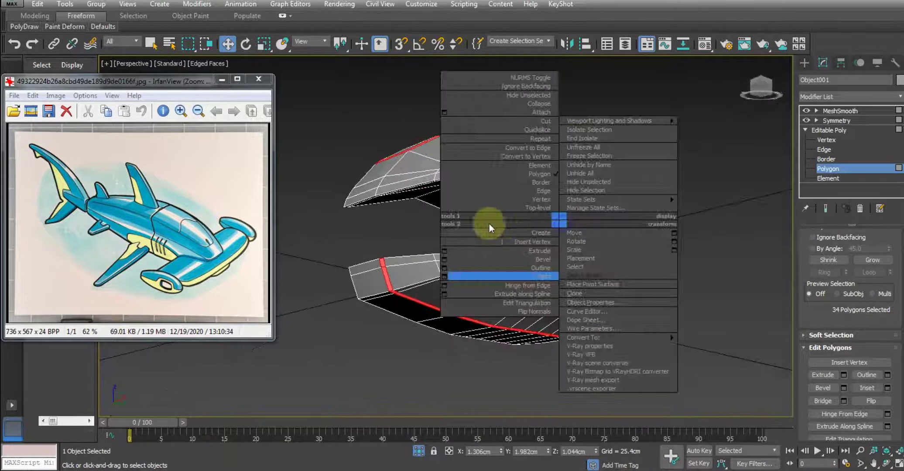
{"action": "left_click", "coordinate": [449, 248]}
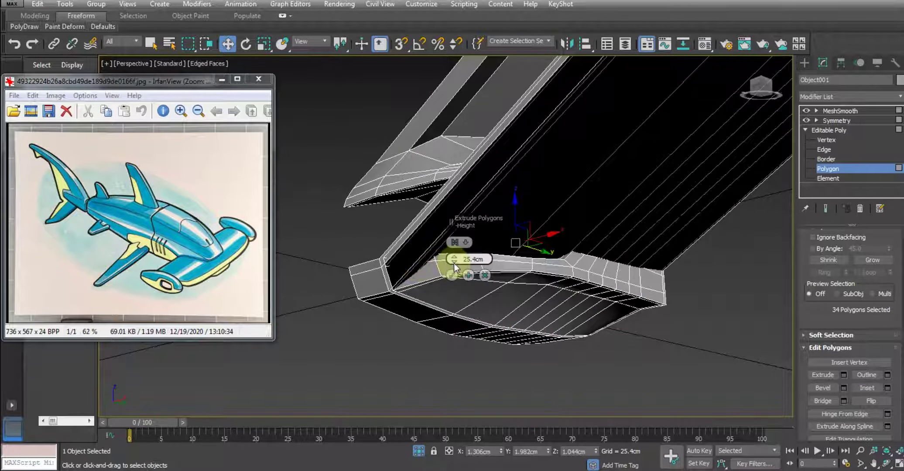
{"action": "right_click", "coordinate": [454, 264]}
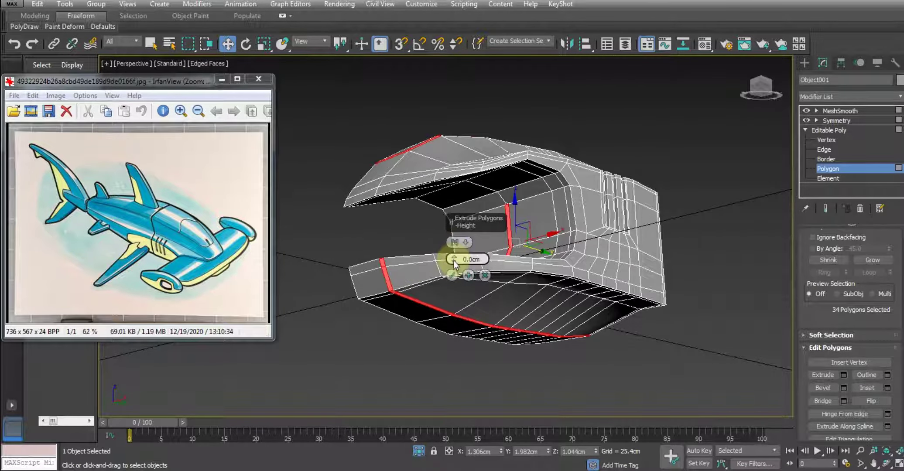
{"action": "left_click_drag", "start_coordinate": [454, 260], "coordinate": [453, 262]}
{"action": "left_click", "coordinate": [453, 262]}
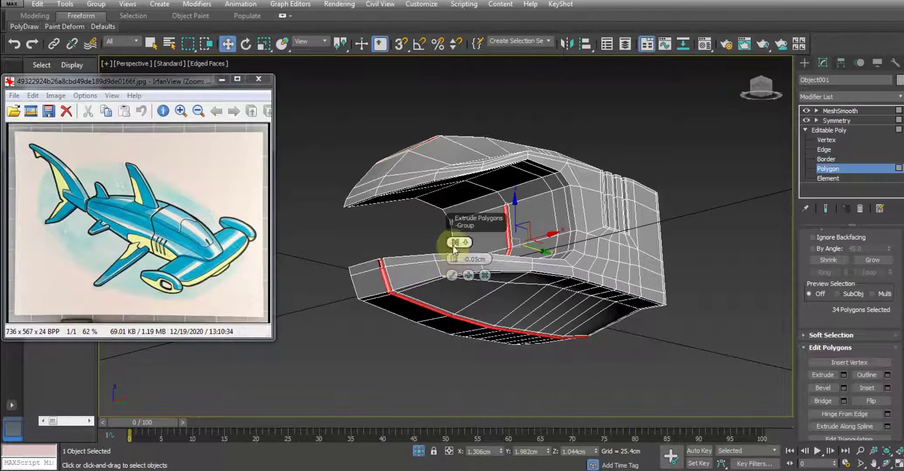
{"action": "left_click", "coordinate": [454, 243]}
{"action": "mouse_move", "coordinate": [400, 307]}
{"action": "middle_mouse_down", "text": "alt"}
{"action": "mouse_move", "coordinate": [417, 313]}
{"action": "mouse_move", "coordinate": [466, 268]}
{"action": "middle_mouse_up", "text": "alt"}
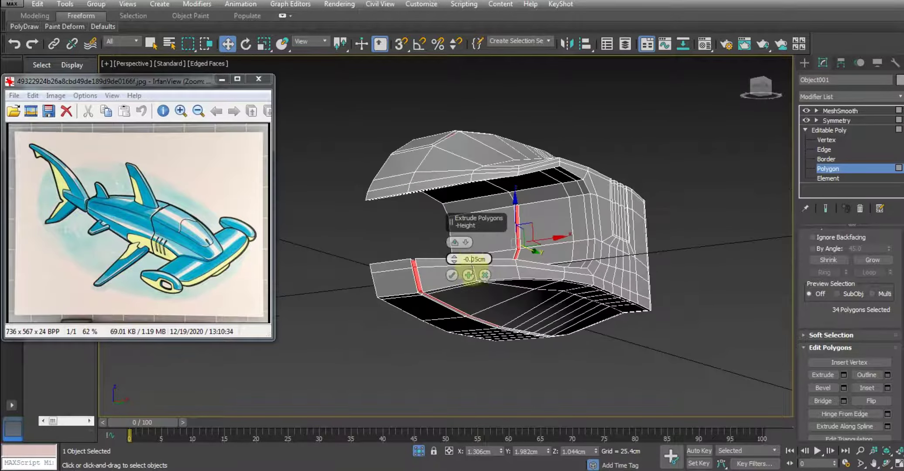
{"action": "middle_click_drag", "start_coordinate": [517, 229], "coordinate": [529, 249], "text": "alt"}
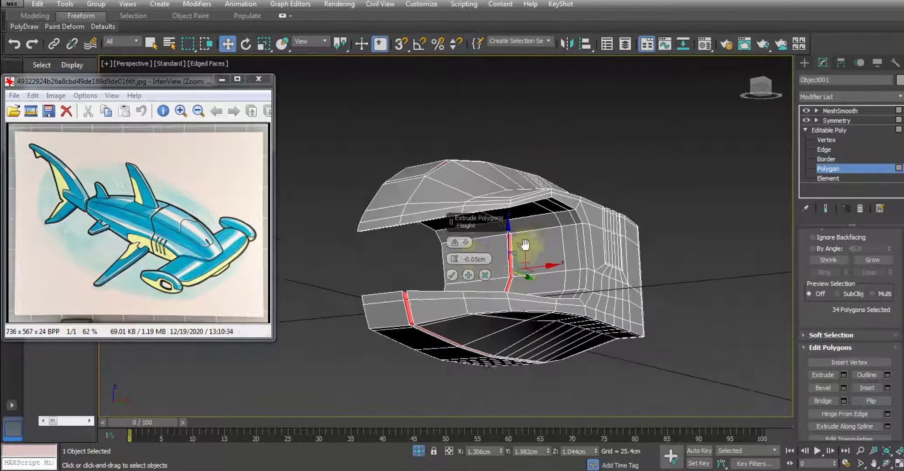
{"action": "left_click", "coordinate": [451, 275]}
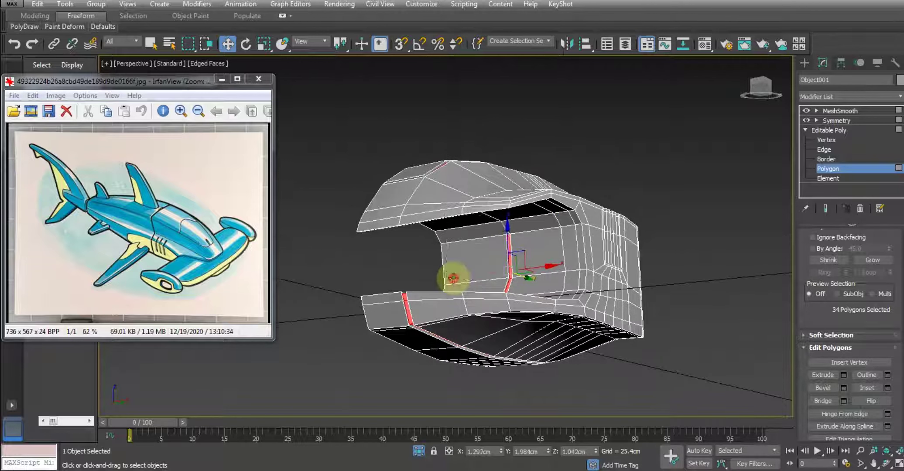
{"action": "left_click", "coordinate": [828, 131]}
{"action": "left_click", "coordinate": [840, 111]}
{"action": "scroll", "coordinate": [528, 246], "scroll_direction": "up", "scroll_amount": 3}
Switch to default shading and orbit around the smoothed head.
{"action": "scroll", "coordinate": [509, 250], "scroll_direction": "up", "scroll_amount": 3}
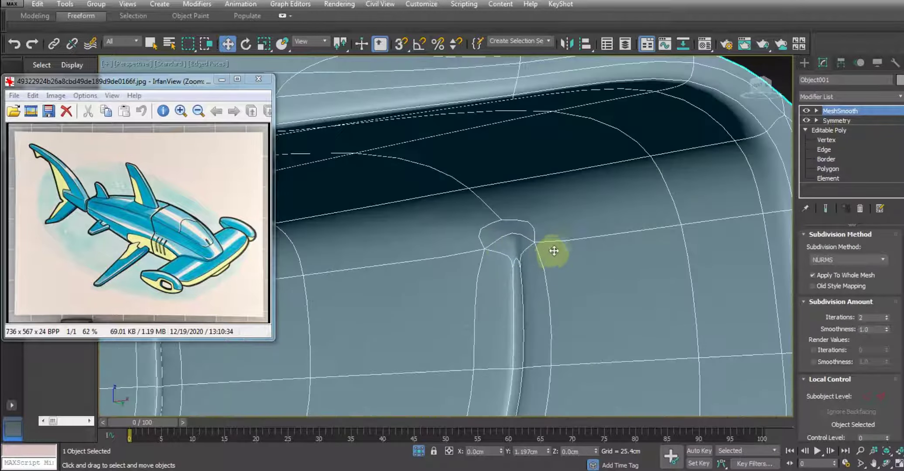
{"action": "scroll", "coordinate": [554, 250], "scroll_direction": "down", "scroll_amount": 3}
{"action": "scroll", "coordinate": [529, 256], "scroll_direction": "down", "scroll_amount": 5}
{"action": "middle_click_drag", "start_coordinate": [642, 292], "coordinate": [487, 321], "text": "alt"}
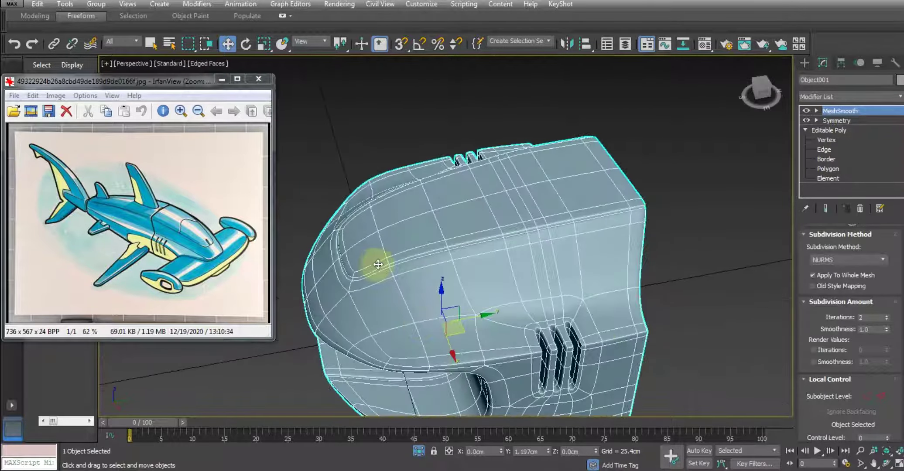
{"action": "key", "text": "F4"}
{"action": "mouse_move", "coordinate": [390, 277]}
{"action": "middle_mouse_down", "text": "alt"}
{"action": "mouse_move", "coordinate": [508, 268]}
{"action": "mouse_move", "coordinate": [504, 230]}
{"action": "mouse_move", "coordinate": [468, 242]}
{"action": "middle_mouse_up", "text": "alt"}
Restore the rest of the shark and inspect the smoothed head grooves from several angles.
{"action": "left_click", "coordinate": [418, 451]}
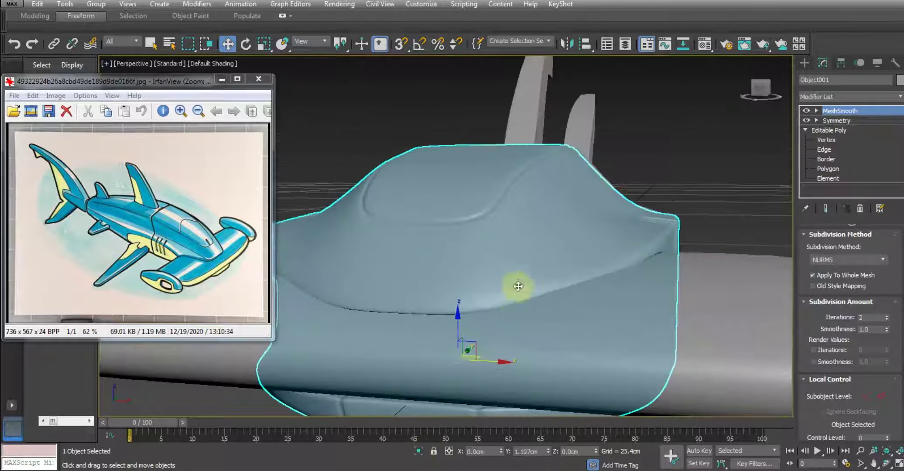
{"action": "mouse_move", "coordinate": [519, 286]}
{"action": "middle_mouse_down", "text": "alt"}
{"action": "mouse_move", "coordinate": [508, 383]}
{"action": "mouse_move", "coordinate": [519, 272]}
{"action": "mouse_move", "coordinate": [490, 286]}
{"action": "mouse_move", "coordinate": [529, 266]}
{"action": "mouse_move", "coordinate": [490, 275]}
{"action": "mouse_move", "coordinate": [462, 265]}
{"action": "mouse_move", "coordinate": [520, 230]}
{"action": "mouse_move", "coordinate": [549, 254]}
{"action": "middle_mouse_up", "text": "alt"}
{"action": "scroll", "coordinate": [476, 266], "scroll_direction": "up", "scroll_amount": 3}
{"action": "middle_click_drag", "start_coordinate": [476, 267], "coordinate": [502, 267], "text": "alt"}
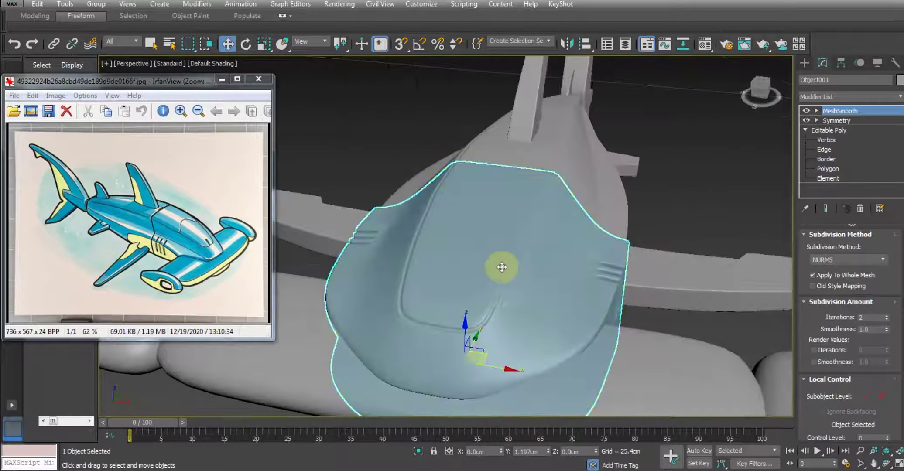
{"action": "middle_click_drag", "start_coordinate": [571, 258], "coordinate": [600, 303], "text": "alt"}
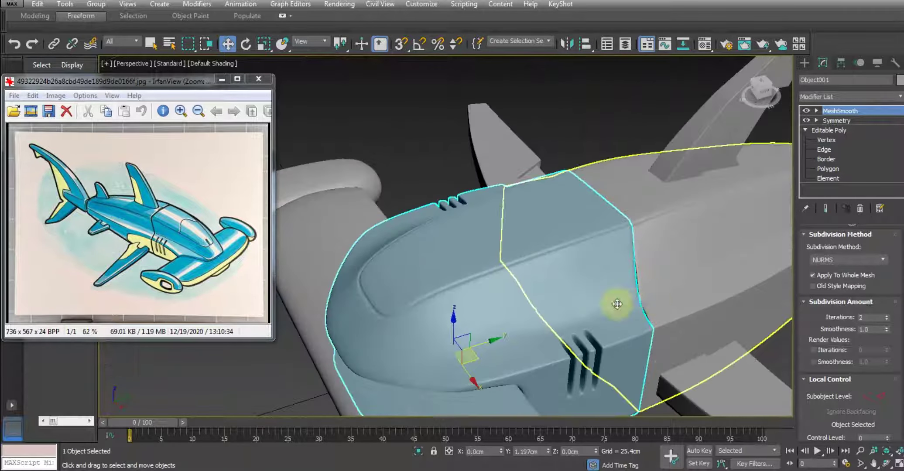
{"action": "middle_click_drag", "start_coordinate": [409, 330], "coordinate": [464, 345], "text": "alt"}
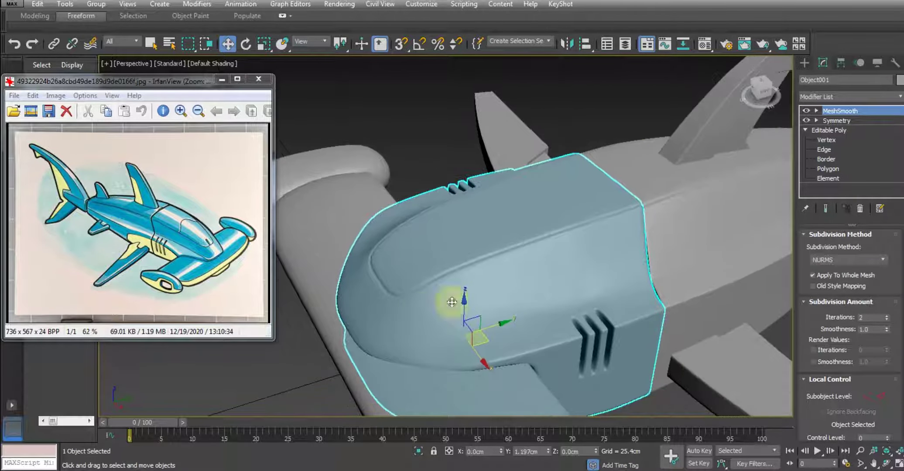
{"action": "left_click", "coordinate": [824, 151]}
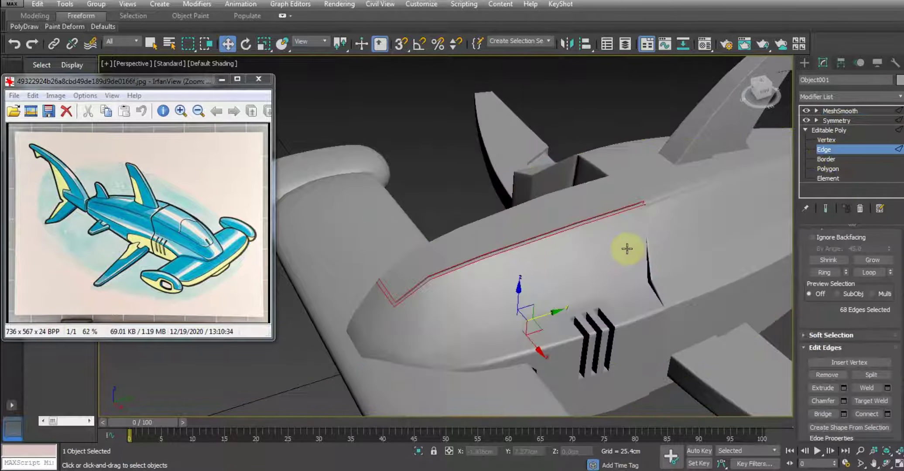
Show edged faces and select the lower side edge loop, adding an extra edge.
{"action": "key", "text": "F4"}
{"action": "scroll", "coordinate": [625, 271], "scroll_direction": "up", "scroll_amount": 2}
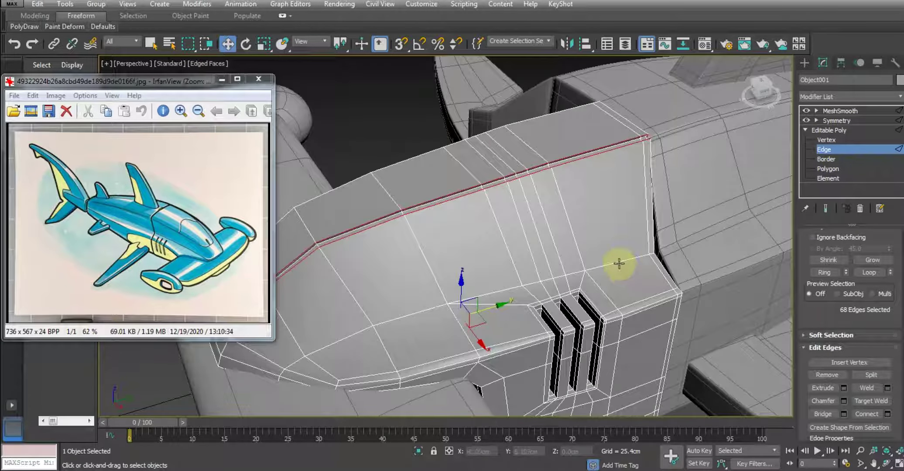
{"action": "double_click", "coordinate": [619, 264]}
{"action": "middle_click_drag", "start_coordinate": [621, 262], "coordinate": [543, 254], "text": "alt"}
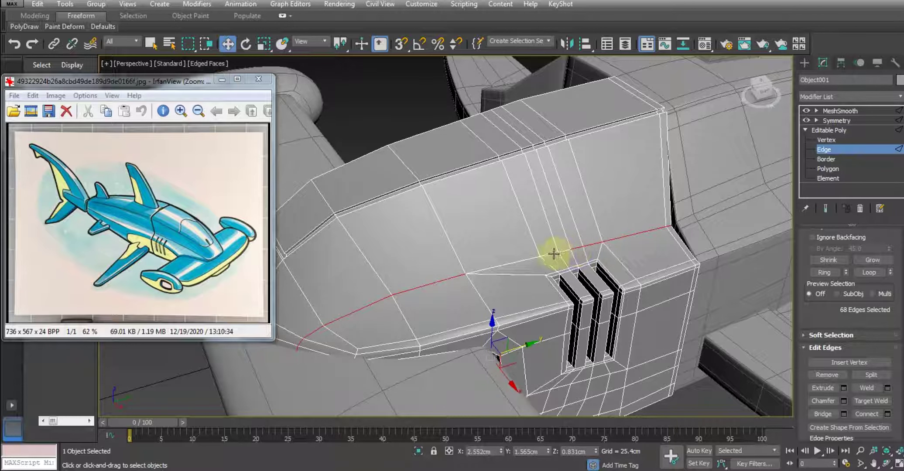
{"action": "left_click", "coordinate": [515, 264], "text": "ctrl"}
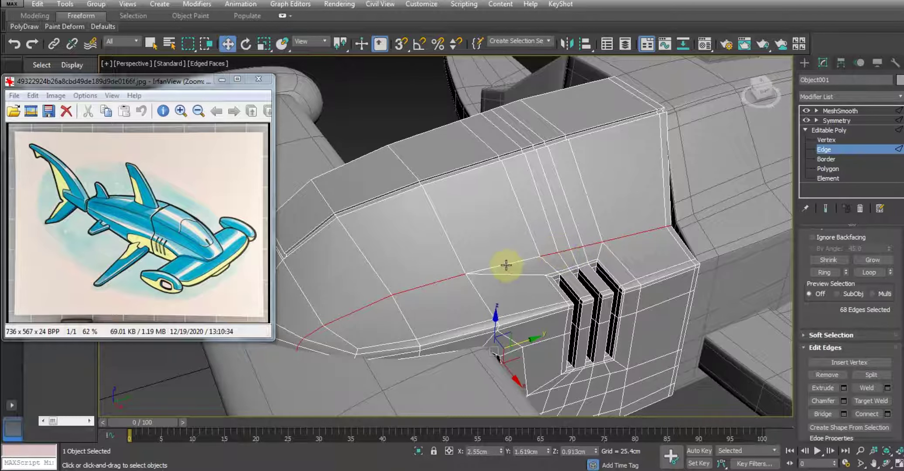
{"action": "scroll", "coordinate": [506, 265], "scroll_direction": "down", "scroll_amount": 2}
{"action": "scroll", "coordinate": [523, 238], "scroll_direction": "down", "scroll_amount": 3}
{"action": "scroll", "coordinate": [524, 244], "scroll_direction": "down", "scroll_amount": 1}
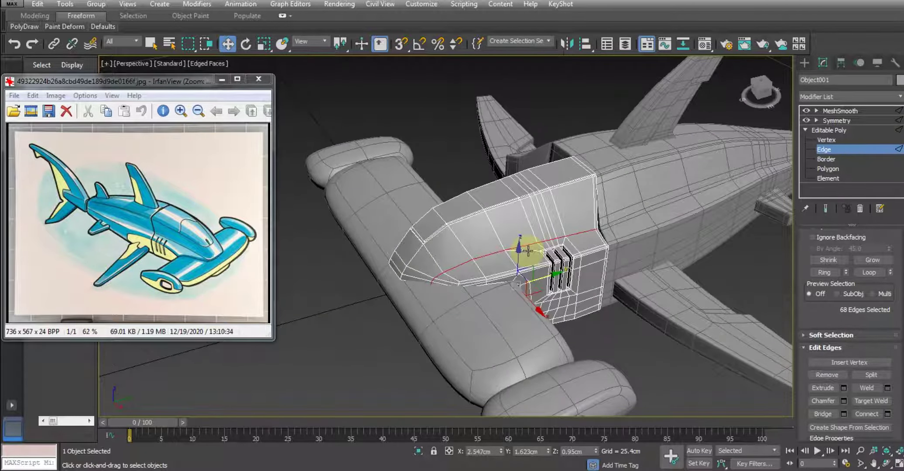
{"action": "scroll", "coordinate": [541, 256], "scroll_direction": "up", "scroll_amount": 3}
{"action": "scroll", "coordinate": [542, 256], "scroll_direction": "up", "scroll_amount": 2}
Orbit around the head to inspect the gill cavity, front opening and top opening.
{"action": "mouse_move", "coordinate": [541, 256]}
{"action": "middle_mouse_down", "text": "alt"}
{"action": "mouse_move", "coordinate": [515, 297]}
{"action": "mouse_move", "coordinate": [550, 279]}
{"action": "mouse_move", "coordinate": [470, 209]}
{"action": "middle_mouse_up", "text": "alt"}
{"action": "mouse_move", "coordinate": [577, 250]}
{"action": "middle_mouse_down", "text": "alt"}
{"action": "mouse_move", "coordinate": [571, 313]}
{"action": "mouse_move", "coordinate": [547, 262]}
{"action": "mouse_move", "coordinate": [581, 250]}
{"action": "mouse_move", "coordinate": [593, 271]}
{"action": "mouse_move", "coordinate": [579, 270]}
{"action": "middle_mouse_up", "text": "alt"}
{"action": "scroll", "coordinate": [551, 264], "scroll_direction": "up", "scroll_amount": 3}
{"action": "scroll", "coordinate": [559, 261], "scroll_direction": "down", "scroll_amount": 3}
{"action": "scroll", "coordinate": [585, 272], "scroll_direction": "down", "scroll_amount": 3}
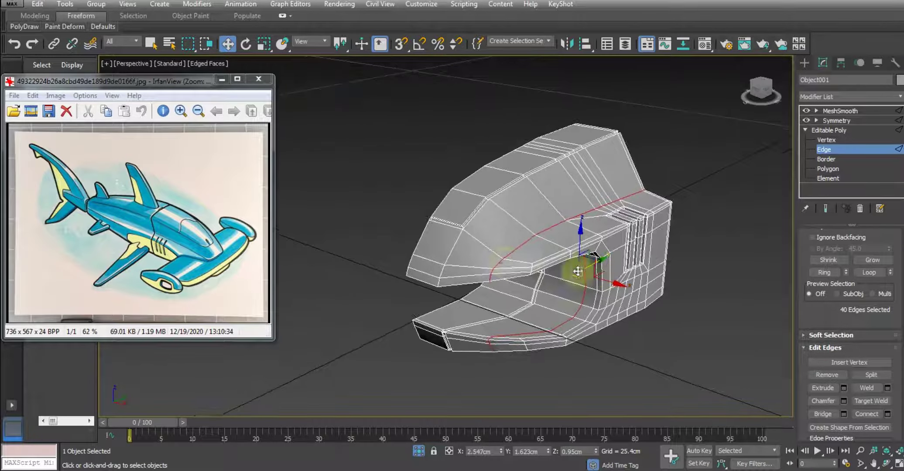
{"action": "middle_click_drag", "start_coordinate": [508, 267], "coordinate": [507, 269], "text": "alt"}
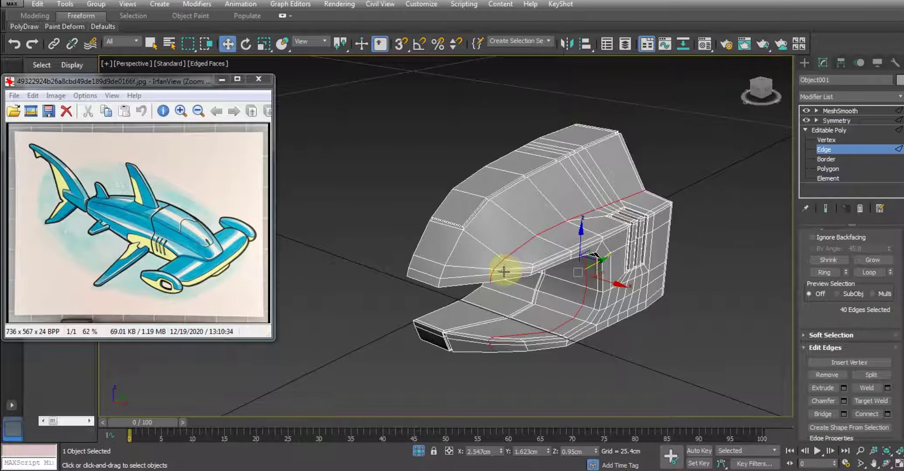
{"action": "mouse_move", "coordinate": [568, 300]}
{"action": "middle_mouse_down", "text": "alt"}
{"action": "mouse_move", "coordinate": [513, 238]}
{"action": "mouse_move", "coordinate": [456, 288]}
{"action": "mouse_move", "coordinate": [529, 258]}
{"action": "mouse_move", "coordinate": [573, 253]}
{"action": "mouse_move", "coordinate": [585, 272]}
{"action": "mouse_move", "coordinate": [573, 256]}
{"action": "mouse_move", "coordinate": [493, 281]}
{"action": "mouse_move", "coordinate": [468, 243]}
{"action": "middle_mouse_up", "text": "alt"}
{"action": "scroll", "coordinate": [468, 244], "scroll_direction": "up", "scroll_amount": 2}
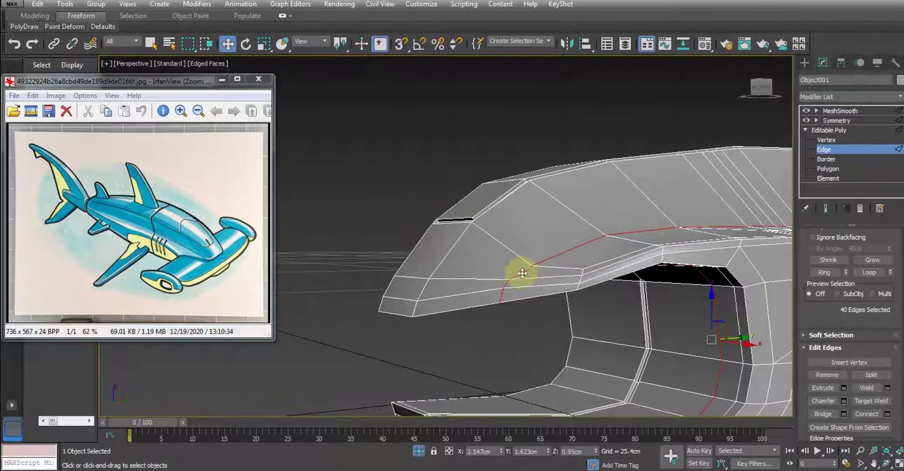
{"action": "scroll", "coordinate": [520, 270], "scroll_direction": "up", "scroll_amount": 2}
{"action": "middle_click_drag", "start_coordinate": [488, 282], "coordinate": [449, 271], "text": "alt"}
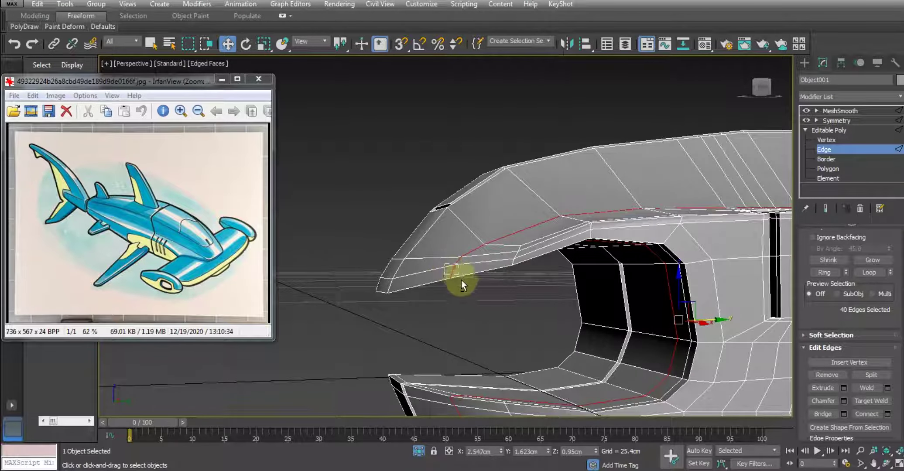
{"action": "mouse_move", "coordinate": [492, 310]}
{"action": "middle_mouse_down", "text": "alt"}
{"action": "mouse_move", "coordinate": [501, 280]}
{"action": "mouse_move", "coordinate": [526, 282]}
{"action": "middle_mouse_up", "text": "alt"}
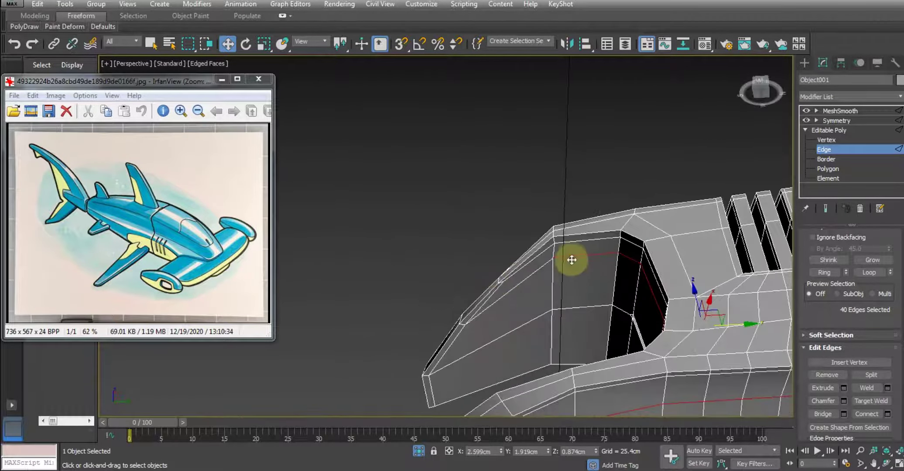
{"action": "middle_click_drag", "start_coordinate": [569, 262], "coordinate": [661, 284], "text": "alt"}
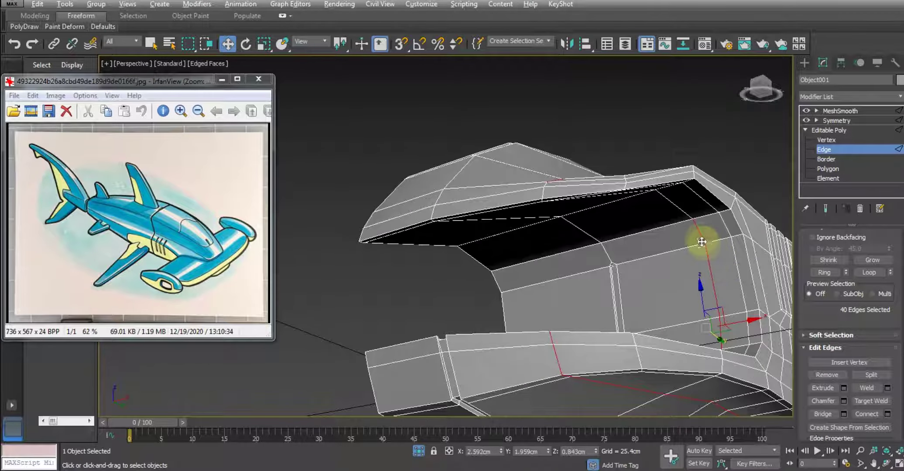
{"action": "mouse_move", "coordinate": [668, 246]}
{"action": "middle_mouse_down", "text": "alt"}
{"action": "mouse_move", "coordinate": [657, 284]}
{"action": "mouse_move", "coordinate": [569, 316]}
{"action": "middle_mouse_up", "text": "alt"}
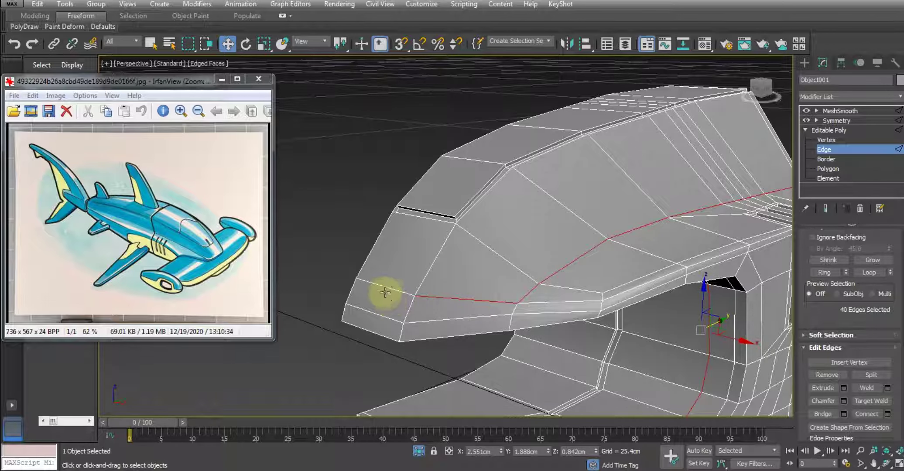
Swap the wrong horizontal edge for the lower one, leaving a 37-edge line, and isolate the hull.
{"action": "left_click", "coordinate": [504, 302], "text": "alt"}
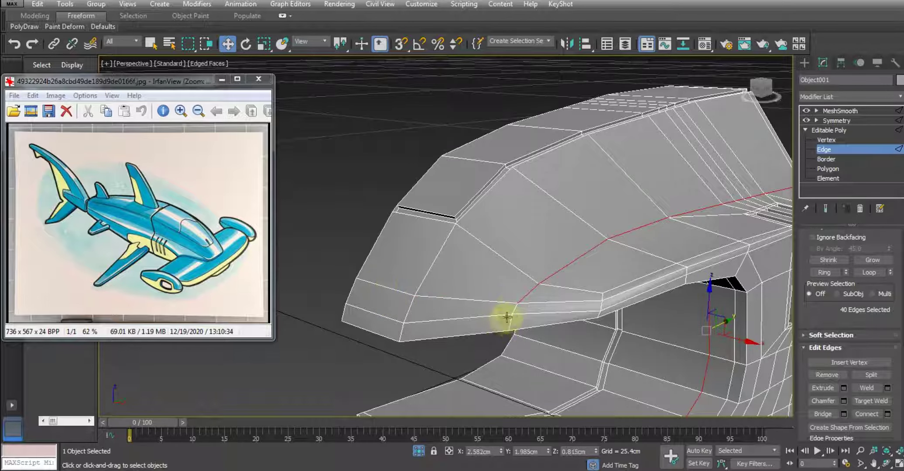
{"action": "left_click", "coordinate": [461, 319], "text": "ctrl"}
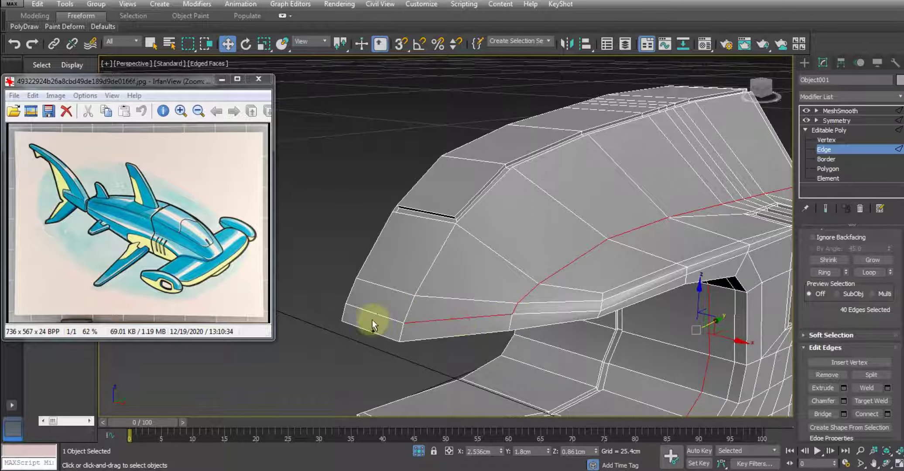
{"action": "scroll", "coordinate": [407, 304], "scroll_direction": "down", "scroll_amount": 5}
{"action": "middle_click_drag", "start_coordinate": [406, 304], "coordinate": [499, 337], "text": "alt"}
{"action": "scroll", "coordinate": [484, 307], "scroll_direction": "up", "scroll_amount": 3}
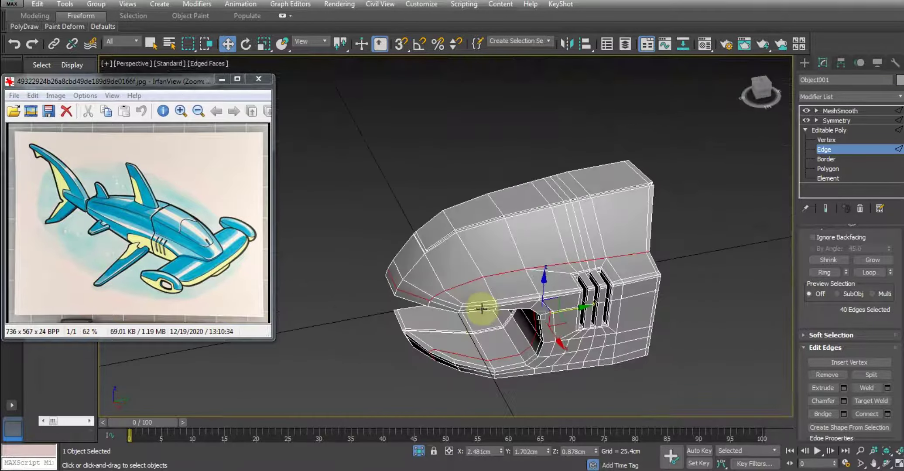
{"action": "scroll", "coordinate": [448, 314], "scroll_direction": "up", "scroll_amount": 2}
{"action": "scroll", "coordinate": [443, 314], "scroll_direction": "up", "scroll_amount": 3}
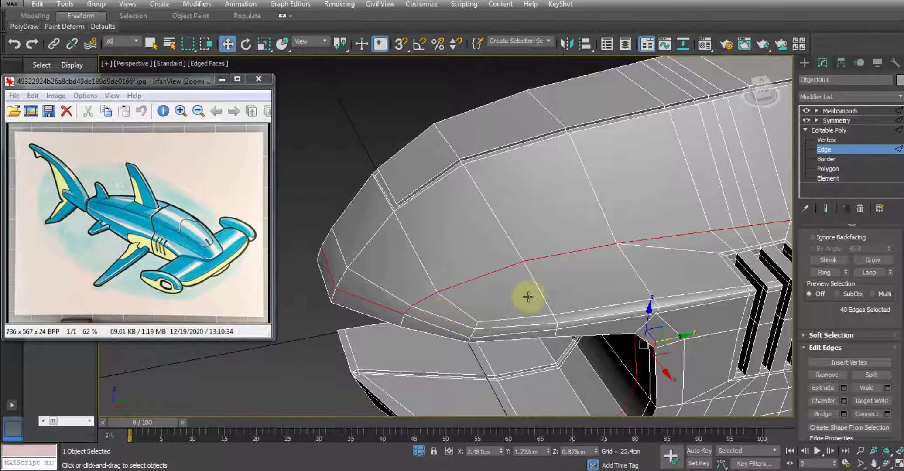
{"action": "scroll", "coordinate": [530, 296], "scroll_direction": "down", "scroll_amount": 2}
{"action": "scroll", "coordinate": [468, 375], "scroll_direction": "down", "scroll_amount": 4}
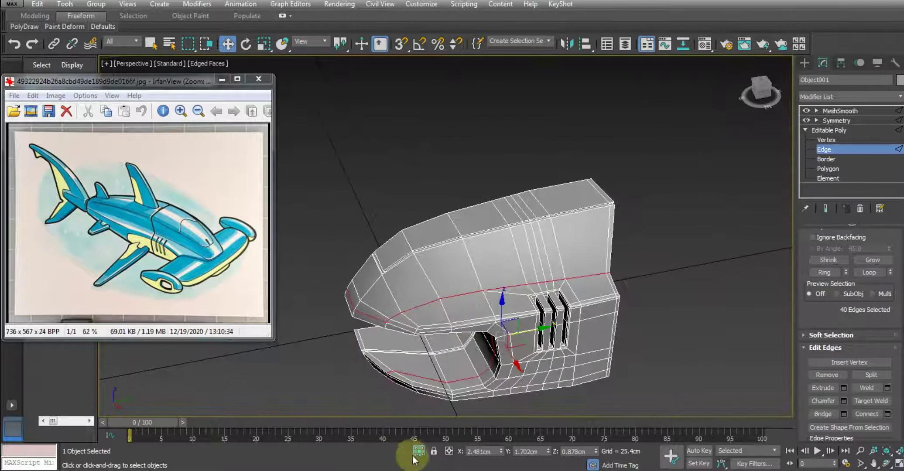
{"action": "scroll", "coordinate": [491, 378], "scroll_direction": "up", "scroll_amount": 5}
{"action": "middle_click_drag", "start_coordinate": [492, 378], "coordinate": [509, 309], "text": "alt"}
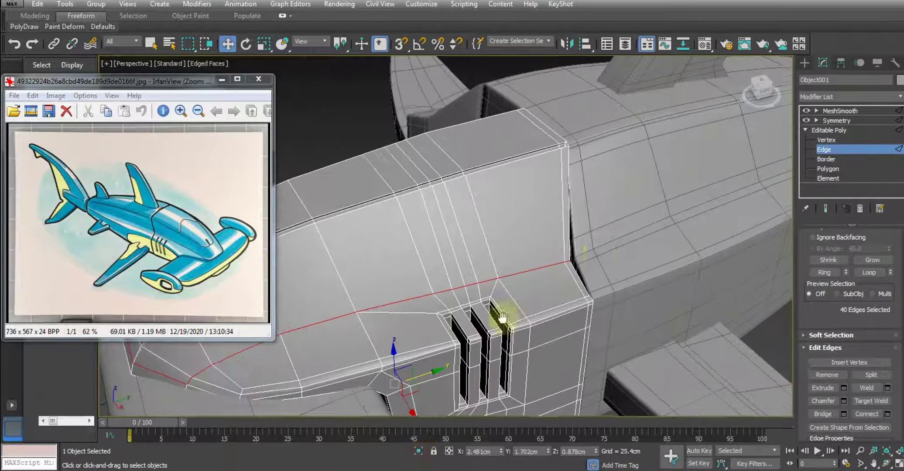
{"action": "left_click", "coordinate": [424, 450]}
Chamfer the side panel-line edges at 0.05cm with 2 segments, redoing it after an undo.
{"action": "middle_click_drag", "start_coordinate": [484, 273], "coordinate": [515, 239]}
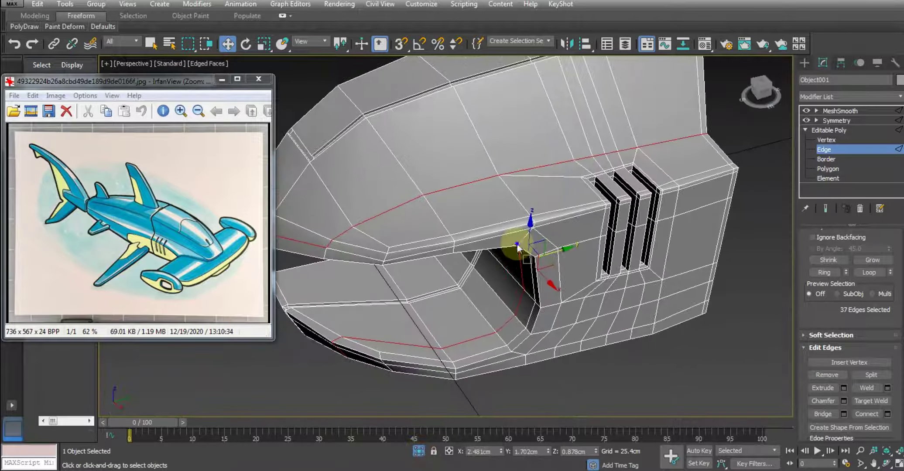
{"action": "right_click", "coordinate": [513, 240]}
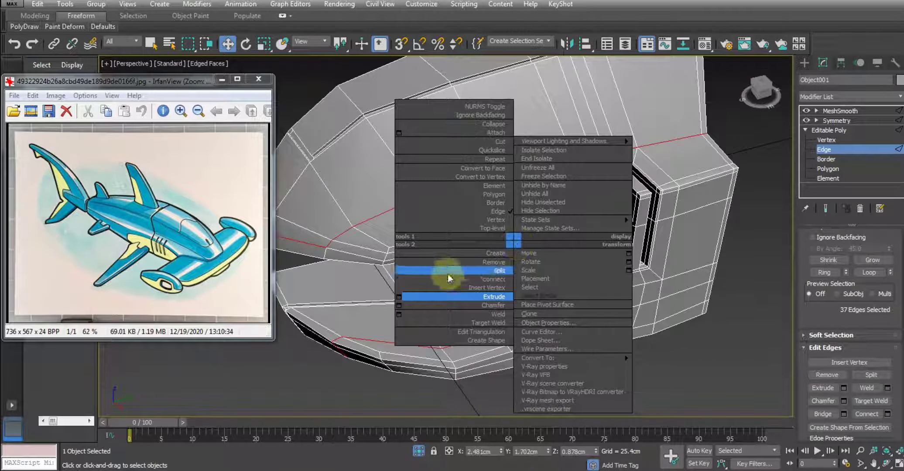
{"action": "left_click", "coordinate": [403, 305]}
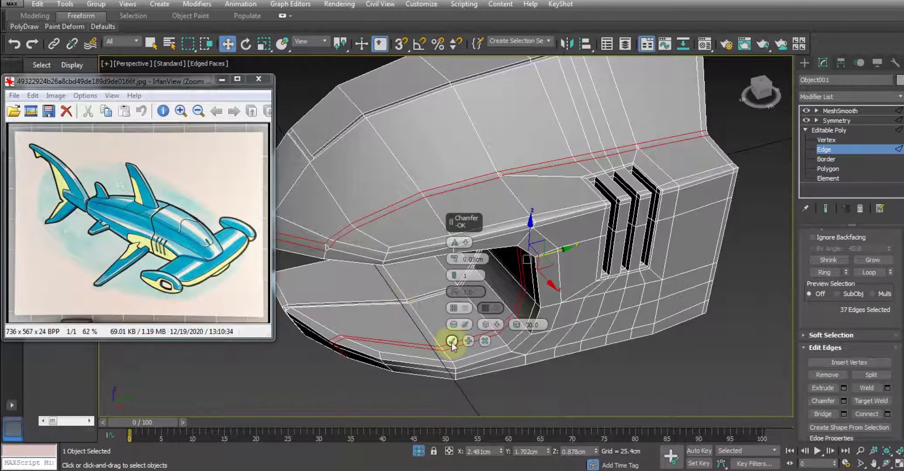
{"action": "left_click", "coordinate": [451, 342]}
{"action": "middle_click_drag", "start_coordinate": [398, 248], "coordinate": [522, 259]}
{"action": "key", "text": "ctrl+z"}
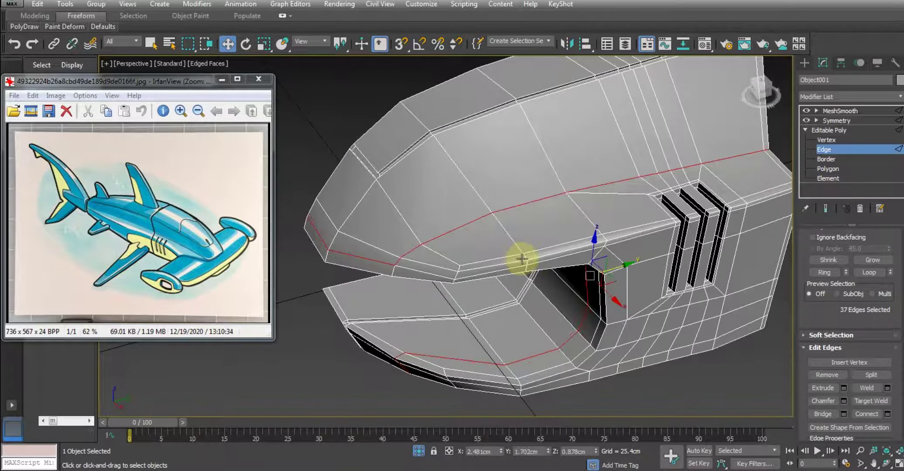
{"action": "right_click", "coordinate": [523, 247]}
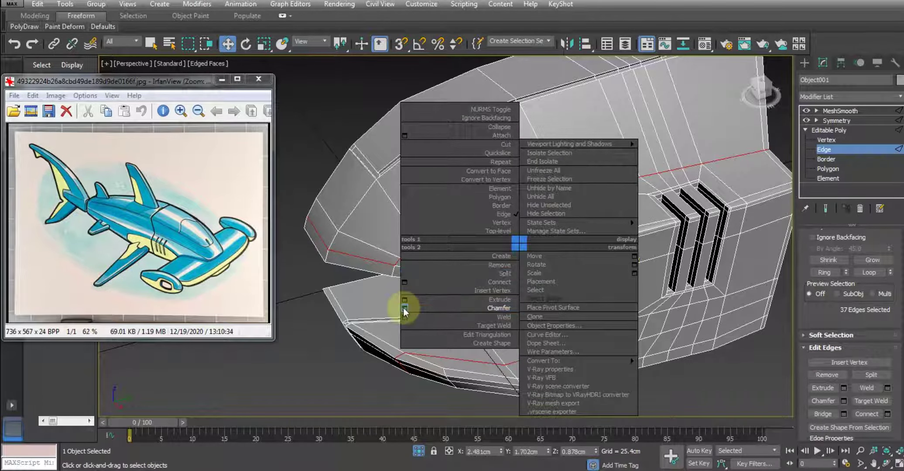
{"action": "left_click", "coordinate": [403, 308]}
{"action": "left_click_drag", "start_coordinate": [454, 278], "coordinate": [454, 273]}
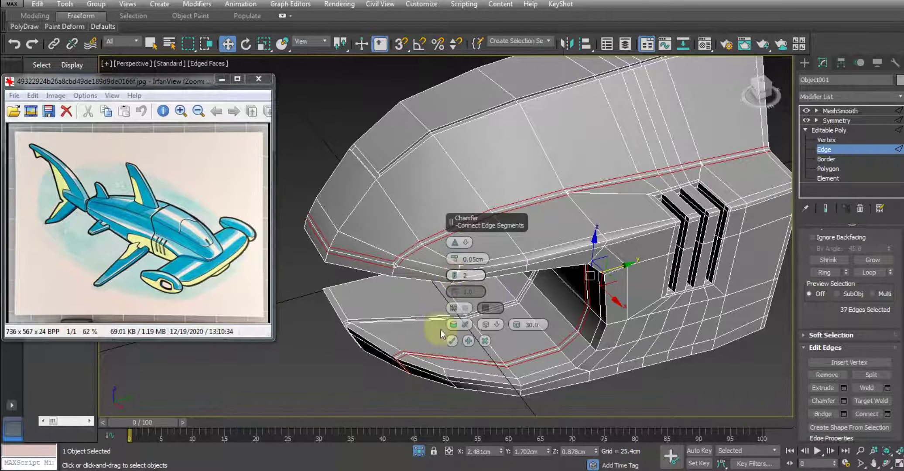
{"action": "left_click", "coordinate": [453, 341]}
{"action": "scroll", "coordinate": [432, 288], "scroll_direction": "up", "scroll_amount": 5}
In an orthographic view, weld the two stray vertices at the chamfer corner.
{"action": "scroll", "coordinate": [436, 284], "scroll_direction": "up", "scroll_amount": 4}
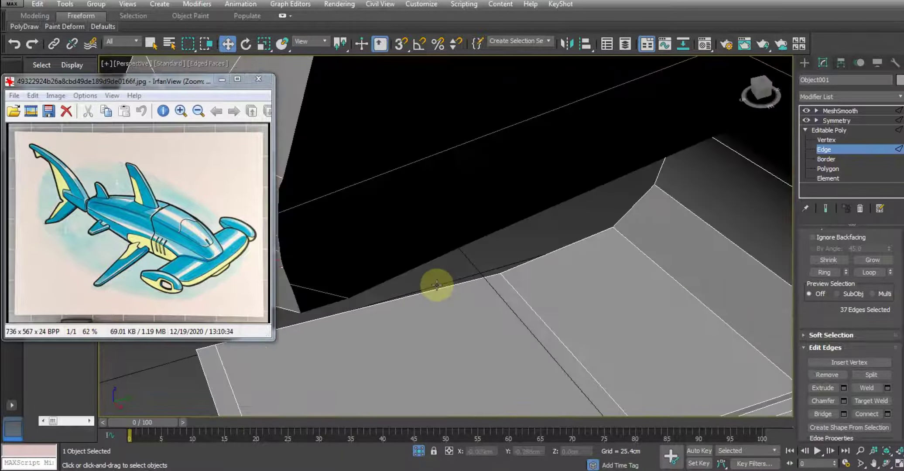
{"action": "scroll", "coordinate": [448, 283], "scroll_direction": "down", "scroll_amount": 3}
{"action": "key", "text": "u"}
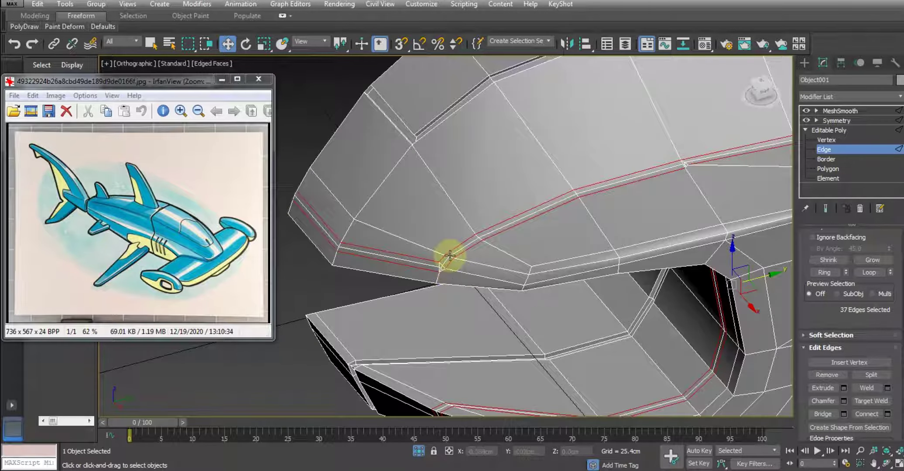
{"action": "scroll", "coordinate": [449, 256], "scroll_direction": "up", "scroll_amount": 3}
{"action": "scroll", "coordinate": [430, 268], "scroll_direction": "up", "scroll_amount": 3}
{"action": "scroll", "coordinate": [486, 254], "scroll_direction": "up", "scroll_amount": 2}
{"action": "scroll", "coordinate": [483, 277], "scroll_direction": "up", "scroll_amount": 2}
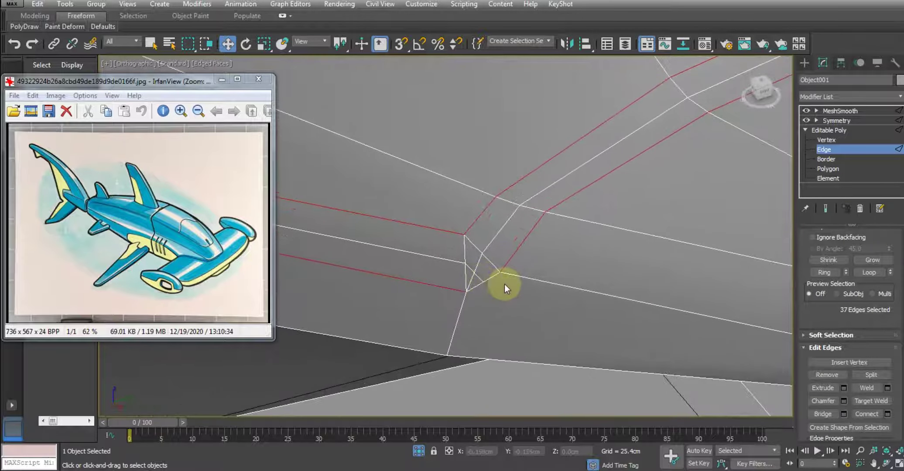
{"action": "key", "text": "1"}
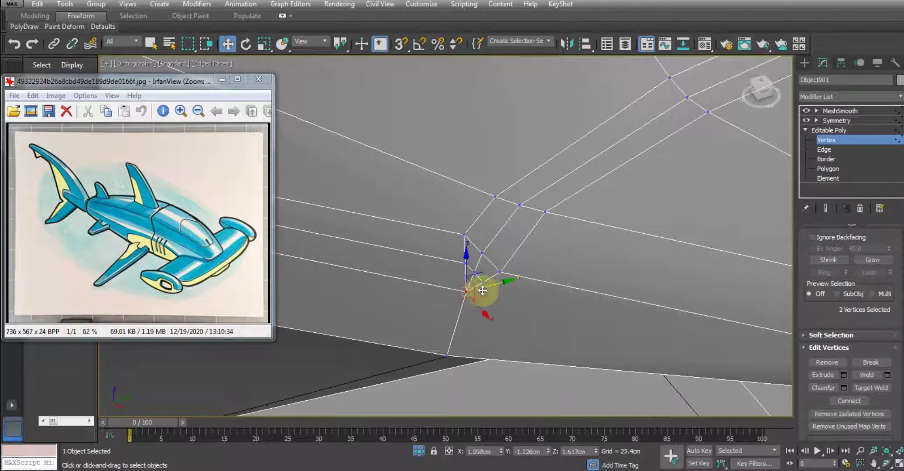
{"action": "right_click", "coordinate": [499, 273]}
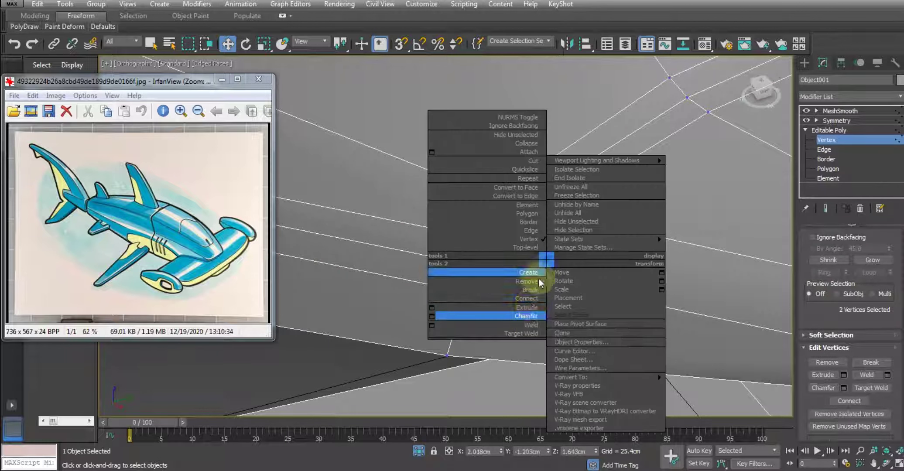
{"action": "left_click", "coordinate": [524, 321]}
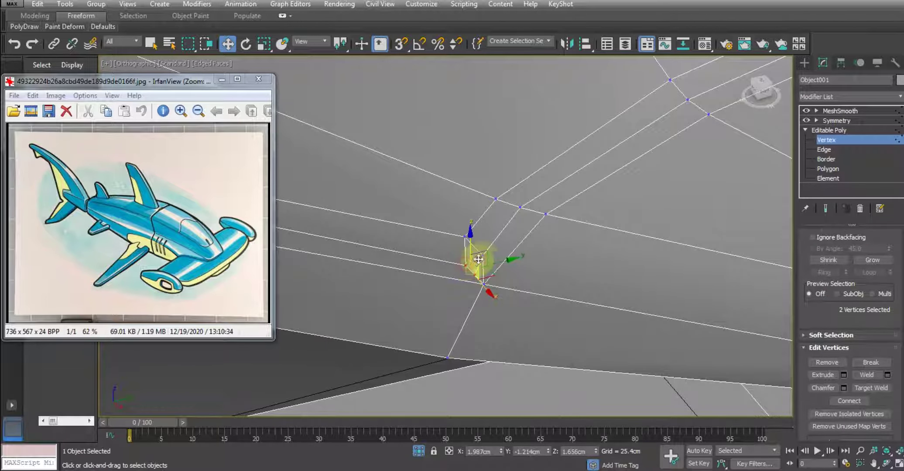
{"action": "right_click", "coordinate": [529, 248]}
{"action": "left_click", "coordinate": [516, 301]}
{"action": "mouse_move", "coordinate": [500, 291]}
{"action": "middle_mouse_down", "text": "alt"}
{"action": "mouse_move", "coordinate": [488, 273]}
{"action": "mouse_move", "coordinate": [500, 272]}
{"action": "mouse_move", "coordinate": [497, 262]}
{"action": "mouse_move", "coordinate": [529, 259]}
{"action": "middle_mouse_up", "text": "alt"}
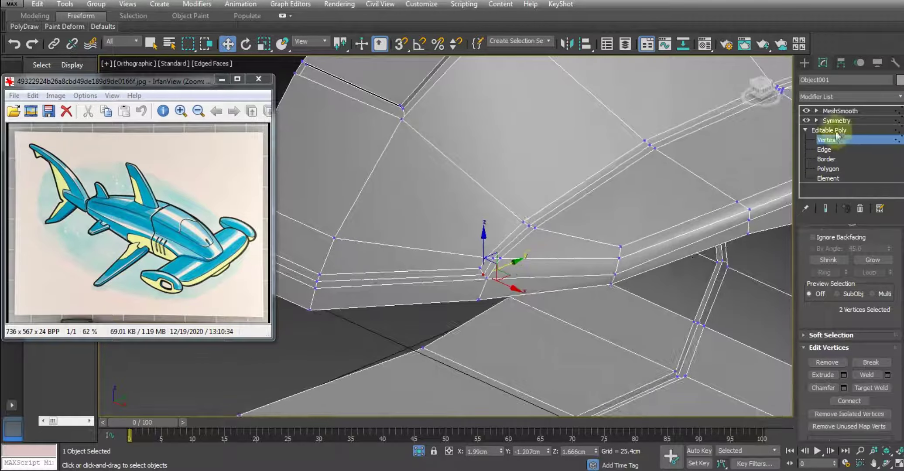
Display the MeshSmooth result with edged faces off to check the grooves and vents.
{"action": "left_click", "coordinate": [829, 130]}
{"action": "left_click", "coordinate": [840, 111]}
{"action": "mouse_move", "coordinate": [721, 167]}
{"action": "middle_mouse_down", "text": "alt"}
{"action": "mouse_move", "coordinate": [487, 271]}
{"action": "mouse_move", "coordinate": [530, 288]}
{"action": "mouse_move", "coordinate": [484, 278]}
{"action": "mouse_move", "coordinate": [403, 322]}
{"action": "mouse_move", "coordinate": [377, 292]}
{"action": "mouse_move", "coordinate": [404, 319]}
{"action": "mouse_move", "coordinate": [490, 307]}
{"action": "middle_mouse_up", "text": "alt"}
{"action": "scroll", "coordinate": [487, 271], "scroll_direction": "down", "scroll_amount": 3}
{"action": "key", "text": "F4"}
{"action": "scroll", "coordinate": [456, 274], "scroll_direction": "down", "scroll_amount": 3}
{"action": "scroll", "coordinate": [468, 278], "scroll_direction": "down", "scroll_amount": 5}
{"action": "scroll", "coordinate": [468, 288], "scroll_direction": "up", "scroll_amount": 5}
{"action": "scroll", "coordinate": [549, 286], "scroll_direction": "up", "scroll_amount": 3}
{"action": "scroll", "coordinate": [418, 298], "scroll_direction": "down", "scroll_amount": 5}
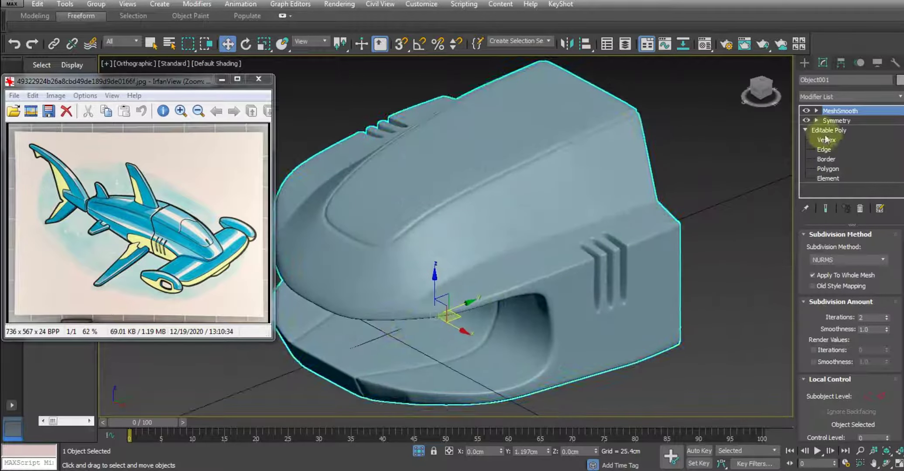
Return to the base mesh's vertices and weld a stray groove-corner vertex into its neighbour.
{"action": "left_click", "coordinate": [826, 139]}
{"action": "key", "text": "F4"}
{"action": "scroll", "coordinate": [566, 241], "scroll_direction": "up", "scroll_amount": 5}
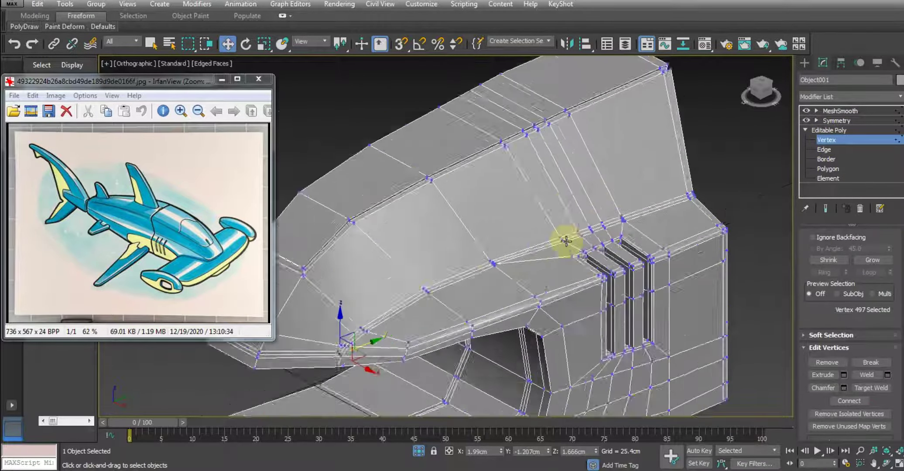
{"action": "scroll", "coordinate": [438, 289], "scroll_direction": "up", "scroll_amount": 5}
{"action": "scroll", "coordinate": [441, 306], "scroll_direction": "up", "scroll_amount": 3}
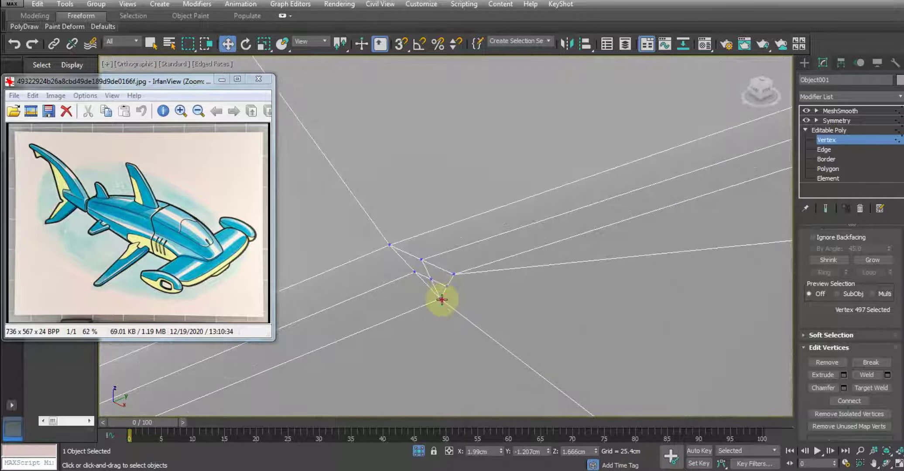
{"action": "right_click", "coordinate": [532, 257]}
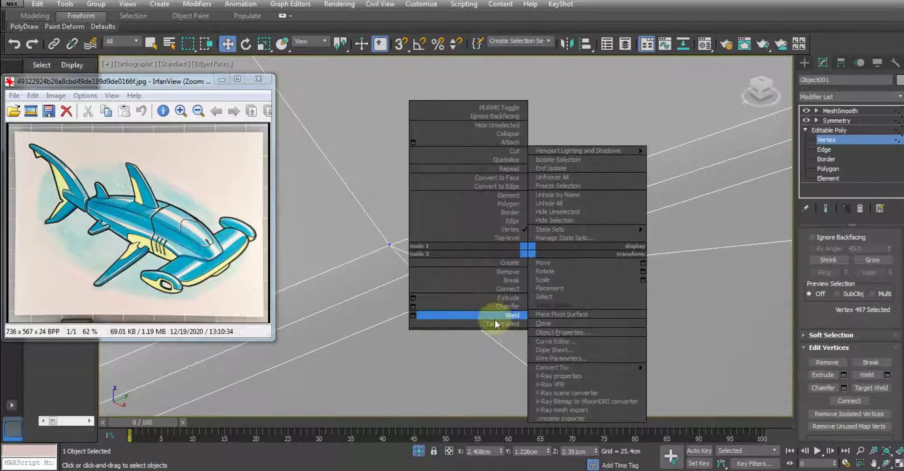
{"action": "left_click", "coordinate": [495, 316]}
{"action": "left_click_drag", "start_coordinate": [415, 276], "coordinate": [428, 282]}
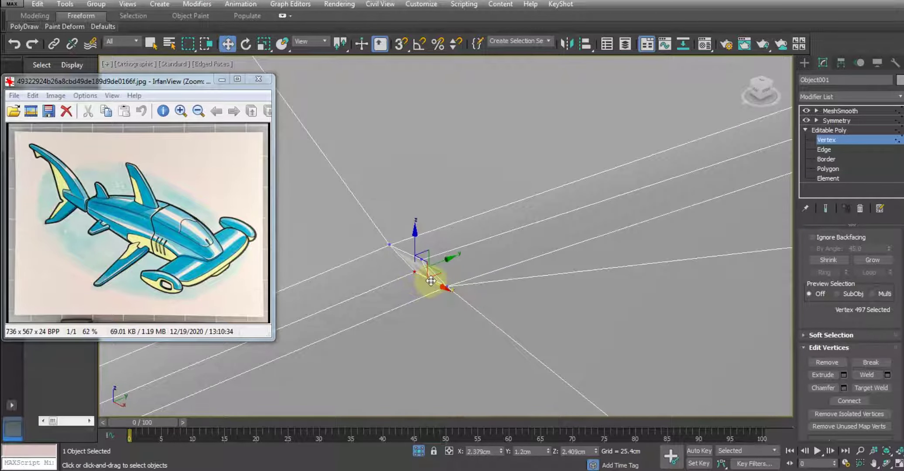
Weld three more sets of loose vertices at the groove corners.
{"action": "right_click", "coordinate": [488, 251]}
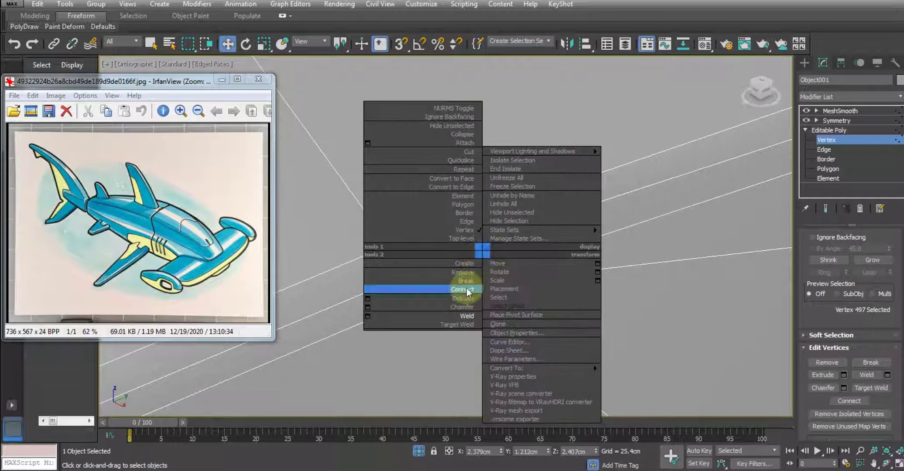
{"action": "left_click", "coordinate": [463, 312]}
{"action": "scroll", "coordinate": [605, 276], "scroll_direction": "down", "scroll_amount": 5}
{"action": "scroll", "coordinate": [584, 283], "scroll_direction": "up", "scroll_amount": 4}
{"action": "scroll", "coordinate": [513, 262], "scroll_direction": "up", "scroll_amount": 3}
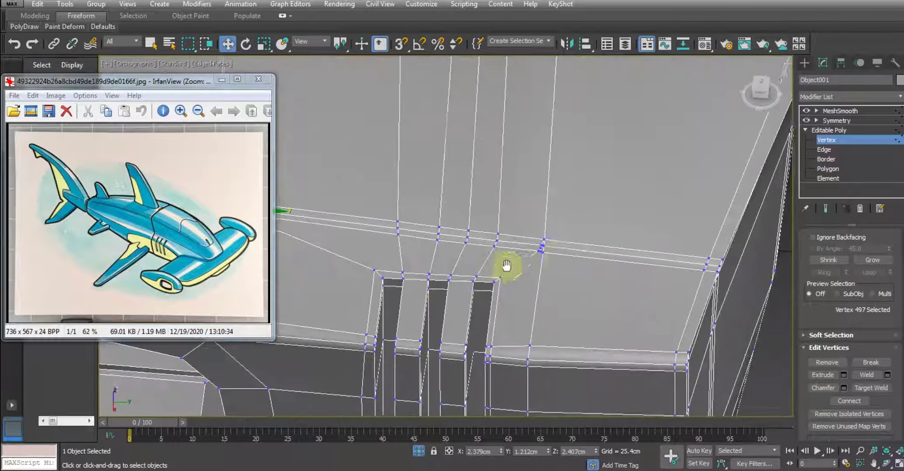
{"action": "scroll", "coordinate": [545, 260], "scroll_direction": "up", "scroll_amount": 4}
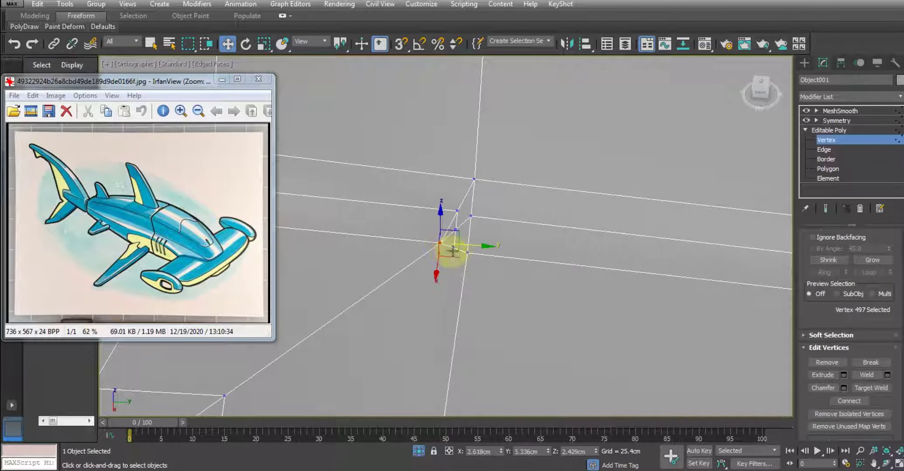
{"action": "right_click", "coordinate": [525, 239]}
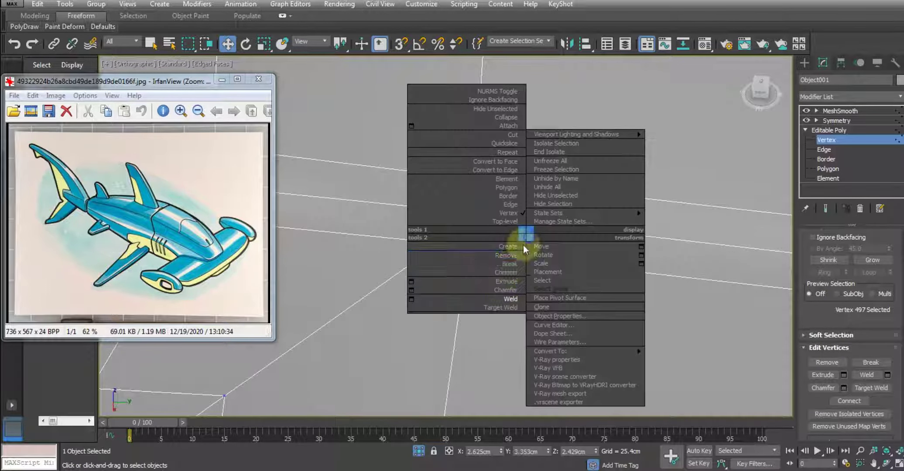
{"action": "left_click", "coordinate": [500, 298]}
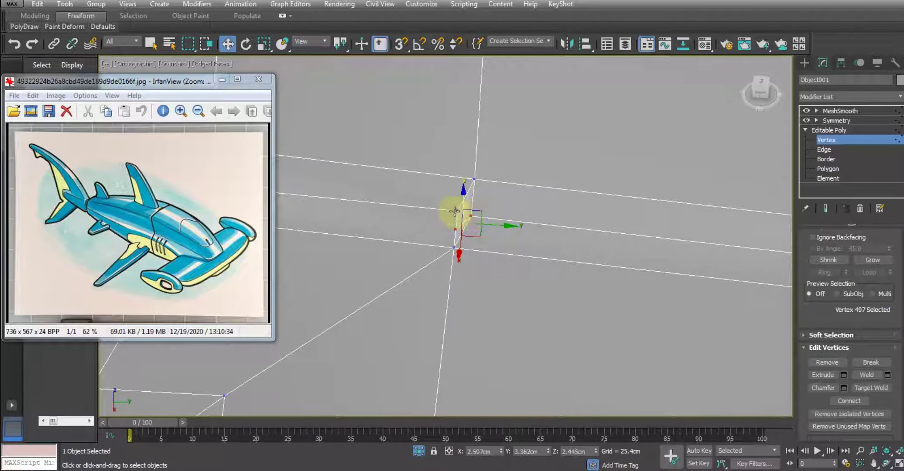
{"action": "right_click", "coordinate": [521, 210]}
{"action": "left_click", "coordinate": [500, 258]}
Orbit, pan and zoom around the mesh to inspect the welded corners.
{"action": "scroll", "coordinate": [445, 195], "scroll_direction": "down", "scroll_amount": 3}
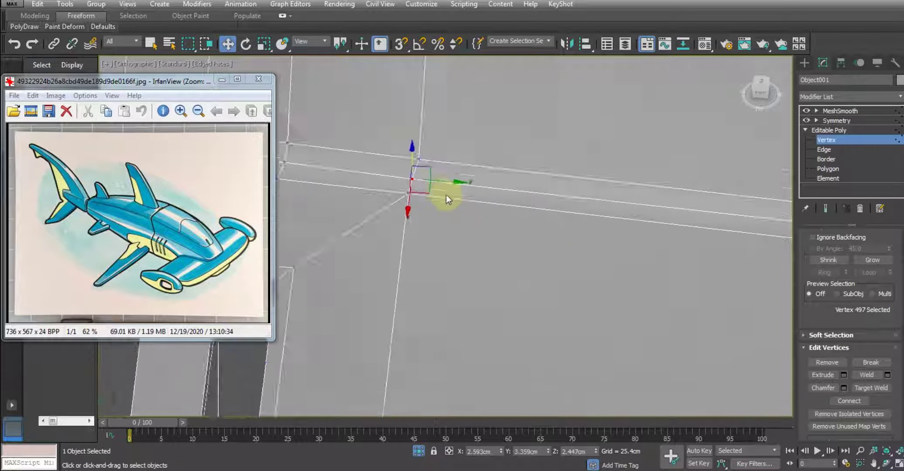
{"action": "scroll", "coordinate": [621, 235], "scroll_direction": "down", "scroll_amount": 2}
{"action": "scroll", "coordinate": [621, 235], "scroll_direction": "down", "scroll_amount": 3}
{"action": "scroll", "coordinate": [553, 212], "scroll_direction": "down", "scroll_amount": 2}
{"action": "mouse_move", "coordinate": [553, 212]}
{"action": "middle_mouse_down", "text": "alt"}
{"action": "mouse_move", "coordinate": [484, 237]}
{"action": "mouse_move", "coordinate": [468, 181]}
{"action": "mouse_move", "coordinate": [493, 152]}
{"action": "mouse_move", "coordinate": [640, 182]}
{"action": "mouse_move", "coordinate": [630, 210]}
{"action": "mouse_move", "coordinate": [549, 234]}
{"action": "mouse_move", "coordinate": [584, 270]}
{"action": "middle_mouse_up", "text": "alt"}
{"action": "scroll", "coordinate": [406, 349], "scroll_direction": "up", "scroll_amount": 5}
{"action": "scroll", "coordinate": [496, 315], "scroll_direction": "up", "scroll_amount": 3}
{"action": "scroll", "coordinate": [487, 335], "scroll_direction": "up", "scroll_amount": 2}
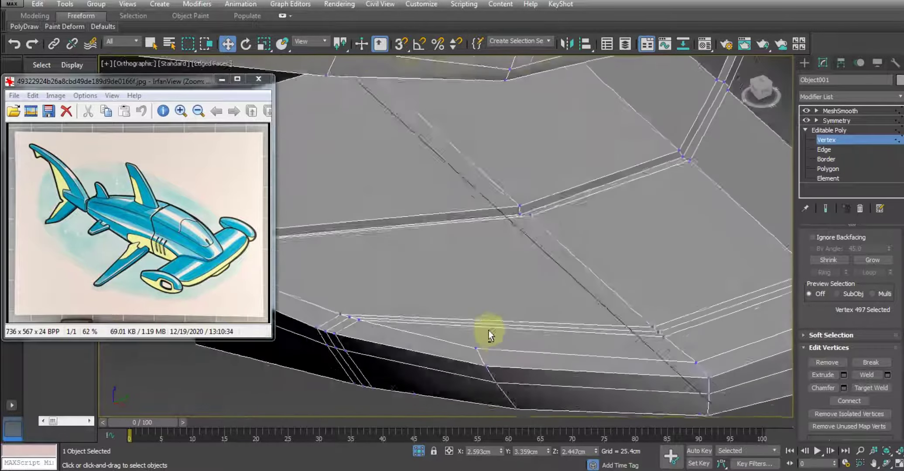
{"action": "middle_click_drag", "start_coordinate": [487, 335], "coordinate": [506, 294]}
{"action": "scroll", "coordinate": [507, 293], "scroll_direction": "down", "scroll_amount": 5}
{"action": "mouse_move", "coordinate": [476, 325]}
{"action": "middle_mouse_down", "text": "alt"}
{"action": "mouse_move", "coordinate": [559, 250]}
{"action": "mouse_move", "coordinate": [577, 183]}
{"action": "mouse_move", "coordinate": [632, 170]}
{"action": "mouse_move", "coordinate": [535, 224]}
{"action": "mouse_move", "coordinate": [531, 260]}
{"action": "middle_mouse_up", "text": "alt"}
{"action": "scroll", "coordinate": [592, 187], "scroll_direction": "up", "scroll_amount": 5}
{"action": "scroll", "coordinate": [531, 261], "scroll_direction": "up", "scroll_amount": 2}
{"action": "scroll", "coordinate": [474, 276], "scroll_direction": "up", "scroll_amount": 3}
{"action": "scroll", "coordinate": [541, 287], "scroll_direction": "up", "scroll_amount": 3}
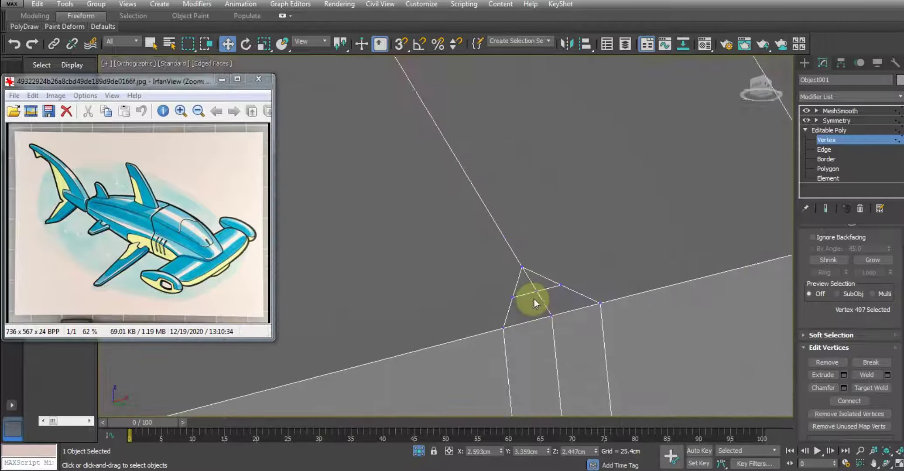
{"action": "scroll", "coordinate": [530, 300], "scroll_direction": "up", "scroll_amount": 2}
Switch to edge mode, then view the head with MeshSmooth applied.
{"action": "key", "text": "2"}
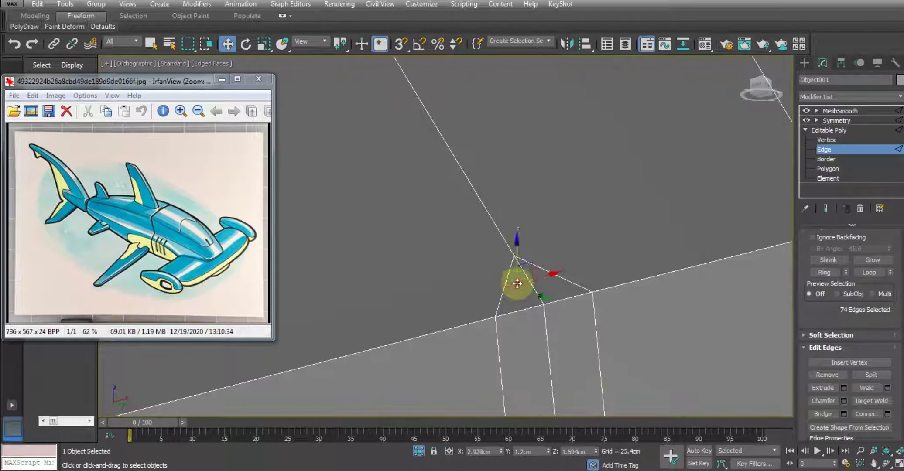
{"action": "mouse_move", "coordinate": [518, 289]}
{"action": "middle_mouse_down"}
{"action": "mouse_move", "coordinate": [593, 282]}
{"action": "mouse_move", "coordinate": [581, 275]}
{"action": "middle_mouse_up"}
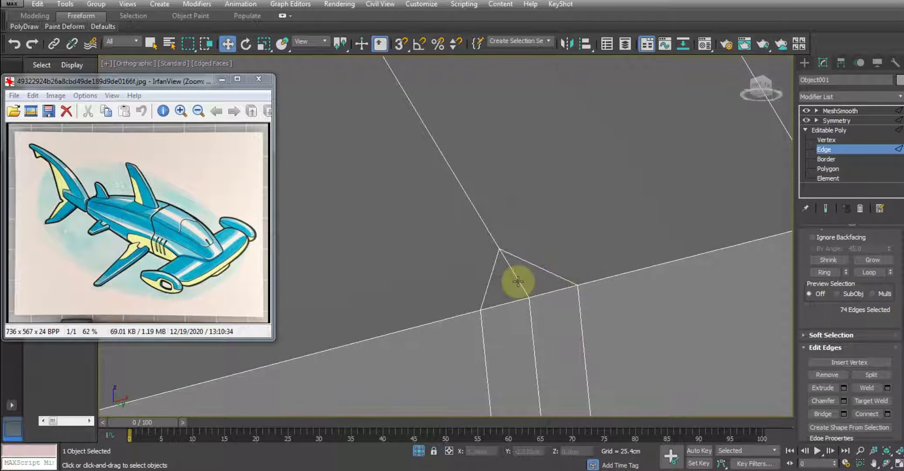
{"action": "scroll", "coordinate": [578, 301], "scroll_direction": "down", "scroll_amount": 2}
{"action": "scroll", "coordinate": [543, 244], "scroll_direction": "down", "scroll_amount": 3}
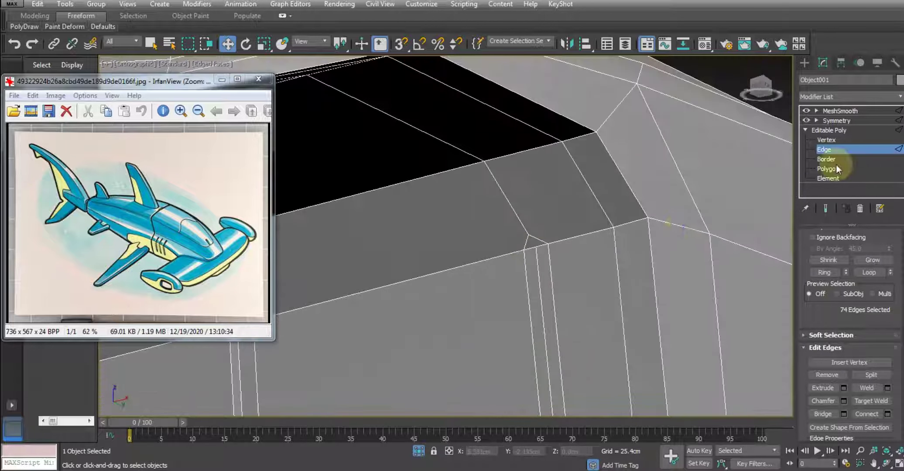
{"action": "left_click", "coordinate": [833, 130]}
{"action": "left_click", "coordinate": [840, 111]}
Orbit out to view the whole smoothed shark, hiding edges and deselecting the head.
{"action": "scroll", "coordinate": [545, 268], "scroll_direction": "down", "scroll_amount": 5}
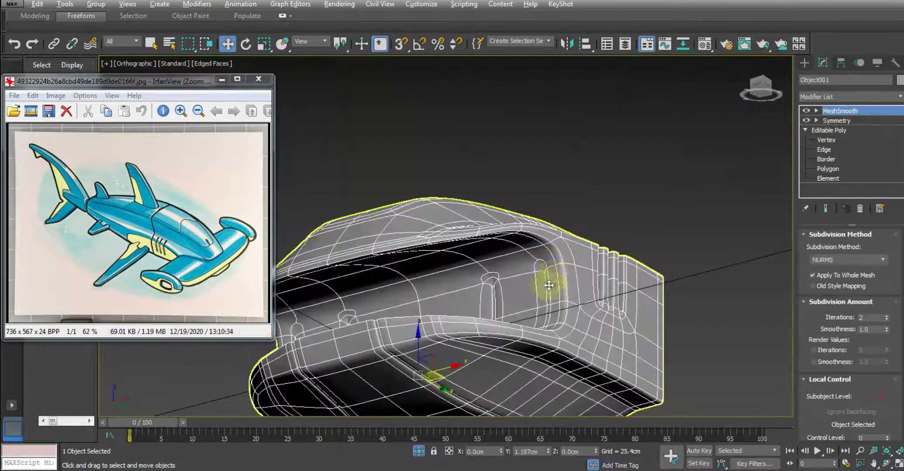
{"action": "mouse_move", "coordinate": [545, 284]}
{"action": "middle_mouse_down", "text": "alt"}
{"action": "mouse_move", "coordinate": [501, 383]}
{"action": "mouse_move", "coordinate": [547, 344]}
{"action": "middle_mouse_up", "text": "alt"}
{"action": "scroll", "coordinate": [548, 343], "scroll_direction": "down", "scroll_amount": 2}
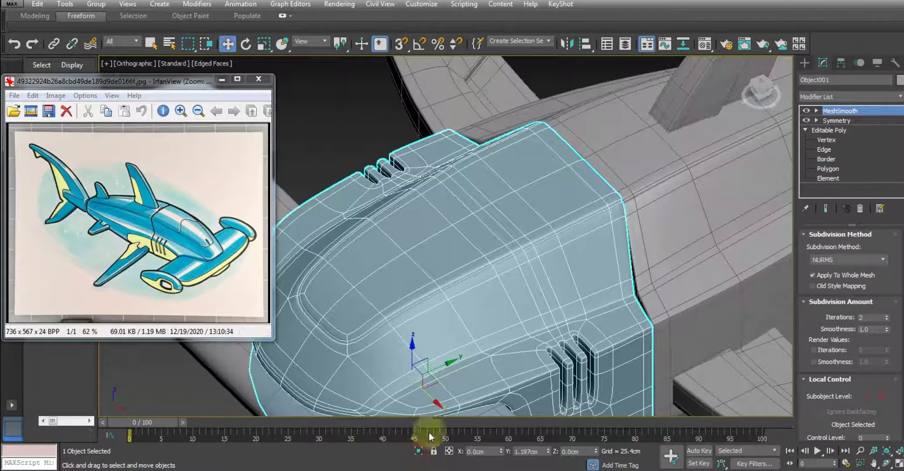
{"action": "mouse_move", "coordinate": [430, 429]}
{"action": "middle_mouse_down", "text": "alt"}
{"action": "mouse_move", "coordinate": [484, 262]}
{"action": "mouse_move", "coordinate": [565, 283]}
{"action": "mouse_move", "coordinate": [549, 301]}
{"action": "middle_mouse_up", "text": "alt"}
{"action": "scroll", "coordinate": [473, 284], "scroll_direction": "down", "scroll_amount": 4}
{"action": "key", "text": "F4"}
{"action": "key", "text": "ctrl+d"}
{"action": "scroll", "coordinate": [550, 302], "scroll_direction": "up", "scroll_amount": 4}
{"action": "scroll", "coordinate": [533, 264], "scroll_direction": "down", "scroll_amount": 5}
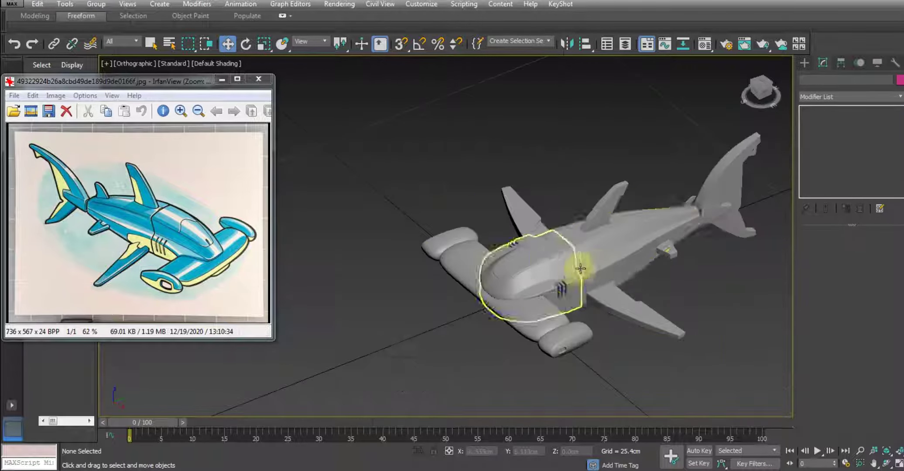
Check the head from a close front view, then reselect it and reopen vertex editing.
{"action": "mouse_move", "coordinate": [579, 264]}
{"action": "middle_mouse_down", "text": "alt"}
{"action": "mouse_move", "coordinate": [640, 274]}
{"action": "mouse_move", "coordinate": [521, 258]}
{"action": "middle_mouse_up", "text": "alt"}
{"action": "scroll", "coordinate": [585, 261], "scroll_direction": "up", "scroll_amount": 2}
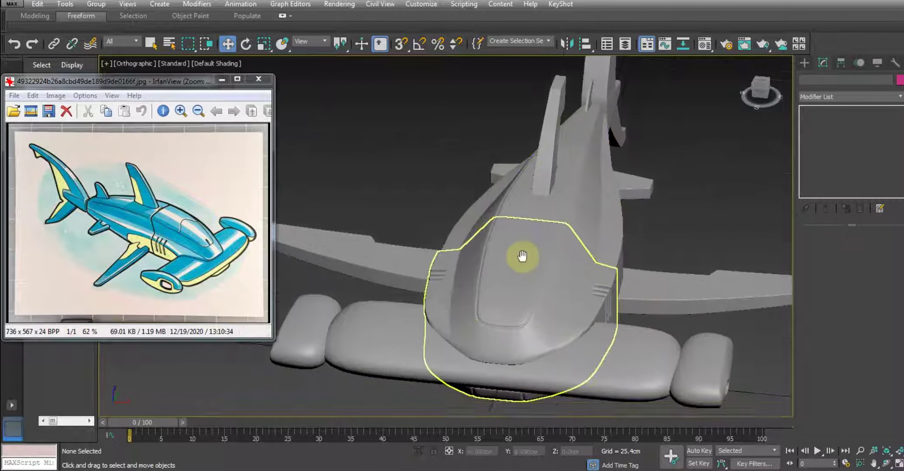
{"action": "scroll", "coordinate": [520, 249], "scroll_direction": "up", "scroll_amount": 2}
{"action": "scroll", "coordinate": [490, 253], "scroll_direction": "up", "scroll_amount": 2}
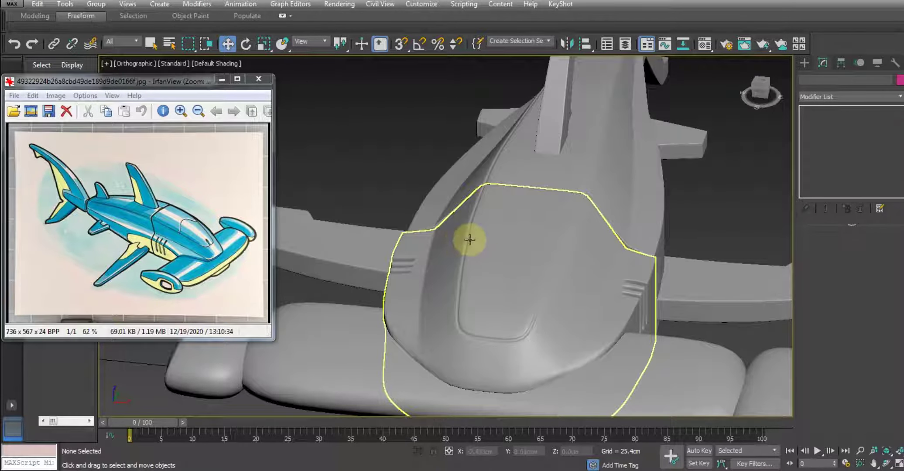
{"action": "mouse_move", "coordinate": [554, 236]}
{"action": "middle_mouse_down", "text": "alt"}
{"action": "mouse_move", "coordinate": [513, 268]}
{"action": "mouse_move", "coordinate": [524, 268]}
{"action": "mouse_move", "coordinate": [495, 262]}
{"action": "middle_mouse_up", "text": "alt"}
{"action": "left_click", "coordinate": [601, 268]}
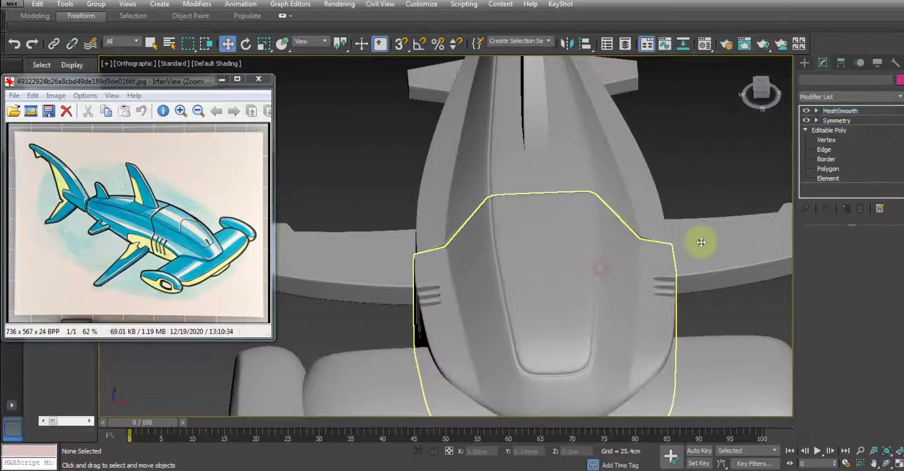
{"action": "left_click", "coordinate": [826, 140]}
{"action": "scroll", "coordinate": [557, 242], "scroll_direction": "up", "scroll_amount": 5}
Turn wireframe edges back on over the shading (F4) and view the head from slightly above.
{"action": "scroll", "coordinate": [573, 234], "scroll_direction": "up", "scroll_amount": 2}
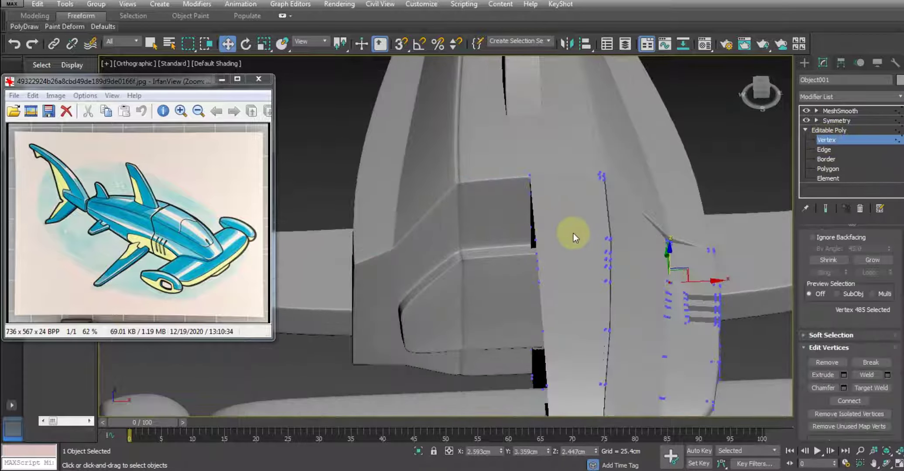
{"action": "key", "text": "F4"}
{"action": "scroll", "coordinate": [559, 240], "scroll_direction": "up", "scroll_amount": 1}
{"action": "mouse_move", "coordinate": [559, 240]}
{"action": "middle_mouse_down", "text": "alt"}
{"action": "mouse_move", "coordinate": [552, 257]}
{"action": "mouse_move", "coordinate": [562, 239]}
{"action": "mouse_move", "coordinate": [569, 256]}
{"action": "middle_mouse_up", "text": "alt"}
{"action": "scroll", "coordinate": [551, 229], "scroll_direction": "down", "scroll_amount": 1}
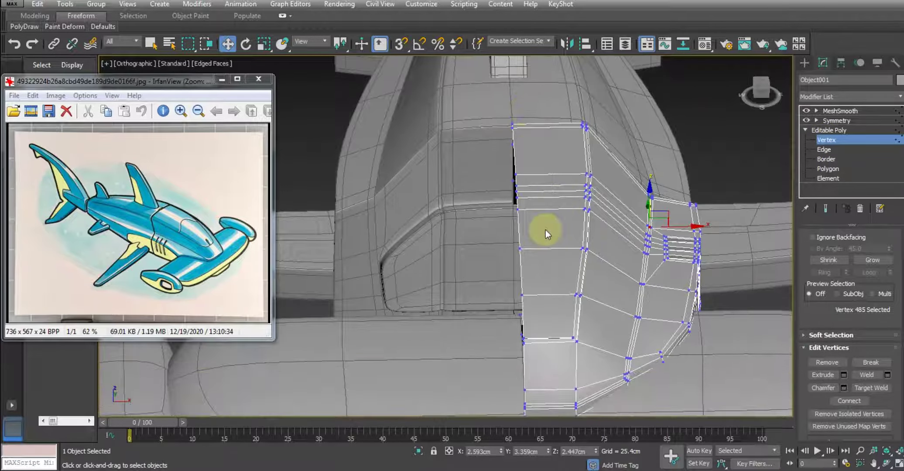
{"action": "scroll", "coordinate": [546, 230], "scroll_direction": "down", "scroll_amount": 3}
Select an edge ring on the isolated head and connect it with one new lengthwise edge loop.
{"action": "left_click", "coordinate": [825, 150]}
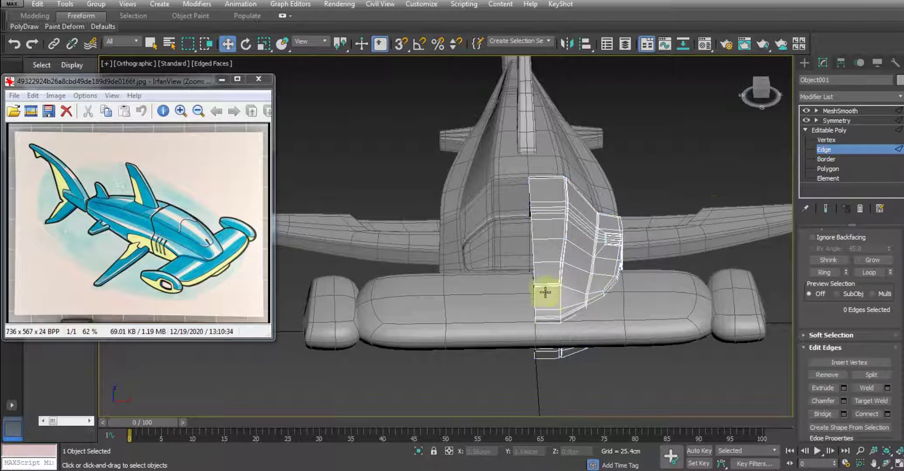
{"action": "left_click", "coordinate": [827, 273]}
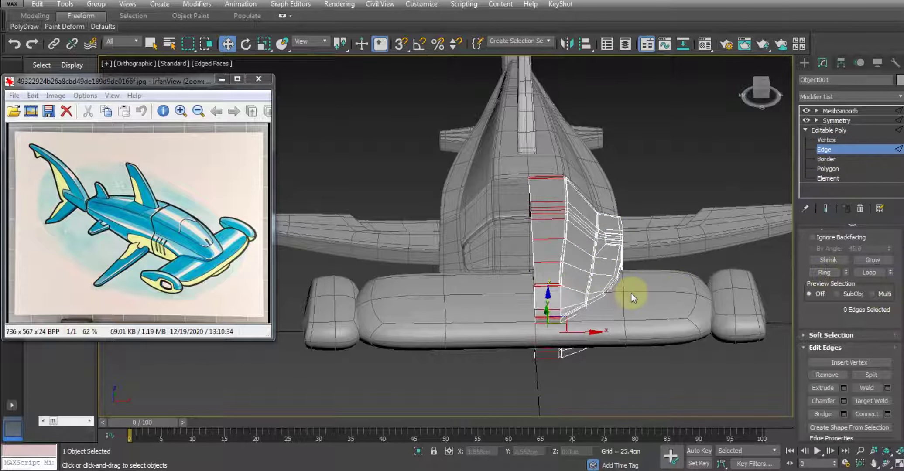
{"action": "key", "text": "alt+q"}
{"action": "mouse_move", "coordinate": [522, 263]}
{"action": "middle_mouse_down", "text": "alt"}
{"action": "mouse_move", "coordinate": [521, 203]}
{"action": "mouse_move", "coordinate": [526, 321]}
{"action": "mouse_move", "coordinate": [535, 277]}
{"action": "middle_mouse_up", "text": "alt"}
{"action": "right_click", "coordinate": [538, 223]}
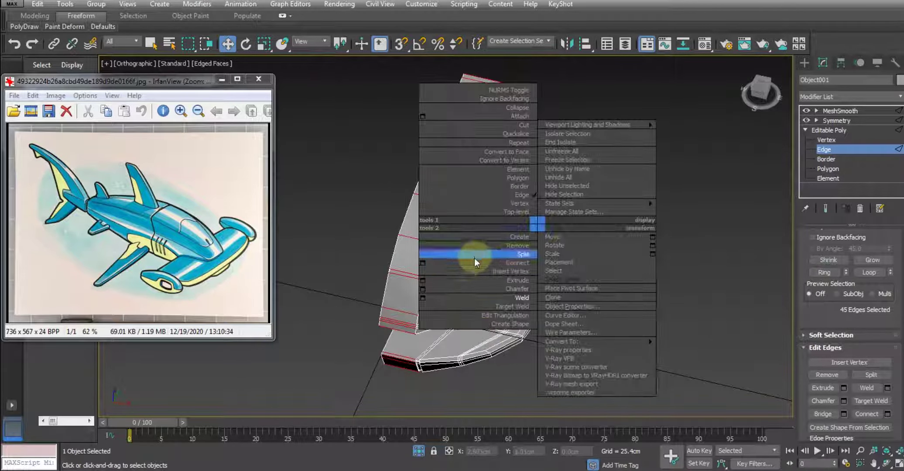
{"action": "left_click", "coordinate": [422, 263]}
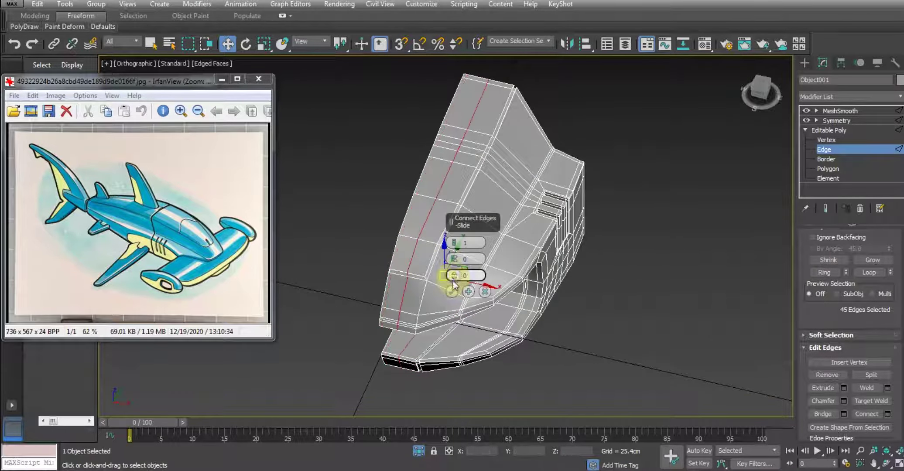
{"action": "left_click", "coordinate": [453, 293]}
{"action": "mouse_move", "coordinate": [430, 309]}
{"action": "middle_mouse_down", "text": "alt"}
{"action": "mouse_move", "coordinate": [396, 287]}
{"action": "mouse_move", "coordinate": [420, 265]}
{"action": "mouse_move", "coordinate": [440, 199]}
{"action": "mouse_move", "coordinate": [453, 253]}
{"action": "middle_mouse_up", "text": "alt"}
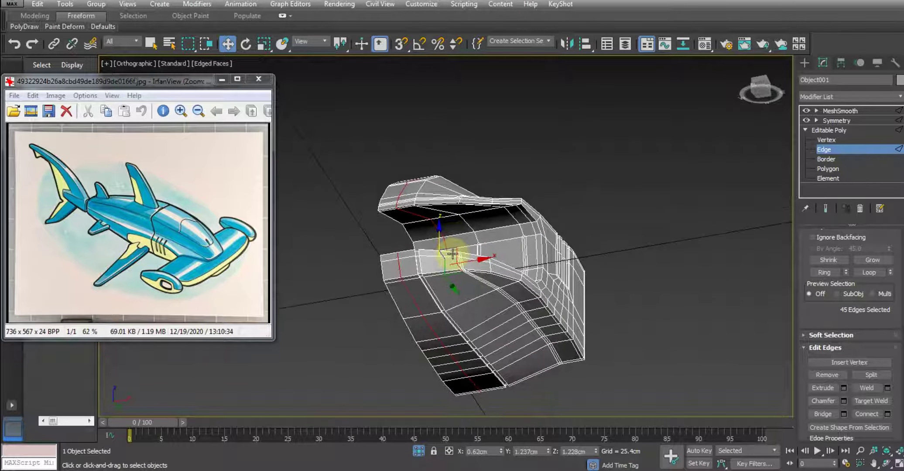
Scale the new loop slightly outward, then select the open border along the symmetry seam.
{"action": "key", "text": "r"}
{"action": "left_click_drag", "start_coordinate": [442, 270], "coordinate": [438, 269]}
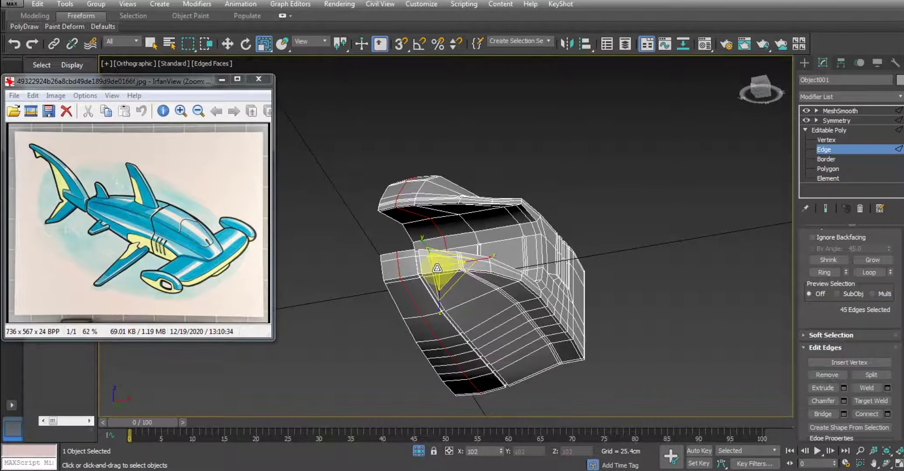
{"action": "mouse_move", "coordinate": [437, 268]}
{"action": "middle_mouse_down", "text": "alt"}
{"action": "mouse_move", "coordinate": [490, 302]}
{"action": "mouse_move", "coordinate": [468, 298]}
{"action": "middle_mouse_up", "text": "alt"}
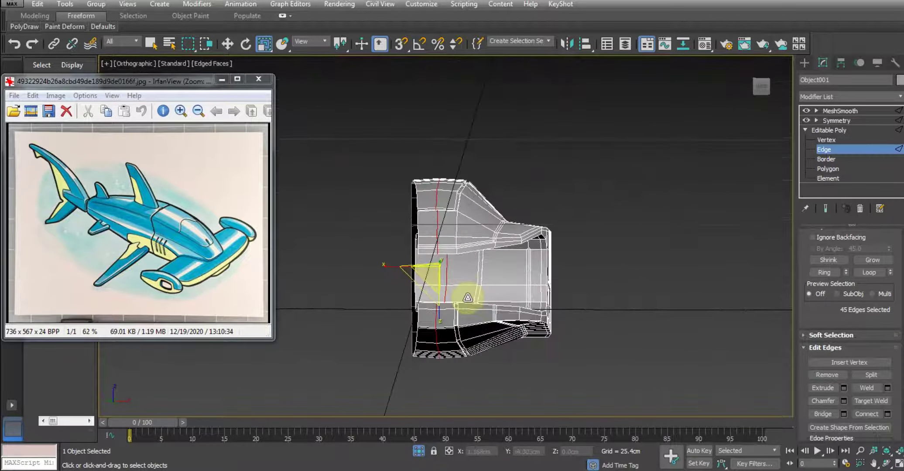
{"action": "mouse_move", "coordinate": [416, 199]}
{"action": "middle_mouse_down", "text": "alt"}
{"action": "mouse_move", "coordinate": [544, 284]}
{"action": "mouse_move", "coordinate": [389, 283]}
{"action": "mouse_move", "coordinate": [422, 353]}
{"action": "mouse_move", "coordinate": [596, 320]}
{"action": "mouse_move", "coordinate": [624, 297]}
{"action": "middle_mouse_up", "text": "alt"}
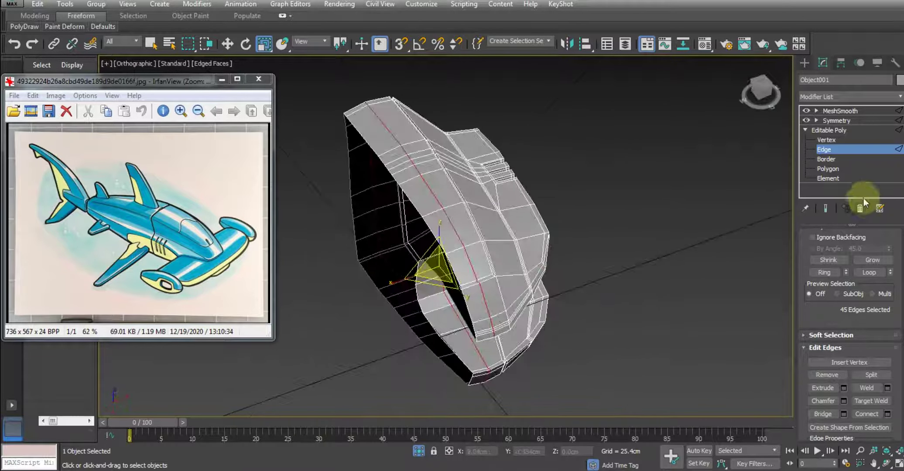
{"action": "left_click", "coordinate": [826, 160]}
{"action": "left_click", "coordinate": [417, 210]}
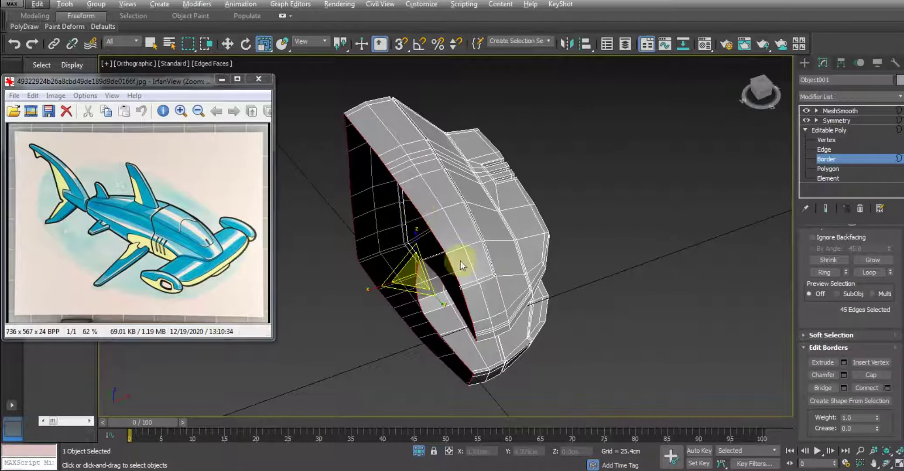
Scale the seam border slightly outward and preview the mirrored, smoothed head.
{"action": "left_click_drag", "start_coordinate": [417, 276], "coordinate": [413, 274]}
{"action": "middle_click_drag", "start_coordinate": [413, 274], "coordinate": [513, 287], "text": "alt"}
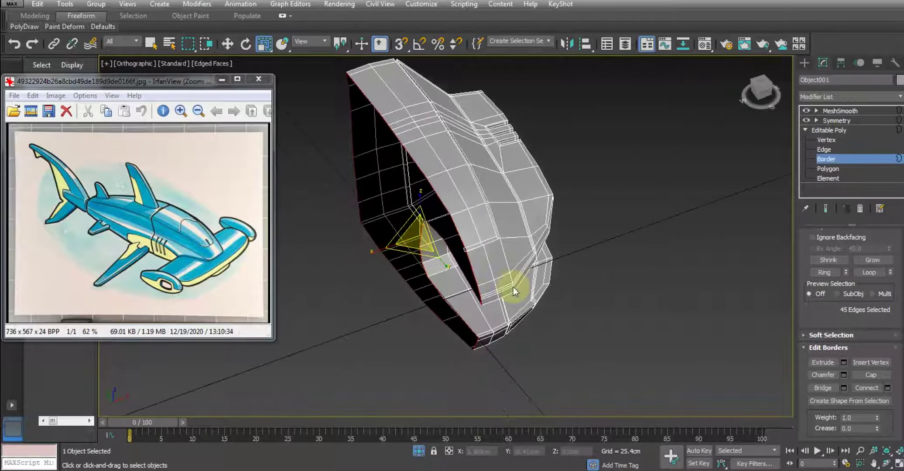
{"action": "left_click", "coordinate": [825, 208]}
{"action": "middle_click_drag", "start_coordinate": [589, 261], "coordinate": [489, 213], "text": "alt"}
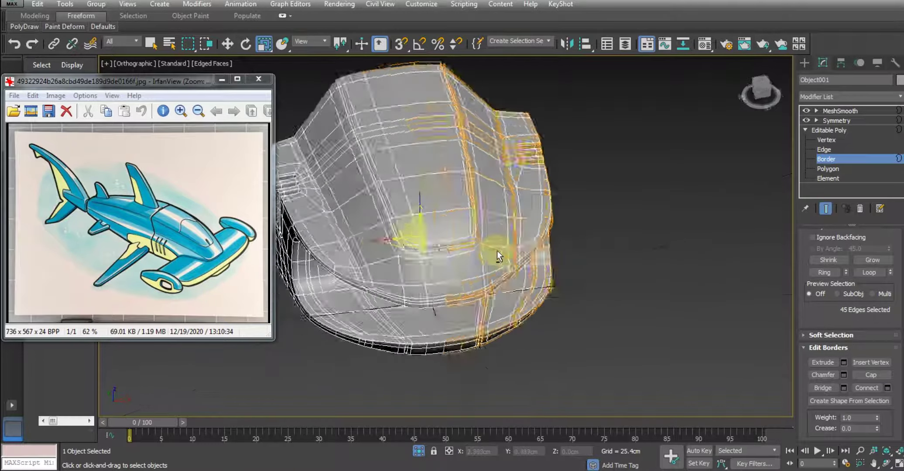
{"action": "scroll", "coordinate": [483, 194], "scroll_direction": "up", "scroll_amount": 3}
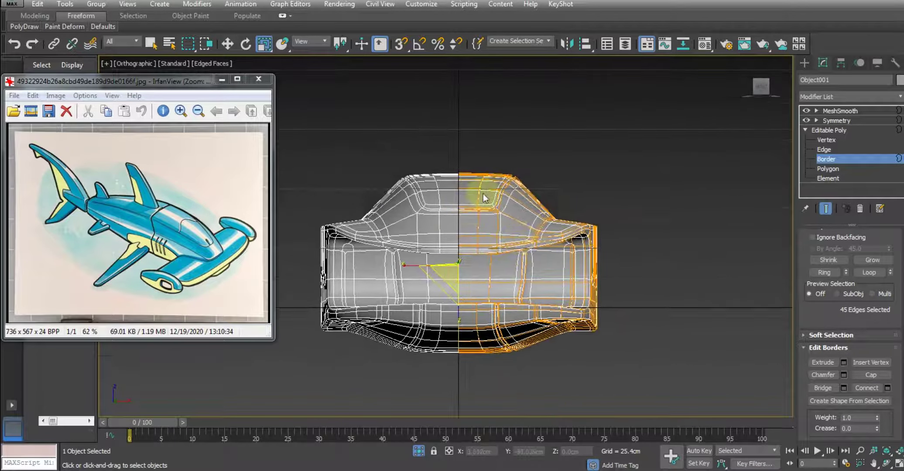
{"action": "scroll", "coordinate": [482, 204], "scroll_direction": "up", "scroll_amount": 2}
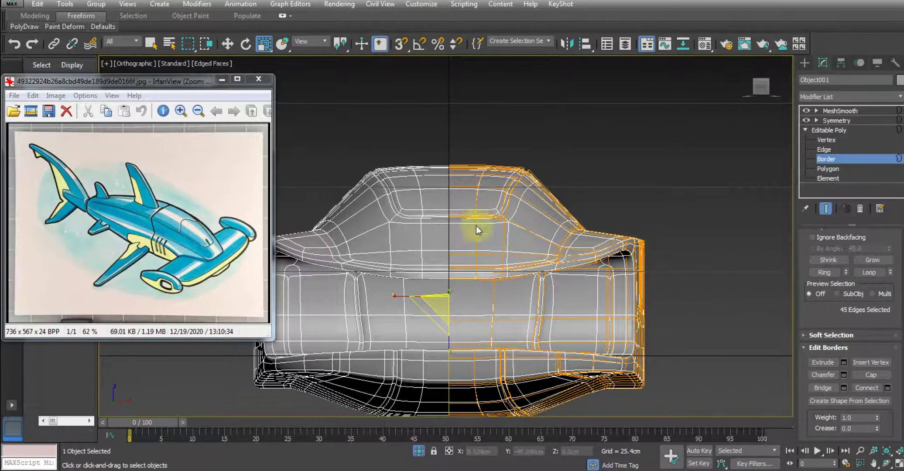
{"action": "mouse_move", "coordinate": [476, 225]}
{"action": "middle_mouse_down", "text": "alt"}
{"action": "mouse_move", "coordinate": [470, 272]}
{"action": "mouse_move", "coordinate": [464, 250]}
{"action": "middle_mouse_up", "text": "alt"}
Select the neighbouring edge loop on the head, then end isolation to show the whole shark.
{"action": "left_click", "coordinate": [824, 149]}
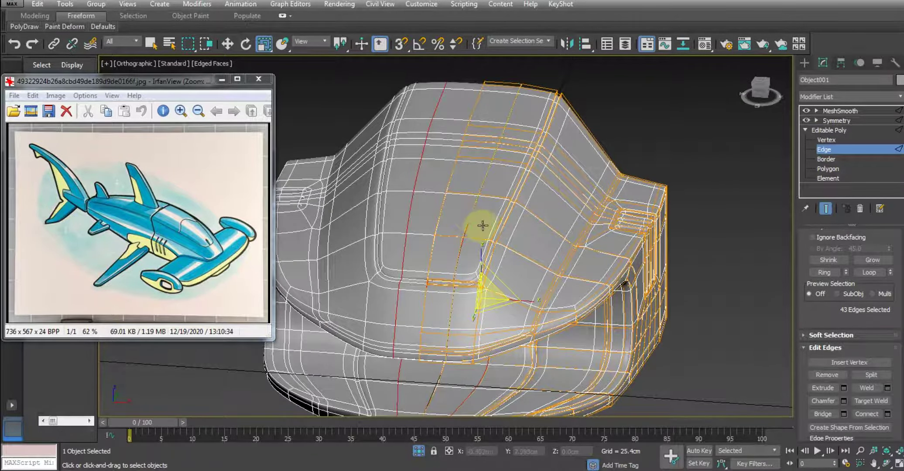
{"action": "middle_click_drag", "start_coordinate": [476, 222], "coordinate": [493, 228], "text": "alt"}
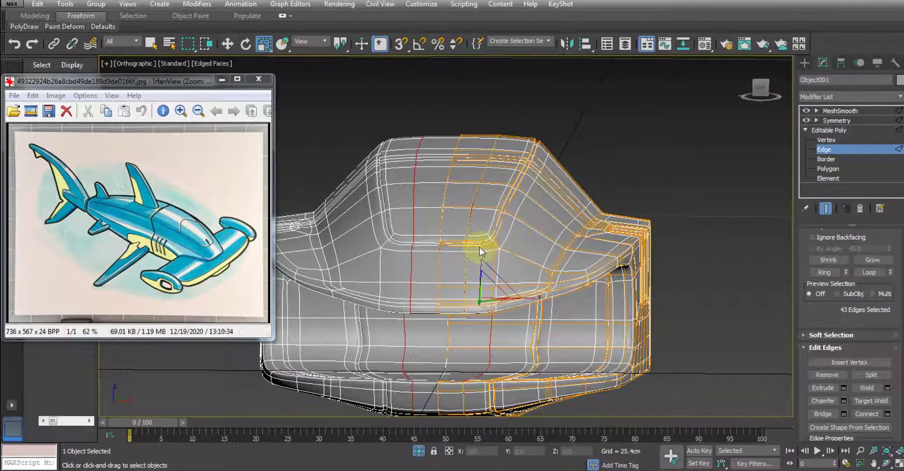
{"action": "double_click", "coordinate": [442, 212]}
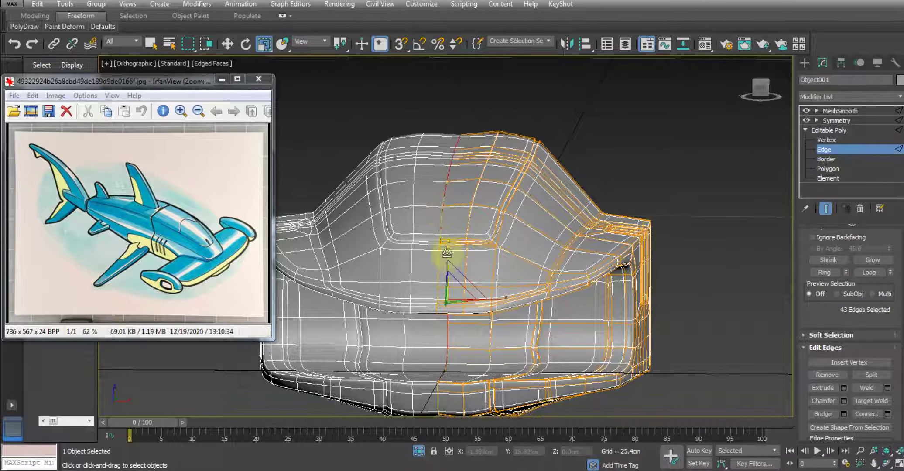
{"action": "mouse_move", "coordinate": [445, 251]}
{"action": "middle_mouse_down", "text": "alt"}
{"action": "mouse_move", "coordinate": [498, 286]}
{"action": "mouse_move", "coordinate": [480, 306]}
{"action": "middle_mouse_up", "text": "alt"}
{"action": "left_click", "coordinate": [418, 451]}
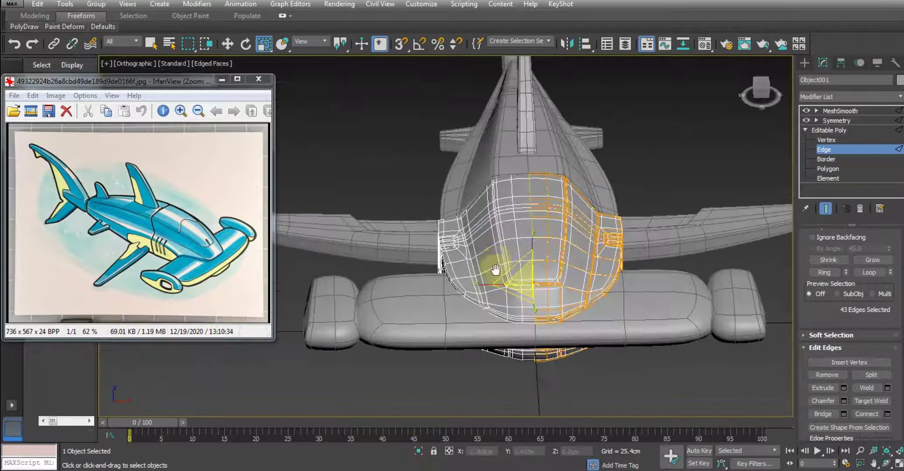
{"action": "mouse_move", "coordinate": [493, 270]}
{"action": "middle_mouse_down", "text": "alt"}
{"action": "mouse_move", "coordinate": [500, 306]}
{"action": "mouse_move", "coordinate": [570, 237]}
{"action": "middle_mouse_up", "text": "alt"}
{"action": "scroll", "coordinate": [569, 237], "scroll_direction": "up", "scroll_amount": 3}
Leave the head piece and select the Box003 body at Edge level.
{"action": "scroll", "coordinate": [570, 237], "scroll_direction": "up", "scroll_amount": 3}
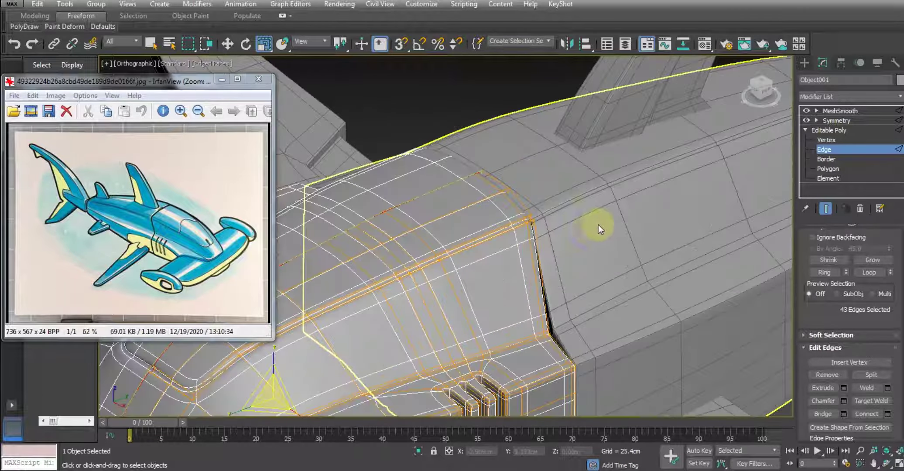
{"action": "scroll", "coordinate": [598, 225], "scroll_direction": "up", "scroll_amount": 3}
{"action": "left_click", "coordinate": [827, 131]}
{"action": "left_click", "coordinate": [838, 111]}
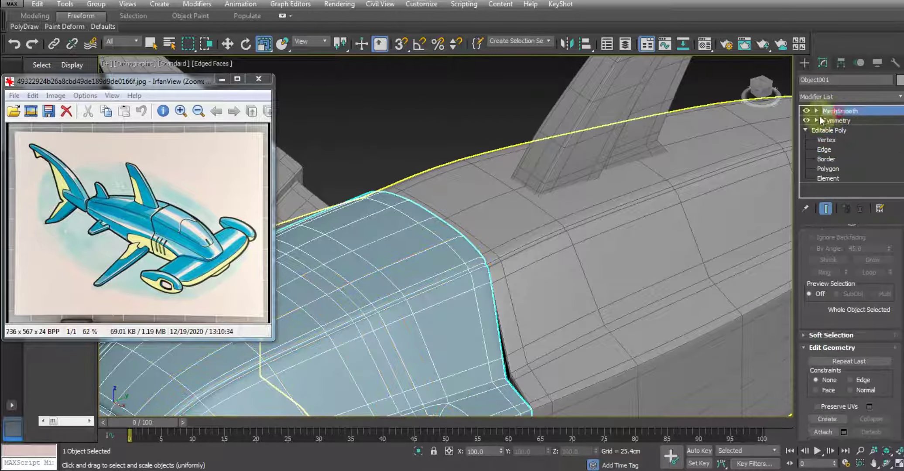
{"action": "left_click", "coordinate": [565, 236]}
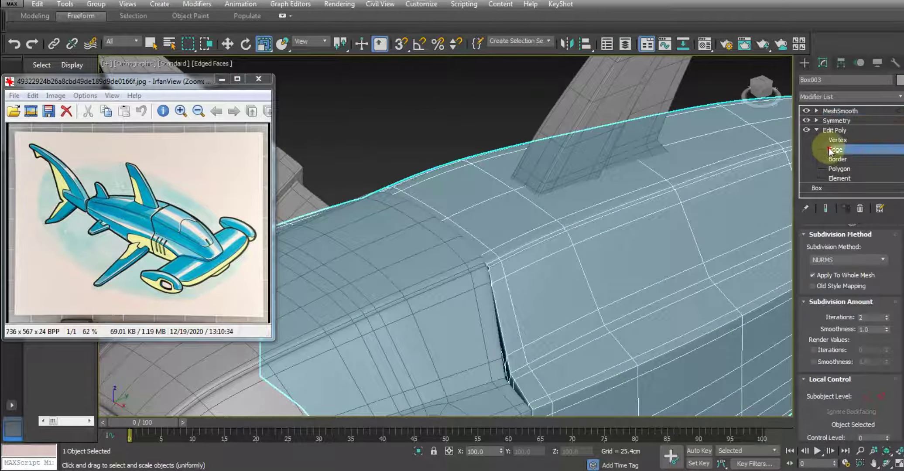
{"action": "left_click", "coordinate": [831, 150]}
Isolate the body with Alt+Q and pick an edge near a groove corner.
{"action": "key", "text": "alt+w"}
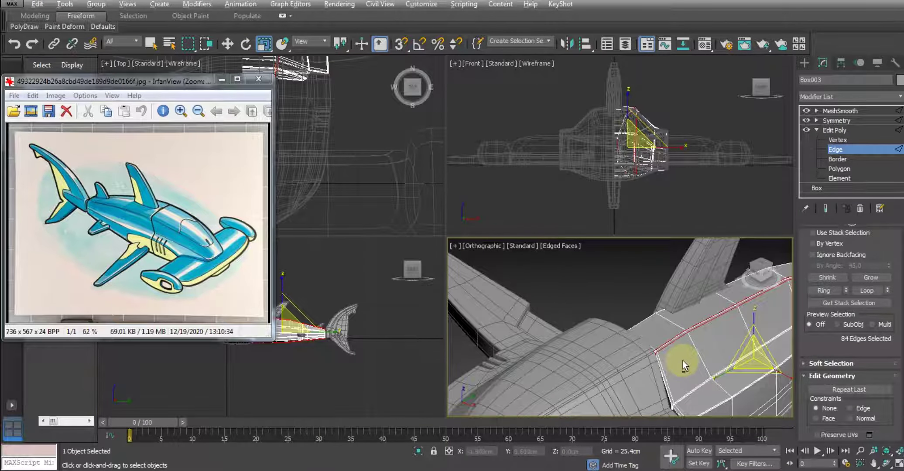
{"action": "key", "text": "alt+w"}
{"action": "key", "text": "alt+q"}
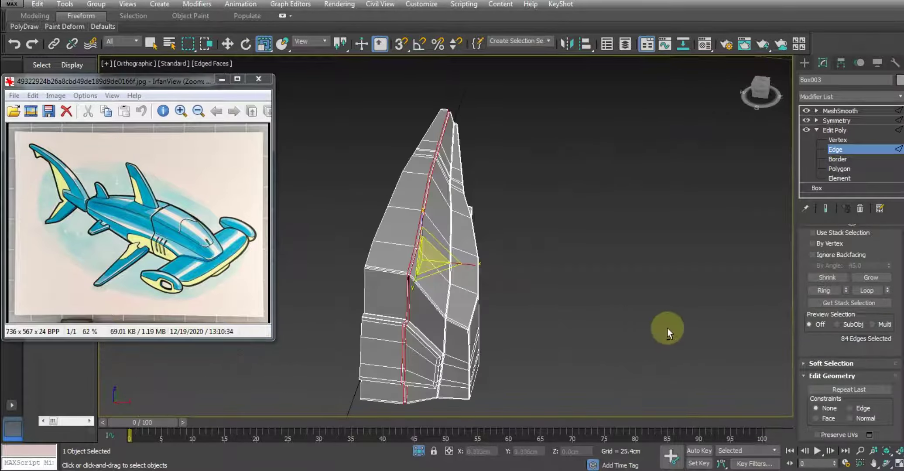
{"action": "left_click", "coordinate": [391, 264]}
{"action": "scroll", "coordinate": [394, 264], "scroll_direction": "up", "scroll_amount": 3}
{"action": "scroll", "coordinate": [396, 268], "scroll_direction": "up", "scroll_amount": 6}
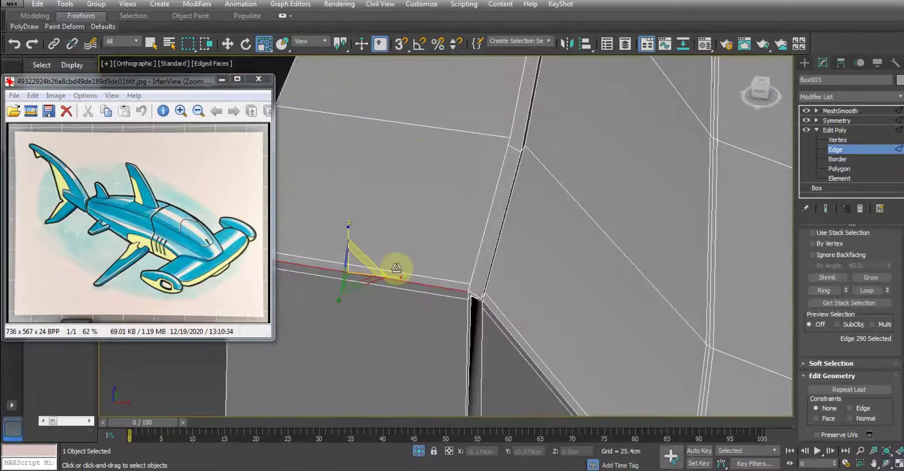
{"action": "middle_click_drag", "start_coordinate": [489, 303], "coordinate": [490, 296], "text": "alt"}
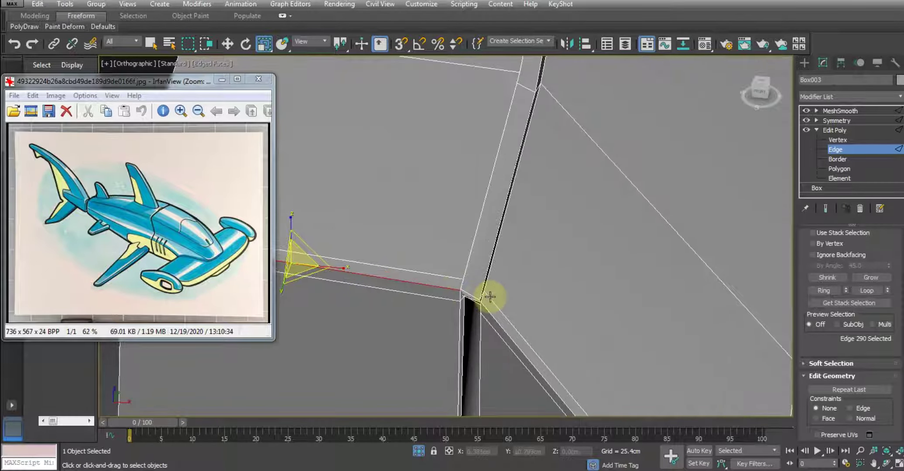
At Vertex level, lower one groove-corner vertex slightly in Z and nudge another along X.
{"action": "key", "text": "1"}
{"action": "left_click", "coordinate": [480, 297]}
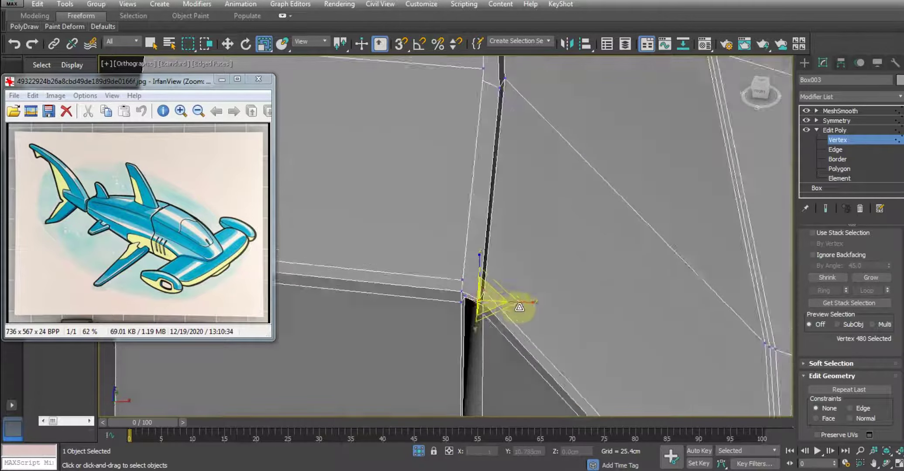
{"action": "middle_click_drag", "start_coordinate": [494, 303], "coordinate": [544, 327], "text": "alt"}
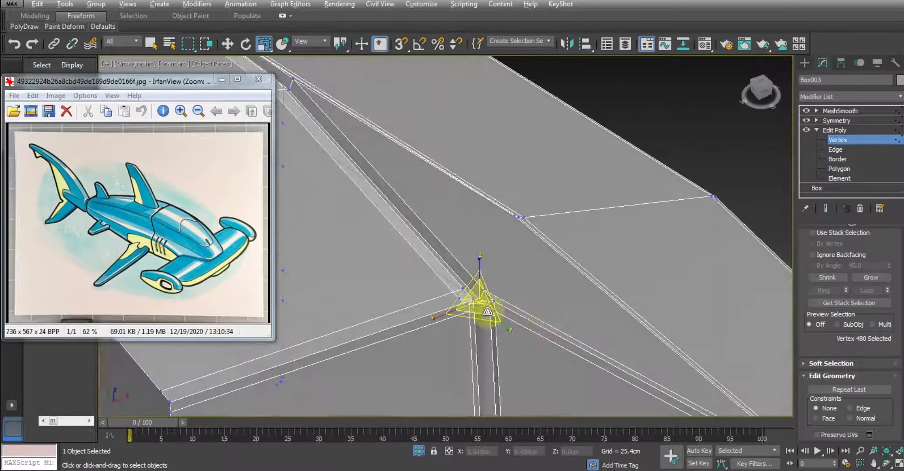
{"action": "key", "text": "w"}
{"action": "mouse_move", "coordinate": [460, 307]}
{"action": "middle_mouse_down", "text": "alt"}
{"action": "mouse_move", "coordinate": [472, 347]}
{"action": "mouse_move", "coordinate": [496, 300]}
{"action": "mouse_move", "coordinate": [477, 293]}
{"action": "mouse_move", "coordinate": [427, 299]}
{"action": "mouse_move", "coordinate": [468, 317]}
{"action": "mouse_move", "coordinate": [436, 338]}
{"action": "mouse_move", "coordinate": [400, 335]}
{"action": "middle_mouse_up", "text": "alt"}
{"action": "left_click", "coordinate": [475, 309]}
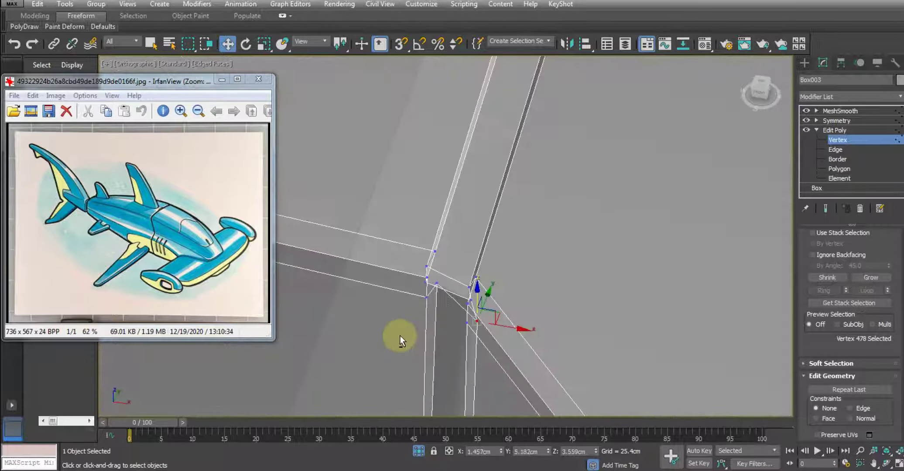
{"action": "left_click", "coordinate": [438, 284]}
{"action": "left_click_drag", "start_coordinate": [438, 265], "coordinate": [438, 289]}
{"action": "left_click", "coordinate": [426, 282]}
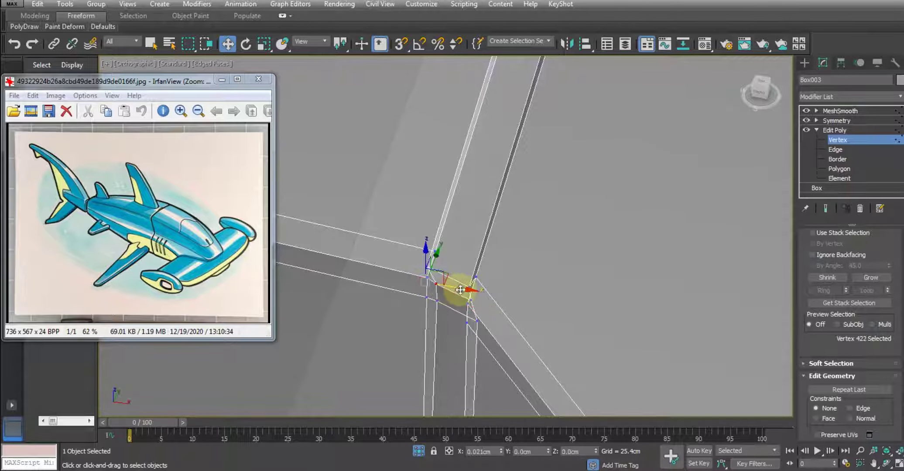
{"action": "left_click", "coordinate": [423, 266]}
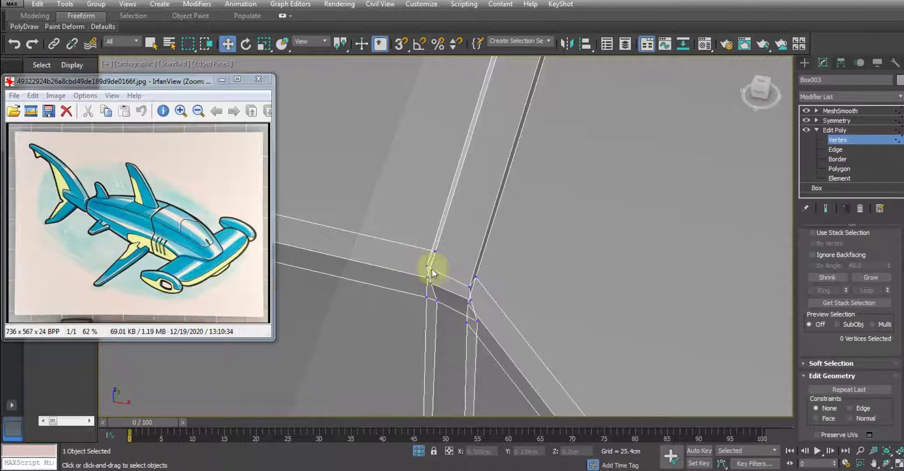
{"action": "left_click", "coordinate": [431, 269]}
{"action": "left_click_drag", "start_coordinate": [440, 268], "coordinate": [460, 272]}
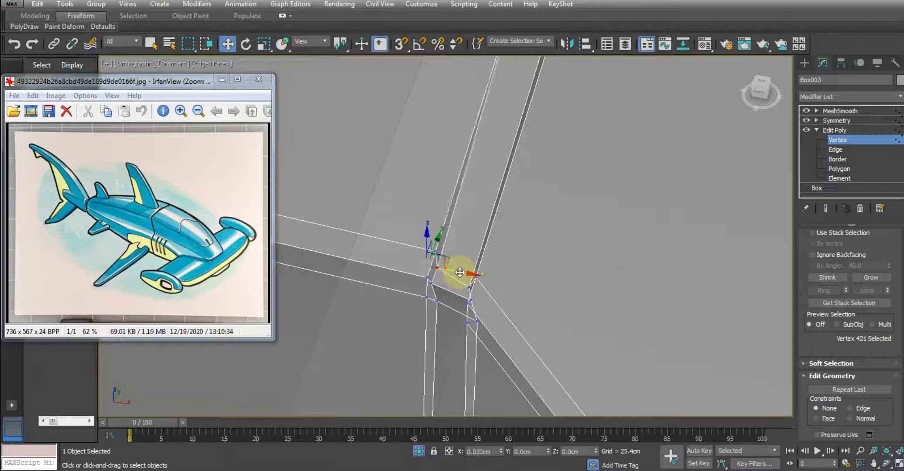
Select the vertices across and above the groove while inspecting the tapered strip.
{"action": "left_click", "coordinate": [477, 321]}
{"action": "middle_click_drag", "start_coordinate": [478, 319], "coordinate": [506, 331], "text": "alt"}
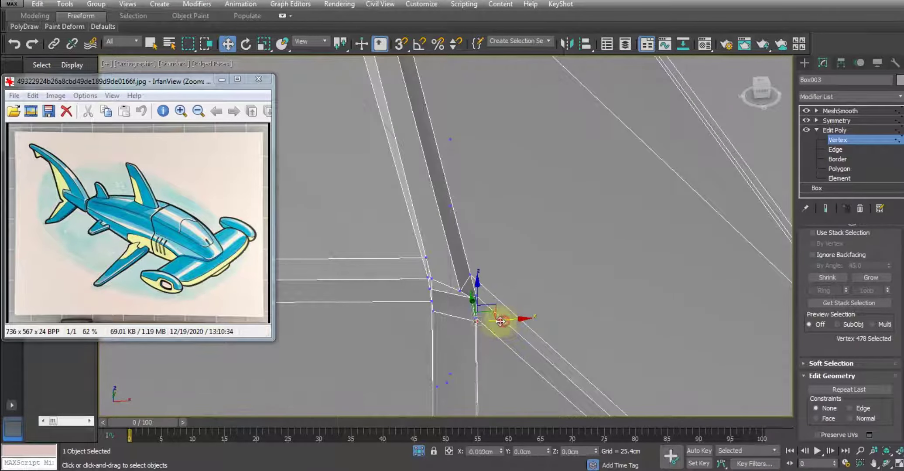
{"action": "left_click", "coordinate": [470, 297]}
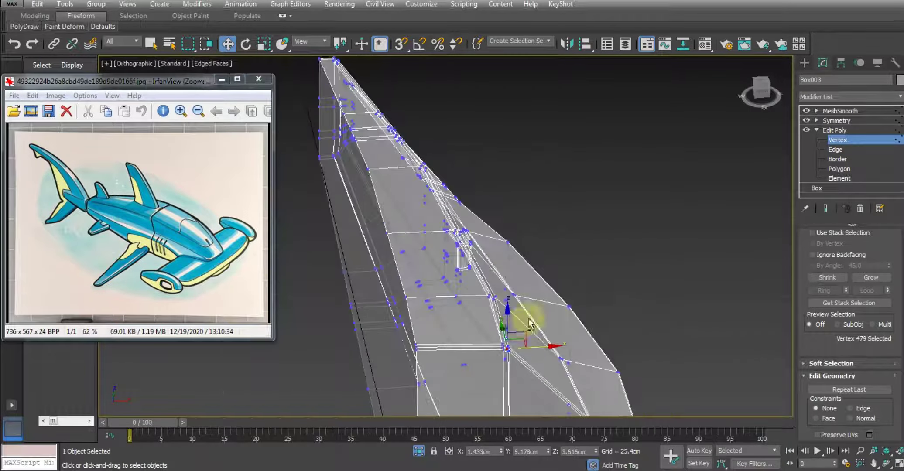
{"action": "mouse_move", "coordinate": [484, 299]}
{"action": "middle_mouse_down", "text": "alt"}
{"action": "mouse_move", "coordinate": [567, 344]}
{"action": "mouse_move", "coordinate": [423, 363]}
{"action": "middle_mouse_up", "text": "alt"}
{"action": "scroll", "coordinate": [422, 363], "scroll_direction": "down", "scroll_amount": 3}
{"action": "scroll", "coordinate": [404, 367], "scroll_direction": "down", "scroll_amount": 5}
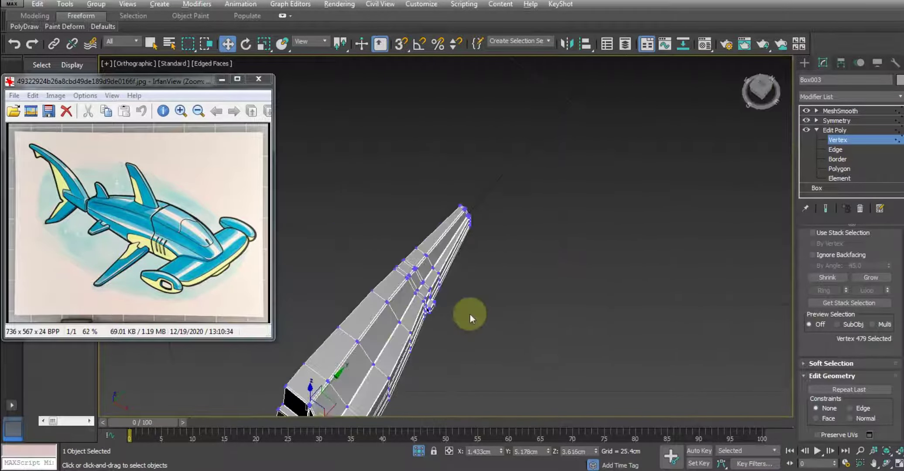
{"action": "mouse_move", "coordinate": [468, 315]}
{"action": "middle_mouse_down", "text": "alt"}
{"action": "mouse_move", "coordinate": [533, 407]}
{"action": "mouse_move", "coordinate": [495, 286]}
{"action": "mouse_move", "coordinate": [504, 263]}
{"action": "middle_mouse_up", "text": "alt"}
{"action": "scroll", "coordinate": [505, 263], "scroll_direction": "up", "scroll_amount": 5}
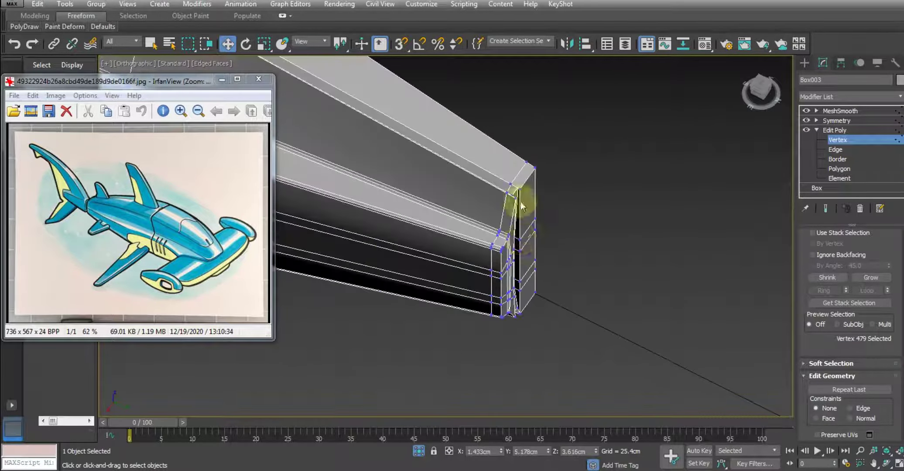
{"action": "scroll", "coordinate": [520, 202], "scroll_direction": "up", "scroll_amount": 3}
{"action": "scroll", "coordinate": [511, 218], "scroll_direction": "up", "scroll_amount": 3}
{"action": "scroll", "coordinate": [514, 228], "scroll_direction": "down", "scroll_amount": 2}
Select the strip's tip-corner vertex and inspect the box corner from below and the side.
{"action": "left_click", "coordinate": [497, 233]}
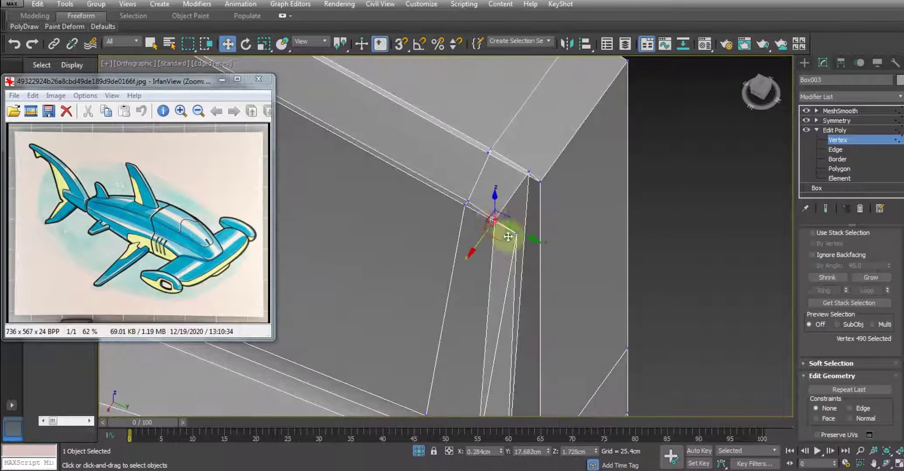
{"action": "middle_click_drag", "start_coordinate": [502, 238], "coordinate": [475, 297], "text": "alt"}
{"action": "scroll", "coordinate": [458, 253], "scroll_direction": "up", "scroll_amount": 3}
{"action": "mouse_move", "coordinate": [458, 254]}
{"action": "middle_mouse_down", "text": "alt"}
{"action": "mouse_move", "coordinate": [521, 218]}
{"action": "mouse_move", "coordinate": [573, 271]}
{"action": "middle_mouse_up", "text": "alt"}
{"action": "scroll", "coordinate": [573, 271], "scroll_direction": "down", "scroll_amount": 3}
{"action": "scroll", "coordinate": [559, 307], "scroll_direction": "down", "scroll_amount": 2}
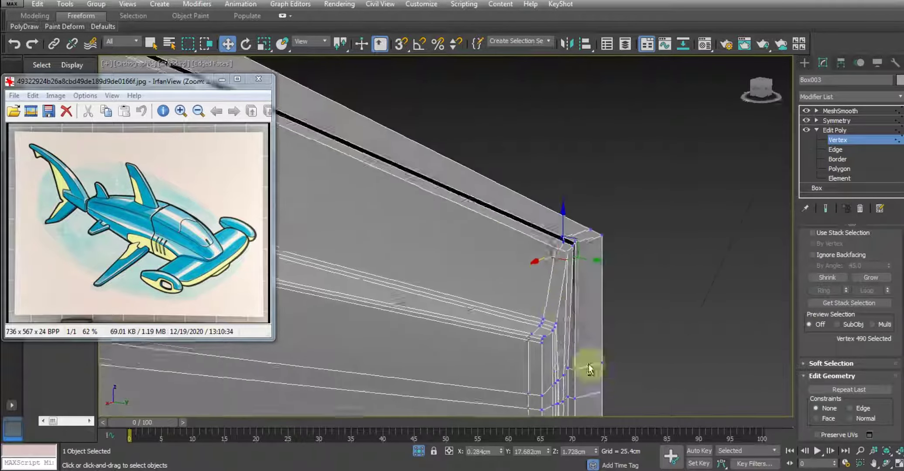
{"action": "mouse_move", "coordinate": [585, 369]}
{"action": "middle_mouse_down", "text": "alt"}
{"action": "mouse_move", "coordinate": [565, 369]}
{"action": "mouse_move", "coordinate": [564, 300]}
{"action": "mouse_move", "coordinate": [520, 261]}
{"action": "mouse_move", "coordinate": [600, 282]}
{"action": "mouse_move", "coordinate": [542, 358]}
{"action": "mouse_move", "coordinate": [494, 361]}
{"action": "mouse_move", "coordinate": [490, 347]}
{"action": "middle_mouse_up", "text": "alt"}
{"action": "scroll", "coordinate": [564, 301], "scroll_direction": "up", "scroll_amount": 4}
{"action": "scroll", "coordinate": [490, 347], "scroll_direction": "down", "scroll_amount": 5}
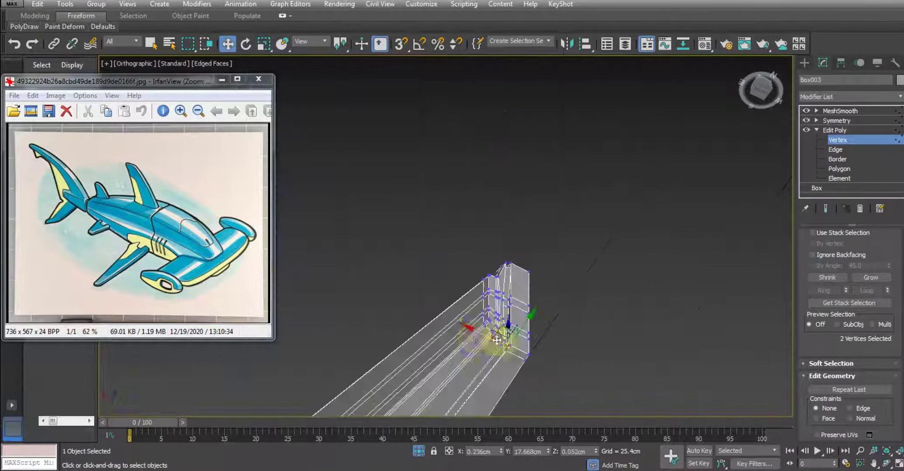
{"action": "mouse_move", "coordinate": [475, 303]}
{"action": "middle_mouse_down", "text": "alt"}
{"action": "mouse_move", "coordinate": [514, 397]}
{"action": "mouse_move", "coordinate": [600, 262]}
{"action": "mouse_move", "coordinate": [466, 301]}
{"action": "mouse_move", "coordinate": [605, 268]}
{"action": "mouse_move", "coordinate": [410, 327]}
{"action": "mouse_move", "coordinate": [508, 302]}
{"action": "mouse_move", "coordinate": [458, 381]}
{"action": "mouse_move", "coordinate": [430, 392]}
{"action": "middle_mouse_up", "text": "alt"}
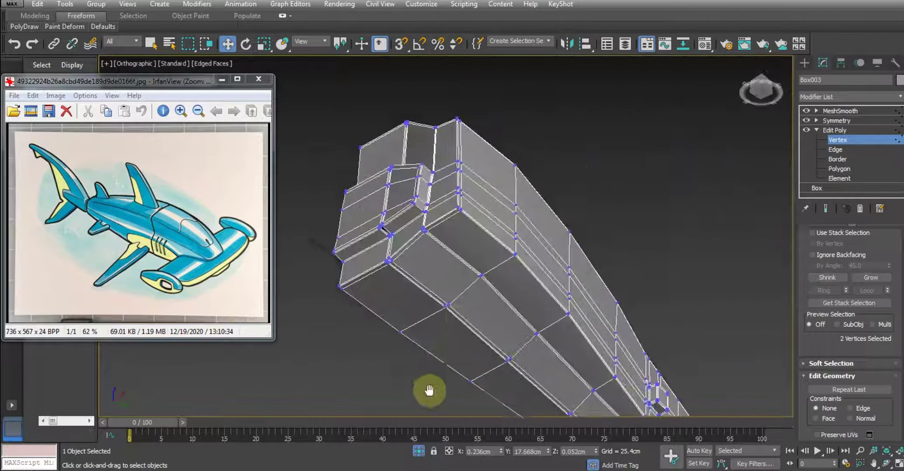
{"action": "scroll", "coordinate": [392, 235], "scroll_direction": "up", "scroll_amount": 4}
{"action": "scroll", "coordinate": [366, 190], "scroll_direction": "up", "scroll_amount": 3}
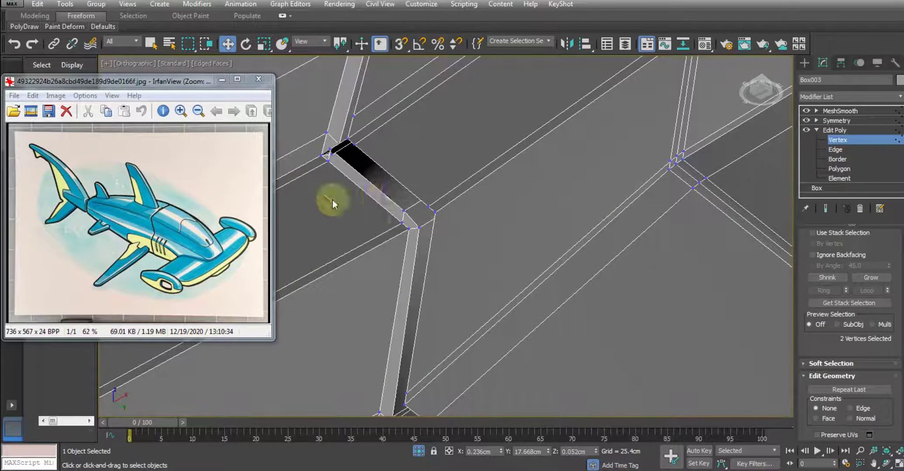
Raise two groove-corner vertices and slide two more to reshape the bottom edge.
{"action": "left_click", "coordinate": [336, 153]}
{"action": "middle_click_drag", "start_coordinate": [333, 161], "coordinate": [353, 142]}
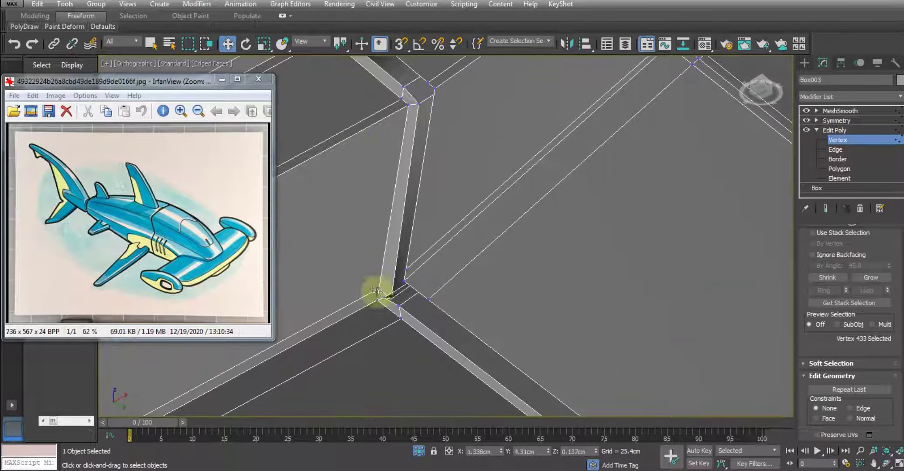
{"action": "middle_click_drag", "start_coordinate": [396, 298], "coordinate": [470, 327], "text": "alt"}
{"action": "left_click", "coordinate": [430, 299]}
{"action": "mouse_move", "coordinate": [430, 298]}
{"action": "middle_mouse_down", "text": "alt"}
{"action": "mouse_move", "coordinate": [429, 242]}
{"action": "mouse_move", "coordinate": [397, 317]}
{"action": "mouse_move", "coordinate": [416, 315]}
{"action": "middle_mouse_up", "text": "alt"}
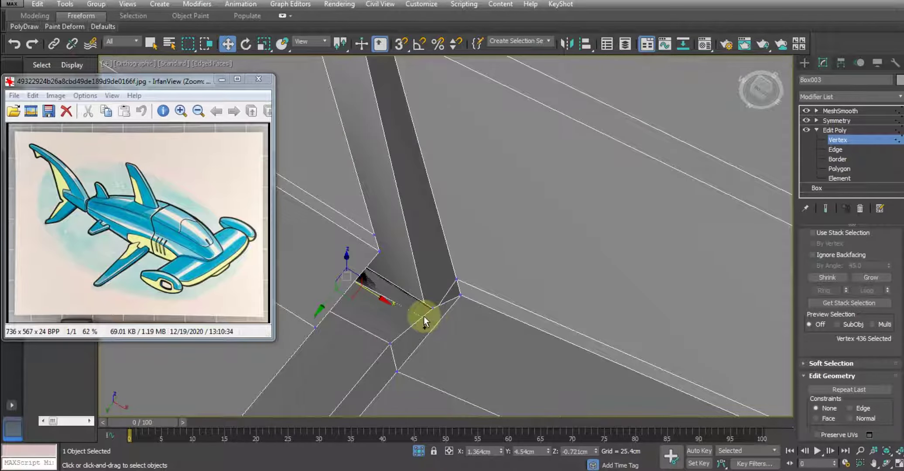
{"action": "left_click", "coordinate": [446, 292], "text": "ctrl"}
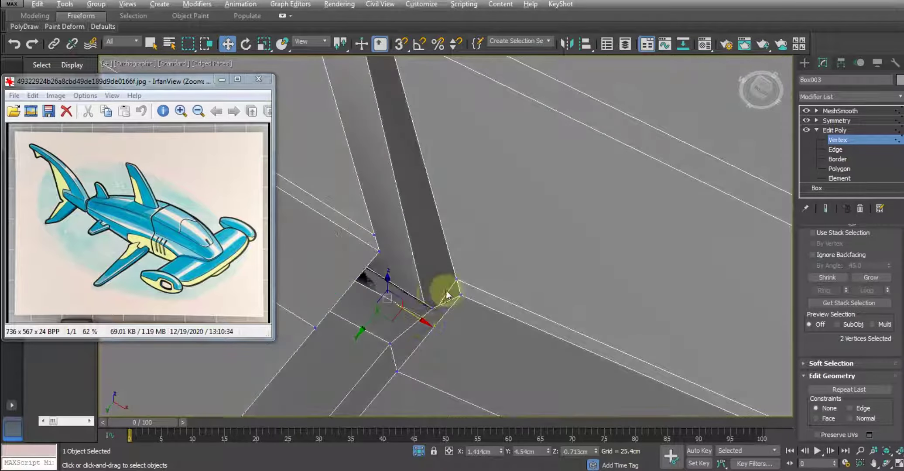
{"action": "mouse_move", "coordinate": [446, 293]}
{"action": "middle_mouse_down", "text": "alt"}
{"action": "mouse_move", "coordinate": [388, 352]}
{"action": "mouse_move", "coordinate": [388, 265]}
{"action": "middle_mouse_up", "text": "alt"}
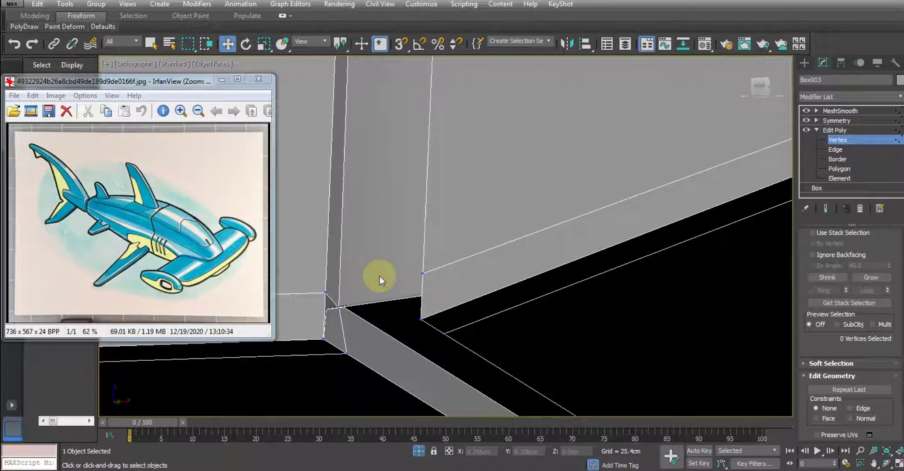
{"action": "left_click_drag", "start_coordinate": [387, 268], "coordinate": [388, 254]}
{"action": "mouse_move", "coordinate": [388, 254]}
{"action": "middle_mouse_down", "text": "alt"}
{"action": "mouse_move", "coordinate": [384, 289]}
{"action": "mouse_move", "coordinate": [390, 248]}
{"action": "middle_mouse_up", "text": "alt"}
{"action": "left_click", "coordinate": [433, 271]}
{"action": "middle_click_drag", "start_coordinate": [432, 311], "coordinate": [403, 317], "text": "alt"}
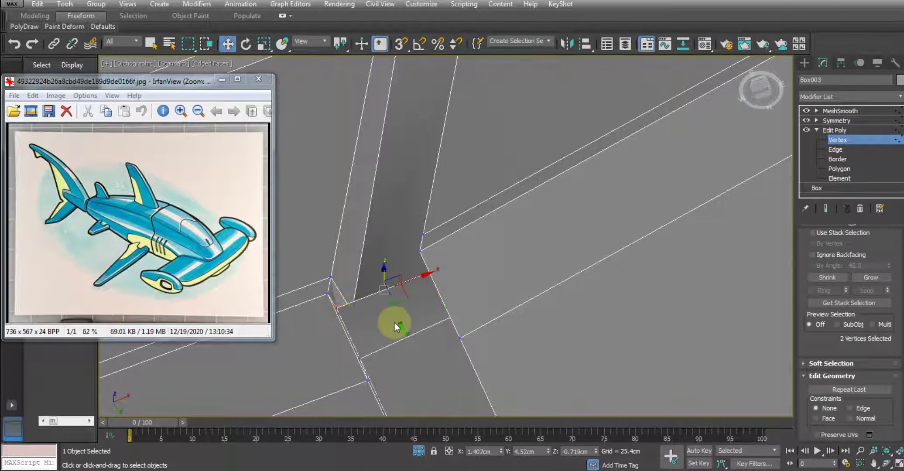
{"action": "left_click_drag", "start_coordinate": [400, 321], "coordinate": [415, 332]}
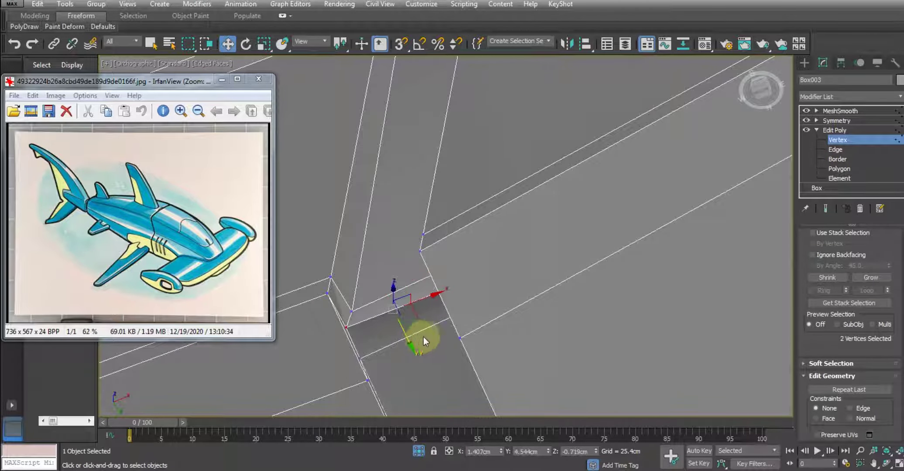
{"action": "mouse_move", "coordinate": [423, 336]}
{"action": "middle_mouse_down", "text": "alt"}
{"action": "mouse_move", "coordinate": [504, 328]}
{"action": "mouse_move", "coordinate": [403, 355]}
{"action": "middle_mouse_up", "text": "alt"}
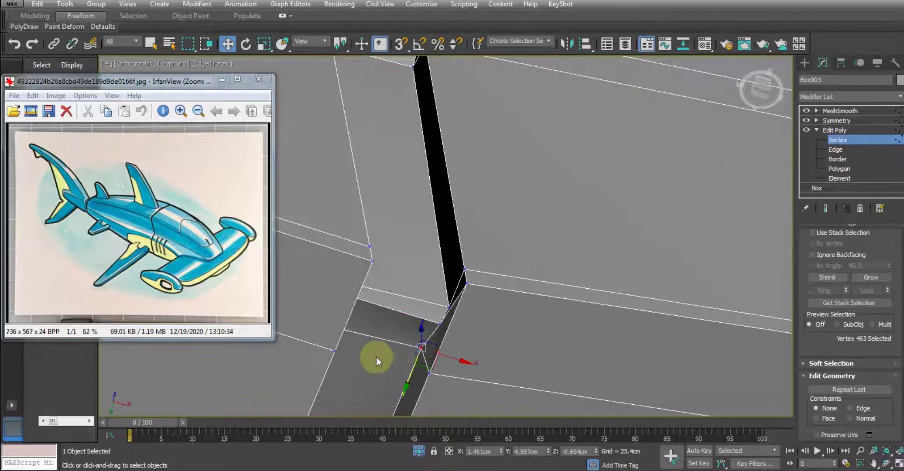
Enable see-through (Alt+X) and move two corner vertices to close the groove gap.
{"action": "key", "text": "alt+x"}
{"action": "left_click", "coordinate": [326, 327]}
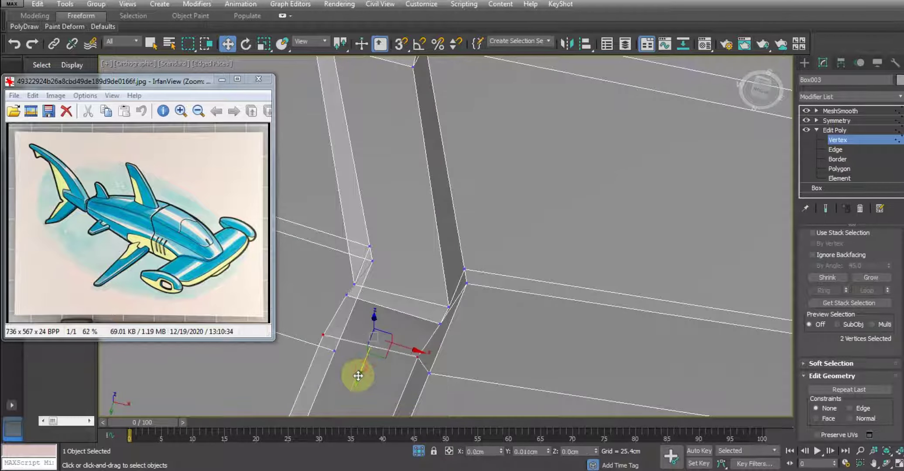
{"action": "left_click_drag", "start_coordinate": [358, 376], "coordinate": [435, 327]}
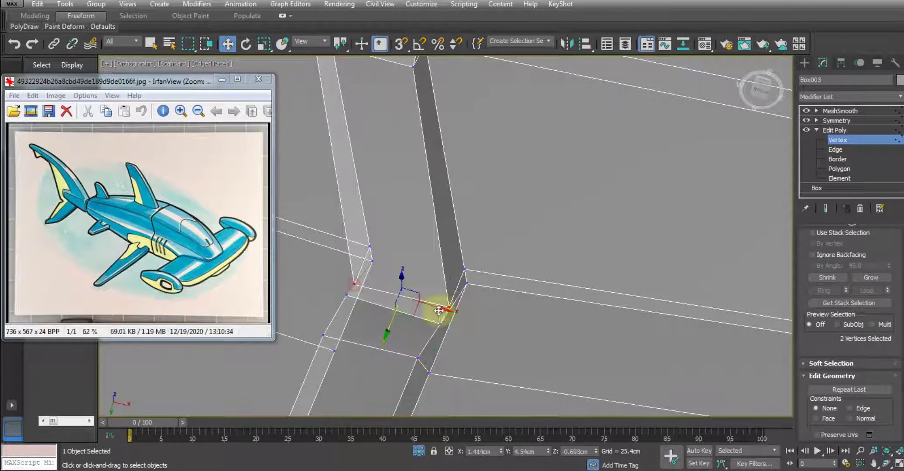
{"action": "mouse_move", "coordinate": [440, 308]}
{"action": "middle_mouse_down", "text": "alt"}
{"action": "mouse_move", "coordinate": [422, 383]}
{"action": "mouse_move", "coordinate": [410, 274]}
{"action": "mouse_move", "coordinate": [428, 329]}
{"action": "mouse_move", "coordinate": [462, 312]}
{"action": "mouse_move", "coordinate": [417, 298]}
{"action": "mouse_move", "coordinate": [404, 253]}
{"action": "mouse_move", "coordinate": [384, 258]}
{"action": "mouse_move", "coordinate": [490, 262]}
{"action": "mouse_move", "coordinate": [494, 291]}
{"action": "mouse_move", "coordinate": [450, 316]}
{"action": "mouse_move", "coordinate": [461, 312]}
{"action": "middle_mouse_up", "text": "alt"}
{"action": "scroll", "coordinate": [427, 284], "scroll_direction": "up", "scroll_amount": 5}
{"action": "left_click", "coordinate": [415, 262]}
{"action": "left_click", "coordinate": [488, 277], "text": "ctrl"}
{"action": "left_click_drag", "start_coordinate": [472, 304], "coordinate": [482, 316]}
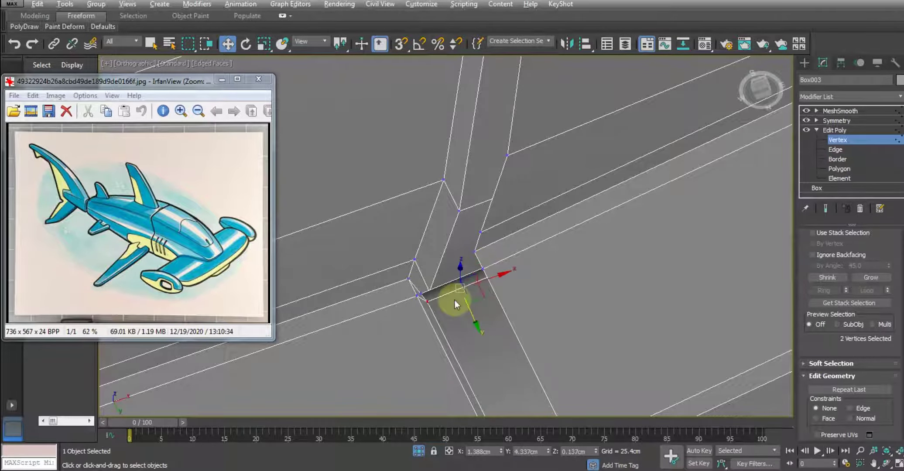
{"action": "mouse_move", "coordinate": [455, 301]}
{"action": "middle_mouse_down", "text": "alt"}
{"action": "mouse_move", "coordinate": [460, 359]}
{"action": "mouse_move", "coordinate": [504, 303]}
{"action": "mouse_move", "coordinate": [491, 328]}
{"action": "middle_mouse_up", "text": "alt"}
Raise two corner vertices to deepen the groove, then shift three along the groove.
{"action": "left_click", "coordinate": [420, 297]}
{"action": "left_click", "coordinate": [497, 312], "text": "ctrl"}
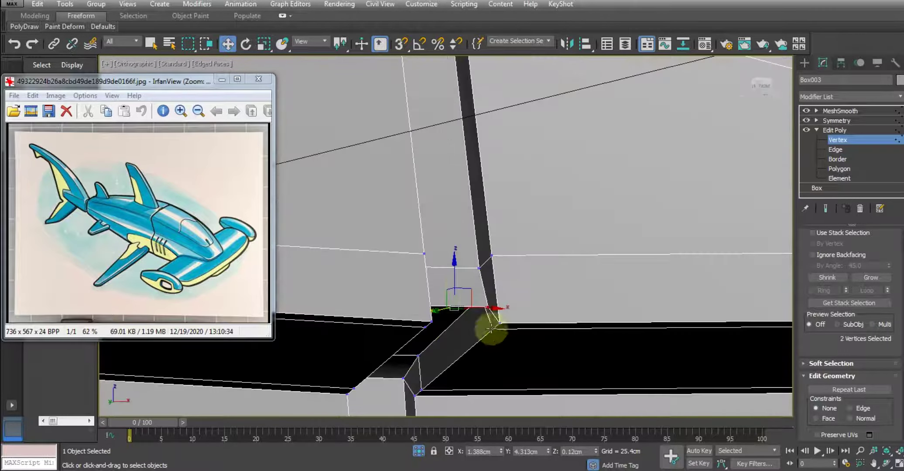
{"action": "left_click_drag", "start_coordinate": [455, 284], "coordinate": [445, 265]}
{"action": "middle_click_drag", "start_coordinate": [460, 321], "coordinate": [490, 258], "text": "alt"}
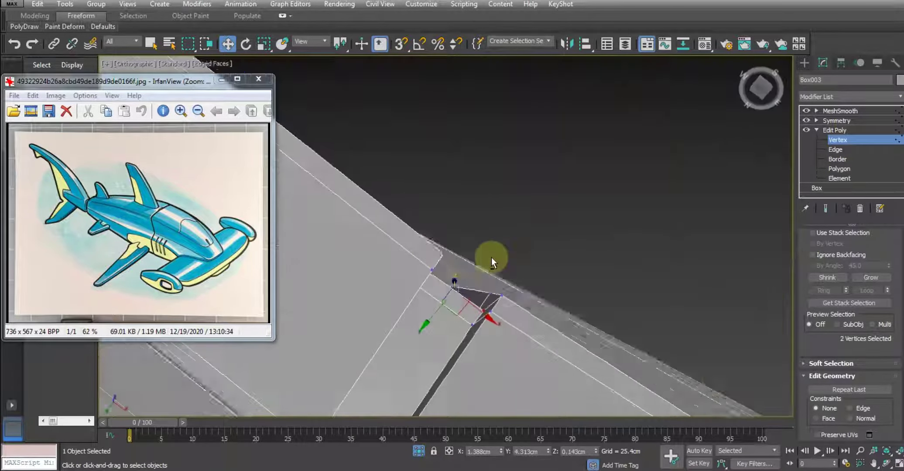
{"action": "left_click", "coordinate": [469, 327], "text": "ctrl"}
{"action": "middle_click_drag", "start_coordinate": [494, 347], "coordinate": [430, 338], "text": "alt"}
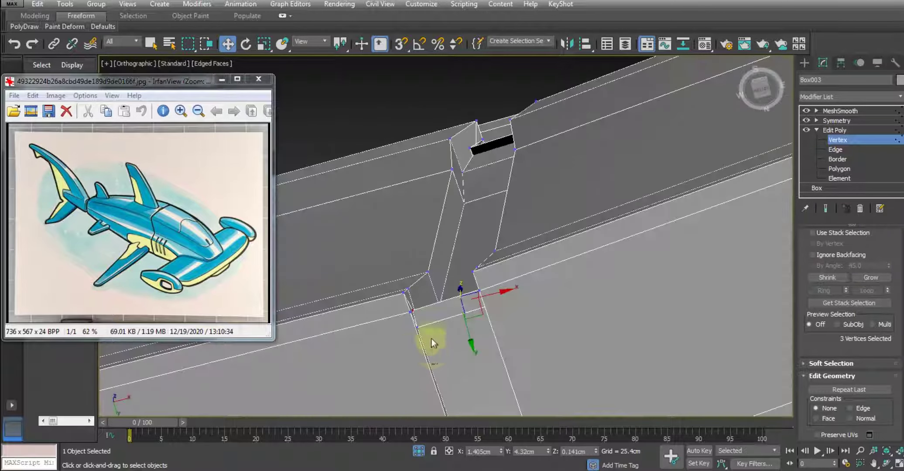
{"action": "left_click_drag", "start_coordinate": [457, 342], "coordinate": [464, 355]}
{"action": "mouse_move", "coordinate": [464, 355]}
{"action": "middle_mouse_down", "text": "alt"}
{"action": "mouse_move", "coordinate": [482, 398]}
{"action": "mouse_move", "coordinate": [453, 397]}
{"action": "middle_mouse_up", "text": "alt"}
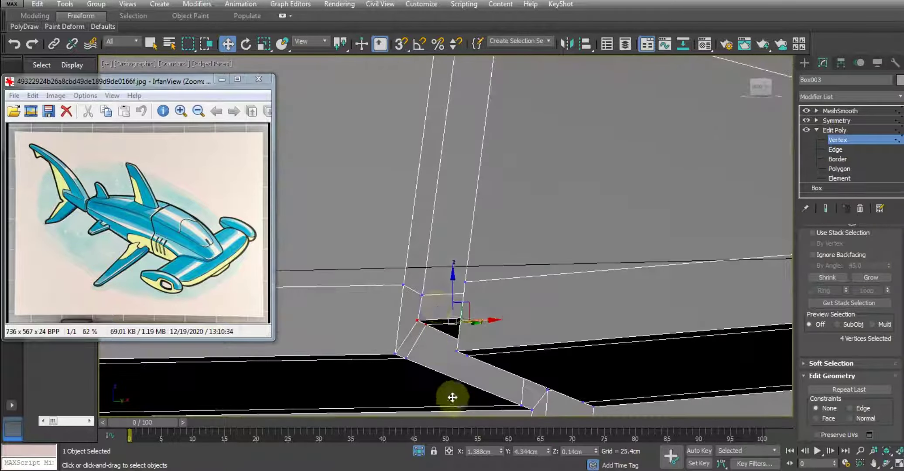
{"action": "left_click", "coordinate": [424, 296]}
Move another pair of corner vertices to align the groove edge.
{"action": "mouse_move", "coordinate": [448, 323]}
{"action": "middle_mouse_down", "text": "alt"}
{"action": "mouse_move", "coordinate": [471, 315]}
{"action": "mouse_move", "coordinate": [404, 387]}
{"action": "mouse_move", "coordinate": [435, 369]}
{"action": "mouse_move", "coordinate": [490, 279]}
{"action": "mouse_move", "coordinate": [455, 331]}
{"action": "mouse_move", "coordinate": [475, 387]}
{"action": "mouse_move", "coordinate": [517, 388]}
{"action": "middle_mouse_up", "text": "alt"}
{"action": "scroll", "coordinate": [435, 365], "scroll_direction": "down", "scroll_amount": 3}
{"action": "scroll", "coordinate": [446, 299], "scroll_direction": "up", "scroll_amount": 3}
{"action": "left_click", "coordinate": [437, 318]}
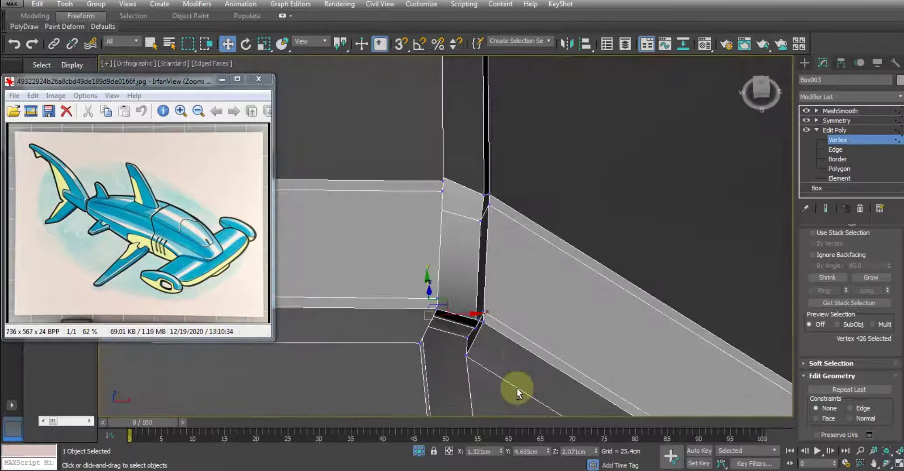
{"action": "left_click", "coordinate": [472, 338], "text": "ctrl"}
{"action": "middle_click_drag", "start_coordinate": [501, 344], "coordinate": [448, 366], "text": "alt"}
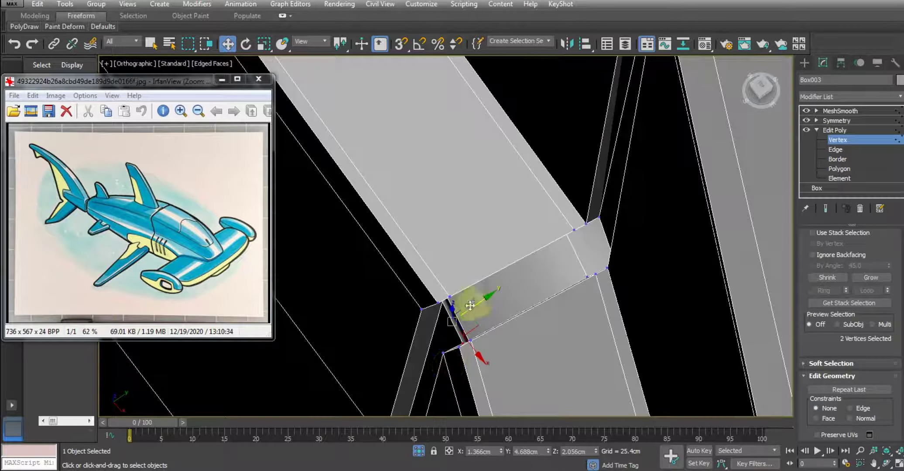
{"action": "left_click_drag", "start_coordinate": [477, 310], "coordinate": [499, 301]}
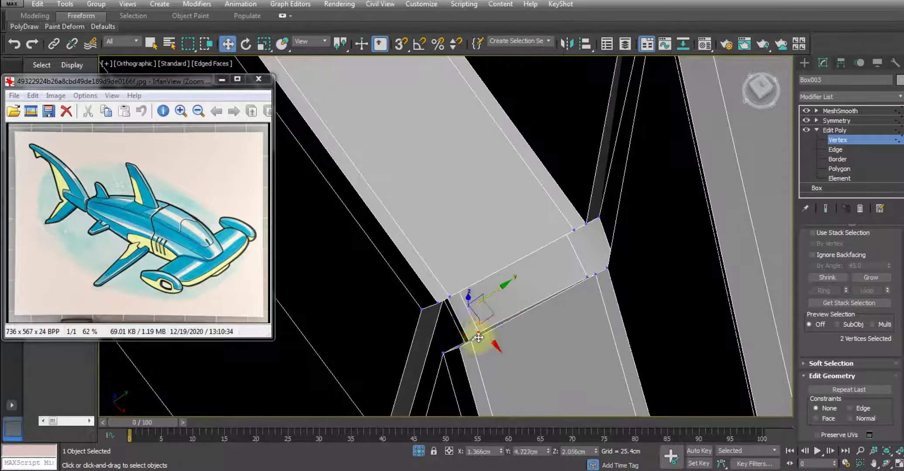
{"action": "mouse_move", "coordinate": [497, 303]}
{"action": "middle_mouse_down", "text": "alt"}
{"action": "mouse_move", "coordinate": [499, 286]}
{"action": "mouse_move", "coordinate": [517, 291]}
{"action": "mouse_move", "coordinate": [474, 318]}
{"action": "mouse_move", "coordinate": [540, 313]}
{"action": "mouse_move", "coordinate": [530, 305]}
{"action": "mouse_move", "coordinate": [540, 289]}
{"action": "middle_mouse_up", "text": "alt"}
{"action": "middle_click_drag", "start_coordinate": [507, 188], "coordinate": [507, 211]}
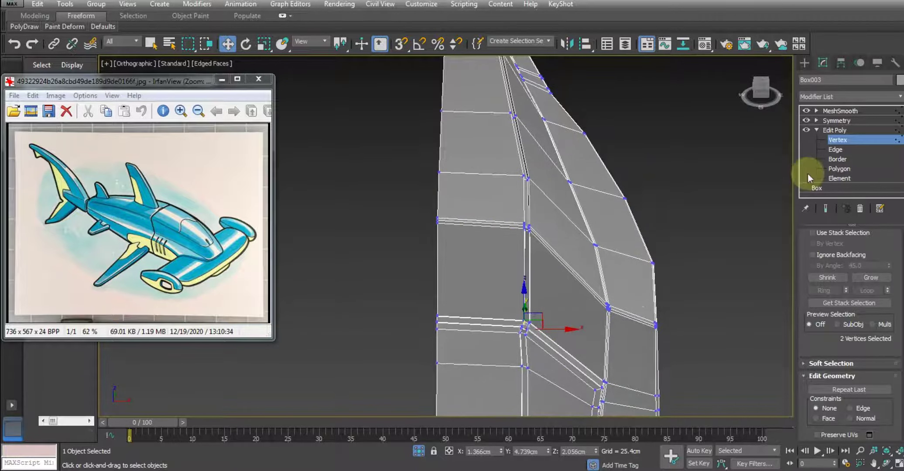
Select the ring of edges running around the body.
{"action": "left_click", "coordinate": [832, 152]}
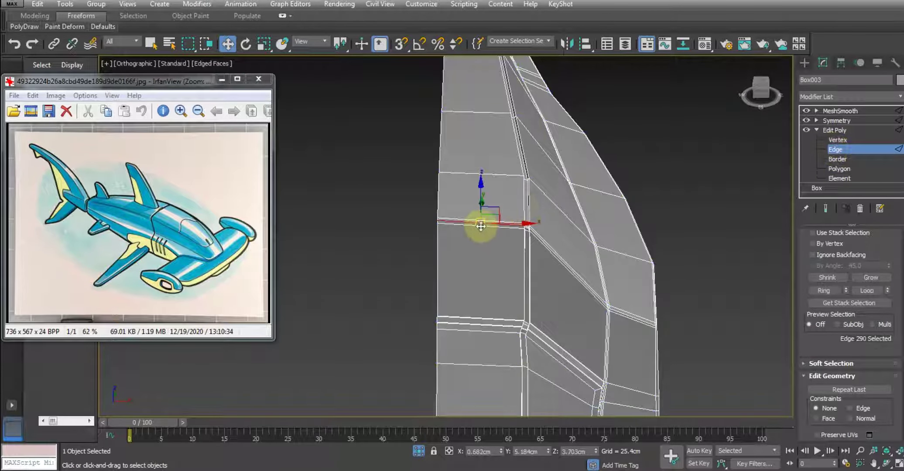
{"action": "left_click", "coordinate": [825, 292]}
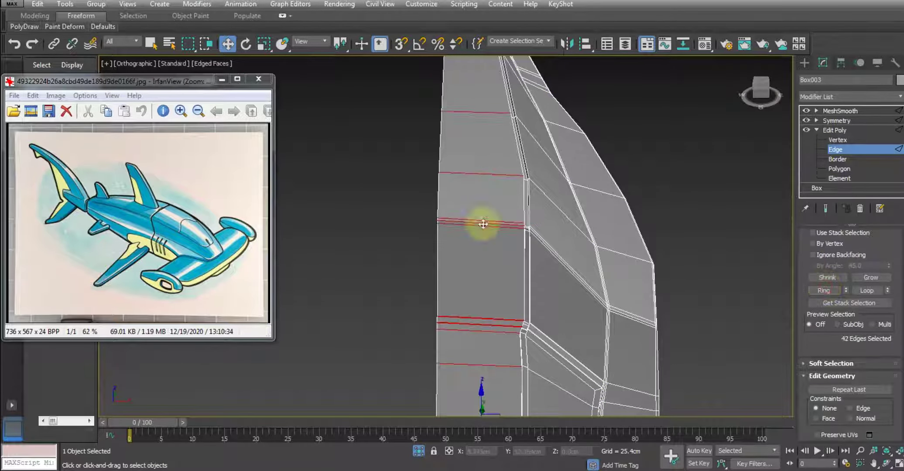
{"action": "middle_click_drag", "start_coordinate": [477, 226], "coordinate": [444, 238]}
{"action": "scroll", "coordinate": [444, 238], "scroll_direction": "down", "scroll_amount": 5}
{"action": "mouse_move", "coordinate": [404, 299]}
{"action": "middle_mouse_down", "text": "alt"}
{"action": "mouse_move", "coordinate": [328, 255]}
{"action": "mouse_move", "coordinate": [309, 181]}
{"action": "mouse_move", "coordinate": [454, 283]}
{"action": "mouse_move", "coordinate": [491, 216]}
{"action": "mouse_move", "coordinate": [444, 283]}
{"action": "mouse_move", "coordinate": [418, 256]}
{"action": "mouse_move", "coordinate": [490, 227]}
{"action": "mouse_move", "coordinate": [508, 208]}
{"action": "middle_mouse_up", "text": "alt"}
Connect the ring with a single new loop at pinch 0 and scale it slightly.
{"action": "right_click", "coordinate": [416, 236]}
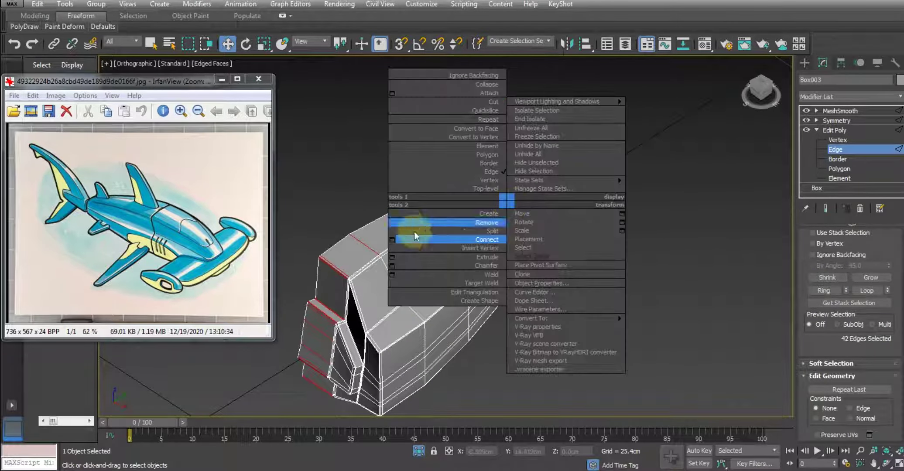
{"action": "left_click", "coordinate": [392, 240]}
{"action": "right_click", "coordinate": [454, 259]}
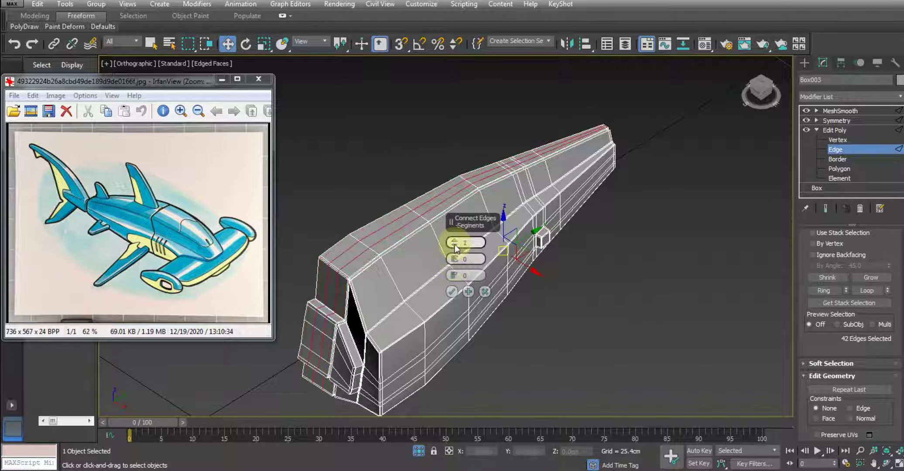
{"action": "right_click", "coordinate": [454, 242]}
{"action": "left_click", "coordinate": [451, 292]}
{"action": "mouse_move", "coordinate": [398, 278]}
{"action": "middle_mouse_down", "text": "alt"}
{"action": "mouse_move", "coordinate": [433, 264]}
{"action": "mouse_move", "coordinate": [424, 264]}
{"action": "middle_mouse_up", "text": "alt"}
{"action": "key", "text": "r"}
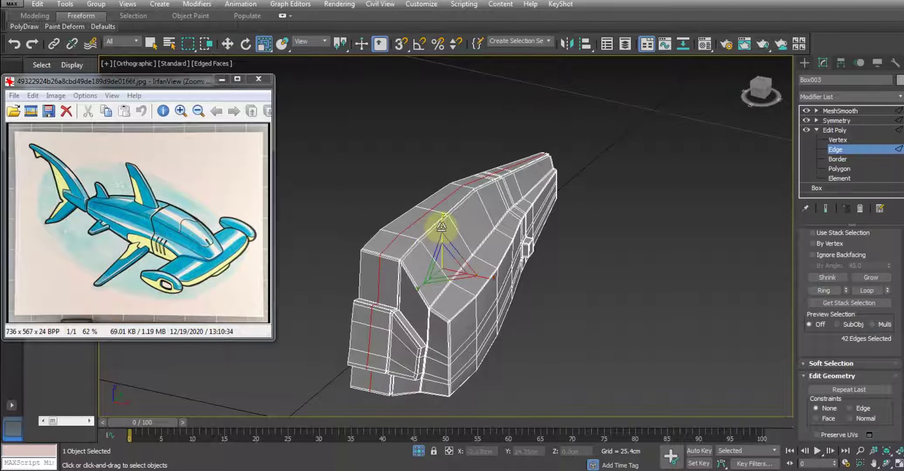
{"action": "left_click_drag", "start_coordinate": [441, 231], "coordinate": [439, 225]}
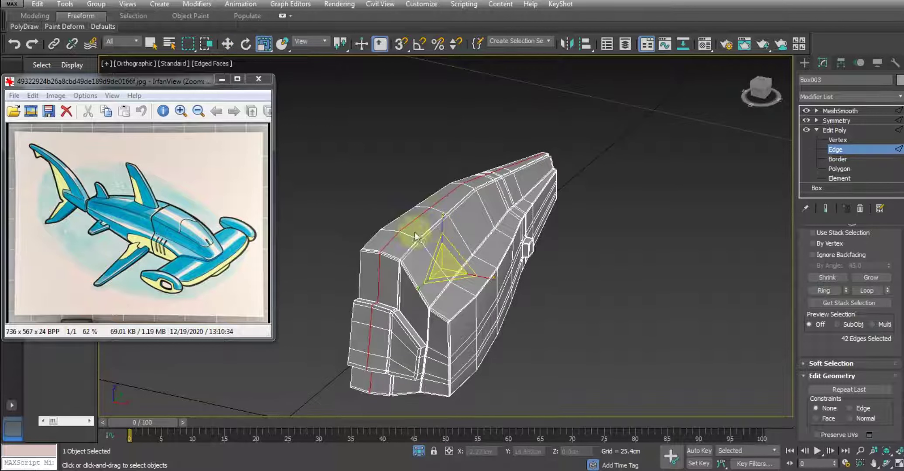
Turn on Show End Result and exit isolation to show the full smoothed shark.
{"action": "middle_click_drag", "start_coordinate": [424, 232], "coordinate": [440, 263], "text": "alt"}
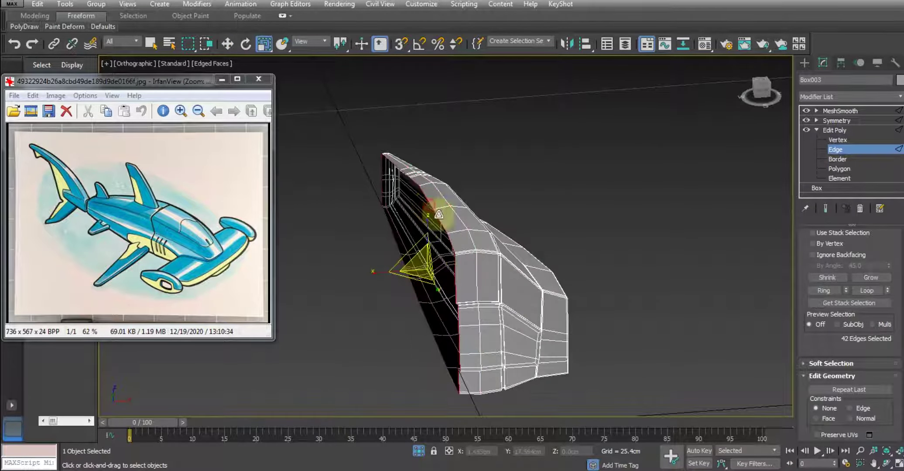
{"action": "left_click", "coordinate": [825, 209]}
{"action": "middle_click_drag", "start_coordinate": [568, 245], "coordinate": [401, 259], "text": "alt"}
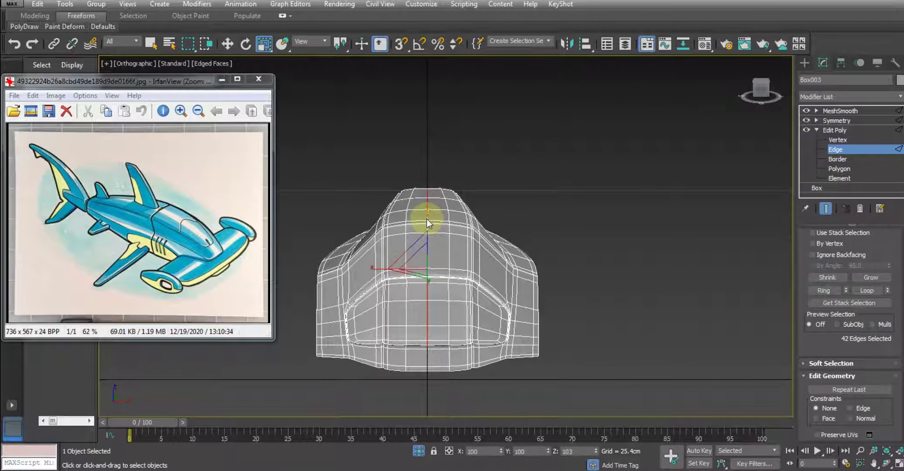
{"action": "middle_click_drag", "start_coordinate": [450, 213], "coordinate": [491, 230], "text": "alt"}
{"action": "left_click", "coordinate": [417, 451]}
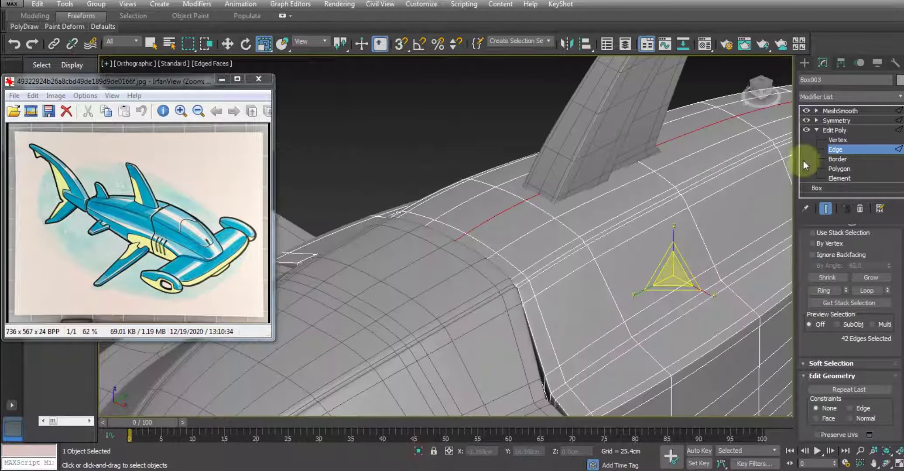
Leave edge editing, then select the head/nose object and frame it from the front.
{"action": "left_click", "coordinate": [845, 132]}
{"action": "middle_click_drag", "start_coordinate": [716, 202], "coordinate": [521, 234], "text": "alt"}
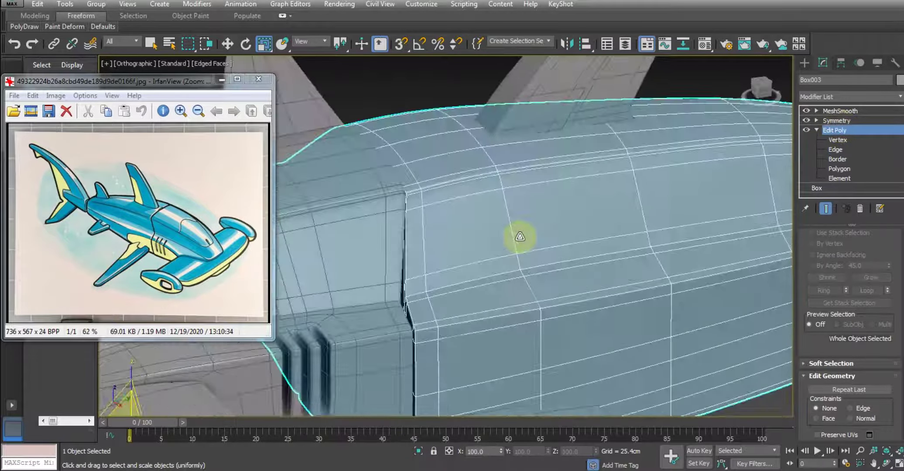
{"action": "scroll", "coordinate": [456, 203], "scroll_direction": "down", "scroll_amount": 3}
{"action": "left_click", "coordinate": [397, 254]}
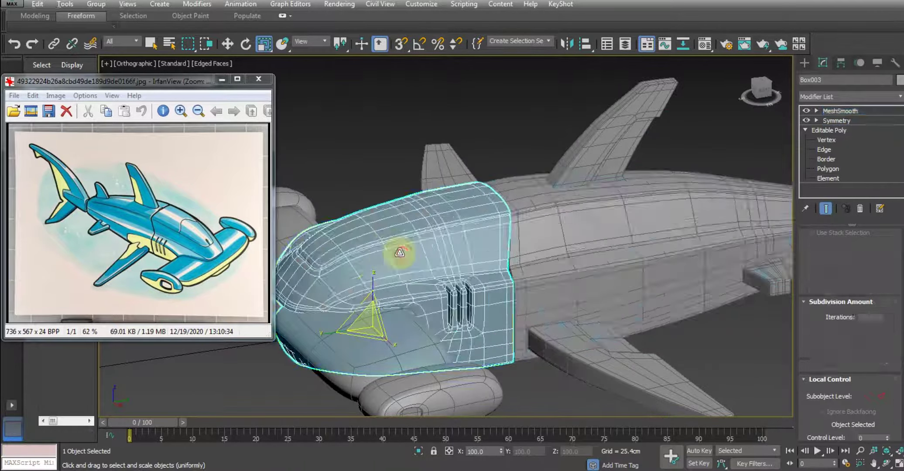
{"action": "mouse_move", "coordinate": [398, 254]}
{"action": "middle_mouse_down", "text": "alt"}
{"action": "mouse_move", "coordinate": [408, 269]}
{"action": "mouse_move", "coordinate": [437, 275]}
{"action": "middle_mouse_up", "text": "alt"}
{"action": "scroll", "coordinate": [489, 291], "scroll_direction": "up", "scroll_amount": 3}
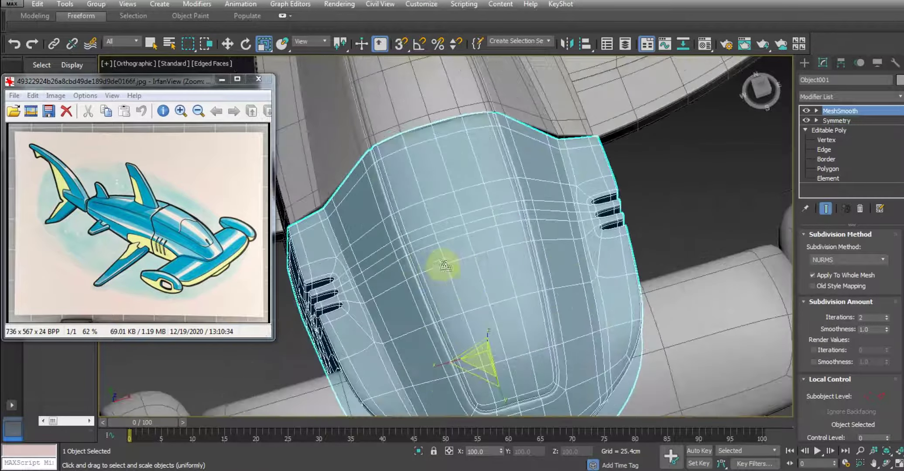
{"action": "scroll", "coordinate": [489, 290], "scroll_direction": "up", "scroll_amount": 2}
{"action": "scroll", "coordinate": [489, 291], "scroll_direction": "up", "scroll_amount": 1}
{"action": "middle_click_drag", "start_coordinate": [489, 290], "coordinate": [501, 290], "text": "alt"}
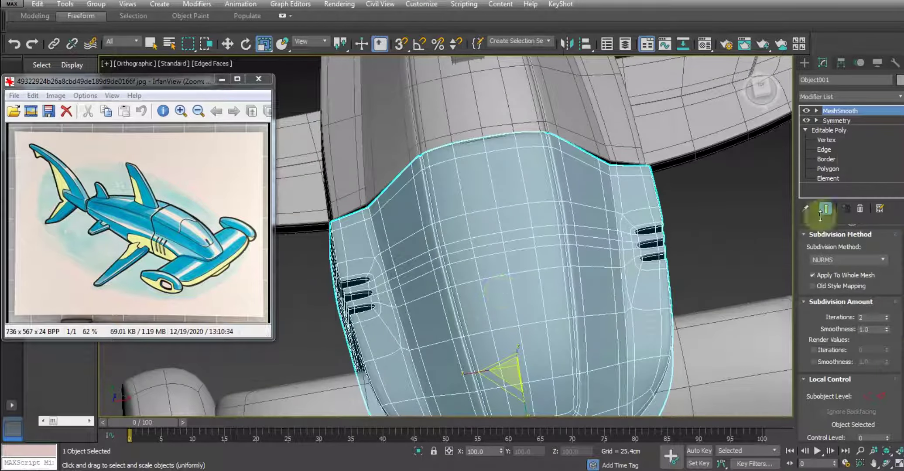
At vertex level, toggle the cage view and pick the vertex beside the vented panel line.
{"action": "left_click", "coordinate": [825, 142]}
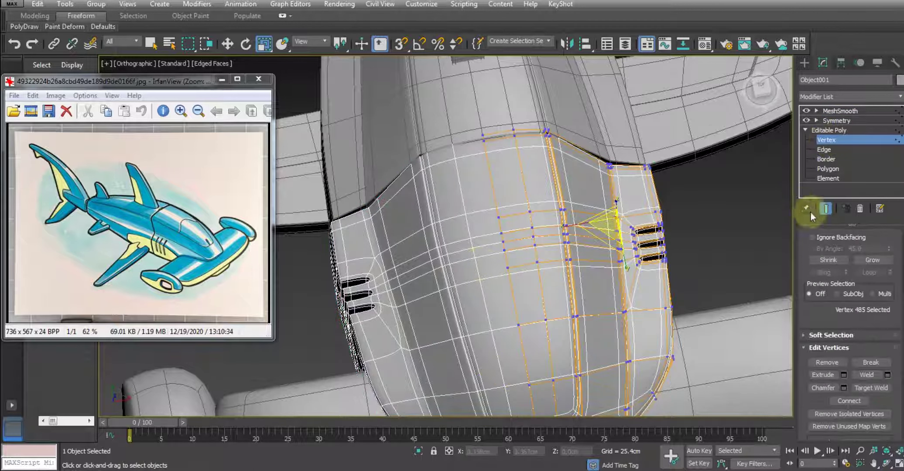
{"action": "left_click", "coordinate": [824, 210]}
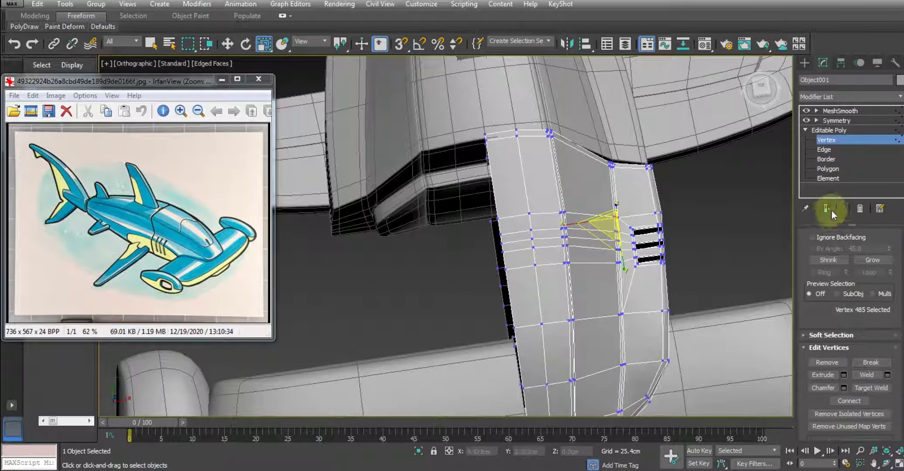
{"action": "left_click", "coordinate": [828, 211]}
{"action": "scroll", "coordinate": [504, 257], "scroll_direction": "up", "scroll_amount": 3}
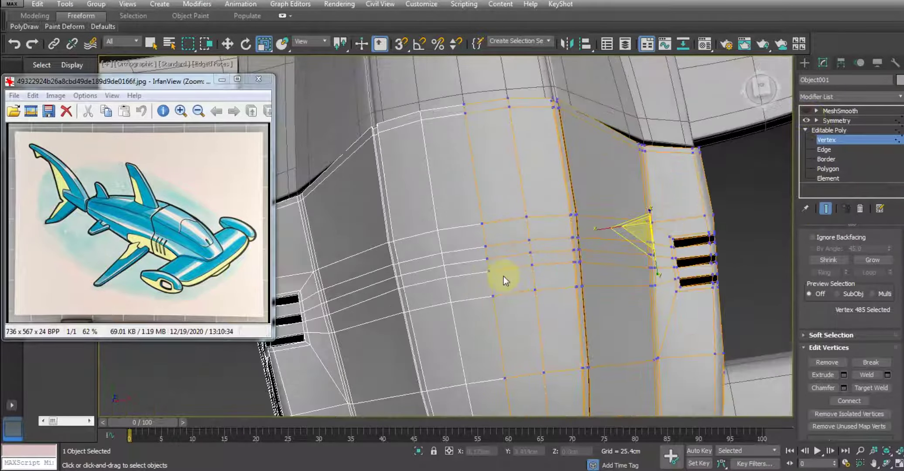
{"action": "mouse_move", "coordinate": [504, 273]}
{"action": "middle_mouse_down"}
{"action": "mouse_move", "coordinate": [533, 274]}
{"action": "mouse_move", "coordinate": [495, 297]}
{"action": "mouse_move", "coordinate": [480, 283]}
{"action": "mouse_move", "coordinate": [534, 313]}
{"action": "mouse_move", "coordinate": [513, 306]}
{"action": "mouse_move", "coordinate": [551, 289]}
{"action": "middle_mouse_up"}
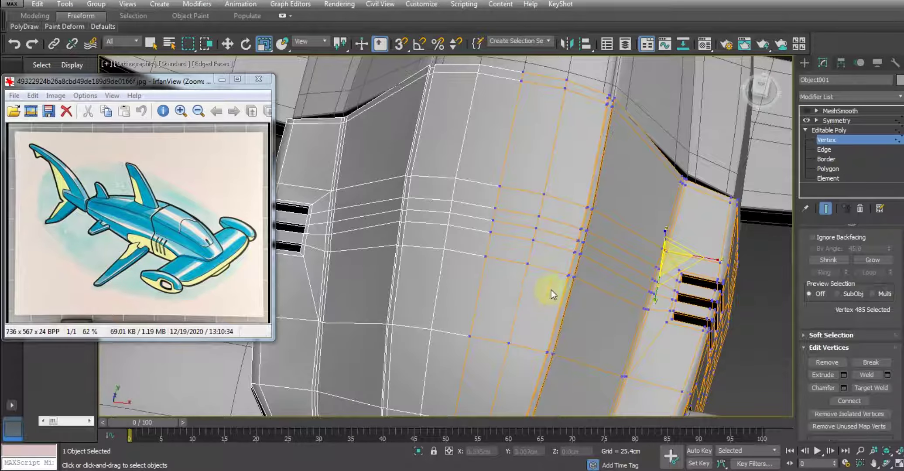
{"action": "left_click", "coordinate": [485, 257]}
{"action": "middle_click_drag", "start_coordinate": [490, 262], "coordinate": [609, 200], "text": "alt"}
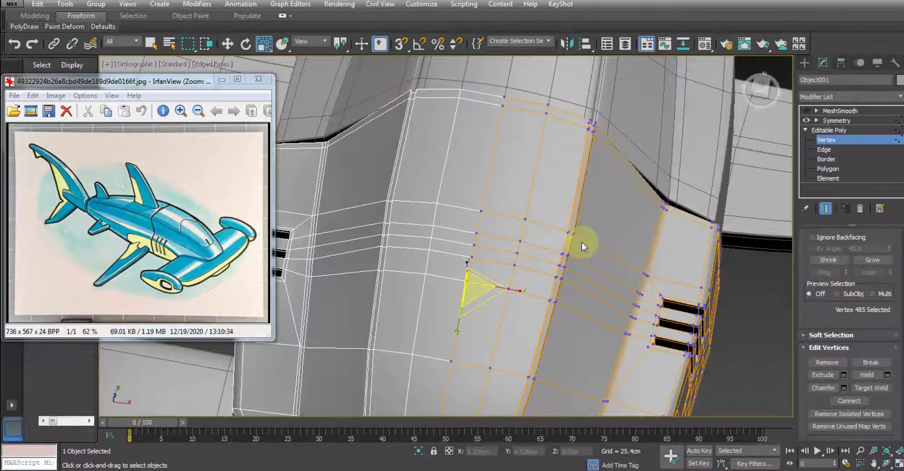
Move the chosen vertex slightly down along Y.
{"action": "key", "text": "w"}
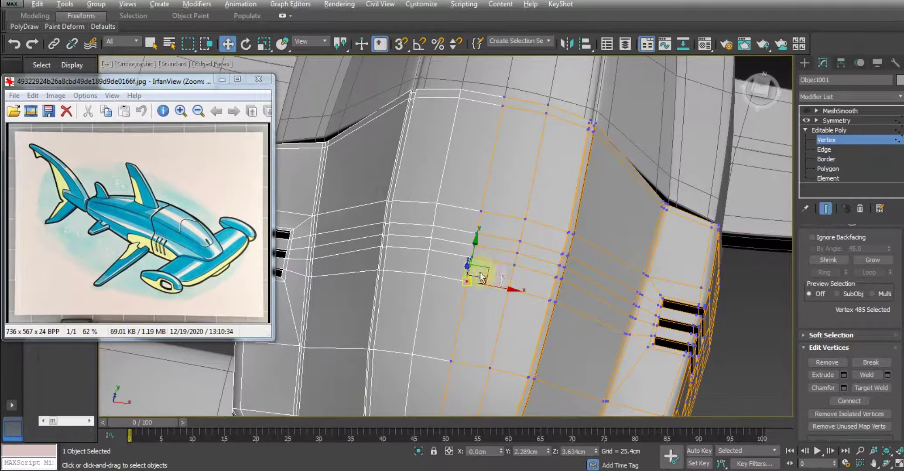
{"action": "mouse_move", "coordinate": [476, 262]}
{"action": "middle_mouse_down", "text": "alt"}
{"action": "mouse_move", "coordinate": [442, 226]}
{"action": "mouse_move", "coordinate": [494, 260]}
{"action": "middle_mouse_up", "text": "alt"}
{"action": "scroll", "coordinate": [494, 260], "scroll_direction": "up", "scroll_amount": 2}
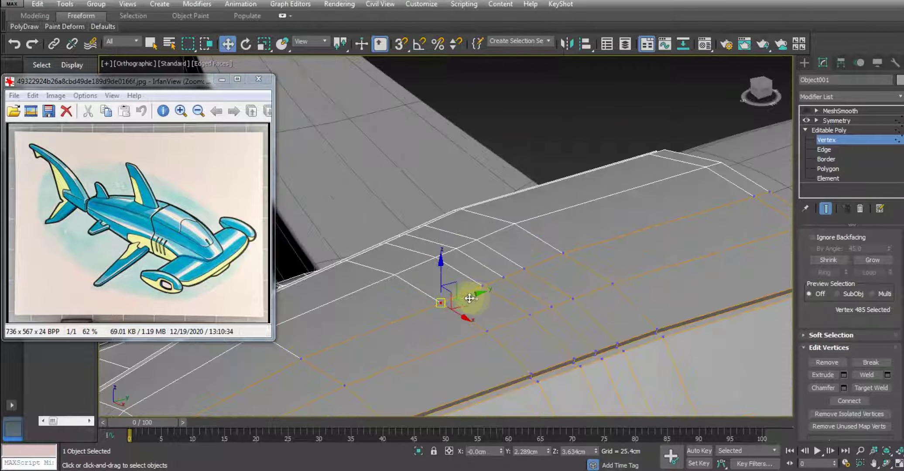
{"action": "mouse_move", "coordinate": [485, 290]}
{"action": "middle_mouse_down", "text": "alt"}
{"action": "mouse_move", "coordinate": [529, 250]}
{"action": "mouse_move", "coordinate": [541, 268]}
{"action": "mouse_move", "coordinate": [556, 268]}
{"action": "mouse_move", "coordinate": [550, 293]}
{"action": "middle_mouse_up", "text": "alt"}
{"action": "mouse_move", "coordinate": [542, 283]}
{"action": "left_mouse_down"}
{"action": "mouse_move", "coordinate": [565, 277]}
{"action": "mouse_move", "coordinate": [546, 283]}
{"action": "left_mouse_up"}
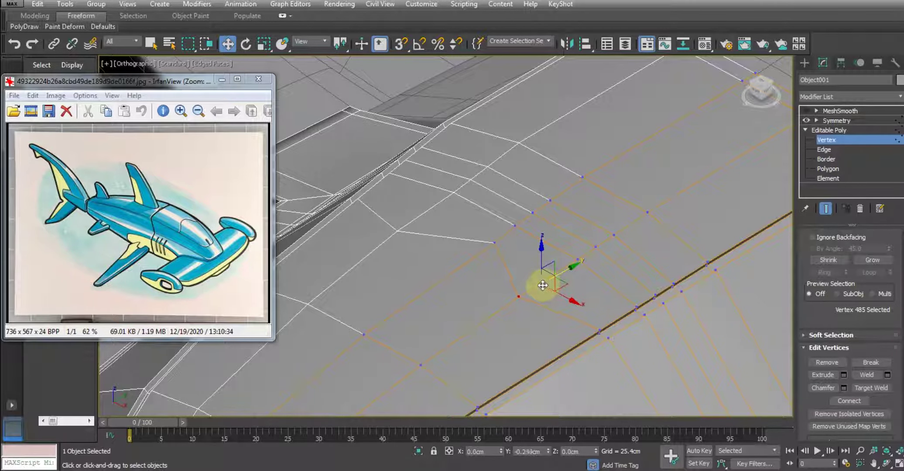
{"action": "mouse_move", "coordinate": [542, 285]}
{"action": "middle_mouse_down", "text": "alt"}
{"action": "mouse_move", "coordinate": [565, 303]}
{"action": "mouse_move", "coordinate": [586, 299]}
{"action": "mouse_move", "coordinate": [575, 317]}
{"action": "mouse_move", "coordinate": [546, 293]}
{"action": "mouse_move", "coordinate": [578, 296]}
{"action": "mouse_move", "coordinate": [528, 255]}
{"action": "mouse_move", "coordinate": [601, 245]}
{"action": "middle_mouse_up", "text": "alt"}
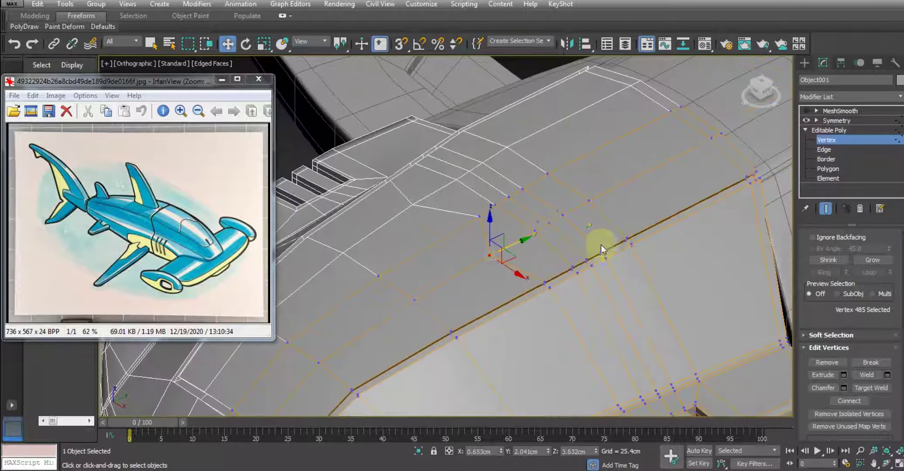
Compare the nudged vertex with the MeshSmooth preview on and off.
{"action": "left_click", "coordinate": [807, 112]}
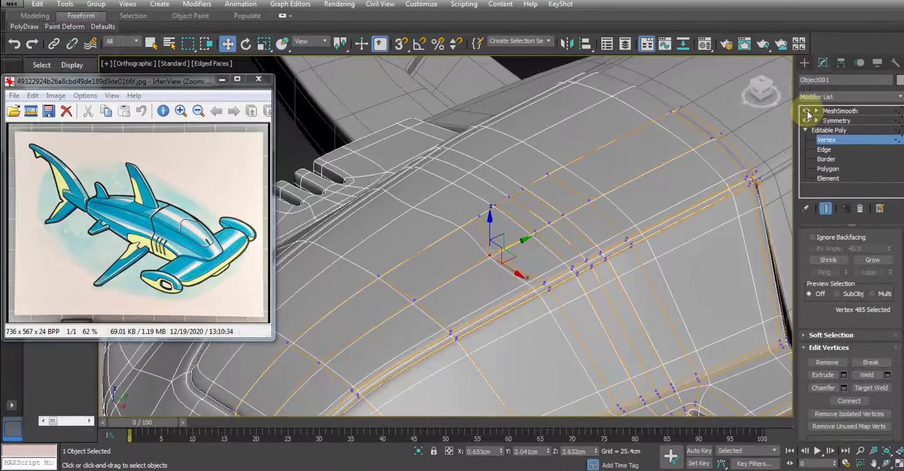
{"action": "left_click", "coordinate": [806, 112]}
{"action": "left_click", "coordinate": [807, 111]}
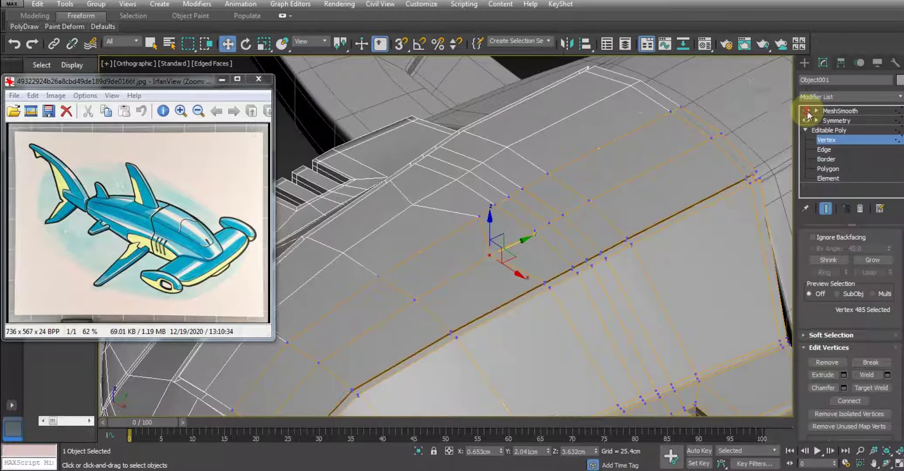
{"action": "mouse_move", "coordinate": [501, 264]}
{"action": "middle_mouse_down", "text": "alt"}
{"action": "mouse_move", "coordinate": [609, 241]}
{"action": "mouse_move", "coordinate": [537, 234]}
{"action": "mouse_move", "coordinate": [513, 304]}
{"action": "mouse_move", "coordinate": [498, 316]}
{"action": "mouse_move", "coordinate": [562, 207]}
{"action": "mouse_move", "coordinate": [539, 262]}
{"action": "mouse_move", "coordinate": [520, 254]}
{"action": "mouse_move", "coordinate": [620, 282]}
{"action": "middle_mouse_up", "text": "alt"}
{"action": "scroll", "coordinate": [562, 208], "scroll_direction": "up", "scroll_amount": 5}
{"action": "scroll", "coordinate": [807, 312], "scroll_direction": "down", "scroll_amount": 2}
{"action": "scroll", "coordinate": [868, 297], "scroll_direction": "down", "scroll_amount": 3}
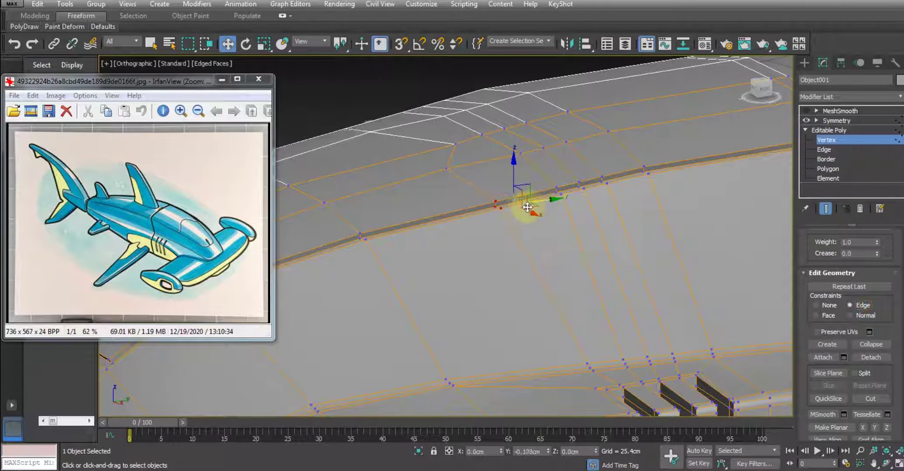
Inspect the body's top edge and notches with the smoothed preview once more.
{"action": "mouse_move", "coordinate": [509, 210]}
{"action": "middle_mouse_down", "text": "alt"}
{"action": "mouse_move", "coordinate": [542, 227]}
{"action": "mouse_move", "coordinate": [531, 260]}
{"action": "mouse_move", "coordinate": [512, 266]}
{"action": "middle_mouse_up", "text": "alt"}
{"action": "scroll", "coordinate": [513, 265], "scroll_direction": "up", "scroll_amount": 3}
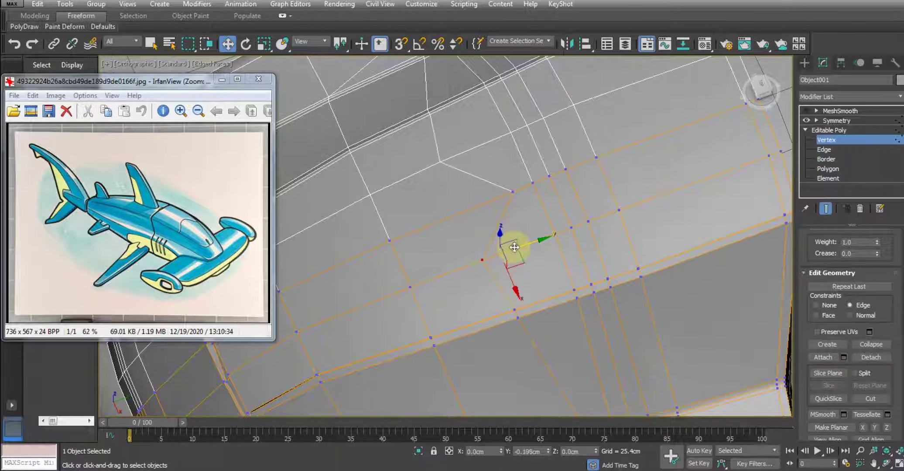
{"action": "mouse_move", "coordinate": [518, 227]}
{"action": "middle_mouse_down", "text": "alt"}
{"action": "mouse_move", "coordinate": [514, 201]}
{"action": "mouse_move", "coordinate": [525, 225]}
{"action": "middle_mouse_up", "text": "alt"}
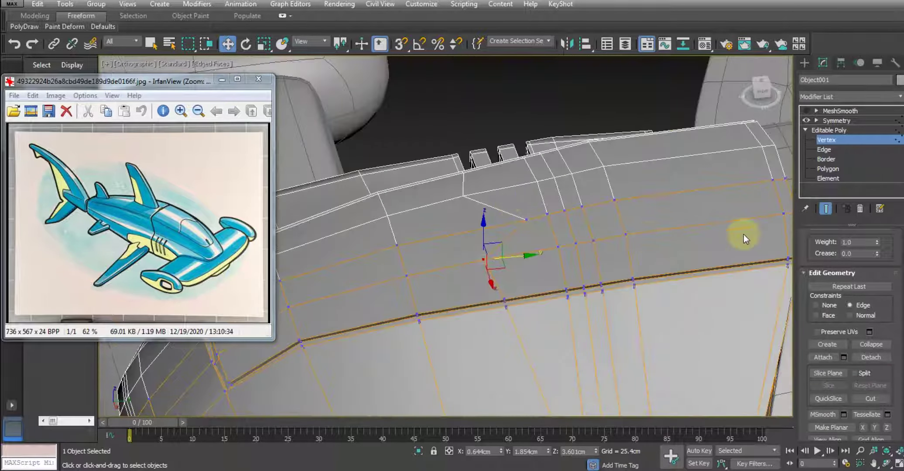
{"action": "left_click", "coordinate": [806, 112]}
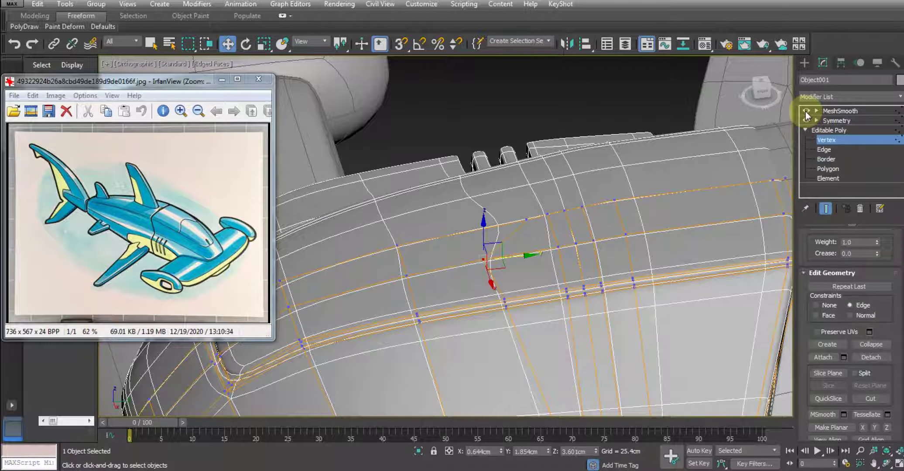
{"action": "left_click", "coordinate": [806, 112]}
{"action": "mouse_move", "coordinate": [582, 207]}
{"action": "middle_mouse_down", "text": "alt"}
{"action": "mouse_move", "coordinate": [629, 229]}
{"action": "mouse_move", "coordinate": [623, 253]}
{"action": "mouse_move", "coordinate": [535, 271]}
{"action": "mouse_move", "coordinate": [550, 267]}
{"action": "mouse_move", "coordinate": [507, 228]}
{"action": "mouse_move", "coordinate": [548, 239]}
{"action": "middle_mouse_up", "text": "alt"}
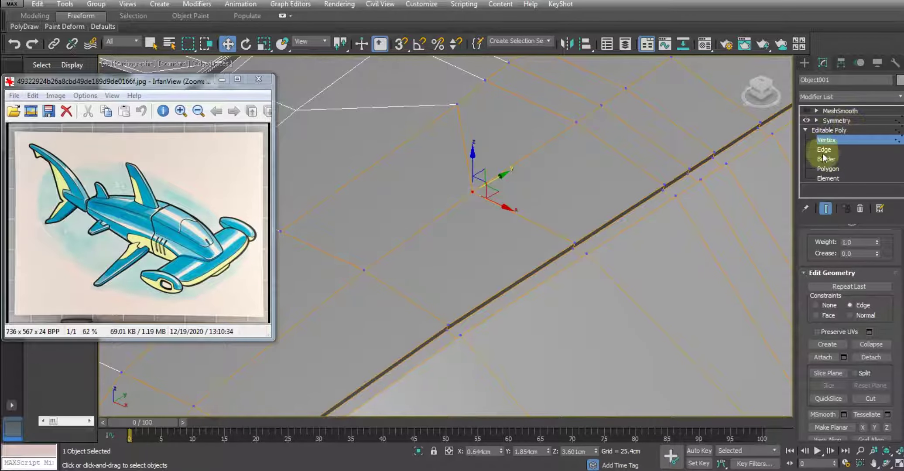
Select the dark panel-line edge at Edge level.
{"action": "left_click", "coordinate": [823, 151]}
{"action": "left_click", "coordinate": [532, 223]}
{"action": "mouse_move", "coordinate": [481, 221]}
{"action": "middle_mouse_down", "text": "alt"}
{"action": "mouse_move", "coordinate": [490, 205]}
{"action": "mouse_move", "coordinate": [551, 256]}
{"action": "mouse_move", "coordinate": [577, 297]}
{"action": "mouse_move", "coordinate": [542, 271]}
{"action": "middle_mouse_up", "text": "alt"}
{"action": "scroll", "coordinate": [542, 271], "scroll_direction": "up", "scroll_amount": 2}
Chamfer the panel-line edge with a single segment.
{"action": "scroll", "coordinate": [564, 270], "scroll_direction": "down", "scroll_amount": 2}
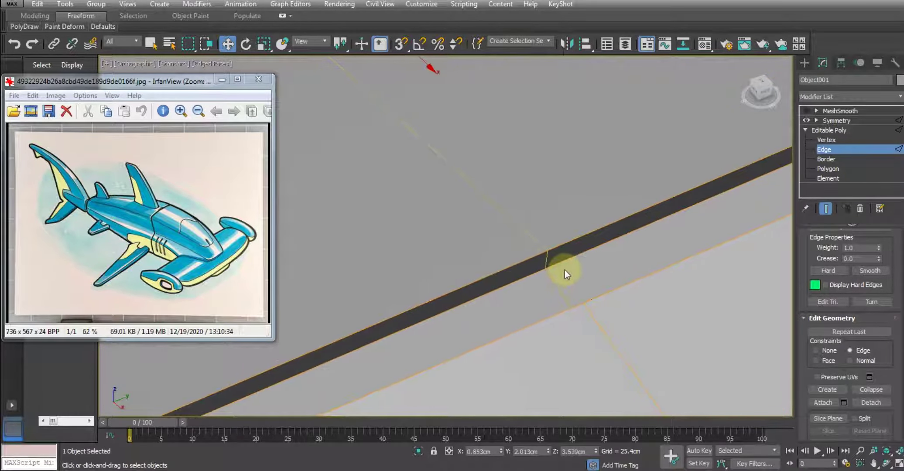
{"action": "scroll", "coordinate": [591, 243], "scroll_direction": "down", "scroll_amount": 2}
{"action": "right_click", "coordinate": [591, 240]}
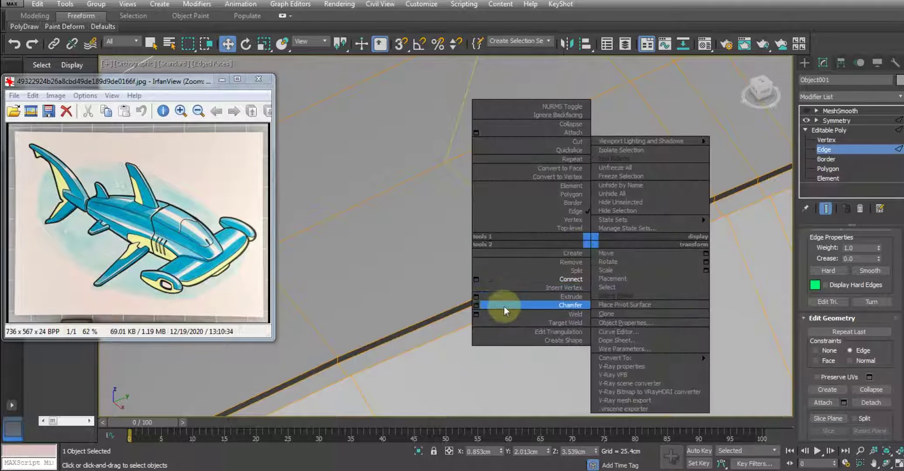
{"action": "left_click", "coordinate": [476, 305]}
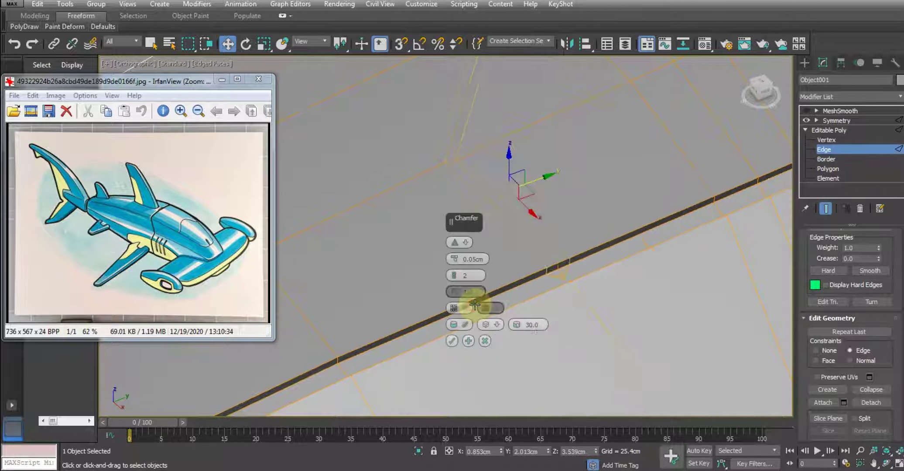
{"action": "left_click_drag", "start_coordinate": [454, 277], "coordinate": [454, 275]}
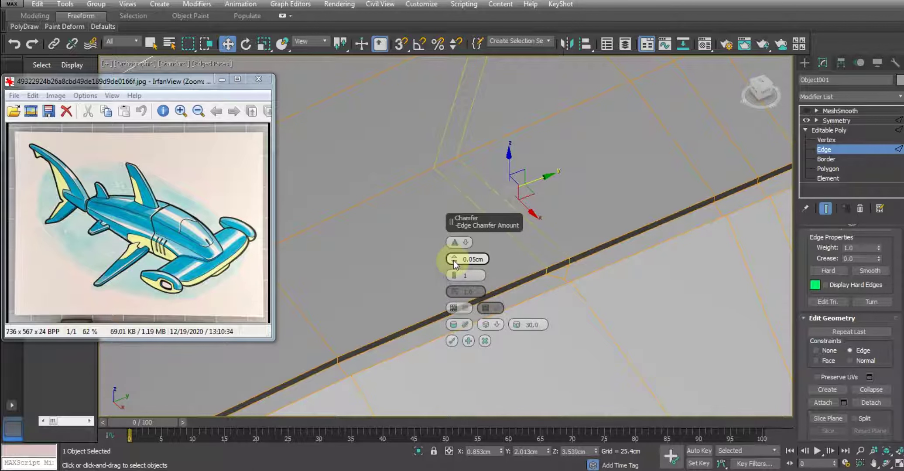
{"action": "left_click", "coordinate": [452, 340]}
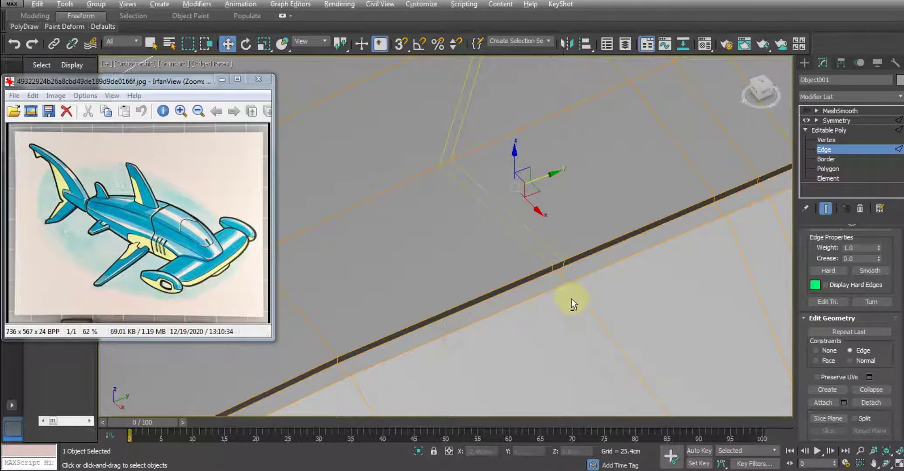
{"action": "middle_click_drag", "start_coordinate": [571, 299], "coordinate": [597, 258], "text": "alt"}
Select the L-shaped bent strip of chamfered groove polygons.
{"action": "left_click", "coordinate": [828, 168]}
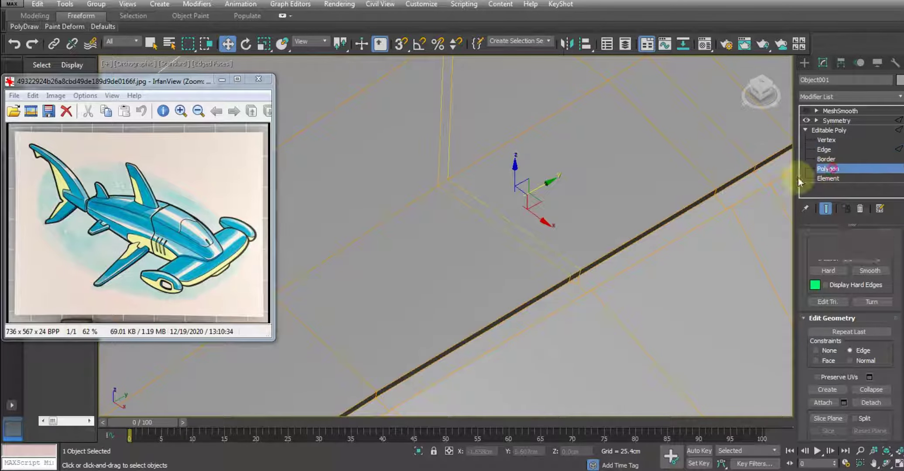
{"action": "left_click", "coordinate": [464, 239]}
{"action": "left_click", "coordinate": [446, 195], "text": "ctrl"}
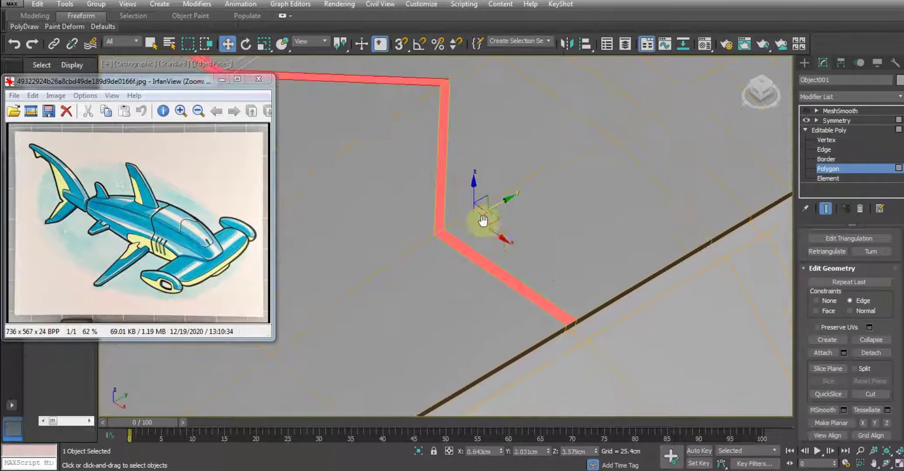
{"action": "middle_click_drag", "start_coordinate": [484, 218], "coordinate": [445, 146]}
{"action": "middle_click_drag", "start_coordinate": [537, 267], "coordinate": [520, 286], "text": "alt"}
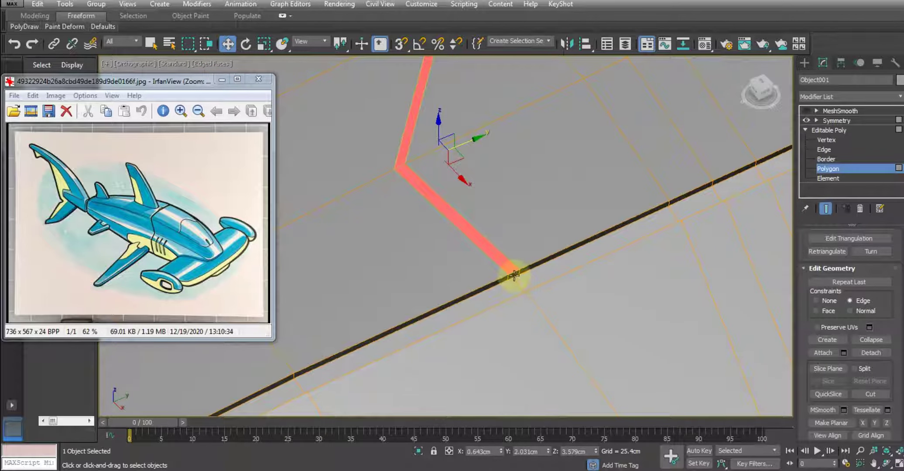
{"action": "left_click", "coordinate": [514, 275]}
{"action": "left_click", "coordinate": [522, 273]}
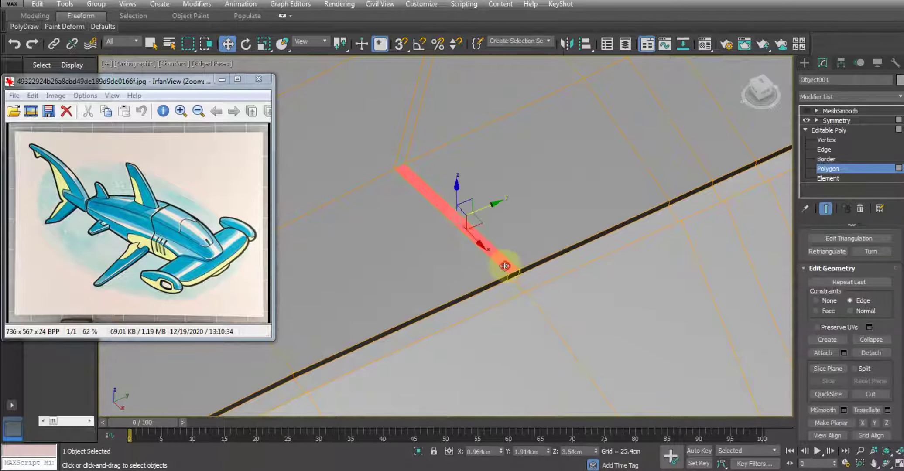
{"action": "left_click", "coordinate": [410, 152], "text": "ctrl"}
{"action": "middle_click_drag", "start_coordinate": [460, 161], "coordinate": [520, 249], "text": "alt"}
Extrude the groove strip -0.05cm into the hull.
{"action": "right_click", "coordinate": [540, 214]}
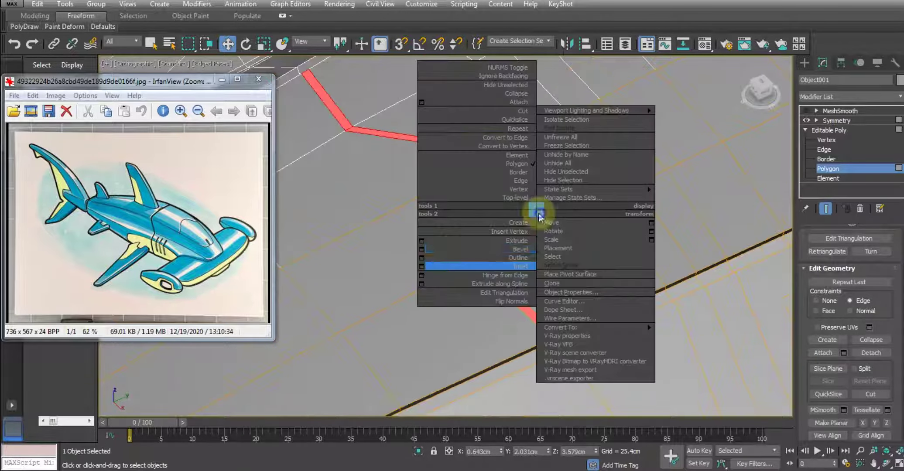
{"action": "left_click", "coordinate": [421, 241]}
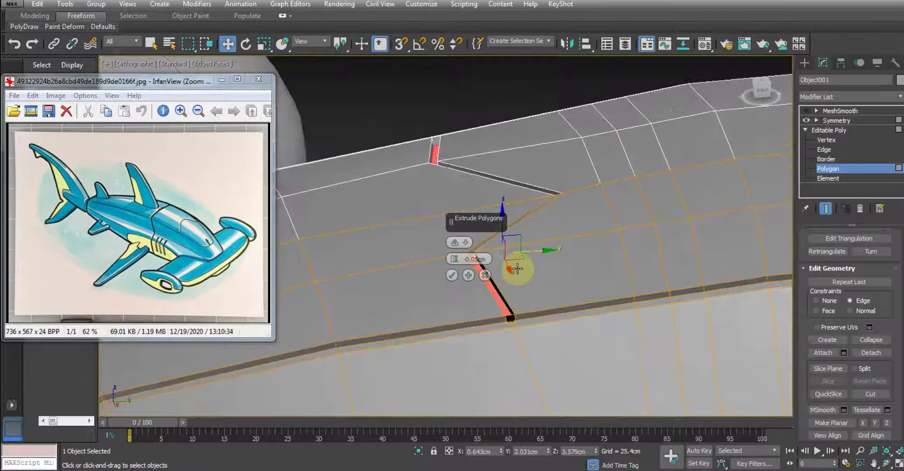
{"action": "middle_click_drag", "start_coordinate": [524, 277], "coordinate": [520, 268], "text": "alt"}
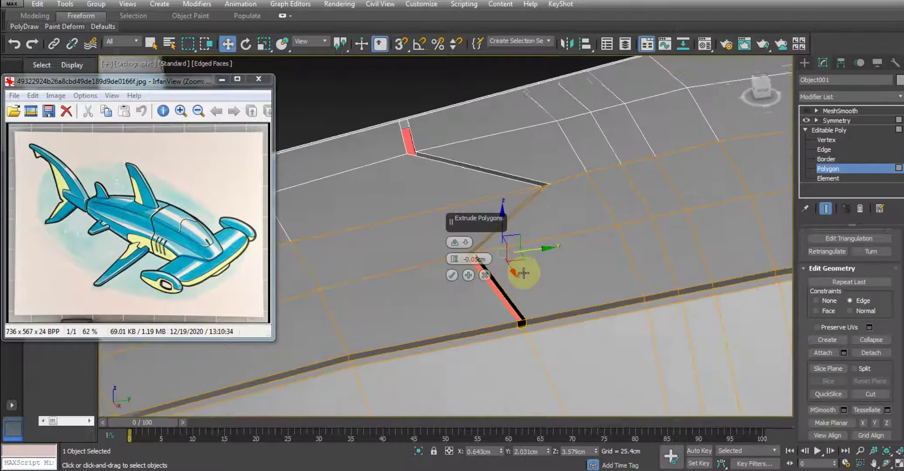
{"action": "left_click", "coordinate": [452, 275]}
{"action": "scroll", "coordinate": [545, 307], "scroll_direction": "up", "scroll_amount": 5}
{"action": "left_click", "coordinate": [502, 290]}
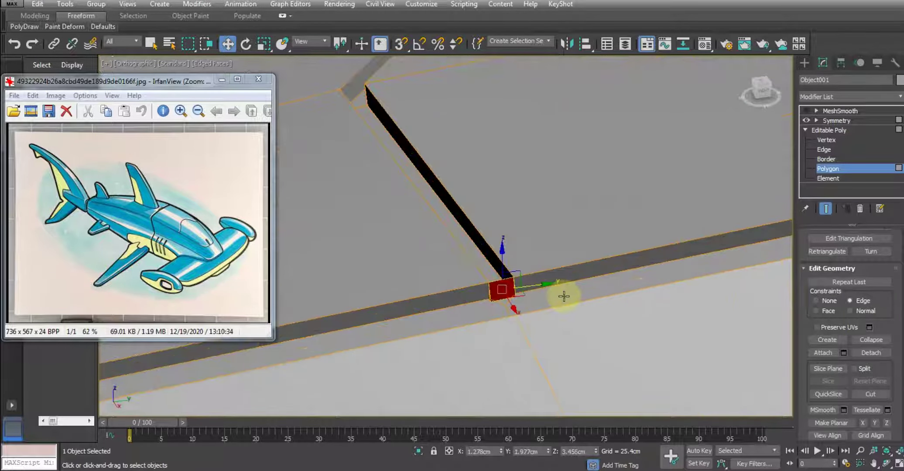
Move the groove-corner vertex a little along its edge using the quad-menu Move tool.
{"action": "key", "text": "1"}
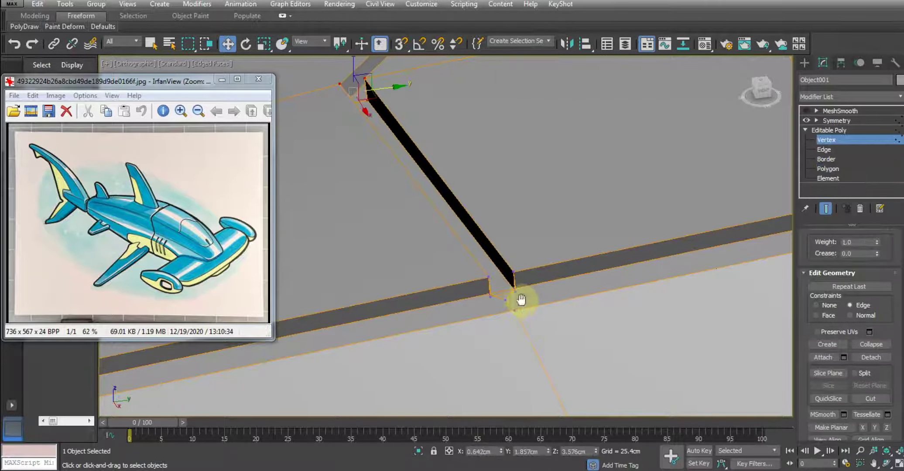
{"action": "middle_click_drag", "start_coordinate": [521, 299], "coordinate": [509, 275]}
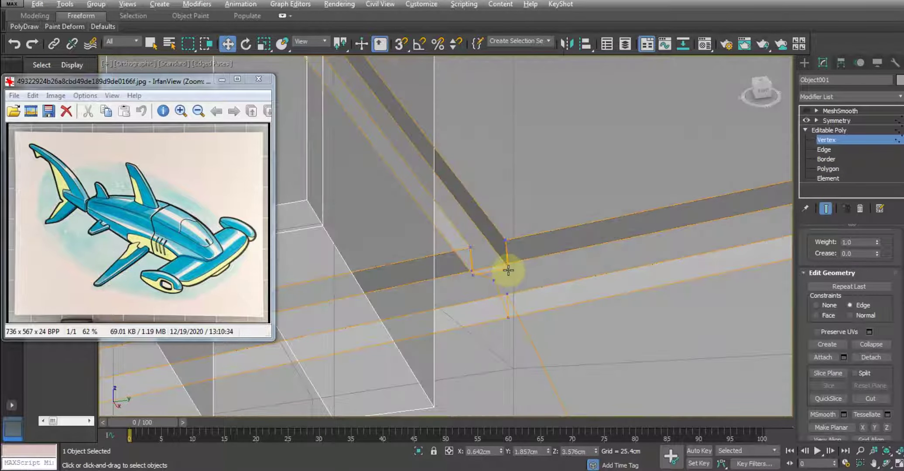
{"action": "right_click", "coordinate": [541, 262]}
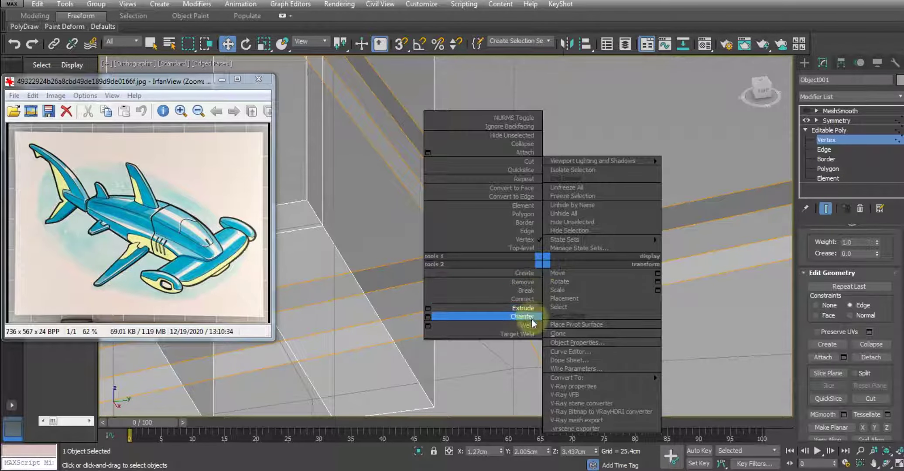
{"action": "left_click", "coordinate": [525, 317]}
{"action": "left_click_drag", "start_coordinate": [472, 278], "coordinate": [472, 273]}
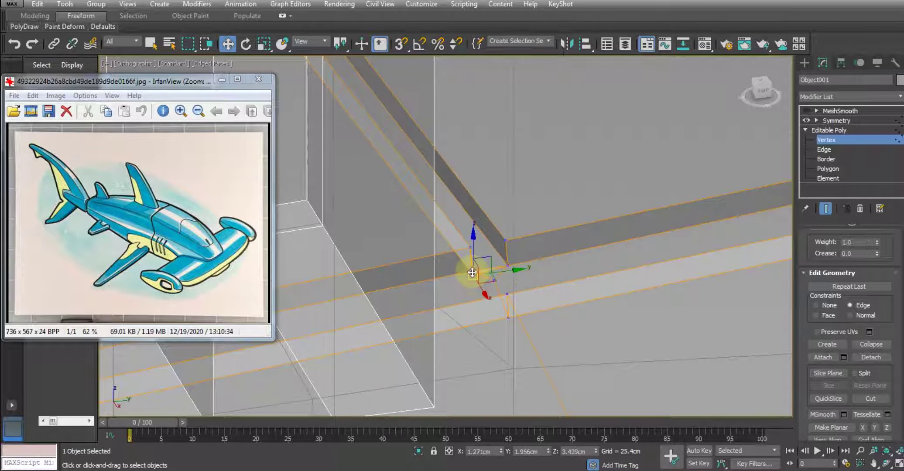
{"action": "right_click", "coordinate": [535, 274]}
{"action": "left_click", "coordinate": [514, 384]}
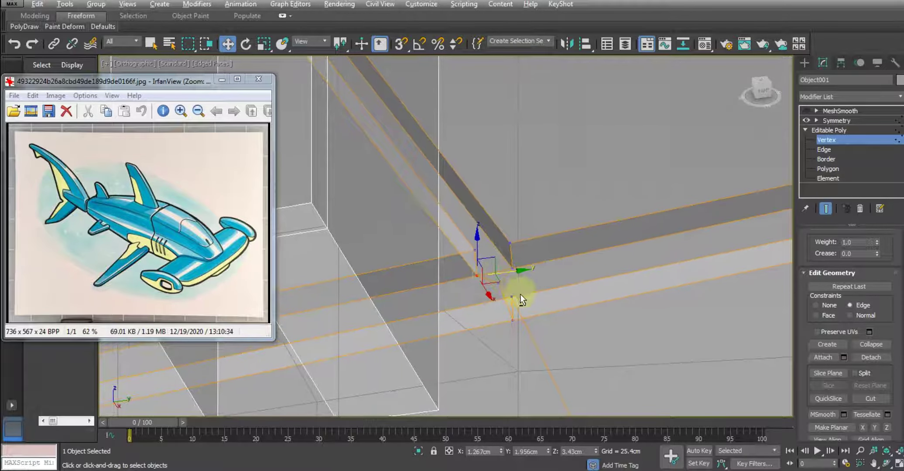
{"action": "mouse_move", "coordinate": [520, 294]}
{"action": "middle_mouse_down", "text": "alt"}
{"action": "mouse_move", "coordinate": [504, 329]}
{"action": "mouse_move", "coordinate": [510, 297]}
{"action": "mouse_move", "coordinate": [502, 281]}
{"action": "mouse_move", "coordinate": [501, 315]}
{"action": "mouse_move", "coordinate": [533, 287]}
{"action": "mouse_move", "coordinate": [531, 268]}
{"action": "mouse_move", "coordinate": [544, 289]}
{"action": "mouse_move", "coordinate": [574, 297]}
{"action": "mouse_move", "coordinate": [559, 251]}
{"action": "mouse_move", "coordinate": [586, 263]}
{"action": "mouse_move", "coordinate": [538, 308]}
{"action": "middle_mouse_up", "text": "alt"}
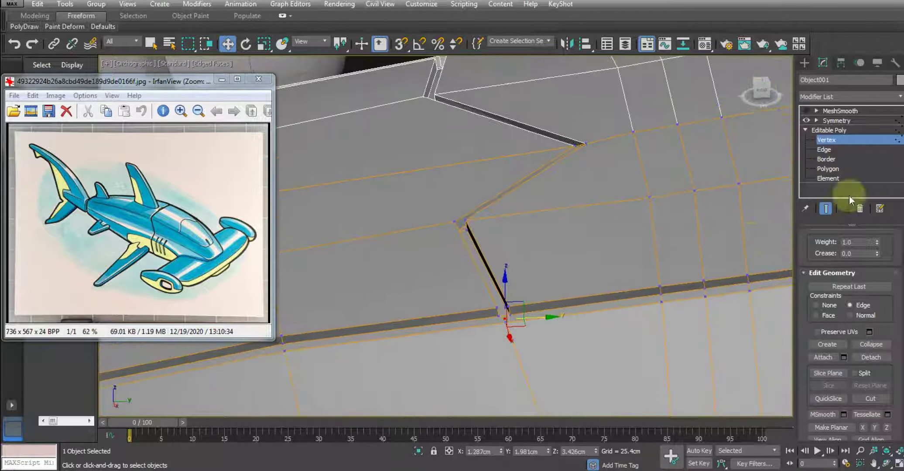
Check the groove notch with smoothing on, then return to vertices on the unsmoothed cage.
{"action": "left_click", "coordinate": [806, 111]}
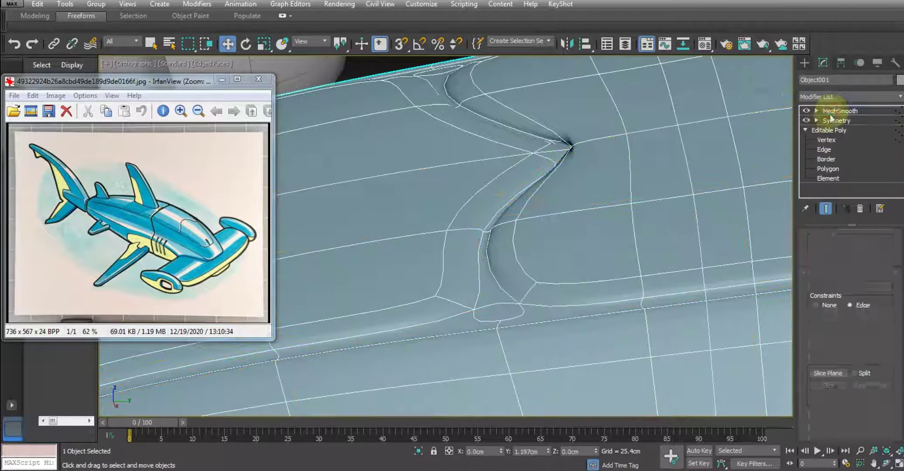
{"action": "scroll", "coordinate": [501, 250], "scroll_direction": "down", "scroll_amount": 5}
{"action": "mouse_move", "coordinate": [494, 284]}
{"action": "middle_mouse_down", "text": "alt"}
{"action": "mouse_move", "coordinate": [529, 298]}
{"action": "mouse_move", "coordinate": [481, 250]}
{"action": "middle_mouse_up", "text": "alt"}
{"action": "scroll", "coordinate": [480, 250], "scroll_direction": "up", "scroll_amount": 5}
{"action": "left_click", "coordinate": [826, 139]}
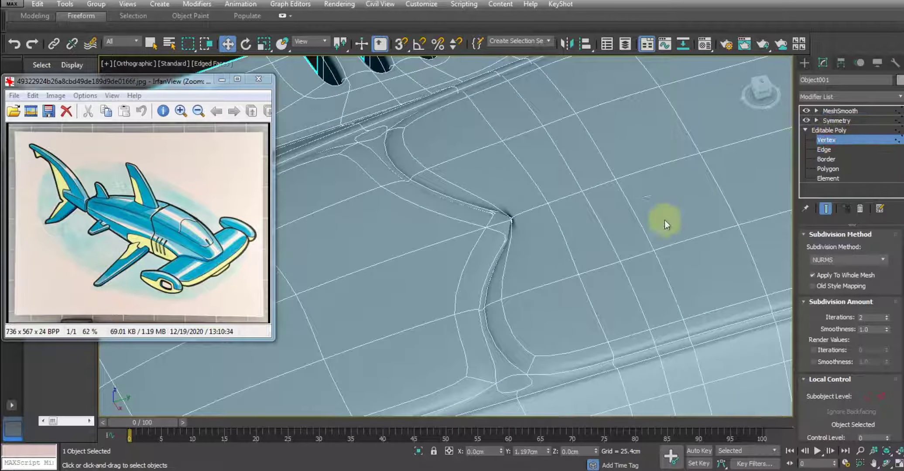
{"action": "left_click", "coordinate": [826, 209]}
{"action": "mouse_move", "coordinate": [759, 209]}
{"action": "middle_mouse_down", "text": "alt"}
{"action": "mouse_move", "coordinate": [633, 240]}
{"action": "mouse_move", "coordinate": [522, 288]}
{"action": "mouse_move", "coordinate": [585, 230]}
{"action": "middle_mouse_up", "text": "alt"}
{"action": "scroll", "coordinate": [584, 230], "scroll_direction": "up", "scroll_amount": 3}
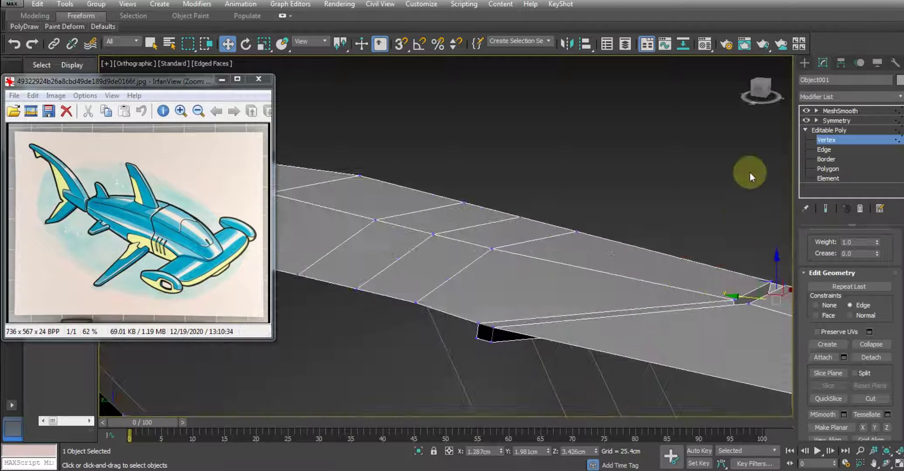
Select the small polygon at the groove end and view it smoothed.
{"action": "left_click", "coordinate": [828, 168]}
{"action": "left_click", "coordinate": [485, 331]}
{"action": "middle_click_drag", "start_coordinate": [656, 338], "coordinate": [645, 330]}
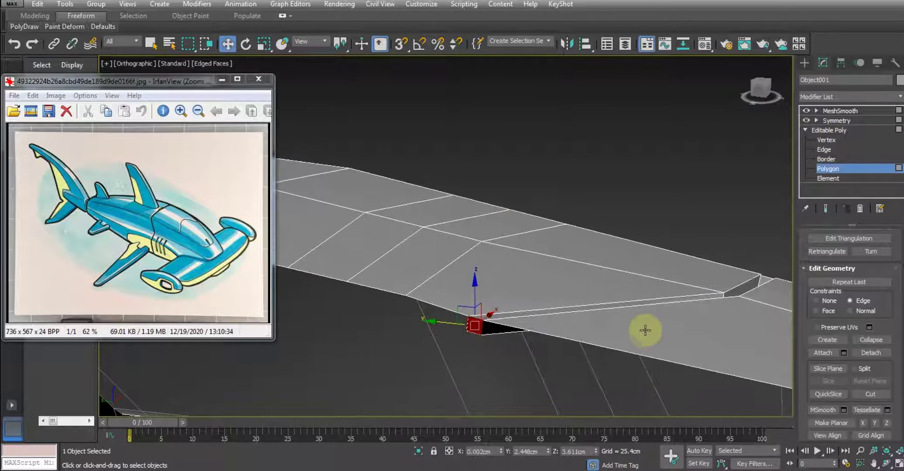
{"action": "left_click", "coordinate": [829, 112]}
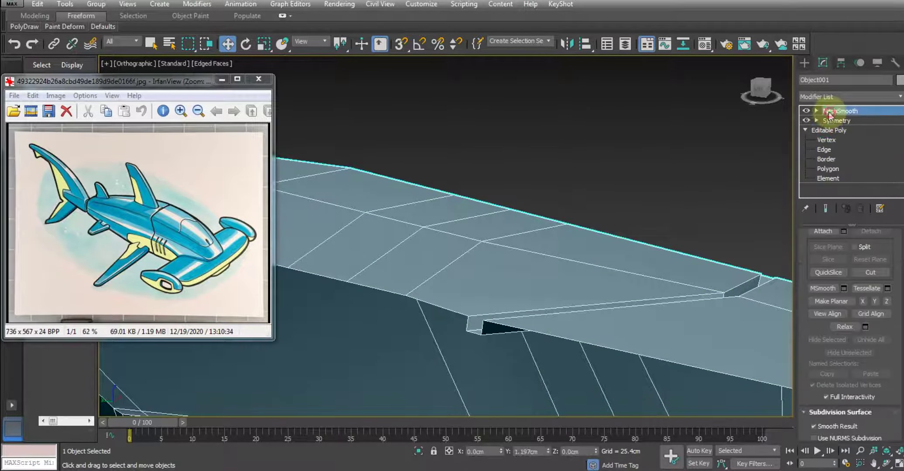
{"action": "scroll", "coordinate": [426, 317], "scroll_direction": "up", "scroll_amount": 3}
{"action": "scroll", "coordinate": [452, 315], "scroll_direction": "up", "scroll_amount": 3}
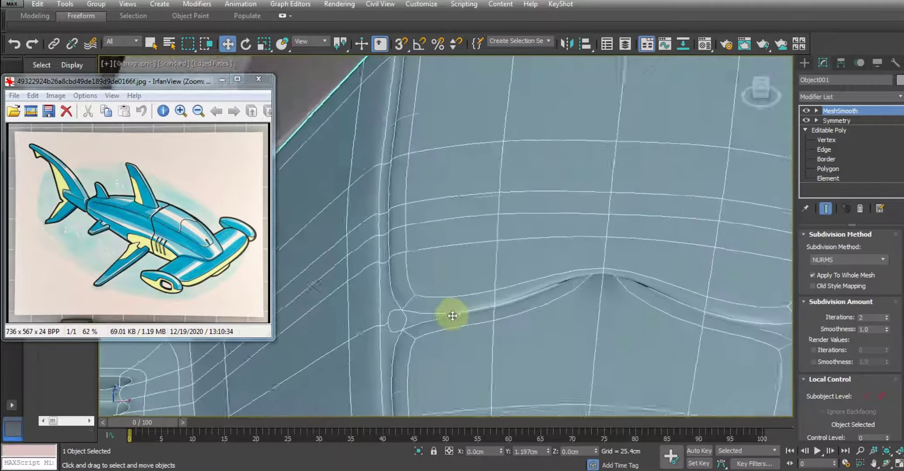
{"action": "scroll", "coordinate": [452, 316], "scroll_direction": "down", "scroll_amount": 1}
Try moving the groove-end vertex to close the sliver, then undo back to its earlier position.
{"action": "left_click", "coordinate": [826, 140]}
{"action": "mouse_move", "coordinate": [727, 211]}
{"action": "middle_mouse_down", "text": "alt"}
{"action": "mouse_move", "coordinate": [636, 284]}
{"action": "mouse_move", "coordinate": [692, 276]}
{"action": "mouse_move", "coordinate": [564, 229]}
{"action": "mouse_move", "coordinate": [571, 246]}
{"action": "mouse_move", "coordinate": [597, 259]}
{"action": "mouse_move", "coordinate": [539, 304]}
{"action": "mouse_move", "coordinate": [561, 301]}
{"action": "middle_mouse_up", "text": "alt"}
{"action": "scroll", "coordinate": [560, 298], "scroll_direction": "down", "scroll_amount": 2}
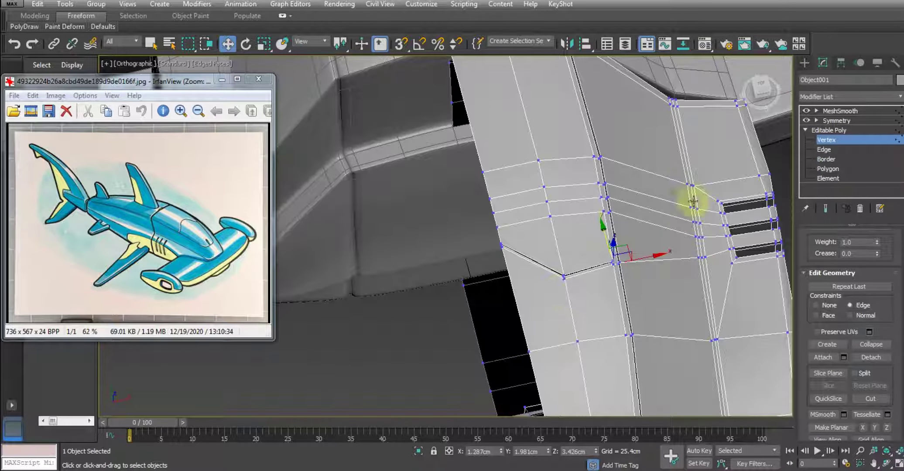
{"action": "scroll", "coordinate": [502, 246], "scroll_direction": "up", "scroll_amount": 3}
{"action": "scroll", "coordinate": [515, 242], "scroll_direction": "up", "scroll_amount": 2}
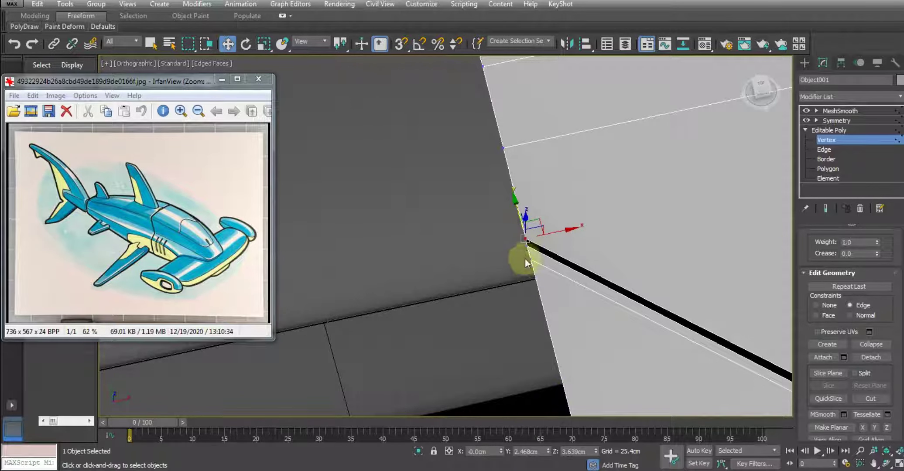
{"action": "right_click", "coordinate": [500, 448]}
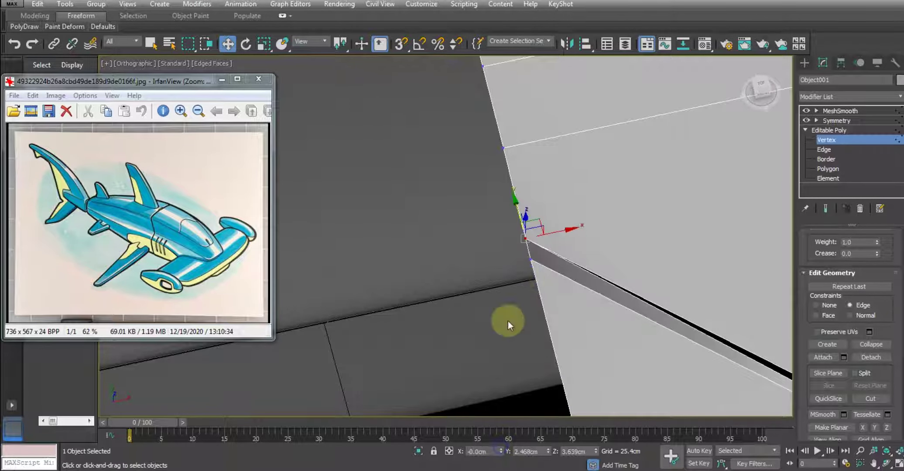
{"action": "key", "text": "ctrl+z"}
{"action": "middle_click_drag", "start_coordinate": [502, 414], "coordinate": [578, 377], "text": "alt"}
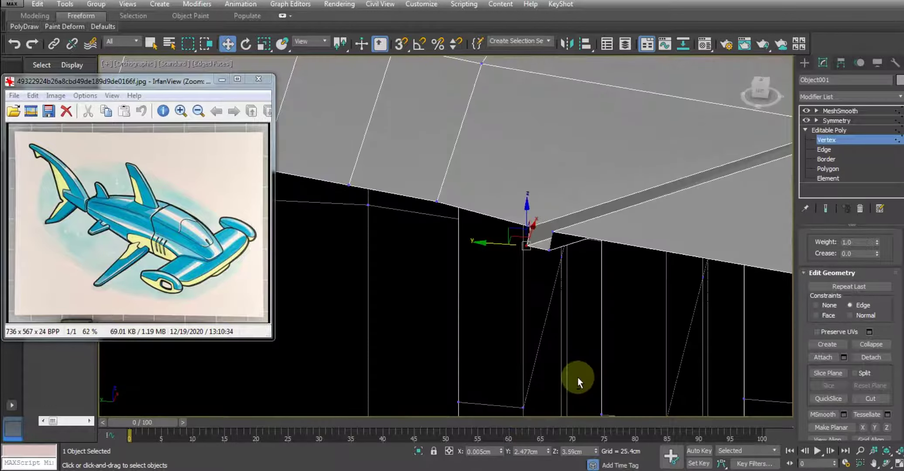
{"action": "right_click", "coordinate": [501, 454]}
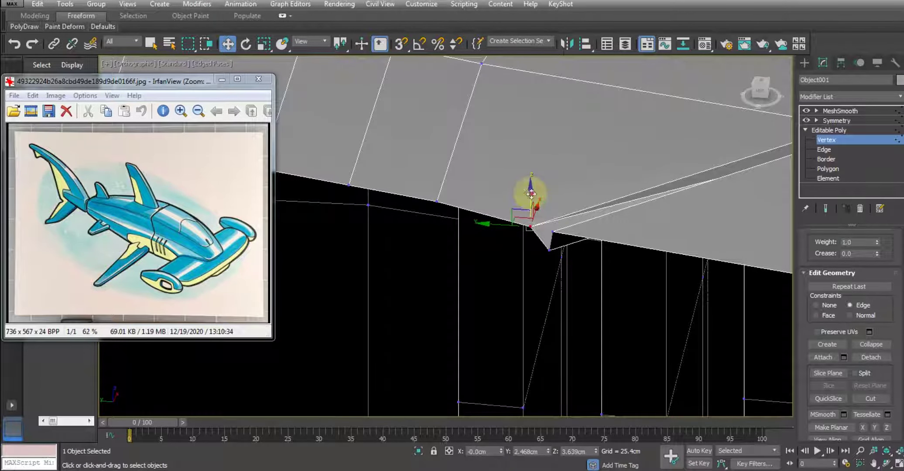
{"action": "left_click_drag", "start_coordinate": [530, 194], "coordinate": [531, 209]}
{"action": "right_click", "coordinate": [532, 213]}
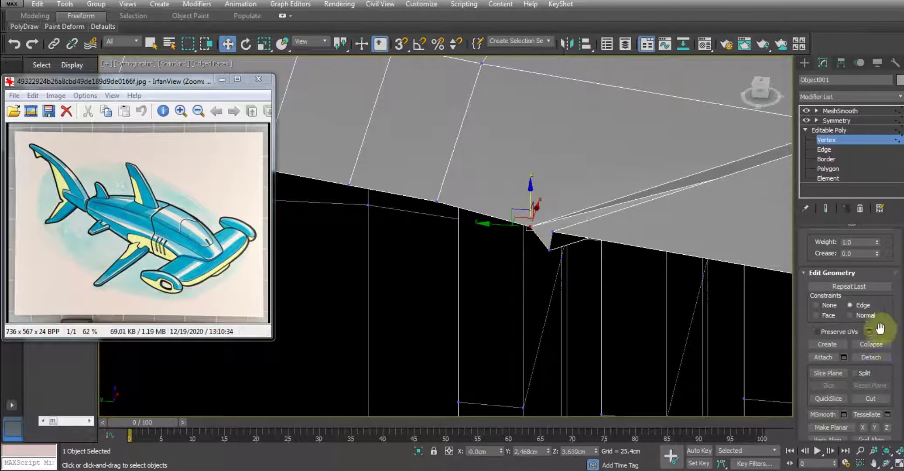
{"action": "key", "text": "ctrl+z"}
Set vertex Constraints to None and select the groove's corner vertex.
{"action": "left_click", "coordinate": [829, 306]}
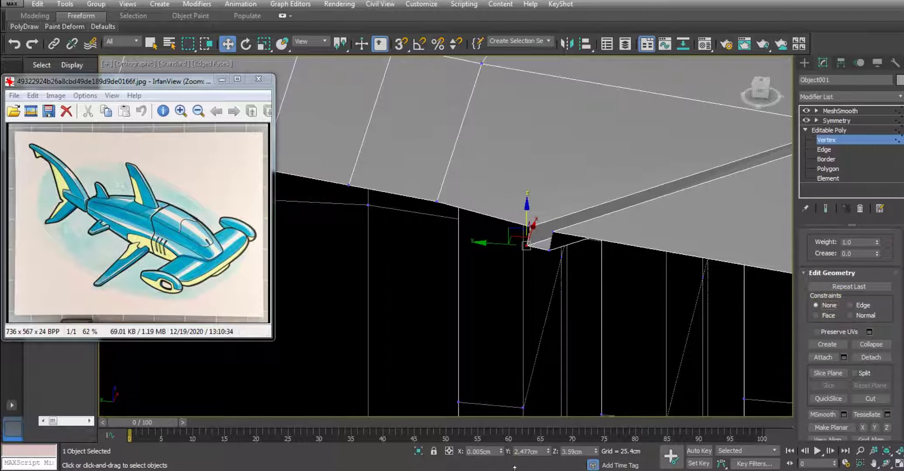
{"action": "left_click", "coordinate": [549, 250]}
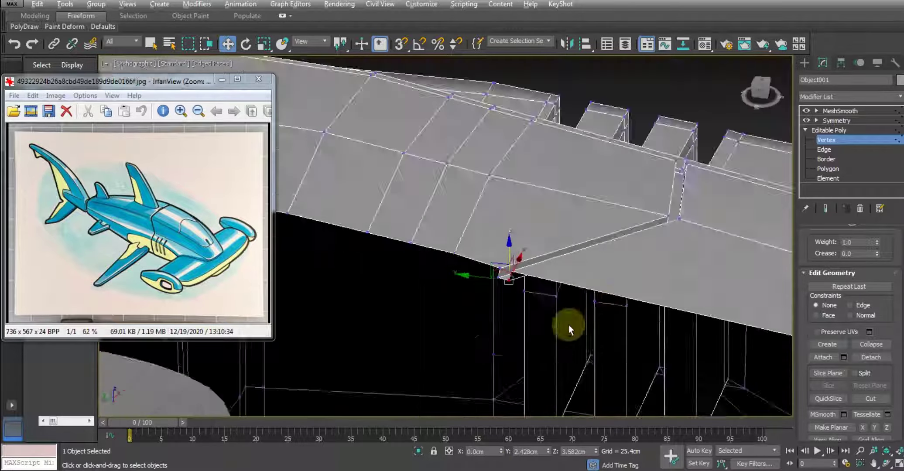
{"action": "middle_click_drag", "start_coordinate": [544, 296], "coordinate": [571, 326], "text": "alt"}
{"action": "left_click", "coordinate": [843, 130]}
Select the edge beside the groove seam at Edge level.
{"action": "left_click", "coordinate": [825, 112]}
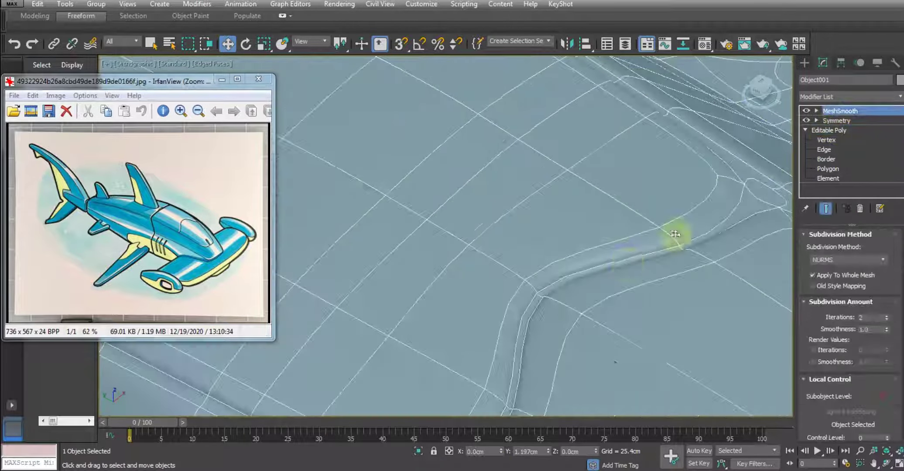
{"action": "mouse_move", "coordinate": [554, 264]}
{"action": "middle_mouse_down", "text": "alt"}
{"action": "mouse_move", "coordinate": [494, 256]}
{"action": "mouse_move", "coordinate": [599, 264]}
{"action": "mouse_move", "coordinate": [569, 252]}
{"action": "middle_mouse_up", "text": "alt"}
{"action": "scroll", "coordinate": [573, 234], "scroll_direction": "up", "scroll_amount": 5}
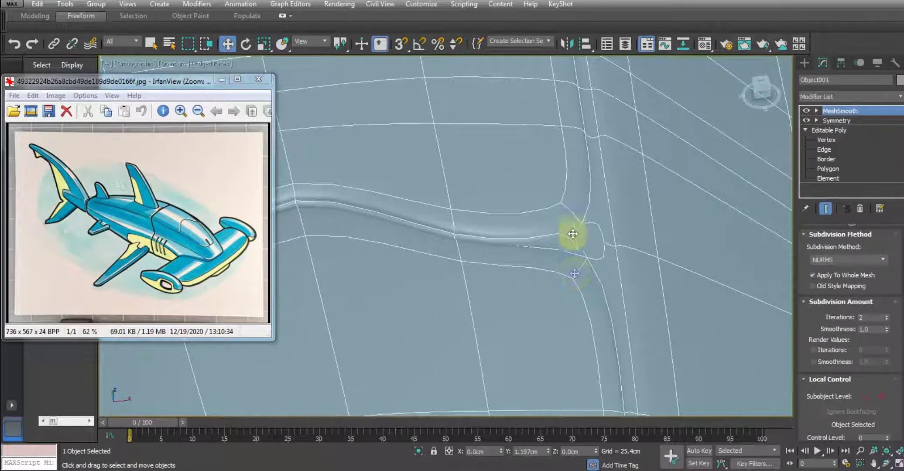
{"action": "left_click", "coordinate": [820, 149]}
{"action": "scroll", "coordinate": [603, 264], "scroll_direction": "down", "scroll_amount": 3}
{"action": "middle_click_drag", "start_coordinate": [601, 264], "coordinate": [582, 272], "text": "alt"}
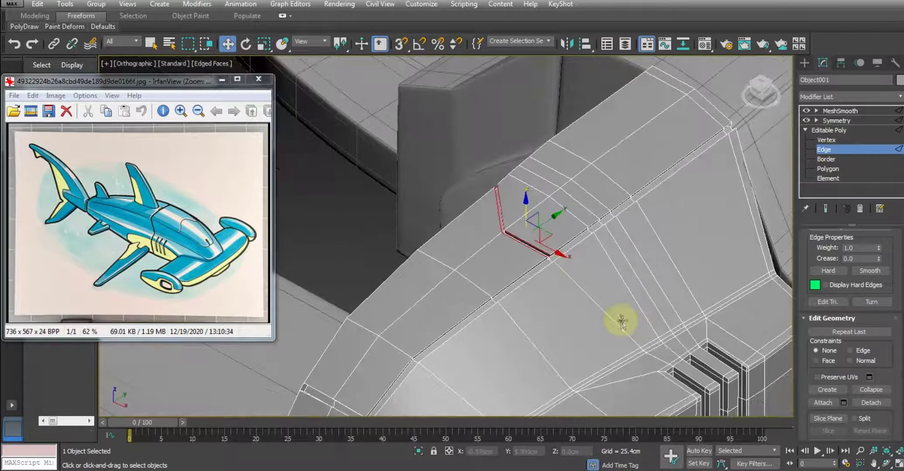
{"action": "middle_click_drag", "start_coordinate": [622, 321], "coordinate": [638, 285], "text": "alt"}
{"action": "scroll", "coordinate": [589, 255], "scroll_direction": "up", "scroll_amount": 2}
{"action": "scroll", "coordinate": [521, 245], "scroll_direction": "up", "scroll_amount": 2}
{"action": "scroll", "coordinate": [520, 244], "scroll_direction": "up", "scroll_amount": 2}
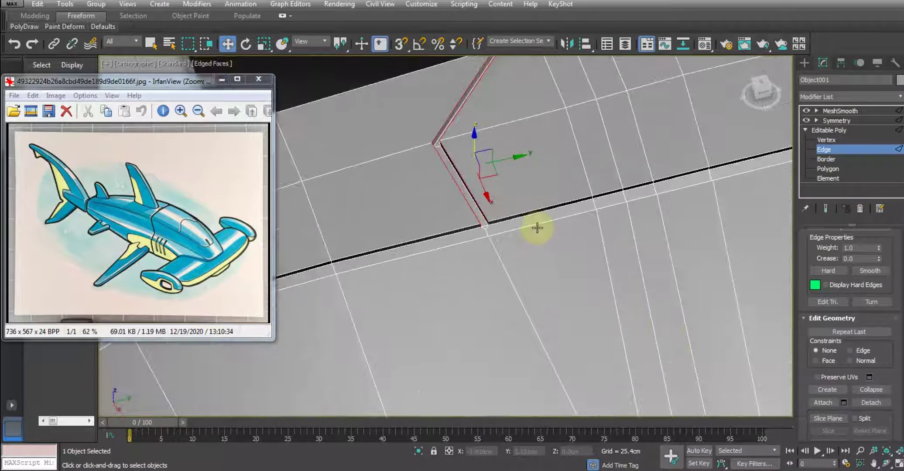
{"action": "left_click", "coordinate": [515, 214]}
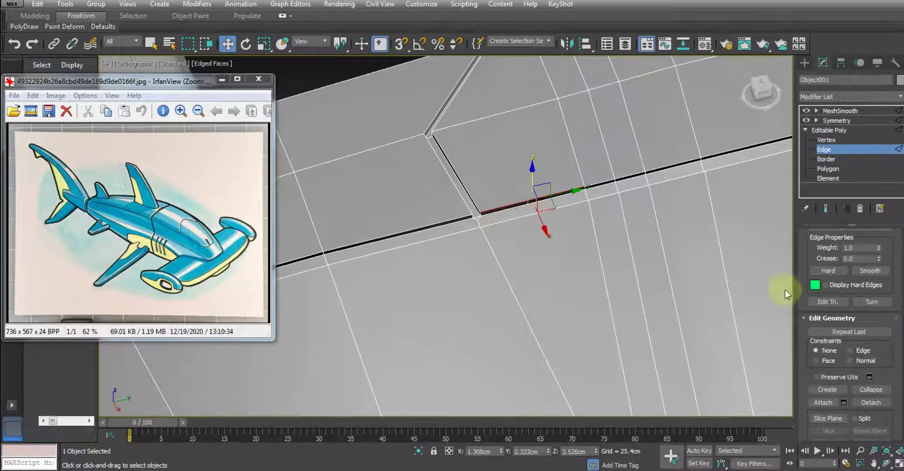
Ring-select the four parallel edges and connect them with one segment slid to 51.
{"action": "scroll", "coordinate": [812, 284], "scroll_direction": "up", "scroll_amount": 5}
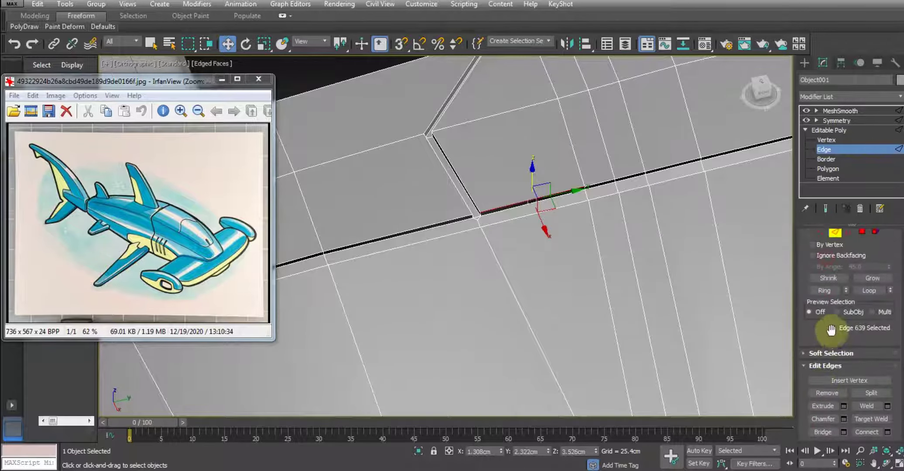
{"action": "scroll", "coordinate": [825, 308], "scroll_direction": "up", "scroll_amount": 3}
{"action": "left_click", "coordinate": [830, 312]}
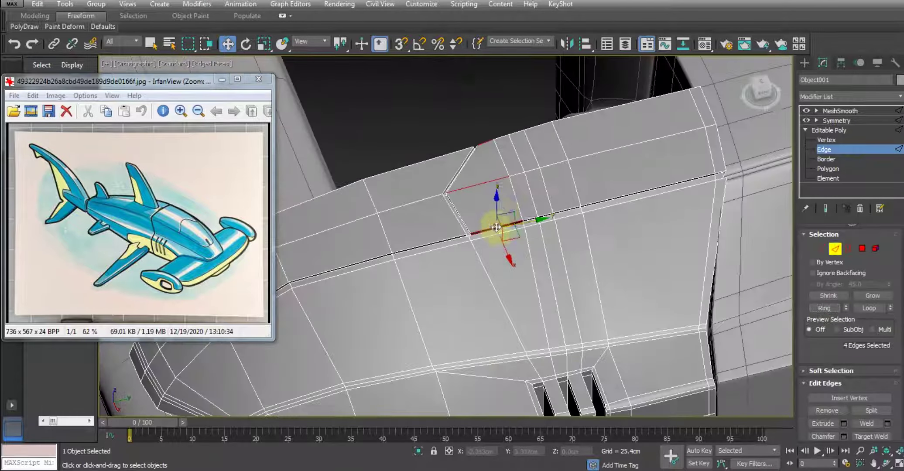
{"action": "right_click", "coordinate": [512, 214]}
{"action": "left_click", "coordinate": [419, 241]}
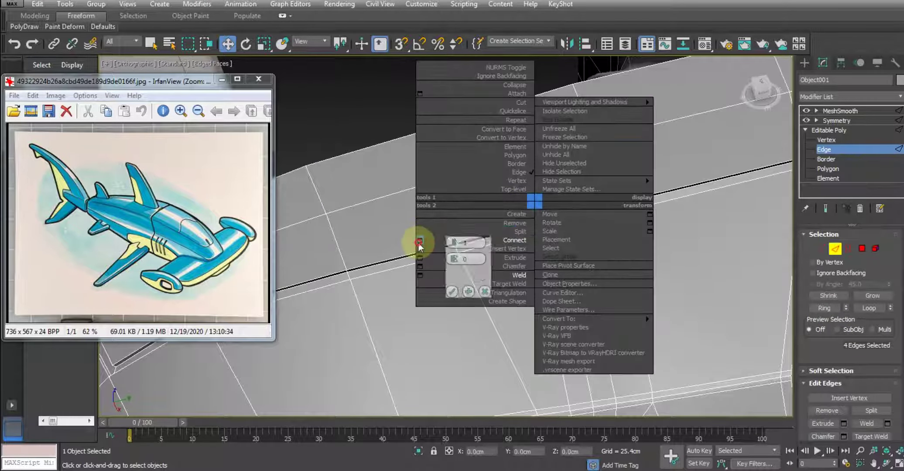
{"action": "left_click_drag", "start_coordinate": [457, 276], "coordinate": [407, 96]}
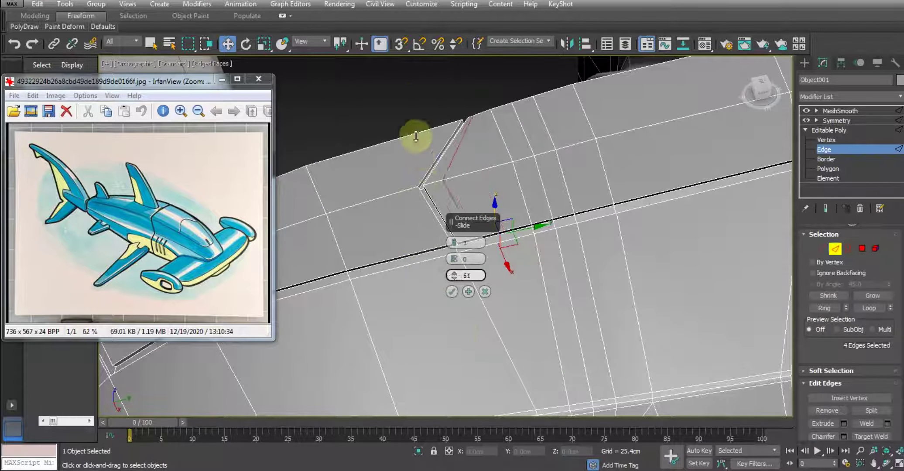
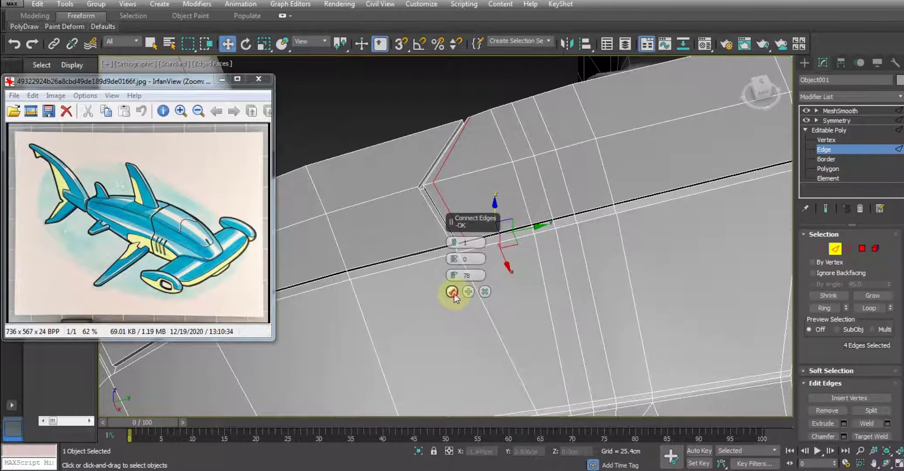
Connect the edge ring beside the groove with a new loop slid to -86.
{"action": "left_click", "coordinate": [452, 291]}
{"action": "left_click", "coordinate": [434, 250]}
{"action": "left_click", "coordinate": [820, 308]}
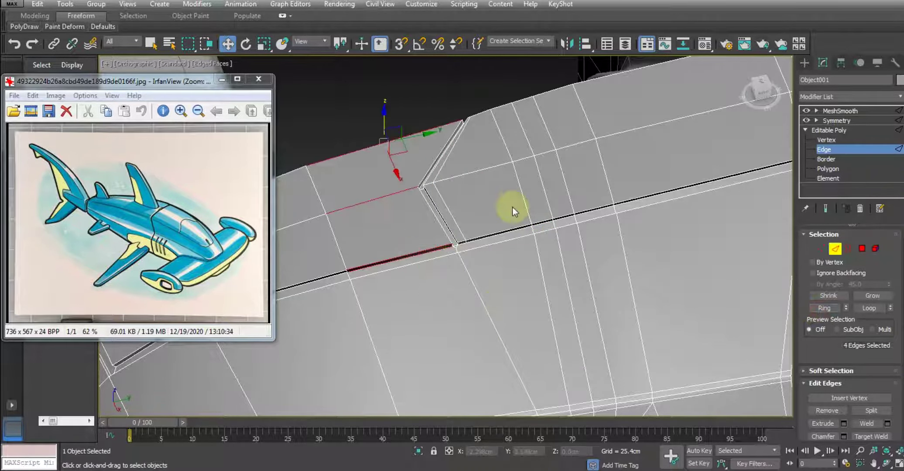
{"action": "right_click", "coordinate": [509, 201]}
{"action": "left_click", "coordinate": [397, 249]}
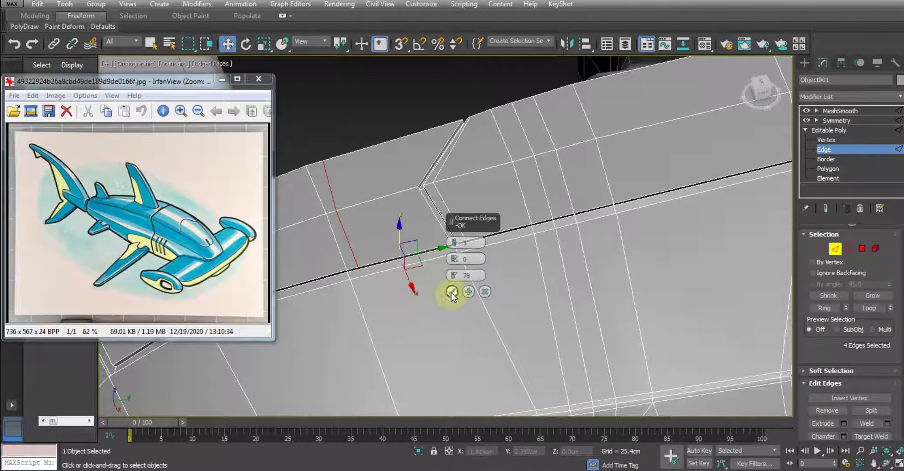
{"action": "left_click_drag", "start_coordinate": [453, 275], "coordinate": [484, 139]}
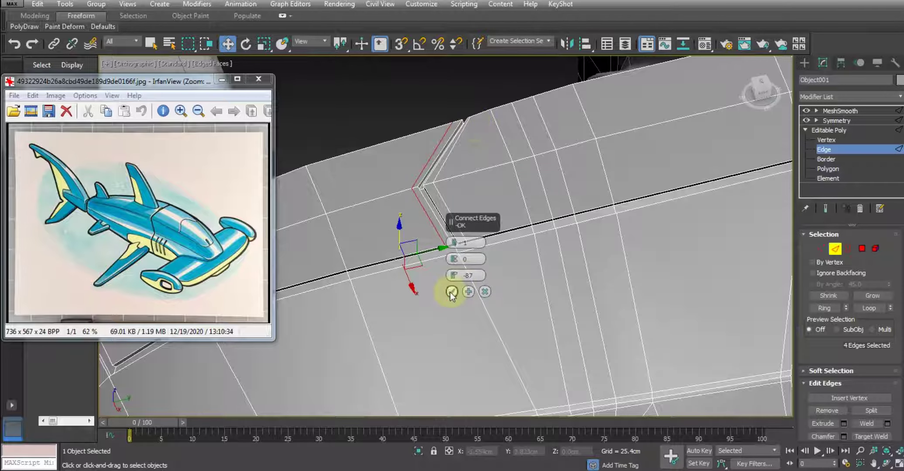
{"action": "left_click", "coordinate": [451, 292]}
{"action": "mouse_move", "coordinate": [498, 232]}
{"action": "middle_mouse_down", "text": "alt"}
{"action": "mouse_move", "coordinate": [545, 239]}
{"action": "mouse_move", "coordinate": [458, 199]}
{"action": "mouse_move", "coordinate": [486, 194]}
{"action": "mouse_move", "coordinate": [502, 207]}
{"action": "mouse_move", "coordinate": [460, 223]}
{"action": "mouse_move", "coordinate": [518, 258]}
{"action": "middle_mouse_up", "text": "alt"}
{"action": "scroll", "coordinate": [458, 199], "scroll_direction": "up", "scroll_amount": 5}
{"action": "scroll", "coordinate": [463, 224], "scroll_direction": "up", "scroll_amount": 2}
Join two vertices at the groove corner with a new edge.
{"action": "key", "text": "1"}
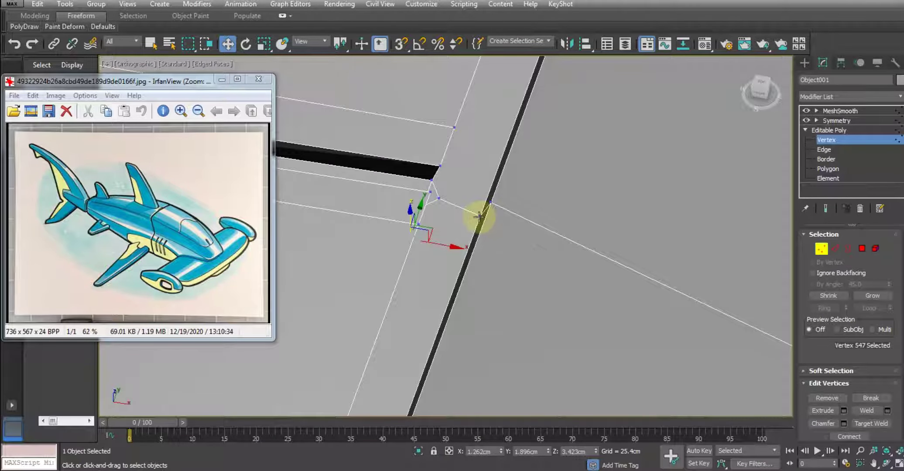
{"action": "left_click", "coordinate": [479, 217], "text": "ctrl"}
{"action": "right_click", "coordinate": [514, 219]}
{"action": "left_click", "coordinate": [506, 238]}
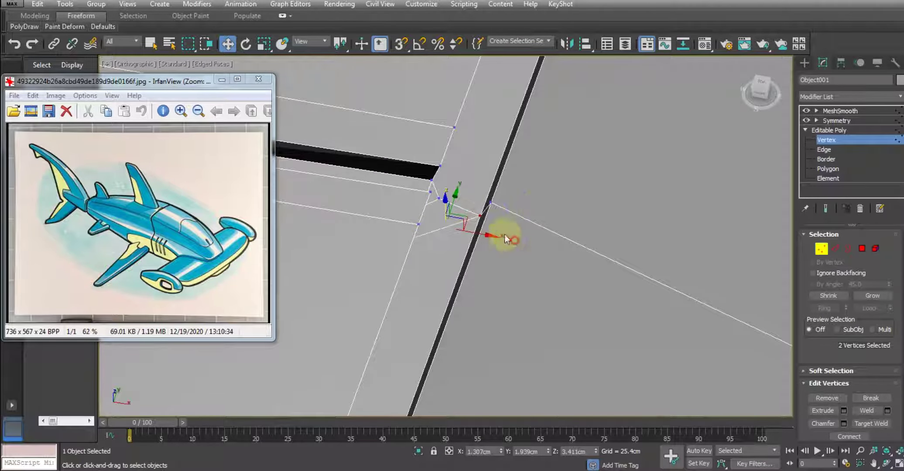
{"action": "left_click", "coordinate": [482, 216]}
{"action": "mouse_move", "coordinate": [482, 216]}
{"action": "middle_mouse_down", "text": "alt"}
{"action": "mouse_move", "coordinate": [493, 174]}
{"action": "mouse_move", "coordinate": [409, 147]}
{"action": "mouse_move", "coordinate": [464, 237]}
{"action": "mouse_move", "coordinate": [726, 192]}
{"action": "middle_mouse_up", "text": "alt"}
{"action": "left_click", "coordinate": [497, 128], "text": "ctrl"}
{"action": "right_click", "coordinate": [498, 145]}
{"action": "left_click", "coordinate": [488, 188]}
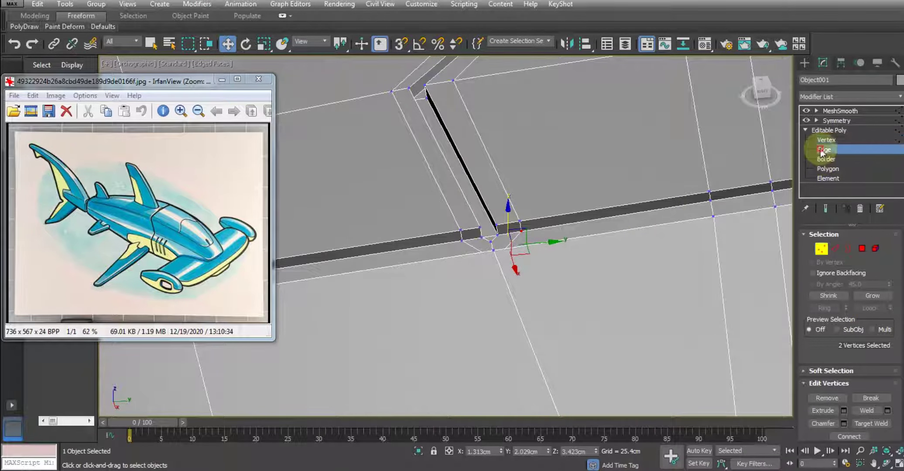
Connect a second edge ring beside the groove with another edge loop.
{"action": "left_click", "coordinate": [483, 242]}
{"action": "left_click", "coordinate": [489, 235]}
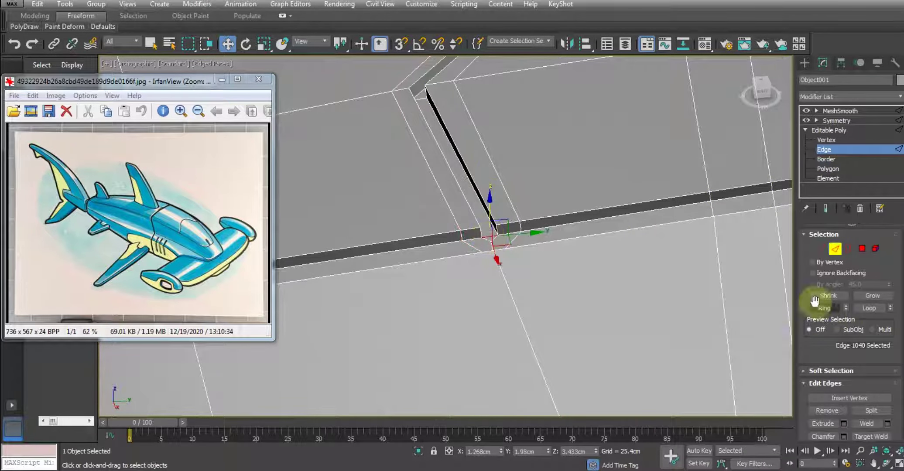
{"action": "left_click", "coordinate": [818, 306]}
{"action": "middle_click_drag", "start_coordinate": [579, 266], "coordinate": [571, 228], "text": "alt"}
{"action": "right_click", "coordinate": [571, 225]}
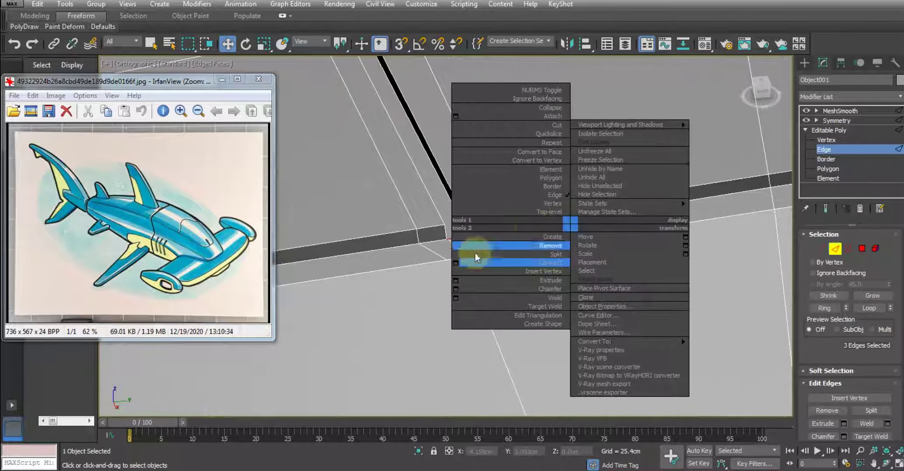
{"action": "left_click", "coordinate": [457, 263]}
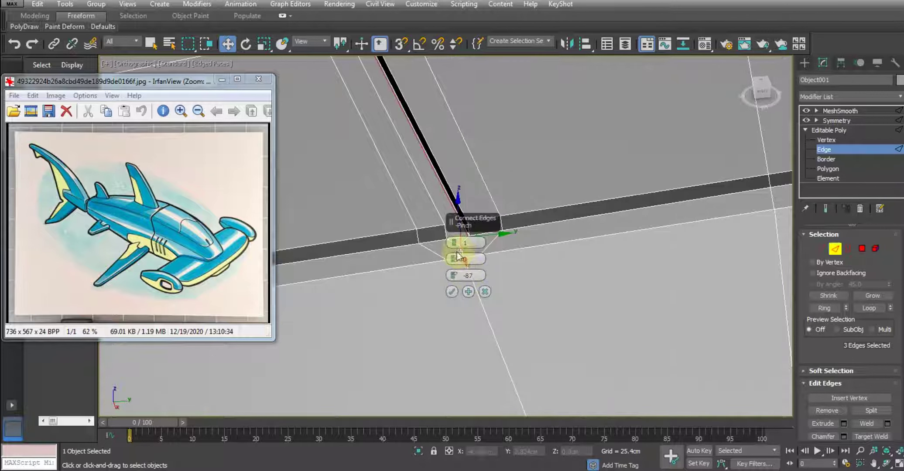
{"action": "left_click", "coordinate": [452, 291]}
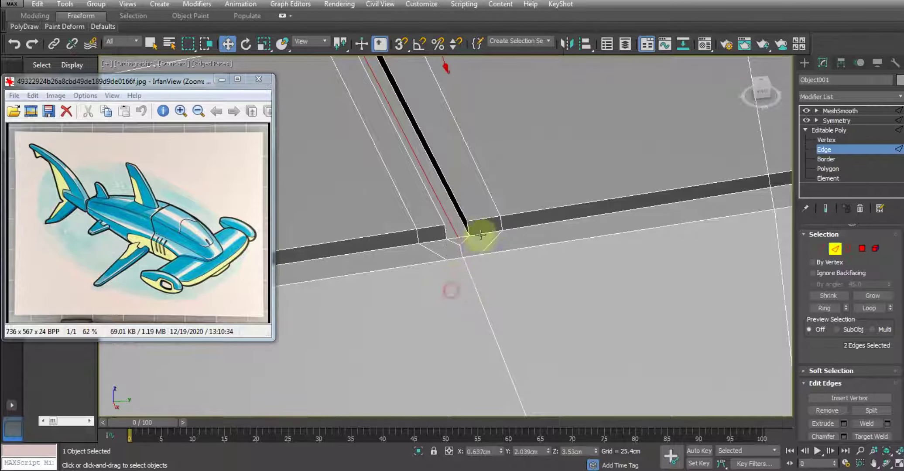
Select the vertex at the groove junction and inspect it around the hull.
{"action": "middle_click_drag", "start_coordinate": [480, 234], "coordinate": [508, 245], "text": "alt"}
{"action": "key", "text": "1"}
{"action": "left_click", "coordinate": [458, 251]}
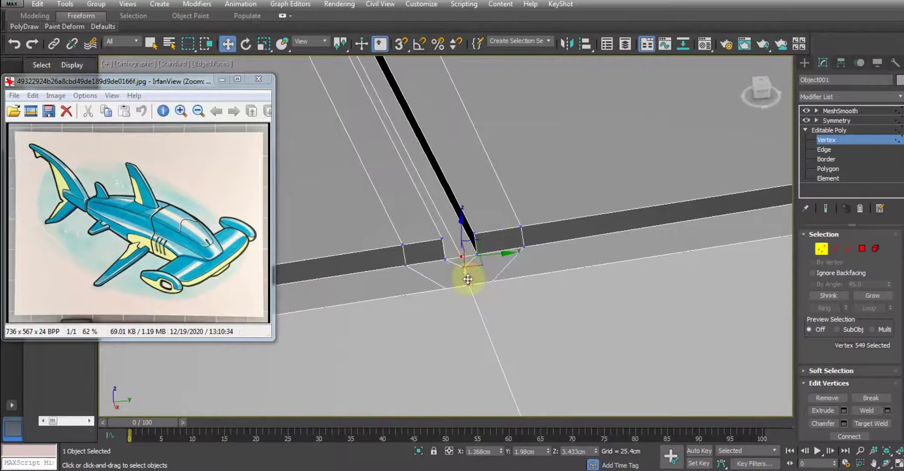
{"action": "scroll", "coordinate": [464, 271], "scroll_direction": "down", "scroll_amount": 2}
{"action": "scroll", "coordinate": [456, 258], "scroll_direction": "down", "scroll_amount": 3}
{"action": "scroll", "coordinate": [470, 250], "scroll_direction": "down", "scroll_amount": 4}
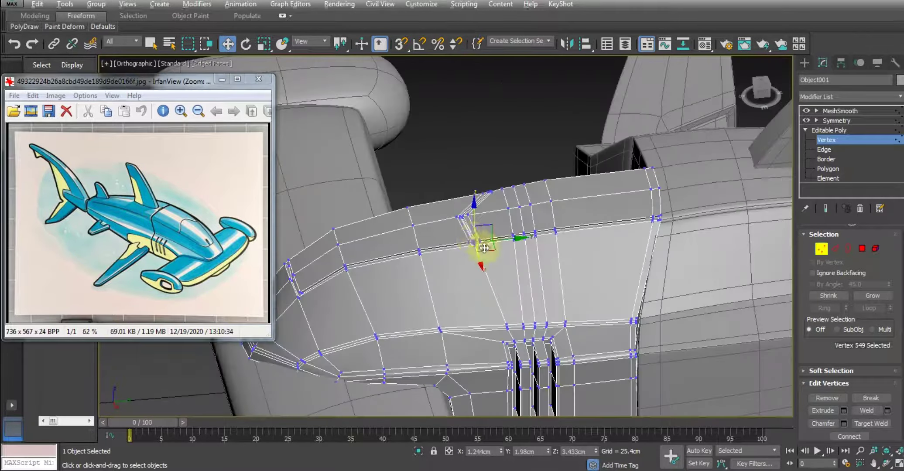
{"action": "middle_click_drag", "start_coordinate": [478, 246], "coordinate": [558, 241], "text": "alt"}
View the MeshSmooth hull with Edged Faces off, zoomed in on the groove and notch.
{"action": "left_click", "coordinate": [844, 130]}
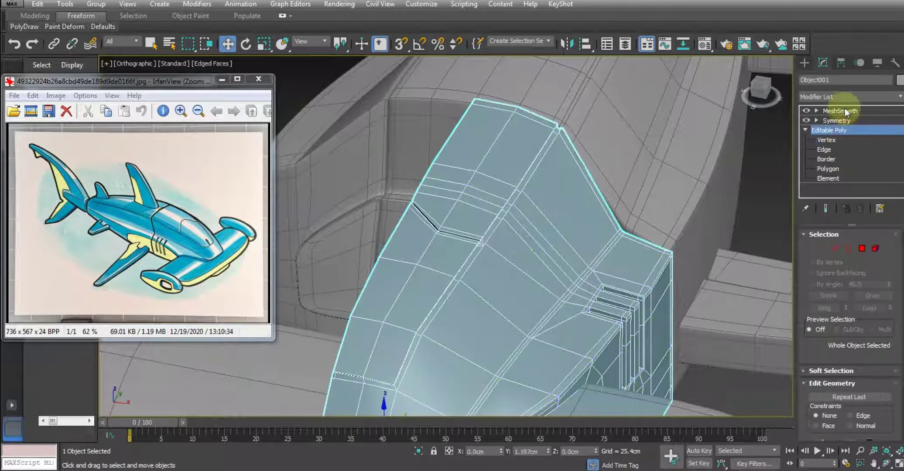
{"action": "left_click", "coordinate": [843, 111]}
{"action": "scroll", "coordinate": [534, 202], "scroll_direction": "up", "scroll_amount": 2}
{"action": "mouse_move", "coordinate": [535, 202]}
{"action": "middle_mouse_down", "text": "alt"}
{"action": "mouse_move", "coordinate": [478, 237]}
{"action": "mouse_move", "coordinate": [516, 209]}
{"action": "middle_mouse_up", "text": "alt"}
{"action": "scroll", "coordinate": [506, 233], "scroll_direction": "up", "scroll_amount": 3}
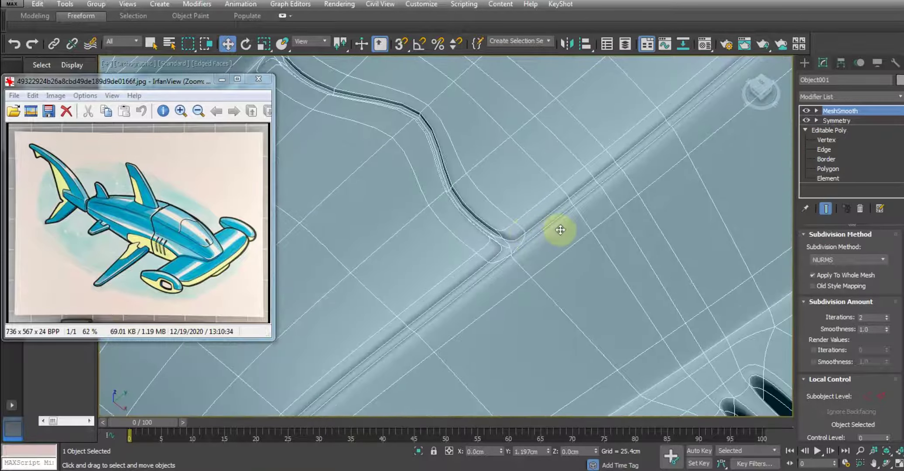
{"action": "key", "text": "F4"}
{"action": "key", "text": "z"}
{"action": "mouse_move", "coordinate": [539, 226]}
{"action": "middle_mouse_down", "text": "alt"}
{"action": "mouse_move", "coordinate": [591, 217]}
{"action": "mouse_move", "coordinate": [607, 254]}
{"action": "mouse_move", "coordinate": [595, 268]}
{"action": "mouse_move", "coordinate": [568, 252]}
{"action": "middle_mouse_up", "text": "alt"}
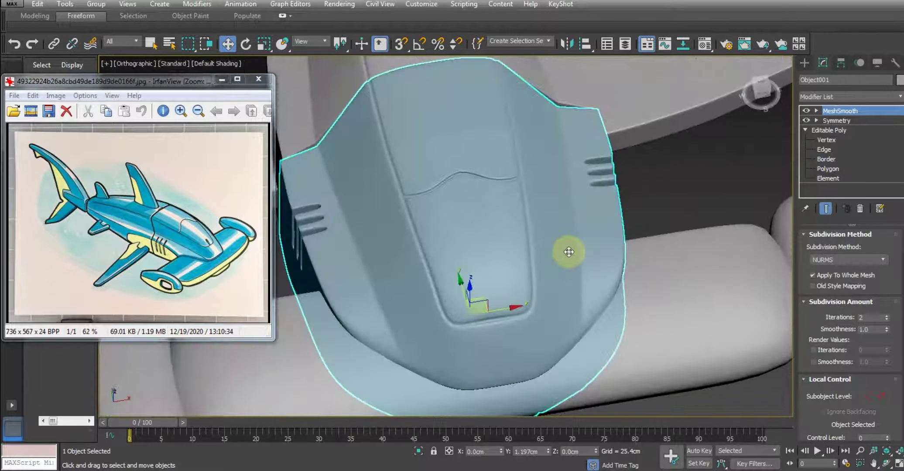
{"action": "scroll", "coordinate": [505, 259], "scroll_direction": "up", "scroll_amount": 1}
{"action": "scroll", "coordinate": [529, 293], "scroll_direction": "up", "scroll_amount": 1}
{"action": "scroll", "coordinate": [518, 249], "scroll_direction": "up", "scroll_amount": 1}
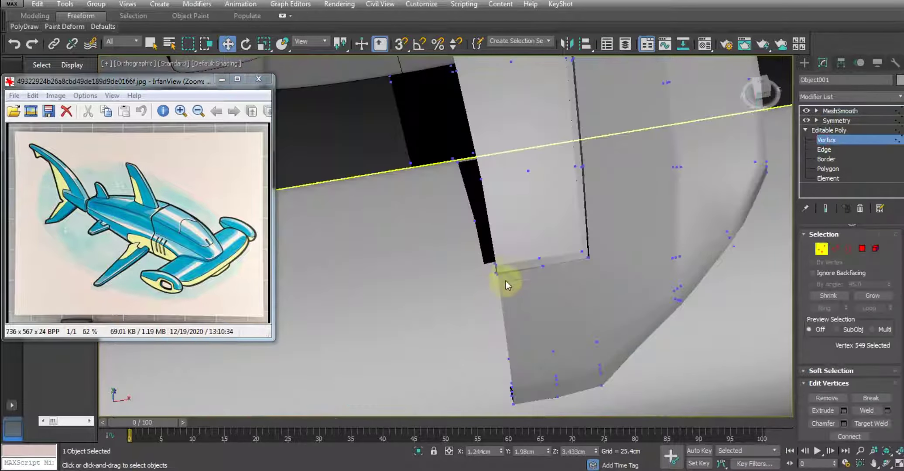
In wireframe, select the thin polygon at the groove end and move to its vertices.
{"action": "key", "text": "F3"}
{"action": "mouse_move", "coordinate": [509, 278]}
{"action": "middle_mouse_down", "text": "alt"}
{"action": "mouse_move", "coordinate": [480, 296]}
{"action": "mouse_move", "coordinate": [400, 249]}
{"action": "middle_mouse_up", "text": "alt"}
{"action": "scroll", "coordinate": [367, 229], "scroll_direction": "up", "scroll_amount": 5}
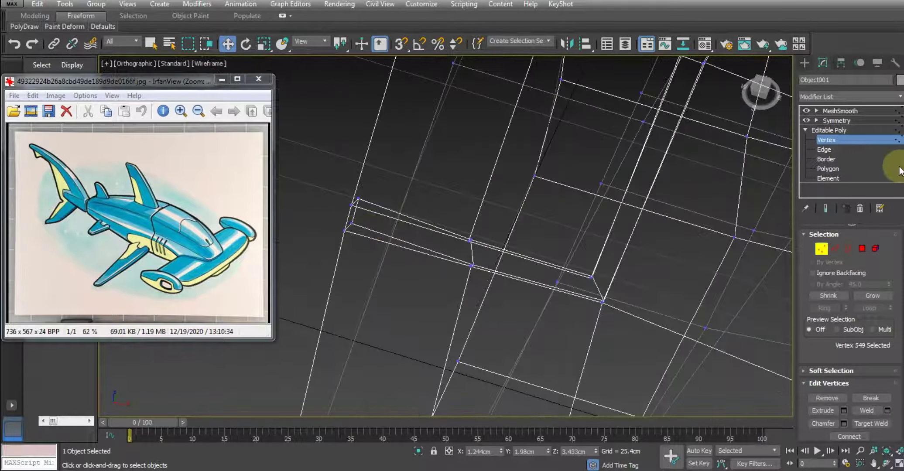
{"action": "left_click", "coordinate": [827, 169]}
{"action": "left_click", "coordinate": [352, 220]}
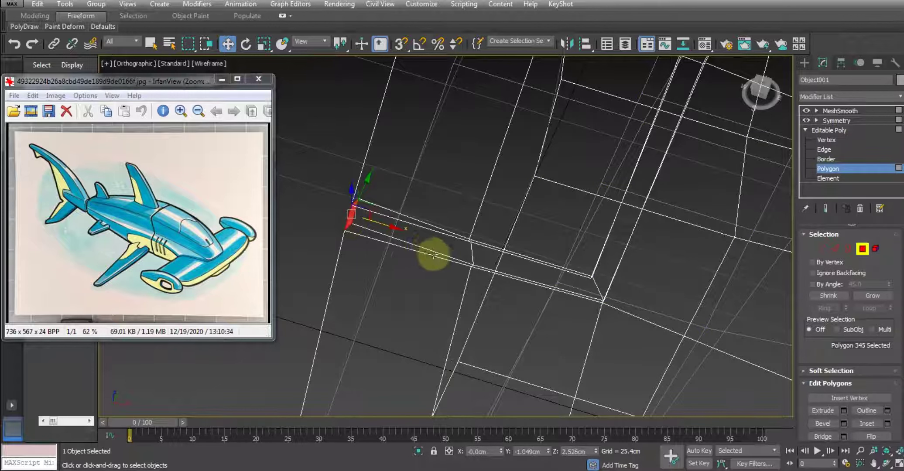
{"action": "key", "text": "1"}
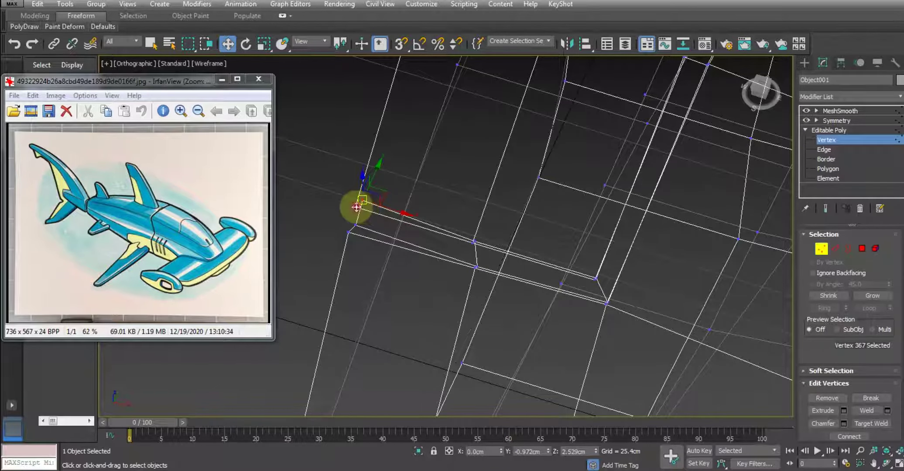
Move the four groove-end vertices down and to the left.
{"action": "mouse_move", "coordinate": [412, 264]}
{"action": "middle_mouse_down", "text": "alt"}
{"action": "mouse_move", "coordinate": [425, 242]}
{"action": "mouse_move", "coordinate": [416, 254]}
{"action": "mouse_move", "coordinate": [368, 255]}
{"action": "middle_mouse_up", "text": "alt"}
{"action": "left_click_drag", "start_coordinate": [366, 255], "coordinate": [329, 170]}
{"action": "key", "text": "F3"}
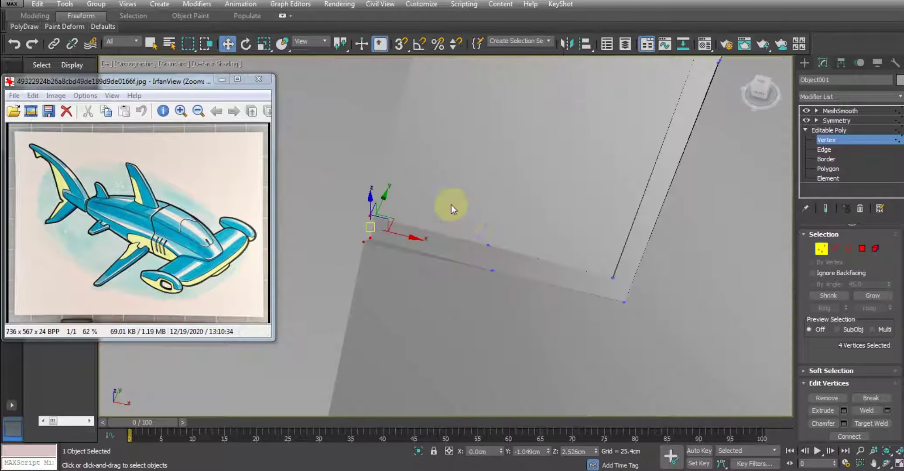
{"action": "middle_click_drag", "start_coordinate": [471, 218], "coordinate": [462, 227]}
{"action": "key", "text": "F4"}
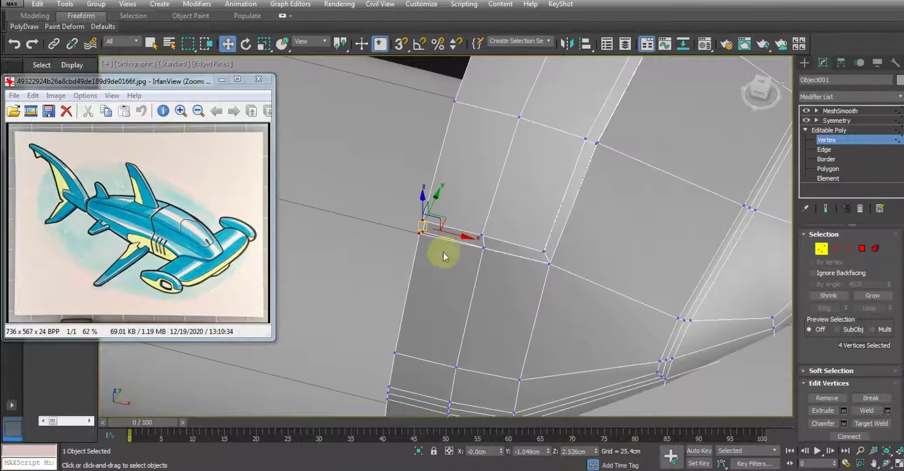
{"action": "left_click_drag", "start_coordinate": [847, 356], "coordinate": [825, 305]}
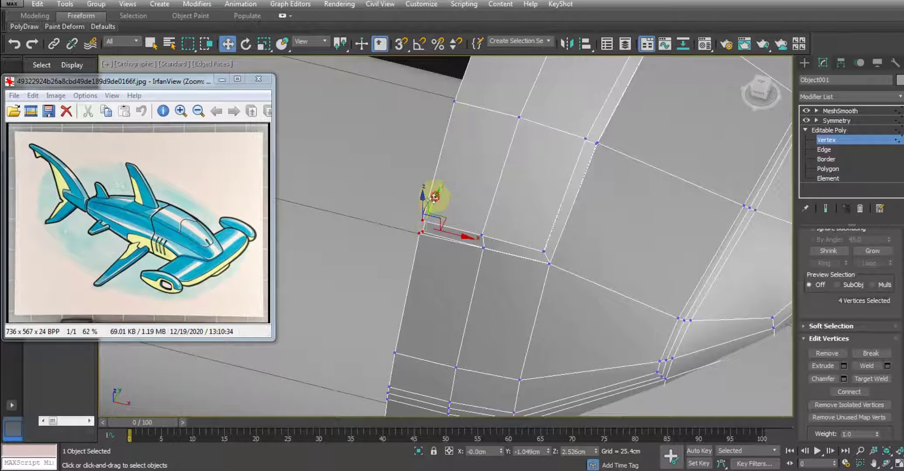
{"action": "mouse_move", "coordinate": [434, 197]}
{"action": "left_mouse_down"}
{"action": "mouse_move", "coordinate": [505, 270]}
{"action": "mouse_move", "coordinate": [480, 219]}
{"action": "left_mouse_up"}
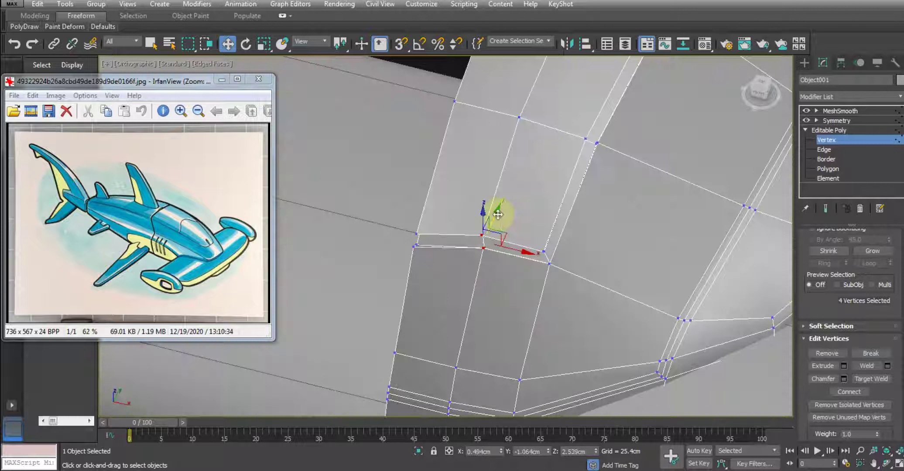
{"action": "left_click_drag", "start_coordinate": [498, 214], "coordinate": [494, 223]}
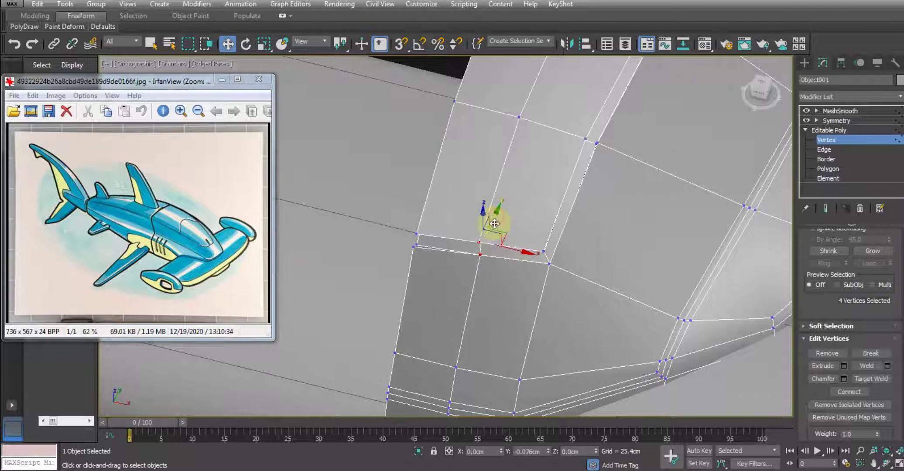
{"action": "mouse_move", "coordinate": [493, 225]}
{"action": "middle_mouse_down", "text": "alt"}
{"action": "mouse_move", "coordinate": [501, 252]}
{"action": "mouse_move", "coordinate": [478, 212]}
{"action": "mouse_move", "coordinate": [493, 217]}
{"action": "mouse_move", "coordinate": [520, 257]}
{"action": "mouse_move", "coordinate": [404, 268]}
{"action": "mouse_move", "coordinate": [468, 249]}
{"action": "middle_mouse_up", "text": "alt"}
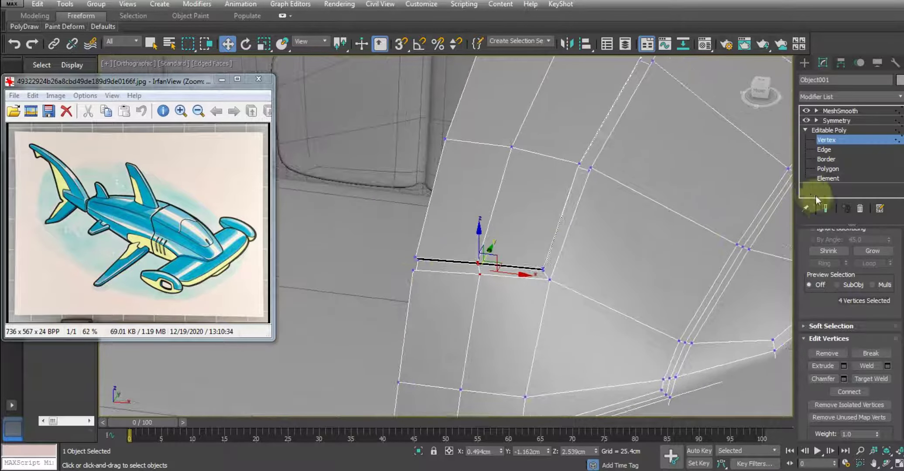
Disable MeshSmooth to show the raw cage and repeat the last vertex edit.
{"action": "left_click", "coordinate": [826, 209]}
{"action": "left_click", "coordinate": [806, 111]}
{"action": "scroll", "coordinate": [430, 271], "scroll_direction": "up", "scroll_amount": 2}
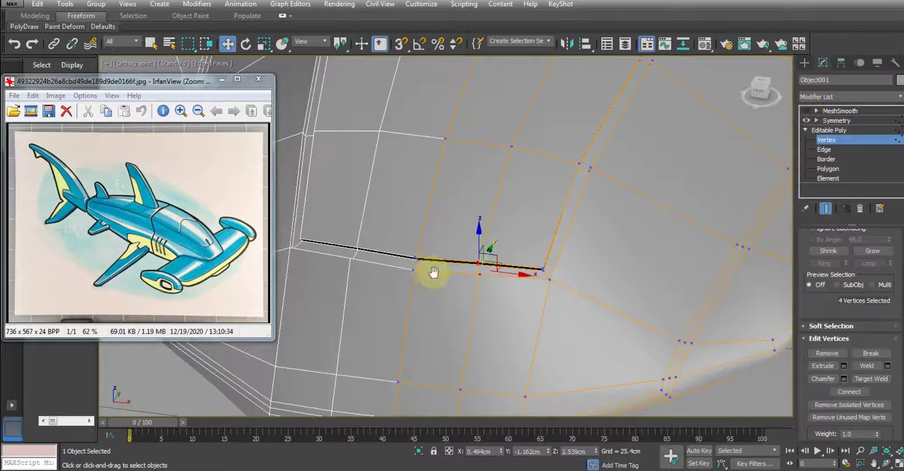
{"action": "scroll", "coordinate": [425, 259], "scroll_direction": "up", "scroll_amount": 3}
{"action": "middle_click_drag", "start_coordinate": [495, 273], "coordinate": [518, 293]}
{"action": "right_click", "coordinate": [524, 255]}
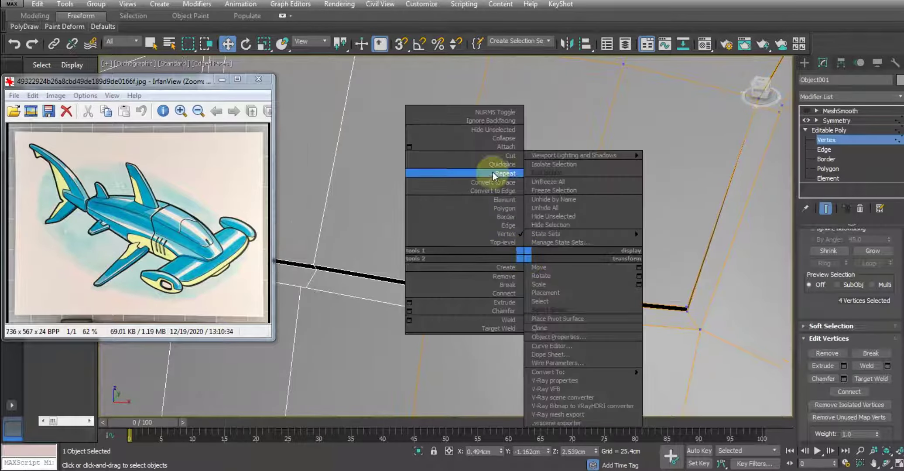
{"action": "left_click", "coordinate": [500, 155]}
{"action": "scroll", "coordinate": [445, 288], "scroll_direction": "up", "scroll_amount": 2}
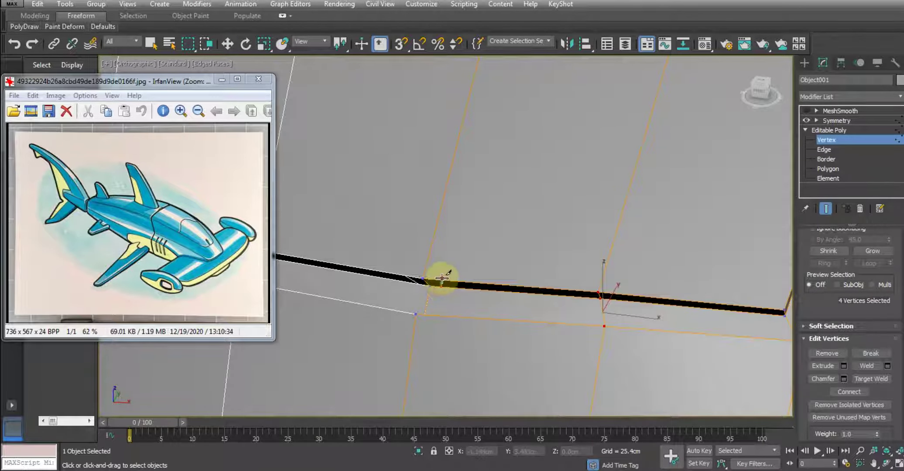
Cut a new edge from the groove vertex across the neighbouring hull face.
{"action": "left_click", "coordinate": [441, 278]}
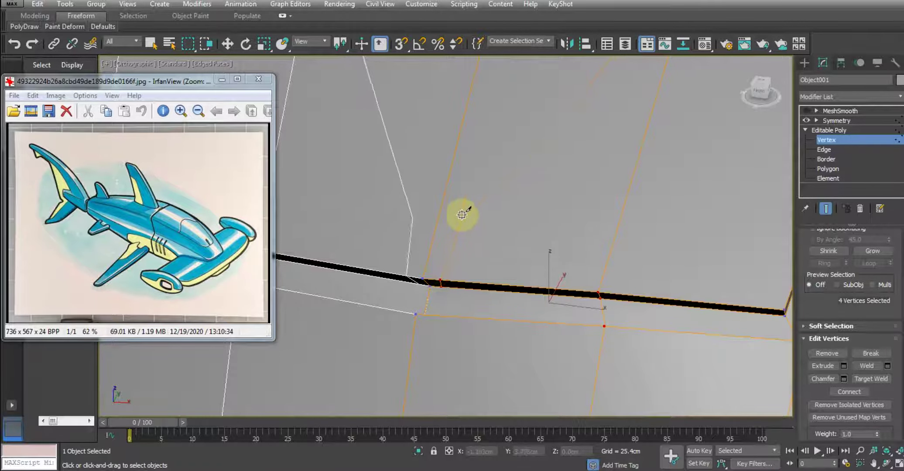
{"action": "scroll", "coordinate": [462, 207], "scroll_direction": "down", "scroll_amount": 2}
{"action": "scroll", "coordinate": [462, 208], "scroll_direction": "down", "scroll_amount": 2}
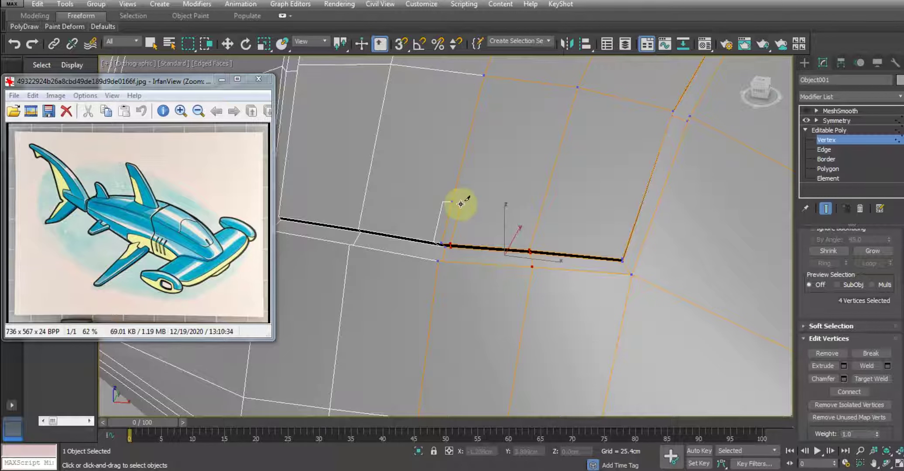
{"action": "left_click", "coordinate": [461, 204]}
{"action": "right_click", "coordinate": [475, 208]}
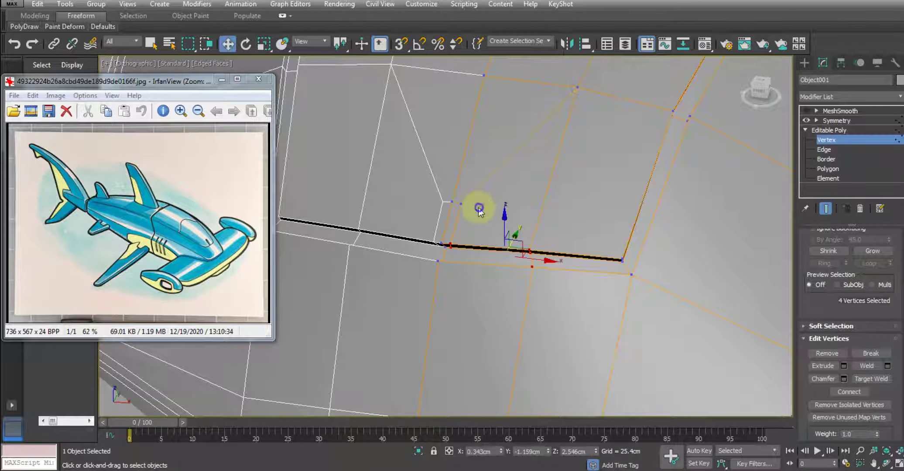
{"action": "scroll", "coordinate": [464, 217], "scroll_direction": "up", "scroll_amount": 3}
Delete the small face beside the groove, leaving a hole.
{"action": "left_click", "coordinate": [829, 169]}
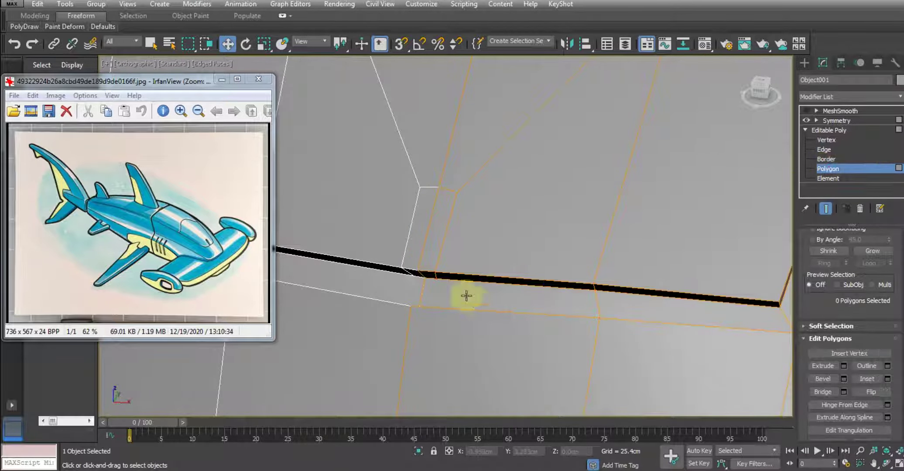
{"action": "left_click", "coordinate": [433, 274]}
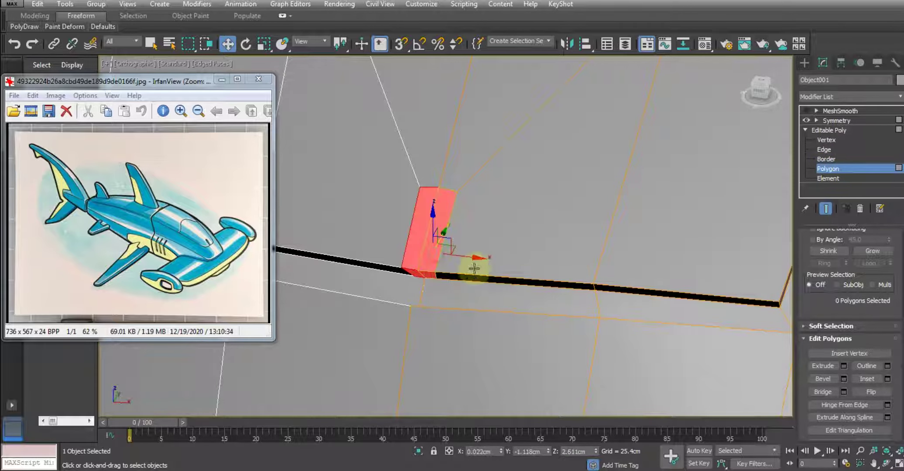
{"action": "key", "text": "Delete"}
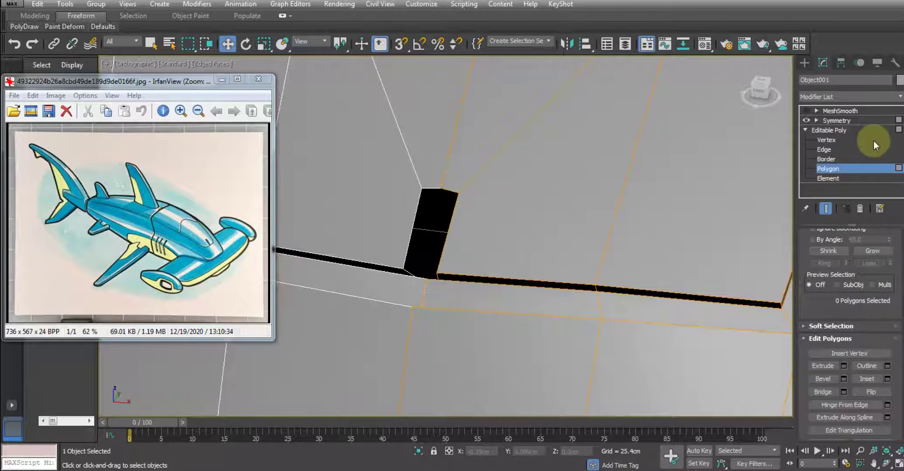
{"action": "left_click", "coordinate": [824, 149]}
{"action": "mouse_move", "coordinate": [428, 270]}
{"action": "middle_mouse_down", "text": "alt"}
{"action": "mouse_move", "coordinate": [541, 248]}
{"action": "mouse_move", "coordinate": [575, 293]}
{"action": "middle_mouse_up", "text": "alt"}
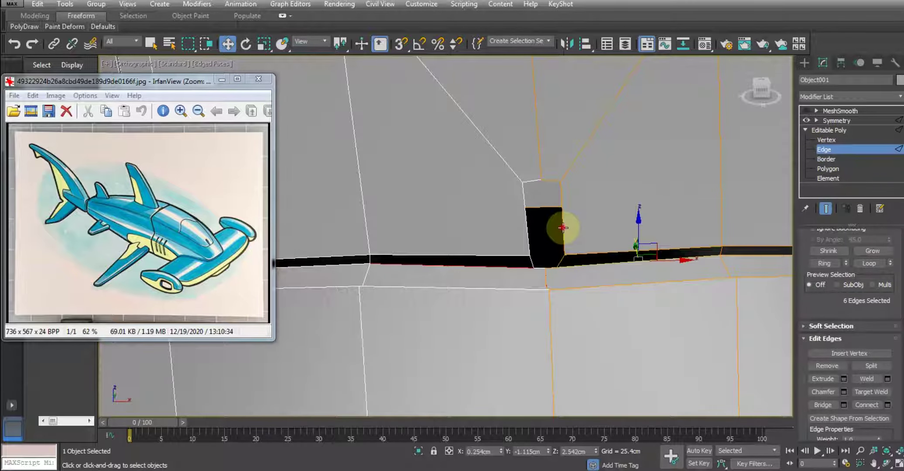
{"action": "middle_click_drag", "start_coordinate": [545, 222], "coordinate": [566, 202], "text": "alt"}
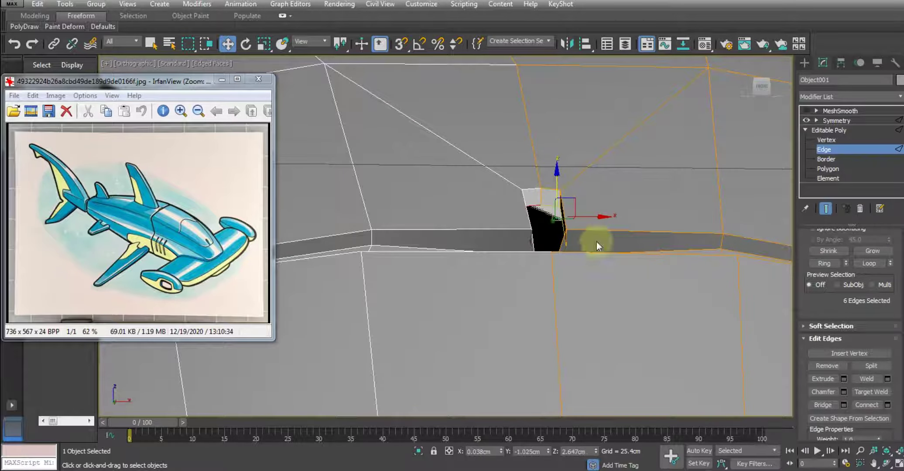
{"action": "mouse_move", "coordinate": [596, 241]}
{"action": "middle_mouse_down", "text": "alt"}
{"action": "mouse_move", "coordinate": [600, 271]}
{"action": "mouse_move", "coordinate": [576, 260]}
{"action": "mouse_move", "coordinate": [593, 260]}
{"action": "middle_mouse_up", "text": "alt"}
Slide the hole's vertices sideways along X to form a deep notch.
{"action": "key", "text": "1"}
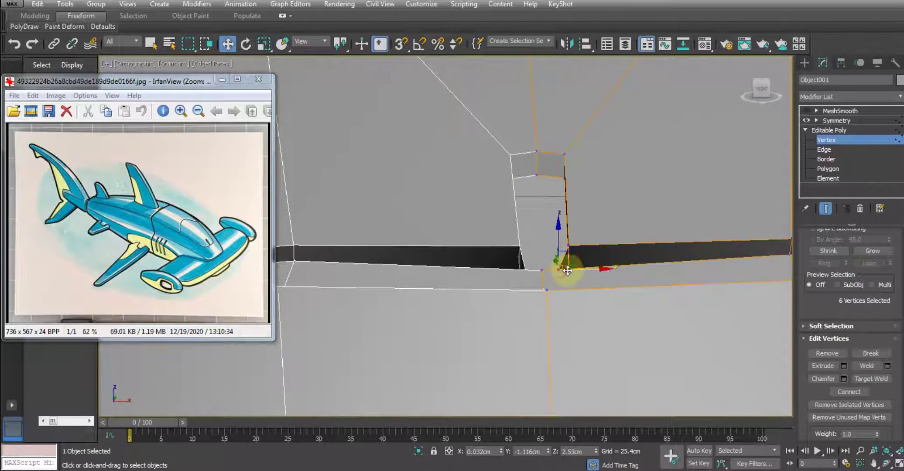
{"action": "right_click", "coordinate": [639, 253]}
{"action": "left_click", "coordinate": [630, 296]}
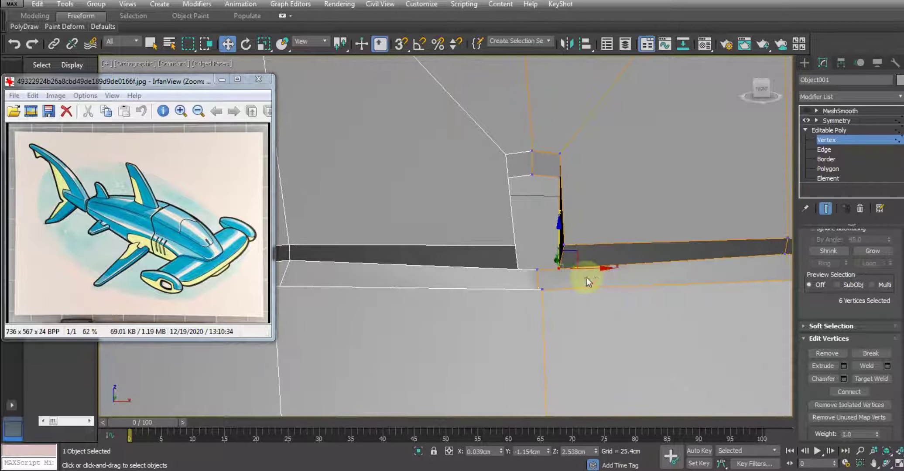
{"action": "left_click_drag", "start_coordinate": [605, 269], "coordinate": [599, 269]}
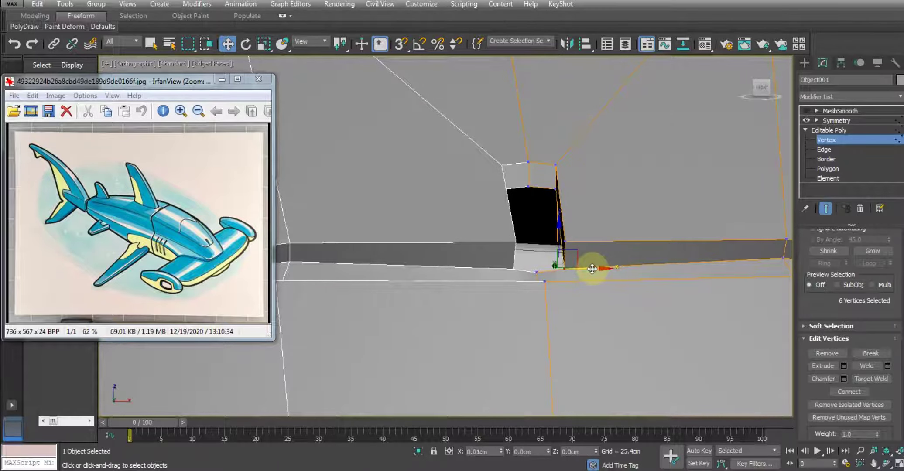
{"action": "mouse_move", "coordinate": [592, 293]}
{"action": "middle_mouse_down", "text": "alt"}
{"action": "mouse_move", "coordinate": [629, 323]}
{"action": "mouse_move", "coordinate": [616, 299]}
{"action": "mouse_move", "coordinate": [673, 300]}
{"action": "mouse_move", "coordinate": [573, 273]}
{"action": "mouse_move", "coordinate": [564, 244]}
{"action": "mouse_move", "coordinate": [512, 270]}
{"action": "mouse_move", "coordinate": [511, 252]}
{"action": "mouse_move", "coordinate": [498, 247]}
{"action": "middle_mouse_up", "text": "alt"}
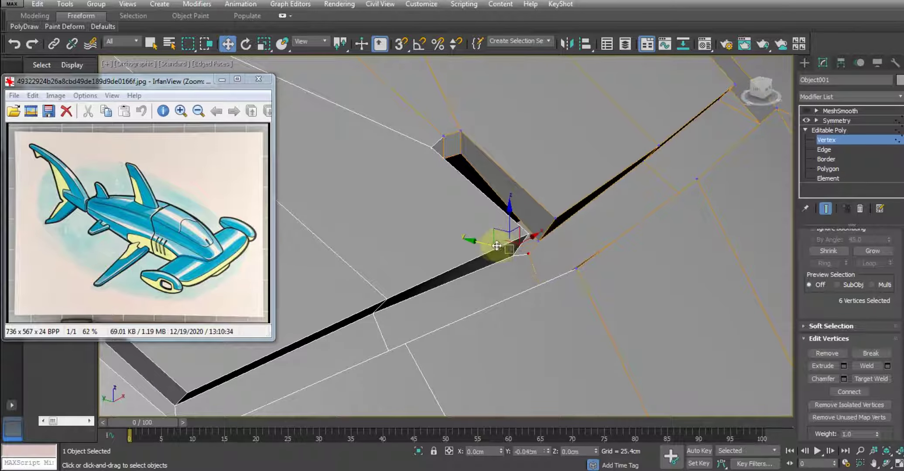
{"action": "mouse_move", "coordinate": [495, 245]}
{"action": "middle_mouse_down", "text": "alt"}
{"action": "mouse_move", "coordinate": [535, 268]}
{"action": "mouse_move", "coordinate": [529, 265]}
{"action": "middle_mouse_up", "text": "alt"}
Bridge the two open edges to close the notch strip.
{"action": "left_click", "coordinate": [823, 150]}
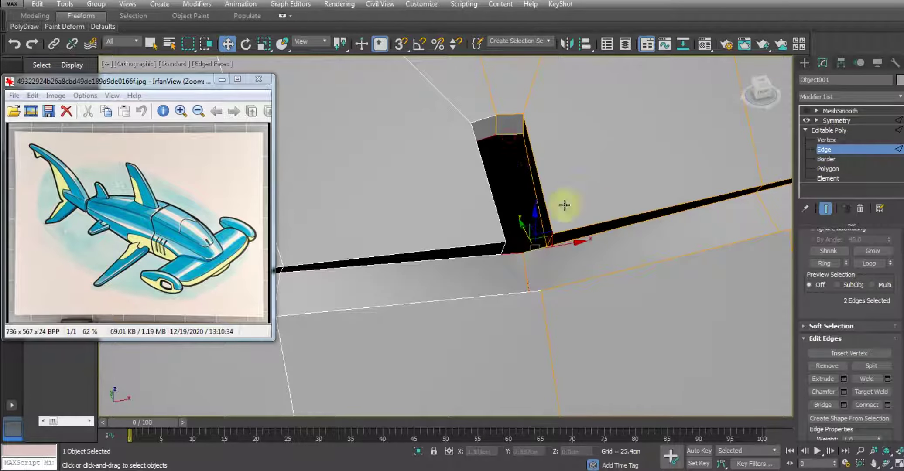
{"action": "left_click_drag", "start_coordinate": [829, 291], "coordinate": [816, 267]}
{"action": "left_click", "coordinate": [818, 383]}
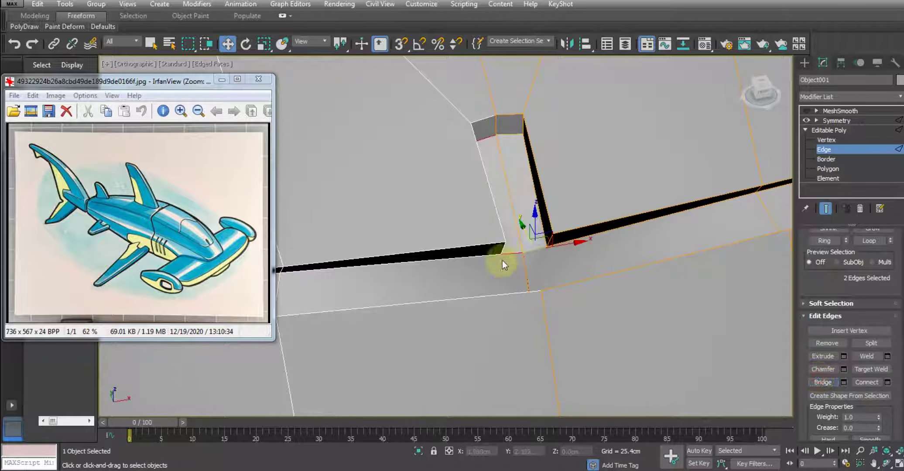
{"action": "mouse_move", "coordinate": [502, 261]}
{"action": "middle_mouse_down", "text": "alt"}
{"action": "mouse_move", "coordinate": [519, 234]}
{"action": "mouse_move", "coordinate": [542, 225]}
{"action": "mouse_move", "coordinate": [509, 221]}
{"action": "mouse_move", "coordinate": [490, 240]}
{"action": "middle_mouse_up", "text": "alt"}
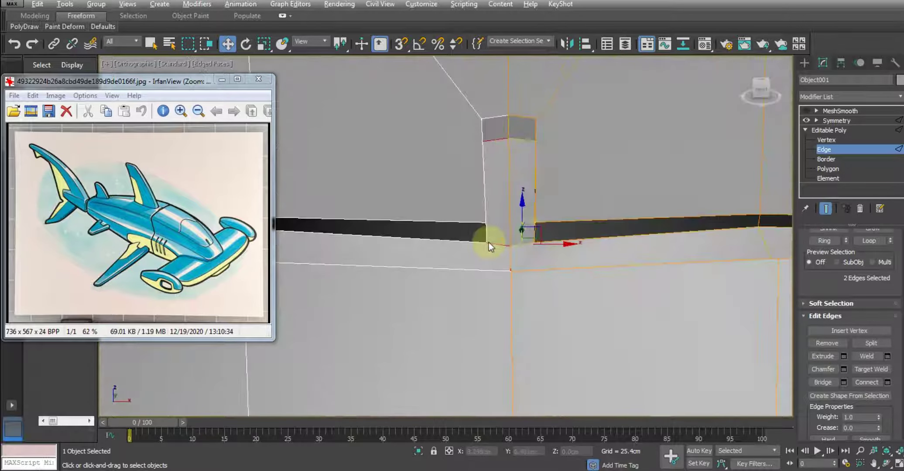
{"action": "scroll", "coordinate": [535, 250], "scroll_direction": "up", "scroll_amount": 4}
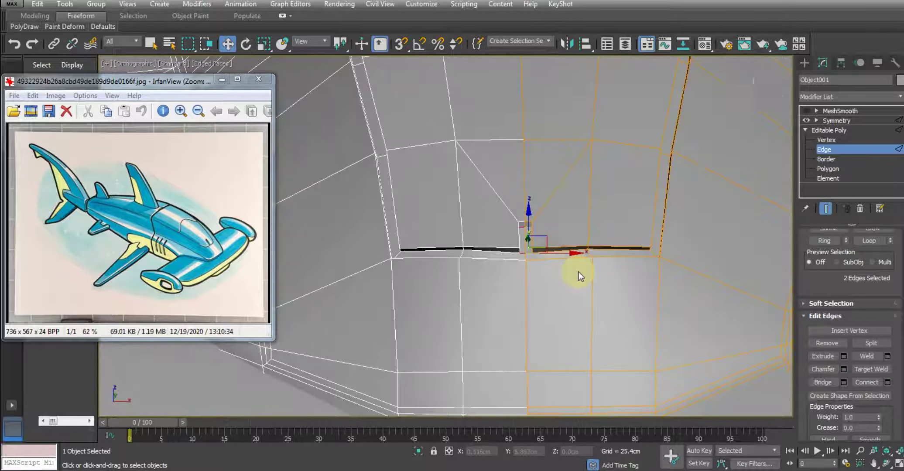
Turn MeshSmooth back on and view the shaded hull without edge overlay.
{"action": "left_click", "coordinate": [829, 130]}
{"action": "left_click", "coordinate": [806, 111]}
{"action": "left_click", "coordinate": [840, 111]}
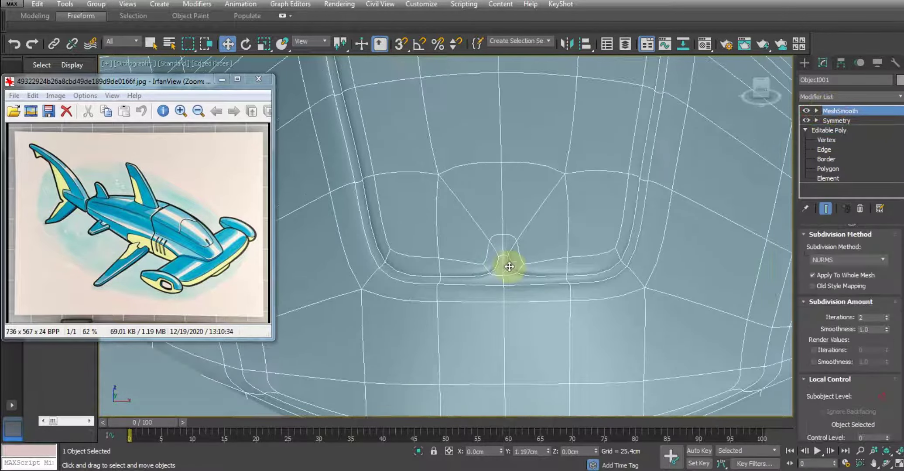
{"action": "key", "text": "F4"}
{"action": "scroll", "coordinate": [509, 268], "scroll_direction": "up", "scroll_amount": 2}
{"action": "scroll", "coordinate": [499, 262], "scroll_direction": "up", "scroll_amount": 2}
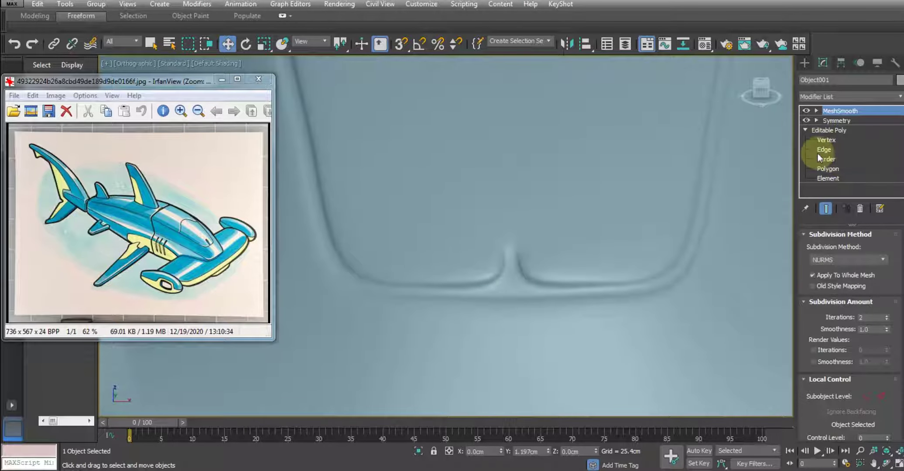
Show the raw edged cage and select the edge ring across the nose.
{"action": "left_click", "coordinate": [823, 150]}
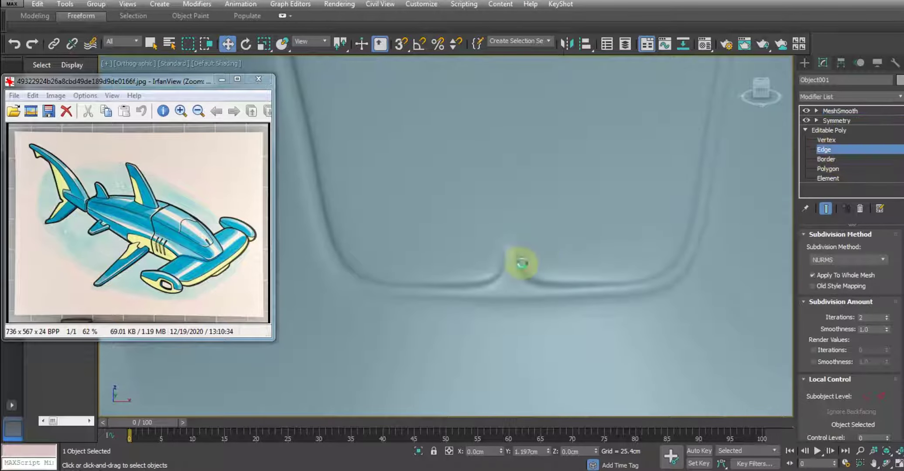
{"action": "left_click", "coordinate": [826, 209]}
{"action": "key", "text": "F4"}
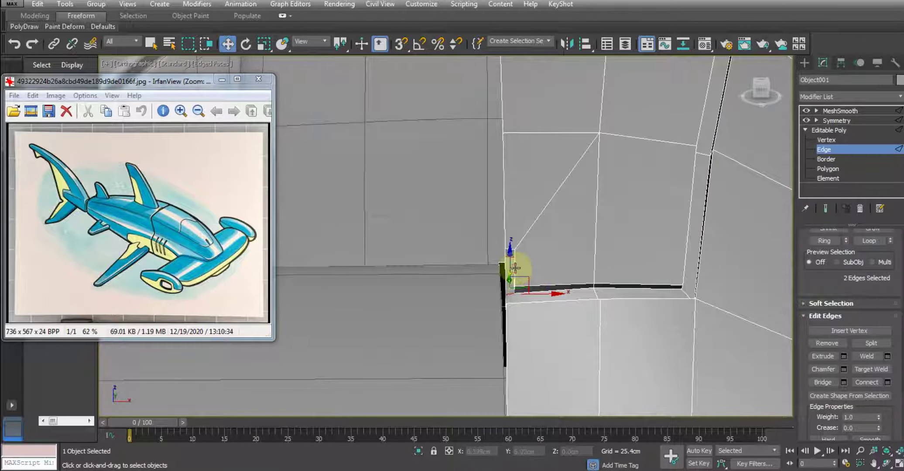
{"action": "mouse_move", "coordinate": [575, 307]}
{"action": "middle_mouse_down", "text": "alt"}
{"action": "mouse_move", "coordinate": [581, 280]}
{"action": "mouse_move", "coordinate": [616, 298]}
{"action": "mouse_move", "coordinate": [529, 287]}
{"action": "mouse_move", "coordinate": [546, 311]}
{"action": "mouse_move", "coordinate": [536, 257]}
{"action": "mouse_move", "coordinate": [546, 296]}
{"action": "middle_mouse_up", "text": "alt"}
{"action": "left_click", "coordinate": [824, 241]}
{"action": "scroll", "coordinate": [706, 238], "scroll_direction": "down", "scroll_amount": 3}
Connect the nose edge ring with 2 segments and a pinch of 80.
{"action": "right_click", "coordinate": [530, 238]}
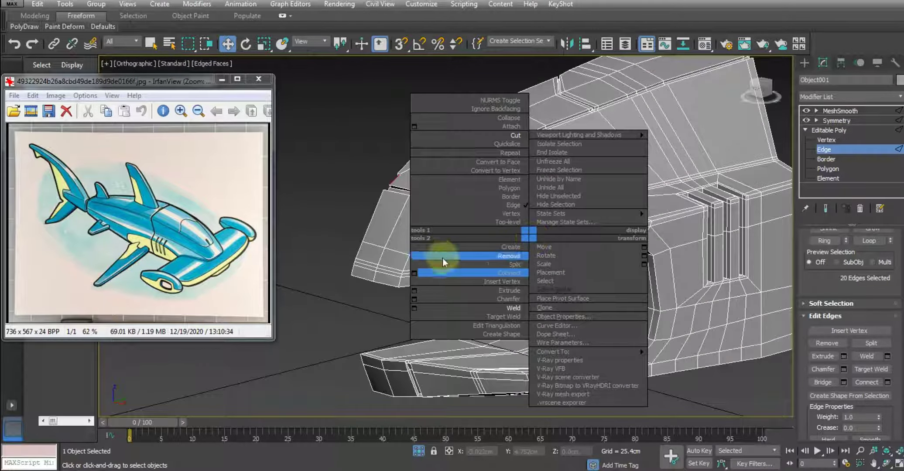
{"action": "left_click", "coordinate": [414, 273]}
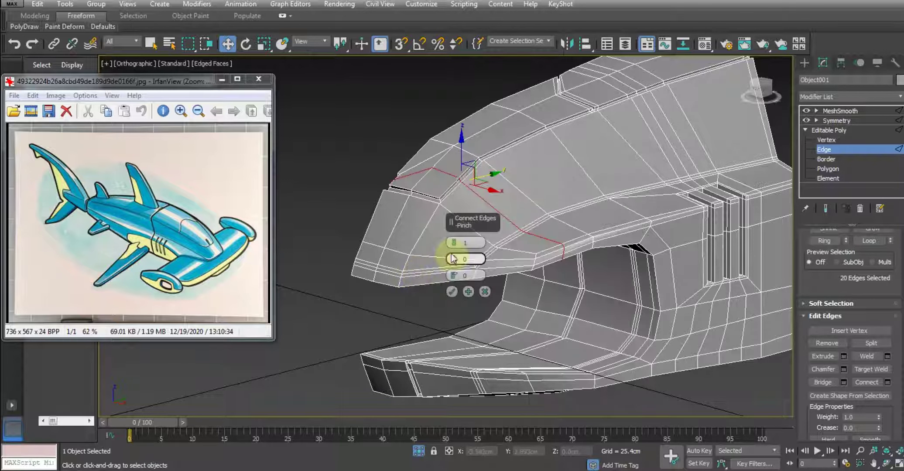
{"action": "left_click", "coordinate": [453, 241]}
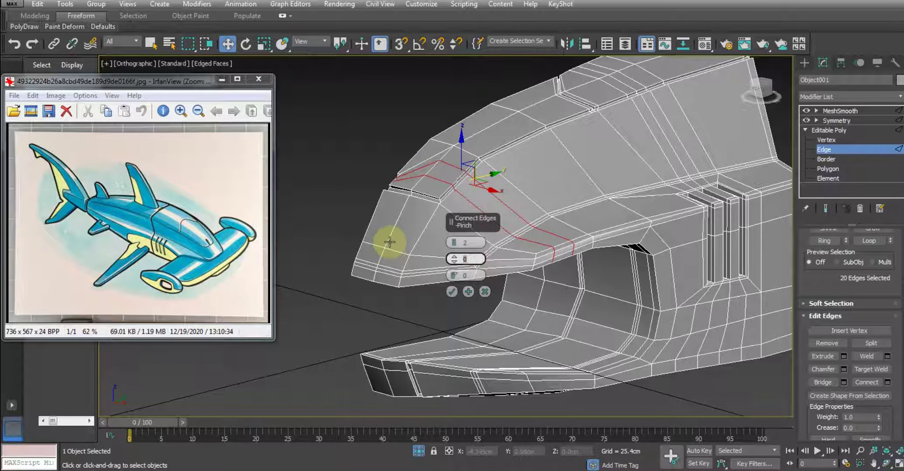
{"action": "type", "text": "80"}
{"action": "key", "text": "Return"}
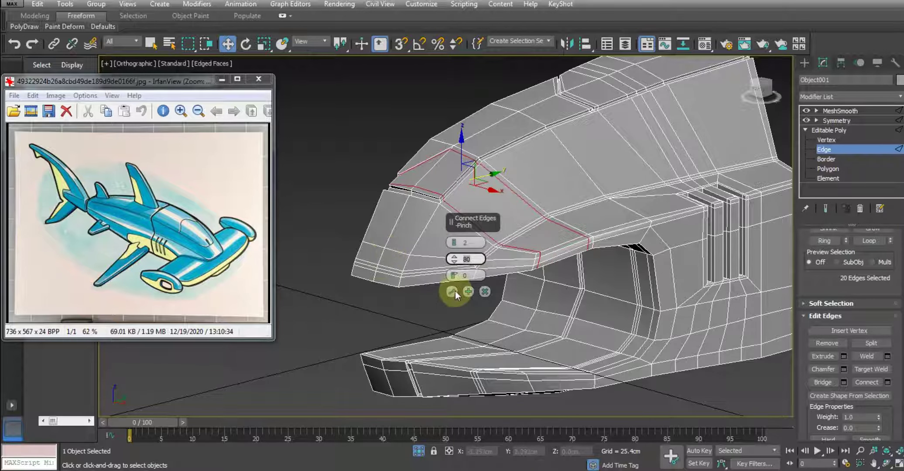
{"action": "left_click", "coordinate": [451, 292]}
{"action": "middle_click_drag", "start_coordinate": [454, 222], "coordinate": [470, 214], "text": "alt"}
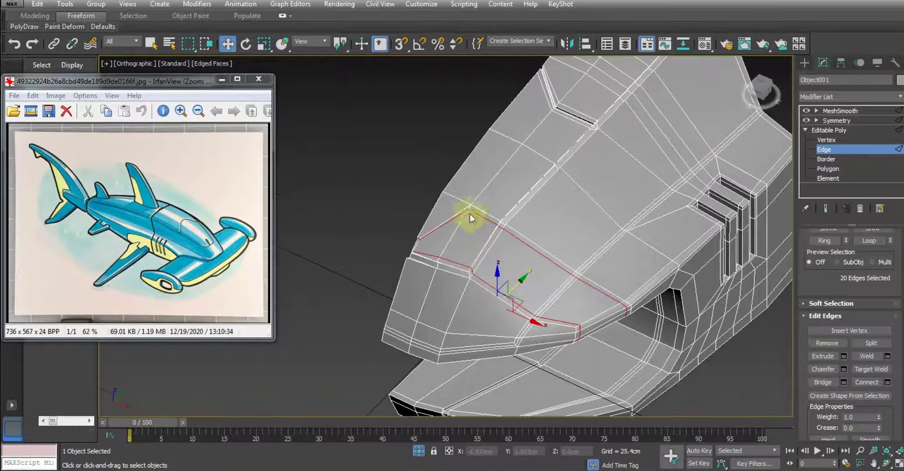
{"action": "scroll", "coordinate": [469, 213], "scroll_direction": "up", "scroll_amount": 2}
{"action": "scroll", "coordinate": [507, 234], "scroll_direction": "up", "scroll_amount": 2}
{"action": "scroll", "coordinate": [464, 204], "scroll_direction": "up", "scroll_amount": 1}
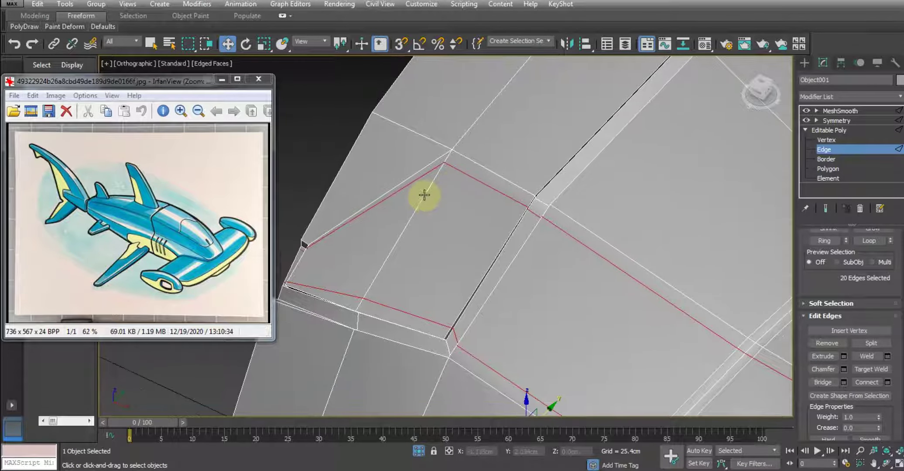
Select three nose vertices, then return to the MeshSmooth preview.
{"action": "key", "text": "1"}
{"action": "left_click", "coordinate": [435, 162]}
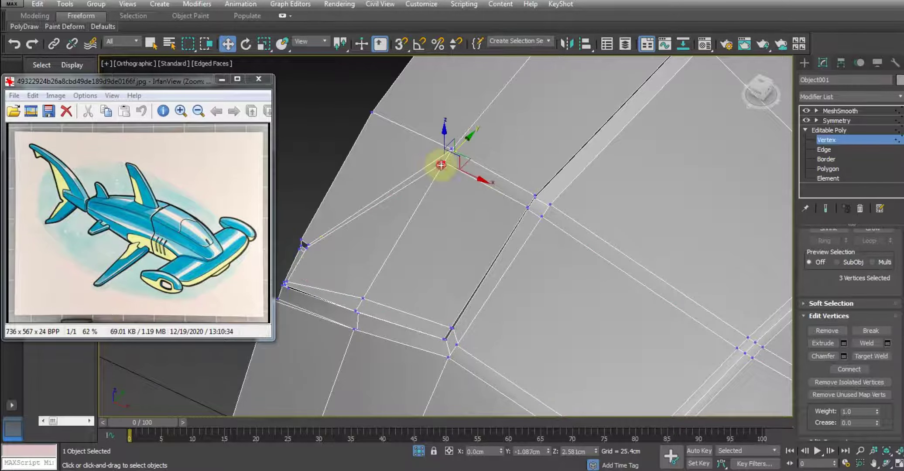
{"action": "scroll", "coordinate": [463, 188], "scroll_direction": "down", "scroll_amount": 2}
{"action": "mouse_move", "coordinate": [464, 187]}
{"action": "middle_mouse_down", "text": "alt"}
{"action": "mouse_move", "coordinate": [446, 267]}
{"action": "mouse_move", "coordinate": [430, 218]}
{"action": "middle_mouse_up", "text": "alt"}
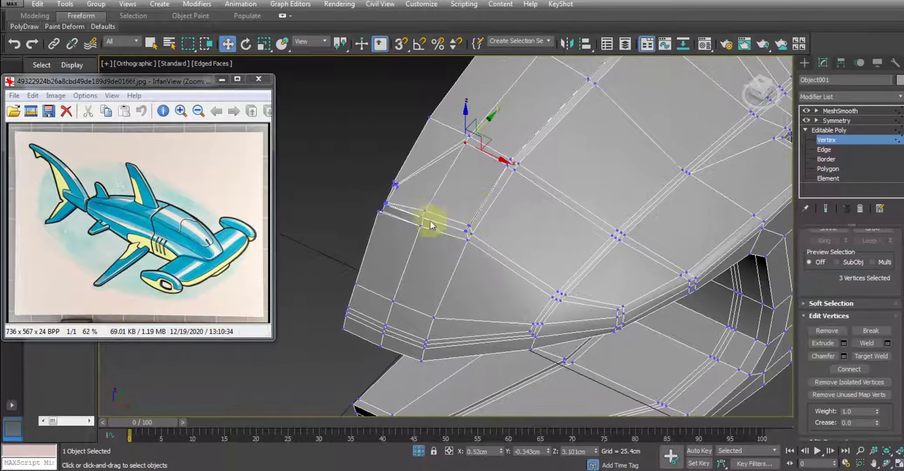
{"action": "left_click", "coordinate": [829, 130]}
{"action": "left_click", "coordinate": [834, 112]}
{"action": "scroll", "coordinate": [394, 228], "scroll_direction": "up", "scroll_amount": 2}
Zoom in on the smoothed hull with the wireframe overlay hidden.
{"action": "scroll", "coordinate": [429, 272], "scroll_direction": "up", "scroll_amount": 2}
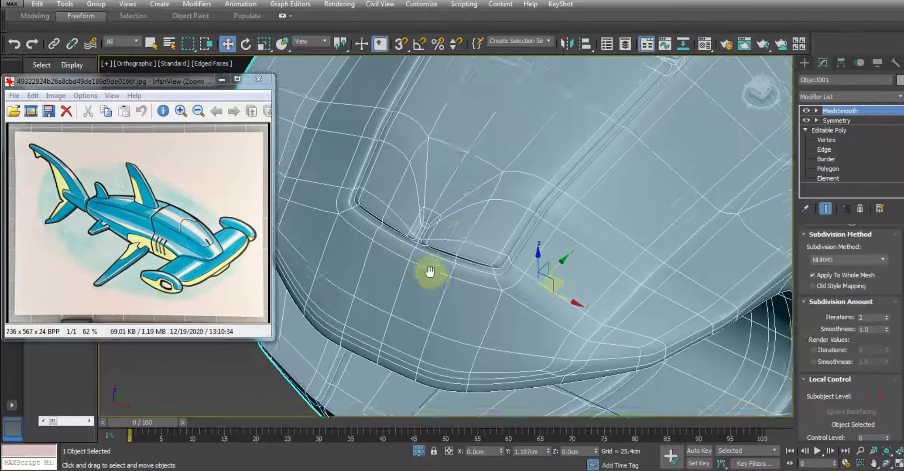
{"action": "scroll", "coordinate": [456, 242], "scroll_direction": "up", "scroll_amount": 2}
{"action": "key", "text": "F4"}
{"action": "scroll", "coordinate": [413, 239], "scroll_direction": "up", "scroll_amount": 2}
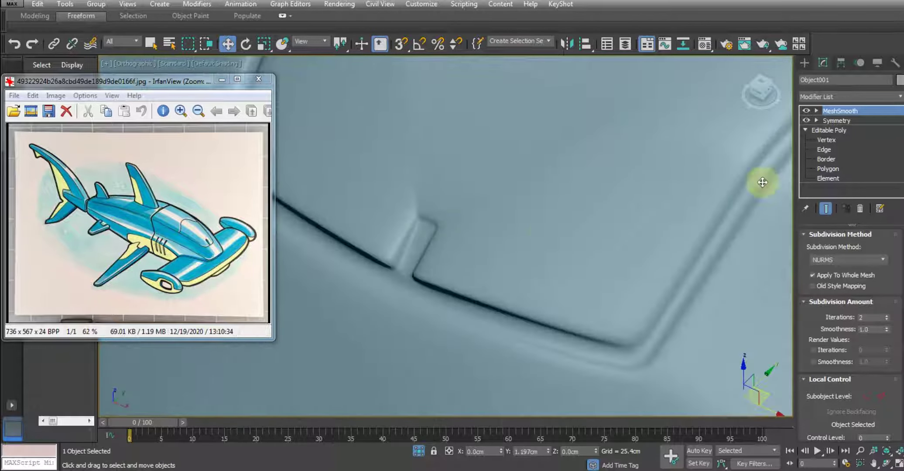
Select the small notch polygons and push them slightly down along Z.
{"action": "left_click", "coordinate": [821, 150]}
{"action": "key", "text": "F4"}
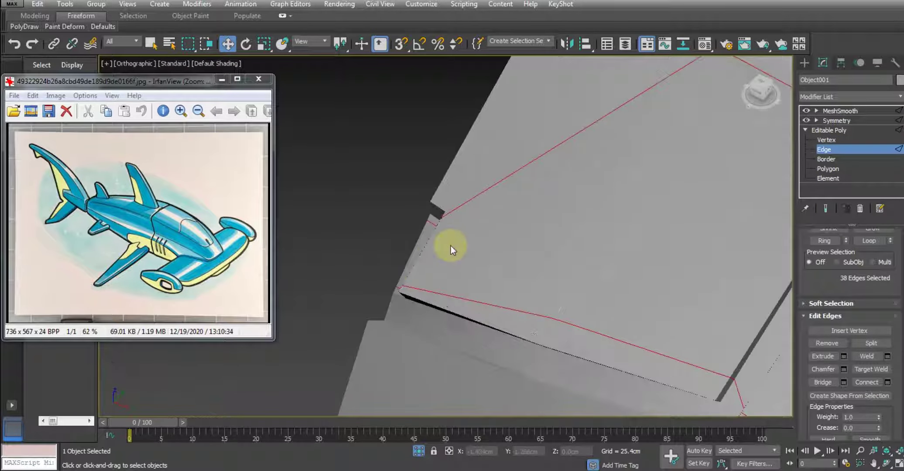
{"action": "mouse_move", "coordinate": [430, 221]}
{"action": "middle_mouse_down", "text": "alt"}
{"action": "mouse_move", "coordinate": [512, 238]}
{"action": "mouse_move", "coordinate": [555, 219]}
{"action": "mouse_move", "coordinate": [430, 233]}
{"action": "mouse_move", "coordinate": [475, 226]}
{"action": "middle_mouse_up", "text": "alt"}
{"action": "left_click", "coordinate": [828, 168]}
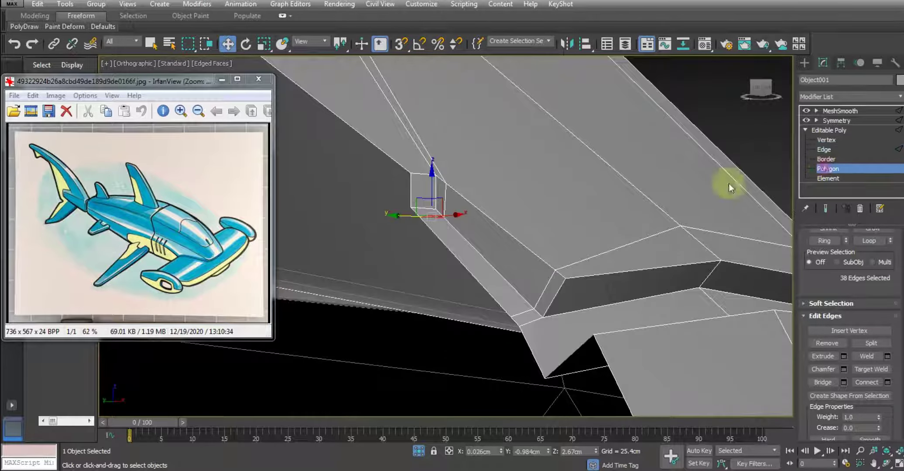
{"action": "left_click", "coordinate": [441, 204]}
{"action": "mouse_move", "coordinate": [429, 188]}
{"action": "left_mouse_down"}
{"action": "mouse_move", "coordinate": [414, 204]}
{"action": "mouse_move", "coordinate": [411, 261]}
{"action": "left_mouse_up"}
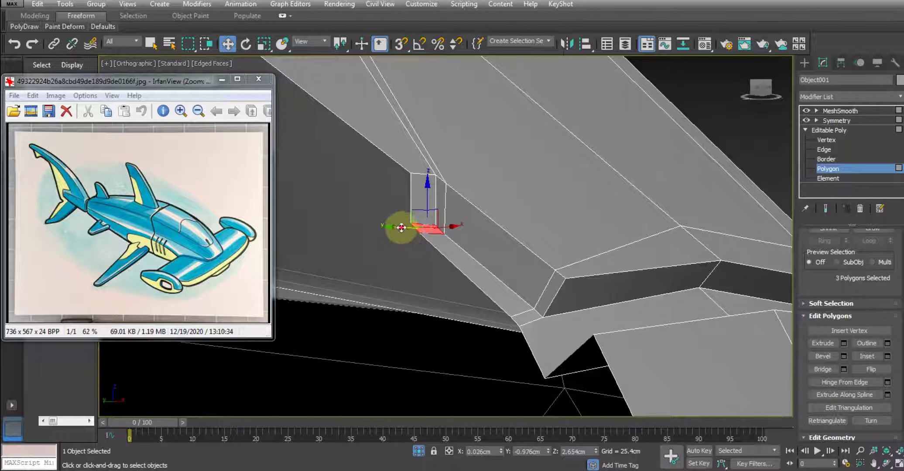
Select the notch edge ring, then the edge loops and corner edge along the groove.
{"action": "left_click", "coordinate": [824, 149]}
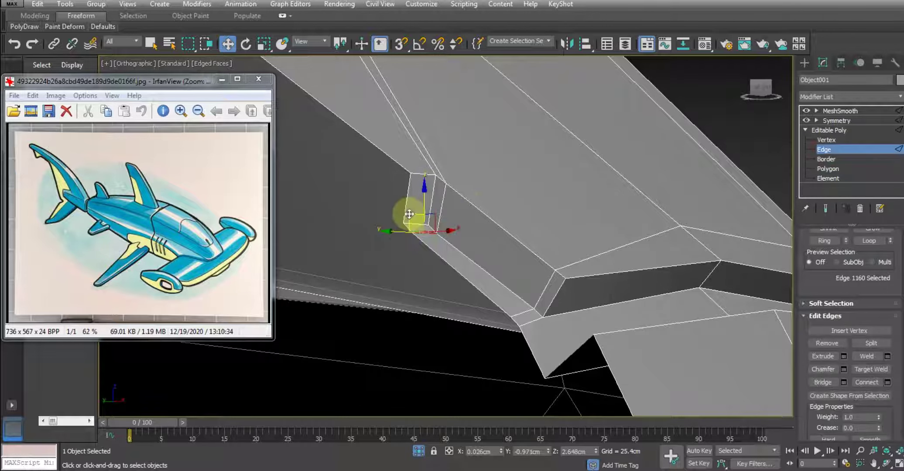
{"action": "left_click", "coordinate": [440, 202]}
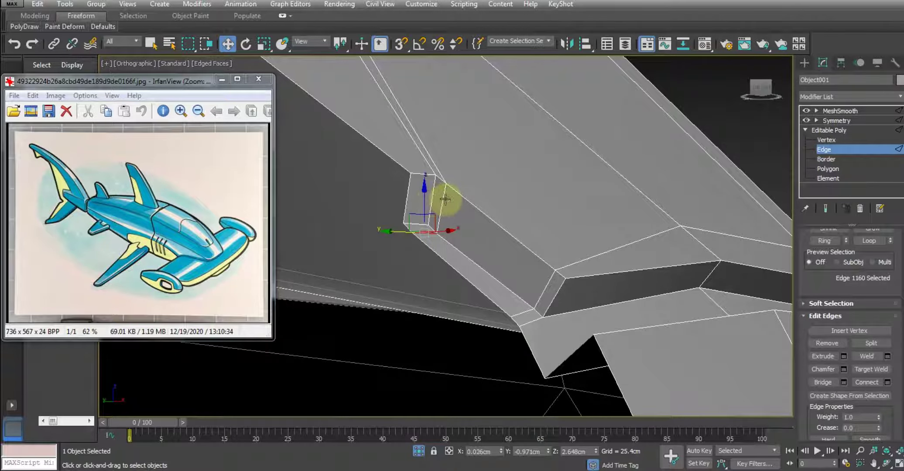
{"action": "left_click", "coordinate": [814, 242]}
{"action": "mouse_move", "coordinate": [468, 296]}
{"action": "middle_mouse_down", "text": "alt"}
{"action": "mouse_move", "coordinate": [545, 305]}
{"action": "mouse_move", "coordinate": [403, 309]}
{"action": "middle_mouse_up", "text": "alt"}
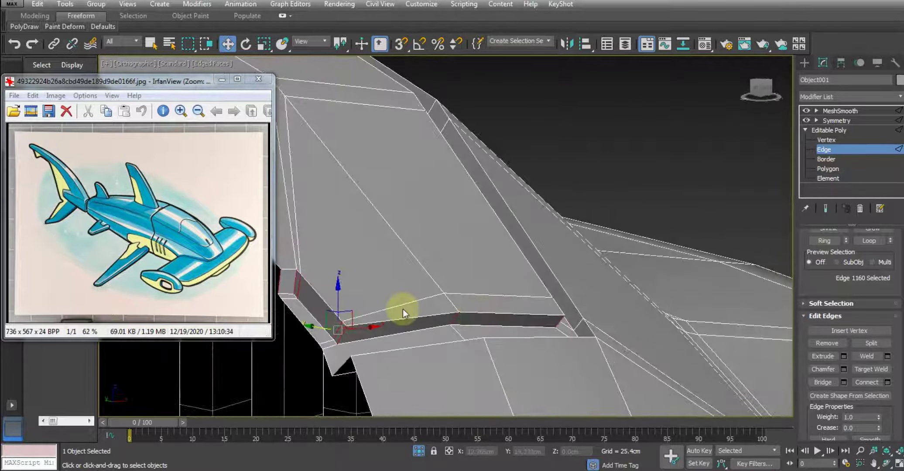
{"action": "middle_click_drag", "start_coordinate": [332, 259], "coordinate": [591, 355], "text": "alt"}
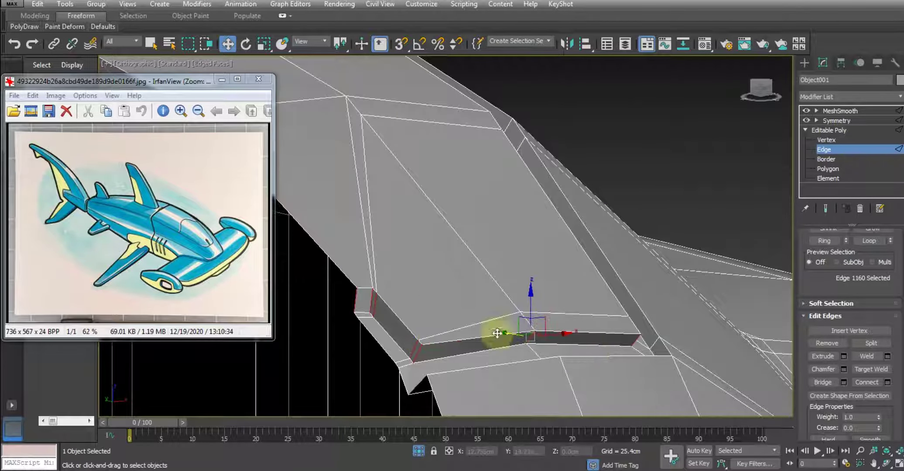
{"action": "double_click", "coordinate": [477, 323]}
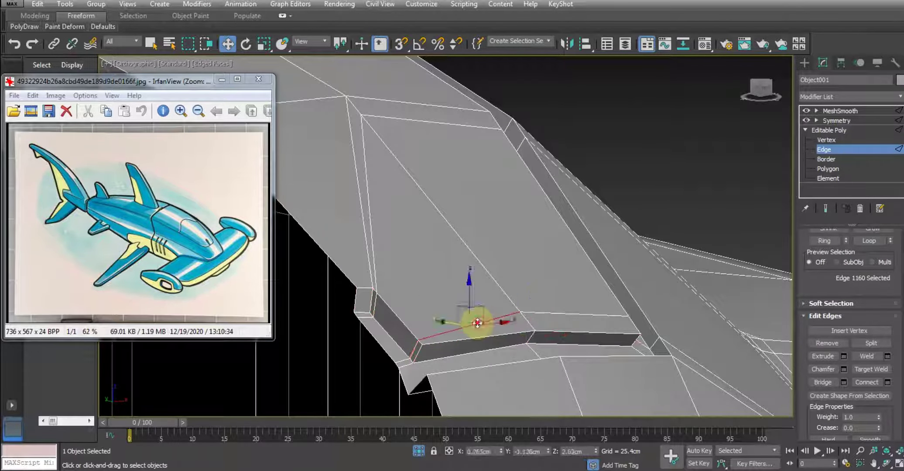
{"action": "double_click", "coordinate": [374, 261], "text": "ctrl"}
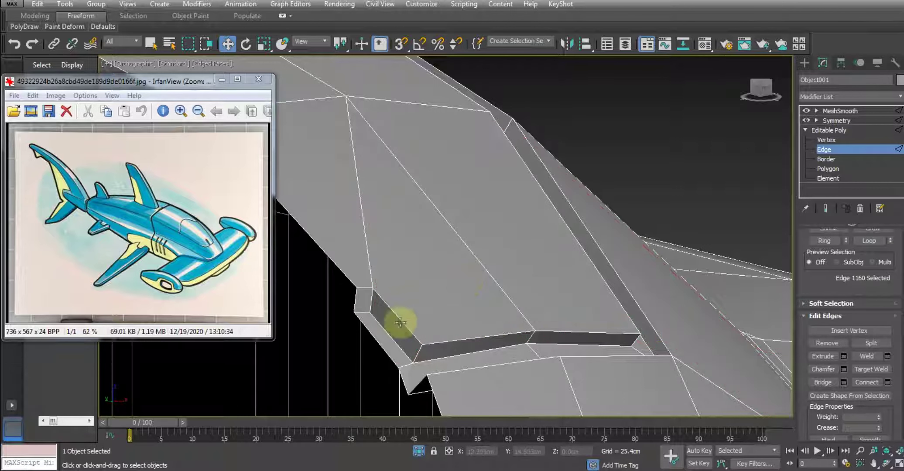
{"action": "left_click", "coordinate": [370, 301]}
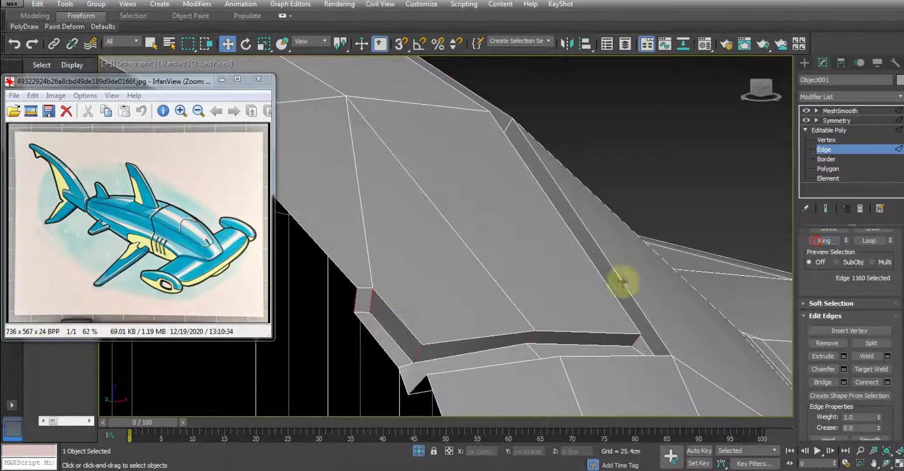
{"action": "mouse_move", "coordinate": [494, 299]}
{"action": "middle_mouse_down", "text": "alt"}
{"action": "mouse_move", "coordinate": [426, 315]}
{"action": "mouse_move", "coordinate": [500, 282]}
{"action": "mouse_move", "coordinate": [400, 323]}
{"action": "mouse_move", "coordinate": [401, 313]}
{"action": "mouse_move", "coordinate": [462, 296]}
{"action": "mouse_move", "coordinate": [585, 293]}
{"action": "mouse_move", "coordinate": [519, 243]}
{"action": "mouse_move", "coordinate": [542, 261]}
{"action": "mouse_move", "coordinate": [559, 311]}
{"action": "mouse_move", "coordinate": [581, 316]}
{"action": "mouse_move", "coordinate": [521, 317]}
{"action": "mouse_move", "coordinate": [529, 313]}
{"action": "middle_mouse_up", "text": "alt"}
{"action": "scroll", "coordinate": [628, 231], "scroll_direction": "up", "scroll_amount": 4}
{"action": "scroll", "coordinate": [613, 249], "scroll_direction": "down", "scroll_amount": 3}
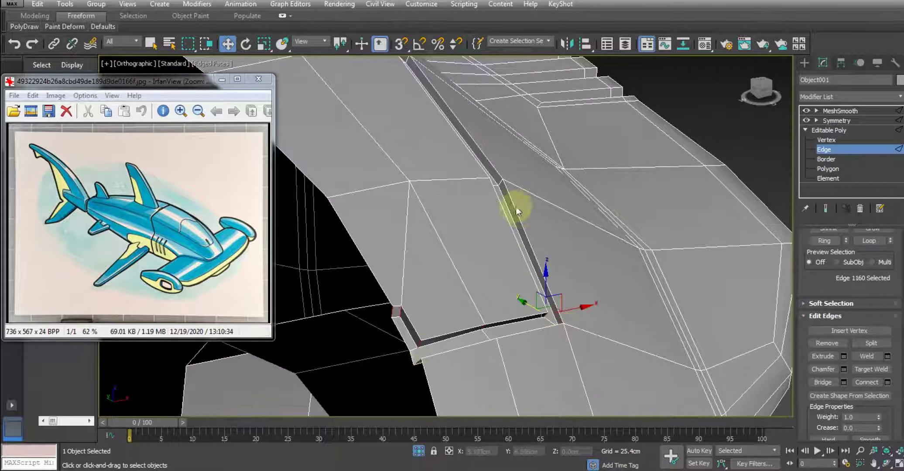
Select an edge on the groove wall and extend it to the full edge ring.
{"action": "left_click", "coordinate": [501, 184]}
{"action": "scroll", "coordinate": [829, 275], "scroll_direction": "up", "scroll_amount": 1}
{"action": "left_click", "coordinate": [826, 266]}
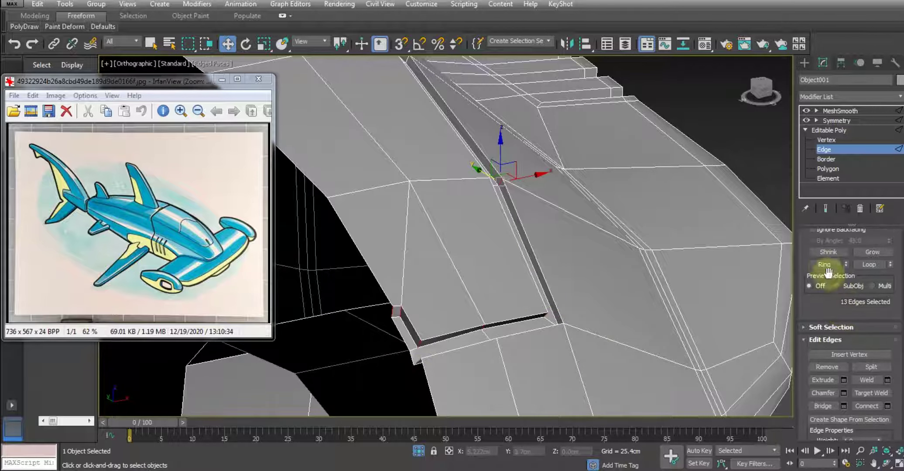
{"action": "mouse_move", "coordinate": [521, 214]}
{"action": "middle_mouse_down", "text": "alt"}
{"action": "mouse_move", "coordinate": [611, 234]}
{"action": "mouse_move", "coordinate": [439, 218]}
{"action": "mouse_move", "coordinate": [631, 327]}
{"action": "mouse_move", "coordinate": [577, 266]}
{"action": "middle_mouse_up", "text": "alt"}
Connect the groove ring with 2 segments pinched at 50, then return to the whole object.
{"action": "right_click", "coordinate": [520, 218]}
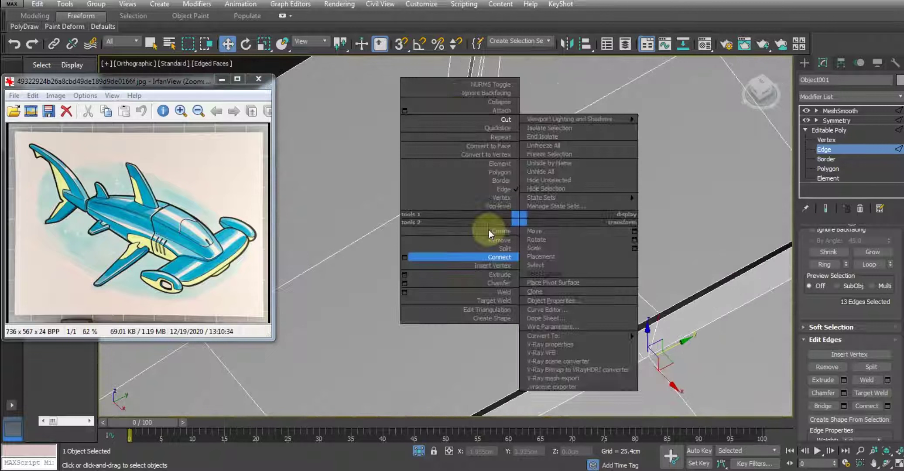
{"action": "left_click", "coordinate": [405, 258]}
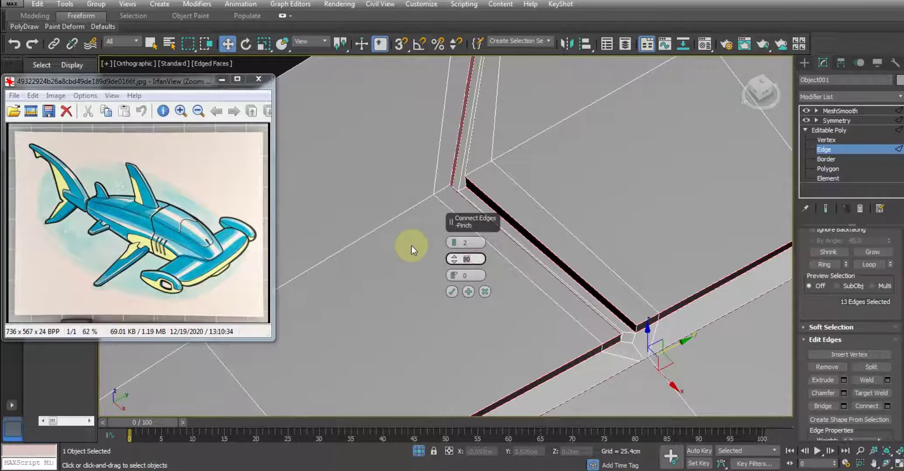
{"action": "type", "text": "50"}
{"action": "key", "text": "Return"}
{"action": "scroll", "coordinate": [646, 240], "scroll_direction": "down", "scroll_amount": 5}
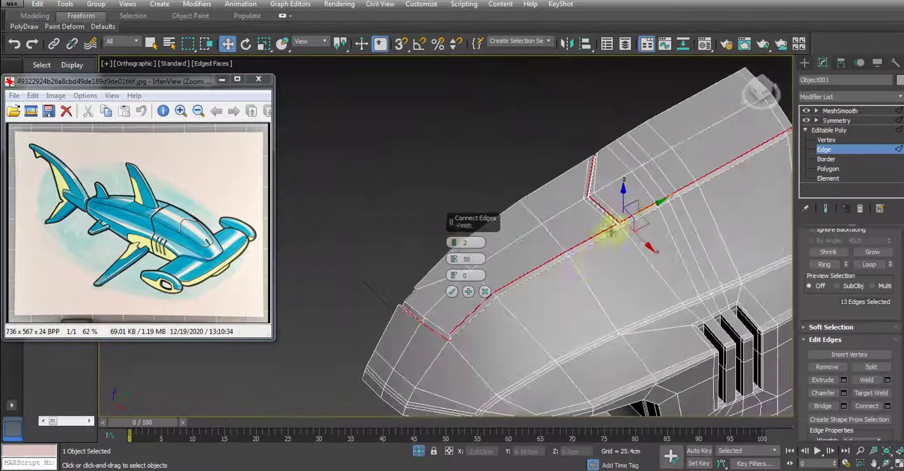
{"action": "scroll", "coordinate": [609, 236], "scroll_direction": "up", "scroll_amount": 2}
{"action": "middle_click_drag", "start_coordinate": [611, 238], "coordinate": [541, 272], "text": "alt"}
{"action": "scroll", "coordinate": [493, 284], "scroll_direction": "up", "scroll_amount": 4}
{"action": "left_click", "coordinate": [451, 291]}
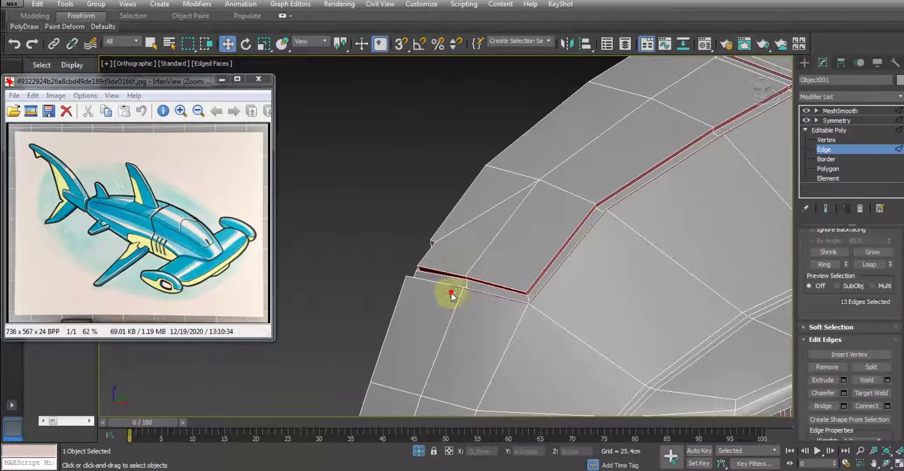
{"action": "left_click", "coordinate": [829, 130]}
Preview the MeshSmoothed hull and orbit to a frontal view of the notch.
{"action": "left_click", "coordinate": [838, 112]}
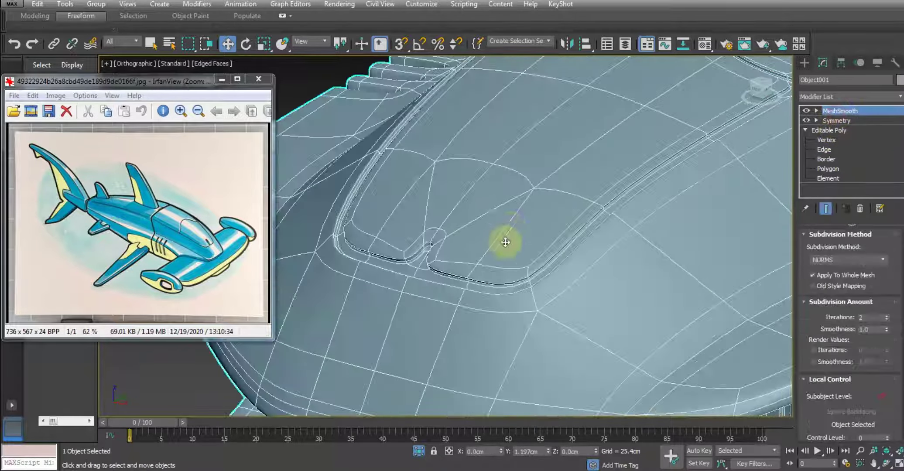
{"action": "scroll", "coordinate": [468, 242], "scroll_direction": "down", "scroll_amount": 2}
{"action": "mouse_move", "coordinate": [468, 241]}
{"action": "middle_mouse_down", "text": "alt"}
{"action": "mouse_move", "coordinate": [485, 268]}
{"action": "mouse_move", "coordinate": [566, 335]}
{"action": "middle_mouse_up", "text": "alt"}
{"action": "scroll", "coordinate": [567, 335], "scroll_direction": "up", "scroll_amount": 2}
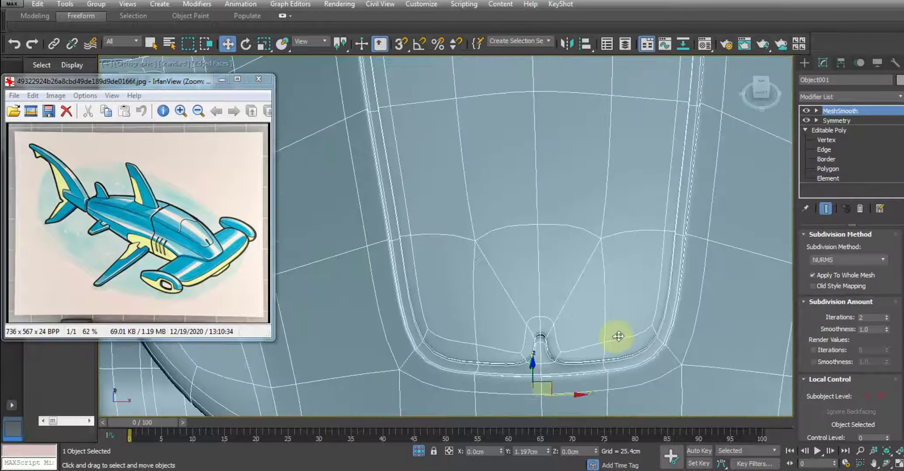
{"action": "key", "text": "F4"}
{"action": "scroll", "coordinate": [511, 281], "scroll_direction": "down", "scroll_amount": 1}
{"action": "scroll", "coordinate": [511, 281], "scroll_direction": "up", "scroll_amount": 2}
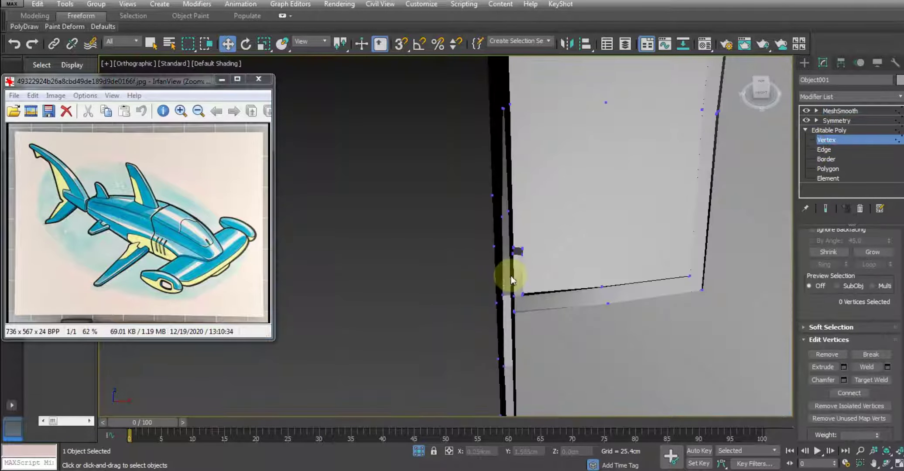
{"action": "mouse_move", "coordinate": [508, 272]}
{"action": "middle_mouse_down"}
{"action": "mouse_move", "coordinate": [514, 305]}
{"action": "mouse_move", "coordinate": [475, 298]}
{"action": "mouse_move", "coordinate": [576, 369]}
{"action": "middle_mouse_up"}
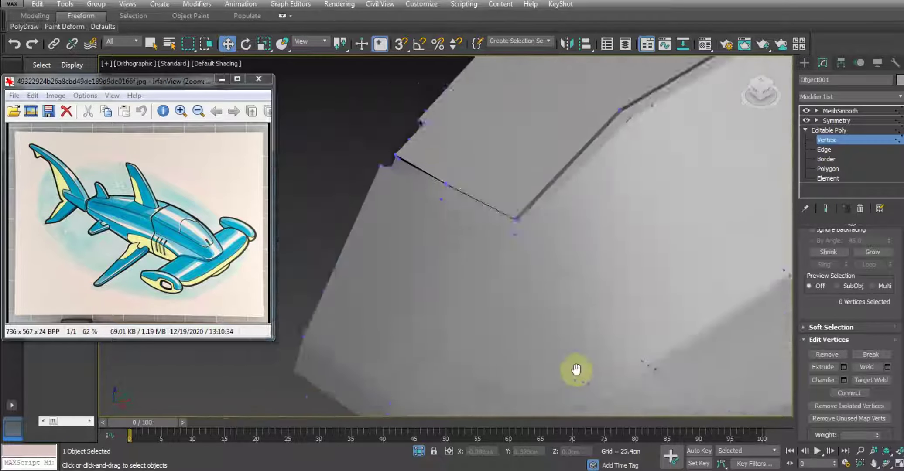
{"action": "key", "text": "F4"}
{"action": "mouse_move", "coordinate": [423, 204]}
{"action": "middle_mouse_down", "text": "alt"}
{"action": "mouse_move", "coordinate": [475, 349]}
{"action": "mouse_move", "coordinate": [474, 216]}
{"action": "middle_mouse_up", "text": "alt"}
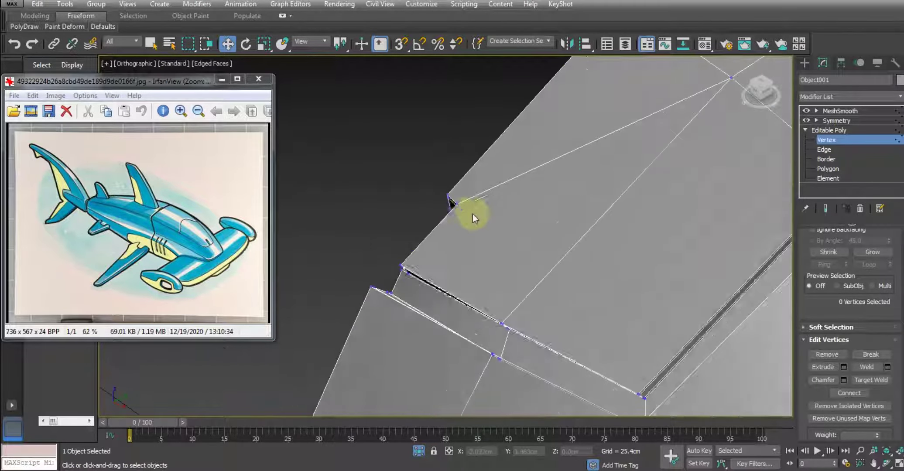
Move the notch corner vertex along Y to straighten the groove, then raise it slightly in Z.
{"action": "left_click", "coordinate": [448, 196]}
{"action": "left_click_drag", "start_coordinate": [480, 196], "coordinate": [493, 179]}
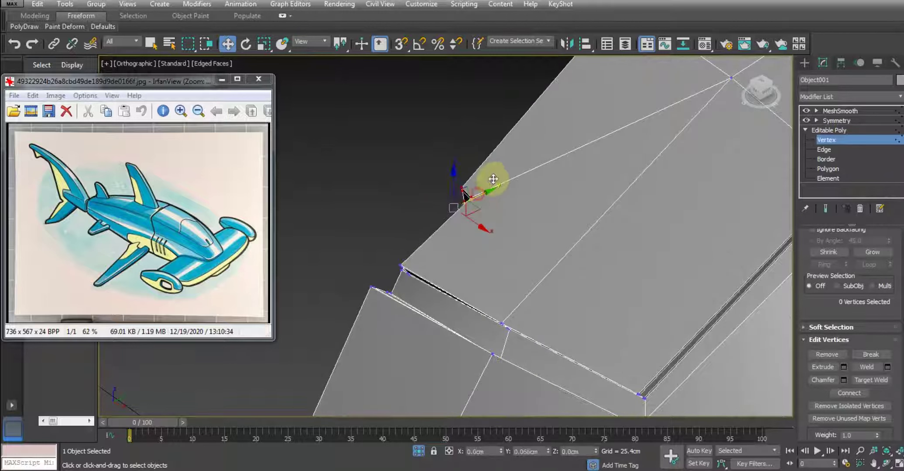
{"action": "middle_click_drag", "start_coordinate": [481, 231], "coordinate": [568, 151], "text": "alt"}
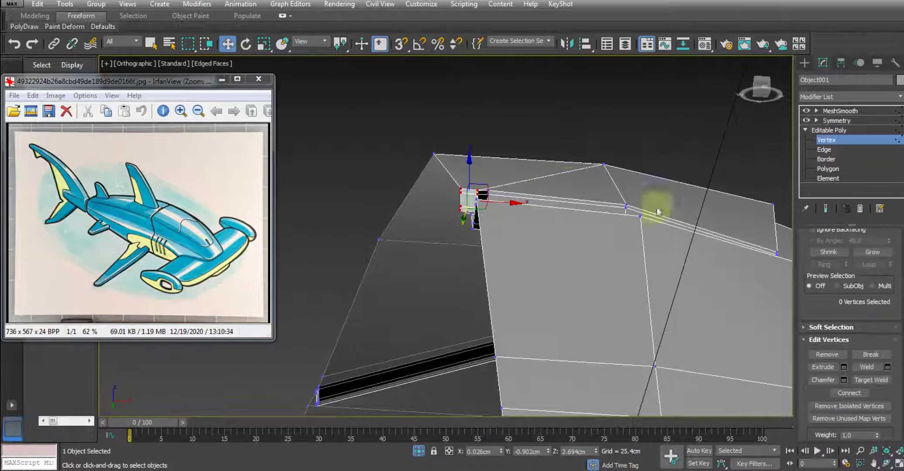
{"action": "left_click", "coordinate": [819, 212]}
{"action": "left_click", "coordinate": [809, 110]}
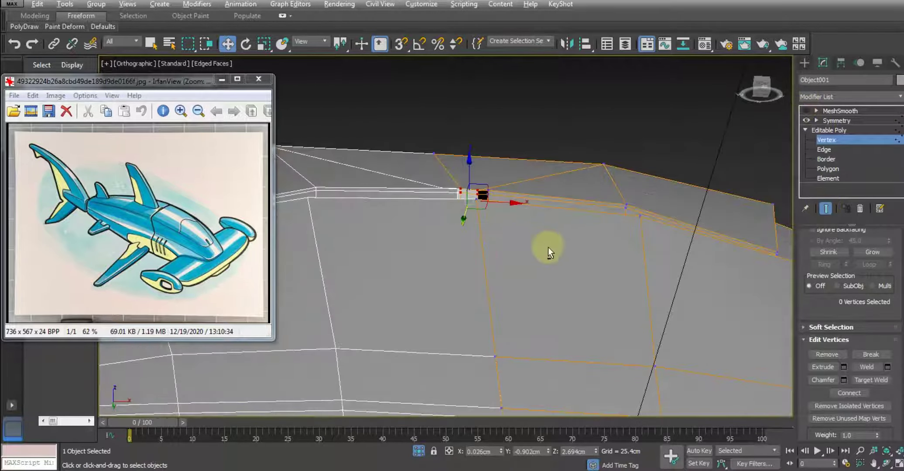
{"action": "mouse_move", "coordinate": [545, 248]}
{"action": "middle_mouse_down", "text": "alt"}
{"action": "mouse_move", "coordinate": [598, 256]}
{"action": "mouse_move", "coordinate": [504, 204]}
{"action": "middle_mouse_up", "text": "alt"}
{"action": "left_click_drag", "start_coordinate": [467, 168], "coordinate": [473, 153]}
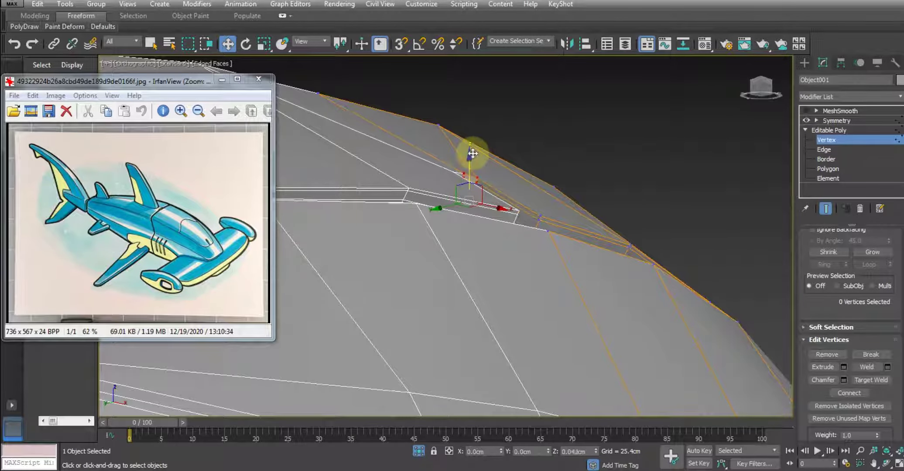
{"action": "mouse_move", "coordinate": [489, 165]}
{"action": "middle_mouse_down", "text": "alt"}
{"action": "mouse_move", "coordinate": [514, 258]}
{"action": "mouse_move", "coordinate": [501, 255]}
{"action": "mouse_move", "coordinate": [545, 298]}
{"action": "mouse_move", "coordinate": [757, 165]}
{"action": "middle_mouse_up", "text": "alt"}
Select an edge beside the notch and extend it to a 158-edge ring across the hull side.
{"action": "left_click", "coordinate": [824, 149]}
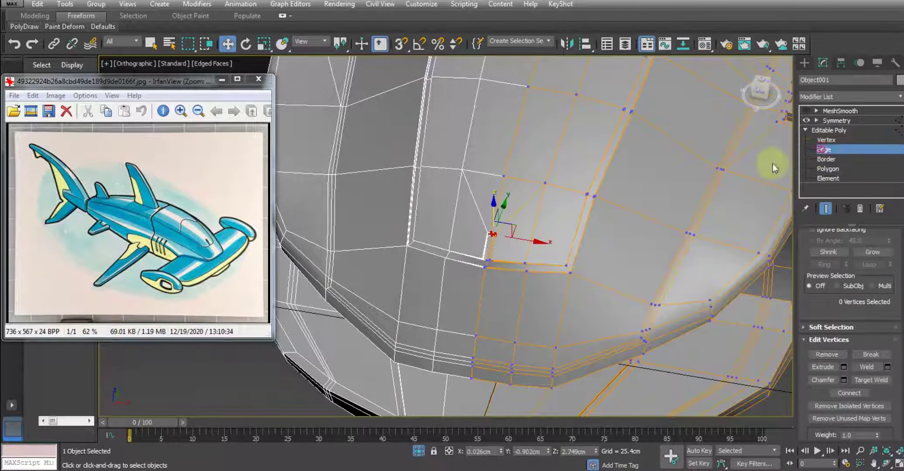
{"action": "double_click", "coordinate": [481, 260]}
{"action": "left_click", "coordinate": [493, 247]}
{"action": "left_click", "coordinate": [847, 289]}
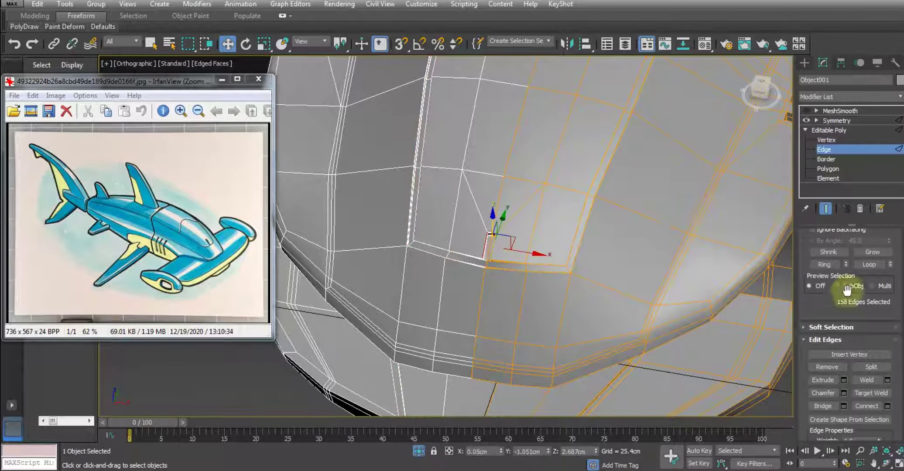
{"action": "left_click", "coordinate": [832, 265]}
{"action": "scroll", "coordinate": [519, 266], "scroll_direction": "up", "scroll_amount": 2}
{"action": "middle_click_drag", "start_coordinate": [519, 269], "coordinate": [570, 249], "text": "alt"}
Connect the selected ring with two edge loops pinched at 50.
{"action": "right_click", "coordinate": [570, 249]}
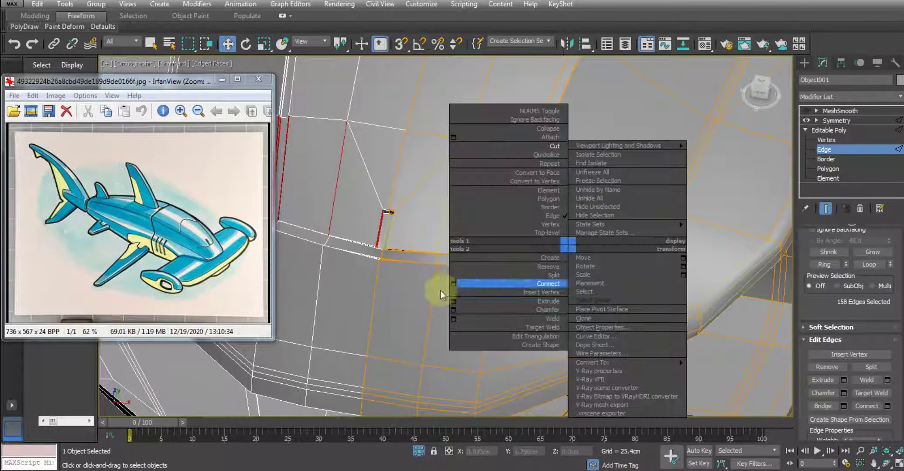
{"action": "left_click", "coordinate": [454, 283]}
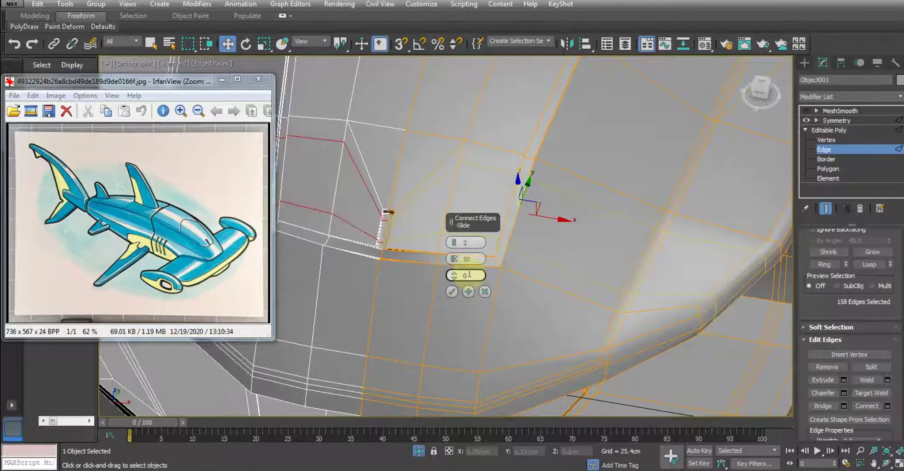
{"action": "left_click", "coordinate": [451, 291]}
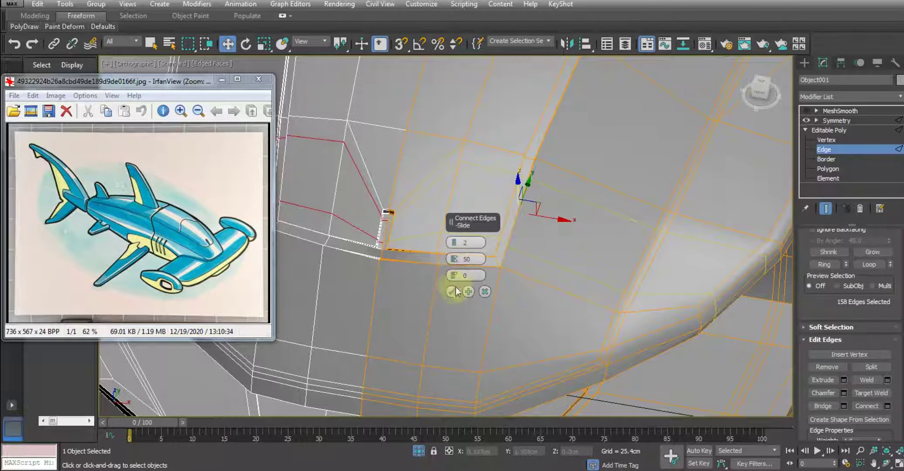
{"action": "left_click", "coordinate": [834, 130]}
Turn MeshSmooth on and orbit to check the smoothed hull in plain shading.
{"action": "left_click", "coordinate": [806, 111]}
{"action": "left_click", "coordinate": [840, 111]}
{"action": "mouse_move", "coordinate": [567, 227]}
{"action": "middle_mouse_down", "text": "alt"}
{"action": "mouse_move", "coordinate": [596, 212]}
{"action": "mouse_move", "coordinate": [545, 267]}
{"action": "mouse_move", "coordinate": [432, 277]}
{"action": "middle_mouse_up", "text": "alt"}
{"action": "key", "text": "F4"}
{"action": "scroll", "coordinate": [545, 267], "scroll_direction": "down", "scroll_amount": 5}
{"action": "scroll", "coordinate": [525, 308], "scroll_direction": "down", "scroll_amount": 3}
{"action": "scroll", "coordinate": [431, 278], "scroll_direction": "up", "scroll_amount": 5}
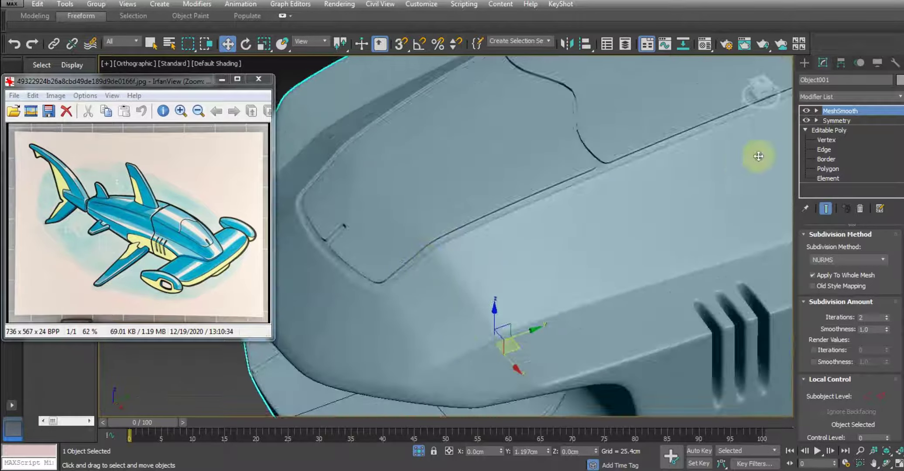
Return to Vertex level on the unsmoothed cage with wire edges and bring up vertex commands.
{"action": "left_click", "coordinate": [826, 140]}
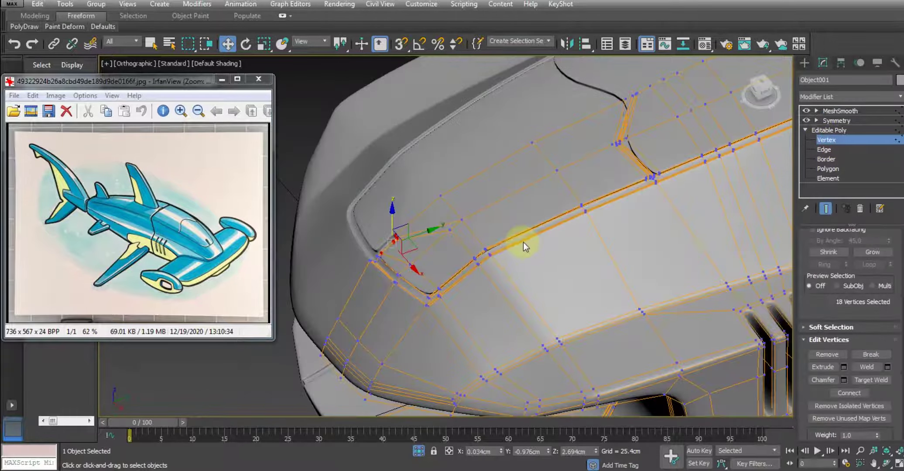
{"action": "key", "text": "F4"}
{"action": "left_click", "coordinate": [825, 208]}
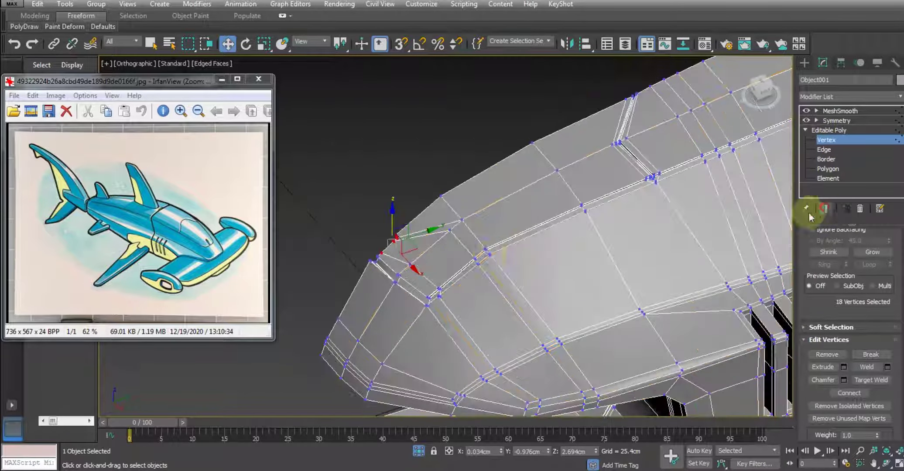
{"action": "scroll", "coordinate": [462, 245], "scroll_direction": "up", "scroll_amount": 3}
{"action": "scroll", "coordinate": [502, 231], "scroll_direction": "up", "scroll_amount": 2}
{"action": "right_click", "coordinate": [534, 220]}
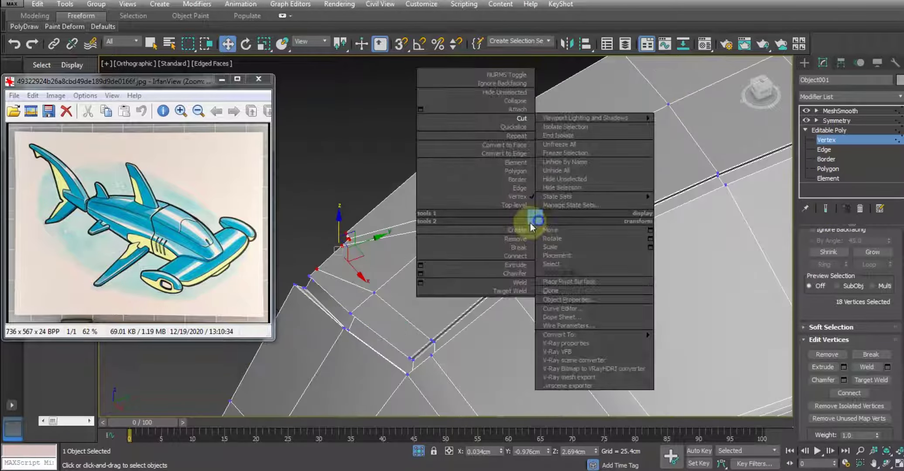
Slide the vertex near the notch corner along its edge toward the groove.
{"action": "left_click", "coordinate": [502, 290]}
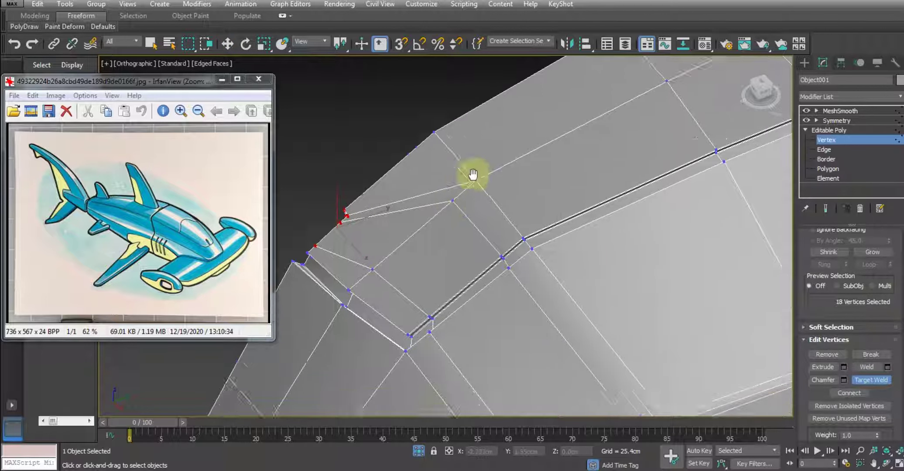
{"action": "middle_click_drag", "start_coordinate": [447, 238], "coordinate": [466, 221]}
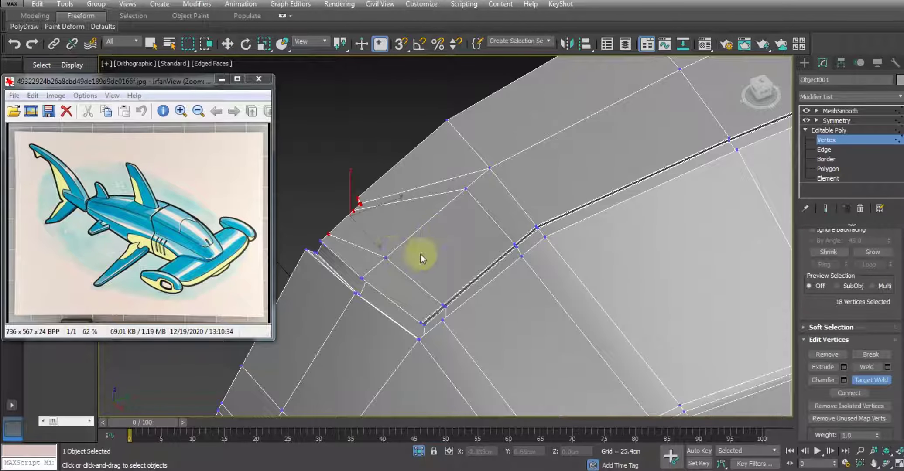
{"action": "key", "text": "w"}
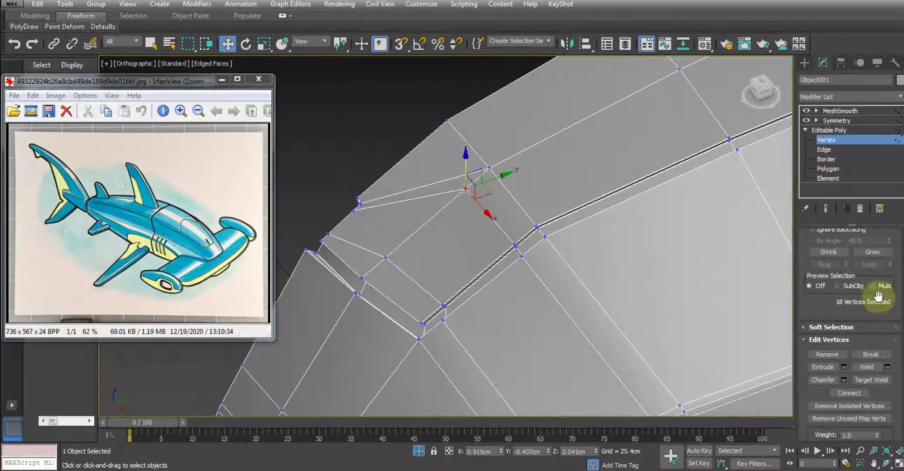
{"action": "scroll", "coordinate": [824, 288], "scroll_direction": "down", "scroll_amount": 3}
{"action": "scroll", "coordinate": [832, 297], "scroll_direction": "down", "scroll_amount": 3}
{"action": "scroll", "coordinate": [832, 297], "scroll_direction": "down", "scroll_amount": 1}
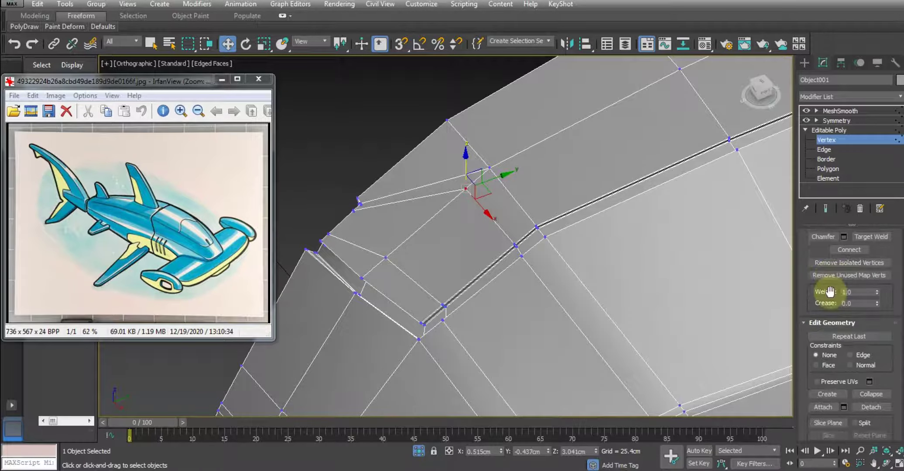
{"action": "mouse_move", "coordinate": [494, 245]}
{"action": "middle_mouse_down", "text": "alt"}
{"action": "mouse_move", "coordinate": [537, 221]}
{"action": "mouse_move", "coordinate": [541, 179]}
{"action": "mouse_move", "coordinate": [499, 204]}
{"action": "mouse_move", "coordinate": [485, 233]}
{"action": "middle_mouse_up", "text": "alt"}
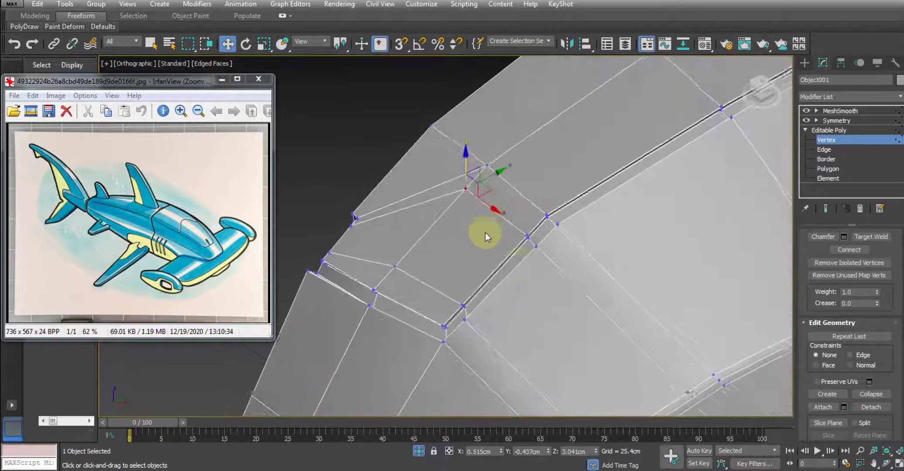
{"action": "left_click_drag", "start_coordinate": [814, 296], "coordinate": [815, 354]}
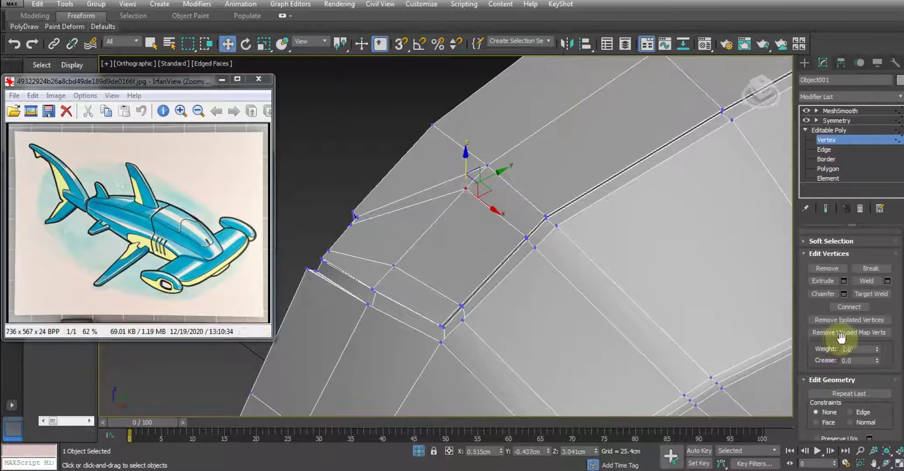
{"action": "scroll", "coordinate": [841, 337], "scroll_direction": "down", "scroll_amount": 3}
{"action": "mouse_move", "coordinate": [460, 207]}
{"action": "left_mouse_down"}
{"action": "mouse_move", "coordinate": [488, 178]}
{"action": "mouse_move", "coordinate": [465, 195]}
{"action": "left_mouse_up"}
Zoom and orbit around the hull to inspect the groove vertices and side vents.
{"action": "scroll", "coordinate": [464, 195], "scroll_direction": "down", "scroll_amount": 2}
{"action": "scroll", "coordinate": [469, 223], "scroll_direction": "down", "scroll_amount": 3}
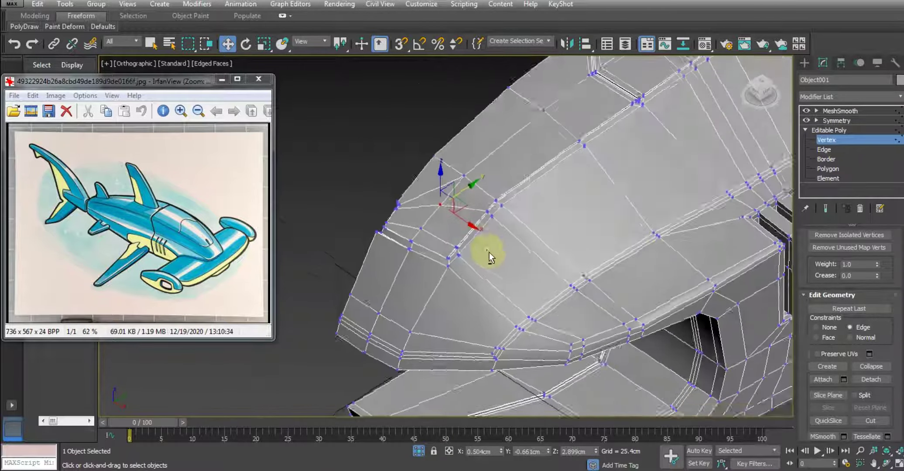
{"action": "scroll", "coordinate": [487, 252], "scroll_direction": "up", "scroll_amount": 2}
{"action": "scroll", "coordinate": [480, 218], "scroll_direction": "up", "scroll_amount": 1}
{"action": "scroll", "coordinate": [483, 210], "scroll_direction": "up", "scroll_amount": 2}
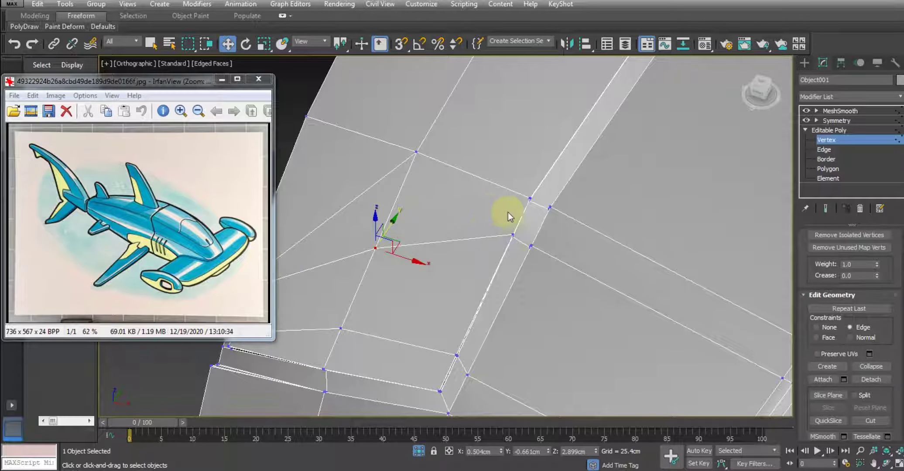
{"action": "scroll", "coordinate": [488, 168], "scroll_direction": "up", "scroll_amount": 1}
{"action": "scroll", "coordinate": [439, 183], "scroll_direction": "up", "scroll_amount": 1}
{"action": "mouse_move", "coordinate": [440, 182]}
{"action": "middle_mouse_down"}
{"action": "mouse_move", "coordinate": [466, 196]}
{"action": "mouse_move", "coordinate": [441, 213]}
{"action": "middle_mouse_up"}
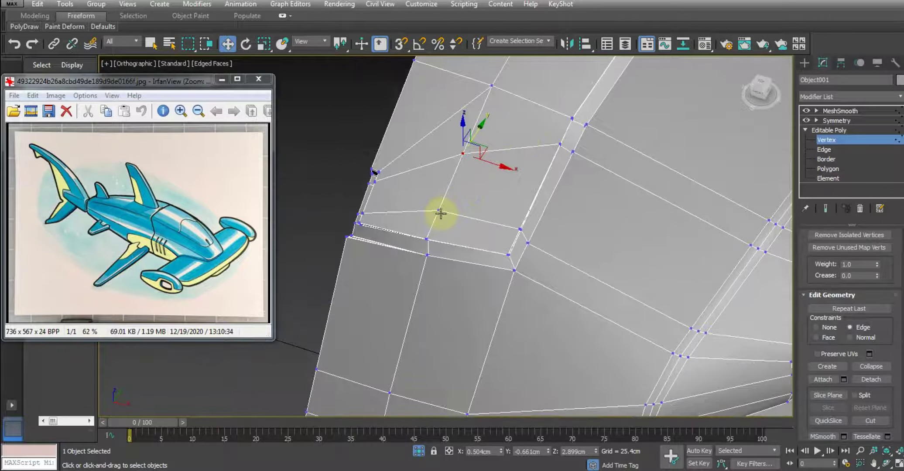
{"action": "scroll", "coordinate": [403, 191], "scroll_direction": "down", "scroll_amount": 3}
{"action": "mouse_move", "coordinate": [403, 192]}
{"action": "middle_mouse_down", "text": "alt"}
{"action": "mouse_move", "coordinate": [414, 202]}
{"action": "mouse_move", "coordinate": [399, 140]}
{"action": "mouse_move", "coordinate": [413, 160]}
{"action": "mouse_move", "coordinate": [395, 156]}
{"action": "mouse_move", "coordinate": [406, 141]}
{"action": "mouse_move", "coordinate": [422, 213]}
{"action": "mouse_move", "coordinate": [454, 255]}
{"action": "mouse_move", "coordinate": [423, 147]}
{"action": "mouse_move", "coordinate": [488, 238]}
{"action": "mouse_move", "coordinate": [476, 275]}
{"action": "middle_mouse_up", "text": "alt"}
{"action": "scroll", "coordinate": [489, 238], "scroll_direction": "up", "scroll_amount": 3}
{"action": "scroll", "coordinate": [480, 276], "scroll_direction": "up", "scroll_amount": 2}
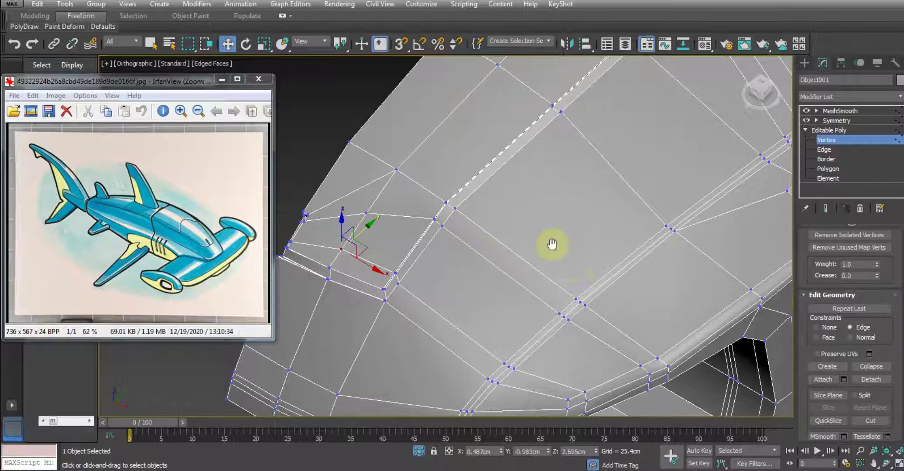
{"action": "mouse_move", "coordinate": [548, 242]}
{"action": "middle_mouse_down", "text": "alt"}
{"action": "mouse_move", "coordinate": [511, 212]}
{"action": "mouse_move", "coordinate": [411, 199]}
{"action": "middle_mouse_up", "text": "alt"}
{"action": "scroll", "coordinate": [412, 198], "scroll_direction": "up", "scroll_amount": 3}
{"action": "scroll", "coordinate": [414, 198], "scroll_direction": "up", "scroll_amount": 2}
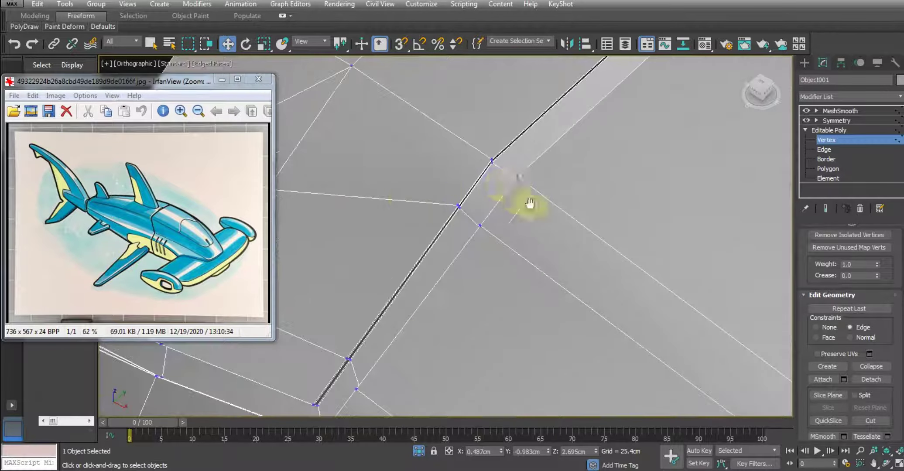
{"action": "middle_click_drag", "start_coordinate": [529, 201], "coordinate": [548, 221], "text": "alt"}
{"action": "middle_click_drag", "start_coordinate": [423, 200], "coordinate": [507, 219], "text": "alt"}
{"action": "scroll", "coordinate": [507, 219], "scroll_direction": "up", "scroll_amount": 2}
{"action": "scroll", "coordinate": [521, 226], "scroll_direction": "up", "scroll_amount": 1}
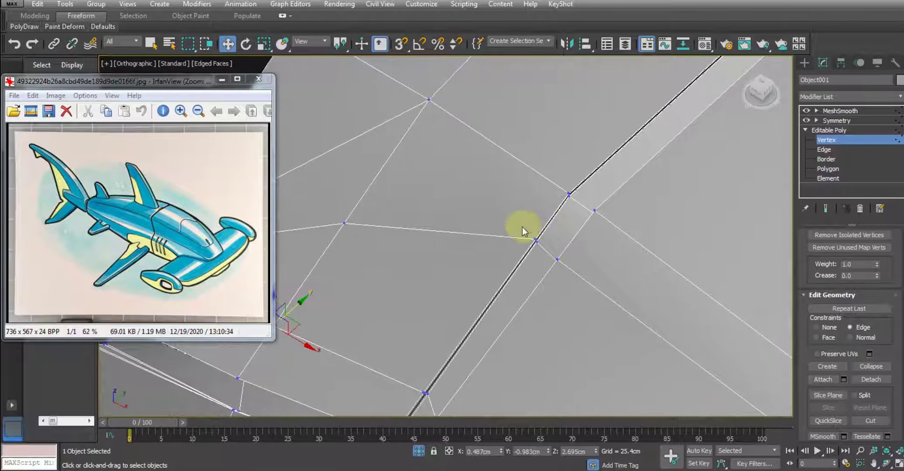
{"action": "scroll", "coordinate": [555, 221], "scroll_direction": "up", "scroll_amount": 1}
{"action": "scroll", "coordinate": [486, 232], "scroll_direction": "up", "scroll_amount": 1}
{"action": "scroll", "coordinate": [487, 232], "scroll_direction": "up", "scroll_amount": 1}
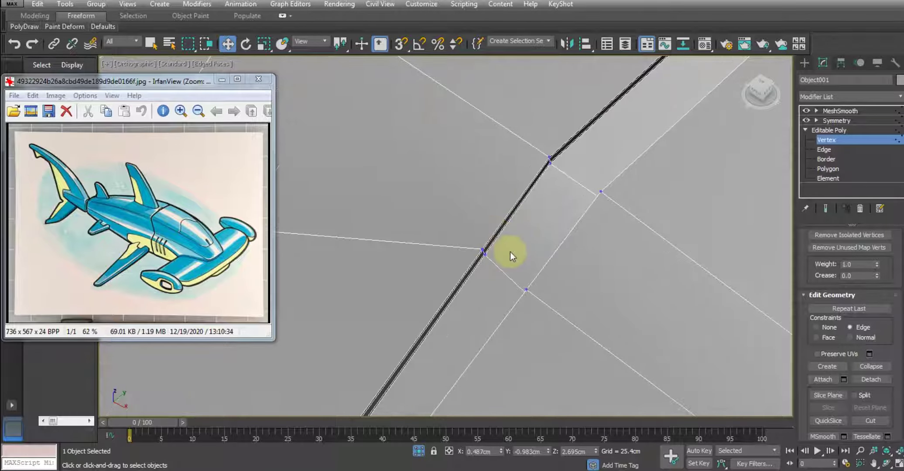
{"action": "scroll", "coordinate": [502, 247], "scroll_direction": "down", "scroll_amount": 2}
{"action": "scroll", "coordinate": [487, 229], "scroll_direction": "down", "scroll_amount": 2}
Target-weld the stray vertex beside the groove onto its upper neighbour.
{"action": "right_click", "coordinate": [595, 194]}
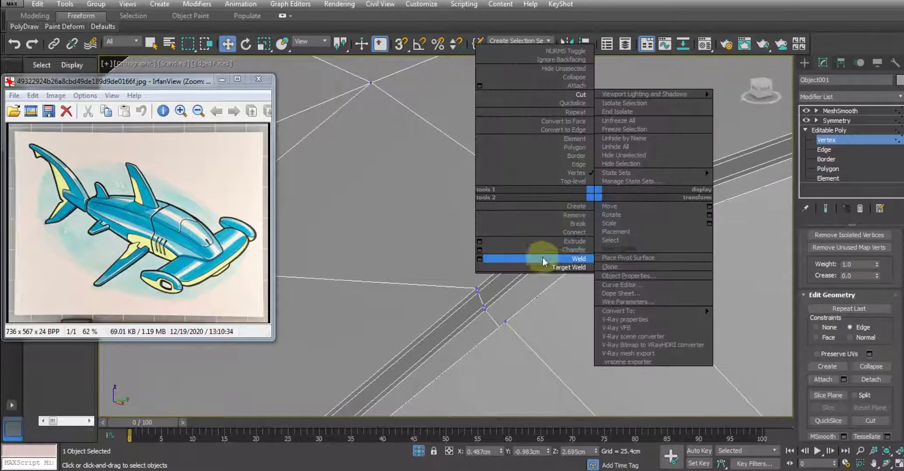
{"action": "left_click", "coordinate": [559, 269]}
{"action": "left_click", "coordinate": [478, 288]}
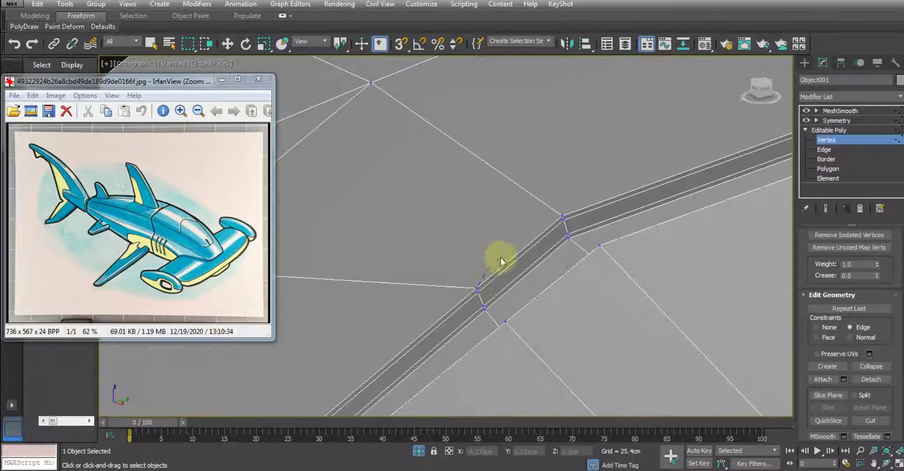
{"action": "middle_click_drag", "start_coordinate": [572, 238], "coordinate": [556, 204]}
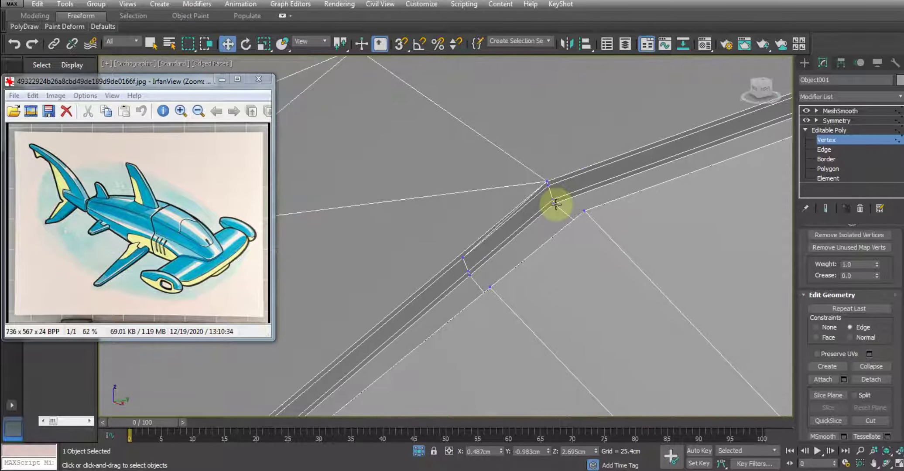
At Edge level, select and then clear the edge crossing the groove.
{"action": "key", "text": "2"}
{"action": "scroll", "coordinate": [519, 203], "scroll_direction": "down", "scroll_amount": 3}
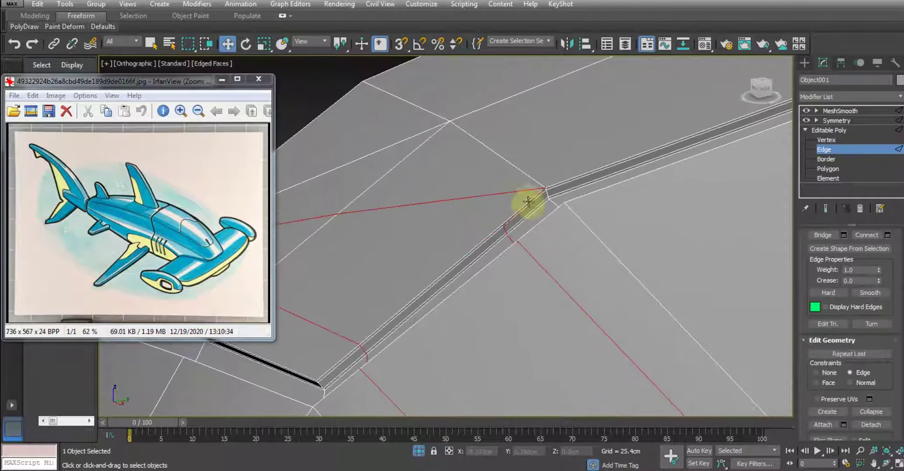
{"action": "left_click", "coordinate": [507, 163]}
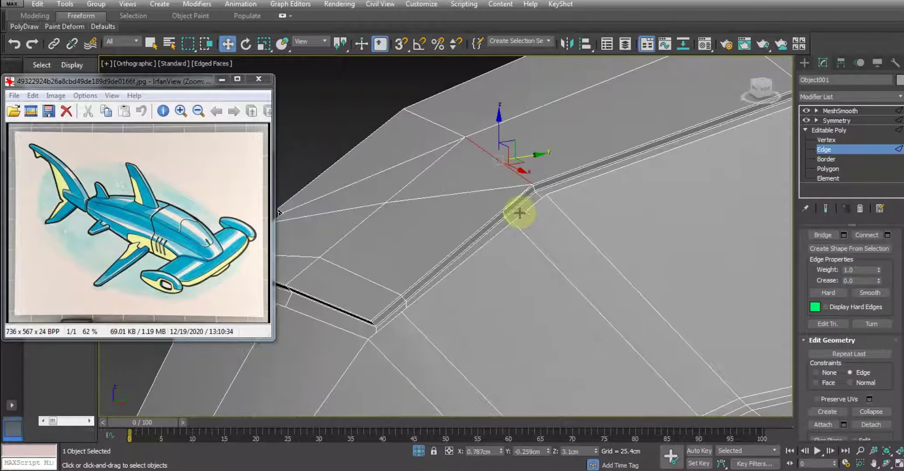
{"action": "middle_click_drag", "start_coordinate": [529, 237], "coordinate": [527, 210], "text": "alt"}
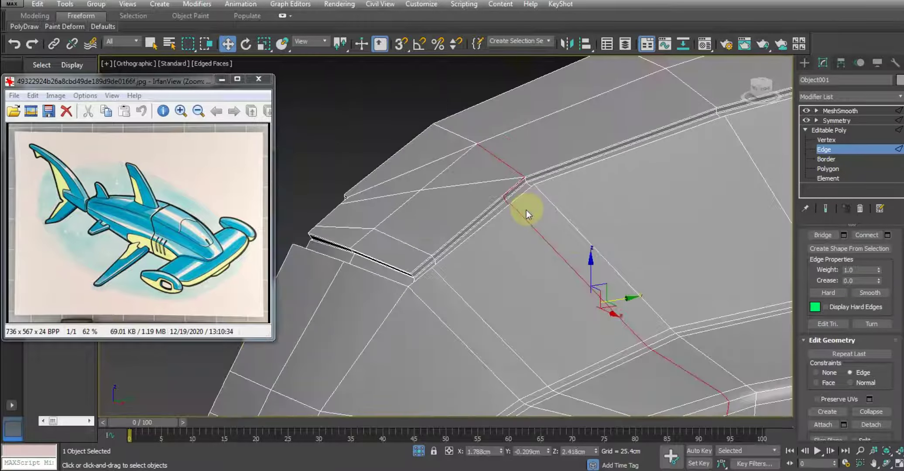
{"action": "left_click", "coordinate": [544, 219]}
{"action": "scroll", "coordinate": [523, 207], "scroll_direction": "down", "scroll_amount": 5}
{"action": "scroll", "coordinate": [498, 194], "scroll_direction": "up", "scroll_amount": 5}
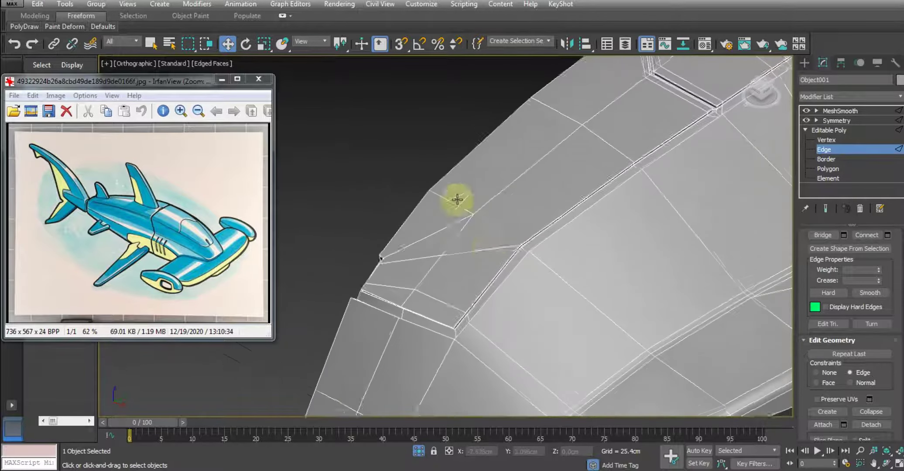
Slide the vertex above the notch down along its edge.
{"action": "key", "text": "1"}
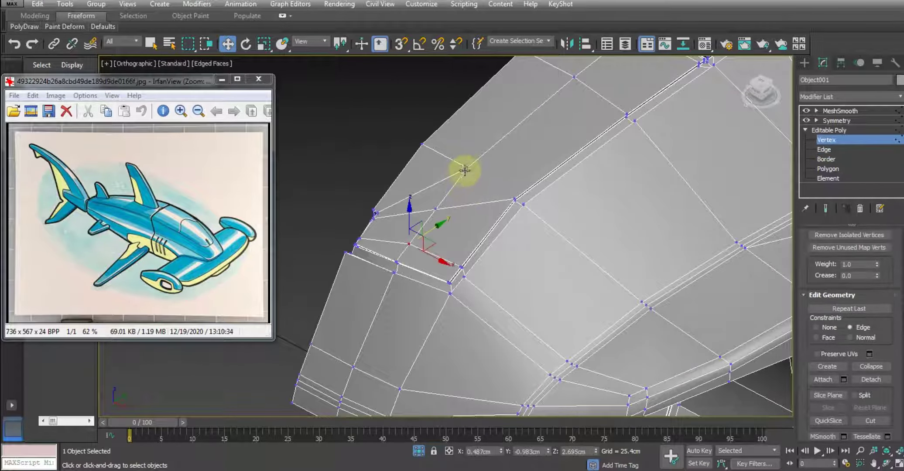
{"action": "left_click", "coordinate": [467, 167]}
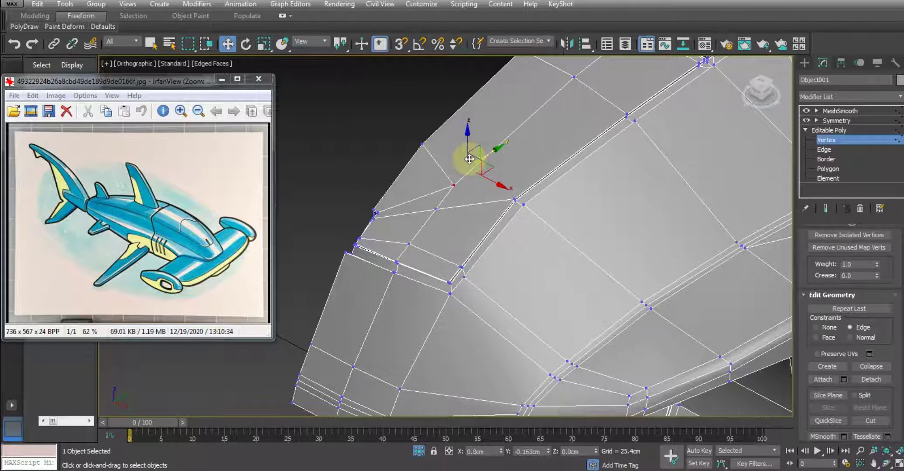
{"action": "mouse_move", "coordinate": [469, 159]}
{"action": "left_mouse_down"}
{"action": "mouse_move", "coordinate": [473, 214]}
{"action": "mouse_move", "coordinate": [455, 184]}
{"action": "left_mouse_up"}
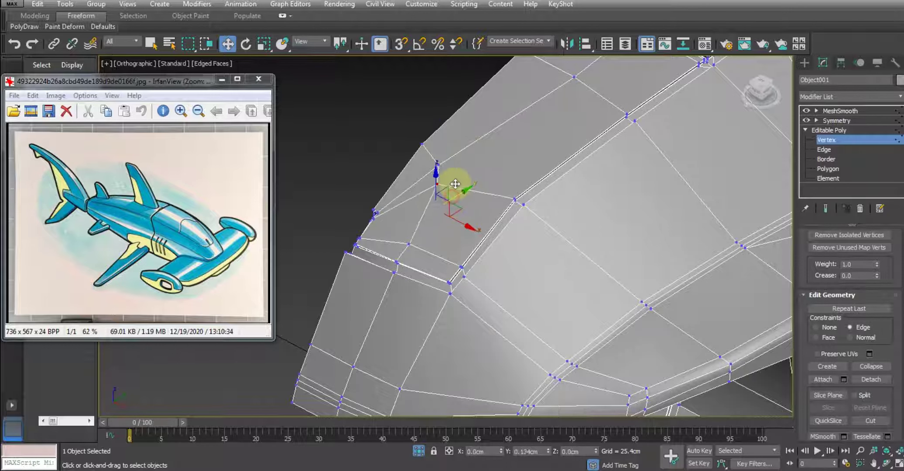
{"action": "left_click", "coordinate": [821, 130]}
{"action": "left_click", "coordinate": [835, 111]}
{"action": "scroll", "coordinate": [485, 222], "scroll_direction": "down", "scroll_amount": 5}
{"action": "scroll", "coordinate": [488, 238], "scroll_direction": "down", "scroll_amount": 5}
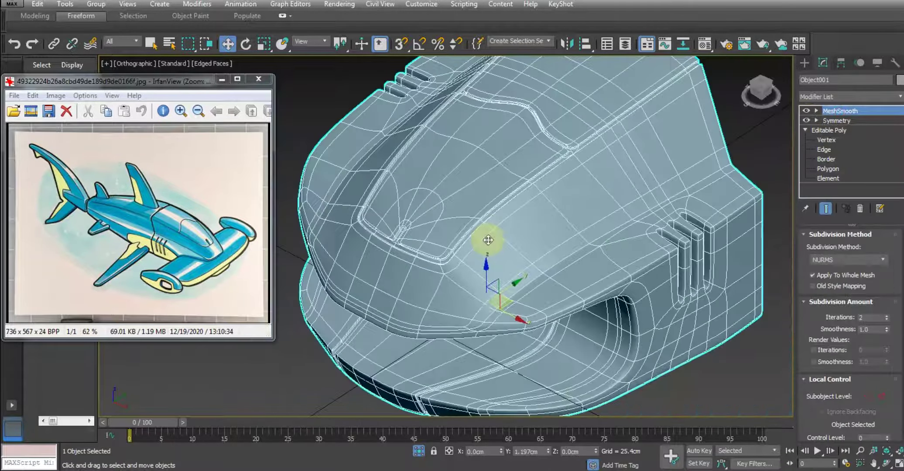
{"action": "key", "text": "F4"}
{"action": "mouse_move", "coordinate": [479, 240]}
{"action": "middle_mouse_down", "text": "alt"}
{"action": "mouse_move", "coordinate": [468, 208]}
{"action": "mouse_move", "coordinate": [476, 196]}
{"action": "mouse_move", "coordinate": [470, 259]}
{"action": "mouse_move", "coordinate": [486, 226]}
{"action": "mouse_move", "coordinate": [442, 212]}
{"action": "middle_mouse_up", "text": "alt"}
{"action": "scroll", "coordinate": [469, 212], "scroll_direction": "up", "scroll_amount": 3}
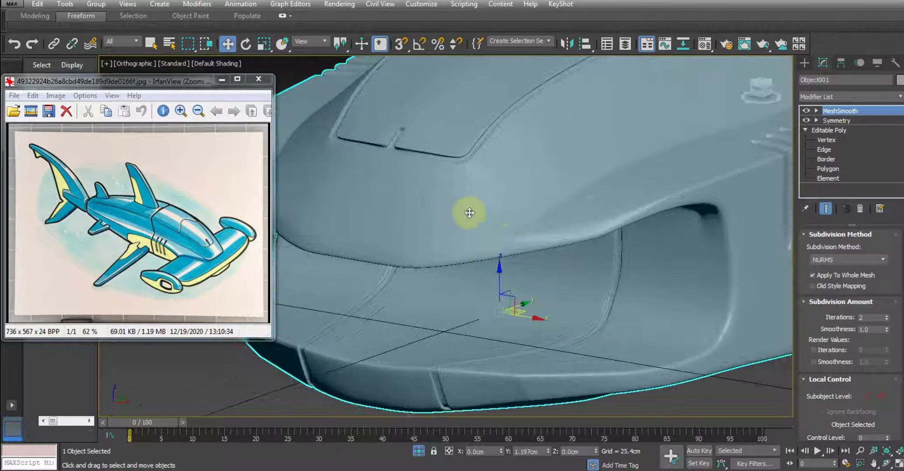
{"action": "mouse_move", "coordinate": [492, 185]}
{"action": "middle_mouse_down", "text": "alt"}
{"action": "mouse_move", "coordinate": [524, 239]}
{"action": "mouse_move", "coordinate": [517, 282]}
{"action": "mouse_move", "coordinate": [479, 233]}
{"action": "middle_mouse_up", "text": "alt"}
{"action": "scroll", "coordinate": [505, 250], "scroll_direction": "down", "scroll_amount": 2}
{"action": "scroll", "coordinate": [509, 254], "scroll_direction": "down", "scroll_amount": 3}
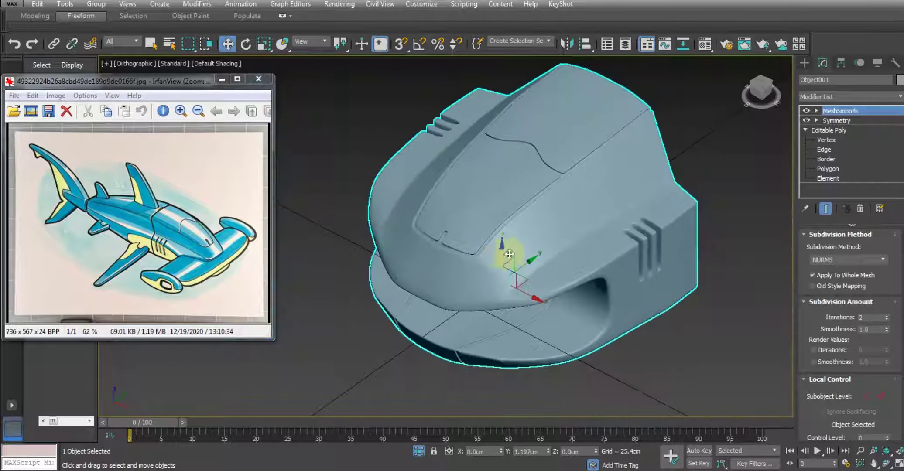
{"action": "left_click", "coordinate": [826, 140]}
{"action": "mouse_move", "coordinate": [549, 289]}
{"action": "middle_mouse_down", "text": "alt"}
{"action": "mouse_move", "coordinate": [510, 234]}
{"action": "mouse_move", "coordinate": [502, 274]}
{"action": "middle_mouse_up", "text": "alt"}
{"action": "scroll", "coordinate": [501, 274], "scroll_direction": "up", "scroll_amount": 3}
{"action": "scroll", "coordinate": [498, 240], "scroll_direction": "up", "scroll_amount": 4}
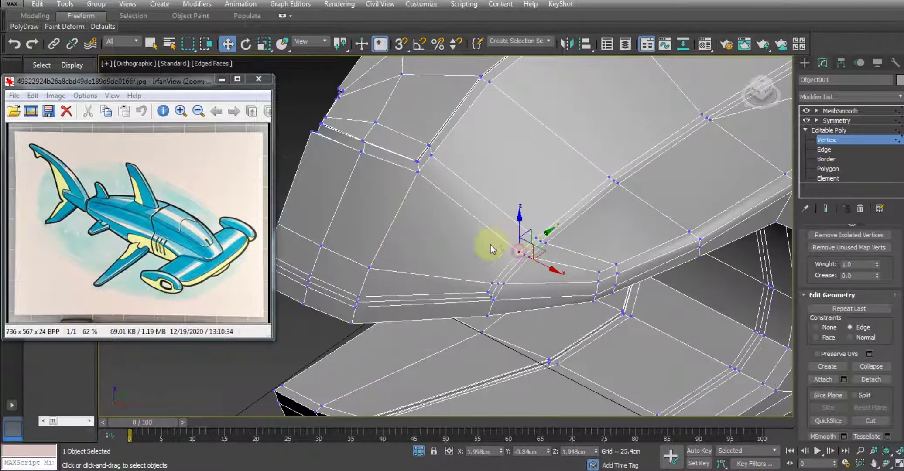
Target-weld the vertex near the side notch onto its neighbour.
{"action": "mouse_move", "coordinate": [490, 245]}
{"action": "middle_mouse_down", "text": "alt"}
{"action": "mouse_move", "coordinate": [491, 255]}
{"action": "mouse_move", "coordinate": [487, 146]}
{"action": "mouse_move", "coordinate": [504, 277]}
{"action": "middle_mouse_up", "text": "alt"}
{"action": "scroll", "coordinate": [504, 277], "scroll_direction": "up", "scroll_amount": 3}
{"action": "right_click", "coordinate": [602, 181]}
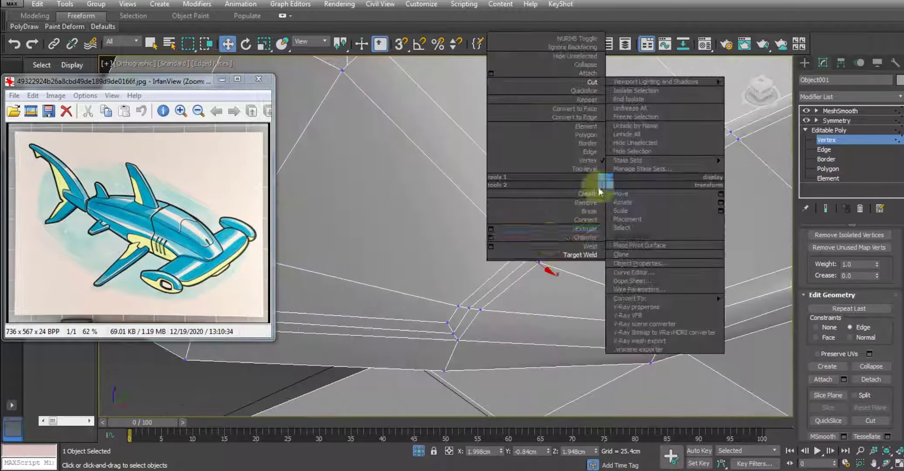
{"action": "left_click", "coordinate": [551, 254]}
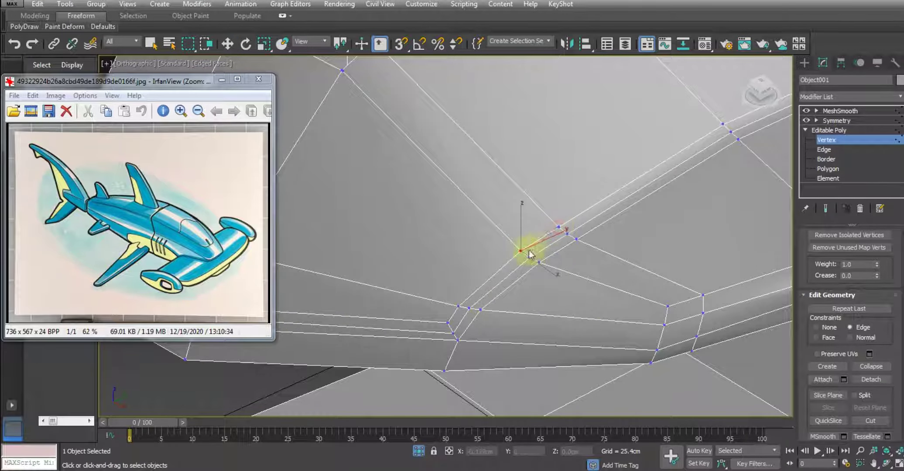
{"action": "scroll", "coordinate": [523, 249], "scroll_direction": "down", "scroll_amount": 2}
{"action": "scroll", "coordinate": [460, 228], "scroll_direction": "down", "scroll_amount": 2}
{"action": "scroll", "coordinate": [460, 240], "scroll_direction": "down", "scroll_amount": 2}
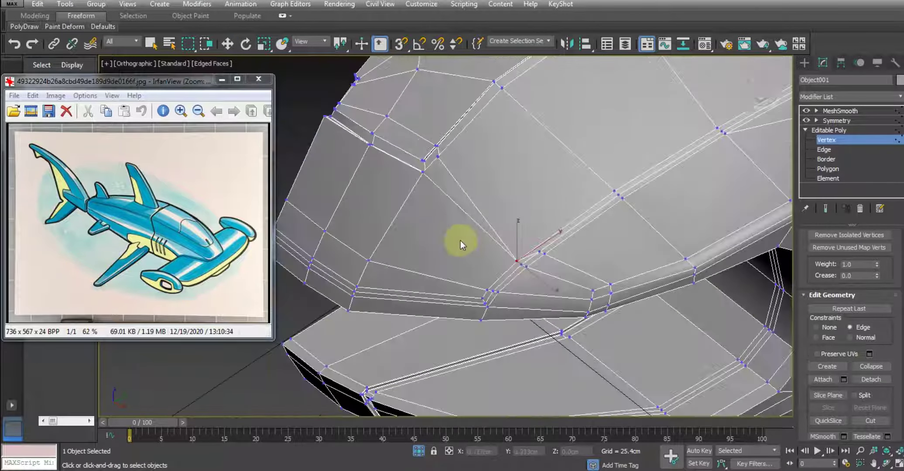
{"action": "key", "text": "w"}
At Edge level, select and then clear an edge near the notch corner.
{"action": "key", "text": "2"}
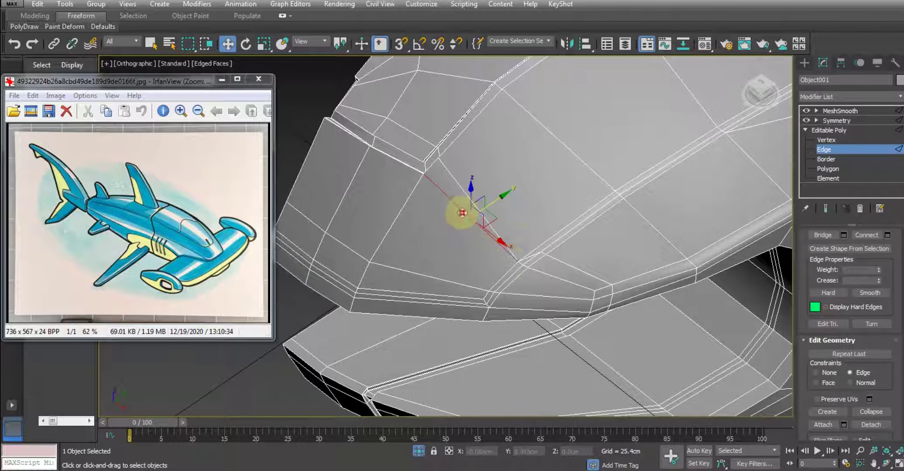
{"action": "left_click", "coordinate": [463, 212]}
{"action": "mouse_move", "coordinate": [571, 276]}
{"action": "middle_mouse_down", "text": "alt"}
{"action": "mouse_move", "coordinate": [541, 173]}
{"action": "mouse_move", "coordinate": [559, 151]}
{"action": "middle_mouse_up", "text": "alt"}
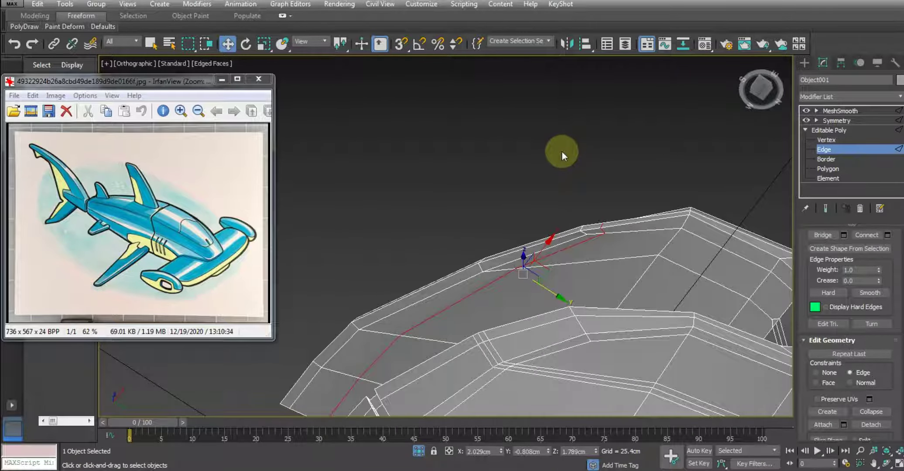
{"action": "left_click", "coordinate": [562, 151]}
{"action": "mouse_move", "coordinate": [620, 205]}
{"action": "middle_mouse_down", "text": "alt"}
{"action": "mouse_move", "coordinate": [605, 218]}
{"action": "mouse_move", "coordinate": [612, 289]}
{"action": "mouse_move", "coordinate": [579, 218]}
{"action": "mouse_move", "coordinate": [611, 183]}
{"action": "middle_mouse_up", "text": "alt"}
Check the smoothed hull, then end isolation to view it within the whole shark.
{"action": "left_click", "coordinate": [840, 111]}
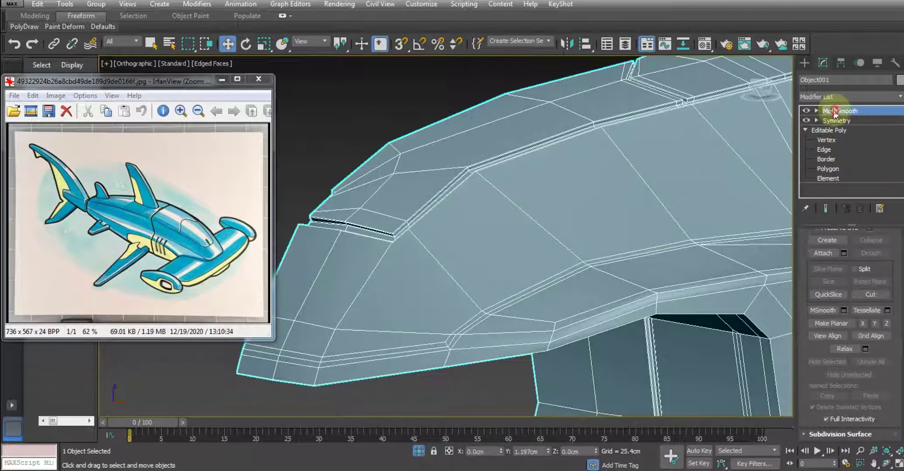
{"action": "mouse_move", "coordinate": [454, 236]}
{"action": "middle_mouse_down"}
{"action": "mouse_move", "coordinate": [484, 333]}
{"action": "mouse_move", "coordinate": [546, 284]}
{"action": "middle_mouse_up"}
{"action": "scroll", "coordinate": [458, 266], "scroll_direction": "down", "scroll_amount": 5}
{"action": "key", "text": "F4"}
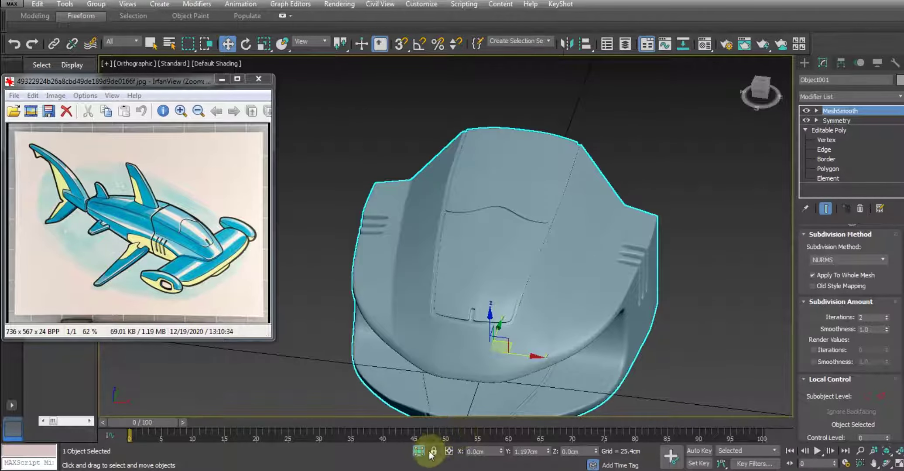
{"action": "left_click", "coordinate": [430, 452]}
{"action": "mouse_move", "coordinate": [492, 369]}
{"action": "middle_mouse_down", "text": "alt"}
{"action": "mouse_move", "coordinate": [490, 246]}
{"action": "mouse_move", "coordinate": [488, 288]}
{"action": "mouse_move", "coordinate": [462, 270]}
{"action": "mouse_move", "coordinate": [524, 258]}
{"action": "middle_mouse_up", "text": "alt"}
{"action": "scroll", "coordinate": [477, 263], "scroll_direction": "down", "scroll_amount": 5}
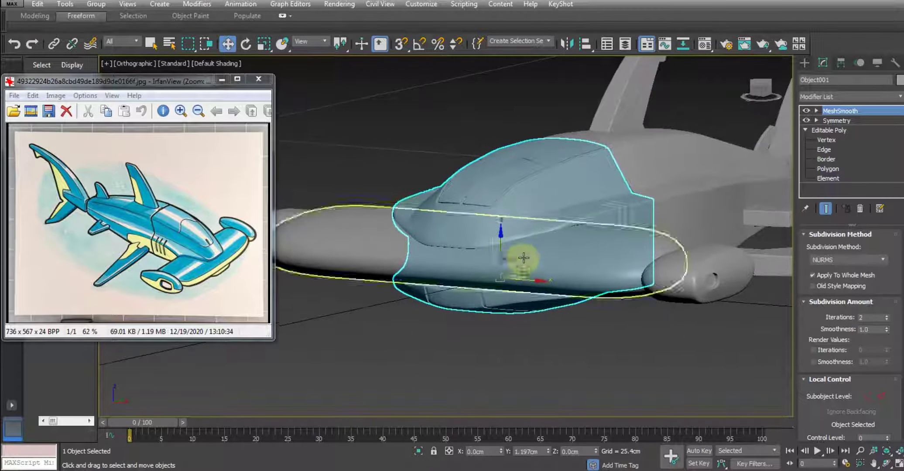
{"action": "scroll", "coordinate": [524, 258], "scroll_direction": "up", "scroll_amount": 3}
{"action": "scroll", "coordinate": [606, 262], "scroll_direction": "up", "scroll_amount": 2}
Return to Vertex level and marquee-select the eight vertices around the notch corner.
{"action": "left_click", "coordinate": [826, 139]}
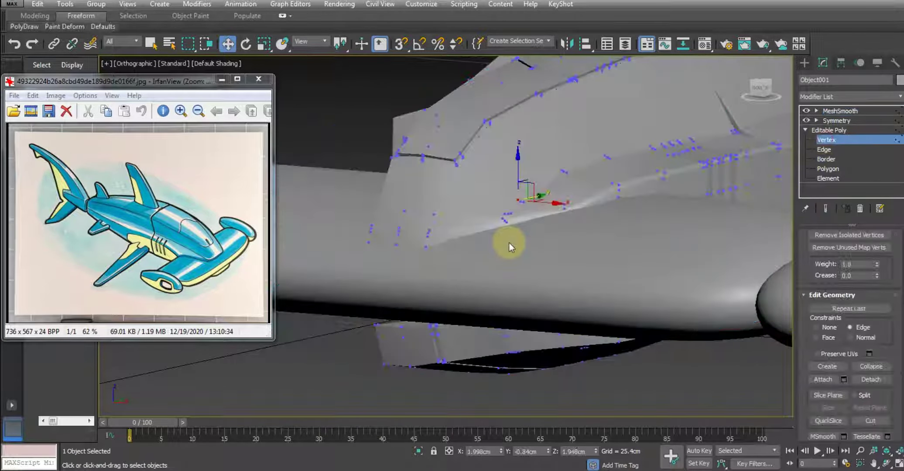
{"action": "key", "text": "F4"}
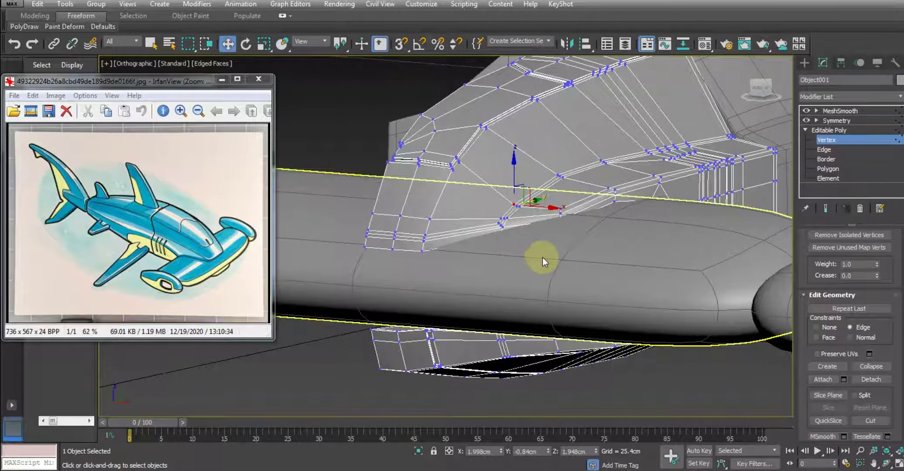
{"action": "mouse_move", "coordinate": [517, 253]}
{"action": "middle_mouse_down", "text": "alt"}
{"action": "mouse_move", "coordinate": [491, 302]}
{"action": "mouse_move", "coordinate": [481, 280]}
{"action": "middle_mouse_up", "text": "alt"}
{"action": "scroll", "coordinate": [497, 262], "scroll_direction": "up", "scroll_amount": 5}
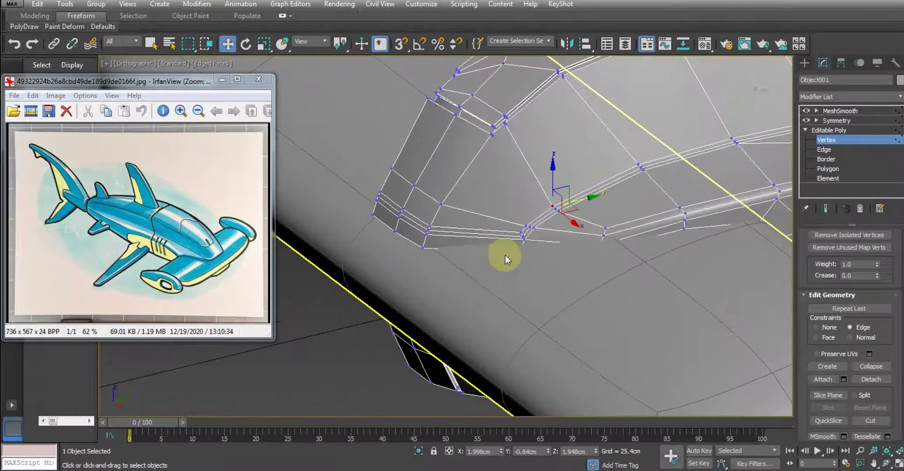
{"action": "key", "text": "F3"}
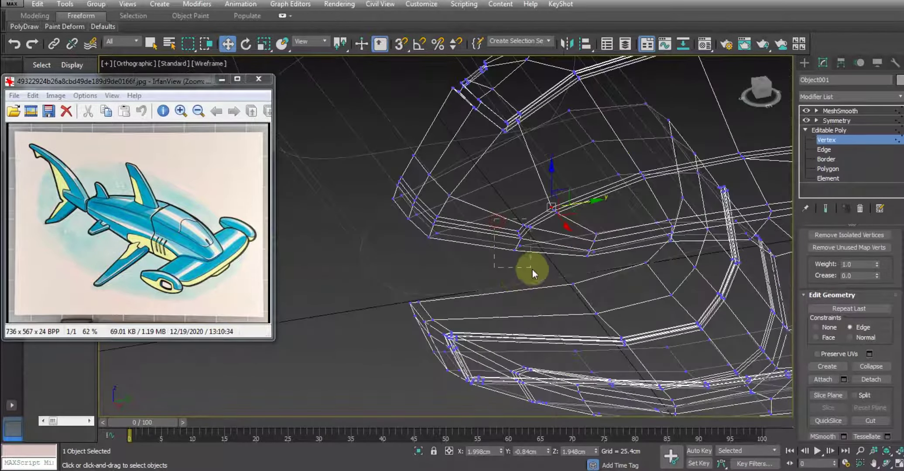
{"action": "middle_click_drag", "start_coordinate": [548, 270], "coordinate": [537, 274]}
{"action": "key", "text": "F3"}
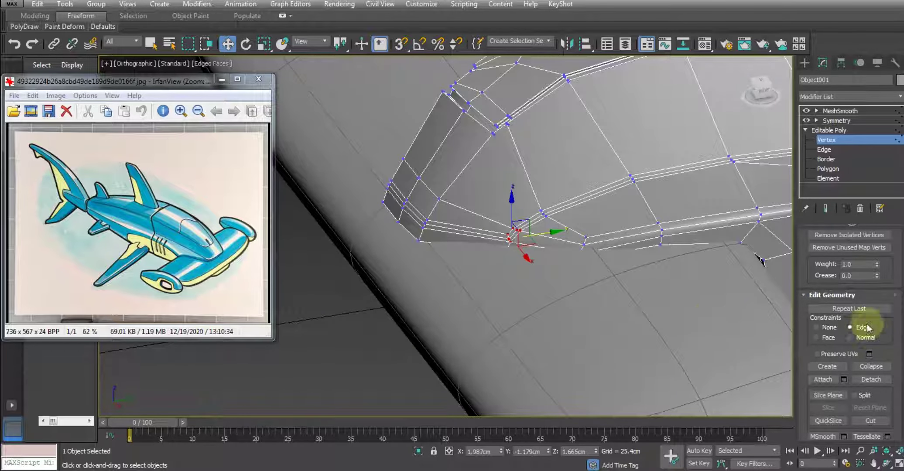
Turn on Soft Selection at about 1.626cm falloff and nudge the selected vertices upward.
{"action": "left_click_drag", "start_coordinate": [809, 261], "coordinate": [844, 377]}
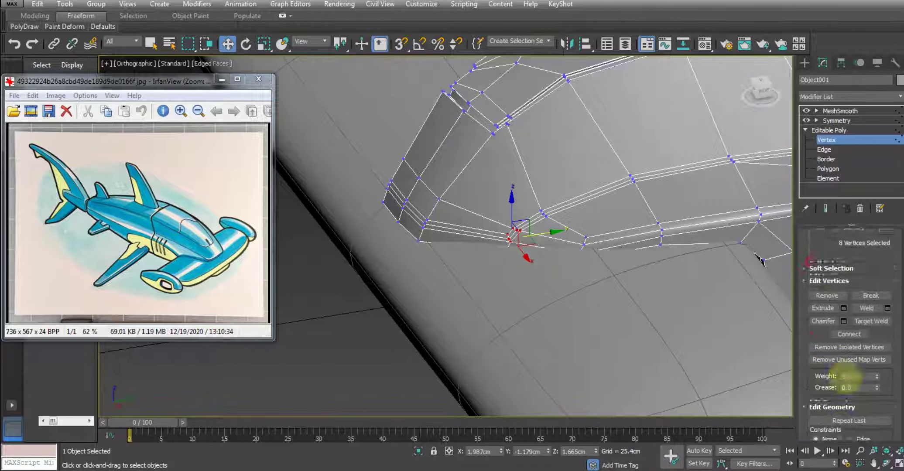
{"action": "left_click_drag", "start_coordinate": [845, 268], "coordinate": [846, 356]}
{"action": "left_click", "coordinate": [837, 357]}
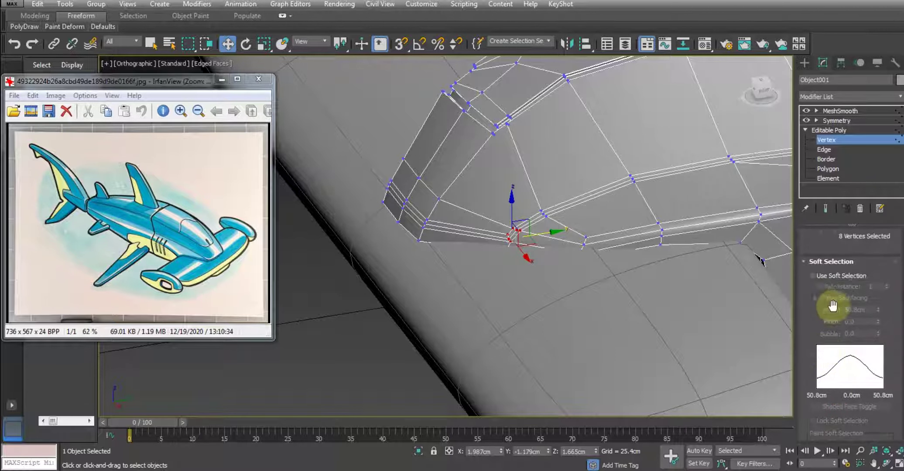
{"action": "left_click", "coordinate": [831, 279]}
{"action": "right_click", "coordinate": [878, 309]}
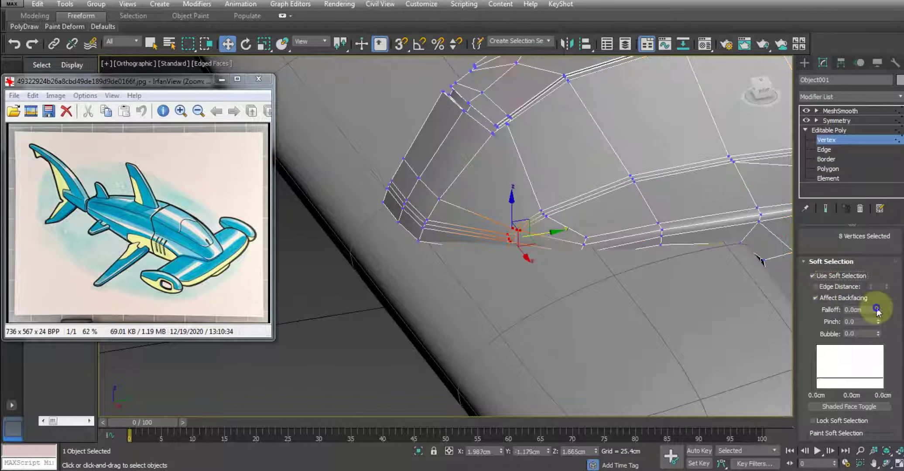
{"action": "left_click_drag", "start_coordinate": [874, 302], "coordinate": [870, 274]}
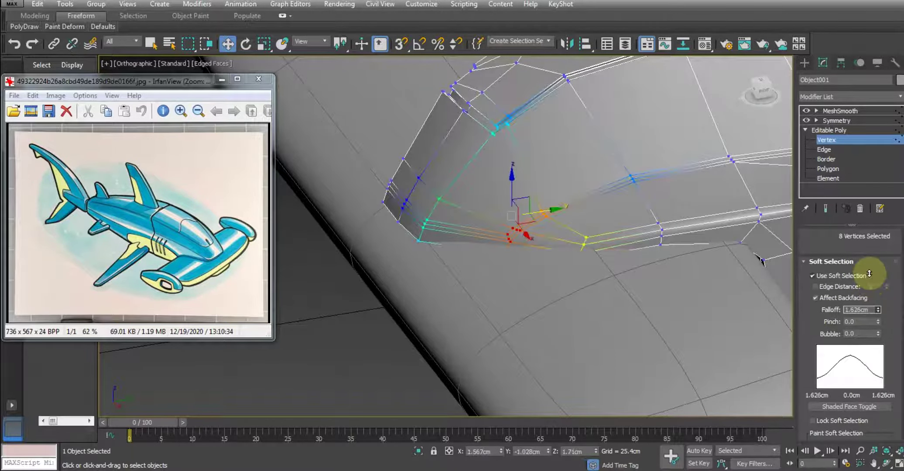
{"action": "left_click", "coordinate": [536, 243]}
{"action": "mouse_move", "coordinate": [516, 196]}
{"action": "left_mouse_down"}
{"action": "mouse_move", "coordinate": [506, 187]}
{"action": "mouse_move", "coordinate": [508, 219]}
{"action": "left_mouse_up"}
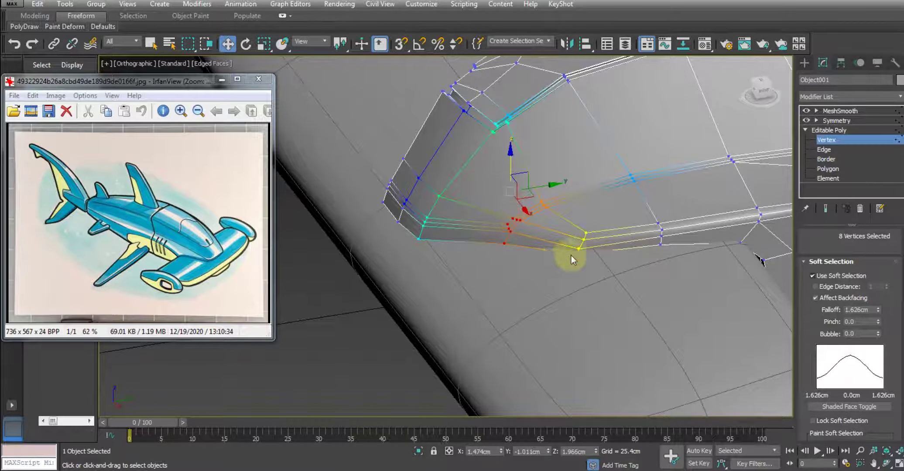
In wireframe, move the eight vertices to reshape the notch, then pick another vertex set.
{"action": "mouse_move", "coordinate": [572, 255]}
{"action": "middle_mouse_down", "text": "alt"}
{"action": "mouse_move", "coordinate": [584, 270]}
{"action": "mouse_move", "coordinate": [573, 267]}
{"action": "middle_mouse_up", "text": "alt"}
{"action": "key", "text": "F3"}
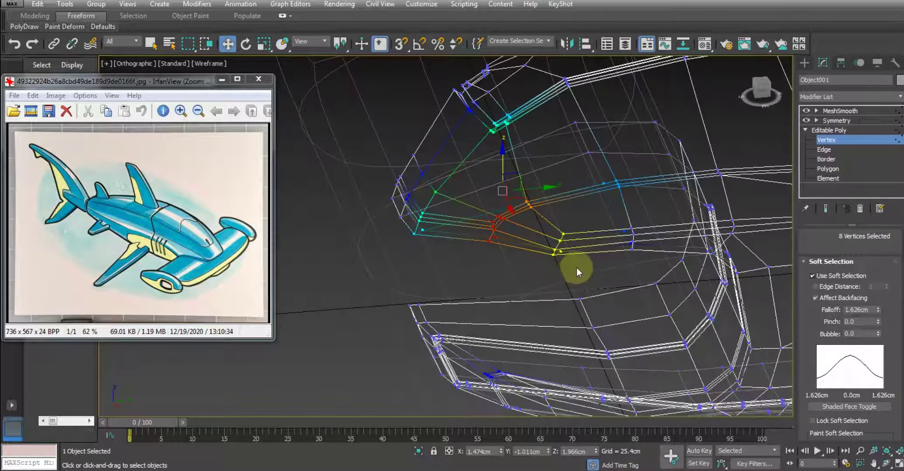
{"action": "mouse_move", "coordinate": [576, 267]}
{"action": "left_mouse_down"}
{"action": "mouse_move", "coordinate": [549, 232]}
{"action": "mouse_move", "coordinate": [585, 232]}
{"action": "left_mouse_up"}
{"action": "key", "text": "F3"}
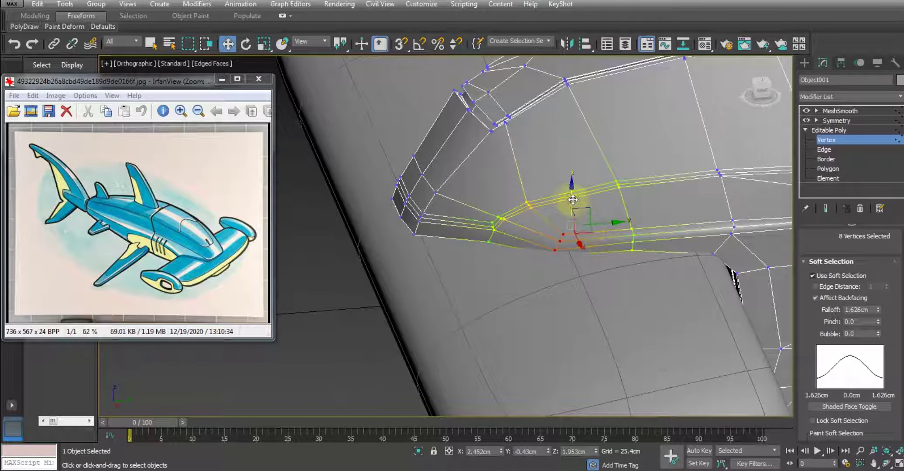
{"action": "left_click_drag", "start_coordinate": [573, 199], "coordinate": [566, 196]}
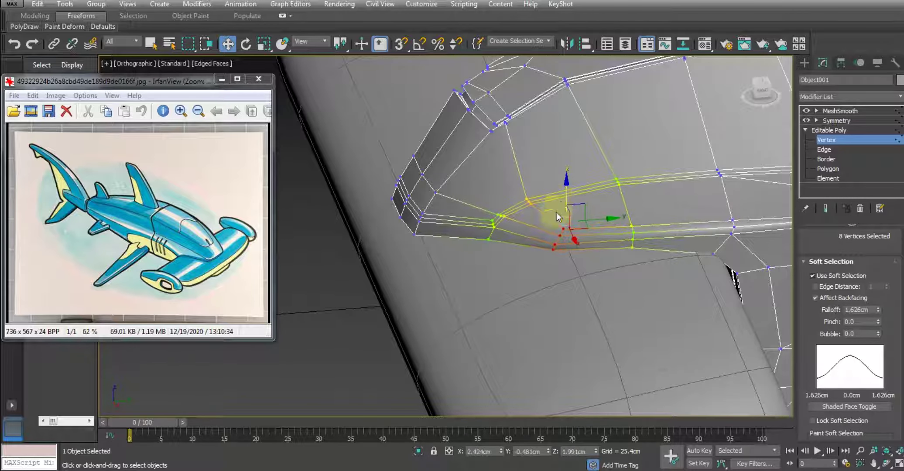
{"action": "middle_click_drag", "start_coordinate": [557, 213], "coordinate": [607, 186], "text": "alt"}
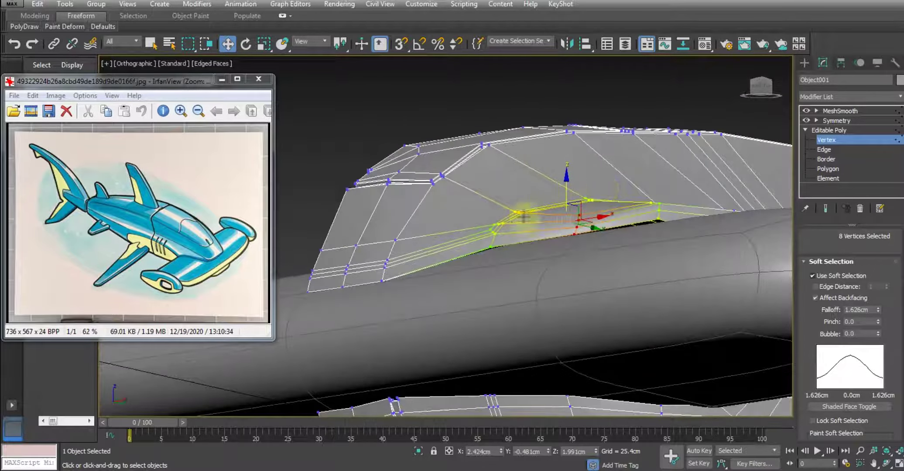
{"action": "middle_click_drag", "start_coordinate": [524, 217], "coordinate": [477, 249], "text": "alt"}
{"action": "key", "text": "F3"}
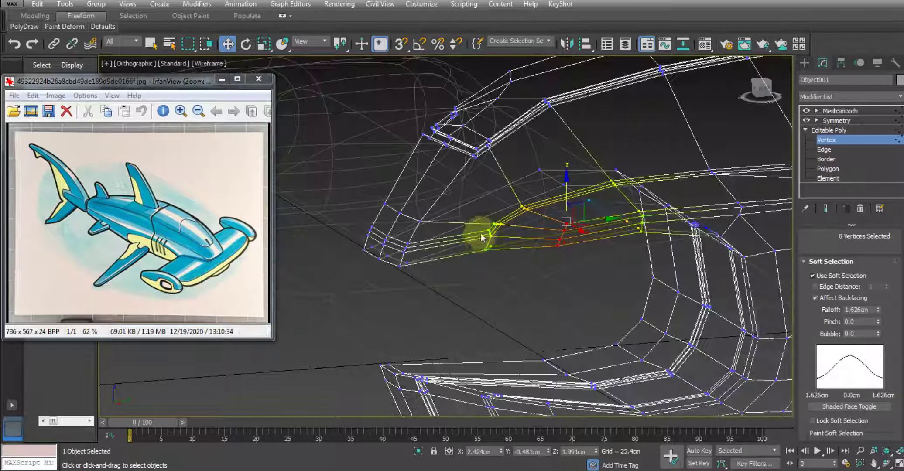
{"action": "left_click_drag", "start_coordinate": [497, 253], "coordinate": [495, 233]}
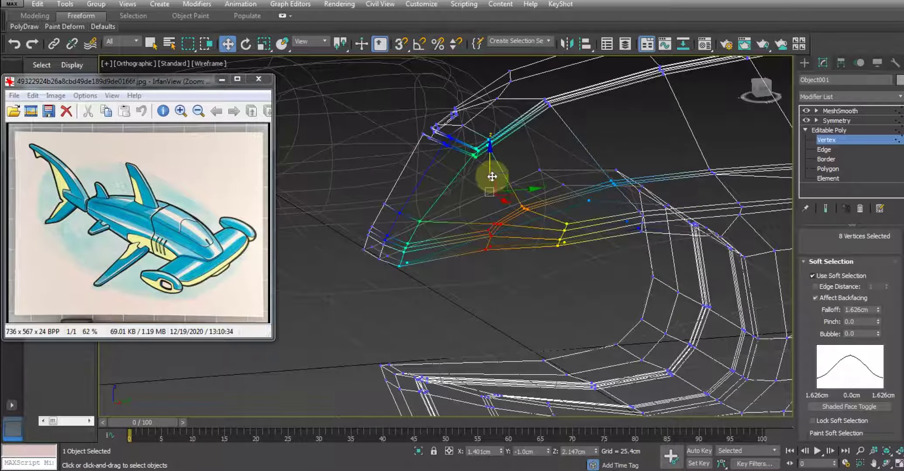
{"action": "left_click", "coordinate": [484, 254]}
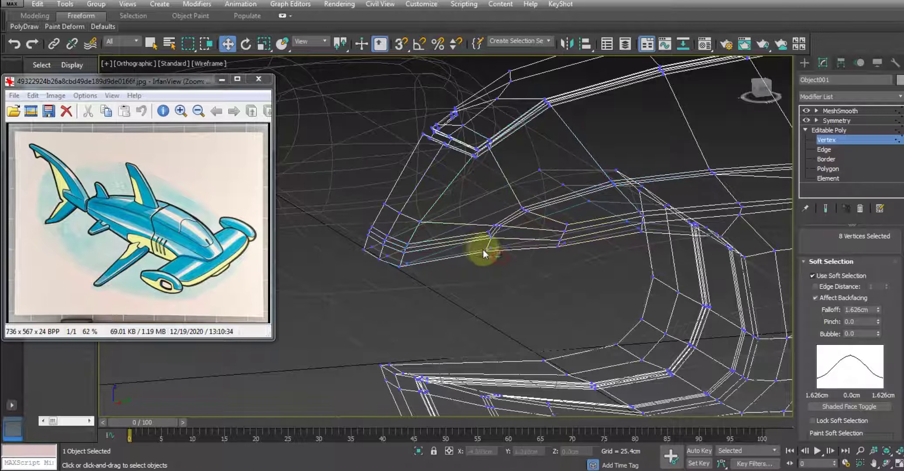
{"action": "key", "text": "ctrl+z"}
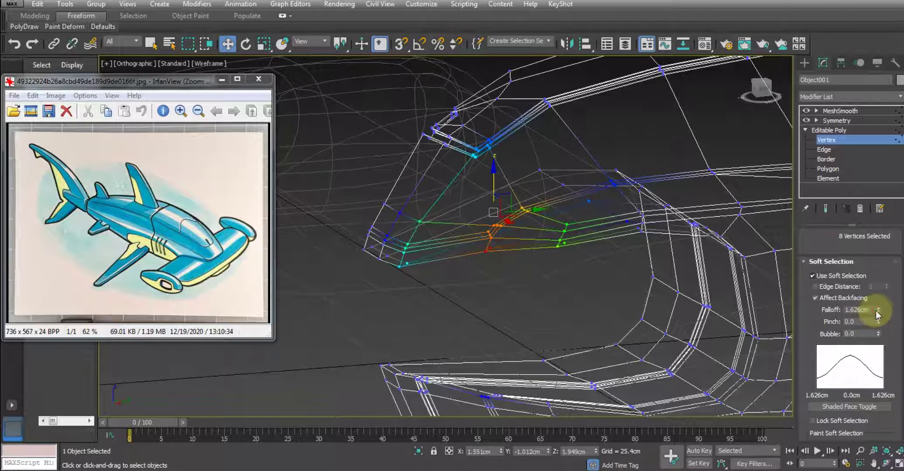
Shrink the soft selection falloff to 1.143cm and reposition the eight notch vertices.
{"action": "left_click_drag", "start_coordinate": [878, 314], "coordinate": [878, 325]}
{"action": "left_click", "coordinate": [517, 202]}
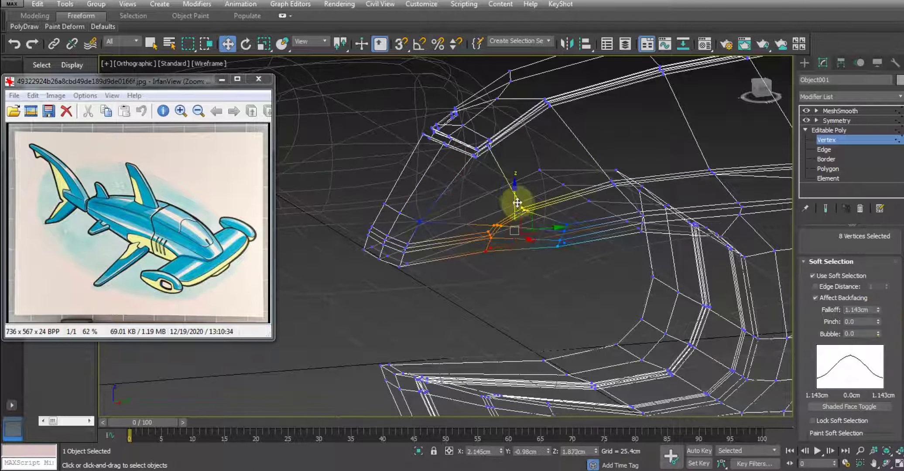
{"action": "left_click_drag", "start_coordinate": [515, 202], "coordinate": [586, 258]}
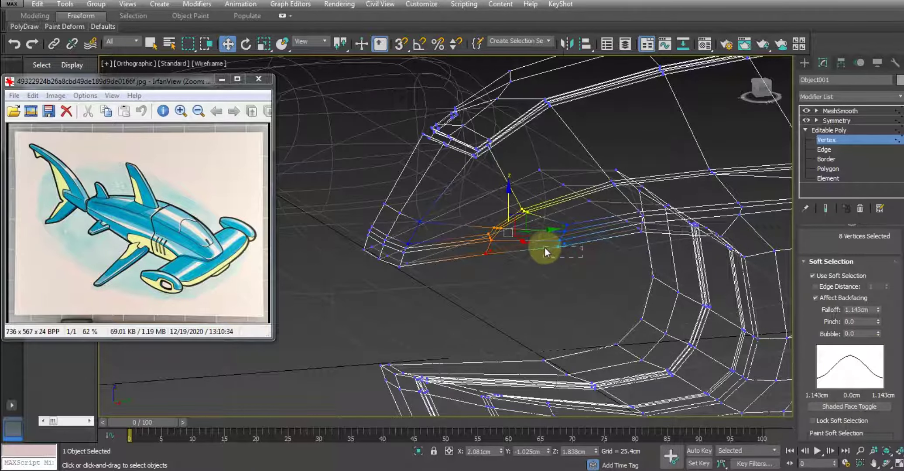
{"action": "key", "text": "ctrl+z"}
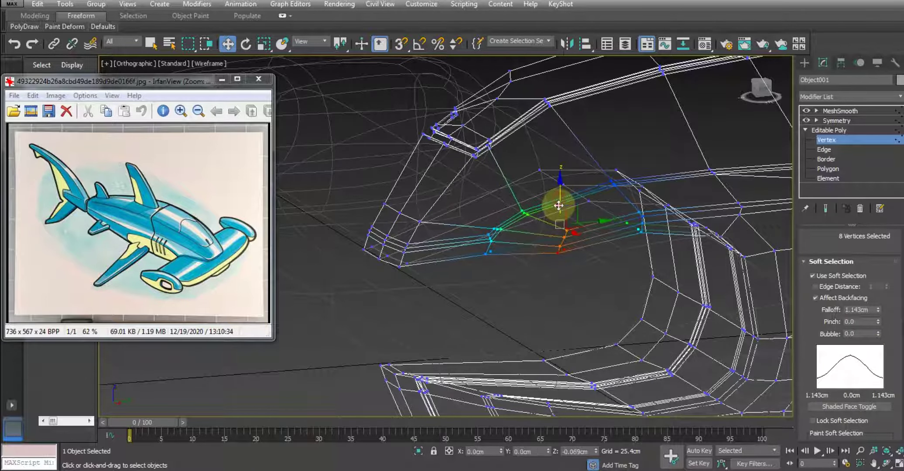
{"action": "left_click_drag", "start_coordinate": [558, 206], "coordinate": [561, 228]}
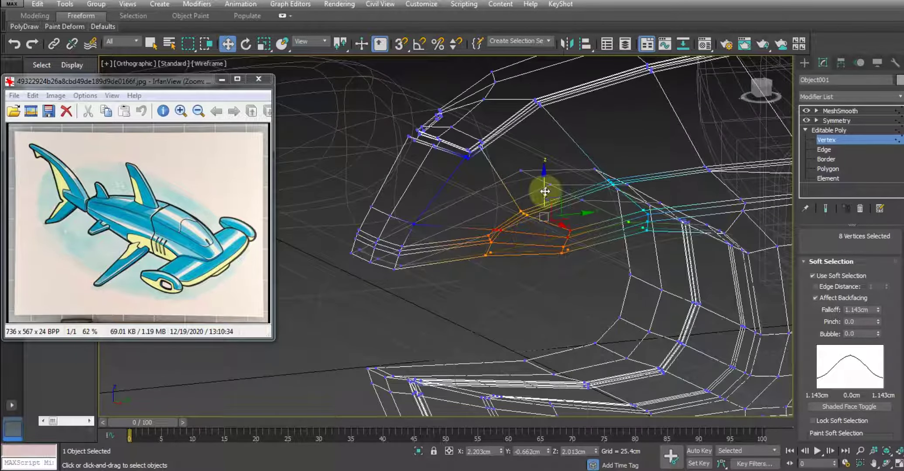
{"action": "left_click_drag", "start_coordinate": [545, 191], "coordinate": [517, 211]}
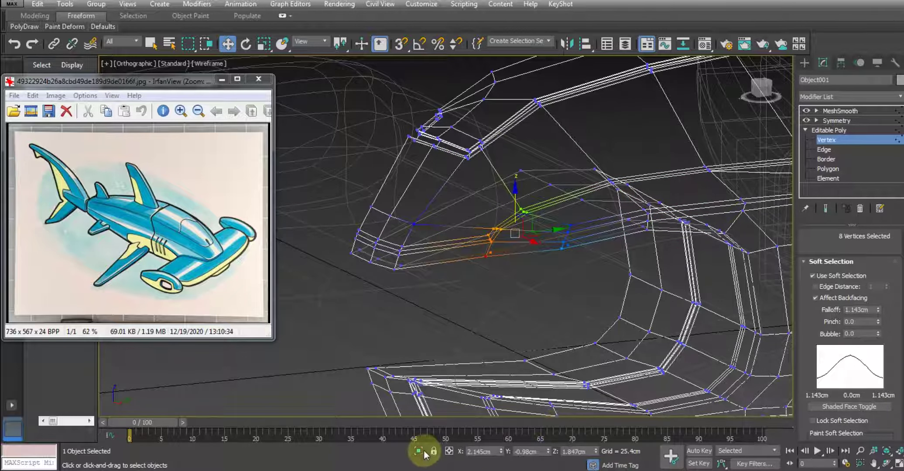
{"action": "key", "text": "F3"}
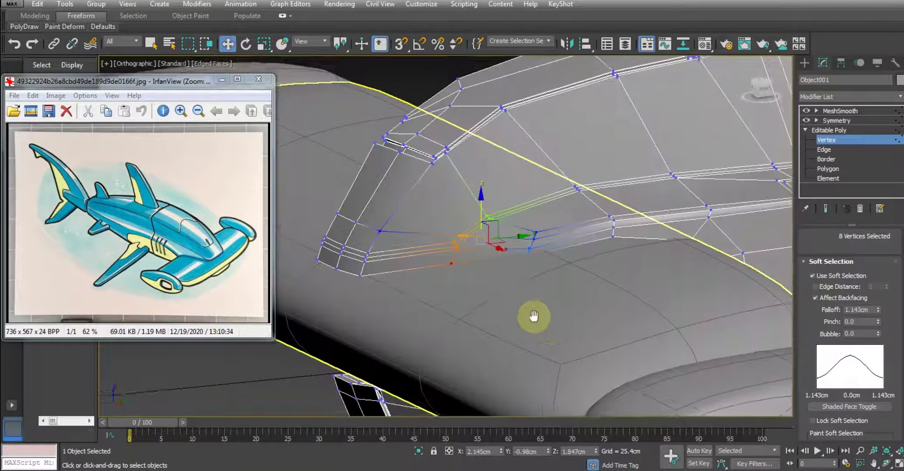
{"action": "scroll", "coordinate": [531, 312], "scroll_direction": "up", "scroll_amount": 2}
{"action": "left_click_drag", "start_coordinate": [536, 230], "coordinate": [537, 216]}
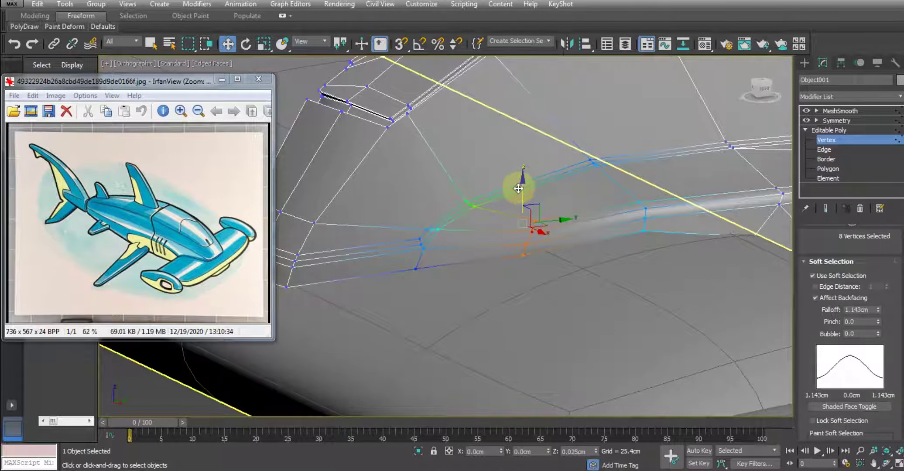
Adjust further vertex groups along the groove and at the notch corner.
{"action": "mouse_move", "coordinate": [615, 290]}
{"action": "middle_mouse_down", "text": "alt"}
{"action": "mouse_move", "coordinate": [598, 261]}
{"action": "mouse_move", "coordinate": [625, 280]}
{"action": "middle_mouse_up", "text": "alt"}
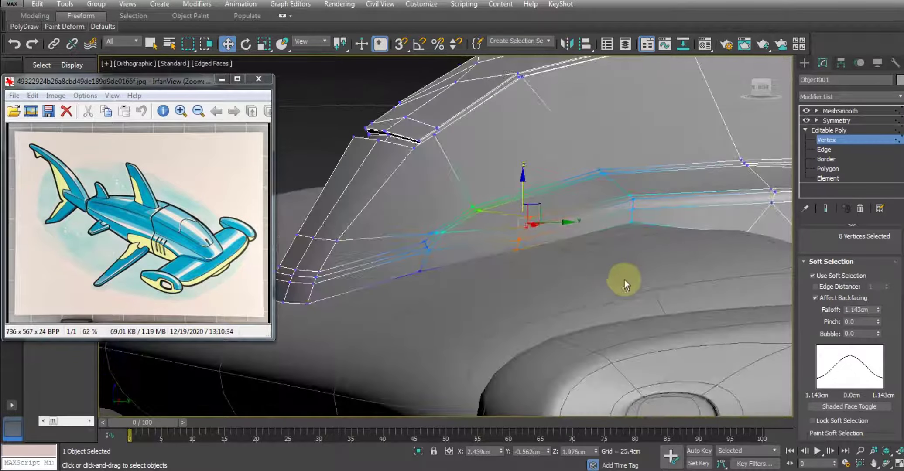
{"action": "left_click_drag", "start_coordinate": [642, 226], "coordinate": [627, 220]}
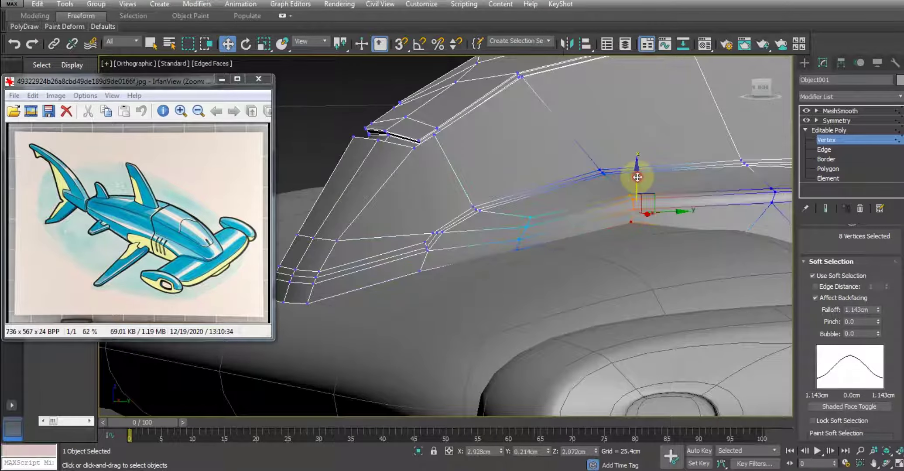
{"action": "left_click_drag", "start_coordinate": [638, 177], "coordinate": [639, 182]}
{"action": "mouse_move", "coordinate": [639, 182]}
{"action": "middle_mouse_down", "text": "alt"}
{"action": "mouse_move", "coordinate": [658, 256]}
{"action": "mouse_move", "coordinate": [703, 309]}
{"action": "mouse_move", "coordinate": [636, 232]}
{"action": "middle_mouse_up", "text": "alt"}
{"action": "left_click", "coordinate": [626, 225]}
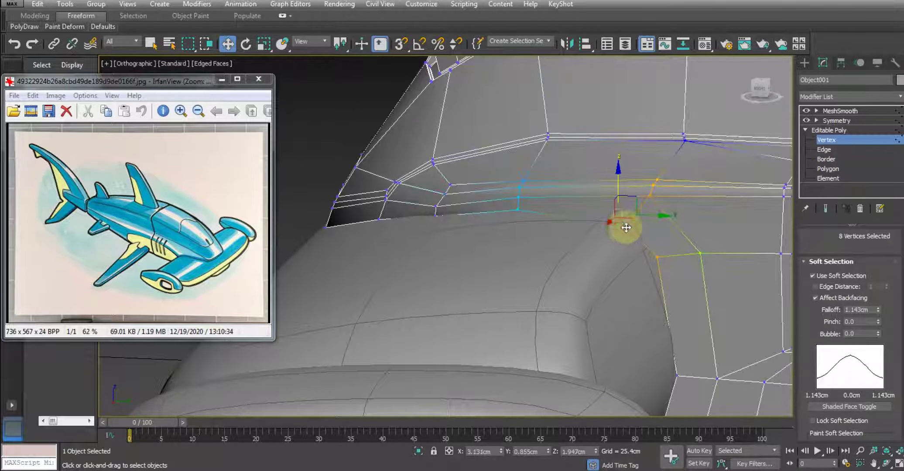
{"action": "left_click_drag", "start_coordinate": [654, 213], "coordinate": [623, 179]}
{"action": "left_click_drag", "start_coordinate": [661, 254], "coordinate": [700, 401]}
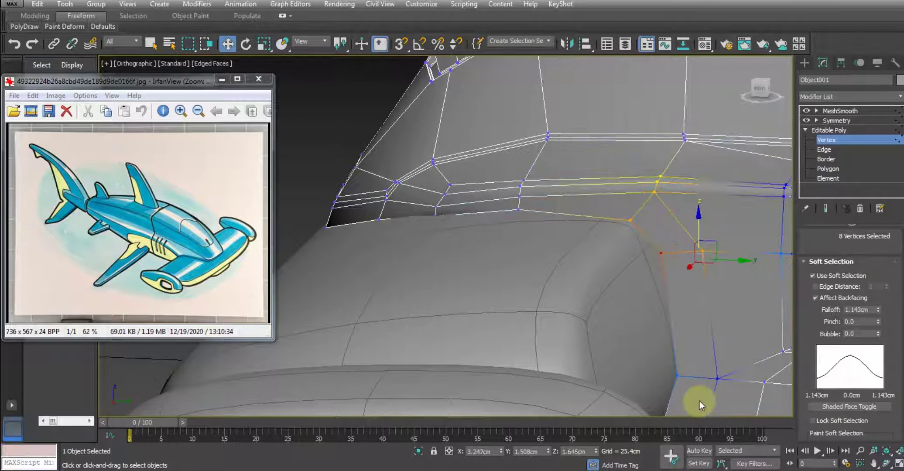
{"action": "mouse_move", "coordinate": [720, 258]}
{"action": "left_mouse_down"}
{"action": "mouse_move", "coordinate": [685, 386]}
{"action": "mouse_move", "coordinate": [728, 388]}
{"action": "left_mouse_up"}
Uncheck Use Soft Selection.
{"action": "left_click", "coordinate": [830, 280]}
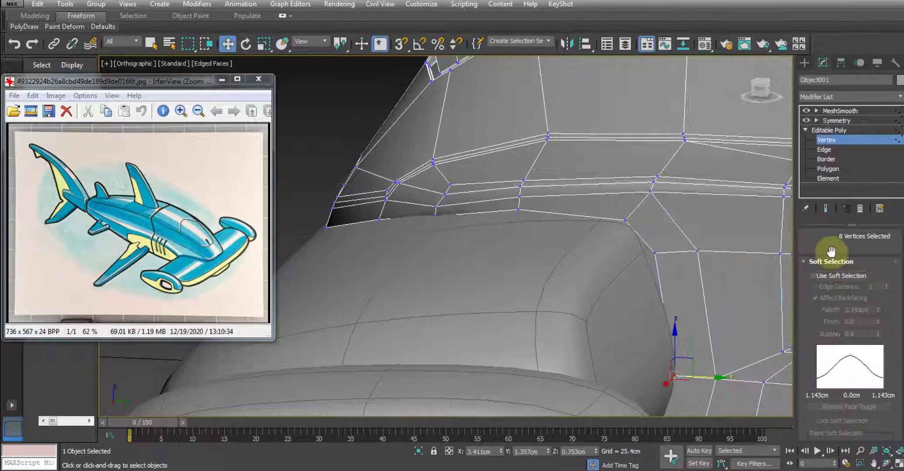
{"action": "scroll", "coordinate": [882, 275], "scroll_direction": "up", "scroll_amount": 1}
{"action": "scroll", "coordinate": [450, 282], "scroll_direction": "down", "scroll_amount": 5}
{"action": "scroll", "coordinate": [492, 299], "scroll_direction": "down", "scroll_amount": 3}
Exit Vertex level to the MeshSmooth modifier and show smooth shading without edges.
{"action": "middle_click_drag", "start_coordinate": [492, 299], "coordinate": [629, 299], "text": "alt"}
{"action": "left_click", "coordinate": [838, 130]}
{"action": "left_click", "coordinate": [840, 111]}
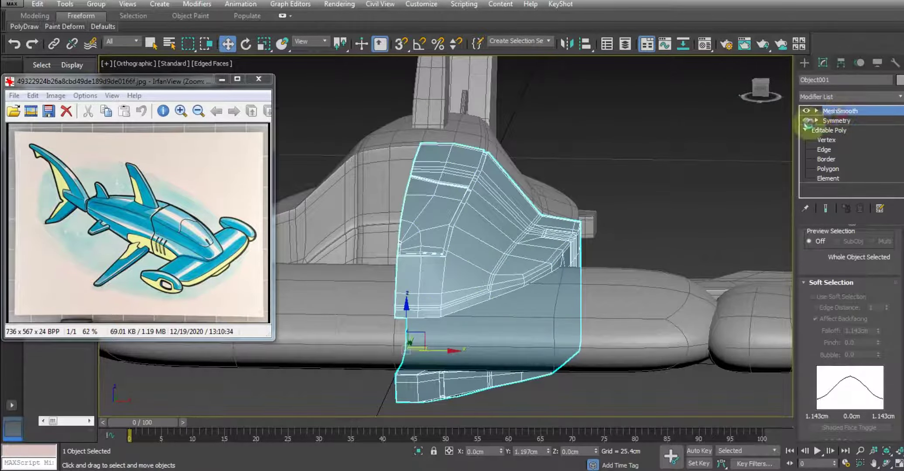
{"action": "mouse_move", "coordinate": [502, 210]}
{"action": "middle_mouse_down", "text": "alt"}
{"action": "mouse_move", "coordinate": [485, 226]}
{"action": "mouse_move", "coordinate": [470, 288]}
{"action": "mouse_move", "coordinate": [435, 289]}
{"action": "mouse_move", "coordinate": [520, 270]}
{"action": "mouse_move", "coordinate": [530, 296]}
{"action": "mouse_move", "coordinate": [535, 270]}
{"action": "mouse_move", "coordinate": [548, 295]}
{"action": "mouse_move", "coordinate": [563, 257]}
{"action": "mouse_move", "coordinate": [463, 262]}
{"action": "mouse_move", "coordinate": [626, 228]}
{"action": "mouse_move", "coordinate": [513, 285]}
{"action": "mouse_move", "coordinate": [513, 243]}
{"action": "mouse_move", "coordinate": [537, 242]}
{"action": "mouse_move", "coordinate": [524, 262]}
{"action": "middle_mouse_up", "text": "alt"}
{"action": "scroll", "coordinate": [463, 283], "scroll_direction": "up", "scroll_amount": 2}
{"action": "key", "text": "F4"}
{"action": "scroll", "coordinate": [489, 297], "scroll_direction": "up", "scroll_amount": 2}
{"action": "scroll", "coordinate": [462, 262], "scroll_direction": "up", "scroll_amount": 2}
Select the fin piece Box006, zoom in, and enter its Edit Poly Vertex level.
{"action": "left_click", "coordinate": [463, 262]}
{"action": "scroll", "coordinate": [492, 260], "scroll_direction": "up", "scroll_amount": 2}
{"action": "scroll", "coordinate": [519, 267], "scroll_direction": "up", "scroll_amount": 2}
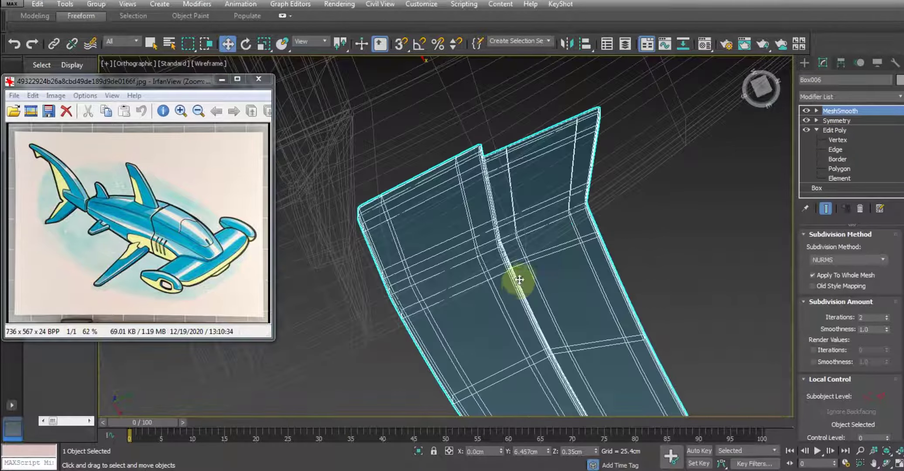
{"action": "scroll", "coordinate": [531, 267], "scroll_direction": "up", "scroll_amount": 3}
{"action": "scroll", "coordinate": [511, 290], "scroll_direction": "down", "scroll_amount": 1}
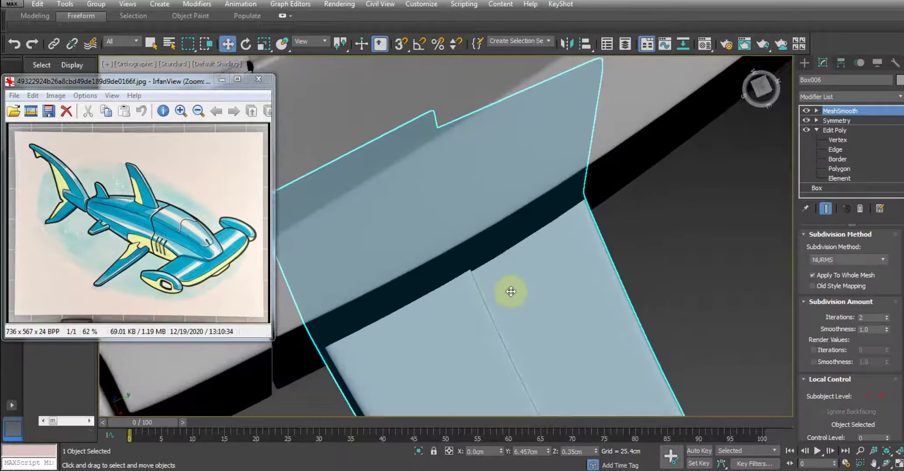
{"action": "scroll", "coordinate": [439, 269], "scroll_direction": "up", "scroll_amount": 4}
{"action": "scroll", "coordinate": [439, 269], "scroll_direction": "down", "scroll_amount": 3}
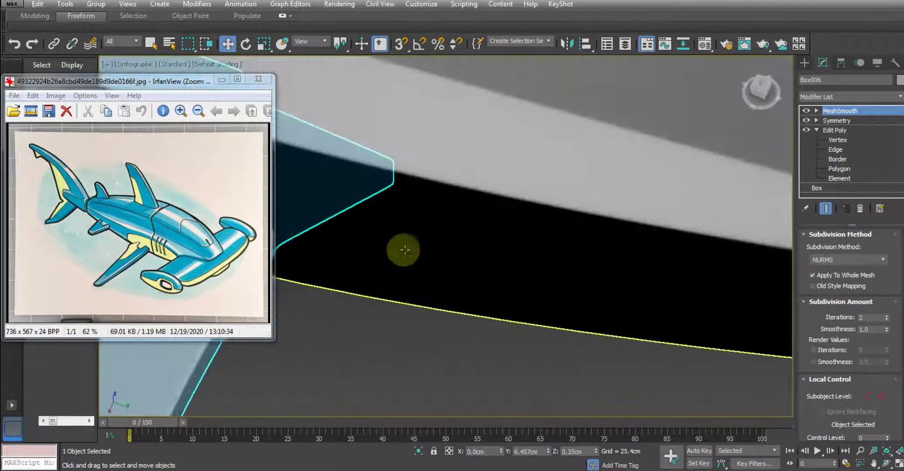
{"action": "mouse_move", "coordinate": [404, 247]}
{"action": "middle_mouse_down"}
{"action": "mouse_move", "coordinate": [615, 269]}
{"action": "mouse_move", "coordinate": [670, 262]}
{"action": "middle_mouse_up"}
{"action": "scroll", "coordinate": [670, 262], "scroll_direction": "up", "scroll_amount": 1}
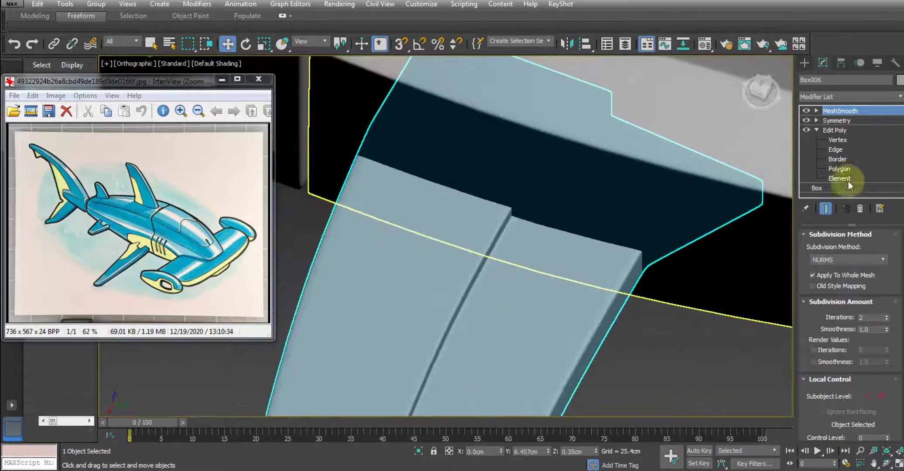
{"action": "left_click", "coordinate": [837, 139]}
Connect an edge ring across the fin's groove with 2 pinched segments.
{"action": "mouse_move", "coordinate": [571, 242]}
{"action": "middle_mouse_down", "text": "alt"}
{"action": "mouse_move", "coordinate": [530, 250]}
{"action": "mouse_move", "coordinate": [624, 281]}
{"action": "middle_mouse_up", "text": "alt"}
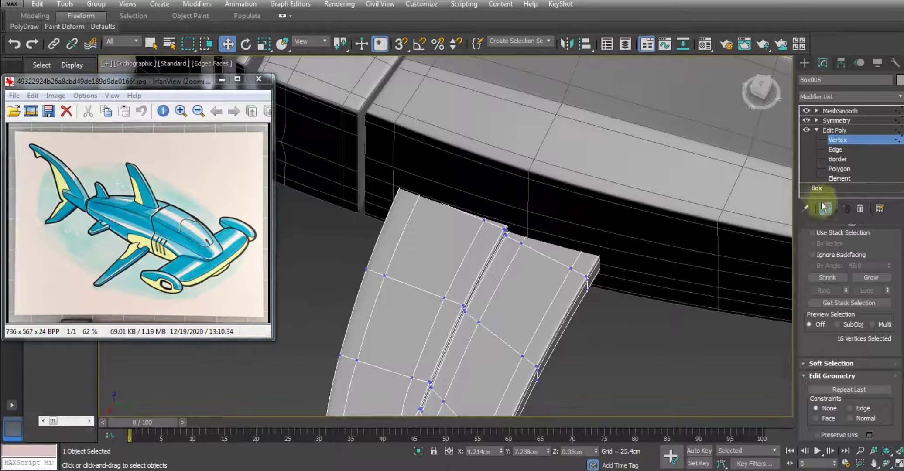
{"action": "mouse_move", "coordinate": [464, 288]}
{"action": "middle_mouse_down", "text": "alt"}
{"action": "mouse_move", "coordinate": [521, 295]}
{"action": "mouse_move", "coordinate": [583, 319]}
{"action": "middle_mouse_up", "text": "alt"}
{"action": "scroll", "coordinate": [546, 220], "scroll_direction": "up", "scroll_amount": 2}
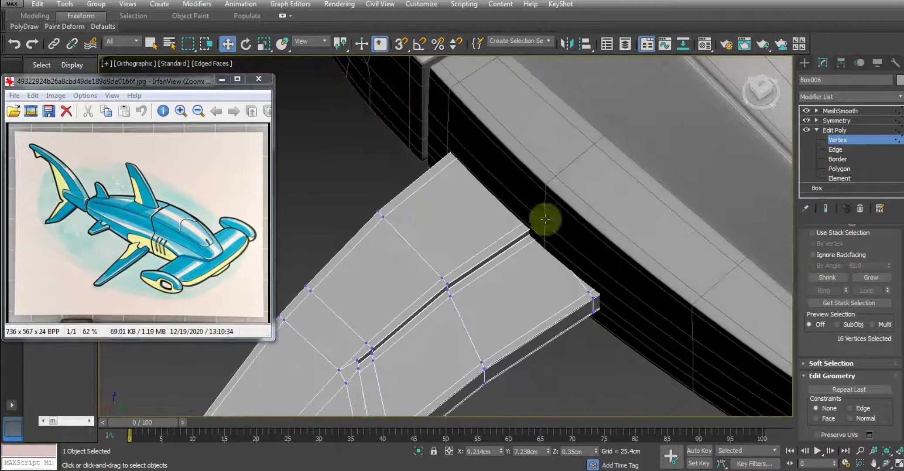
{"action": "left_click", "coordinate": [835, 150]}
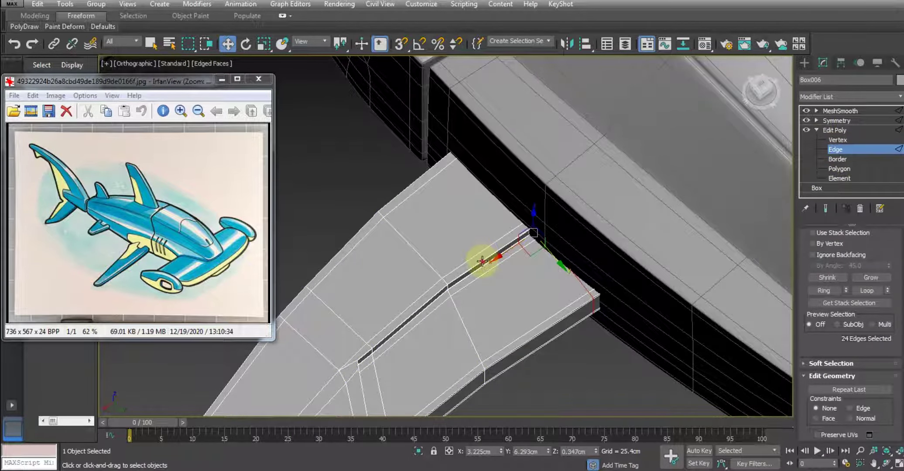
{"action": "left_click", "coordinate": [820, 290]}
{"action": "key", "text": "F3"}
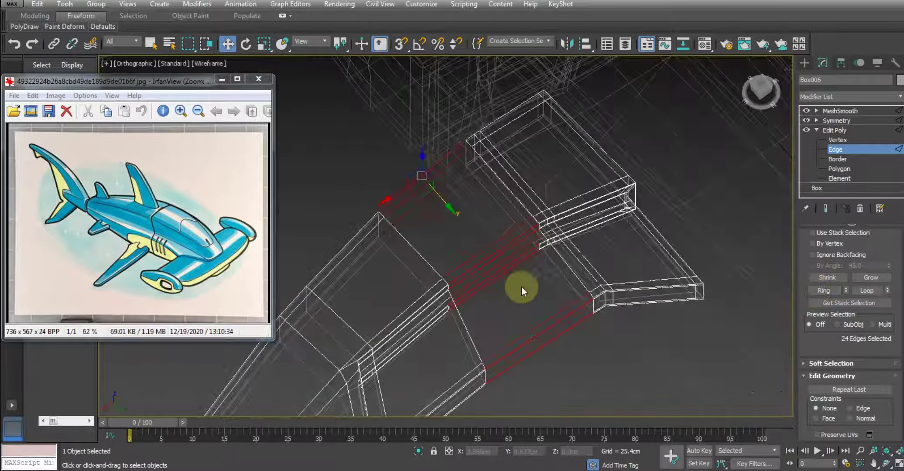
{"action": "right_click", "coordinate": [522, 283]}
{"action": "left_click", "coordinate": [426, 308]}
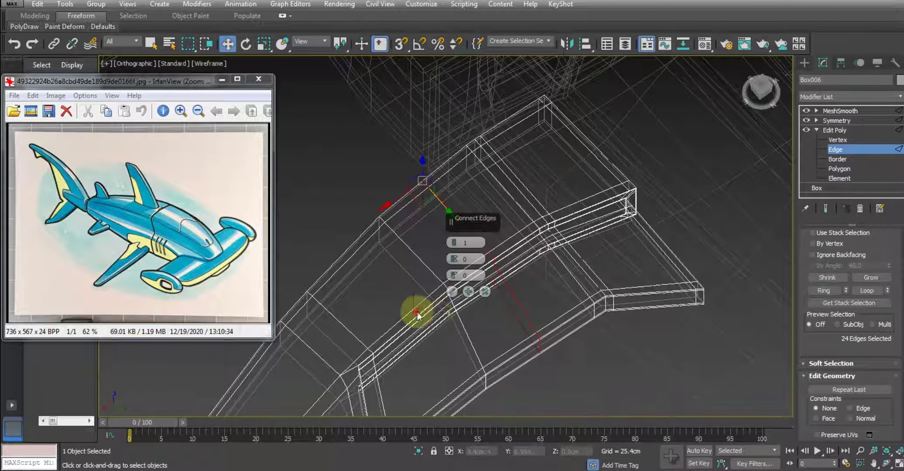
{"action": "key", "text": "F3"}
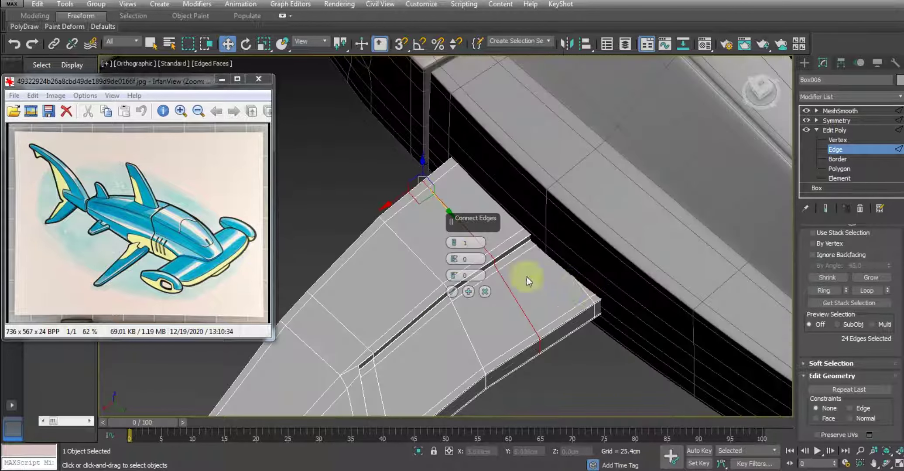
{"action": "left_click", "coordinate": [469, 292]}
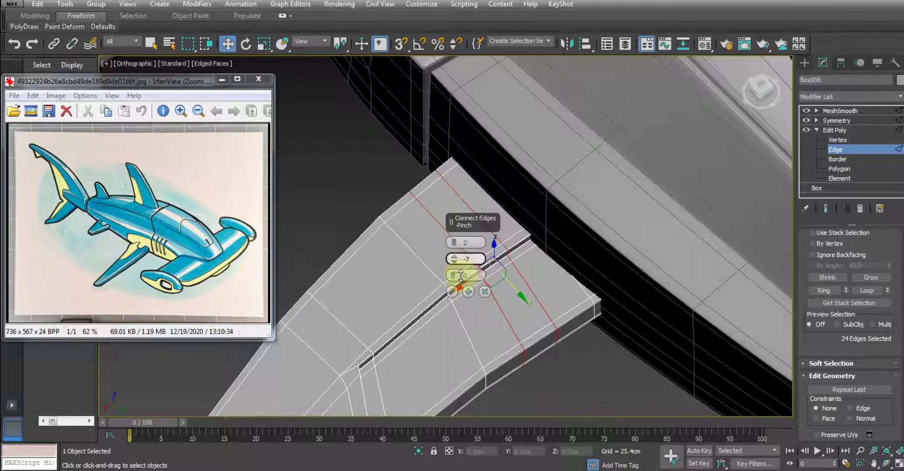
{"action": "left_click", "coordinate": [453, 291]}
Select a single edge beside the groove and expand it into a ring.
{"action": "mouse_move", "coordinate": [455, 293]}
{"action": "middle_mouse_down", "text": "alt"}
{"action": "mouse_move", "coordinate": [529, 272]}
{"action": "mouse_move", "coordinate": [499, 242]}
{"action": "mouse_move", "coordinate": [480, 248]}
{"action": "mouse_move", "coordinate": [498, 248]}
{"action": "middle_mouse_up", "text": "alt"}
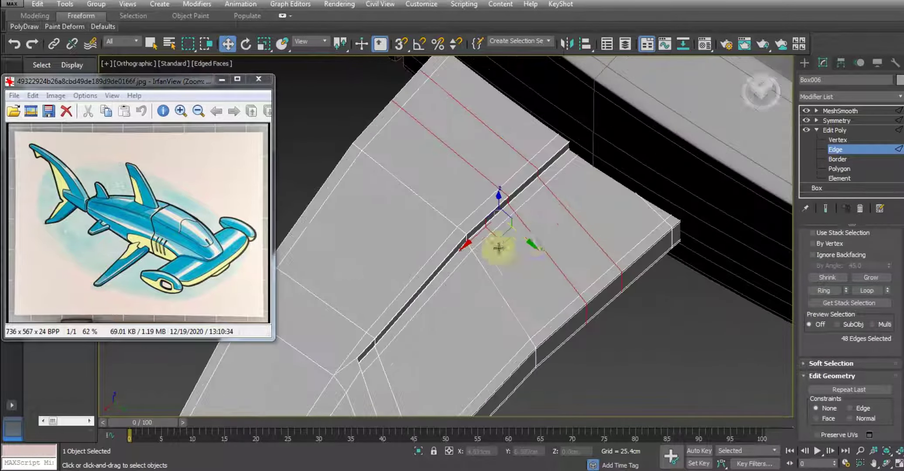
{"action": "left_click", "coordinate": [531, 233]}
{"action": "left_click", "coordinate": [823, 290]}
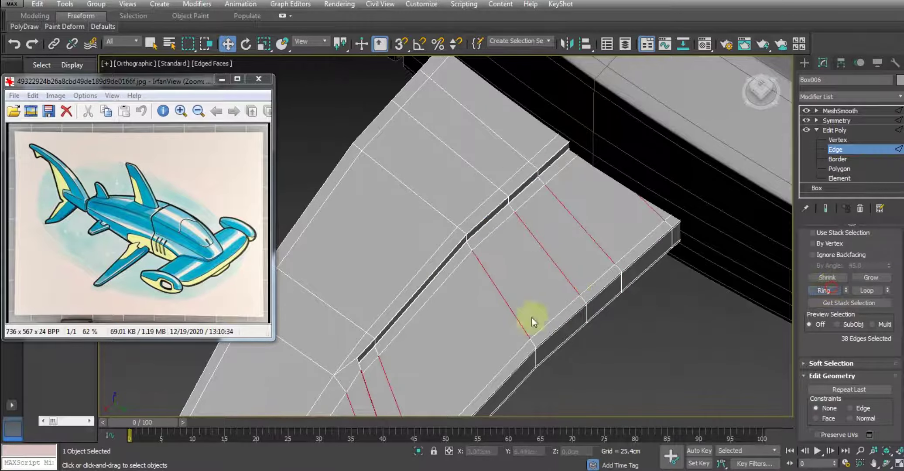
{"action": "mouse_move", "coordinate": [530, 316]}
{"action": "middle_mouse_down", "text": "alt"}
{"action": "mouse_move", "coordinate": [452, 256]}
{"action": "mouse_move", "coordinate": [519, 211]}
{"action": "mouse_move", "coordinate": [549, 152]}
{"action": "mouse_move", "coordinate": [462, 250]}
{"action": "middle_mouse_up", "text": "alt"}
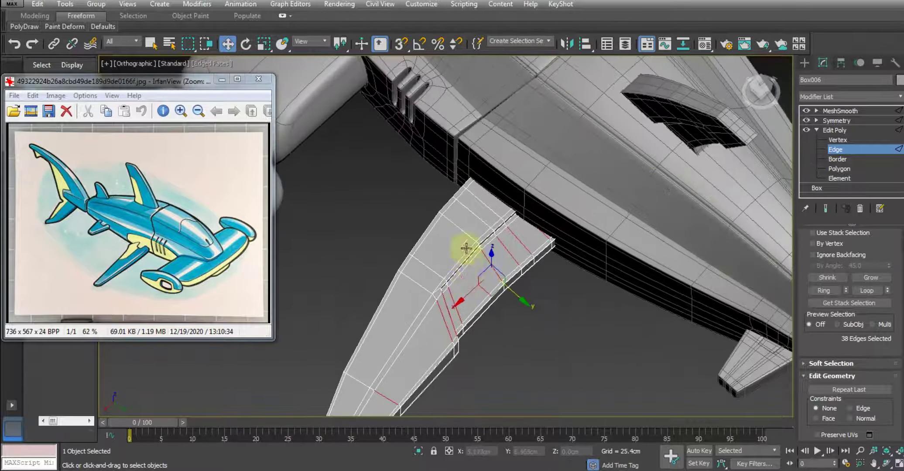
{"action": "scroll", "coordinate": [482, 238], "scroll_direction": "up", "scroll_amount": 3}
Connect the selected ring with a single unpinched edge loop.
{"action": "right_click", "coordinate": [562, 286]}
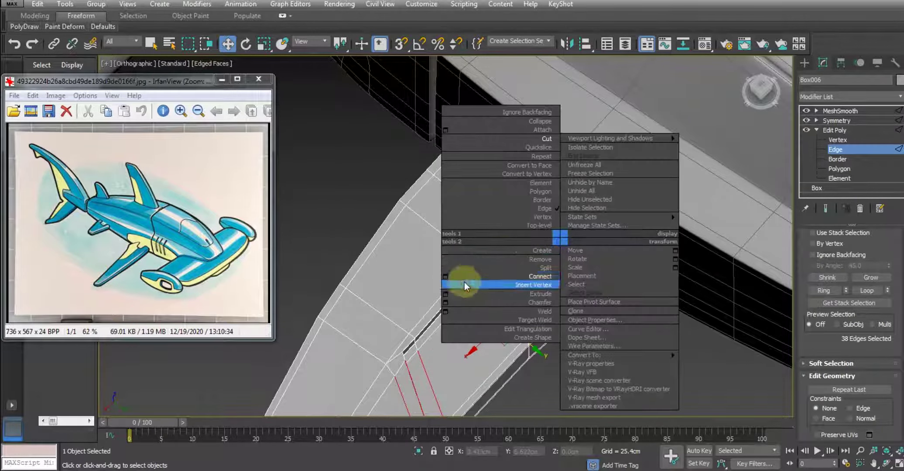
{"action": "left_click", "coordinate": [448, 279]}
{"action": "mouse_move", "coordinate": [453, 266]}
{"action": "left_mouse_down"}
{"action": "mouse_move", "coordinate": [453, 258]}
{"action": "mouse_move", "coordinate": [462, 329]}
{"action": "mouse_move", "coordinate": [448, 154]}
{"action": "left_mouse_up"}
{"action": "right_click", "coordinate": [454, 246]}
{"action": "right_click", "coordinate": [455, 260]}
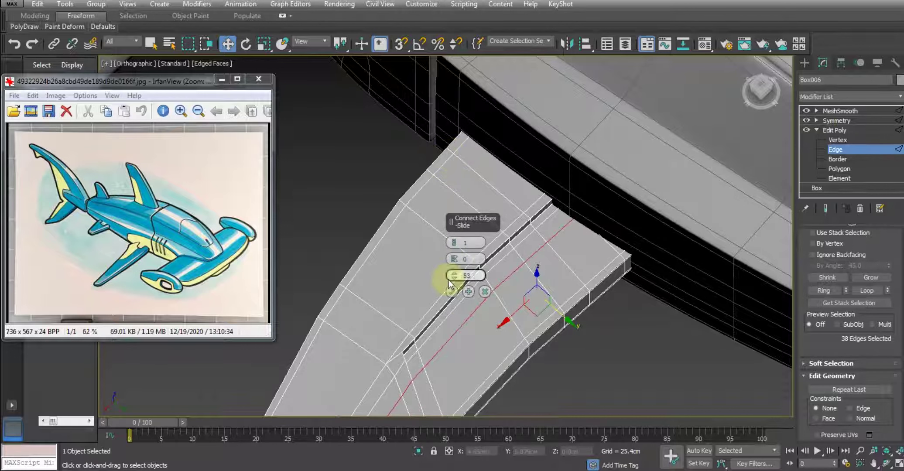
{"action": "left_click", "coordinate": [452, 292]}
{"action": "scroll", "coordinate": [471, 282], "scroll_direction": "up", "scroll_amount": 1}
{"action": "scroll", "coordinate": [471, 283], "scroll_direction": "up", "scroll_amount": 2}
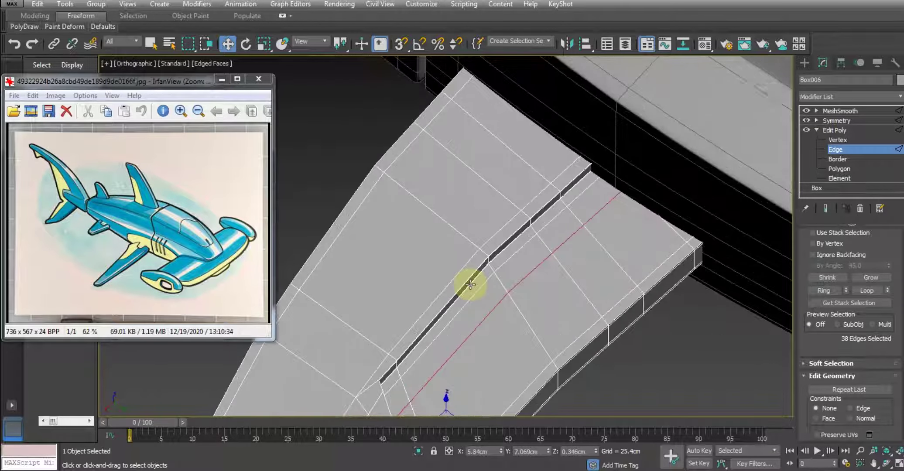
{"action": "scroll", "coordinate": [485, 268], "scroll_direction": "down", "scroll_amount": 1}
{"action": "scroll", "coordinate": [480, 270], "scroll_direction": "down", "scroll_amount": 1}
{"action": "scroll", "coordinate": [507, 260], "scroll_direction": "down", "scroll_amount": 1}
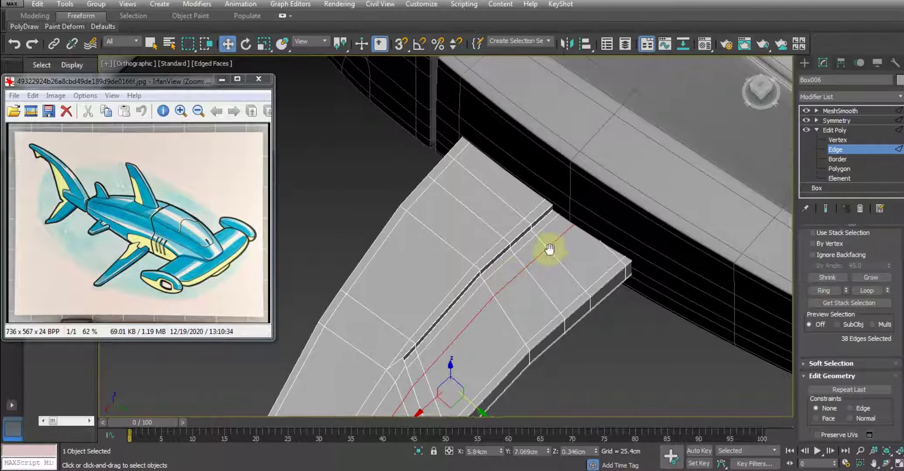
{"action": "middle_click_drag", "start_coordinate": [549, 248], "coordinate": [525, 266]}
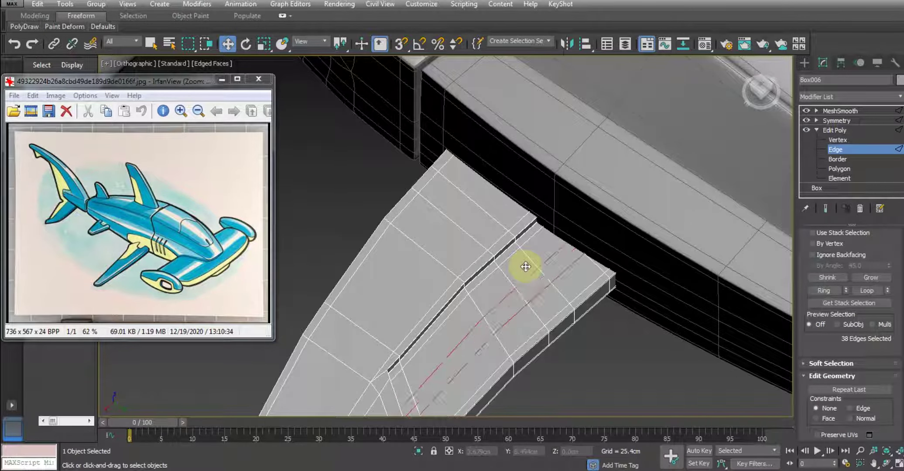
Select an edge loop across the panel and slide it toward the groove's end.
{"action": "left_click", "coordinate": [527, 266]}
{"action": "double_click", "coordinate": [528, 265]}
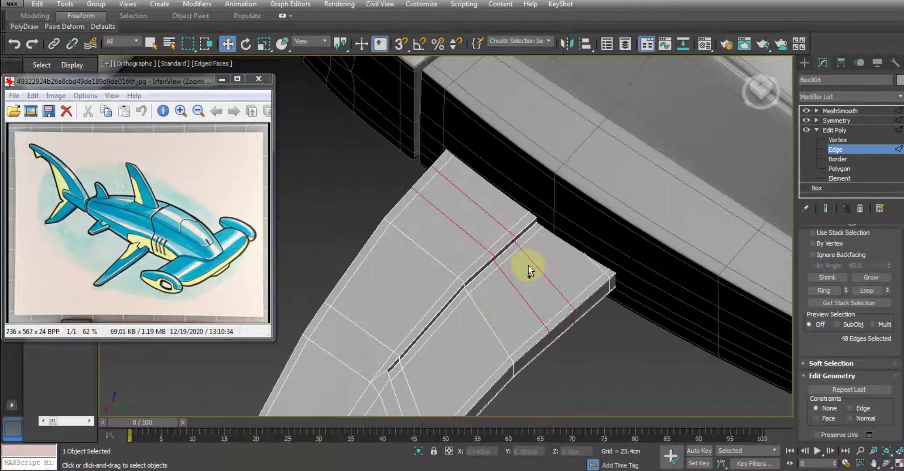
{"action": "double_click", "coordinate": [450, 208]}
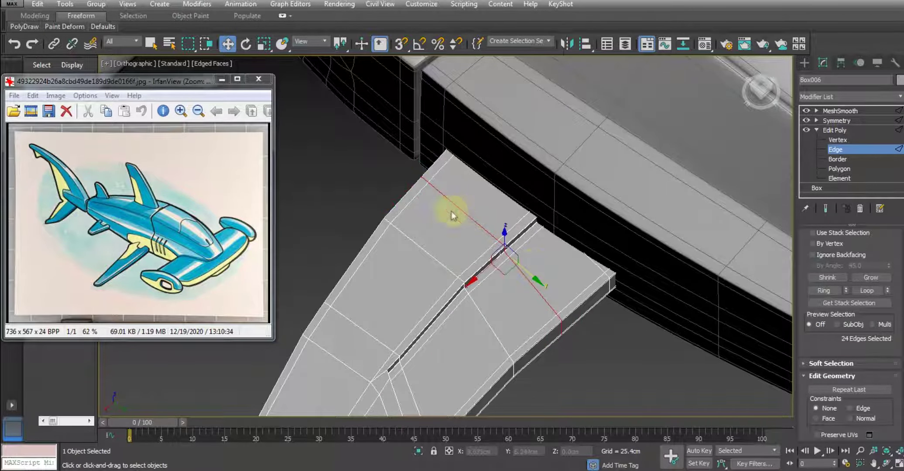
{"action": "left_click_drag", "start_coordinate": [479, 280], "coordinate": [517, 263]}
{"action": "key", "text": "F3"}
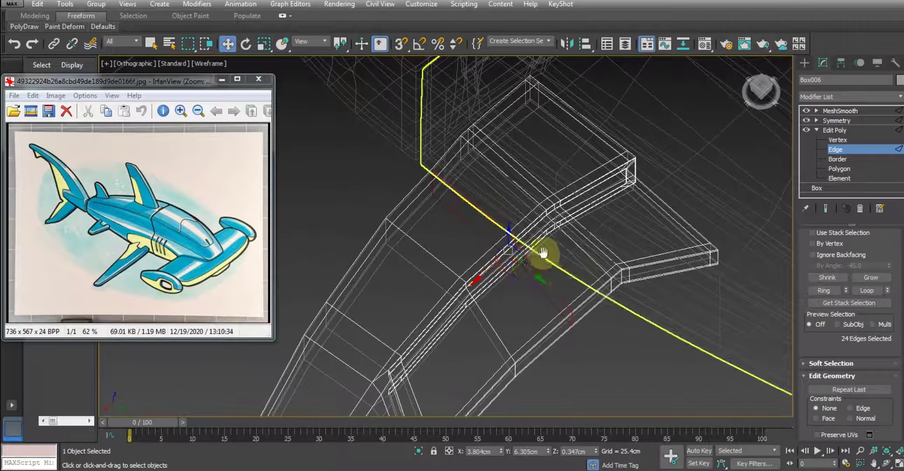
Connect two more edge rings with new loops, sliding the first sideways along the panel.
{"action": "left_click", "coordinate": [824, 290]}
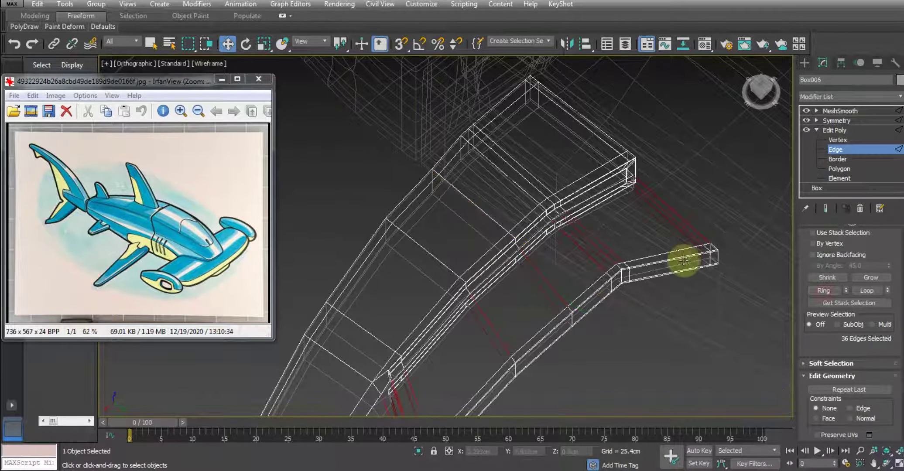
{"action": "right_click", "coordinate": [641, 232]}
{"action": "left_click", "coordinate": [527, 271]}
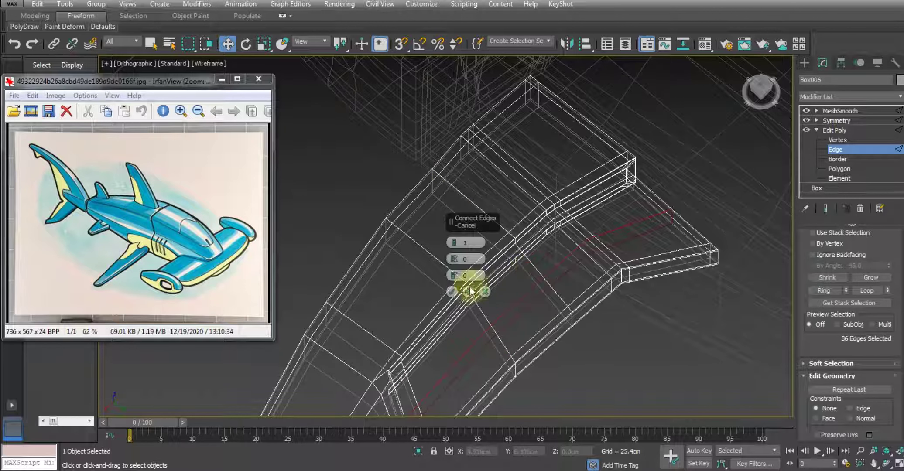
{"action": "mouse_move", "coordinate": [455, 275]}
{"action": "left_mouse_down"}
{"action": "mouse_move", "coordinate": [457, 185]}
{"action": "mouse_move", "coordinate": [458, 195]}
{"action": "left_mouse_up"}
{"action": "key", "text": "F3"}
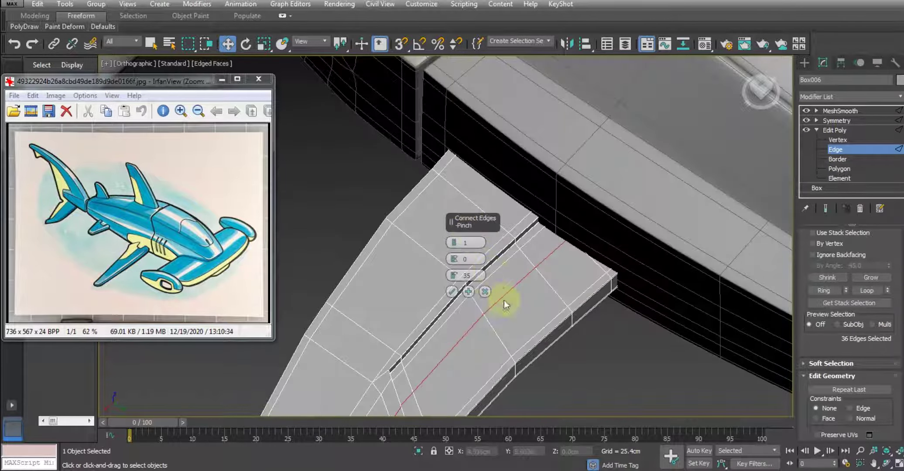
{"action": "left_click", "coordinate": [452, 291]}
{"action": "left_click", "coordinate": [492, 222]}
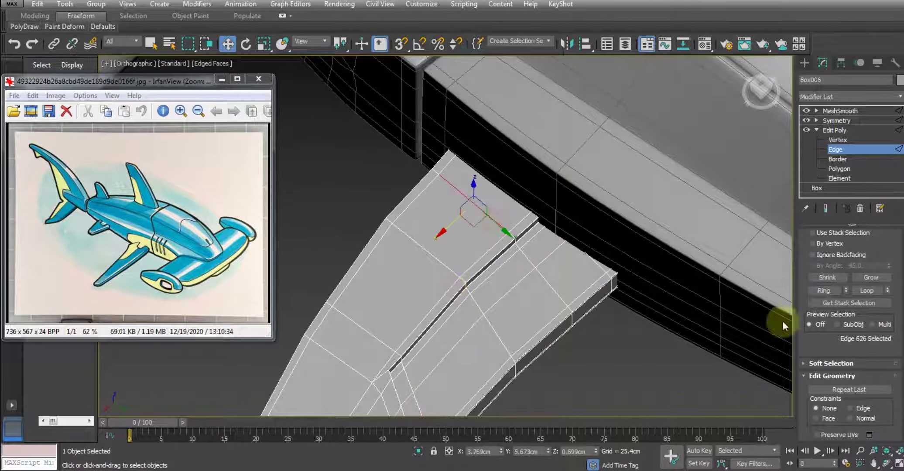
{"action": "left_click", "coordinate": [838, 294]}
{"action": "right_click", "coordinate": [552, 229]}
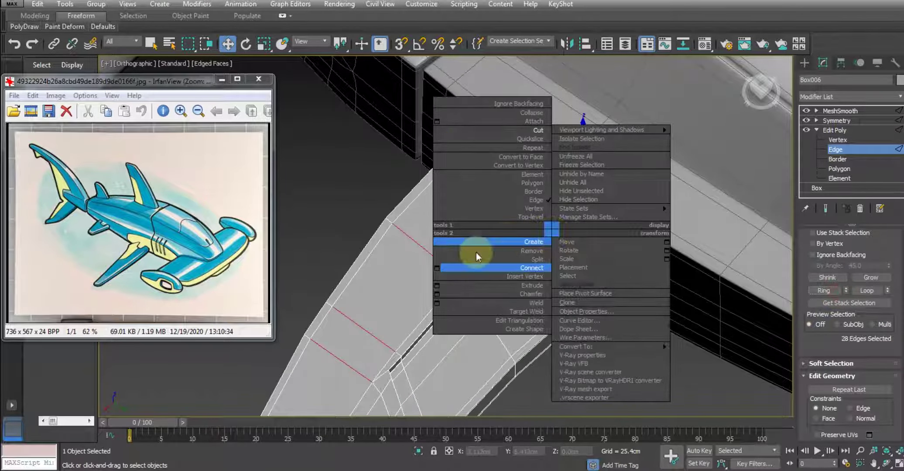
{"action": "left_click", "coordinate": [437, 268]}
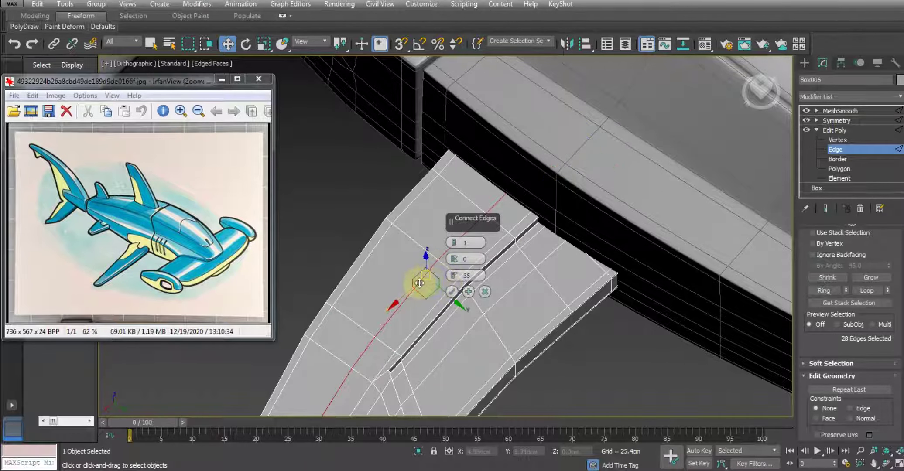
{"action": "left_click", "coordinate": [452, 292]}
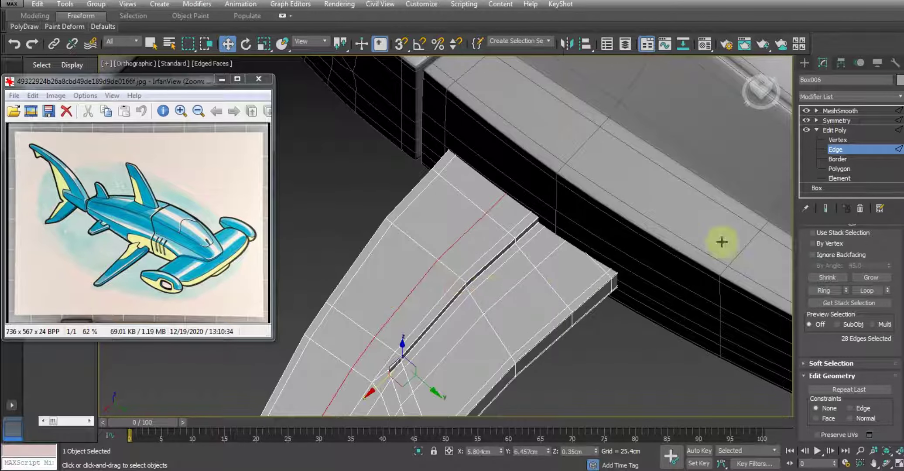
Select the faces at the groove's end and its side walls, then delete them.
{"action": "left_click", "coordinate": [840, 171]}
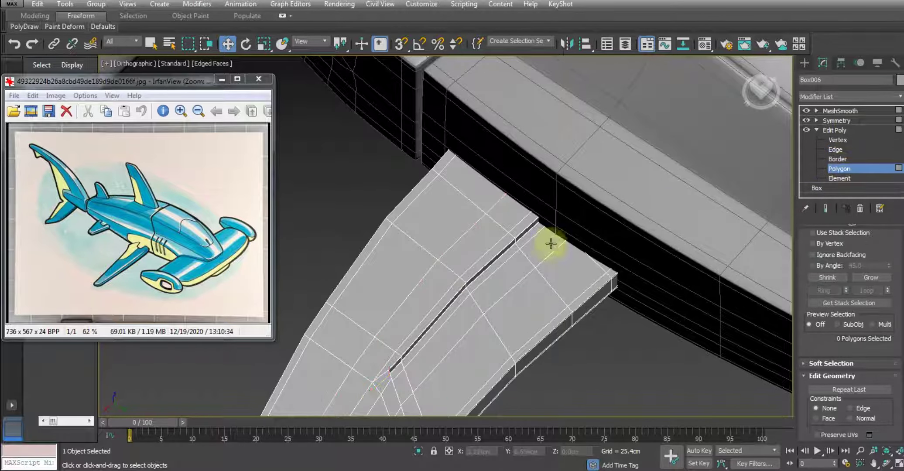
{"action": "left_click", "coordinate": [541, 245]}
{"action": "scroll", "coordinate": [508, 258], "scroll_direction": "up", "scroll_amount": 2}
{"action": "scroll", "coordinate": [527, 258], "scroll_direction": "up", "scroll_amount": 1}
{"action": "left_click", "coordinate": [526, 258], "text": "ctrl"}
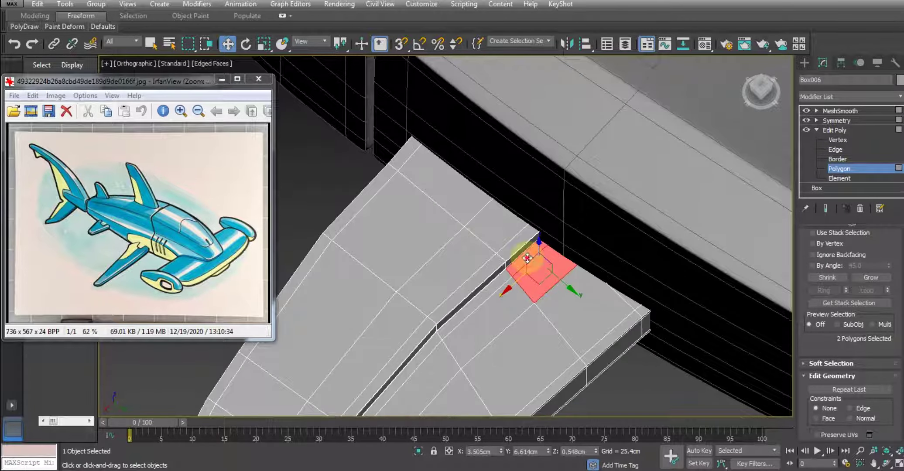
{"action": "scroll", "coordinate": [527, 255], "scroll_direction": "up", "scroll_amount": 1}
{"action": "scroll", "coordinate": [531, 255], "scroll_direction": "up", "scroll_amount": 2}
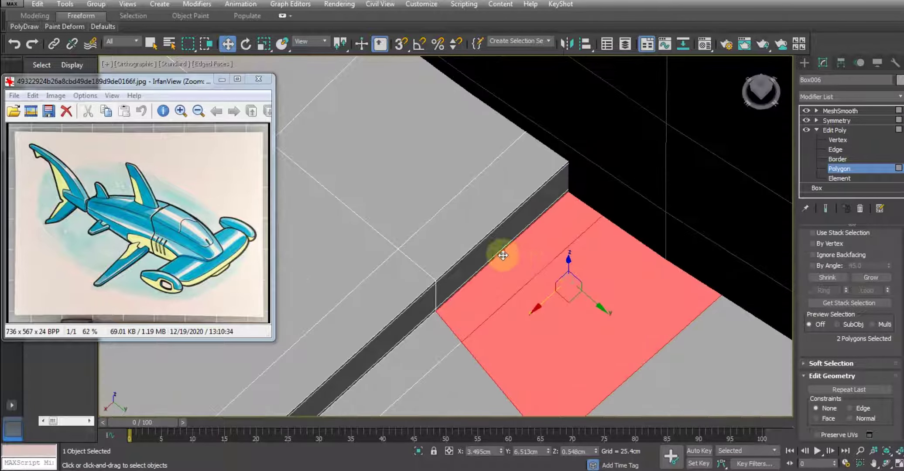
{"action": "left_click", "coordinate": [485, 249], "text": "ctrl"}
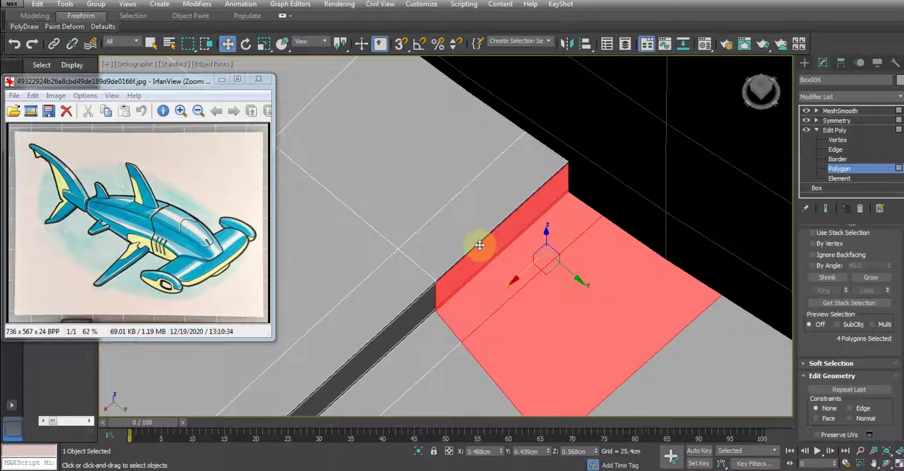
{"action": "left_click", "coordinate": [464, 228], "text": "ctrl"}
{"action": "left_click", "coordinate": [424, 207], "text": "ctrl"}
{"action": "scroll", "coordinate": [464, 246], "scroll_direction": "down", "scroll_amount": 4}
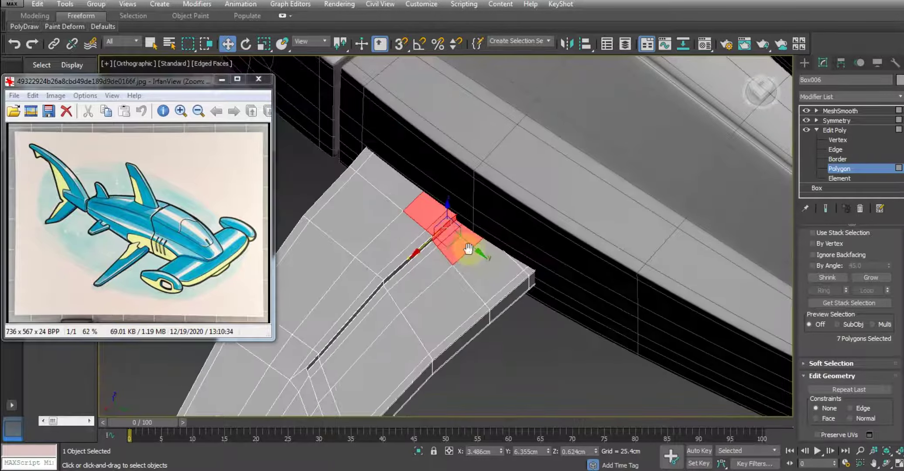
{"action": "mouse_move", "coordinate": [475, 250]}
{"action": "middle_mouse_down", "text": "alt"}
{"action": "mouse_move", "coordinate": [494, 235]}
{"action": "mouse_move", "coordinate": [503, 256]}
{"action": "mouse_move", "coordinate": [490, 381]}
{"action": "mouse_move", "coordinate": [481, 381]}
{"action": "middle_mouse_up", "text": "alt"}
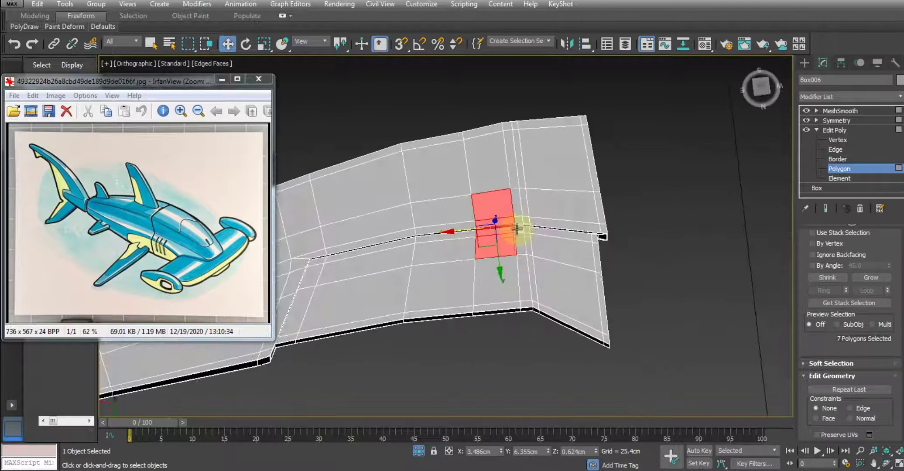
{"action": "scroll", "coordinate": [526, 232], "scroll_direction": "up", "scroll_amount": 3}
{"action": "key", "text": "Delete"}
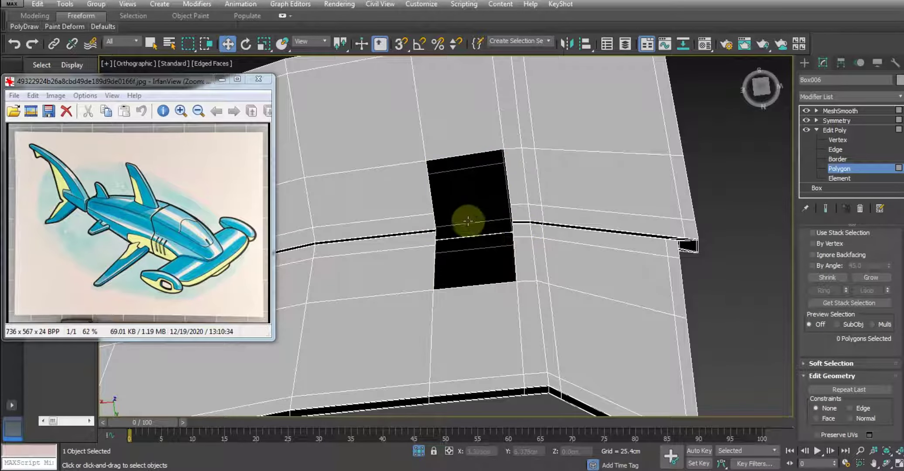
Delete the three remaining faces inside the hole and inspect the opening.
{"action": "left_click", "coordinate": [468, 222]}
{"action": "left_click", "coordinate": [471, 251], "text": "ctrl"}
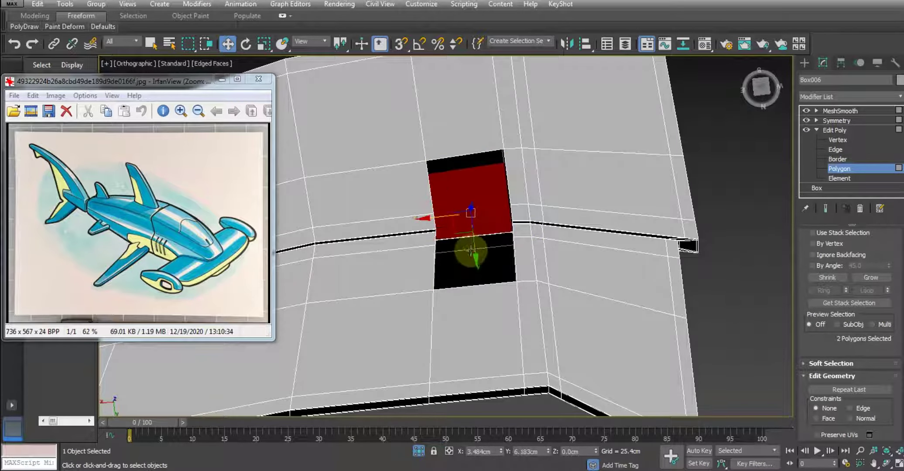
{"action": "left_click", "coordinate": [471, 267], "text": "ctrl"}
{"action": "key", "text": "Delete"}
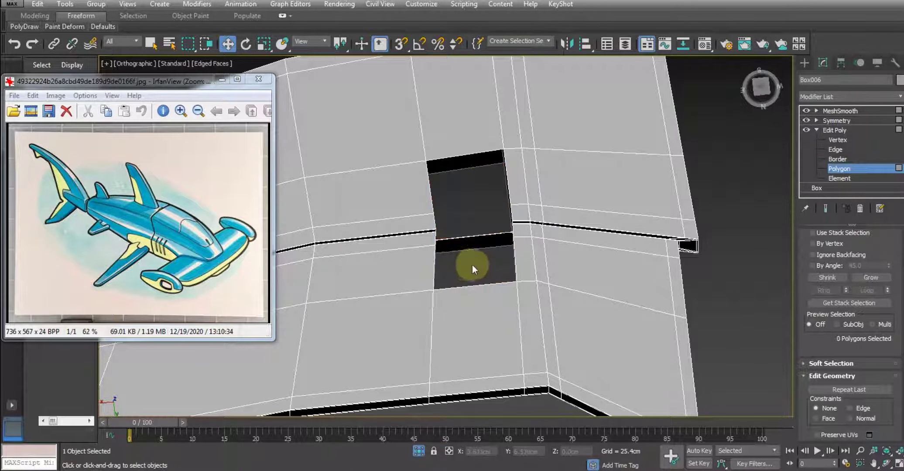
{"action": "middle_click_drag", "start_coordinate": [468, 222], "coordinate": [480, 236]}
{"action": "scroll", "coordinate": [480, 236], "scroll_direction": "down", "scroll_amount": 5}
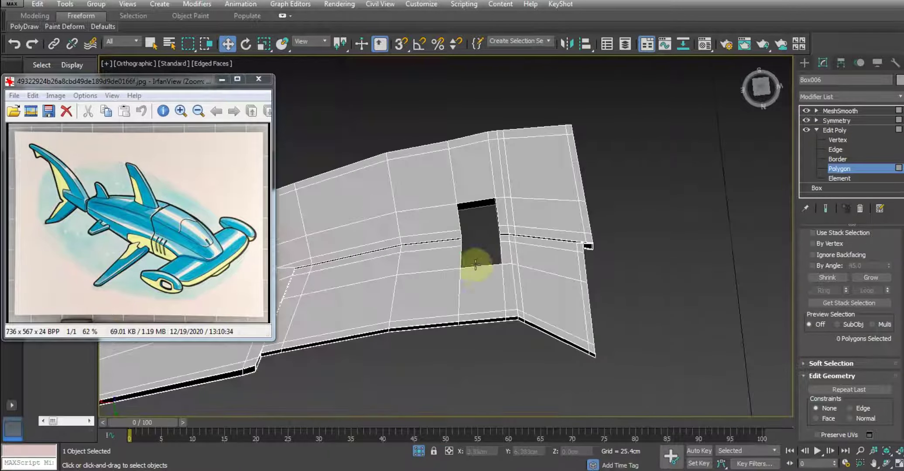
{"action": "mouse_move", "coordinate": [474, 272]}
{"action": "middle_mouse_down", "text": "alt"}
{"action": "mouse_move", "coordinate": [462, 131]}
{"action": "mouse_move", "coordinate": [465, 240]}
{"action": "middle_mouse_up", "text": "alt"}
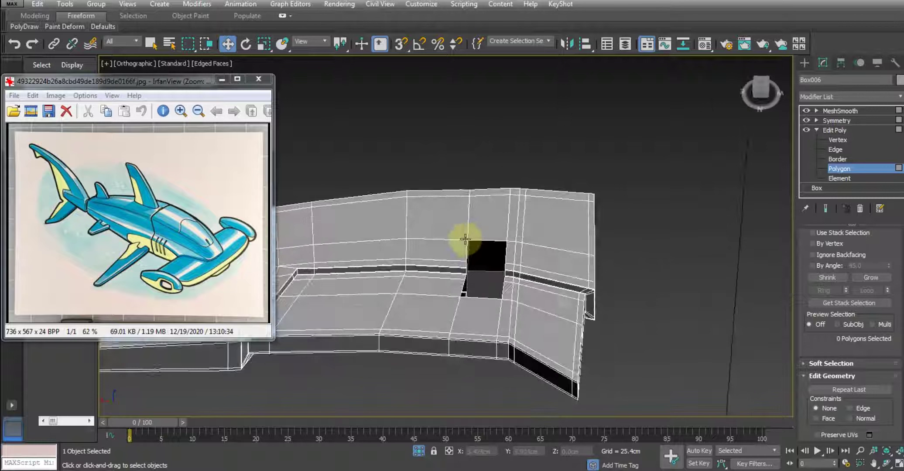
{"action": "left_click", "coordinate": [836, 159]}
{"action": "left_click", "coordinate": [482, 232]}
{"action": "left_click", "coordinate": [513, 340]}
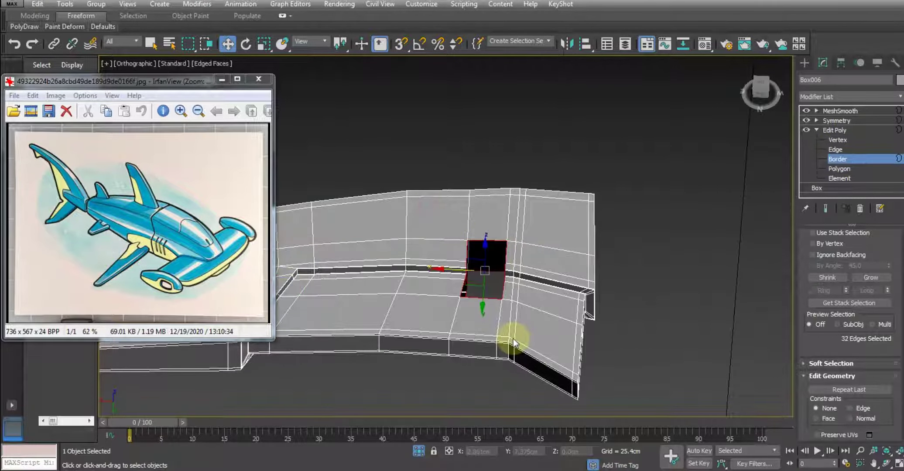
{"action": "scroll", "coordinate": [525, 323], "scroll_direction": "down", "scroll_amount": 3}
{"action": "mouse_move", "coordinate": [541, 349]}
{"action": "middle_mouse_down", "text": "alt"}
{"action": "mouse_move", "coordinate": [518, 275]}
{"action": "mouse_move", "coordinate": [530, 251]}
{"action": "mouse_move", "coordinate": [569, 275]}
{"action": "mouse_move", "coordinate": [593, 323]}
{"action": "mouse_move", "coordinate": [573, 404]}
{"action": "middle_mouse_up", "text": "alt"}
{"action": "scroll", "coordinate": [454, 294], "scroll_direction": "up", "scroll_amount": 3}
{"action": "scroll", "coordinate": [470, 299], "scroll_direction": "up", "scroll_amount": 3}
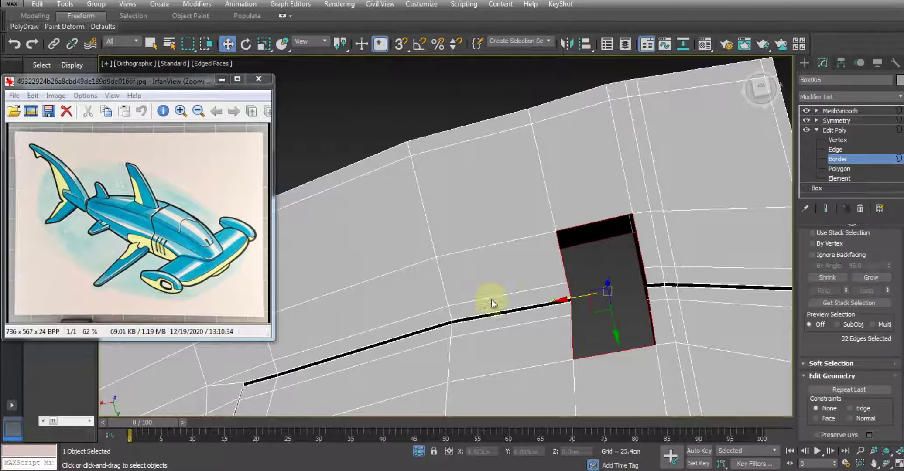
{"action": "scroll", "coordinate": [812, 307], "scroll_direction": "down", "scroll_amount": 3}
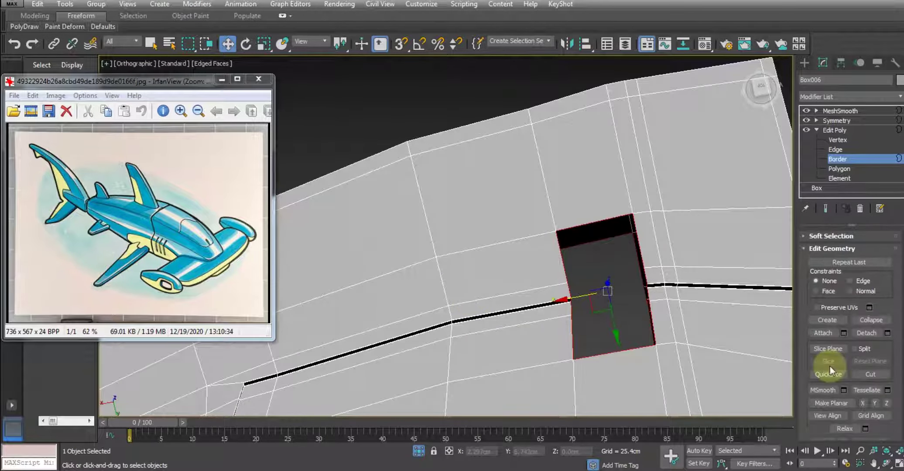
{"action": "scroll", "coordinate": [829, 366], "scroll_direction": "down", "scroll_amount": 2}
{"action": "scroll", "coordinate": [831, 363], "scroll_direction": "down", "scroll_amount": 2}
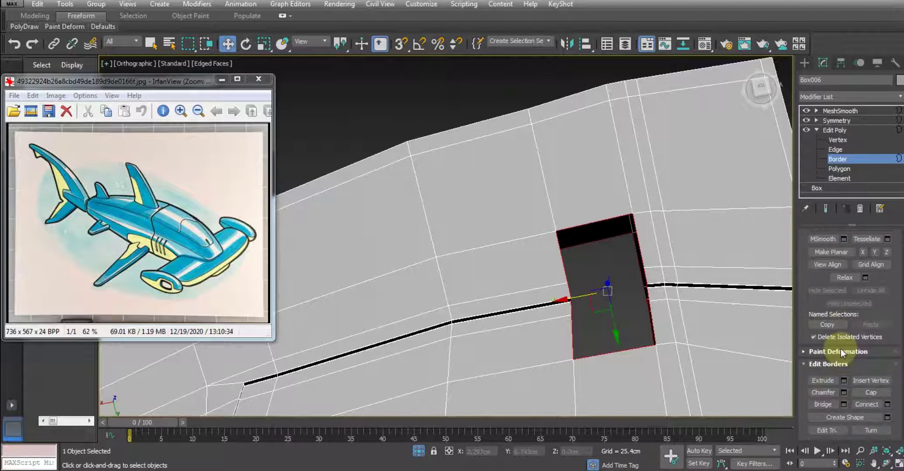
{"action": "left_click", "coordinate": [827, 408]}
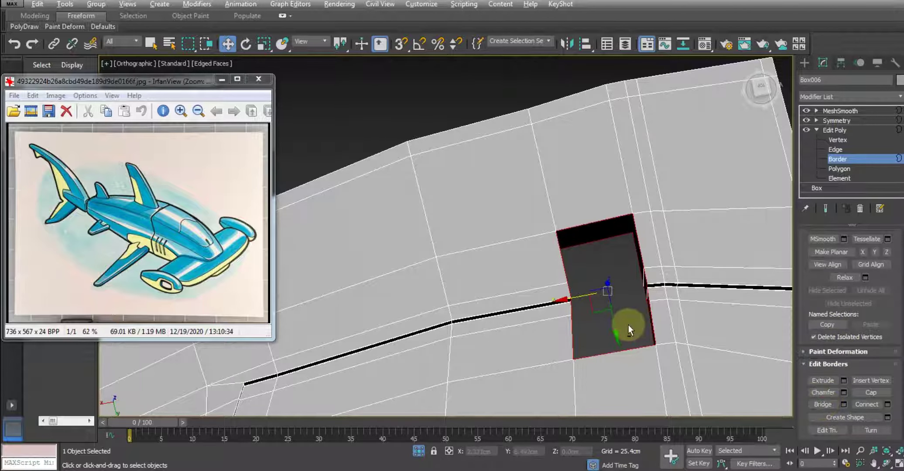
{"action": "mouse_move", "coordinate": [629, 325]}
{"action": "middle_mouse_down", "text": "alt"}
{"action": "mouse_move", "coordinate": [626, 238]}
{"action": "mouse_move", "coordinate": [698, 275]}
{"action": "mouse_move", "coordinate": [646, 286]}
{"action": "mouse_move", "coordinate": [701, 253]}
{"action": "mouse_move", "coordinate": [633, 249]}
{"action": "middle_mouse_up", "text": "alt"}
{"action": "scroll", "coordinate": [650, 262], "scroll_direction": "up", "scroll_amount": 4}
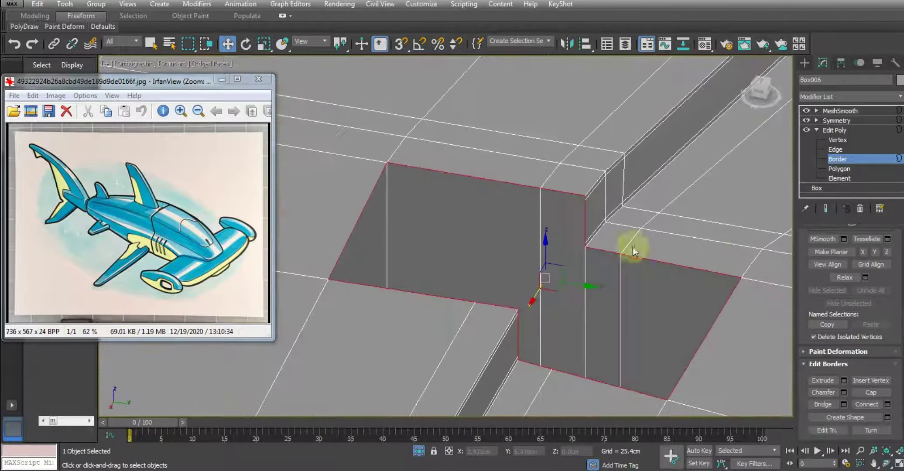
{"action": "scroll", "coordinate": [587, 244], "scroll_direction": "up", "scroll_amount": 5}
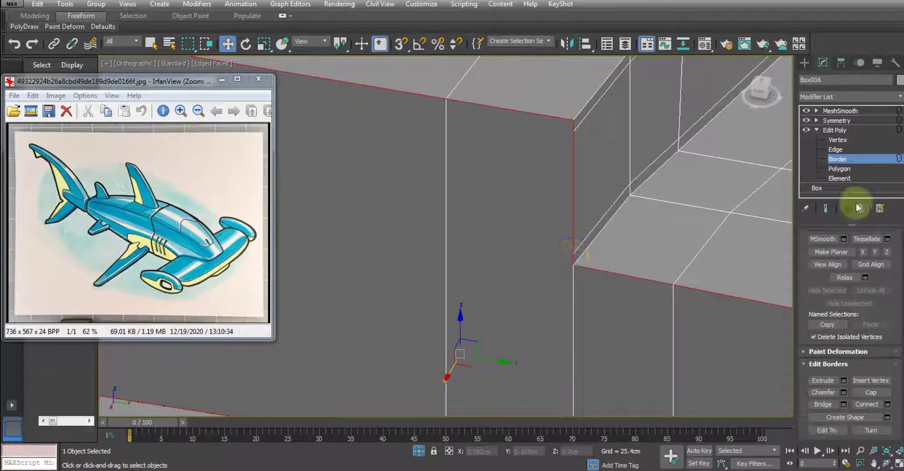
{"action": "left_click", "coordinate": [837, 140]}
{"action": "left_click_drag", "start_coordinate": [574, 267], "coordinate": [637, 283]}
{"action": "key", "text": "ctrl+z"}
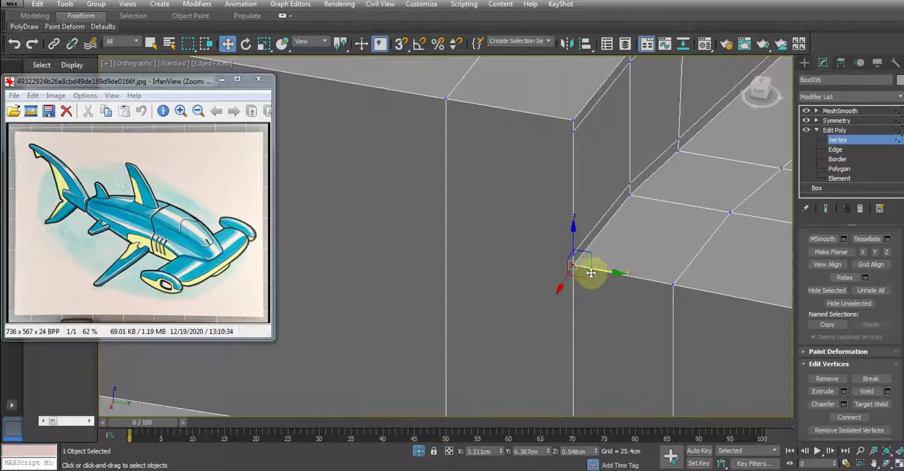
{"action": "scroll", "coordinate": [591, 270], "scroll_direction": "up", "scroll_amount": 3}
{"action": "scroll", "coordinate": [591, 271], "scroll_direction": "down", "scroll_amount": 2}
{"action": "scroll", "coordinate": [581, 275], "scroll_direction": "down", "scroll_amount": 2}
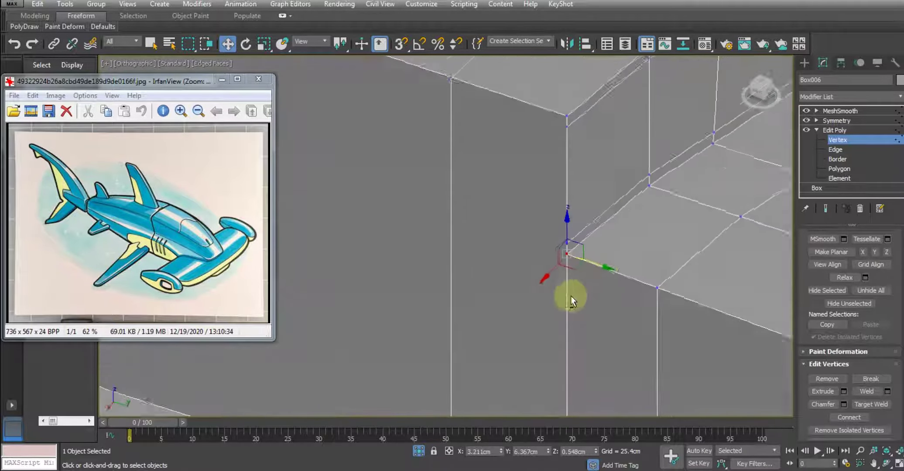
{"action": "left_click", "coordinate": [564, 130]}
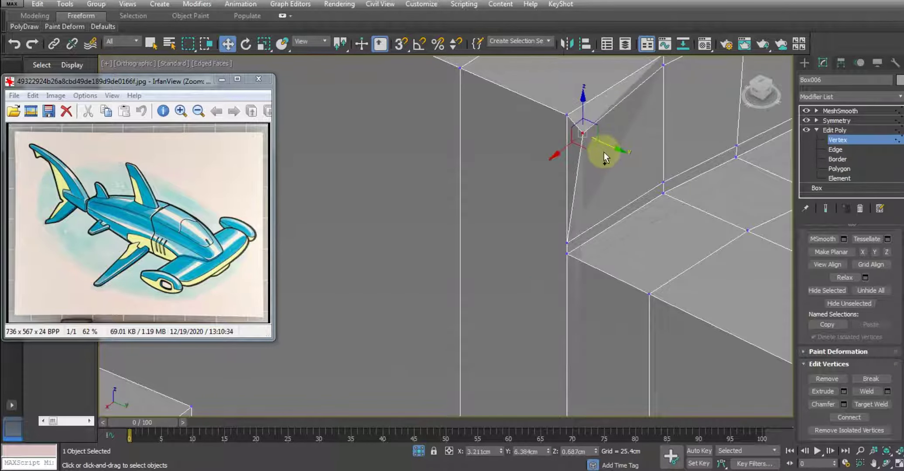
{"action": "middle_click_drag", "start_coordinate": [577, 207], "coordinate": [568, 192]}
{"action": "scroll", "coordinate": [568, 192], "scroll_direction": "down", "scroll_amount": 3}
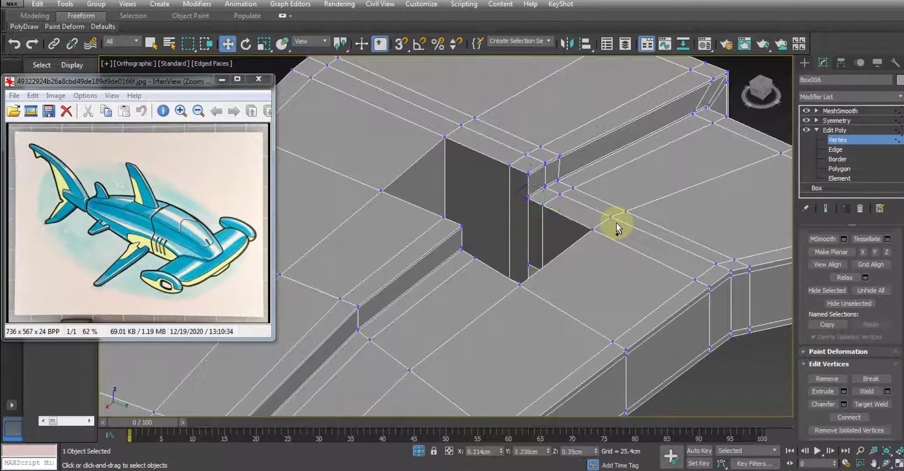
At Edge level, select the notch's lower, upper, right and left diagonal open edges.
{"action": "left_click", "coordinate": [836, 149]}
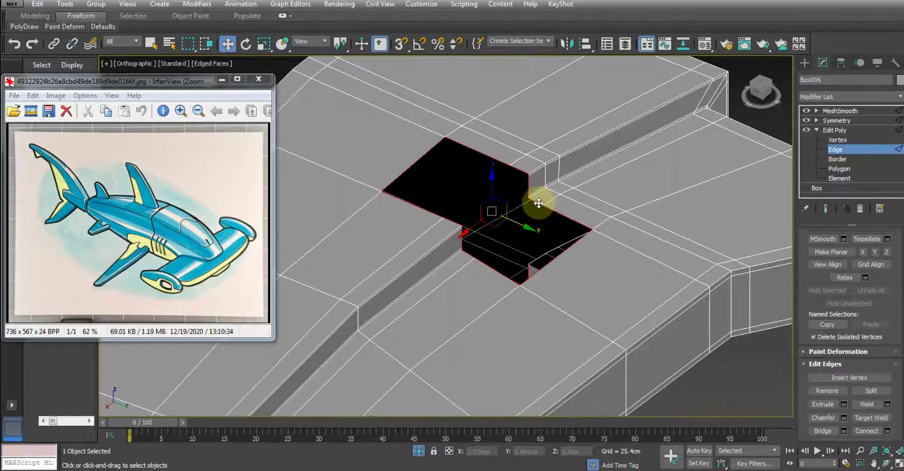
{"action": "scroll", "coordinate": [537, 202], "scroll_direction": "up", "scroll_amount": 3}
{"action": "scroll", "coordinate": [548, 213], "scroll_direction": "up", "scroll_amount": 3}
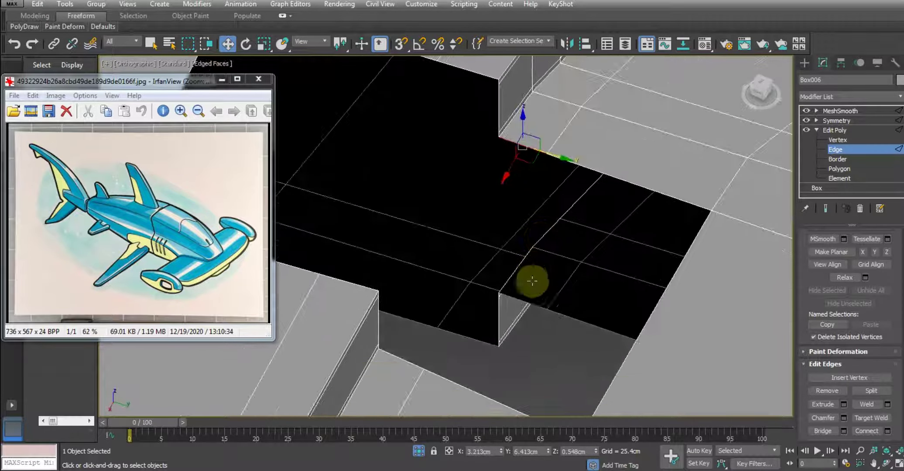
{"action": "left_click", "coordinate": [531, 306]}
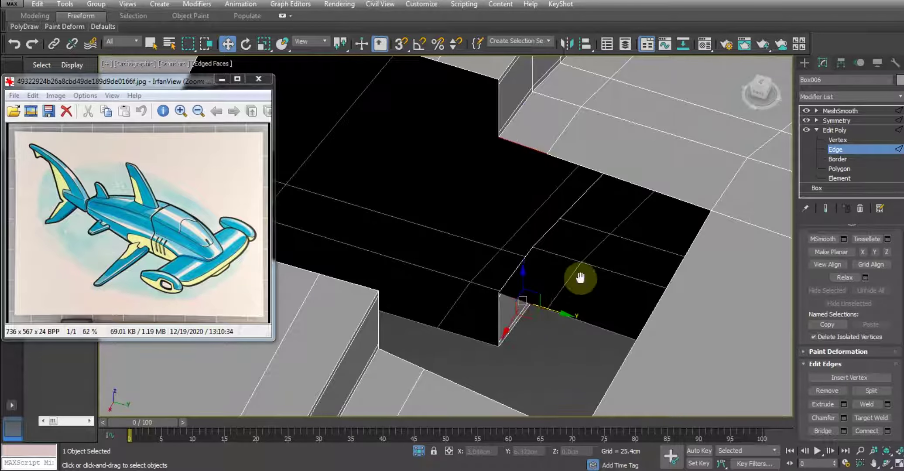
{"action": "left_click", "coordinate": [570, 158]}
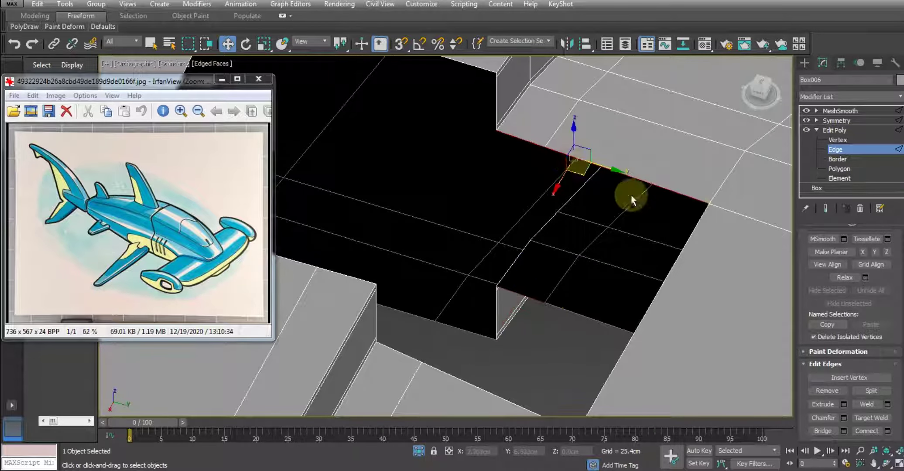
{"action": "left_click", "coordinate": [697, 218], "text": "ctrl"}
{"action": "scroll", "coordinate": [602, 301], "scroll_direction": "down", "scroll_amount": 3}
{"action": "mouse_move", "coordinate": [603, 301]}
{"action": "middle_mouse_down", "text": "alt"}
{"action": "mouse_move", "coordinate": [514, 326]}
{"action": "mouse_move", "coordinate": [471, 237]}
{"action": "mouse_move", "coordinate": [453, 257]}
{"action": "middle_mouse_up", "text": "alt"}
{"action": "left_click", "coordinate": [506, 208], "text": "ctrl"}
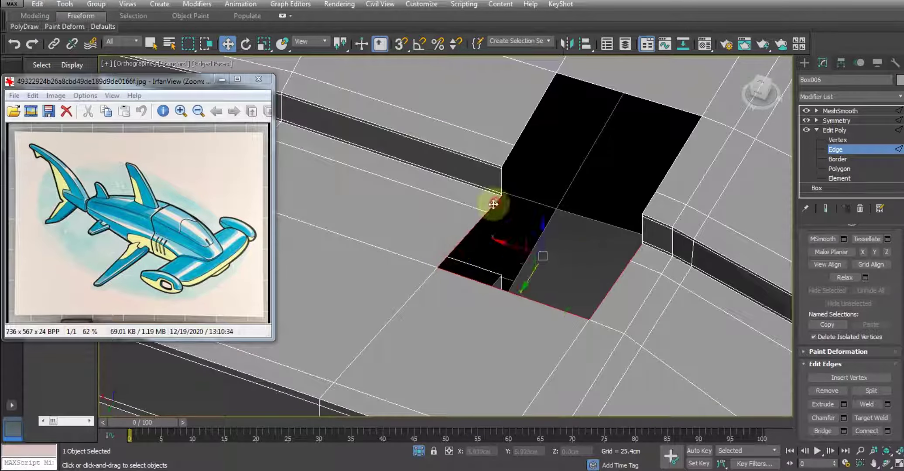
Add the top face's right and top-left edges and the opening's top edge loop.
{"action": "mouse_move", "coordinate": [561, 268]}
{"action": "middle_mouse_down", "text": "alt"}
{"action": "mouse_move", "coordinate": [603, 164]}
{"action": "mouse_move", "coordinate": [665, 144]}
{"action": "mouse_move", "coordinate": [637, 338]}
{"action": "middle_mouse_up", "text": "alt"}
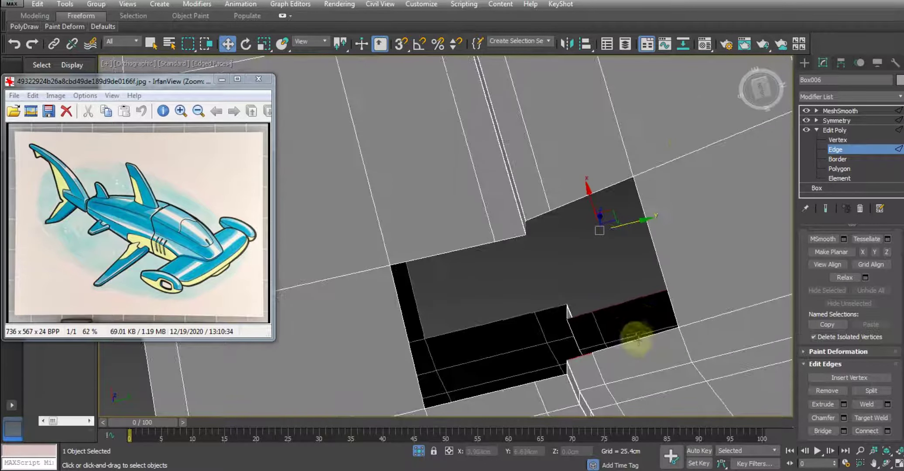
{"action": "left_click", "coordinate": [665, 281], "text": "ctrl"}
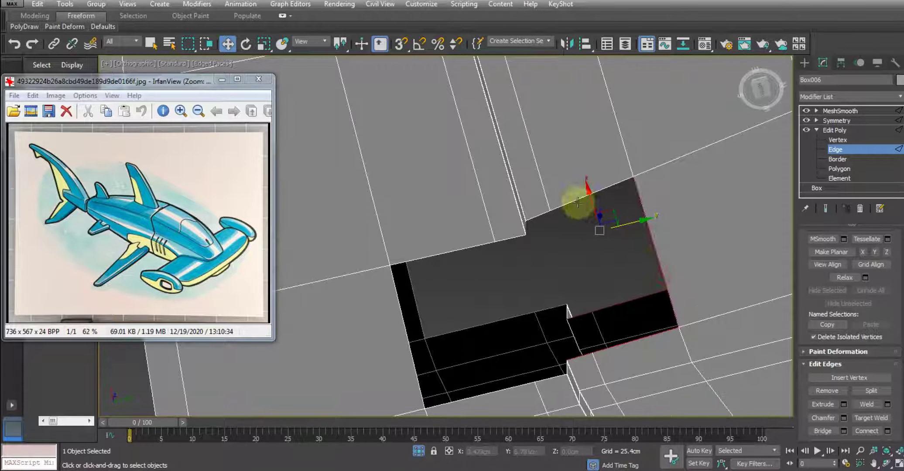
{"action": "left_click", "coordinate": [536, 217], "text": "ctrl"}
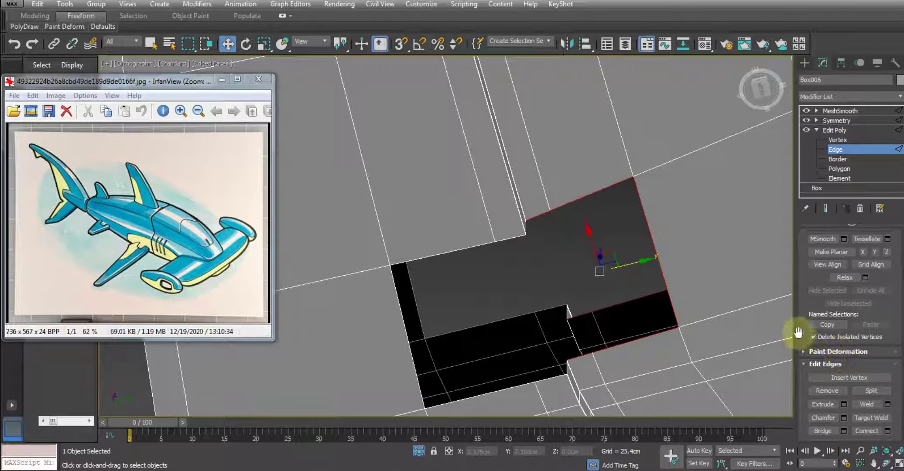
{"action": "scroll", "coordinate": [800, 327], "scroll_direction": "down", "scroll_amount": 1}
{"action": "scroll", "coordinate": [579, 255], "scroll_direction": "down", "scroll_amount": 2}
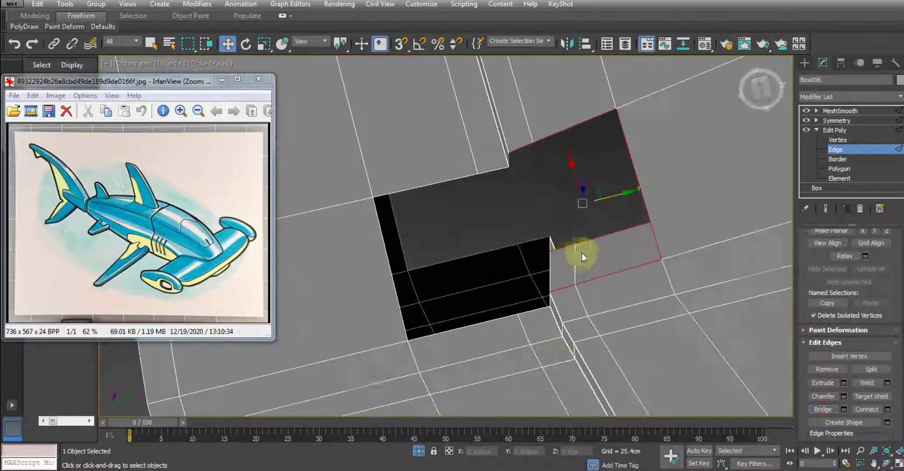
{"action": "scroll", "coordinate": [571, 264], "scroll_direction": "down", "scroll_amount": 3}
{"action": "mouse_move", "coordinate": [572, 264]}
{"action": "middle_mouse_down", "text": "alt"}
{"action": "mouse_move", "coordinate": [586, 258]}
{"action": "mouse_move", "coordinate": [516, 347]}
{"action": "mouse_move", "coordinate": [501, 401]}
{"action": "middle_mouse_up", "text": "alt"}
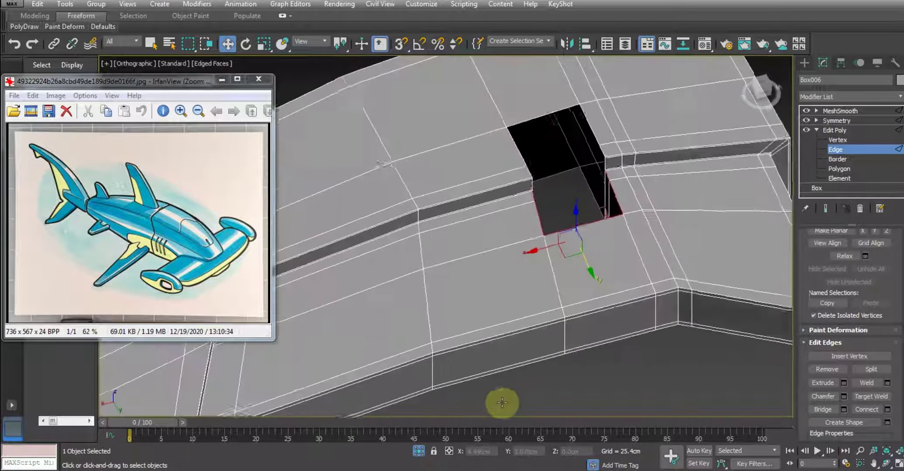
{"action": "scroll", "coordinate": [569, 172], "scroll_direction": "up", "scroll_amount": 3}
{"action": "double_click", "coordinate": [528, 98]}
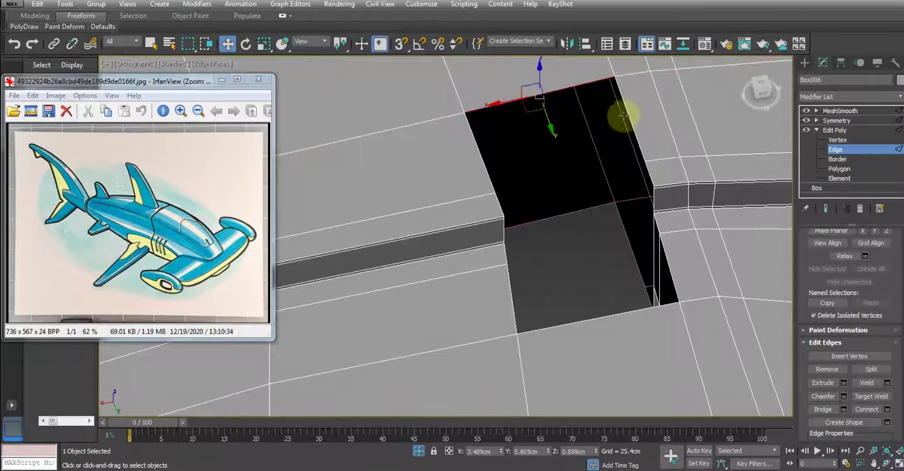
Bridge the selected open edges to close the notch's side with a face.
{"action": "mouse_move", "coordinate": [653, 173]}
{"action": "middle_mouse_down", "text": "alt"}
{"action": "mouse_move", "coordinate": [707, 207]}
{"action": "mouse_move", "coordinate": [683, 163]}
{"action": "middle_mouse_up", "text": "alt"}
{"action": "mouse_move", "coordinate": [672, 192]}
{"action": "middle_mouse_down", "text": "alt"}
{"action": "mouse_move", "coordinate": [559, 202]}
{"action": "mouse_move", "coordinate": [498, 110]}
{"action": "mouse_move", "coordinate": [575, 212]}
{"action": "middle_mouse_up", "text": "alt"}
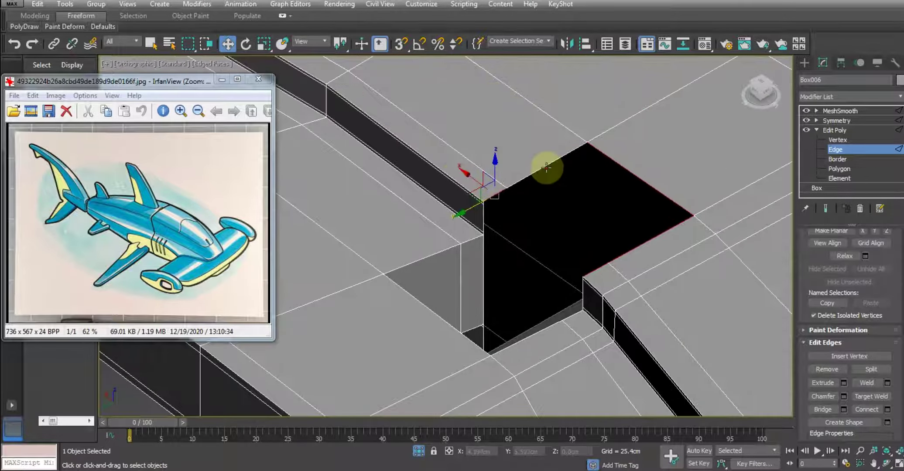
{"action": "middle_click_drag", "start_coordinate": [537, 262], "coordinate": [590, 167], "text": "alt"}
{"action": "mouse_move", "coordinate": [560, 315]}
{"action": "middle_mouse_down", "text": "alt"}
{"action": "mouse_move", "coordinate": [519, 349]}
{"action": "mouse_move", "coordinate": [502, 379]}
{"action": "mouse_move", "coordinate": [597, 347]}
{"action": "mouse_move", "coordinate": [535, 303]}
{"action": "middle_mouse_up", "text": "alt"}
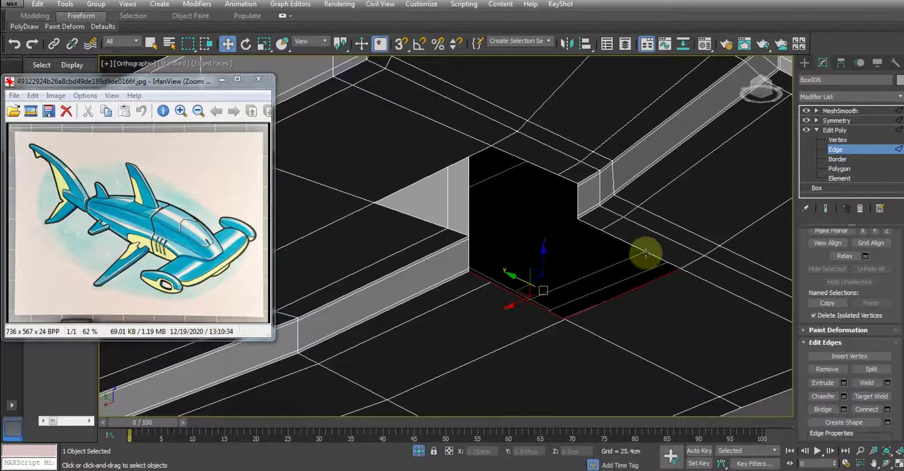
{"action": "mouse_move", "coordinate": [649, 256]}
{"action": "middle_mouse_down", "text": "alt"}
{"action": "mouse_move", "coordinate": [746, 255]}
{"action": "mouse_move", "coordinate": [674, 289]}
{"action": "mouse_move", "coordinate": [767, 272]}
{"action": "mouse_move", "coordinate": [751, 335]}
{"action": "mouse_move", "coordinate": [687, 270]}
{"action": "mouse_move", "coordinate": [660, 194]}
{"action": "middle_mouse_up", "text": "alt"}
{"action": "left_click", "coordinate": [823, 410]}
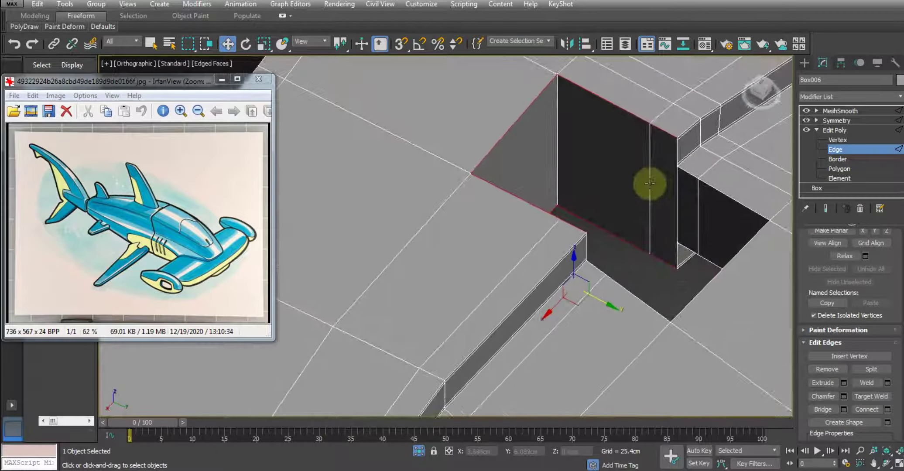
Select a vertical notch-wall edge and extend it to its ring of six edges.
{"action": "left_click", "coordinate": [650, 183]}
{"action": "scroll", "coordinate": [818, 311], "scroll_direction": "up", "scroll_amount": 3}
{"action": "scroll", "coordinate": [822, 307], "scroll_direction": "up", "scroll_amount": 3}
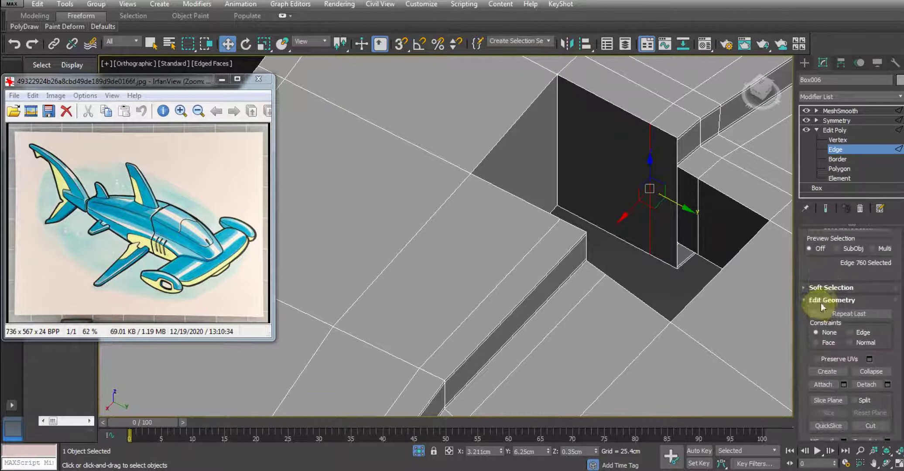
{"action": "scroll", "coordinate": [822, 308], "scroll_direction": "up", "scroll_amount": 3}
{"action": "left_click", "coordinate": [824, 283]}
Connect the ring edges with new edge loops, previewing the connection at slide 35.
{"action": "middle_click_drag", "start_coordinate": [680, 230], "coordinate": [677, 249], "text": "alt"}
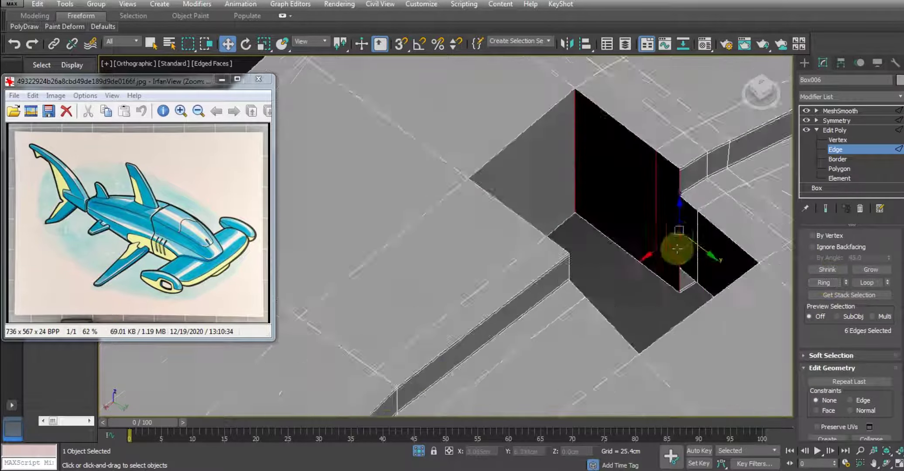
{"action": "scroll", "coordinate": [677, 249], "scroll_direction": "up", "scroll_amount": 3}
{"action": "right_click", "coordinate": [666, 228]}
{"action": "left_click", "coordinate": [558, 266]}
{"action": "middle_click_drag", "start_coordinate": [565, 268], "coordinate": [667, 250], "text": "alt"}
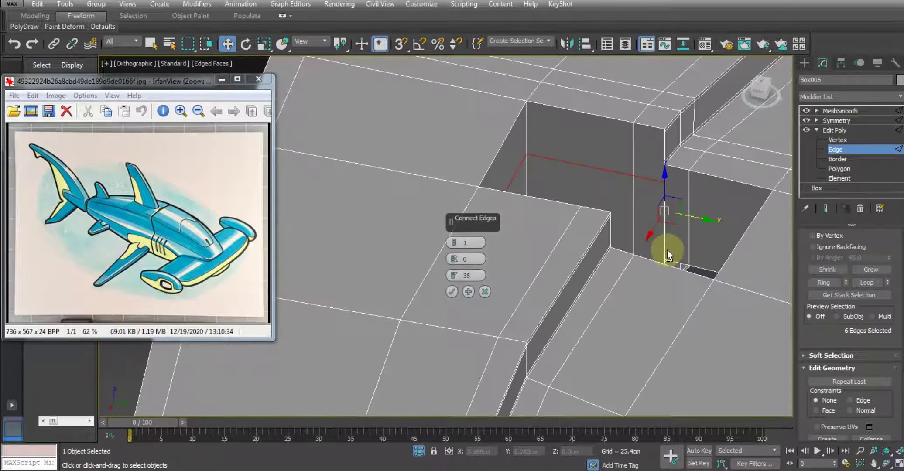
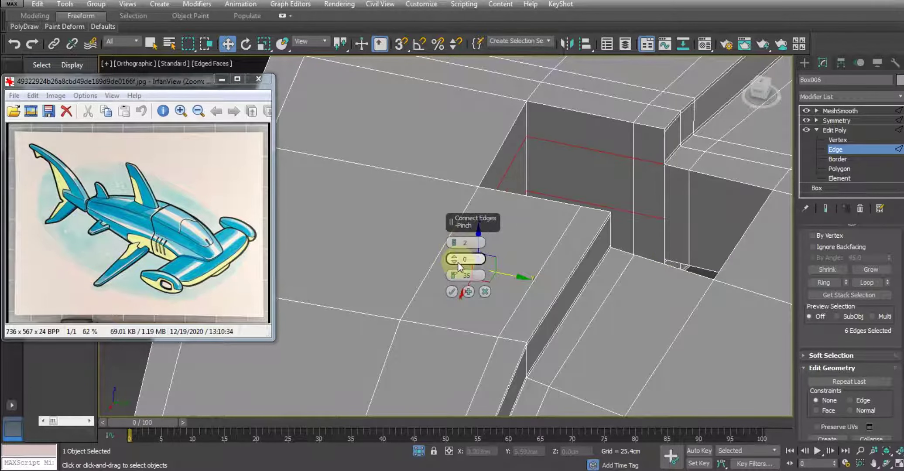
Reset slide and set the spacing of the two new corner connecting edges, then apply them.
{"action": "right_click", "coordinate": [455, 275]}
{"action": "left_click_drag", "start_coordinate": [454, 259], "coordinate": [463, 171]}
{"action": "left_click_drag", "start_coordinate": [454, 259], "coordinate": [456, 270]}
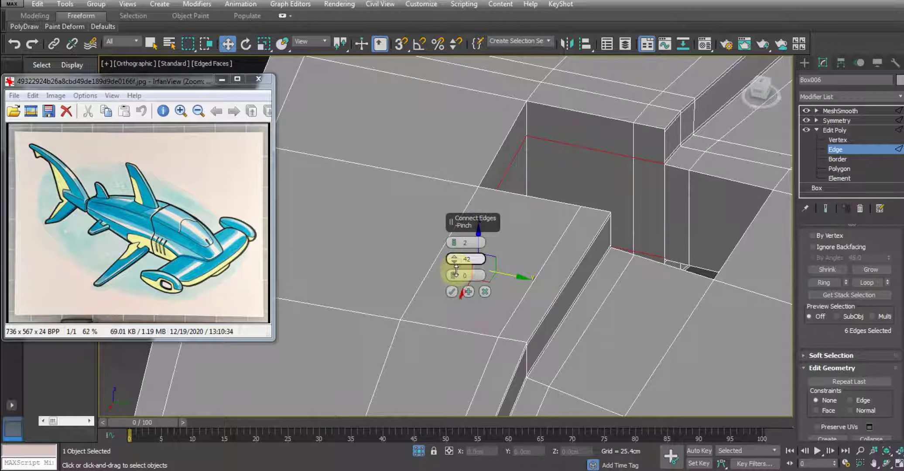
{"action": "left_click", "coordinate": [453, 293]}
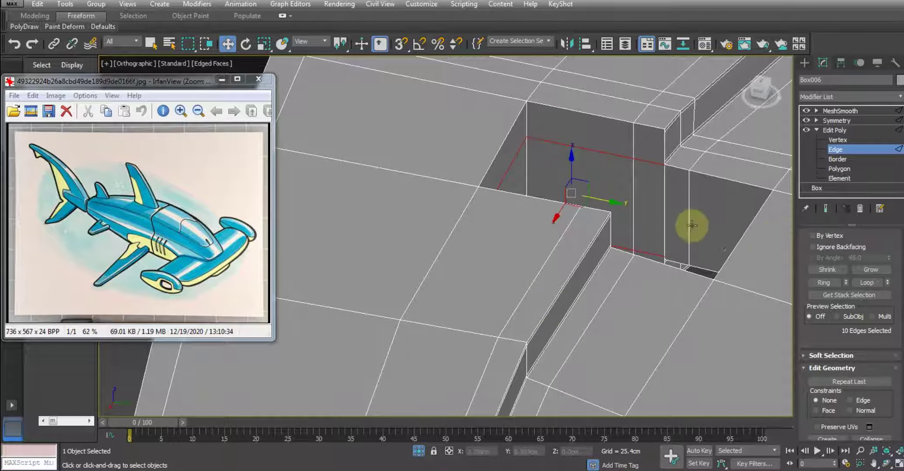
{"action": "scroll", "coordinate": [632, 227], "scroll_direction": "up", "scroll_amount": 3}
{"action": "scroll", "coordinate": [581, 221], "scroll_direction": "up", "scroll_amount": 4}
In Vertex mode, weld the two overlapping vertices at the stepped corner into one.
{"action": "key", "text": "1"}
{"action": "scroll", "coordinate": [520, 222], "scroll_direction": "up", "scroll_amount": 1}
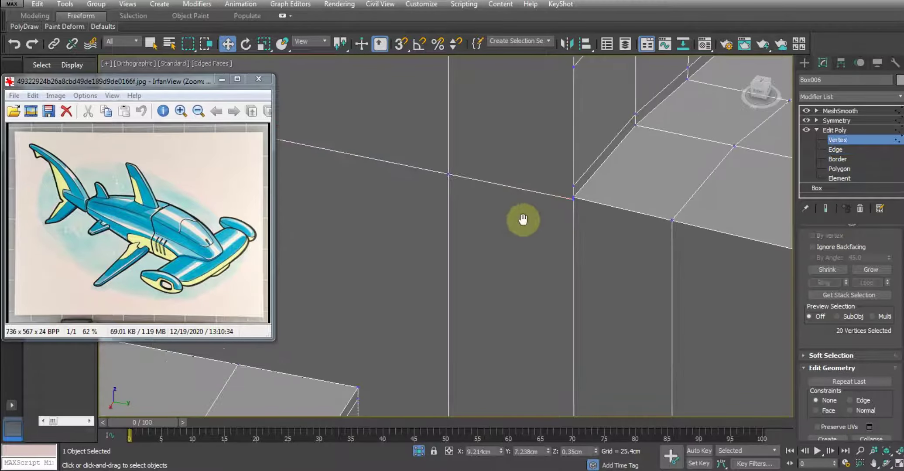
{"action": "scroll", "coordinate": [545, 214], "scroll_direction": "up", "scroll_amount": 1}
{"action": "scroll", "coordinate": [572, 208], "scroll_direction": "up", "scroll_amount": 2}
{"action": "left_click_drag", "start_coordinate": [600, 222], "coordinate": [568, 200]}
{"action": "right_click", "coordinate": [568, 200]}
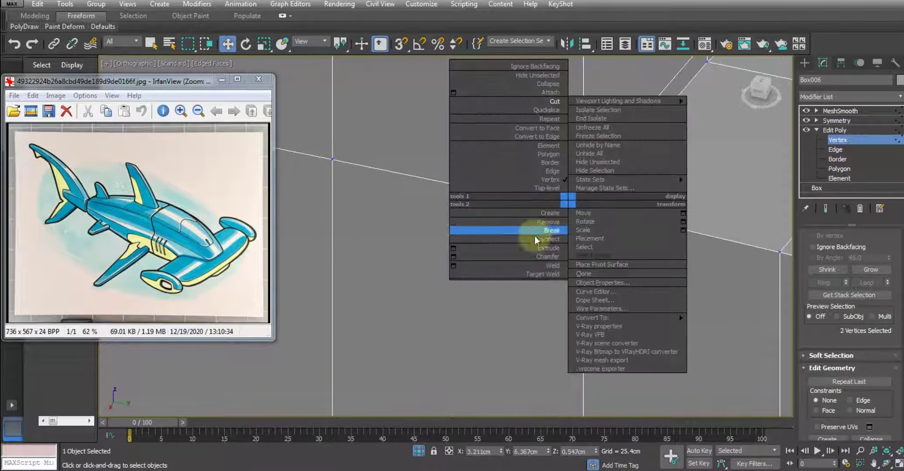
{"action": "left_click", "coordinate": [528, 264]}
{"action": "scroll", "coordinate": [571, 258], "scroll_direction": "up", "scroll_amount": 3}
{"action": "scroll", "coordinate": [524, 279], "scroll_direction": "up", "scroll_amount": 2}
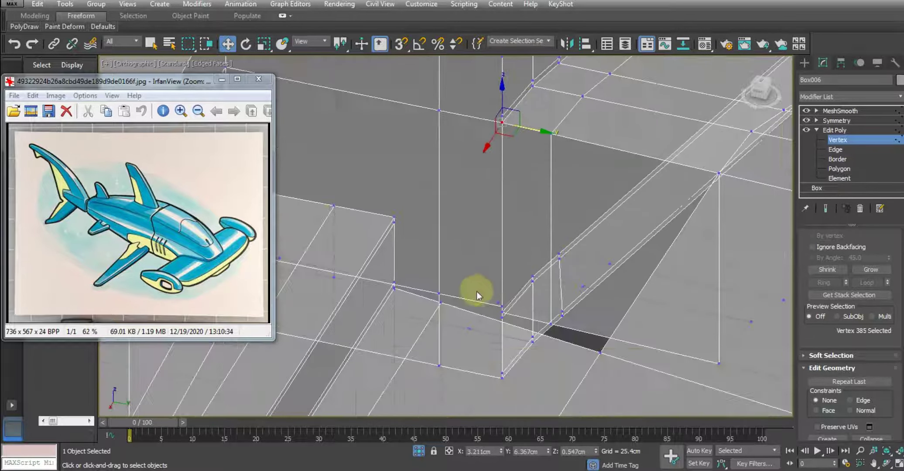
{"action": "scroll", "coordinate": [476, 291], "scroll_direction": "up", "scroll_amount": 1}
{"action": "scroll", "coordinate": [502, 273], "scroll_direction": "up", "scroll_amount": 3}
Weld the neighbouring corner vertex and orbit to an angled view of the hull.
{"action": "left_click", "coordinate": [526, 260]}
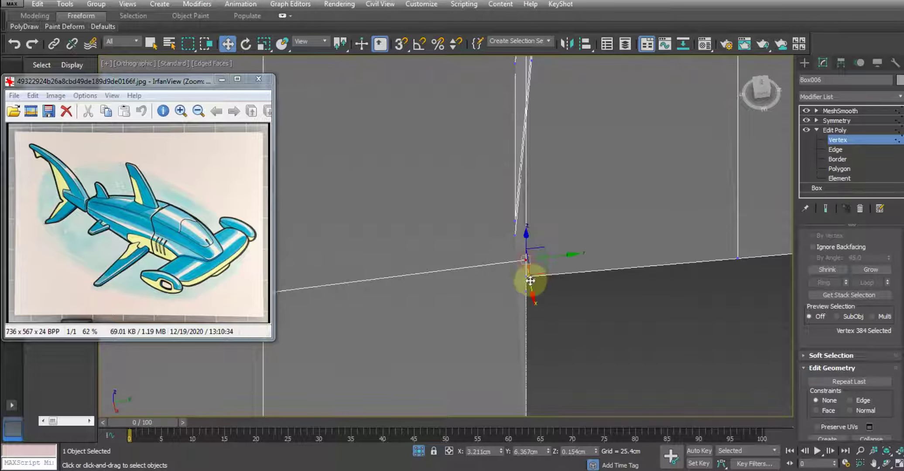
{"action": "right_click", "coordinate": [574, 270]}
{"action": "left_click", "coordinate": [551, 315]}
{"action": "scroll", "coordinate": [546, 256], "scroll_direction": "down", "scroll_amount": 1}
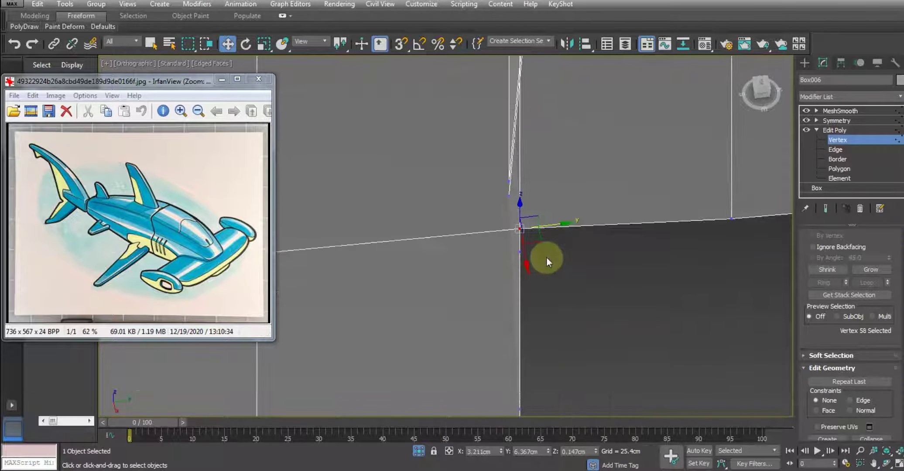
{"action": "scroll", "coordinate": [541, 266], "scroll_direction": "down", "scroll_amount": 2}
{"action": "mouse_move", "coordinate": [531, 268]}
{"action": "middle_mouse_down", "text": "alt"}
{"action": "mouse_move", "coordinate": [478, 257]}
{"action": "mouse_move", "coordinate": [571, 314]}
{"action": "mouse_move", "coordinate": [541, 285]}
{"action": "middle_mouse_up", "text": "alt"}
{"action": "scroll", "coordinate": [564, 228], "scroll_direction": "up", "scroll_amount": 3}
{"action": "scroll", "coordinate": [566, 229], "scroll_direction": "up", "scroll_amount": 2}
Ring-select the vertical edges on the dark side face and connect them with two widely pinched edges.
{"action": "key", "text": "2"}
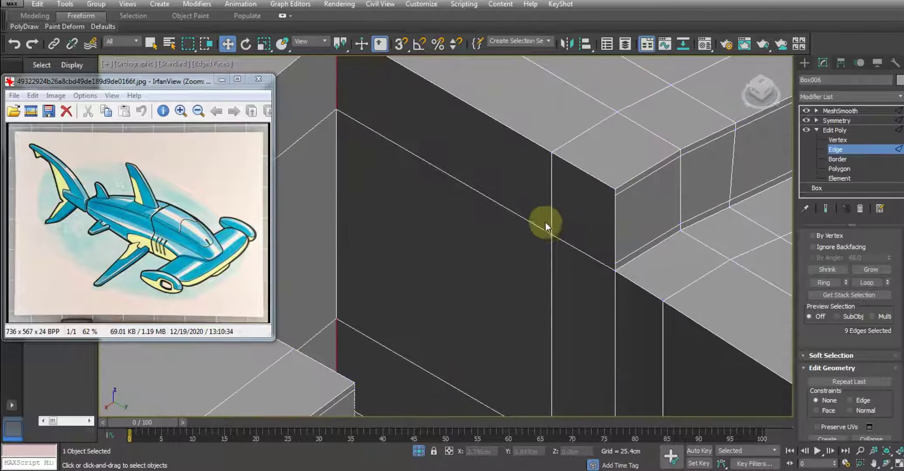
{"action": "left_click", "coordinate": [549, 203]}
{"action": "left_click", "coordinate": [825, 284]}
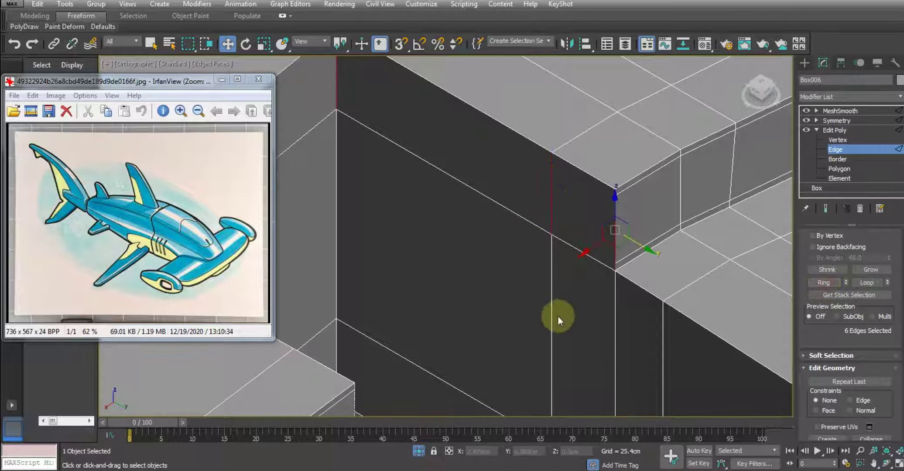
{"action": "middle_click_drag", "start_coordinate": [557, 316], "coordinate": [557, 353]}
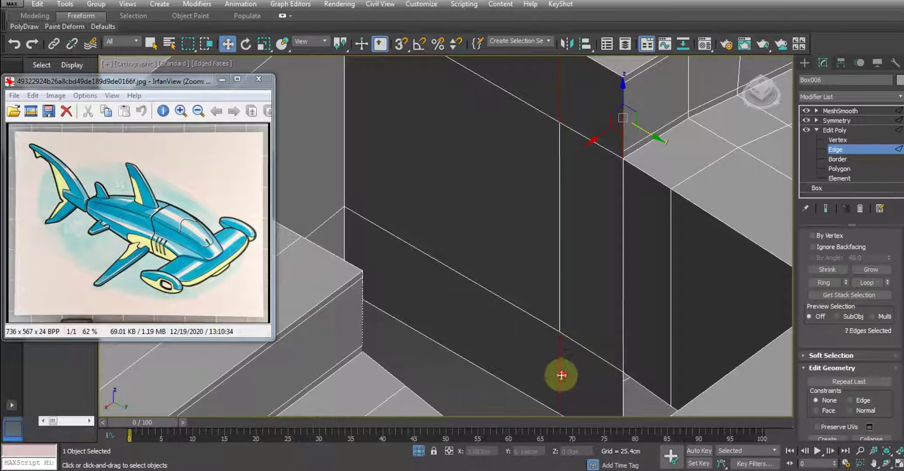
{"action": "left_click", "coordinate": [829, 283]}
{"action": "right_click", "coordinate": [579, 255]}
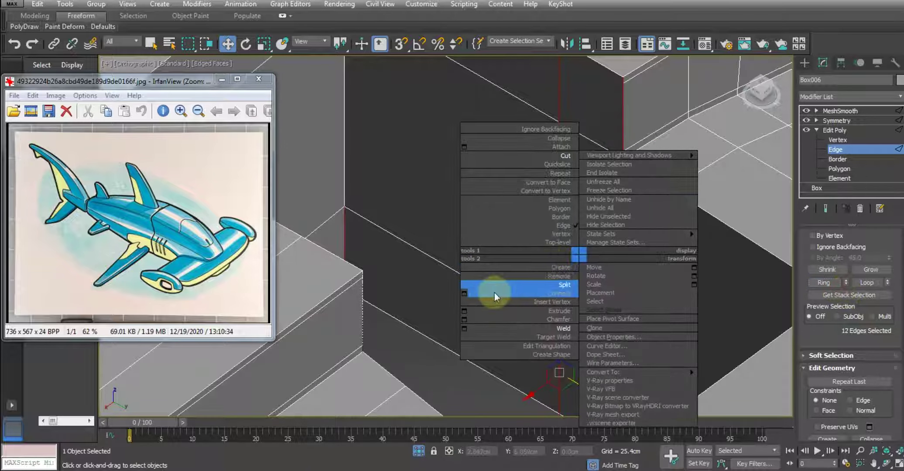
{"action": "left_click", "coordinate": [463, 294]}
{"action": "left_click_drag", "start_coordinate": [454, 261], "coordinate": [460, 187]}
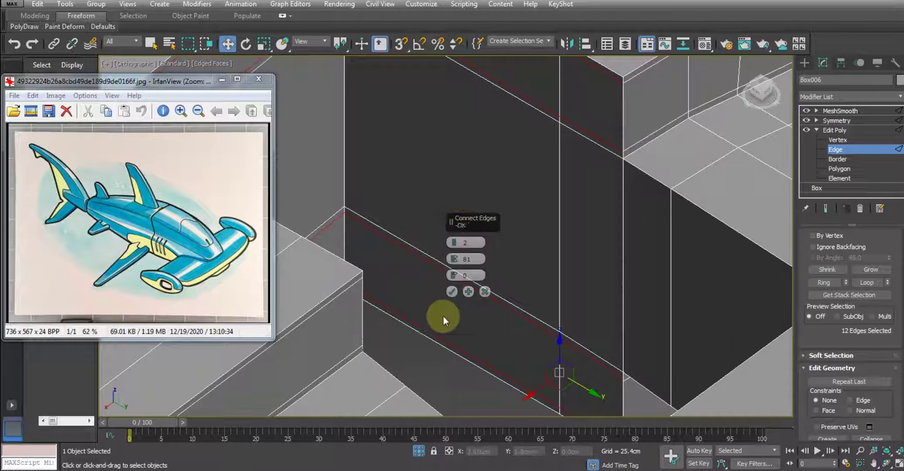
{"action": "left_click", "coordinate": [451, 292]}
{"action": "scroll", "coordinate": [597, 288], "scroll_direction": "up", "scroll_amount": 3}
In Vertex mode, weld the first doubled corner vertex pair into one point.
{"action": "key", "text": "1"}
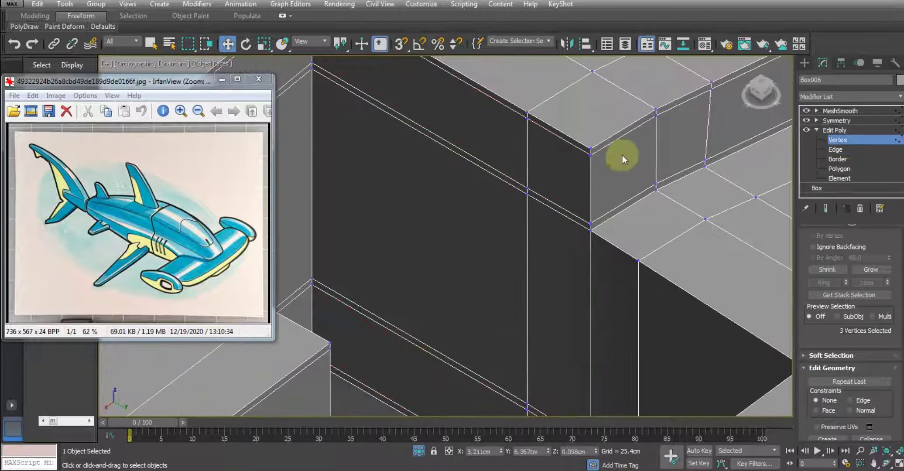
{"action": "scroll", "coordinate": [585, 197], "scroll_direction": "up", "scroll_amount": 2}
{"action": "scroll", "coordinate": [586, 198], "scroll_direction": "up", "scroll_amount": 2}
{"action": "left_click", "coordinate": [537, 182]}
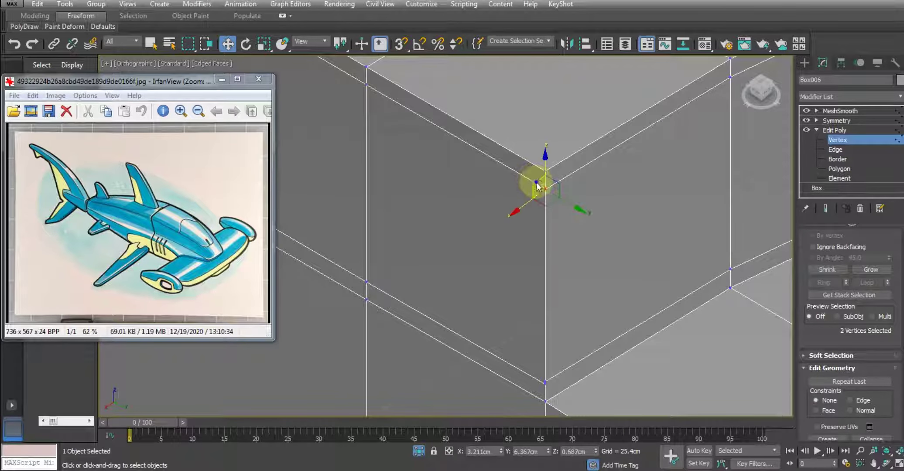
{"action": "right_click", "coordinate": [534, 179]}
{"action": "left_click", "coordinate": [516, 244]}
{"action": "middle_click_drag", "start_coordinate": [516, 243], "coordinate": [551, 166]}
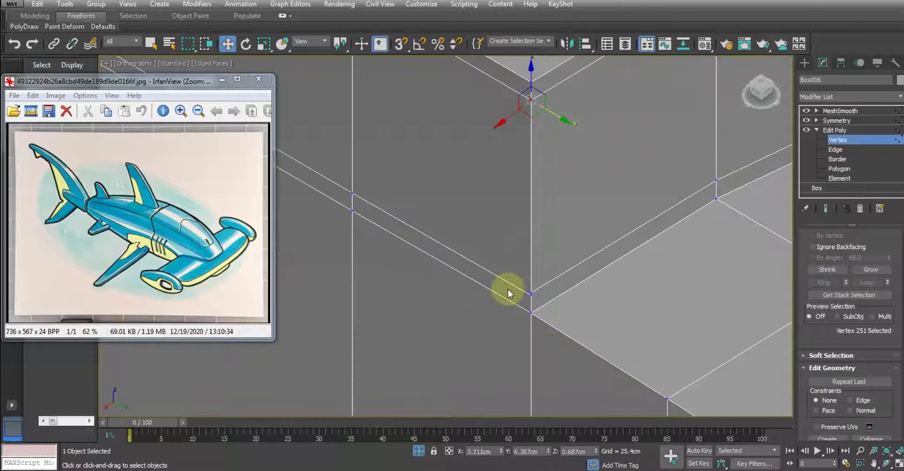
Weld the next pair of corner vertices into a single vertex.
{"action": "left_click", "coordinate": [534, 297]}
{"action": "right_click", "coordinate": [541, 293]}
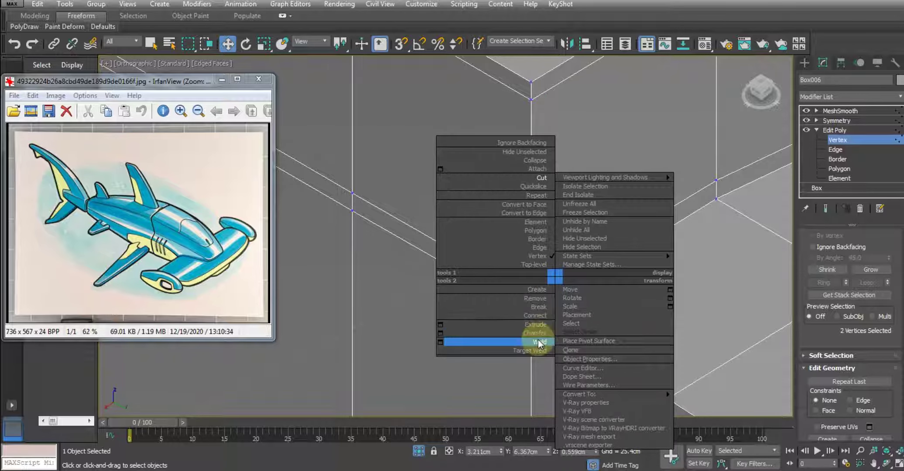
{"action": "left_click", "coordinate": [538, 343]}
{"action": "mouse_move", "coordinate": [538, 343]}
{"action": "middle_mouse_down"}
{"action": "mouse_move", "coordinate": [553, 140]}
{"action": "mouse_move", "coordinate": [531, 283]}
{"action": "mouse_move", "coordinate": [571, 287]}
{"action": "middle_mouse_up"}
{"action": "scroll", "coordinate": [553, 141], "scroll_direction": "down", "scroll_amount": 3}
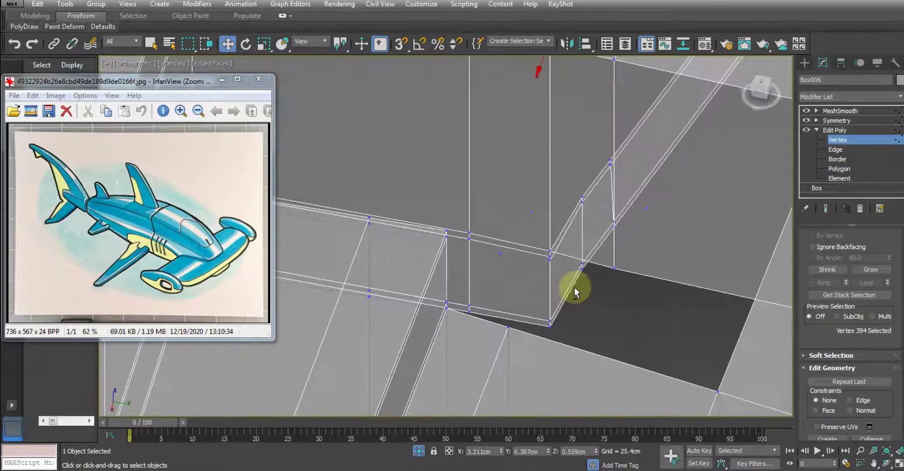
{"action": "scroll", "coordinate": [562, 266], "scroll_direction": "up", "scroll_amount": 3}
Weld two more overlapping vertex pairs further along the corner.
{"action": "left_click_drag", "start_coordinate": [543, 235], "coordinate": [517, 255]}
{"action": "right_click", "coordinate": [514, 238]}
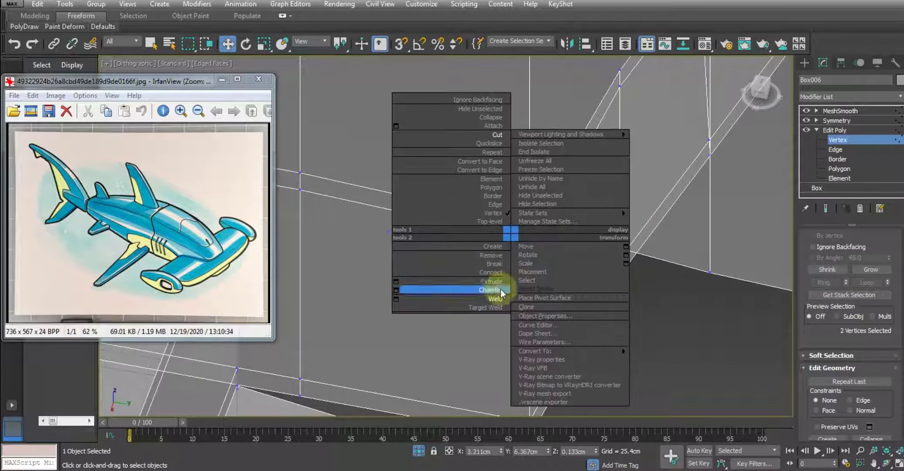
{"action": "left_click", "coordinate": [495, 289]}
{"action": "middle_click_drag", "start_coordinate": [529, 306], "coordinate": [518, 283]}
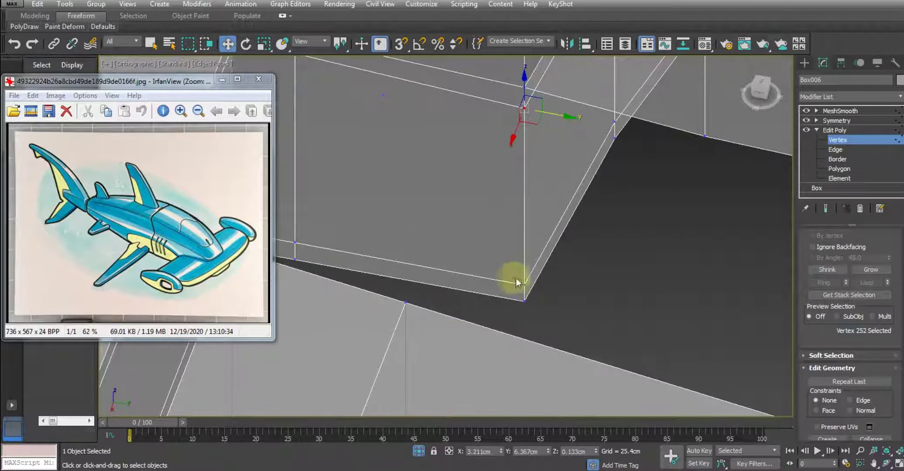
{"action": "right_click", "coordinate": [582, 269]}
{"action": "left_click", "coordinate": [561, 326]}
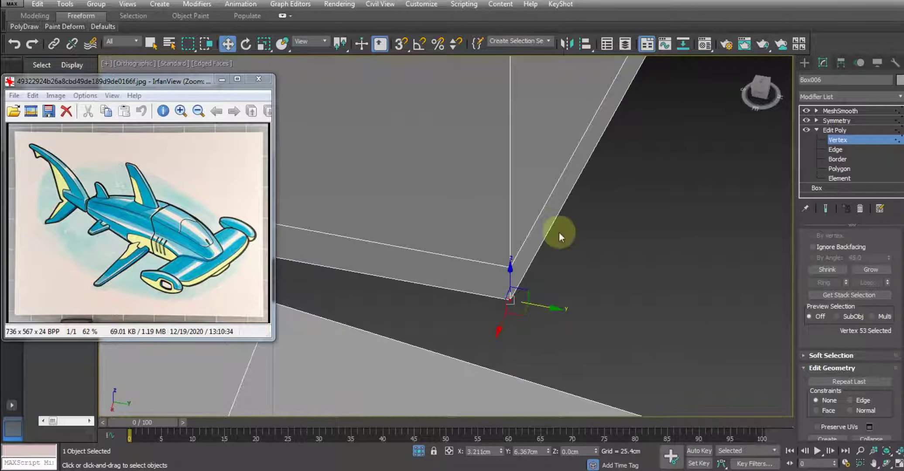
Orbit around the hull and weld another overlapping corner vertex pair.
{"action": "scroll", "coordinate": [568, 261], "scroll_direction": "down", "scroll_amount": 2}
{"action": "left_click", "coordinate": [571, 274]}
{"action": "middle_click_drag", "start_coordinate": [571, 273], "coordinate": [343, 191], "text": "alt"}
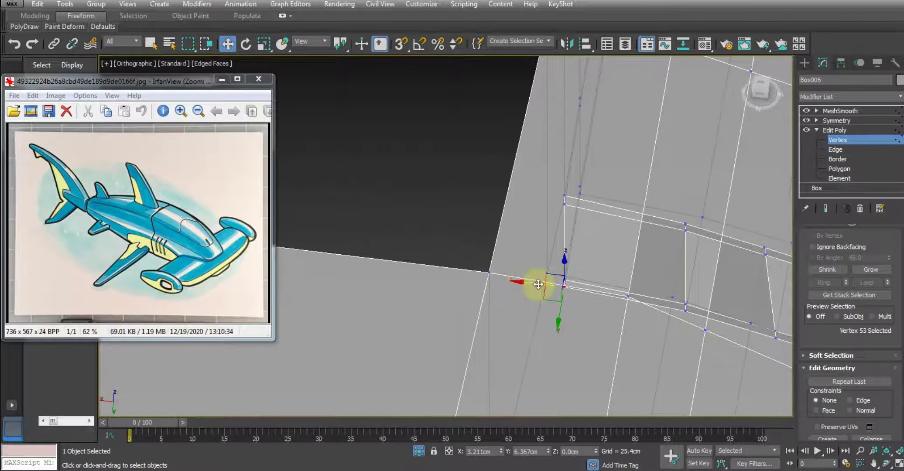
{"action": "mouse_move", "coordinate": [534, 283]}
{"action": "middle_mouse_down", "text": "alt"}
{"action": "mouse_move", "coordinate": [528, 271]}
{"action": "mouse_move", "coordinate": [454, 283]}
{"action": "middle_mouse_up", "text": "alt"}
{"action": "scroll", "coordinate": [485, 257], "scroll_direction": "up", "scroll_amount": 3}
{"action": "scroll", "coordinate": [475, 258], "scroll_direction": "up", "scroll_amount": 4}
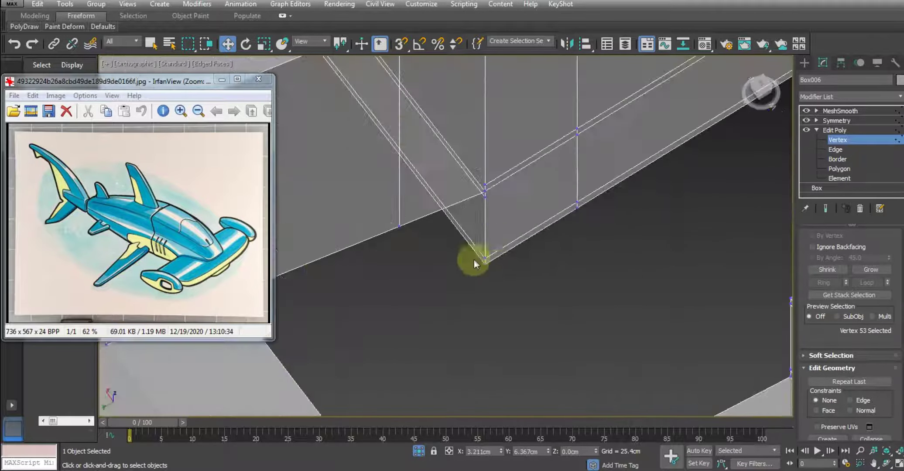
{"action": "scroll", "coordinate": [501, 256], "scroll_direction": "up", "scroll_amount": 2}
{"action": "right_click", "coordinate": [576, 247]}
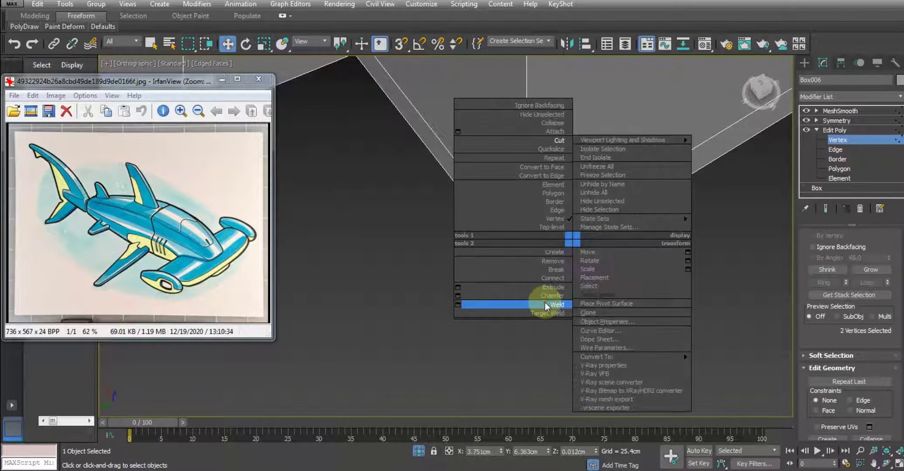
{"action": "left_click", "coordinate": [545, 302]}
{"action": "scroll", "coordinate": [541, 277], "scroll_direction": "up", "scroll_amount": 3}
{"action": "scroll", "coordinate": [527, 294], "scroll_direction": "up", "scroll_amount": 2}
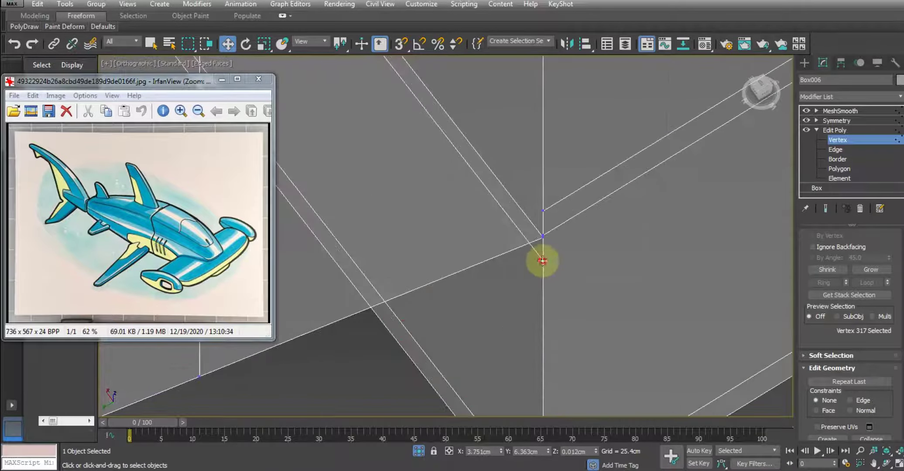
Weld the two stacked vertices at the opening's corner into one.
{"action": "left_click", "coordinate": [542, 261]}
{"action": "mouse_move", "coordinate": [542, 261]}
{"action": "middle_mouse_down", "text": "alt"}
{"action": "mouse_move", "coordinate": [553, 271]}
{"action": "mouse_move", "coordinate": [563, 245]}
{"action": "mouse_move", "coordinate": [573, 250]}
{"action": "mouse_move", "coordinate": [567, 281]}
{"action": "mouse_move", "coordinate": [561, 243]}
{"action": "mouse_move", "coordinate": [576, 275]}
{"action": "mouse_move", "coordinate": [566, 286]}
{"action": "mouse_move", "coordinate": [543, 285]}
{"action": "mouse_move", "coordinate": [563, 282]}
{"action": "mouse_move", "coordinate": [567, 265]}
{"action": "middle_mouse_up", "text": "alt"}
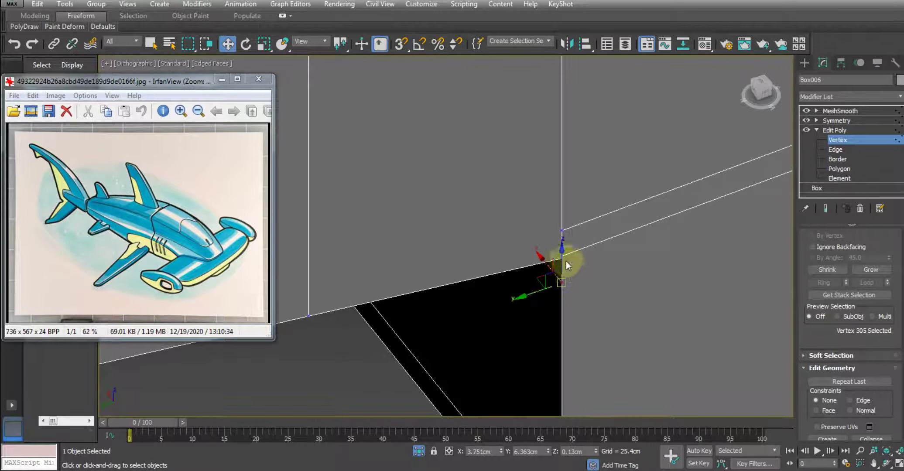
{"action": "right_click", "coordinate": [597, 258]}
{"action": "left_click", "coordinate": [563, 317]}
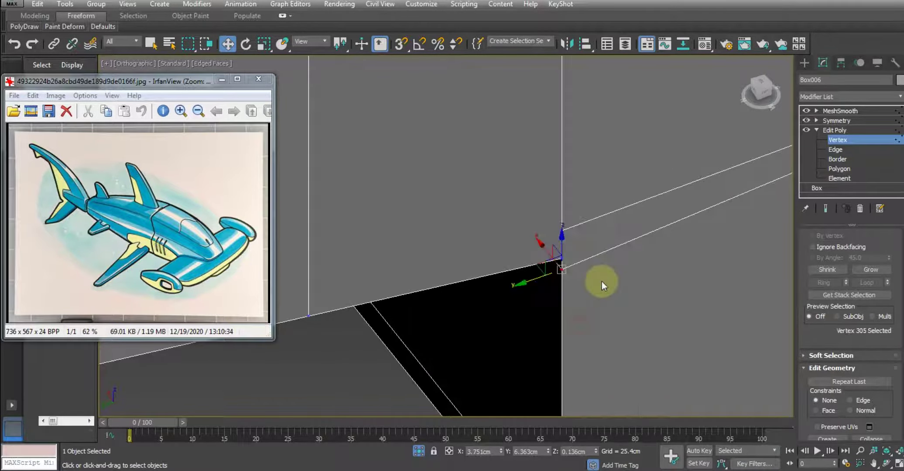
{"action": "left_click_drag", "start_coordinate": [558, 260], "coordinate": [561, 230]}
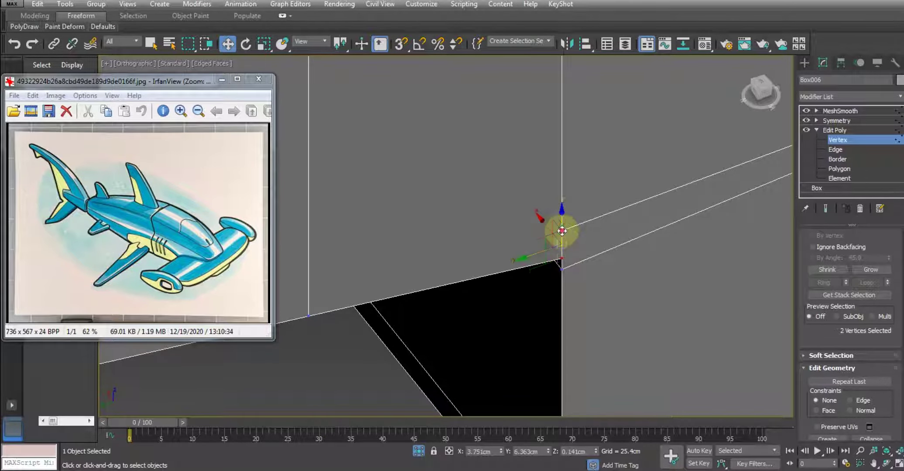
{"action": "right_click", "coordinate": [583, 257]}
{"action": "left_click", "coordinate": [575, 297]}
Weld two more overlapping vertex pairs around the dark opening.
{"action": "scroll", "coordinate": [515, 290], "scroll_direction": "down", "scroll_amount": 3}
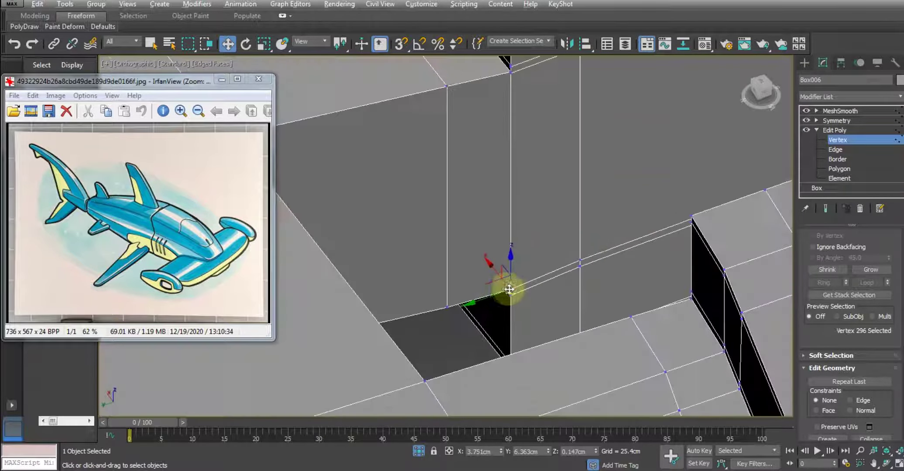
{"action": "scroll", "coordinate": [510, 289], "scroll_direction": "up", "scroll_amount": 2}
{"action": "scroll", "coordinate": [524, 294], "scroll_direction": "up", "scroll_amount": 2}
{"action": "scroll", "coordinate": [533, 317], "scroll_direction": "up", "scroll_amount": 2}
{"action": "scroll", "coordinate": [528, 292], "scroll_direction": "up", "scroll_amount": 2}
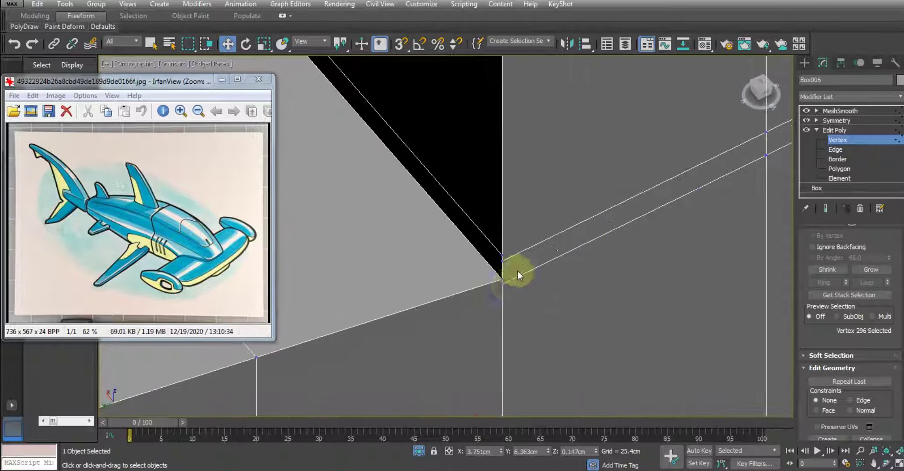
{"action": "right_click", "coordinate": [500, 279]}
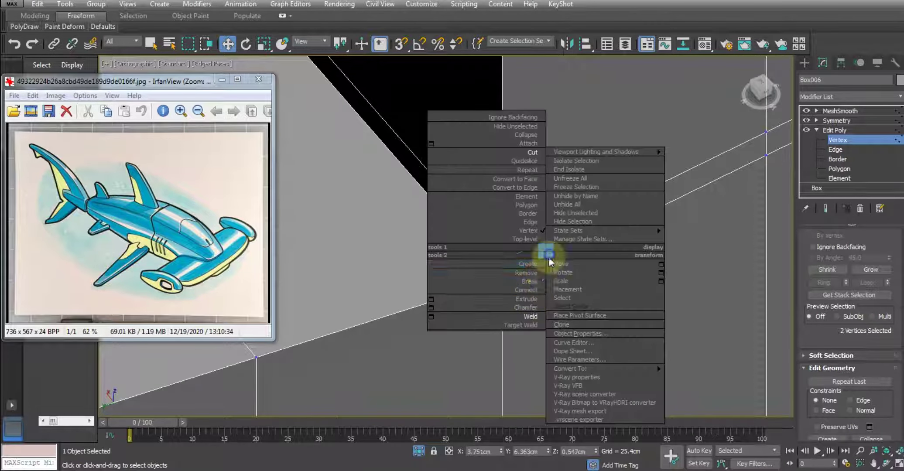
{"action": "left_click", "coordinate": [528, 307]}
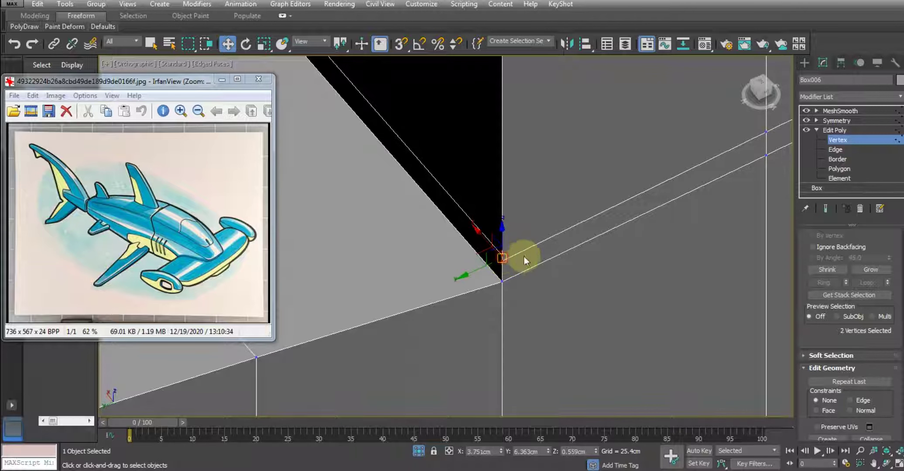
{"action": "right_click", "coordinate": [524, 257]}
{"action": "left_click", "coordinate": [518, 296]}
Weld the last overlapping corner vertex pair and orbit to a tilted view.
{"action": "scroll", "coordinate": [519, 314], "scroll_direction": "down", "scroll_amount": 2}
{"action": "scroll", "coordinate": [524, 264], "scroll_direction": "down", "scroll_amount": 2}
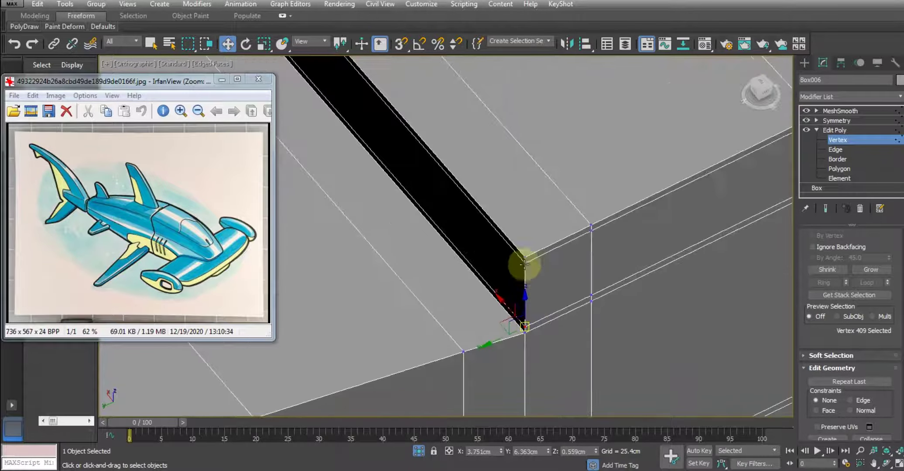
{"action": "scroll", "coordinate": [528, 275], "scroll_direction": "up", "scroll_amount": 2}
{"action": "scroll", "coordinate": [552, 299], "scroll_direction": "down", "scroll_amount": 2}
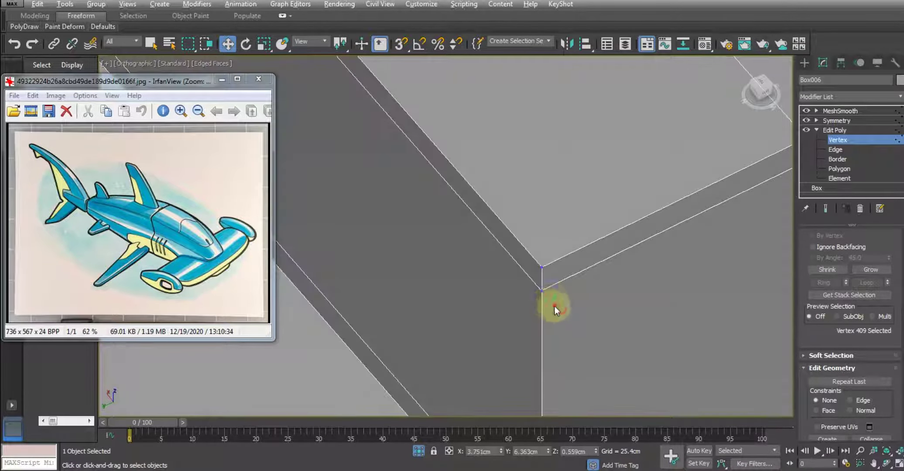
{"action": "left_click_drag", "start_coordinate": [519, 279], "coordinate": [531, 289]}
{"action": "right_click", "coordinate": [531, 289]}
{"action": "left_click", "coordinate": [515, 359]}
{"action": "middle_click_drag", "start_coordinate": [533, 234], "coordinate": [596, 287], "text": "alt"}
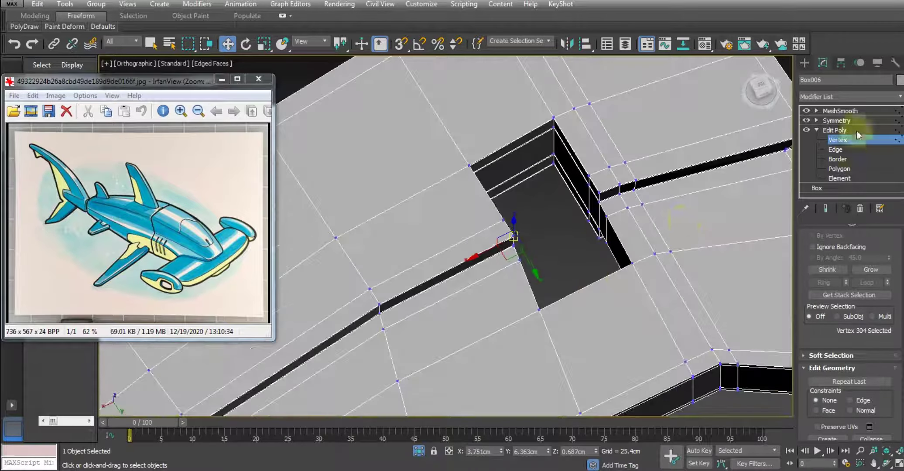
Preview the MeshSmooth result, then return to Edit Poly edge editing on the panel.
{"action": "left_click", "coordinate": [834, 131]}
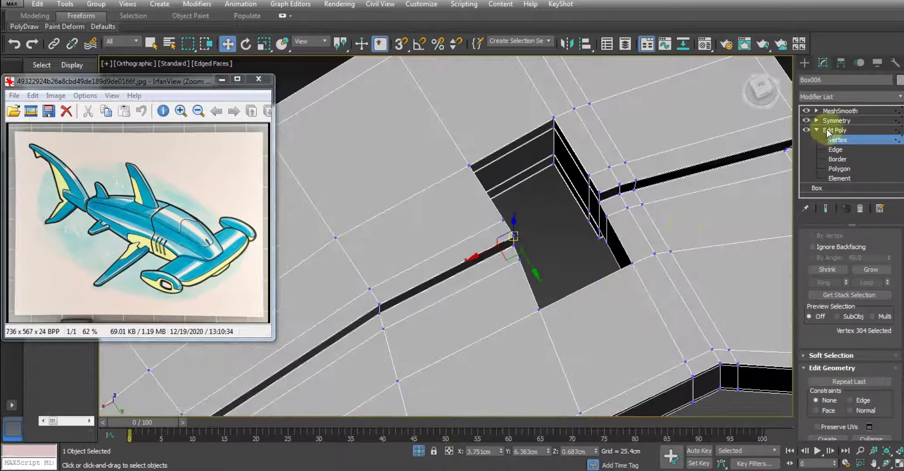
{"action": "left_click", "coordinate": [840, 111]}
{"action": "scroll", "coordinate": [564, 238], "scroll_direction": "down", "scroll_amount": 3}
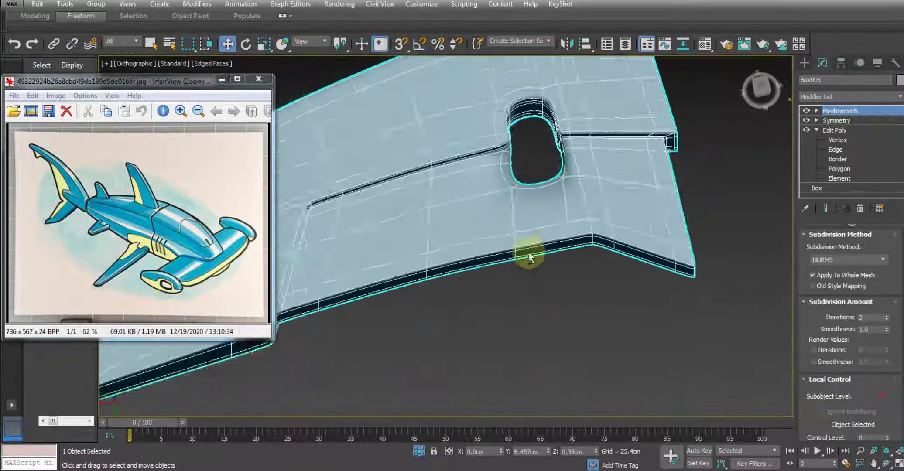
{"action": "middle_click_drag", "start_coordinate": [529, 253], "coordinate": [561, 269], "text": "alt"}
{"action": "left_click", "coordinate": [834, 150]}
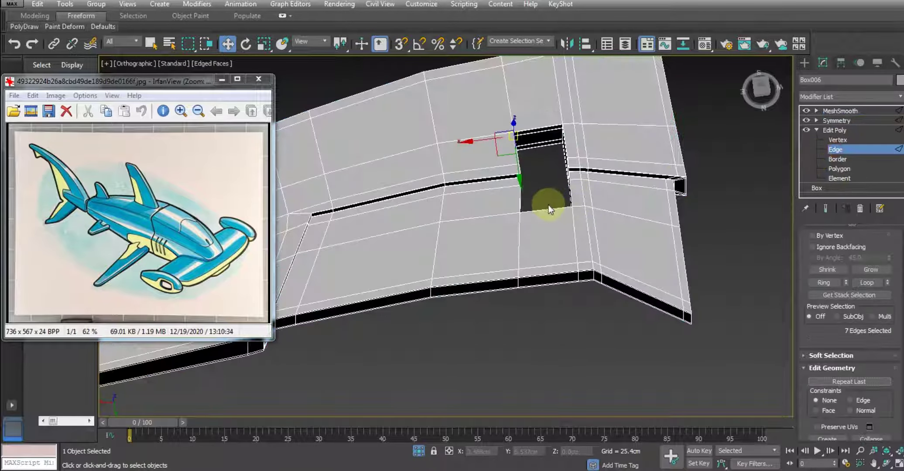
{"action": "middle_click_drag", "start_coordinate": [541, 210], "coordinate": [534, 304], "text": "alt"}
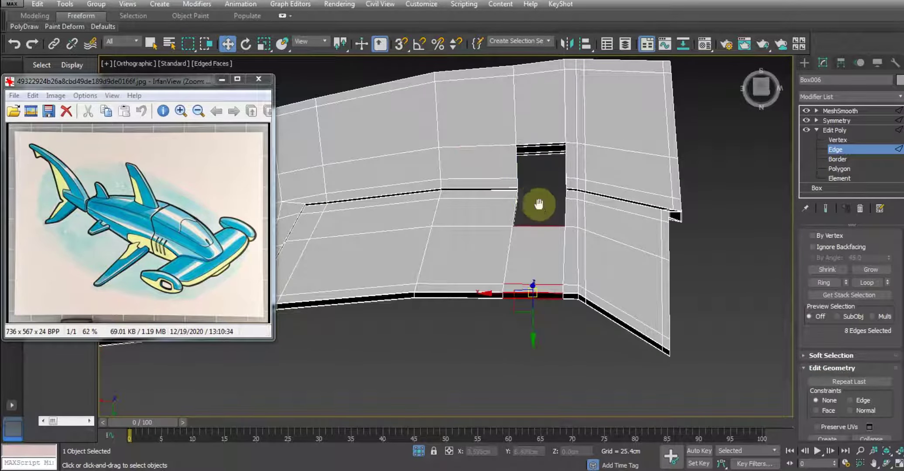
{"action": "middle_click_drag", "start_coordinate": [539, 203], "coordinate": [551, 247]}
Connect the edges through the opening's column with new edge loops.
{"action": "left_click", "coordinate": [562, 213]}
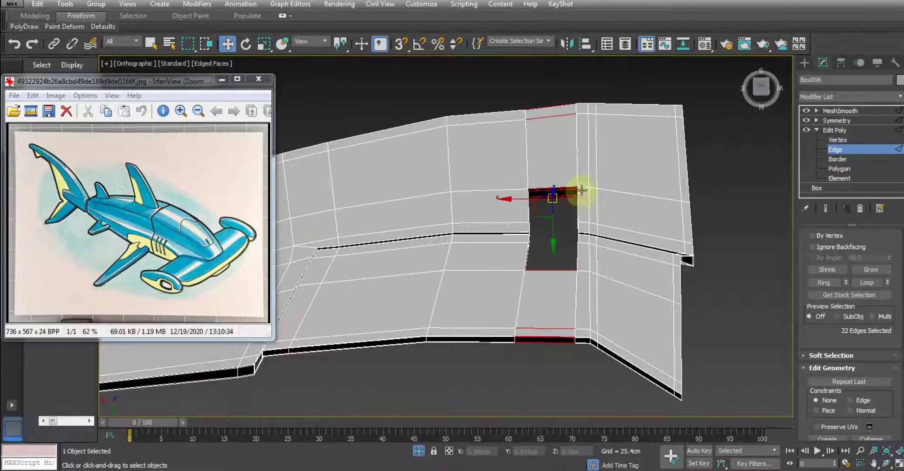
{"action": "right_click", "coordinate": [524, 197]}
{"action": "left_click", "coordinate": [479, 204]}
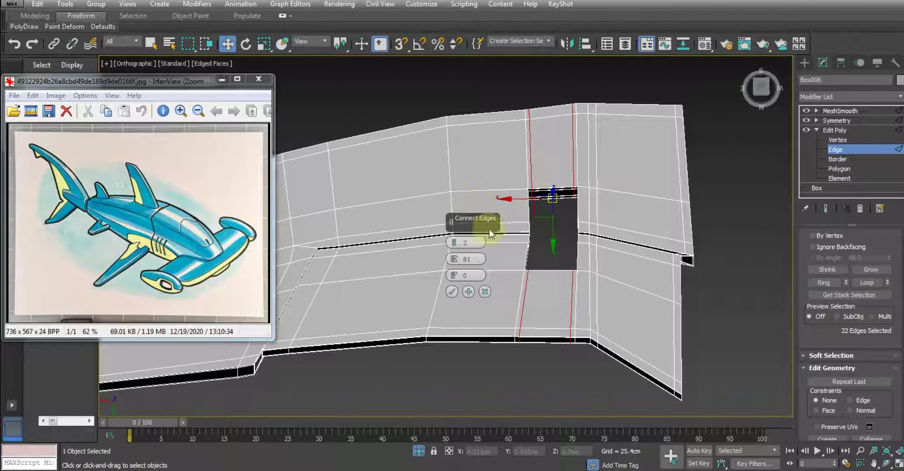
{"action": "left_click", "coordinate": [452, 292]}
{"action": "scroll", "coordinate": [514, 262], "scroll_direction": "up", "scroll_amount": 2}
{"action": "scroll", "coordinate": [534, 250], "scroll_direction": "up", "scroll_amount": 2}
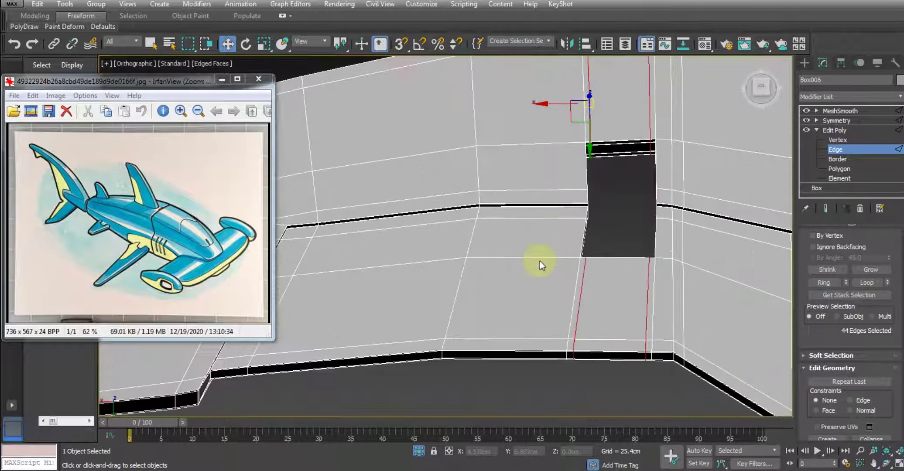
{"action": "middle_click_drag", "start_coordinate": [540, 262], "coordinate": [533, 303]}
{"action": "scroll", "coordinate": [528, 283], "scroll_direction": "down", "scroll_amount": 2}
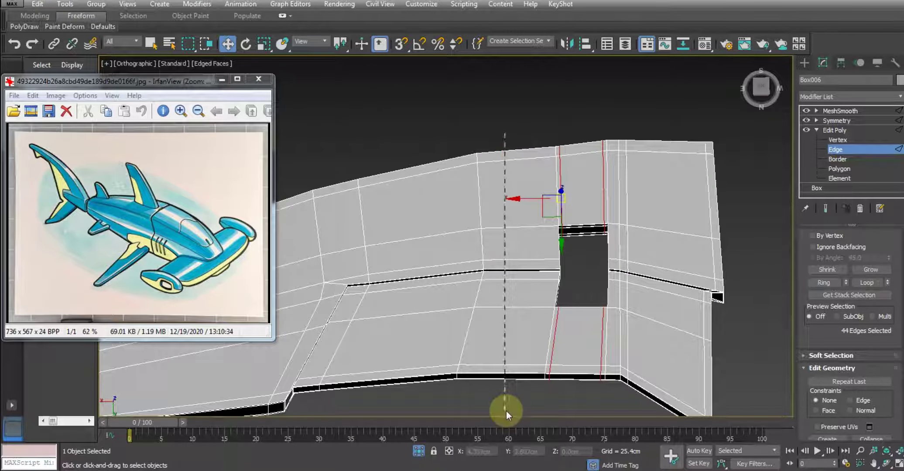
Add two edge loops across the horizontal edge ring beside the opening.
{"action": "left_click", "coordinate": [506, 376]}
{"action": "right_click", "coordinate": [643, 292]}
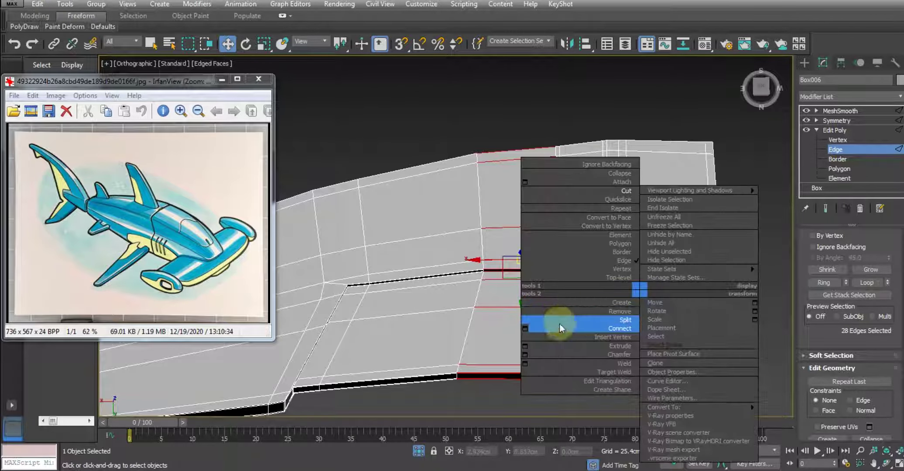
{"action": "left_click", "coordinate": [525, 331]}
{"action": "left_click", "coordinate": [455, 295]}
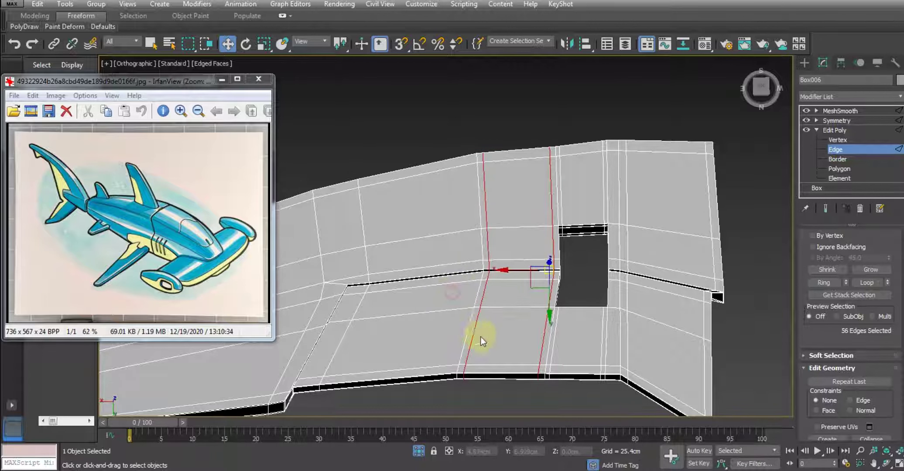
{"action": "left_click", "coordinate": [523, 330]}
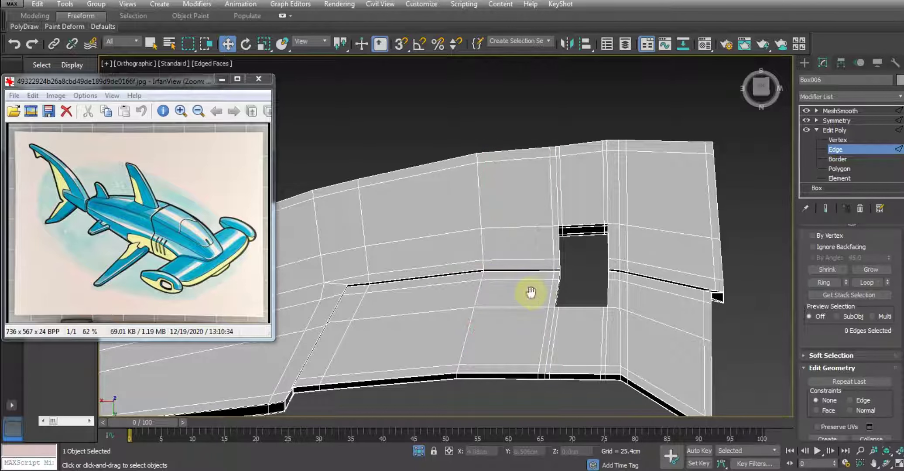
{"action": "scroll", "coordinate": [531, 295], "scroll_direction": "up", "scroll_amount": 5}
{"action": "mouse_move", "coordinate": [556, 264]}
{"action": "middle_mouse_down", "text": "alt"}
{"action": "mouse_move", "coordinate": [548, 312]}
{"action": "mouse_move", "coordinate": [562, 252]}
{"action": "middle_mouse_up", "text": "alt"}
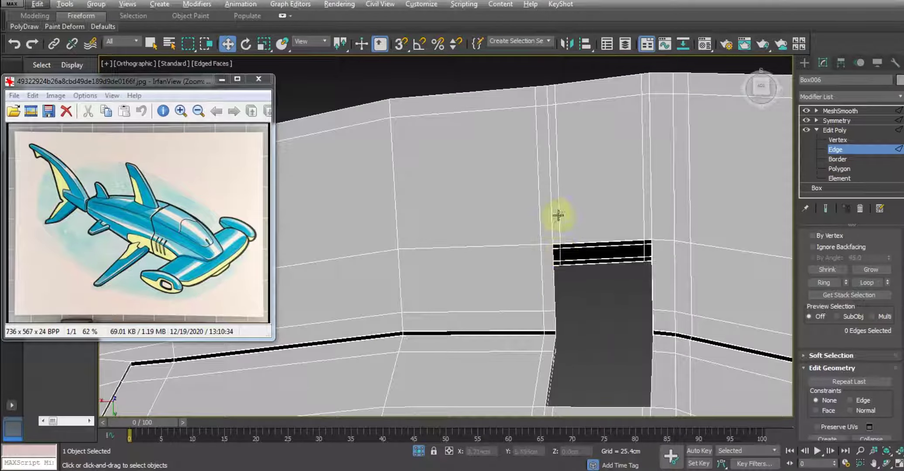
Ring-select the vertical edges above the opening and connect them with a horizontal loop.
{"action": "left_click", "coordinate": [558, 215]}
{"action": "left_click", "coordinate": [823, 282]}
{"action": "middle_click_drag", "start_coordinate": [606, 227], "coordinate": [598, 199]}
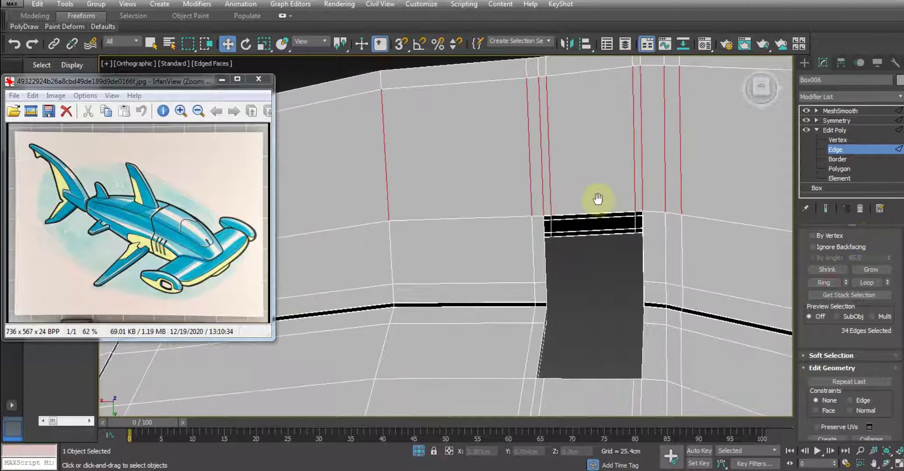
{"action": "right_click", "coordinate": [591, 190]}
{"action": "left_click", "coordinate": [475, 227]}
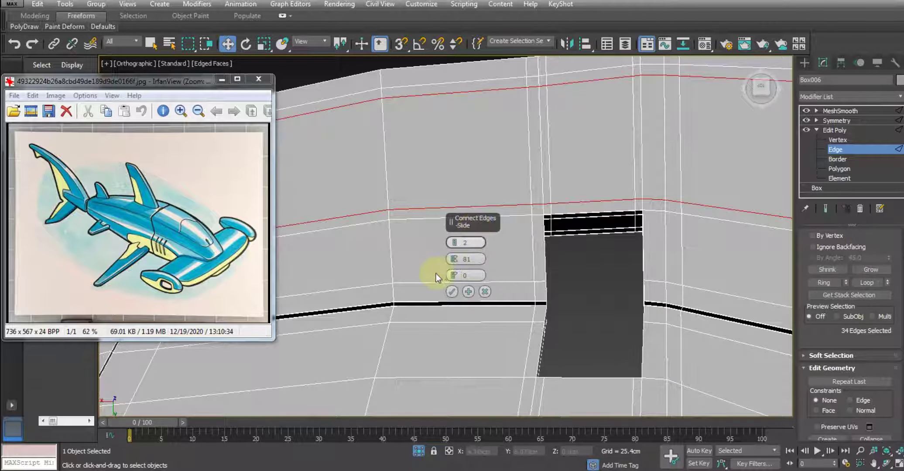
{"action": "left_click", "coordinate": [453, 291]}
{"action": "left_click", "coordinate": [484, 93]}
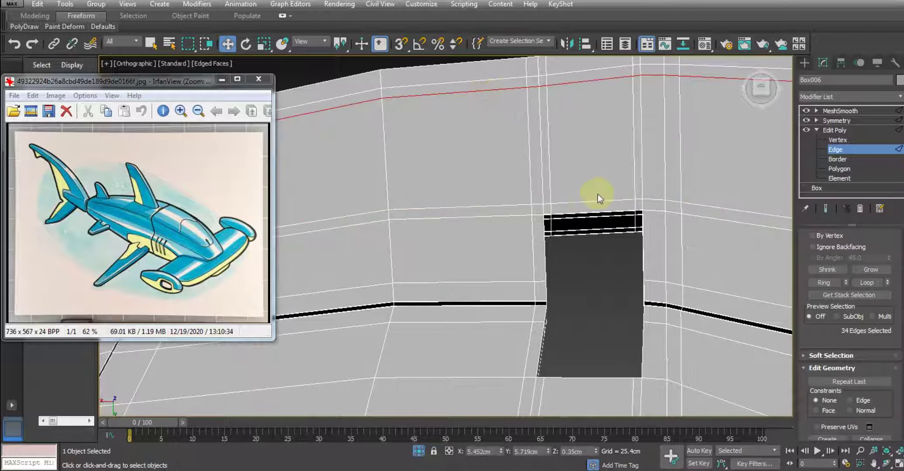
{"action": "middle_click_drag", "start_coordinate": [616, 258], "coordinate": [516, 286]}
Ring-select the vertical edges below the opening and connect them with new horizontal loops.
{"action": "left_click", "coordinate": [516, 286]}
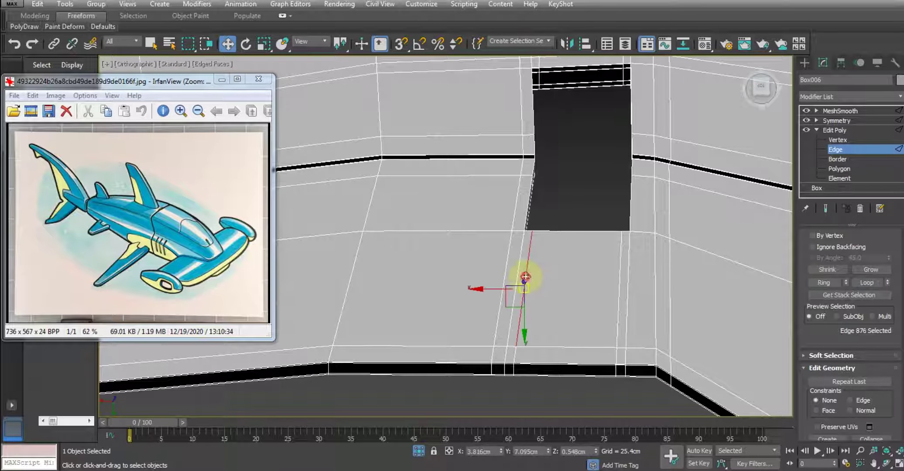
{"action": "left_click", "coordinate": [824, 282]}
{"action": "right_click", "coordinate": [644, 225]}
{"action": "left_click", "coordinate": [623, 261]}
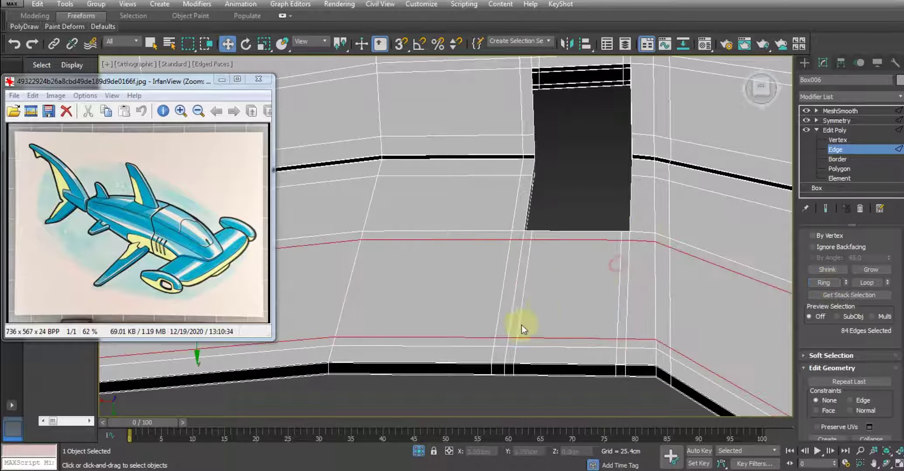
{"action": "double_click", "coordinate": [530, 337]}
{"action": "middle_click_drag", "start_coordinate": [576, 286], "coordinate": [557, 281]}
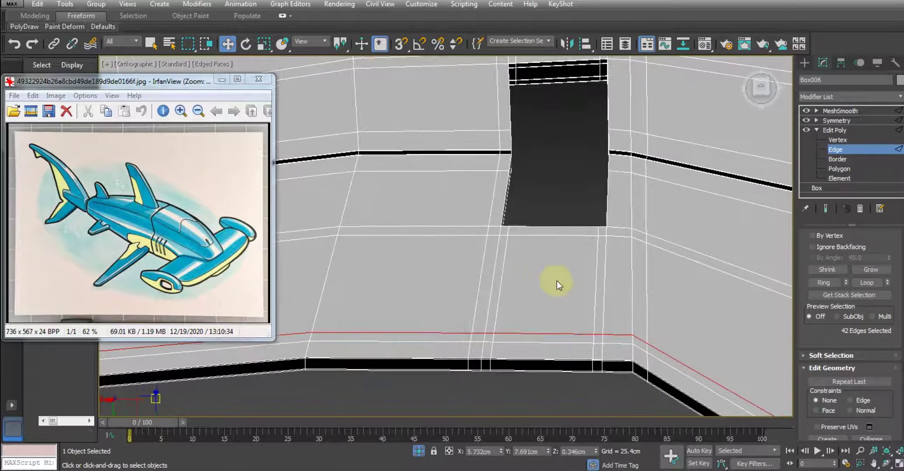
{"action": "left_click", "coordinate": [563, 284]}
{"action": "scroll", "coordinate": [567, 285], "scroll_direction": "up", "scroll_amount": 4}
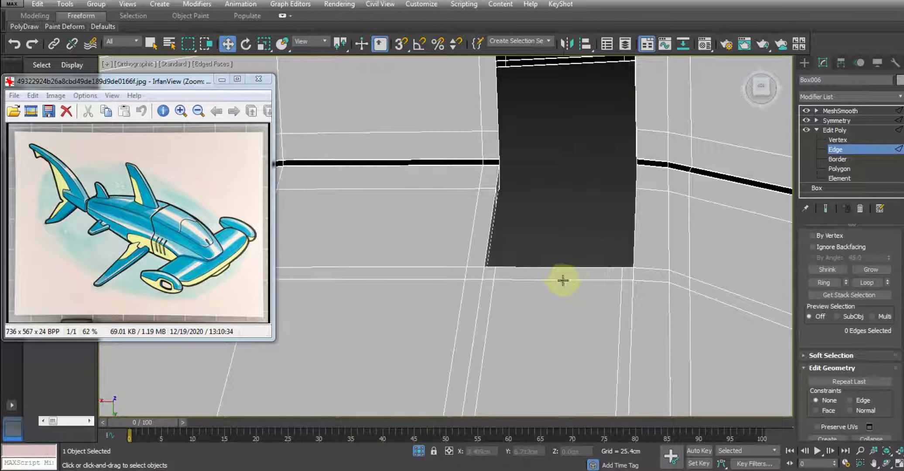
Connect the vertices at the opening's lower-left corner with a new edge.
{"action": "key", "text": "1"}
{"action": "left_click", "coordinate": [487, 265]}
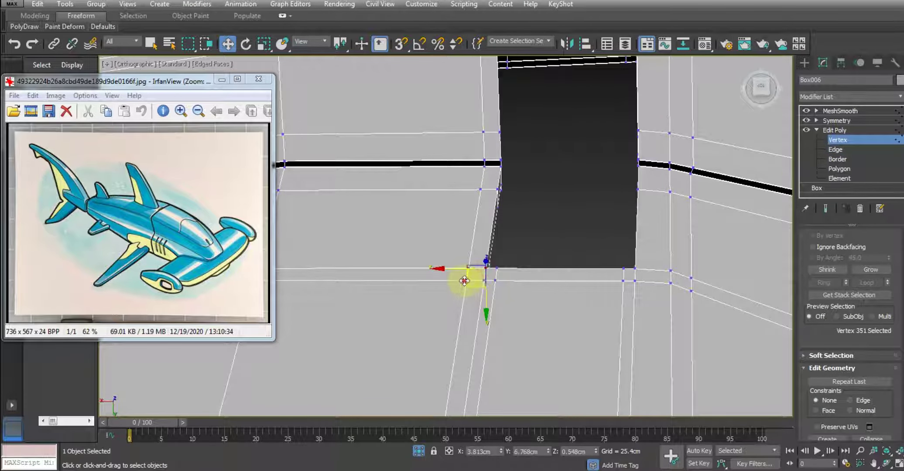
{"action": "right_click", "coordinate": [463, 281]}
{"action": "left_click", "coordinate": [526, 286]}
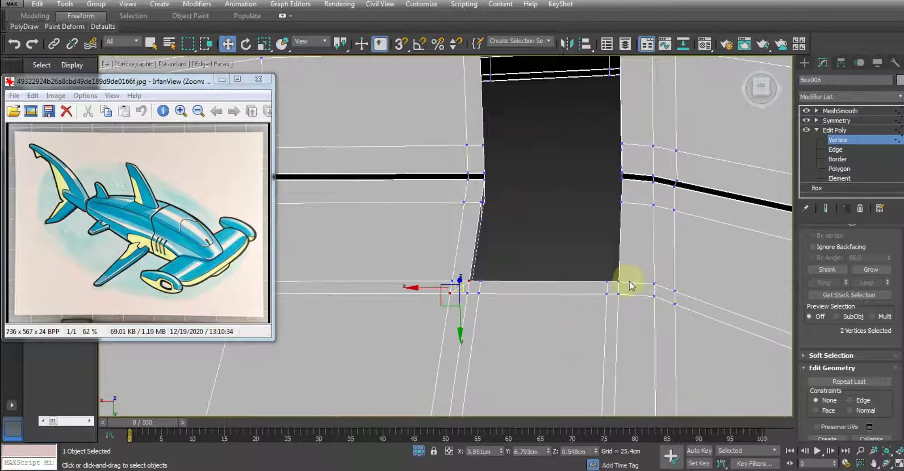
{"action": "left_click", "coordinate": [619, 282]}
{"action": "scroll", "coordinate": [653, 298], "scroll_direction": "up", "scroll_amount": 3}
{"action": "right_click", "coordinate": [657, 298]}
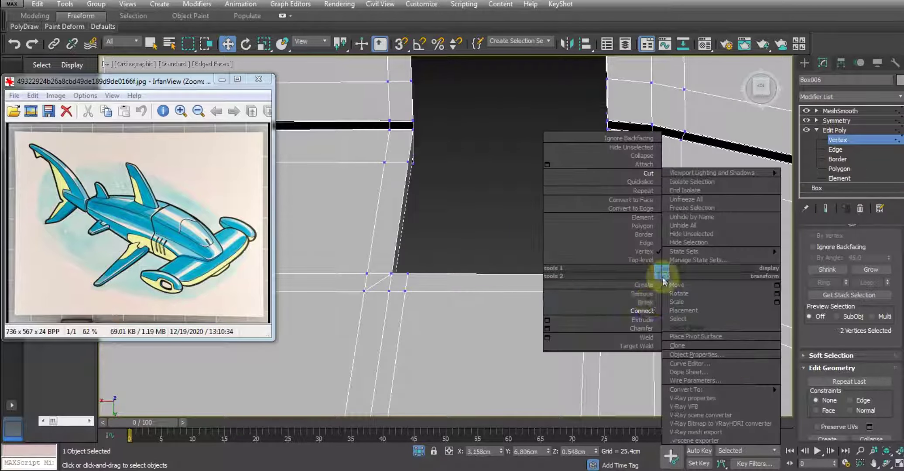
{"action": "left_click", "coordinate": [642, 310]}
{"action": "scroll", "coordinate": [545, 262], "scroll_direction": "down", "scroll_amount": 4}
{"action": "scroll", "coordinate": [568, 253], "scroll_direction": "up", "scroll_amount": 4}
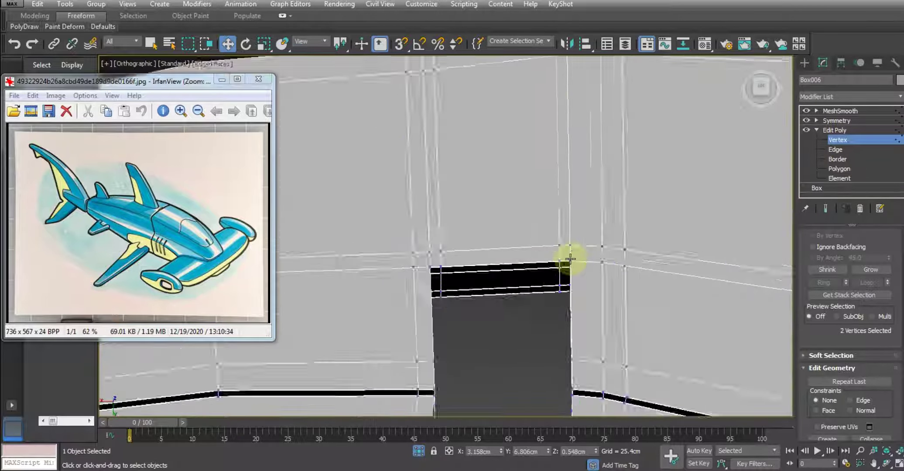
{"action": "scroll", "coordinate": [575, 259], "scroll_direction": "up", "scroll_amount": 2}
Connect the corner vertex pairs at the opening's top-right and top-left corners.
{"action": "left_click", "coordinate": [574, 259]}
{"action": "left_click", "coordinate": [615, 241], "text": "ctrl"}
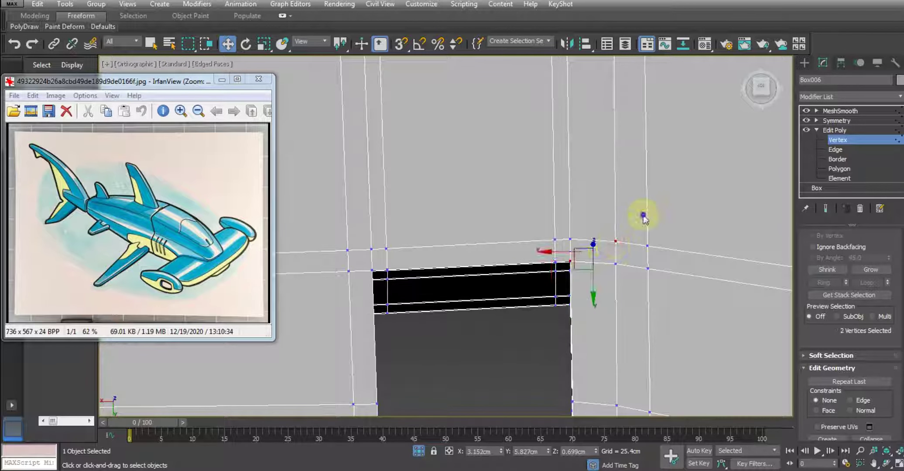
{"action": "right_click", "coordinate": [615, 255]}
{"action": "left_click", "coordinate": [601, 268]}
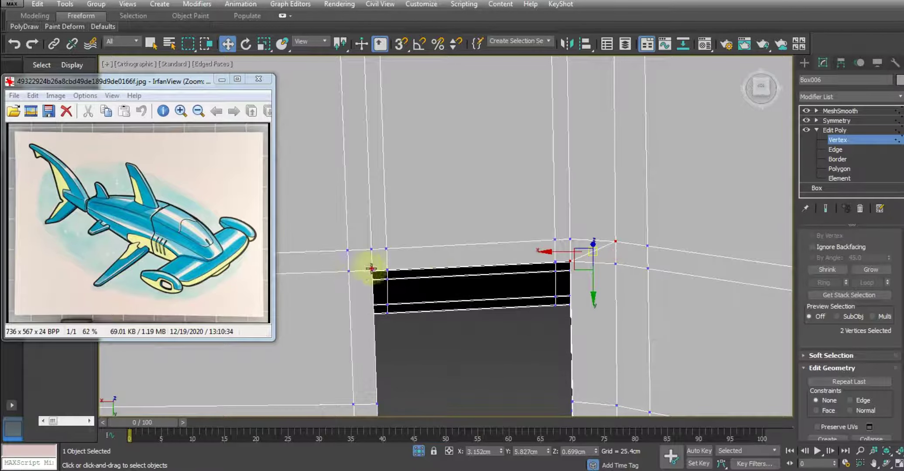
{"action": "left_click", "coordinate": [372, 268]}
{"action": "left_click", "coordinate": [348, 251], "text": "ctrl"}
{"action": "right_click", "coordinate": [420, 270]}
{"action": "left_click", "coordinate": [408, 284]}
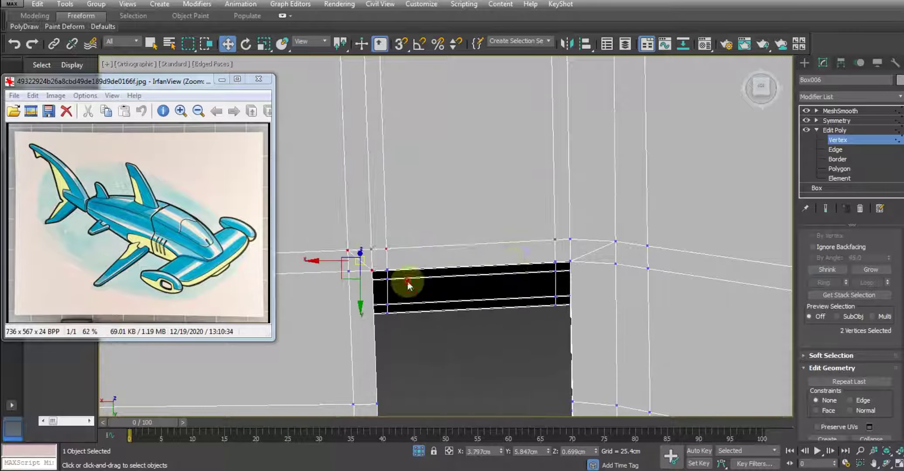
Apply a quad-menu vertex edit to a single corner vertex of the opening.
{"action": "mouse_move", "coordinate": [408, 284]}
{"action": "middle_mouse_down"}
{"action": "mouse_move", "coordinate": [606, 227]}
{"action": "mouse_move", "coordinate": [595, 117]}
{"action": "mouse_move", "coordinate": [587, 250]}
{"action": "middle_mouse_up"}
{"action": "scroll", "coordinate": [650, 210], "scroll_direction": "up", "scroll_amount": 5}
{"action": "scroll", "coordinate": [532, 226], "scroll_direction": "up", "scroll_amount": 3}
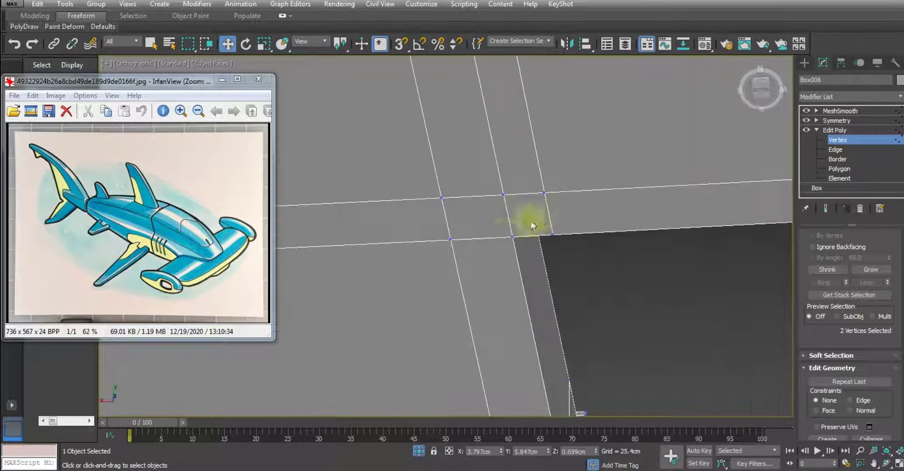
{"action": "left_click", "coordinate": [508, 237]}
{"action": "right_click", "coordinate": [515, 192]}
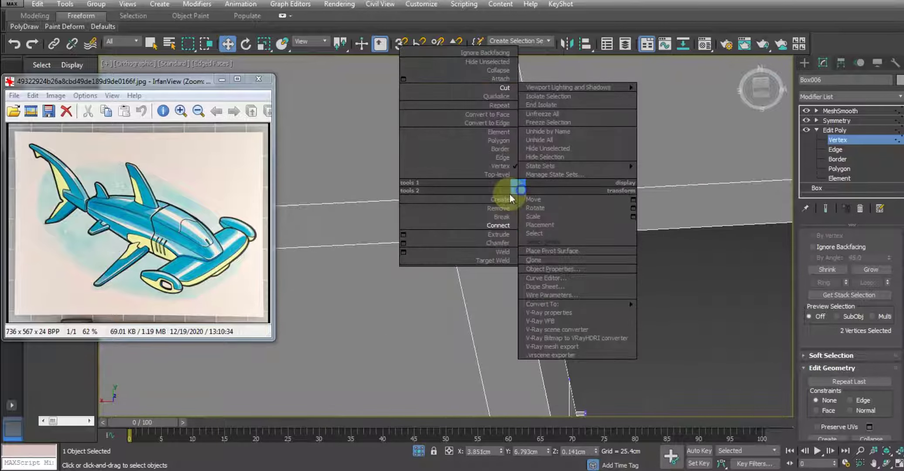
{"action": "left_click", "coordinate": [489, 229]}
{"action": "scroll", "coordinate": [489, 238], "scroll_direction": "down", "scroll_amount": 2}
{"action": "scroll", "coordinate": [596, 218], "scroll_direction": "up", "scroll_amount": 3}
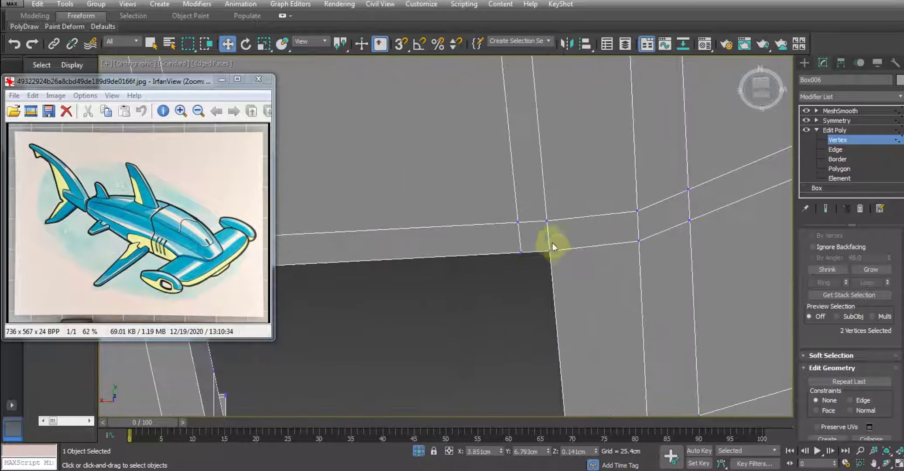
Break the corner vertex apart and remove the leftover stray vertex.
{"action": "right_click", "coordinate": [639, 213]}
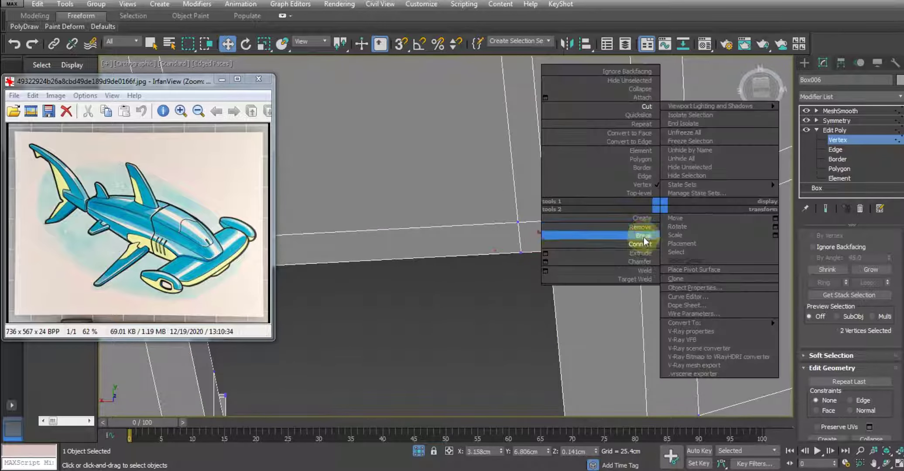
{"action": "left_click", "coordinate": [642, 236]}
{"action": "scroll", "coordinate": [581, 254], "scroll_direction": "down", "scroll_amount": 2}
{"action": "scroll", "coordinate": [572, 264], "scroll_direction": "down", "scroll_amount": 2}
{"action": "scroll", "coordinate": [572, 263], "scroll_direction": "up", "scroll_amount": 5}
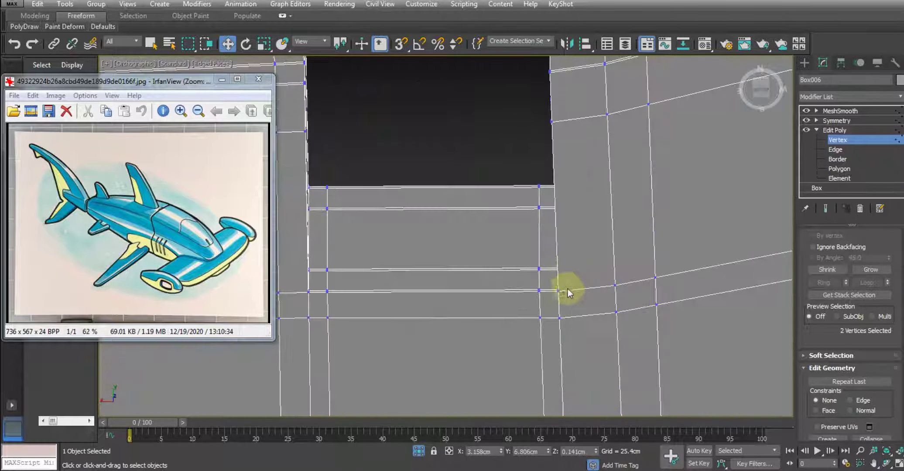
{"action": "left_click", "coordinate": [560, 291]}
{"action": "right_click", "coordinate": [639, 280]}
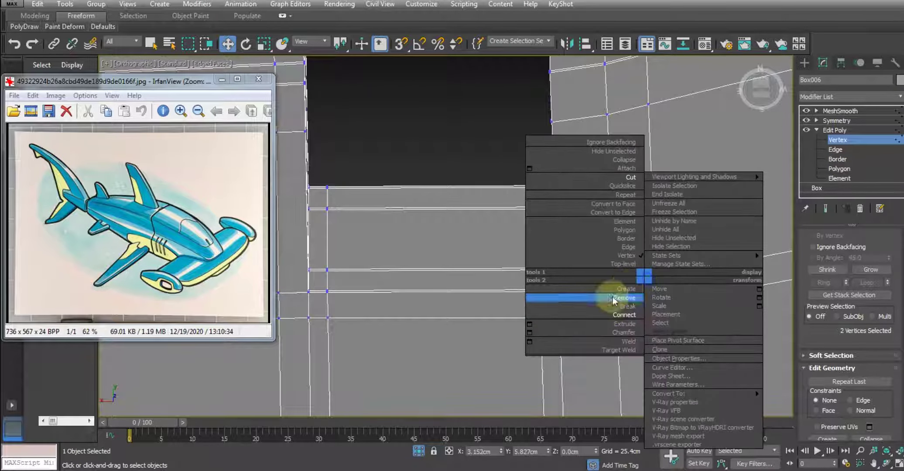
{"action": "left_click", "coordinate": [606, 314]}
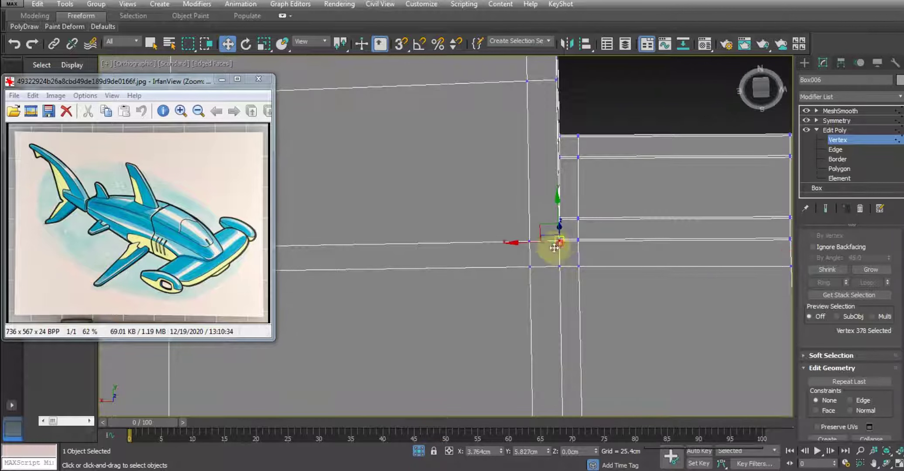
{"action": "right_click", "coordinate": [544, 244]}
{"action": "left_click", "coordinate": [518, 285]}
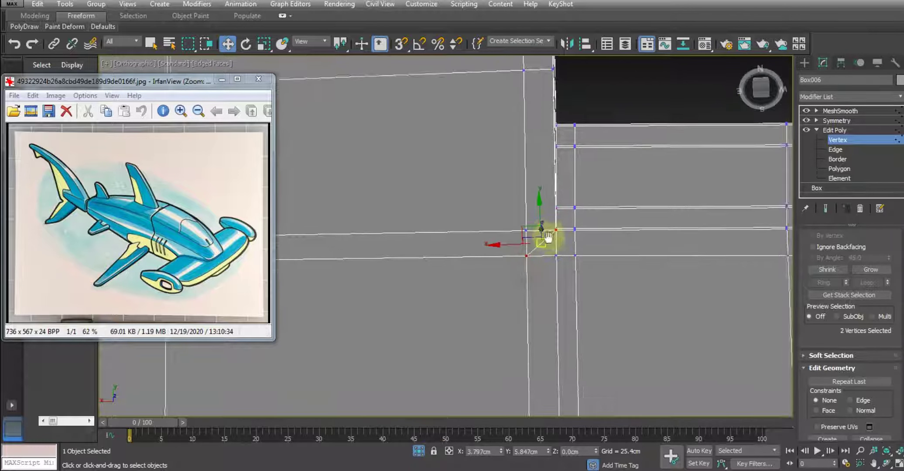
Select the vertical and horizontal edge loops beside the window opening.
{"action": "key", "text": "2"}
{"action": "double_click", "coordinate": [545, 248]}
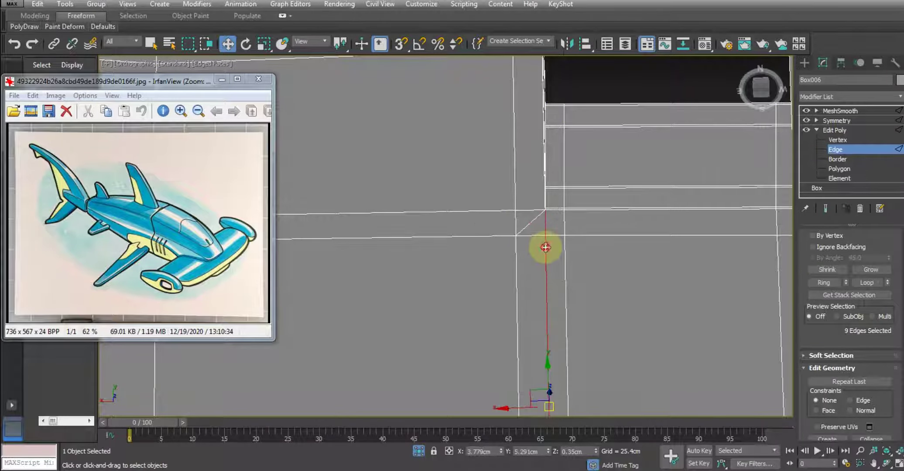
{"action": "double_click", "coordinate": [525, 211], "text": "ctrl"}
{"action": "mouse_move", "coordinate": [529, 209]}
{"action": "middle_mouse_down", "text": "alt"}
{"action": "mouse_move", "coordinate": [617, 216]}
{"action": "mouse_move", "coordinate": [605, 213]}
{"action": "middle_mouse_up", "text": "alt"}
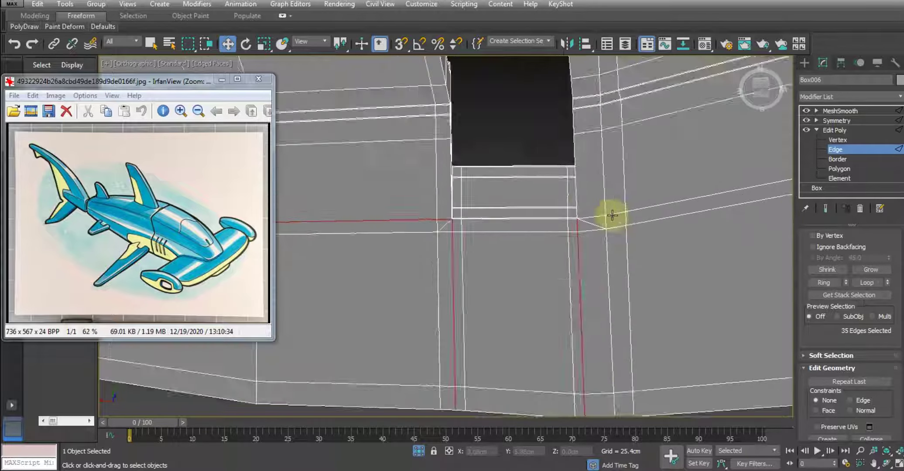
{"action": "scroll", "coordinate": [602, 207], "scroll_direction": "up", "scroll_amount": 3}
{"action": "left_click", "coordinate": [588, 218], "text": "ctrl"}
{"action": "double_click", "coordinate": [588, 218], "text": "ctrl"}
{"action": "scroll", "coordinate": [588, 219], "scroll_direction": "down", "scroll_amount": 5}
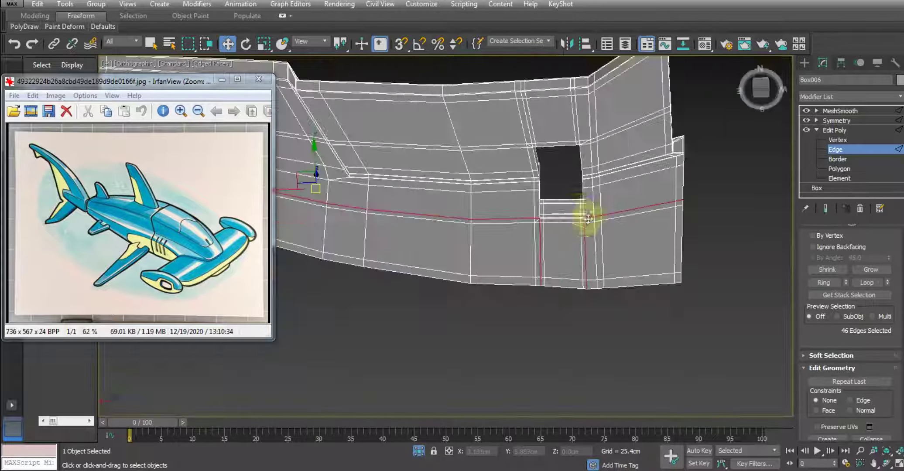
{"action": "middle_click_drag", "start_coordinate": [585, 201], "coordinate": [612, 181], "text": "alt"}
{"action": "scroll", "coordinate": [579, 201], "scroll_direction": "up", "scroll_amount": 3}
{"action": "scroll", "coordinate": [578, 192], "scroll_direction": "up", "scroll_amount": 2}
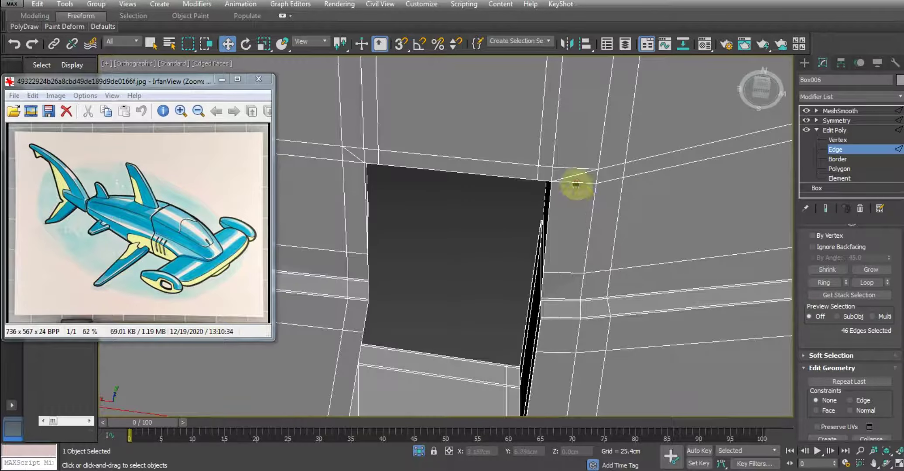
{"action": "double_click", "coordinate": [577, 184], "text": "ctrl"}
Add the loops running left and up from the hole's corner to the selection.
{"action": "left_click", "coordinate": [354, 162], "text": "ctrl"}
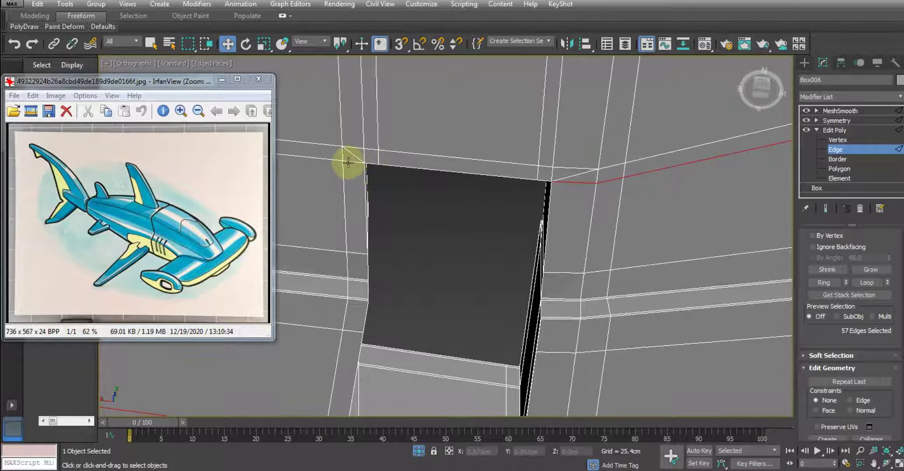
{"action": "double_click", "coordinate": [349, 162], "text": "ctrl"}
{"action": "double_click", "coordinate": [363, 130], "text": "ctrl"}
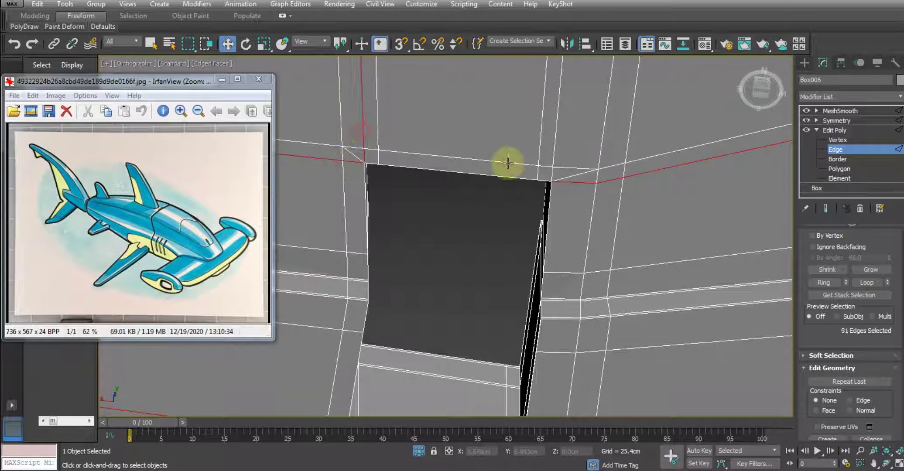
{"action": "double_click", "coordinate": [552, 148], "text": "ctrl"}
{"action": "scroll", "coordinate": [553, 145], "scroll_direction": "down", "scroll_amount": 5}
{"action": "middle_click_drag", "start_coordinate": [589, 166], "coordinate": [605, 339], "text": "alt"}
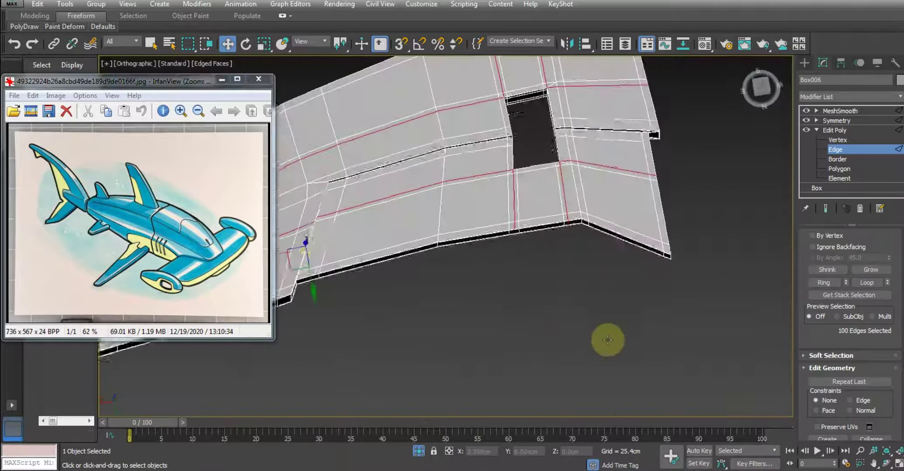
{"action": "scroll", "coordinate": [582, 178], "scroll_direction": "up", "scroll_amount": 5}
{"action": "mouse_move", "coordinate": [582, 178]}
{"action": "middle_mouse_down", "text": "alt"}
{"action": "mouse_move", "coordinate": [647, 290]}
{"action": "mouse_move", "coordinate": [528, 248]}
{"action": "mouse_move", "coordinate": [478, 252]}
{"action": "mouse_move", "coordinate": [487, 212]}
{"action": "middle_mouse_up", "text": "alt"}
Ring the window opening's edges and connect them into new support loops.
{"action": "left_click", "coordinate": [647, 290]}
{"action": "left_click", "coordinate": [468, 239]}
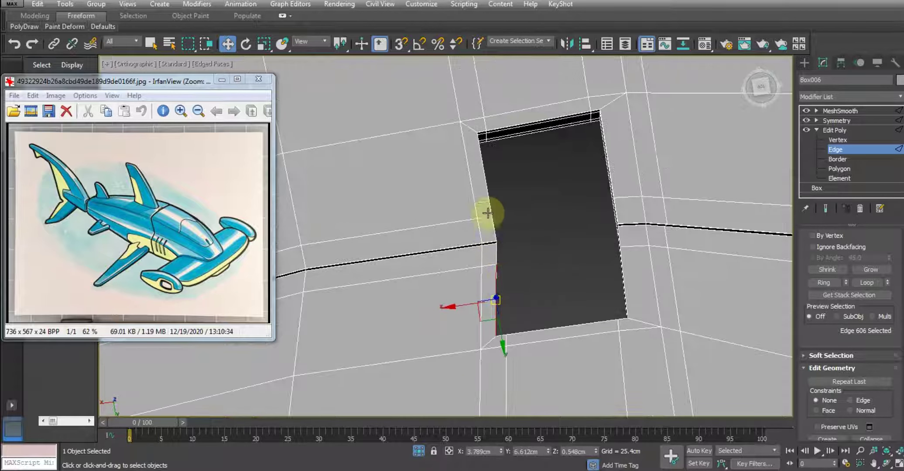
{"action": "left_click", "coordinate": [485, 184], "text": "ctrl"}
{"action": "left_click", "coordinate": [607, 165], "text": "ctrl"}
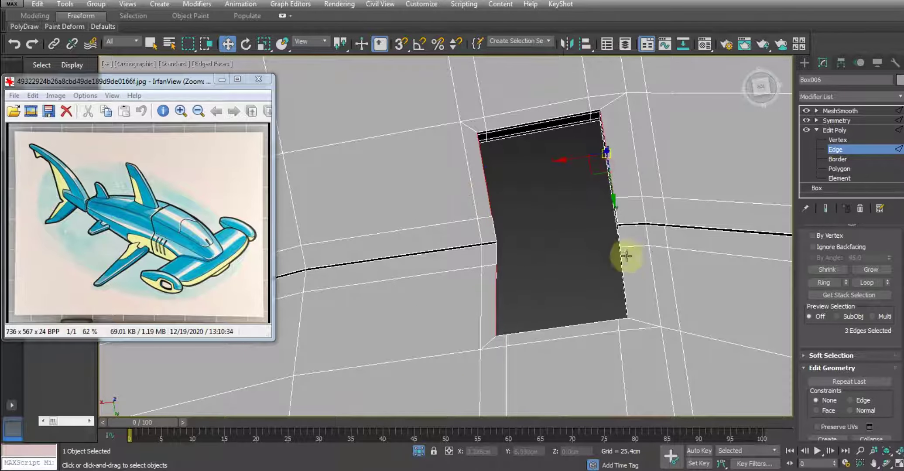
{"action": "left_click", "coordinate": [824, 283]}
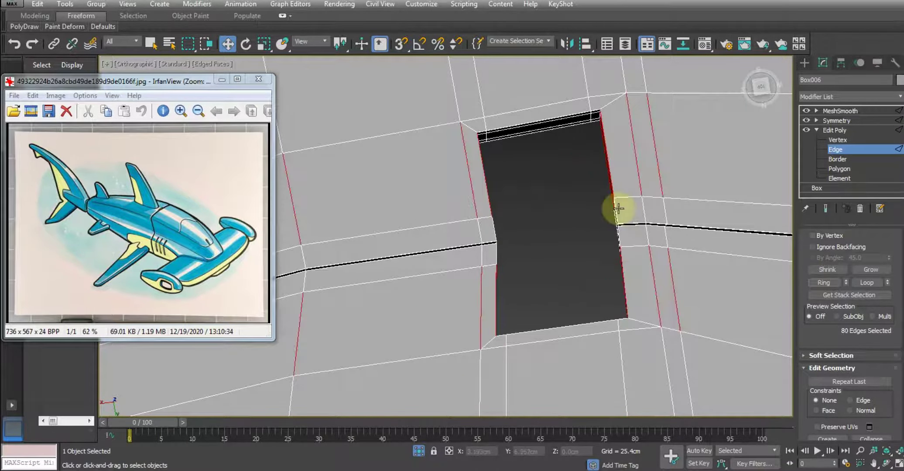
{"action": "right_click", "coordinate": [615, 206]}
{"action": "left_click", "coordinate": [535, 243]}
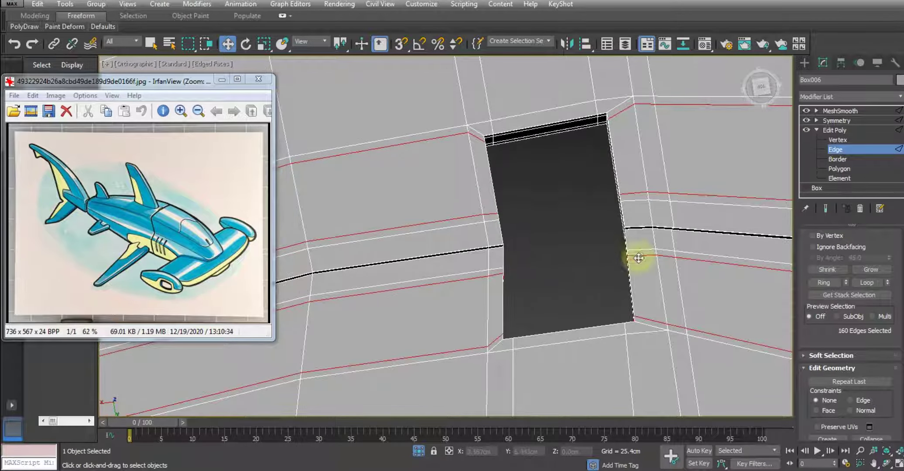
{"action": "double_click", "coordinate": [642, 257]}
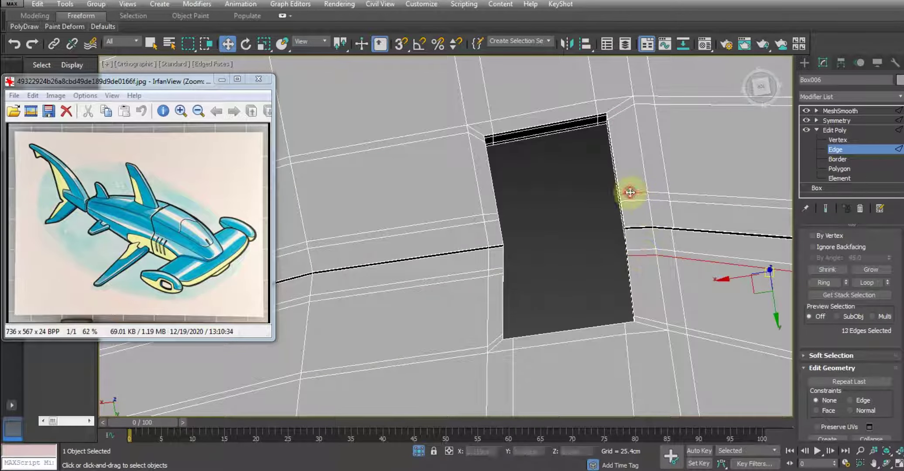
{"action": "double_click", "coordinate": [464, 218], "text": "ctrl"}
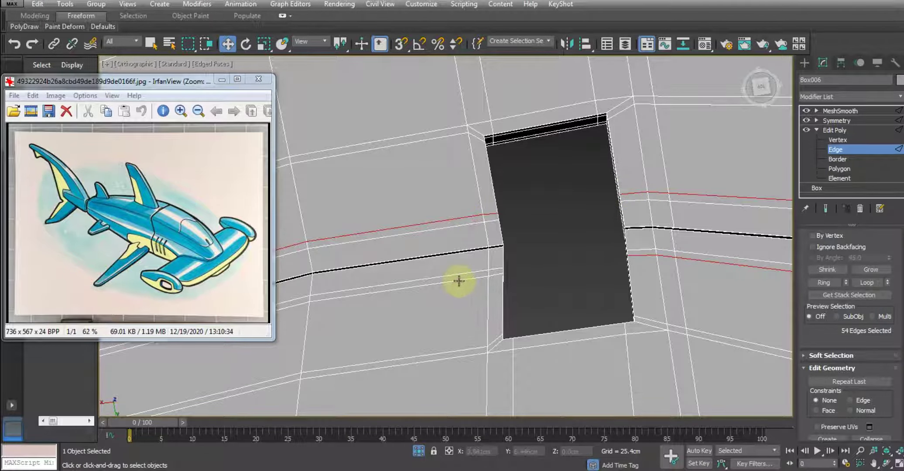
{"action": "middle_click_drag", "start_coordinate": [524, 286], "coordinate": [529, 269]}
{"action": "left_click", "coordinate": [531, 268]}
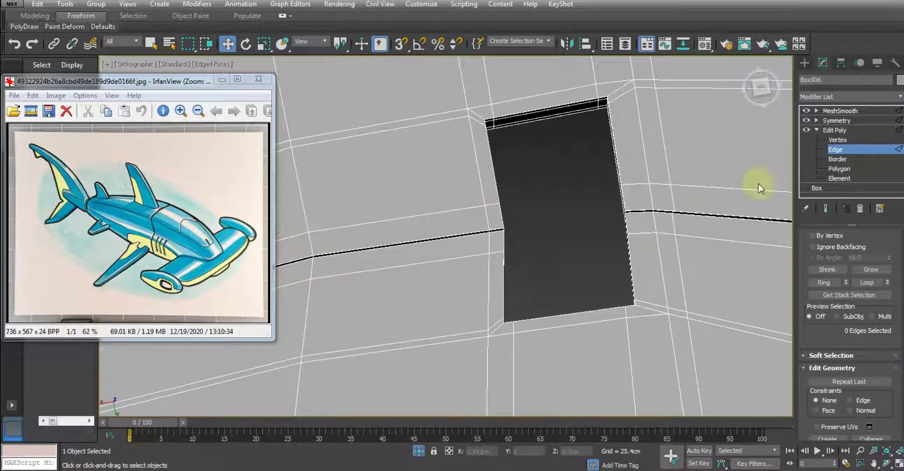
Preview the smoothed body and inspect the crispness of the hole's edges.
{"action": "left_click", "coordinate": [842, 112]}
{"action": "mouse_move", "coordinate": [595, 190]}
{"action": "middle_mouse_down", "text": "alt"}
{"action": "mouse_move", "coordinate": [502, 228]}
{"action": "mouse_move", "coordinate": [523, 268]}
{"action": "middle_mouse_up", "text": "alt"}
{"action": "scroll", "coordinate": [541, 263], "scroll_direction": "up", "scroll_amount": 2}
{"action": "scroll", "coordinate": [573, 268], "scroll_direction": "up", "scroll_amount": 2}
{"action": "scroll", "coordinate": [561, 273], "scroll_direction": "up", "scroll_amount": 2}
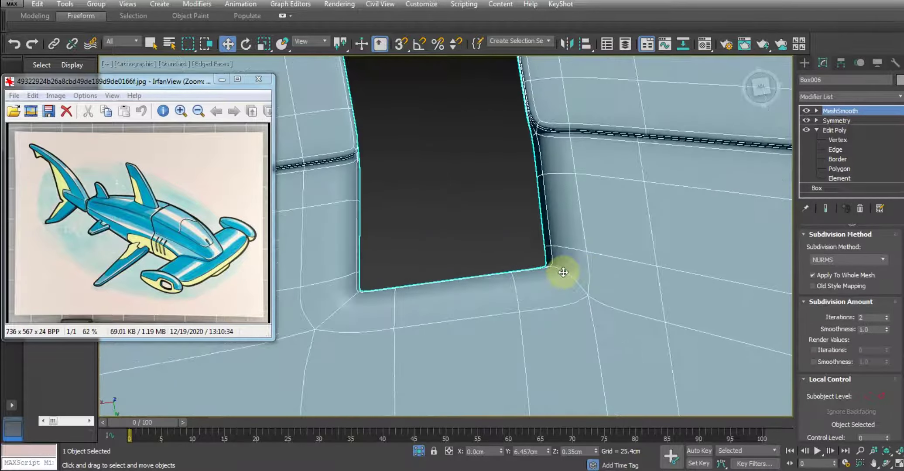
{"action": "scroll", "coordinate": [630, 257], "scroll_direction": "up", "scroll_amount": 3}
{"action": "middle_click_drag", "start_coordinate": [630, 257], "coordinate": [464, 171]}
{"action": "scroll", "coordinate": [541, 244], "scroll_direction": "down", "scroll_amount": 3}
{"action": "scroll", "coordinate": [508, 192], "scroll_direction": "up", "scroll_amount": 3}
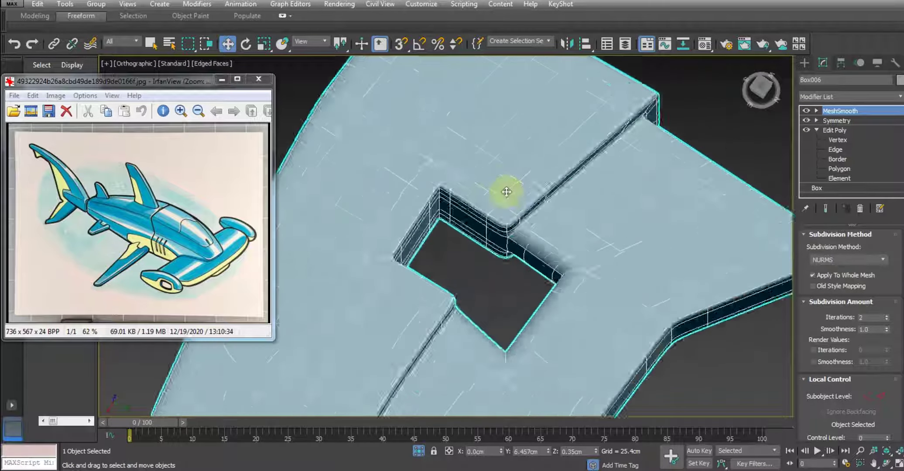
{"action": "scroll", "coordinate": [508, 192], "scroll_direction": "up", "scroll_amount": 3}
Select the other hole's rim edge loops and nudge the lower loop slightly.
{"action": "left_click", "coordinate": [836, 149]}
{"action": "middle_click_drag", "start_coordinate": [622, 291], "coordinate": [559, 221]}
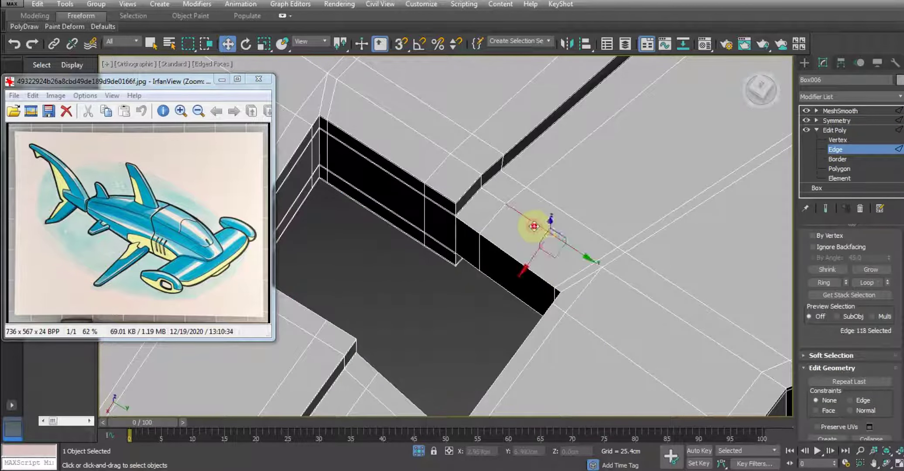
{"action": "double_click", "coordinate": [534, 226]}
{"action": "scroll", "coordinate": [537, 235], "scroll_direction": "down", "scroll_amount": 3}
{"action": "scroll", "coordinate": [466, 250], "scroll_direction": "up", "scroll_amount": 3}
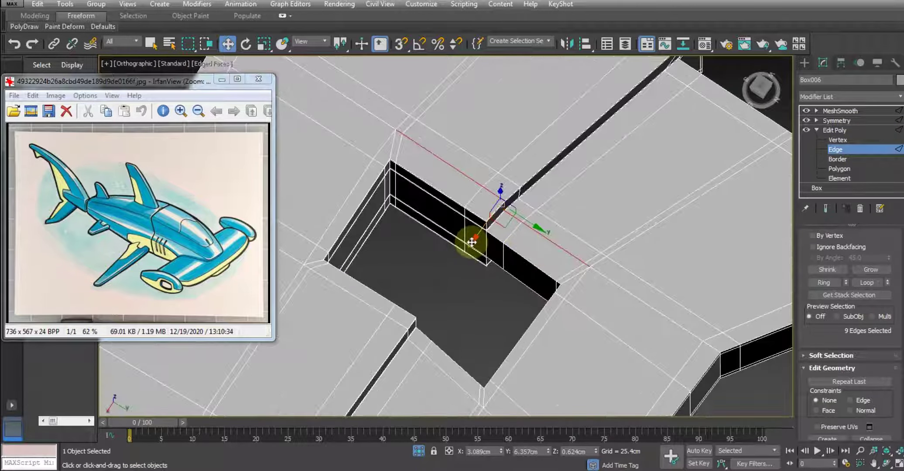
{"action": "middle_click_drag", "start_coordinate": [474, 267], "coordinate": [484, 257]}
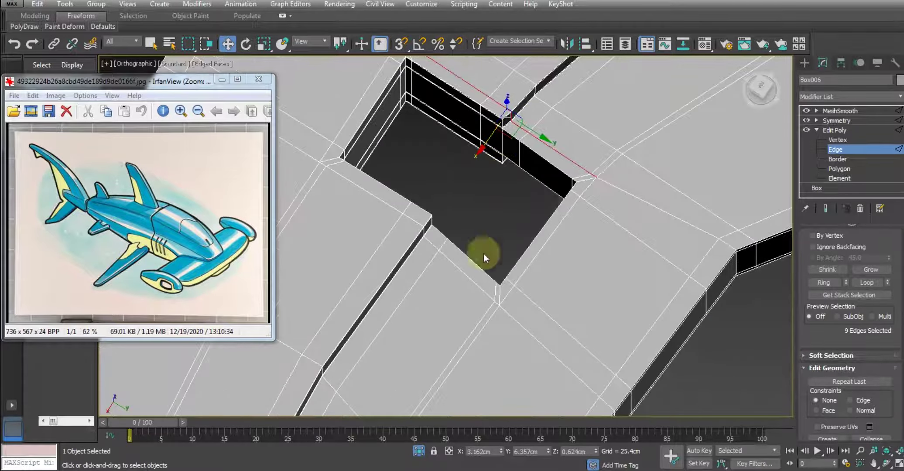
{"action": "double_click", "coordinate": [470, 280]}
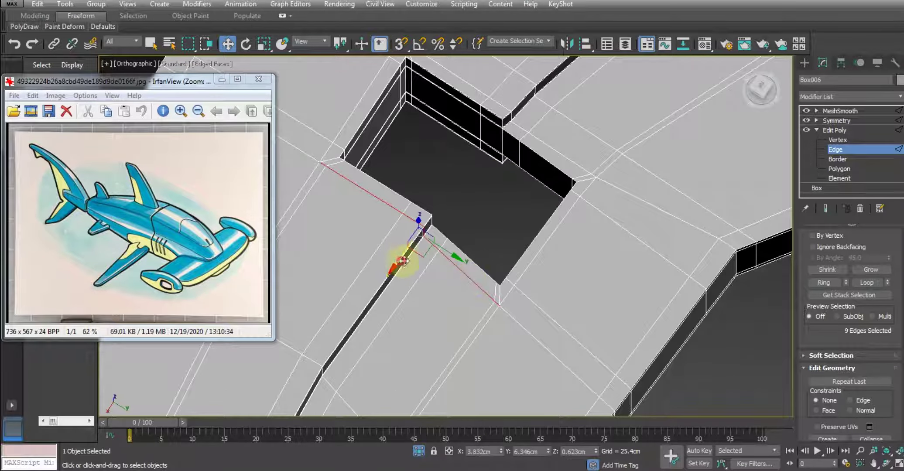
{"action": "left_click_drag", "start_coordinate": [402, 261], "coordinate": [413, 254]}
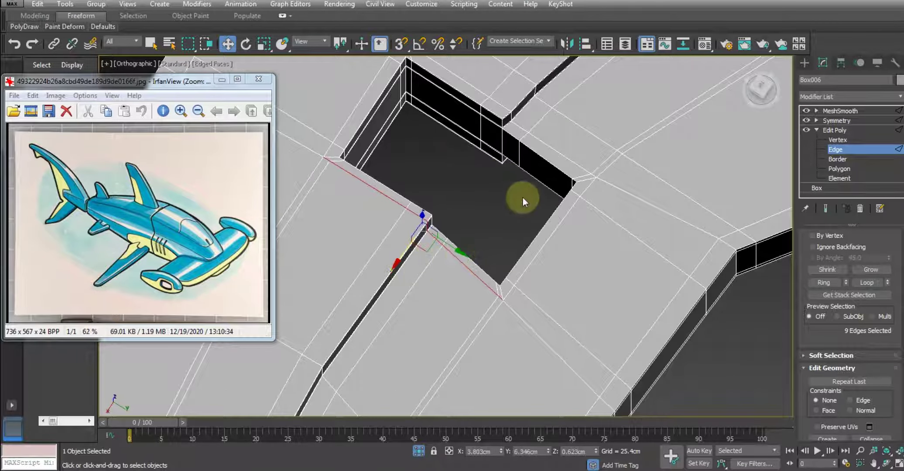
Connect the ring of edges beside the other hole with two pinched support loops.
{"action": "left_click", "coordinate": [515, 155]}
{"action": "left_click", "coordinate": [831, 280]}
{"action": "middle_click_drag", "start_coordinate": [561, 202], "coordinate": [571, 196], "text": "alt"}
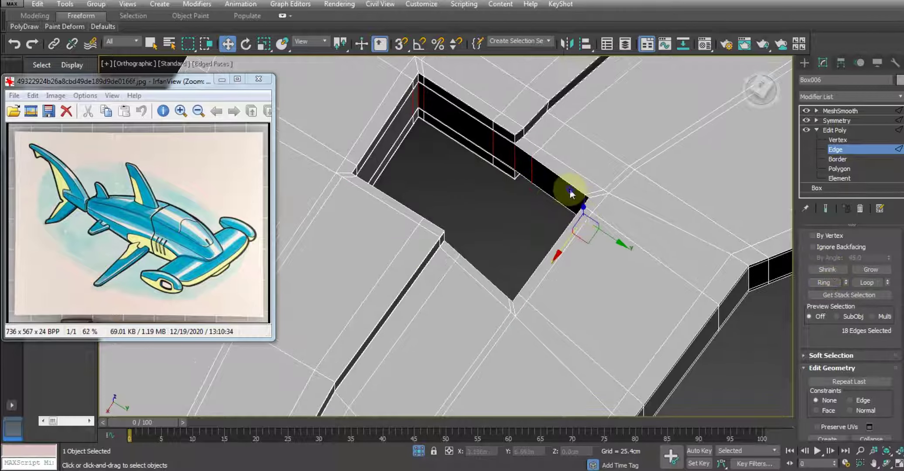
{"action": "right_click", "coordinate": [566, 186]}
{"action": "left_click", "coordinate": [452, 225]}
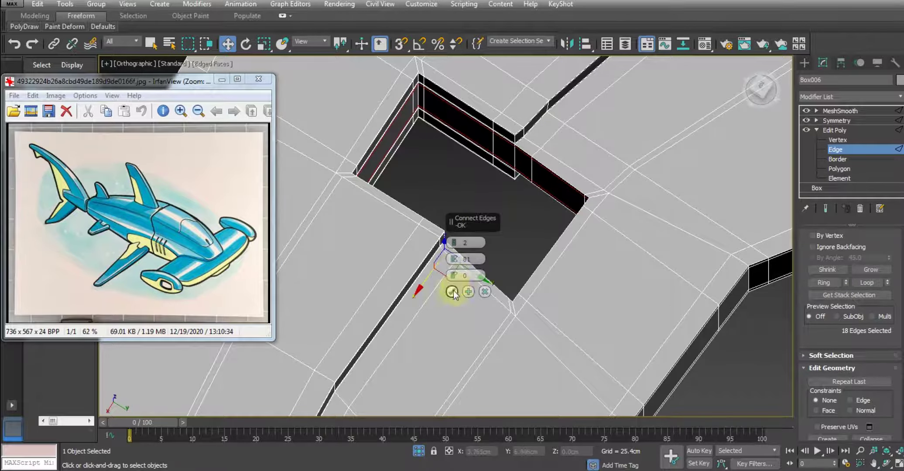
{"action": "left_click", "coordinate": [452, 292]}
Show the smoothed body again and turn off the wireframe overlay.
{"action": "left_click", "coordinate": [828, 131]}
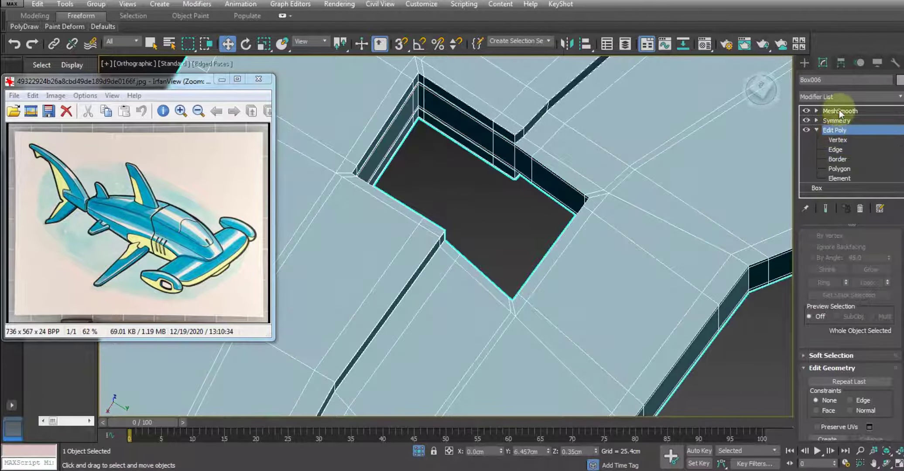
{"action": "left_click", "coordinate": [840, 111]}
{"action": "middle_click_drag", "start_coordinate": [586, 202], "coordinate": [539, 248], "text": "alt"}
{"action": "key", "text": "F4"}
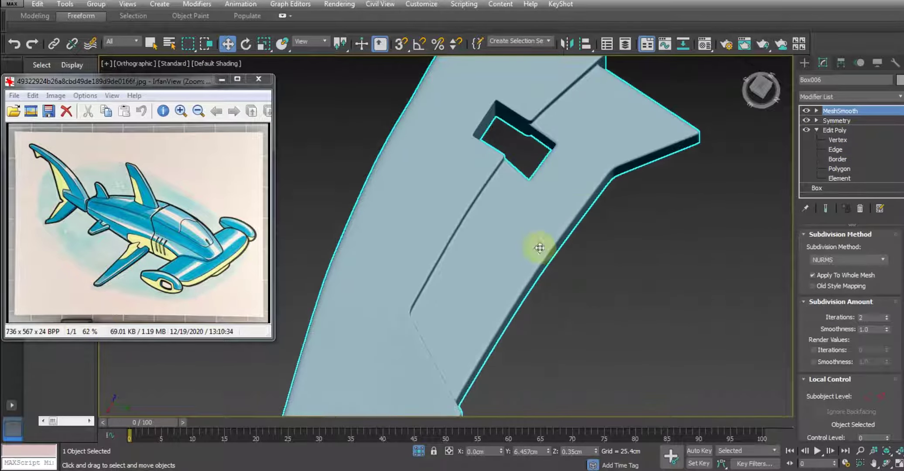
{"action": "scroll", "coordinate": [490, 312], "scroll_direction": "down", "scroll_amount": 3}
{"action": "scroll", "coordinate": [504, 323], "scroll_direction": "down", "scroll_amount": 5}
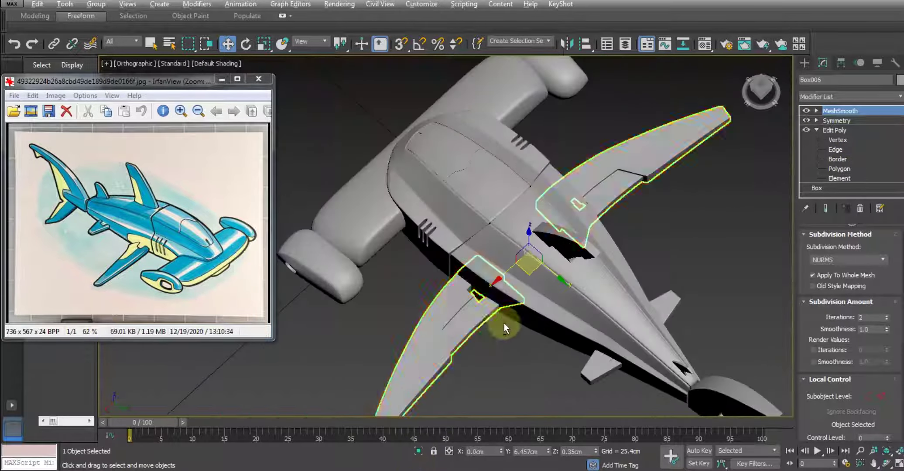
{"action": "mouse_move", "coordinate": [504, 324]}
{"action": "middle_mouse_down", "text": "alt"}
{"action": "mouse_move", "coordinate": [640, 290]}
{"action": "mouse_move", "coordinate": [612, 293]}
{"action": "middle_mouse_up", "text": "alt"}
{"action": "scroll", "coordinate": [494, 276], "scroll_direction": "up", "scroll_amount": 2}
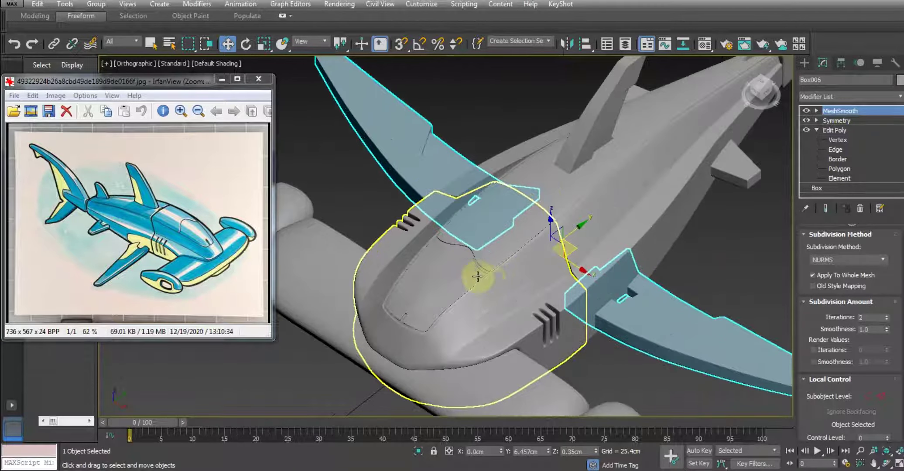
{"action": "middle_click_drag", "start_coordinate": [532, 303], "coordinate": [521, 268]}
{"action": "mouse_move", "coordinate": [622, 210]}
{"action": "middle_mouse_down", "text": "alt"}
{"action": "mouse_move", "coordinate": [586, 265]}
{"action": "mouse_move", "coordinate": [672, 210]}
{"action": "middle_mouse_up", "text": "alt"}
{"action": "left_click", "coordinate": [672, 210]}
{"action": "middle_click_drag", "start_coordinate": [636, 267], "coordinate": [548, 275]}
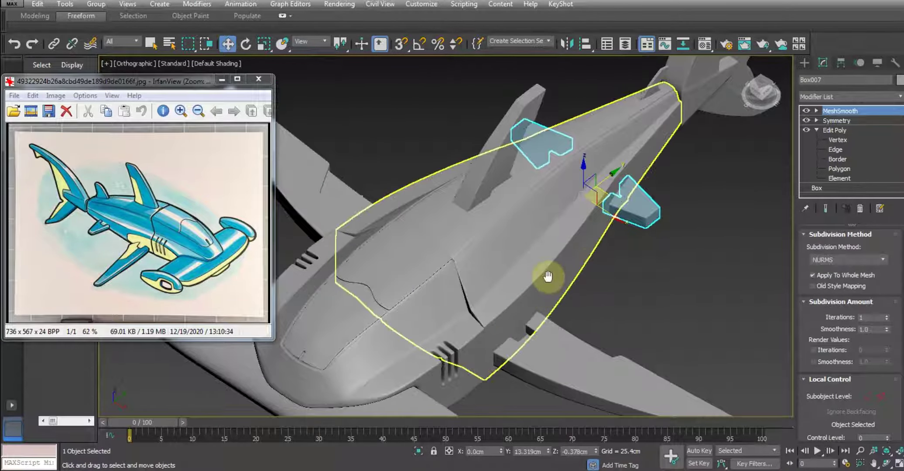
{"action": "scroll", "coordinate": [624, 185], "scroll_direction": "up", "scroll_amount": 1}
{"action": "scroll", "coordinate": [615, 199], "scroll_direction": "up", "scroll_amount": 1}
{"action": "scroll", "coordinate": [604, 194], "scroll_direction": "up", "scroll_amount": 2}
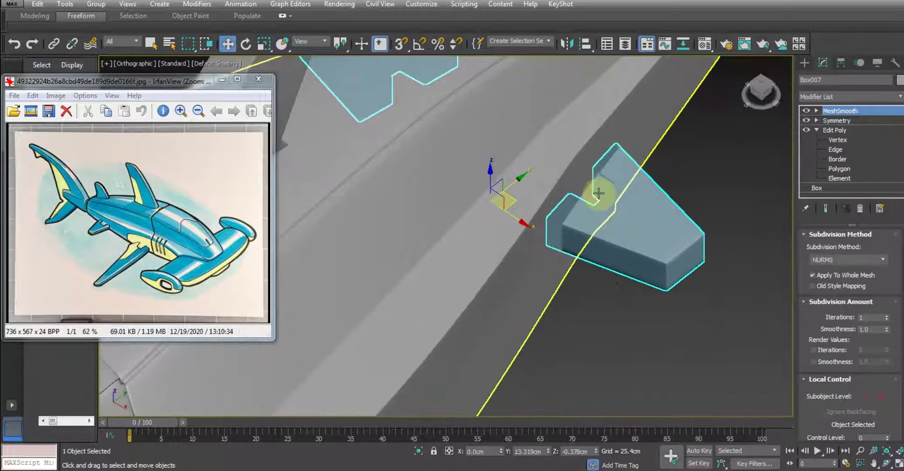
{"action": "key", "text": "F3"}
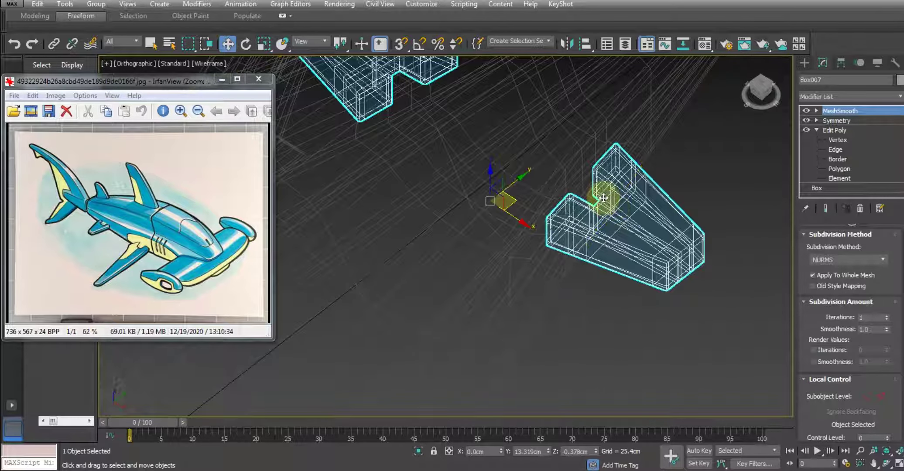
{"action": "key", "text": "F3"}
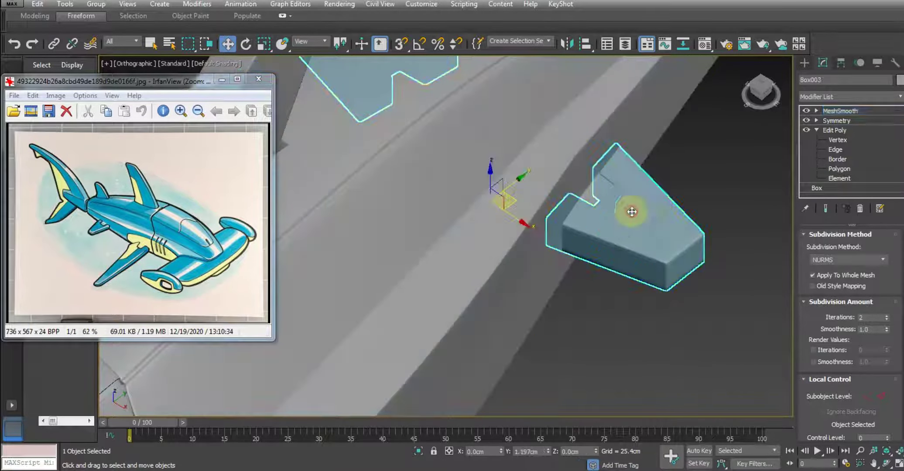
{"action": "left_click_drag", "start_coordinate": [514, 217], "coordinate": [560, 246]}
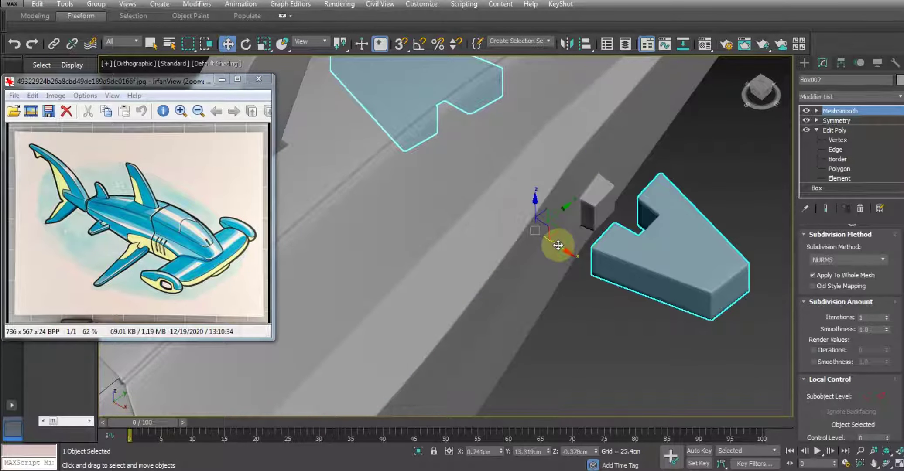
{"action": "key", "text": "ctrl+z"}
{"action": "left_click", "coordinate": [579, 170]}
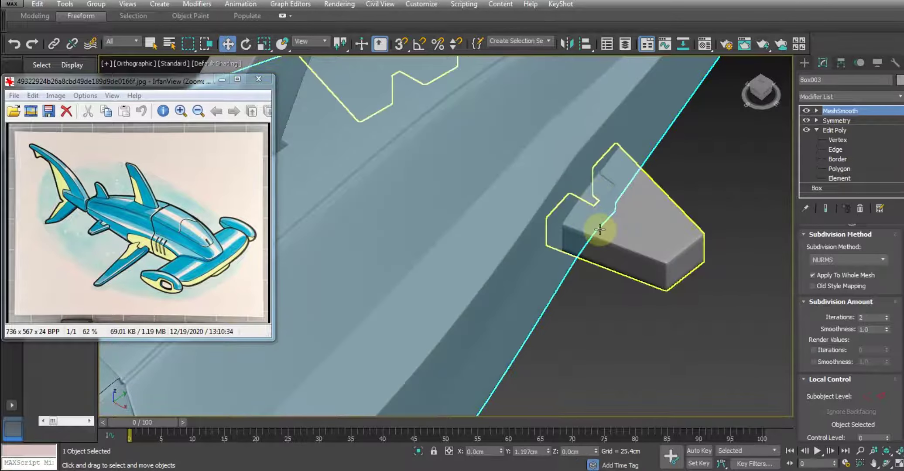
{"action": "key", "text": "z"}
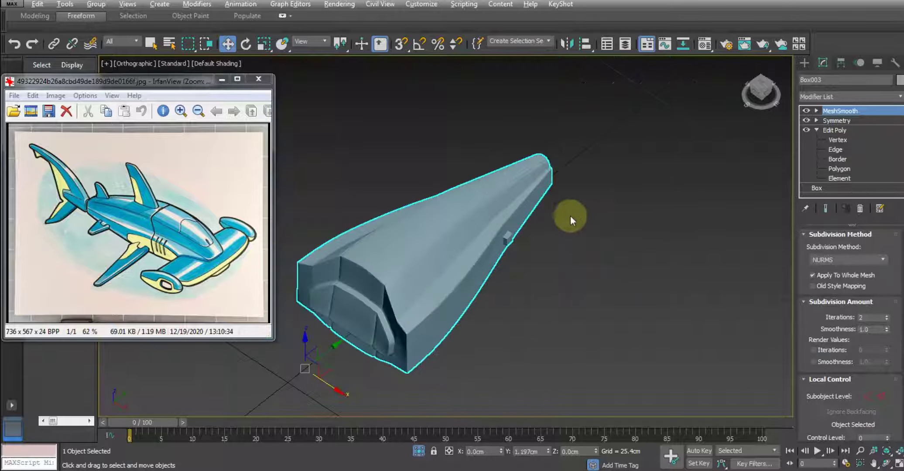
{"action": "scroll", "coordinate": [508, 257], "scroll_direction": "up", "scroll_amount": 10}
Show edged faces and select the polygons of the small side block.
{"action": "key", "text": "F4"}
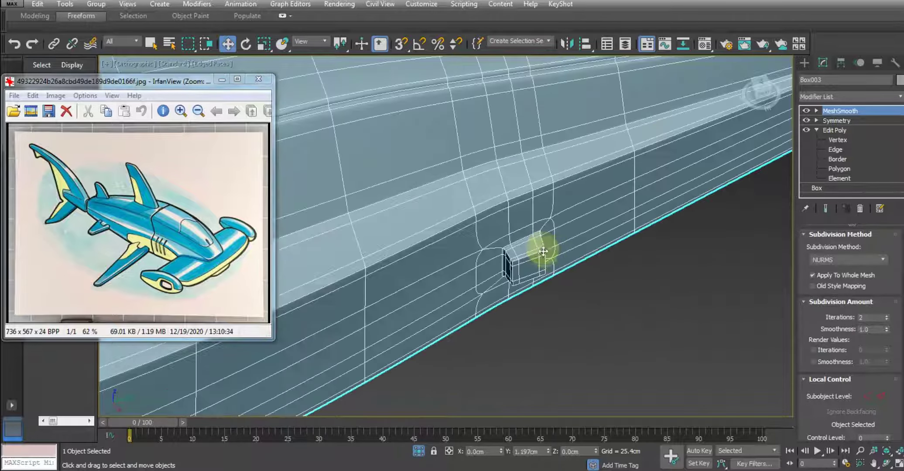
{"action": "middle_click_drag", "start_coordinate": [541, 250], "coordinate": [541, 205], "text": "alt"}
{"action": "scroll", "coordinate": [525, 307], "scroll_direction": "up", "scroll_amount": 3}
{"action": "scroll", "coordinate": [525, 307], "scroll_direction": "down", "scroll_amount": 10}
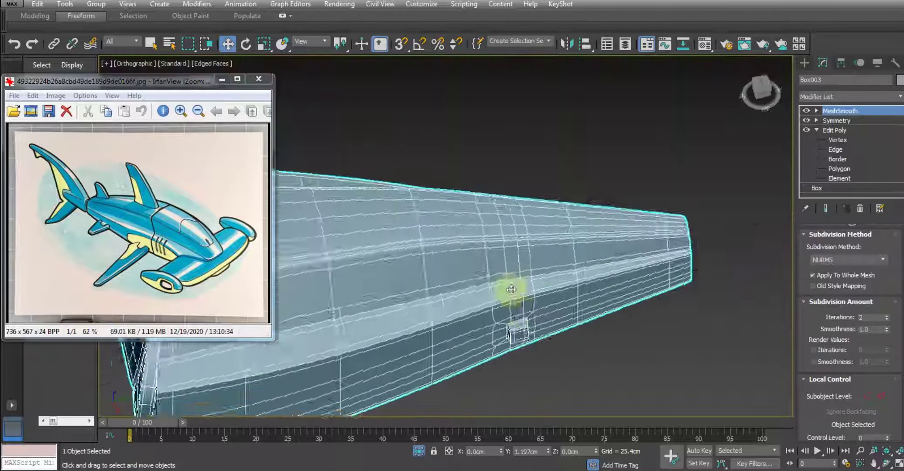
{"action": "middle_click_drag", "start_coordinate": [505, 288], "coordinate": [510, 288], "text": "alt"}
{"action": "scroll", "coordinate": [511, 288], "scroll_direction": "up", "scroll_amount": 10}
{"action": "left_click", "coordinate": [852, 170]}
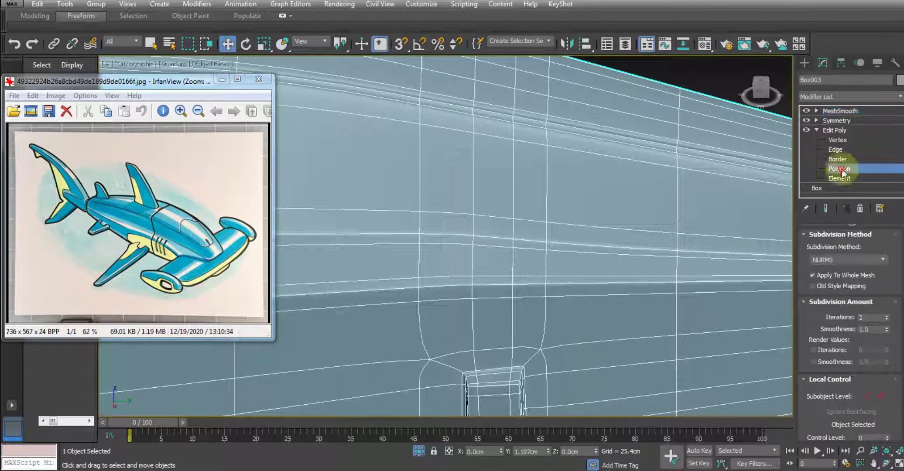
{"action": "left_click", "coordinate": [527, 295]}
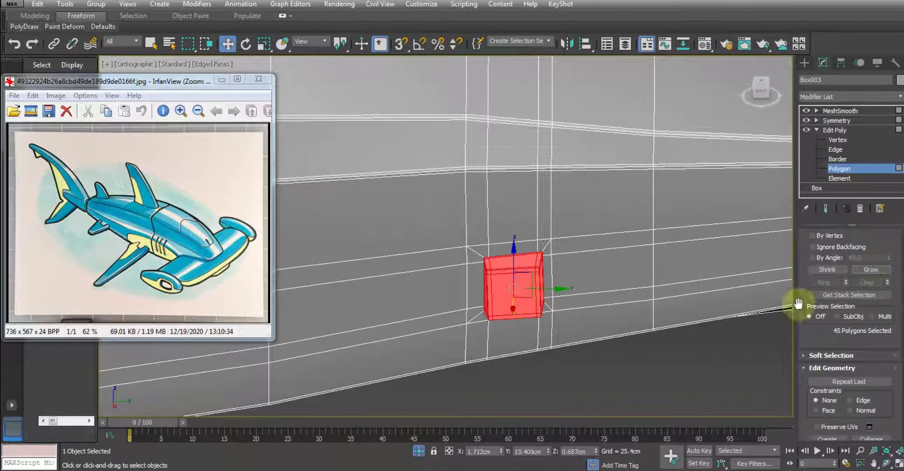
{"action": "left_click", "coordinate": [627, 340]}
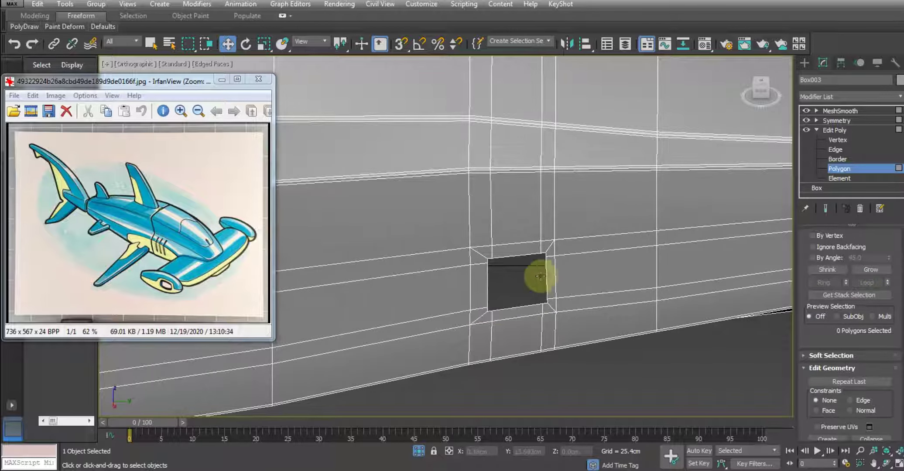
{"action": "left_click", "coordinate": [494, 218]}
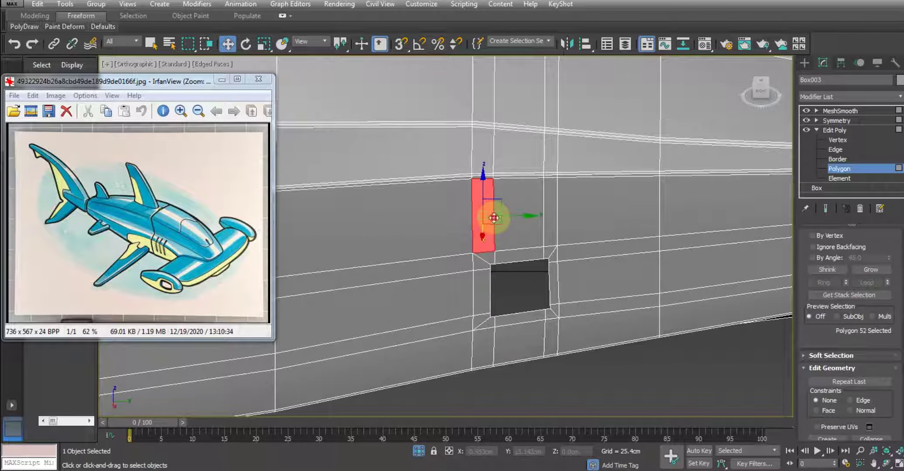
Cap the open border of the side hole with a flat face.
{"action": "left_click", "coordinate": [836, 150]}
{"action": "left_click", "coordinate": [842, 159]}
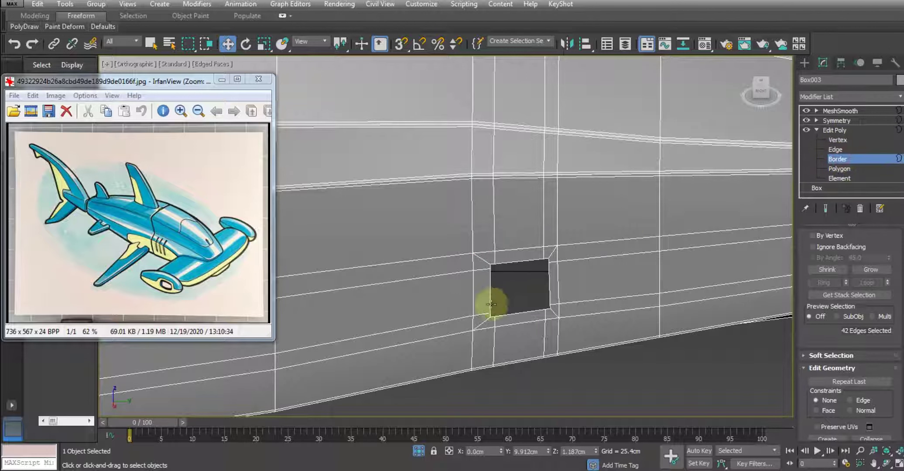
{"action": "left_click", "coordinate": [507, 263]}
{"action": "right_click", "coordinate": [591, 251]}
{"action": "left_click", "coordinate": [566, 275]}
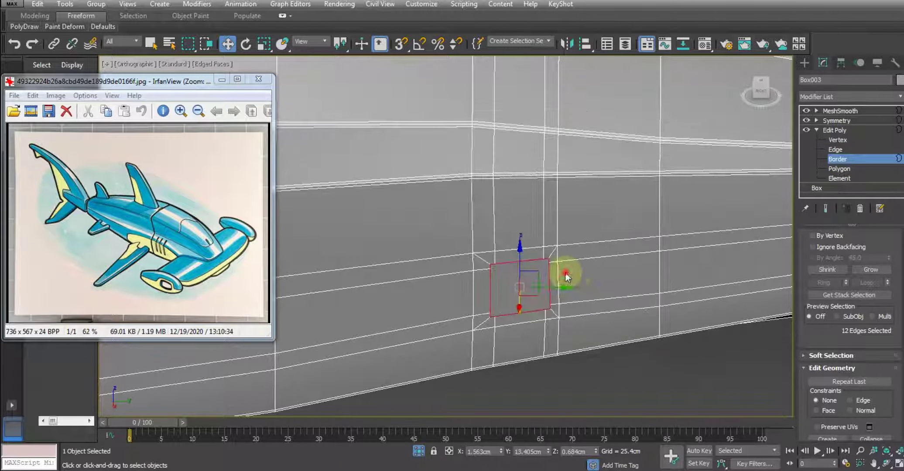
Select the vertical edge loops above the capped hole, then clear the selection.
{"action": "left_click", "coordinate": [836, 149]}
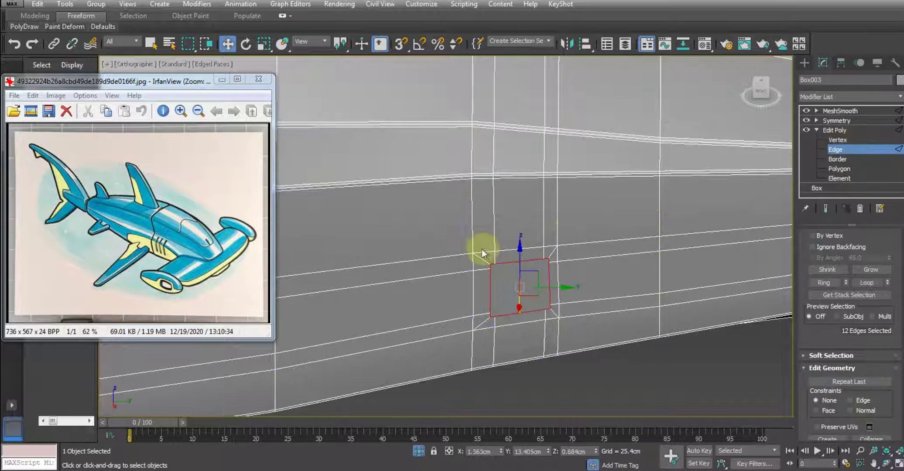
{"action": "double_click", "coordinate": [493, 221]}
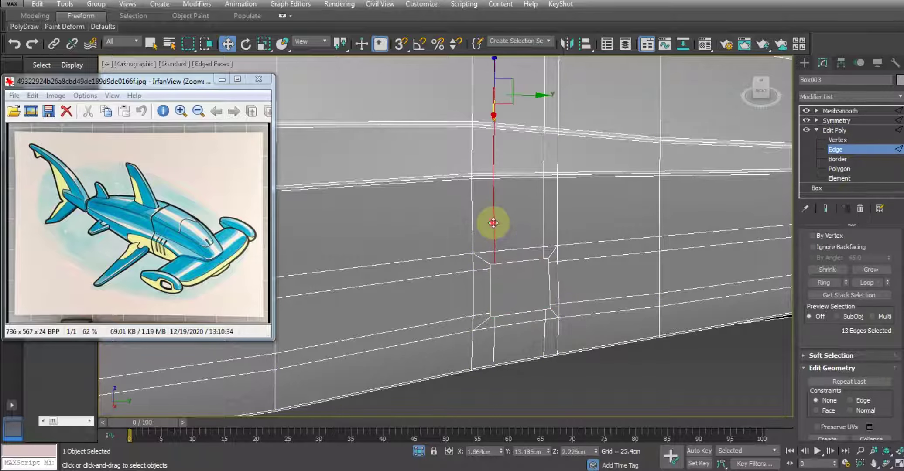
{"action": "double_click", "coordinate": [543, 221], "text": "ctrl"}
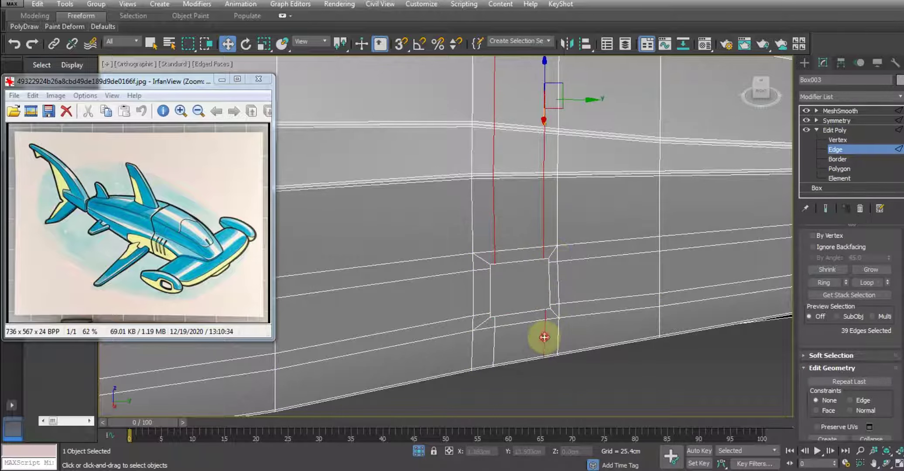
{"action": "double_click", "coordinate": [559, 211], "text": "ctrl"}
{"action": "scroll", "coordinate": [550, 226], "scroll_direction": "down", "scroll_amount": 3}
{"action": "scroll", "coordinate": [529, 249], "scroll_direction": "down", "scroll_amount": 1}
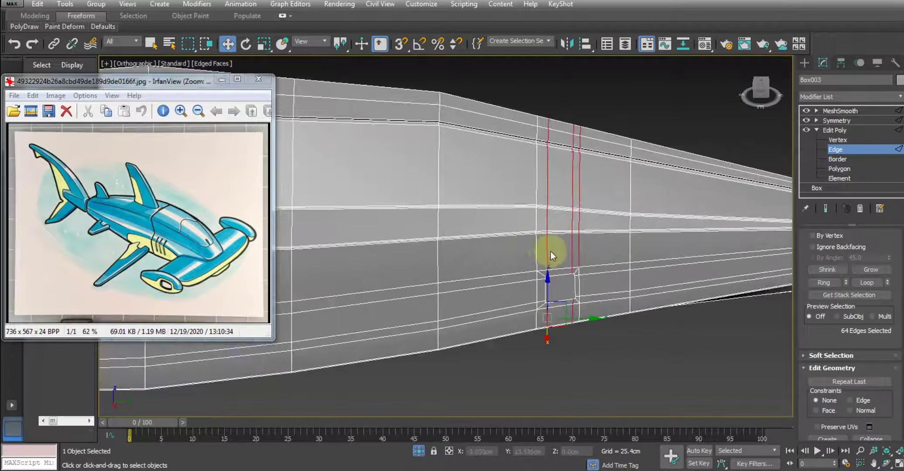
{"action": "left_click", "coordinate": [551, 251]}
{"action": "scroll", "coordinate": [561, 267], "scroll_direction": "up", "scroll_amount": 2}
Weld the first two vertex pairs at the capped slot's corner.
{"action": "scroll", "coordinate": [576, 266], "scroll_direction": "up", "scroll_amount": 2}
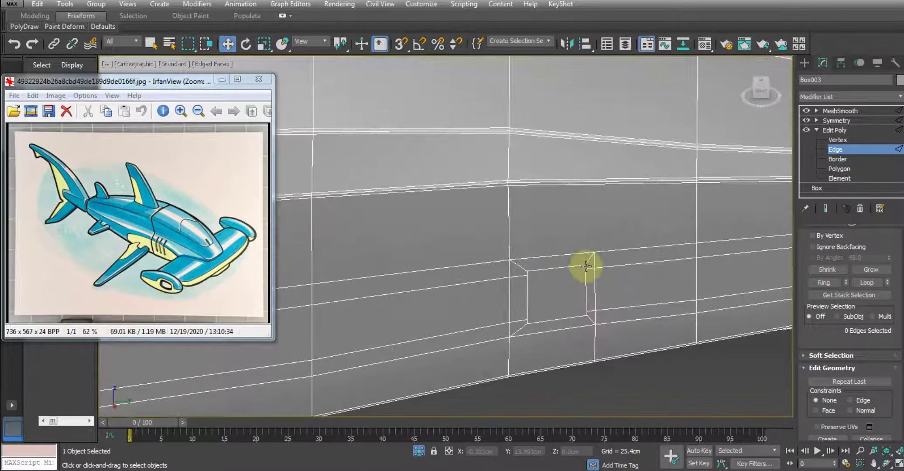
{"action": "scroll", "coordinate": [562, 279], "scroll_direction": "up", "scroll_amount": 1}
{"action": "key", "text": "1"}
{"action": "scroll", "coordinate": [521, 268], "scroll_direction": "up", "scroll_amount": 1}
{"action": "scroll", "coordinate": [604, 266], "scroll_direction": "up", "scroll_amount": 2}
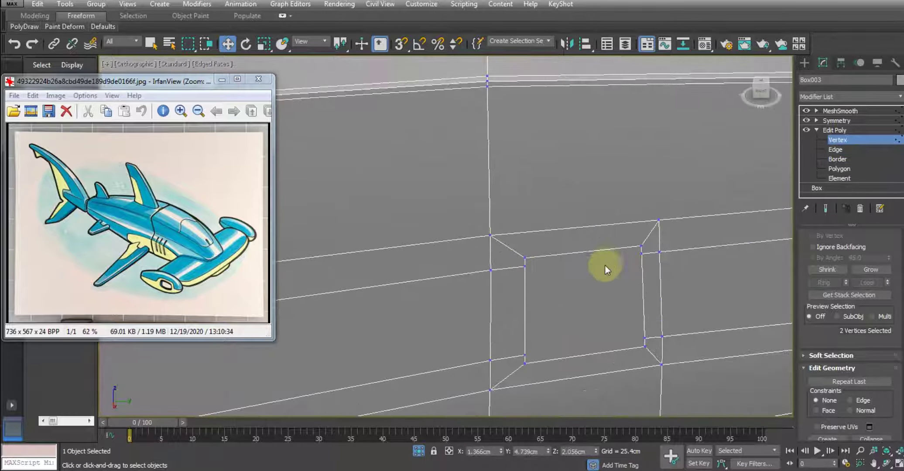
{"action": "right_click", "coordinate": [525, 258]}
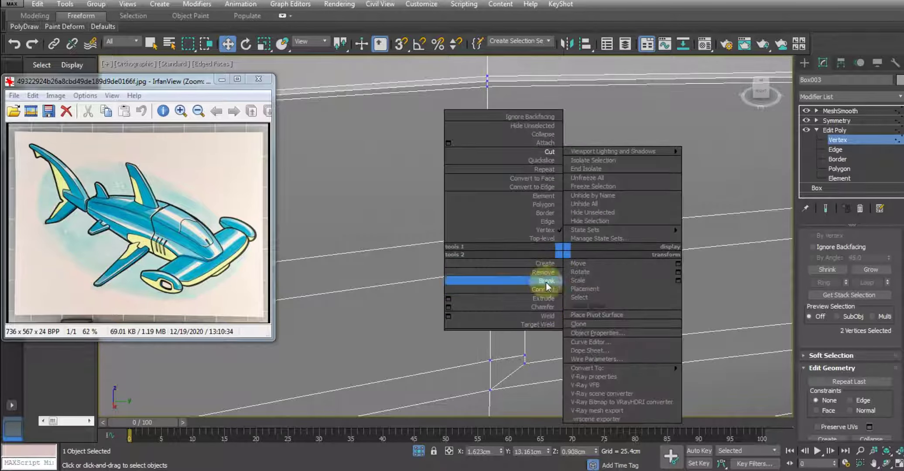
{"action": "left_click", "coordinate": [539, 317]}
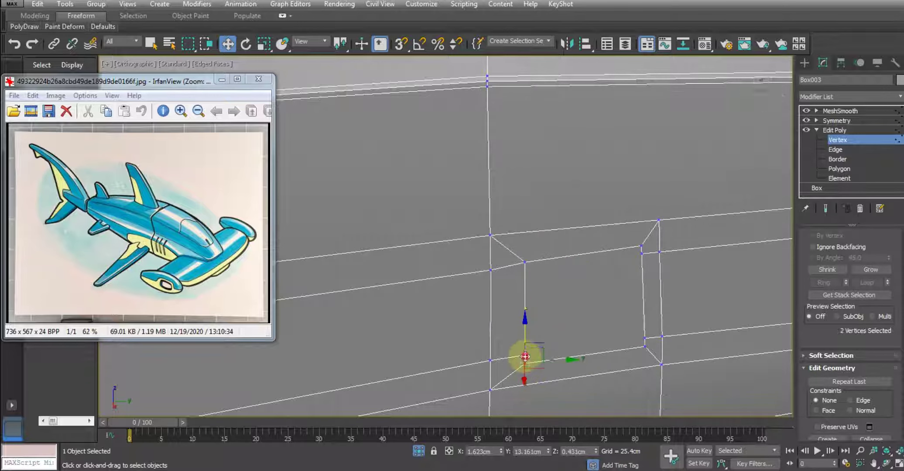
{"action": "right_click", "coordinate": [574, 308]}
{"action": "left_click", "coordinate": [562, 366]}
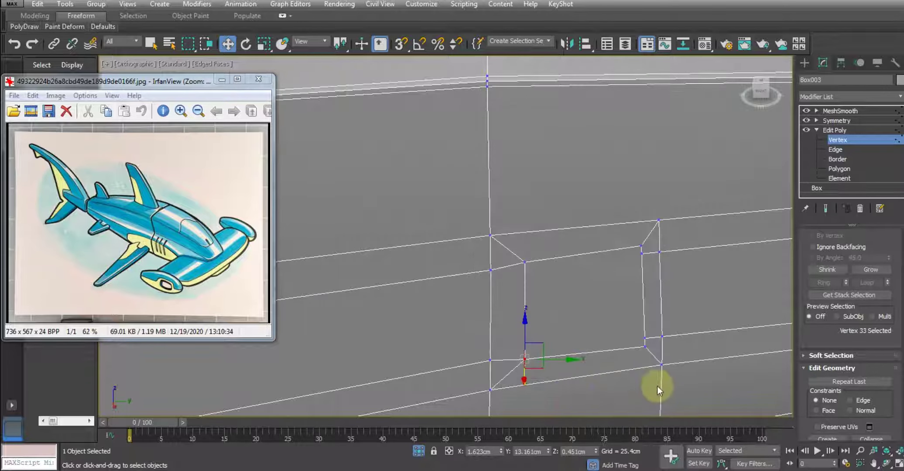
Weld the remaining corner vertex pairs into single points.
{"action": "left_click", "coordinate": [644, 348], "text": "ctrl"}
{"action": "right_click", "coordinate": [646, 347]}
{"action": "left_click", "coordinate": [629, 362]}
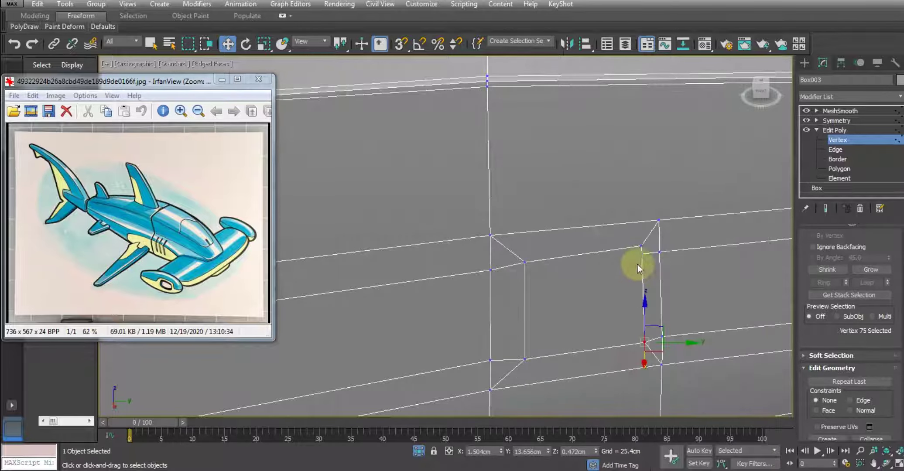
{"action": "right_click", "coordinate": [655, 286]}
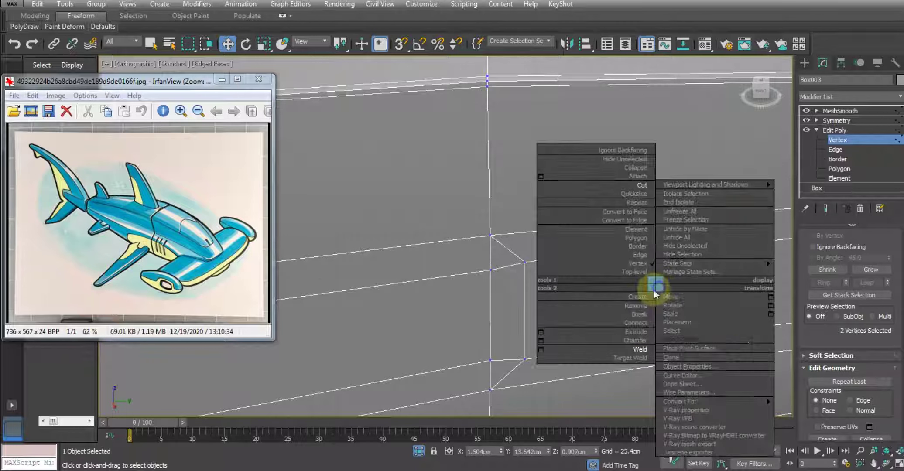
{"action": "left_click", "coordinate": [631, 351]}
{"action": "scroll", "coordinate": [603, 323], "scroll_direction": "up", "scroll_amount": 2}
Delete the stray vertical edge beside the opening from the body mesh.
{"action": "key", "text": "2"}
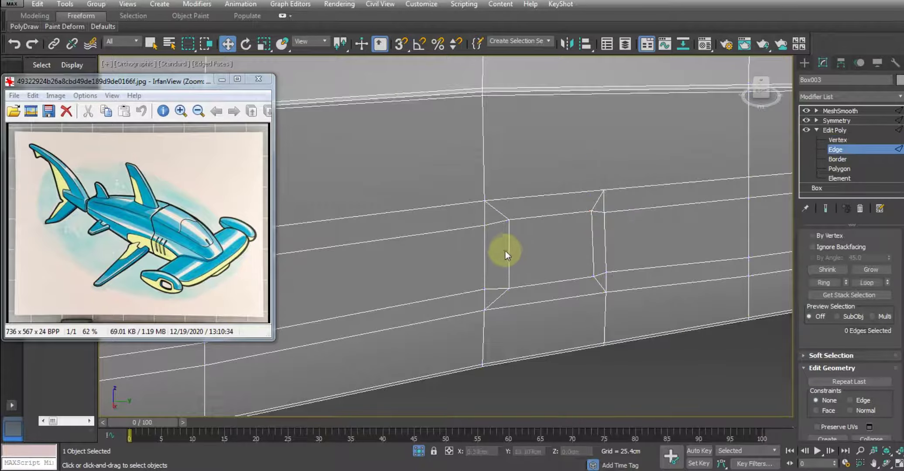
{"action": "double_click", "coordinate": [508, 248]}
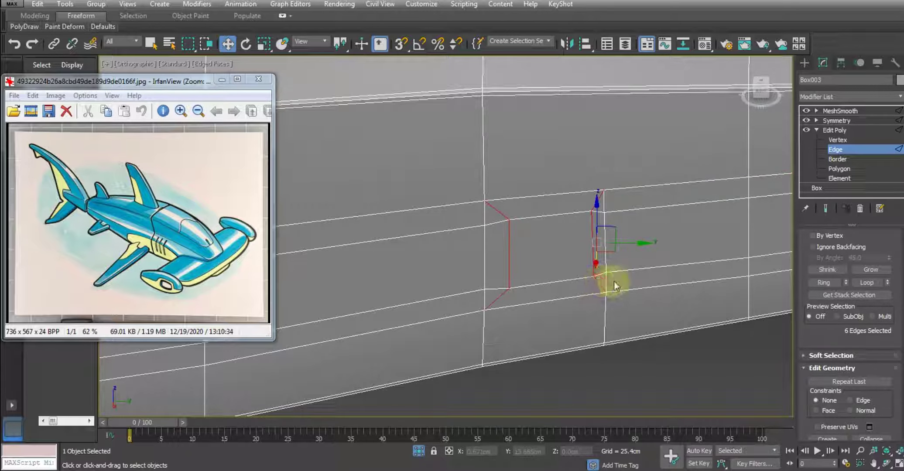
{"action": "key", "text": "ctrl+BackSpace"}
{"action": "scroll", "coordinate": [604, 252], "scroll_direction": "down", "scroll_amount": 5}
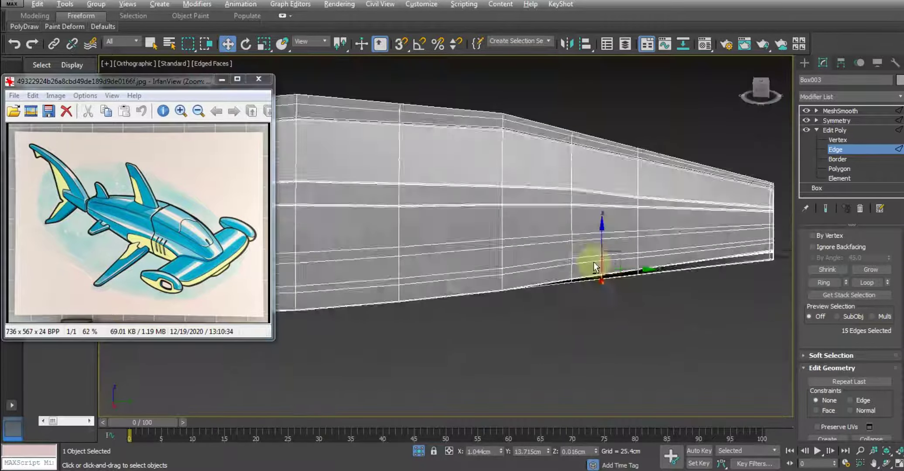
{"action": "mouse_move", "coordinate": [593, 263]}
{"action": "middle_mouse_down", "text": "alt"}
{"action": "mouse_move", "coordinate": [594, 174]}
{"action": "mouse_move", "coordinate": [584, 275]}
{"action": "middle_mouse_up", "text": "alt"}
{"action": "left_click", "coordinate": [573, 239]}
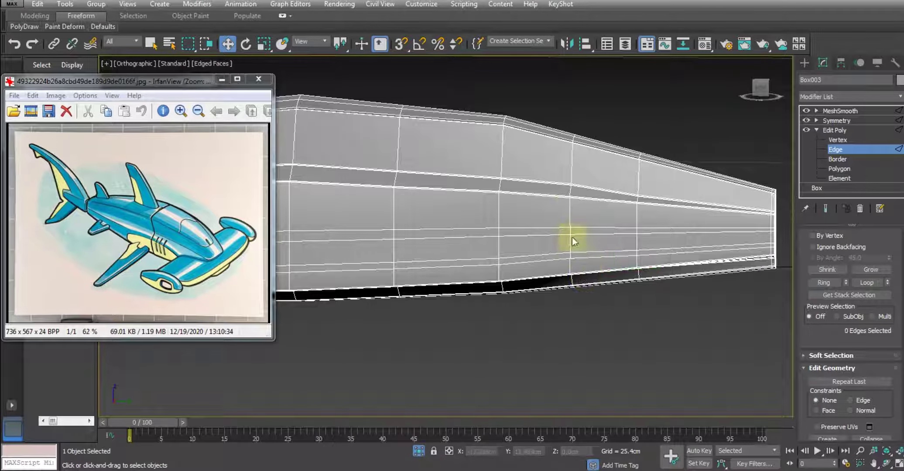
Slide a vertical edge loop along the body and preview the smoothed shape.
{"action": "double_click", "coordinate": [572, 170]}
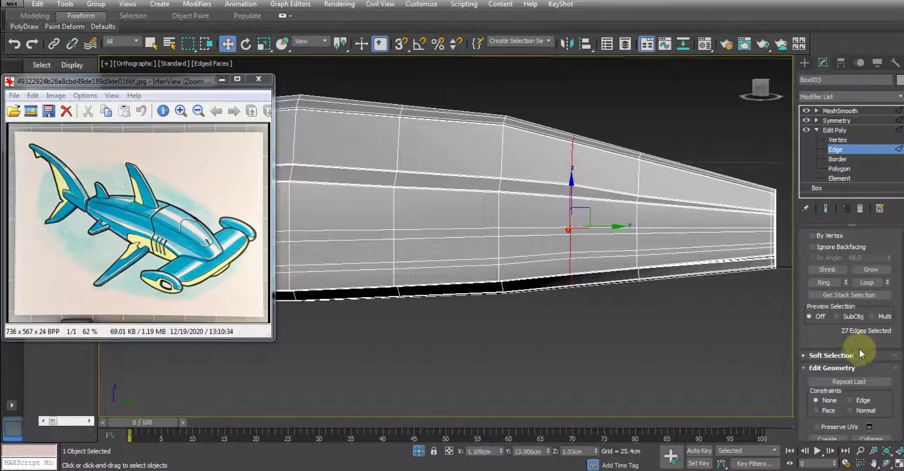
{"action": "scroll", "coordinate": [851, 347], "scroll_direction": "down", "scroll_amount": 2}
{"action": "scroll", "coordinate": [623, 281], "scroll_direction": "up", "scroll_amount": 2}
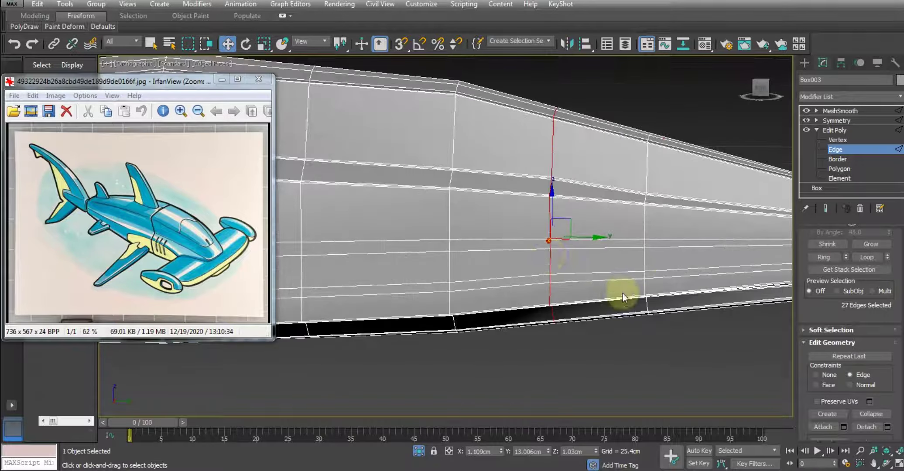
{"action": "left_click_drag", "start_coordinate": [586, 242], "coordinate": [604, 250]}
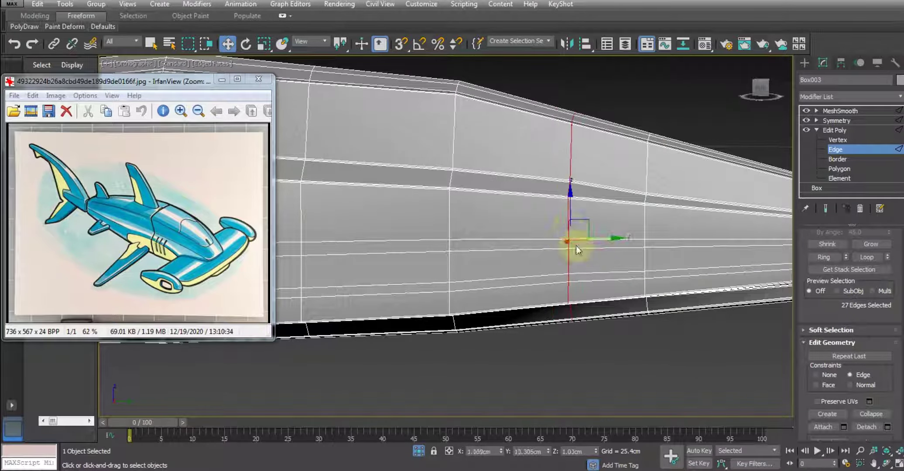
{"action": "mouse_move", "coordinate": [575, 245]}
{"action": "middle_mouse_down", "text": "alt"}
{"action": "mouse_move", "coordinate": [551, 238]}
{"action": "mouse_move", "coordinate": [571, 269]}
{"action": "middle_mouse_up", "text": "alt"}
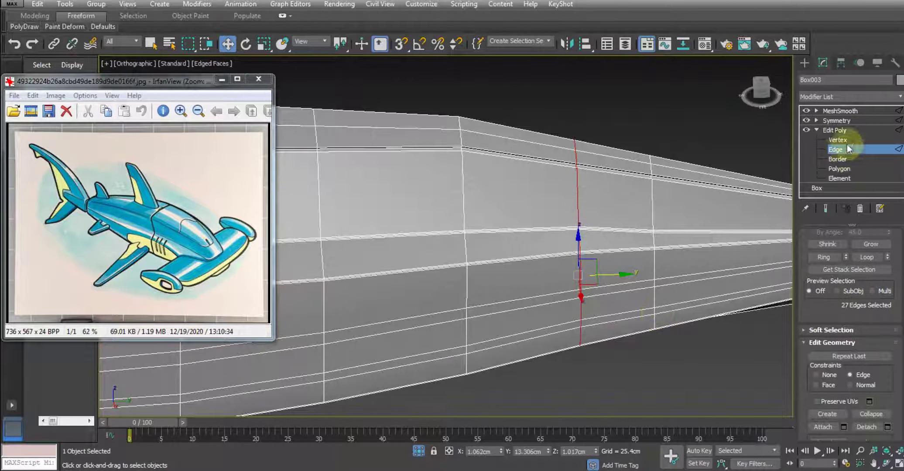
{"action": "left_click", "coordinate": [840, 110]}
{"action": "scroll", "coordinate": [549, 179], "scroll_direction": "down", "scroll_amount": 5}
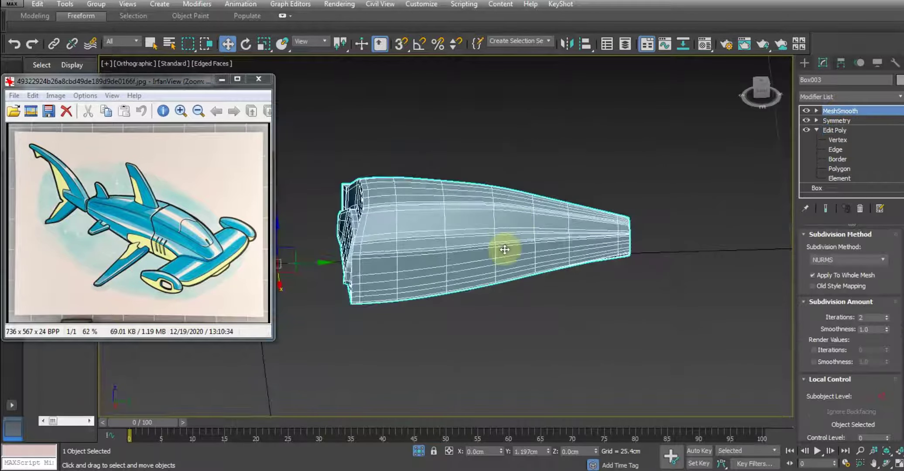
{"action": "middle_click_drag", "start_coordinate": [505, 248], "coordinate": [539, 251]}
{"action": "scroll", "coordinate": [505, 266], "scroll_direction": "up", "scroll_amount": 4}
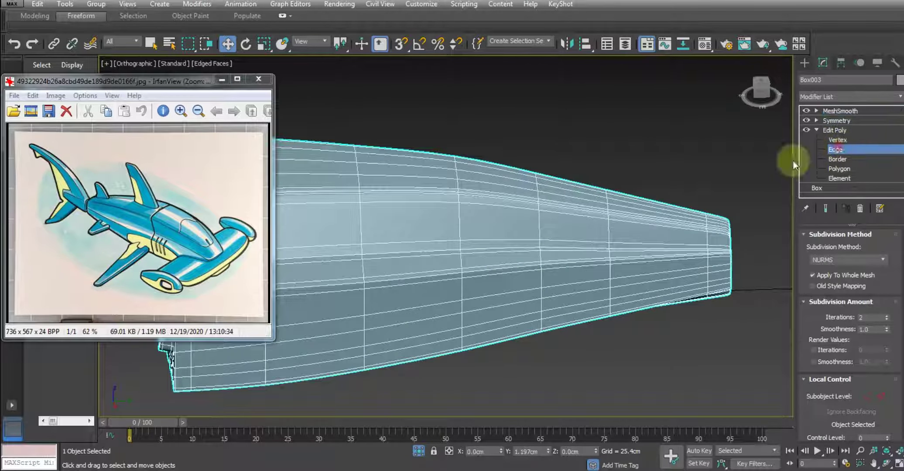
Scale up the vertical edge loops toward the tail and front to enlarge the body profile.
{"action": "key", "text": "r"}
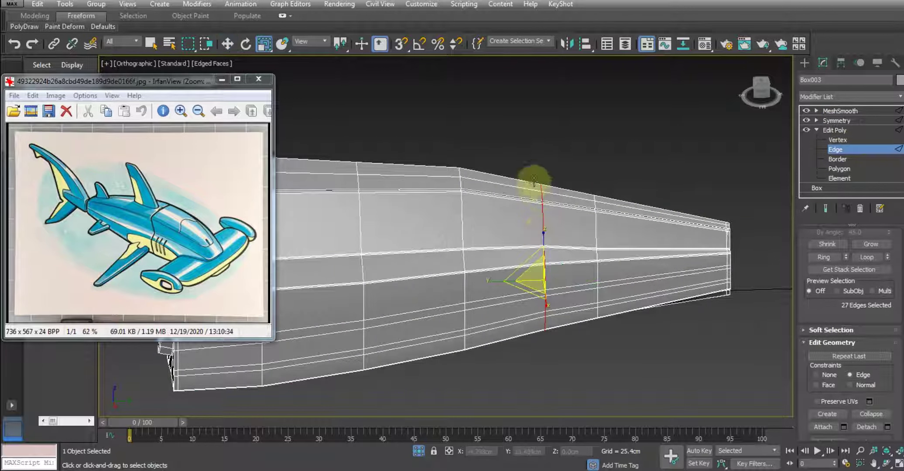
{"action": "mouse_move", "coordinate": [541, 231]}
{"action": "left_mouse_down"}
{"action": "mouse_move", "coordinate": [553, 246]}
{"action": "mouse_move", "coordinate": [601, 233]}
{"action": "left_mouse_up"}
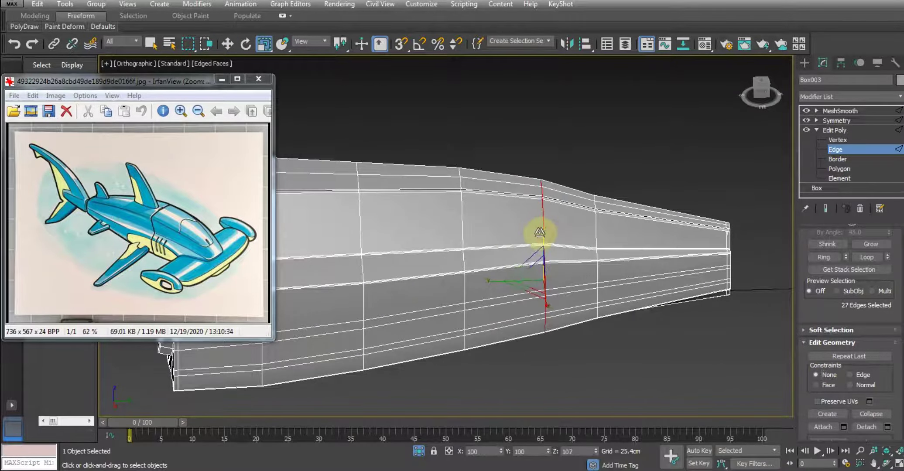
{"action": "double_click", "coordinate": [596, 226]}
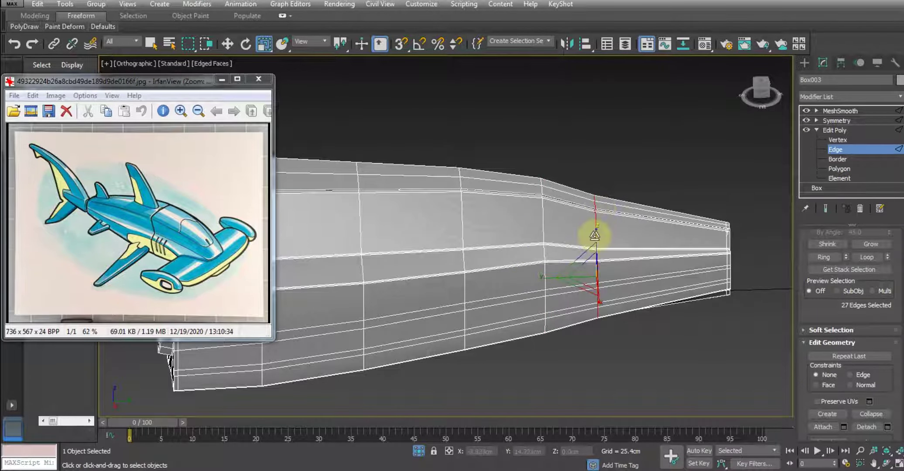
{"action": "middle_click_drag", "start_coordinate": [387, 232], "coordinate": [459, 232]}
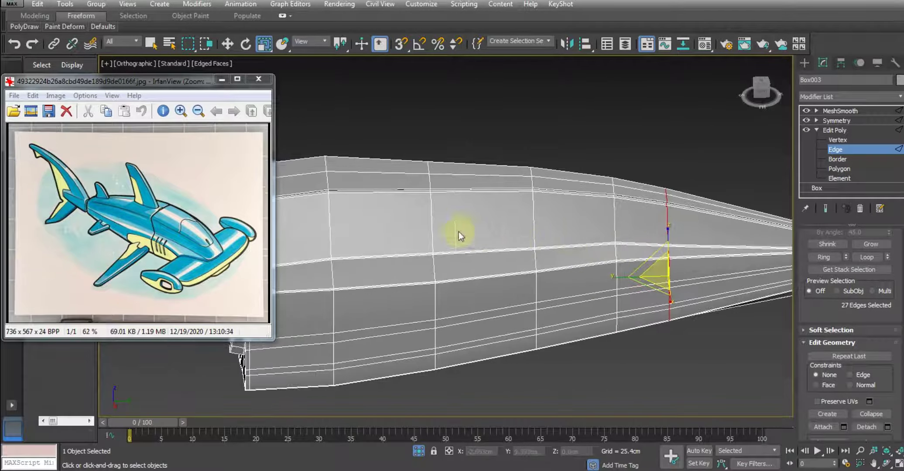
{"action": "double_click", "coordinate": [431, 222]}
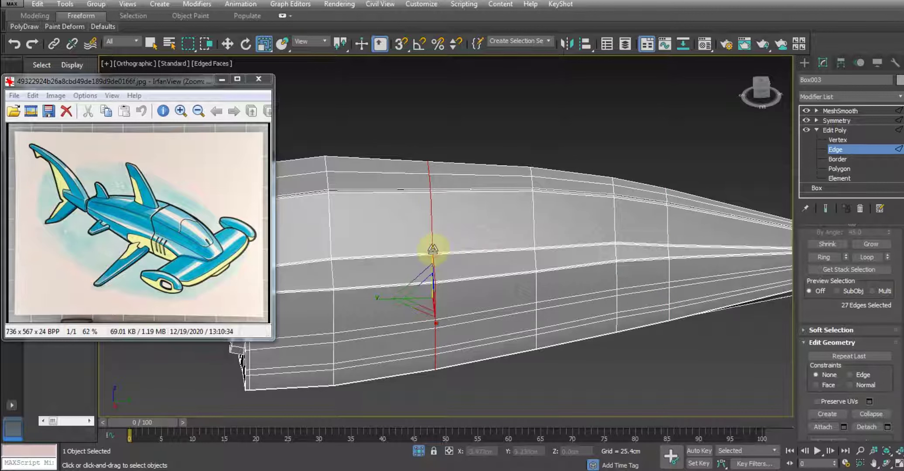
{"action": "left_click_drag", "start_coordinate": [433, 249], "coordinate": [430, 247]}
{"action": "left_click", "coordinate": [834, 130]}
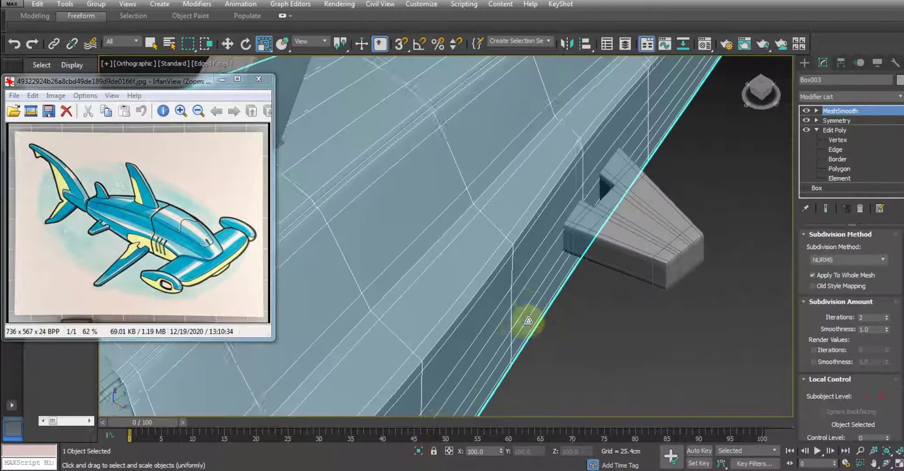
{"action": "mouse_move", "coordinate": [525, 322]}
{"action": "middle_mouse_down", "text": "alt"}
{"action": "mouse_move", "coordinate": [531, 303]}
{"action": "mouse_move", "coordinate": [659, 292]}
{"action": "middle_mouse_up", "text": "alt"}
{"action": "scroll", "coordinate": [535, 306], "scroll_direction": "down", "scroll_amount": 5}
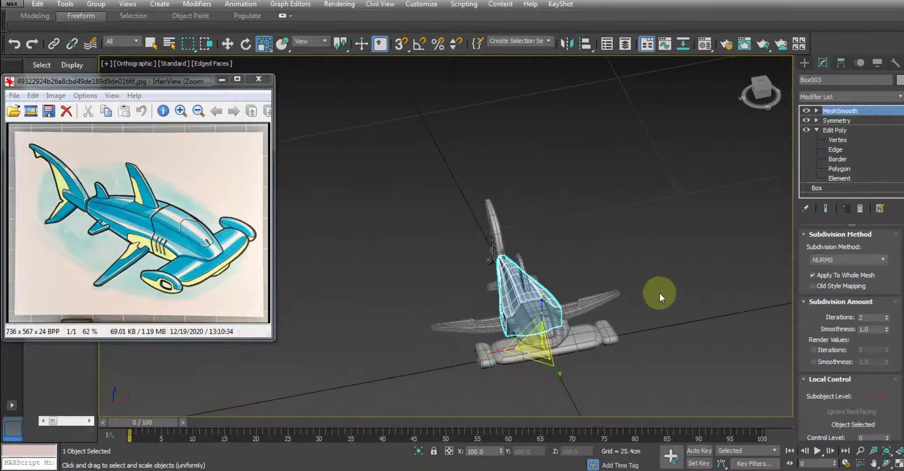
Select all ten shark parts, frame them and orbit to an angled side view.
{"action": "left_click", "coordinate": [401, 176]}
{"action": "left_click_drag", "start_coordinate": [613, 403], "coordinate": [616, 403]}
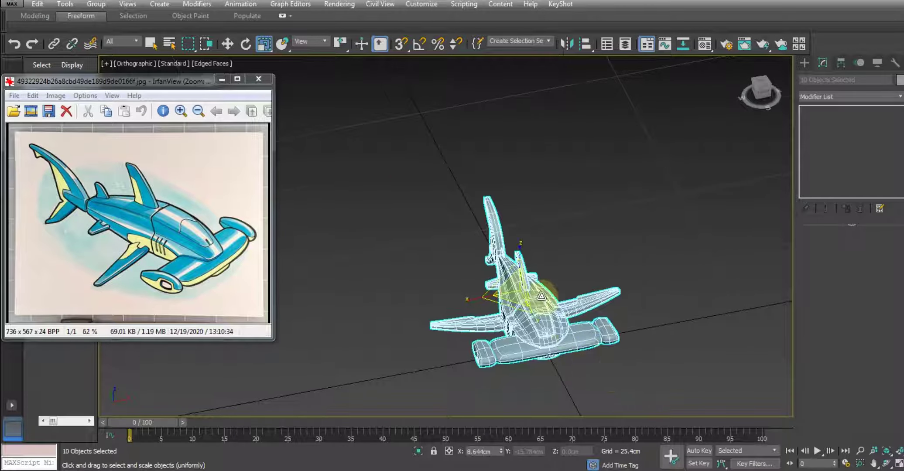
{"action": "key", "text": "z"}
{"action": "key", "text": "F4"}
{"action": "mouse_move", "coordinate": [559, 326]}
{"action": "middle_mouse_down", "text": "alt"}
{"action": "mouse_move", "coordinate": [541, 298]}
{"action": "mouse_move", "coordinate": [642, 285]}
{"action": "mouse_move", "coordinate": [612, 285]}
{"action": "mouse_move", "coordinate": [549, 241]}
{"action": "middle_mouse_up", "text": "alt"}
{"action": "scroll", "coordinate": [550, 241], "scroll_direction": "up", "scroll_amount": 4}
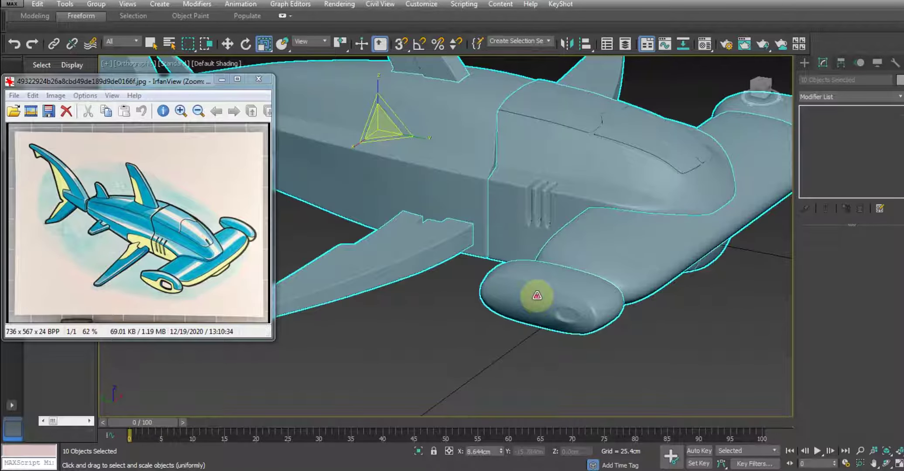
Select the two underside polygons of Box002's side pod with Edged Faces shown.
{"action": "left_click", "coordinate": [537, 295]}
{"action": "scroll", "coordinate": [567, 306], "scroll_direction": "down", "scroll_amount": 3}
{"action": "scroll", "coordinate": [545, 282], "scroll_direction": "up", "scroll_amount": 3}
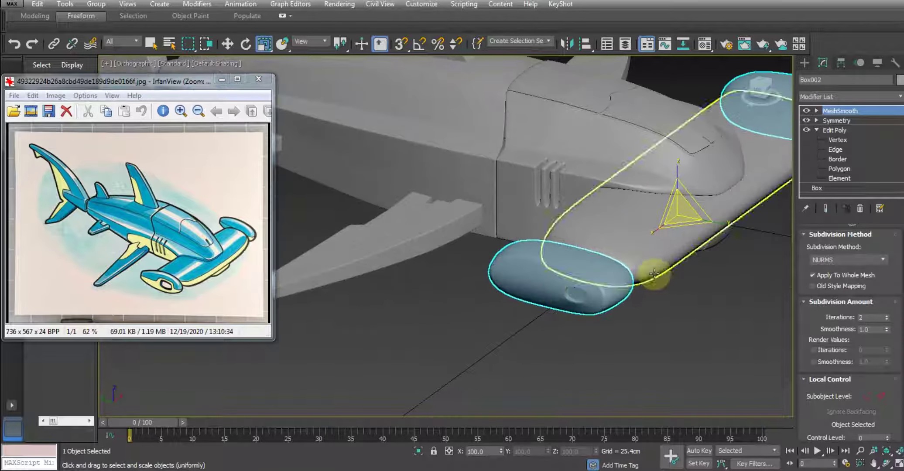
{"action": "left_click", "coordinate": [838, 168]}
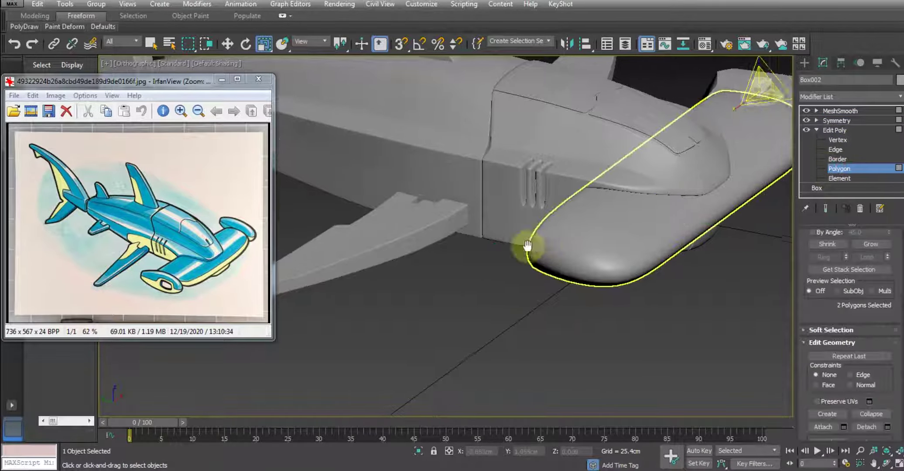
{"action": "mouse_move", "coordinate": [529, 248]}
{"action": "middle_mouse_down", "text": "alt"}
{"action": "mouse_move", "coordinate": [664, 234]}
{"action": "mouse_move", "coordinate": [542, 257]}
{"action": "middle_mouse_up", "text": "alt"}
{"action": "scroll", "coordinate": [515, 270], "scroll_direction": "down", "scroll_amount": 4}
{"action": "scroll", "coordinate": [555, 202], "scroll_direction": "up", "scroll_amount": 4}
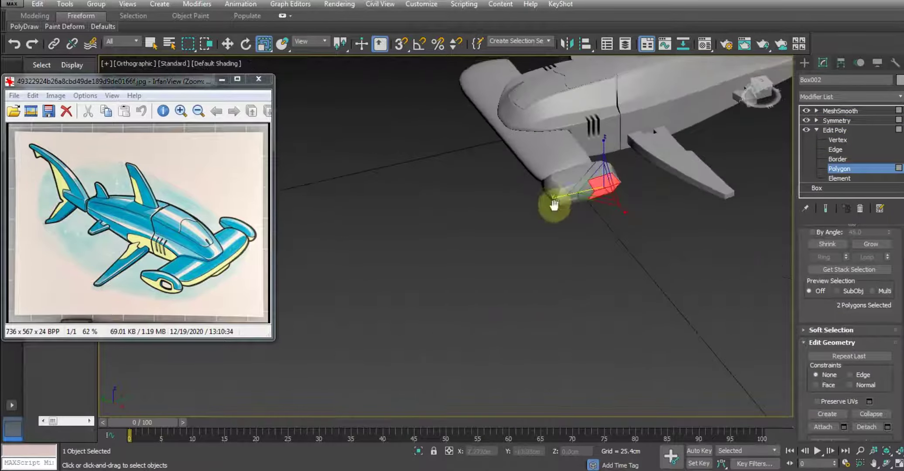
{"action": "scroll", "coordinate": [563, 230], "scroll_direction": "up", "scroll_amount": 3}
{"action": "key", "text": "F4"}
{"action": "mouse_move", "coordinate": [606, 266]}
{"action": "middle_mouse_down", "text": "alt"}
{"action": "mouse_move", "coordinate": [628, 262]}
{"action": "mouse_move", "coordinate": [615, 282]}
{"action": "mouse_move", "coordinate": [480, 282]}
{"action": "mouse_move", "coordinate": [539, 337]}
{"action": "middle_mouse_up", "text": "alt"}
{"action": "scroll", "coordinate": [480, 283], "scroll_direction": "down", "scroll_amount": 5}
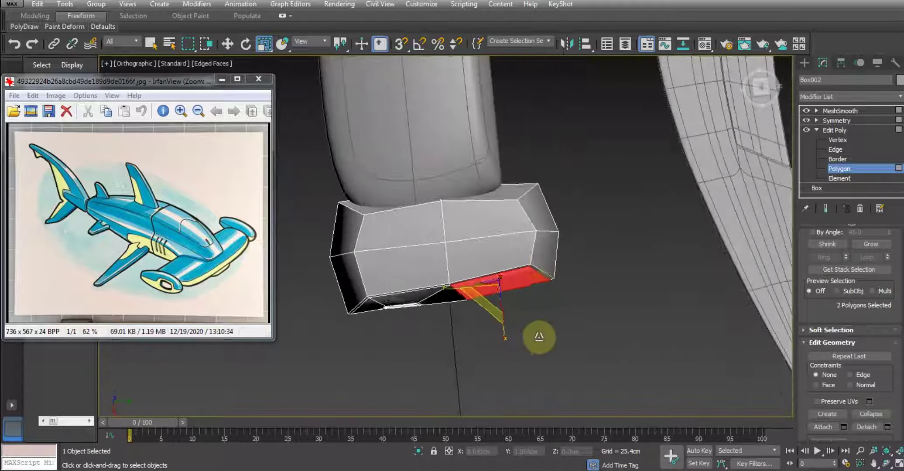
{"action": "scroll", "coordinate": [547, 240], "scroll_direction": "up", "scroll_amount": 3}
In wireframe vertex mode, move the pod's four bottom-corner vertices along Y.
{"action": "key", "text": "1"}
{"action": "middle_click_drag", "start_coordinate": [550, 244], "coordinate": [565, 259], "text": "alt"}
{"action": "key", "text": "F3"}
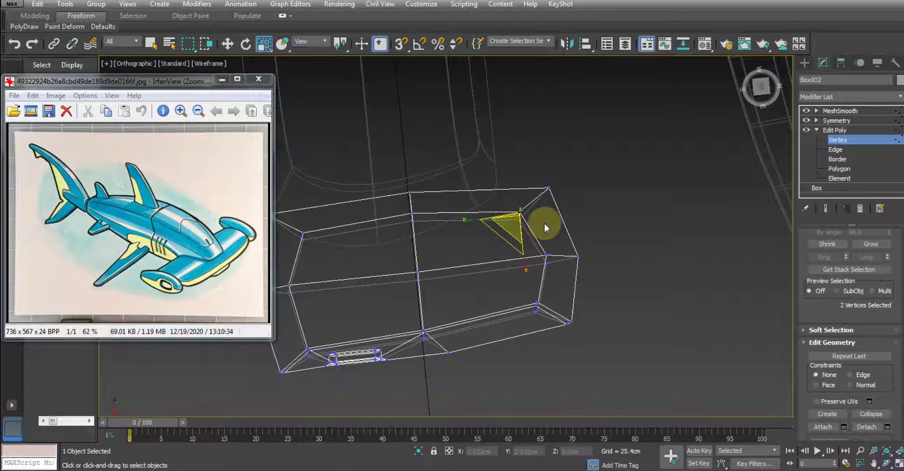
{"action": "key", "text": "w"}
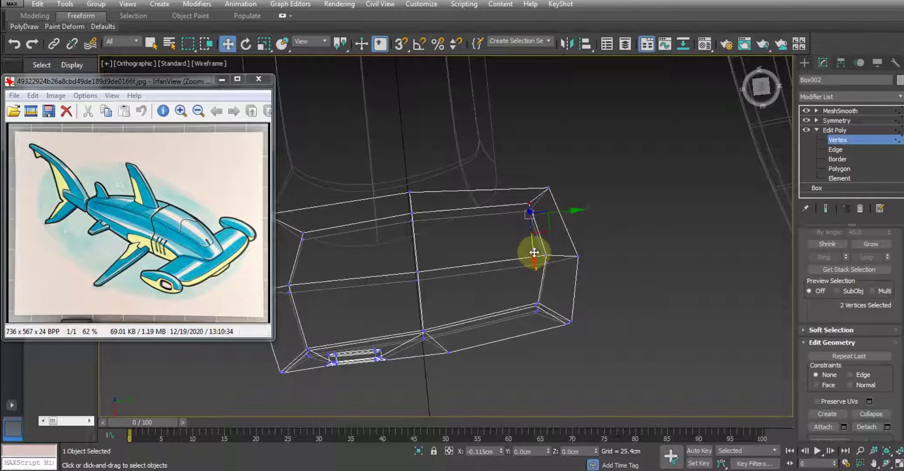
{"action": "scroll", "coordinate": [531, 299], "scroll_direction": "up", "scroll_amount": 3}
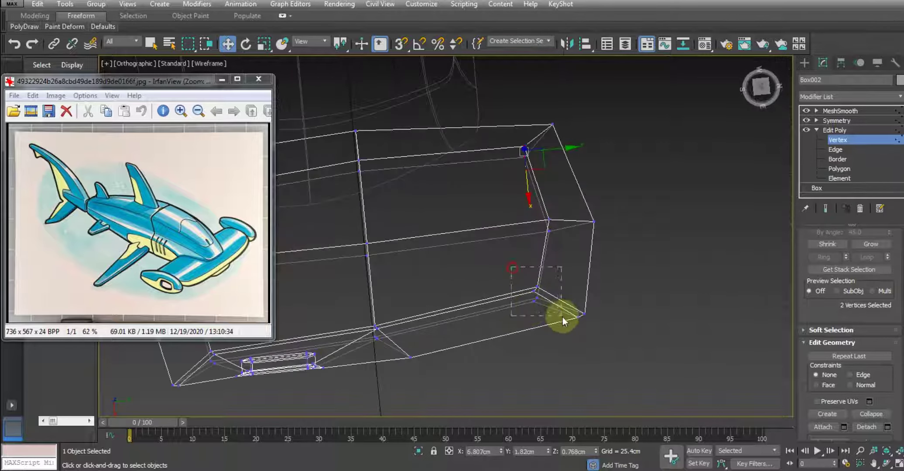
{"action": "left_click_drag", "start_coordinate": [562, 316], "coordinate": [544, 321]}
{"action": "left_click_drag", "start_coordinate": [573, 294], "coordinate": [584, 293]}
{"action": "middle_click_drag", "start_coordinate": [584, 293], "coordinate": [598, 308]}
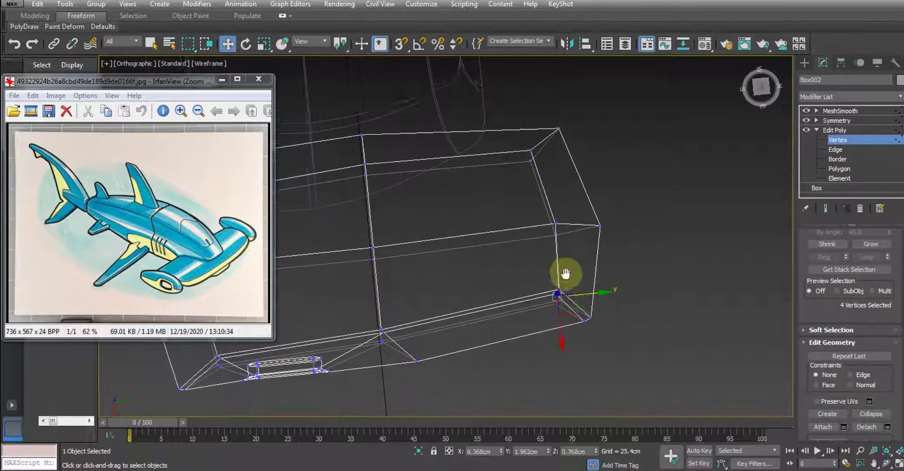
Select the pod's side, top and bottom corner vertices, checking them from several angles.
{"action": "left_click_drag", "start_coordinate": [591, 205], "coordinate": [637, 238]}
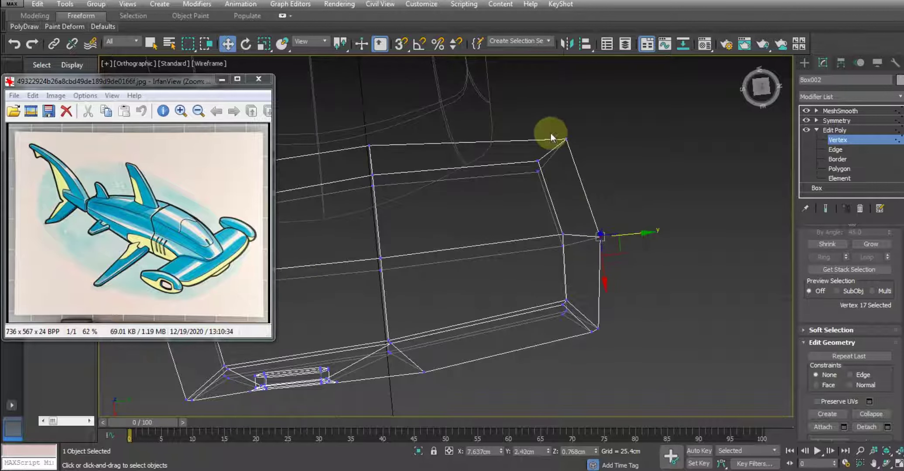
{"action": "left_click_drag", "start_coordinate": [549, 133], "coordinate": [605, 150]}
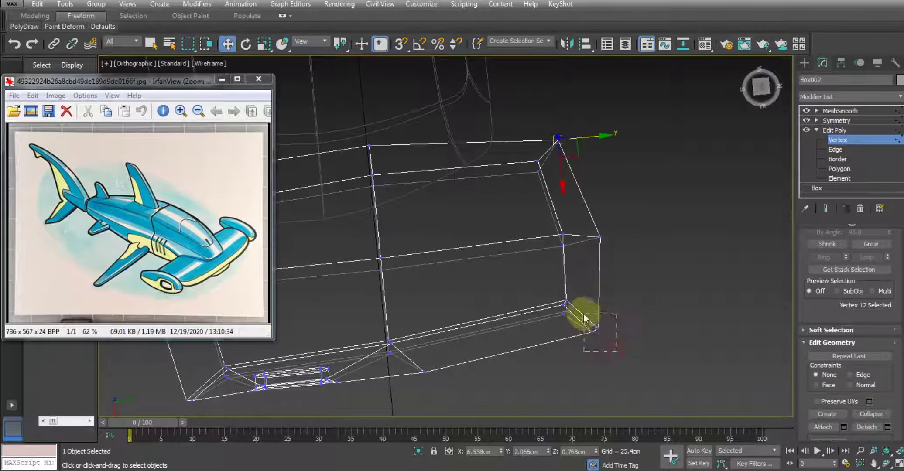
{"action": "left_click_drag", "start_coordinate": [584, 319], "coordinate": [616, 327]}
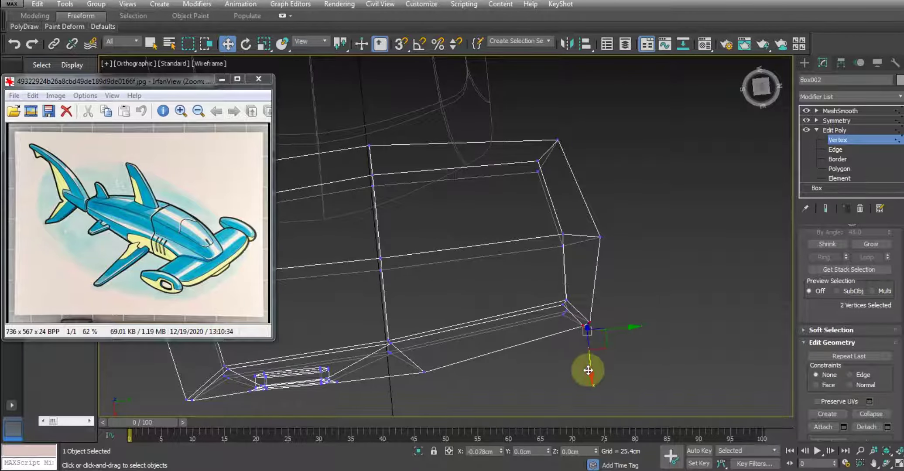
{"action": "middle_click_drag", "start_coordinate": [585, 369], "coordinate": [533, 353], "text": "alt"}
{"action": "key", "text": "F3"}
{"action": "left_click", "coordinate": [450, 362]}
{"action": "middle_click_drag", "start_coordinate": [450, 362], "coordinate": [519, 366], "text": "alt"}
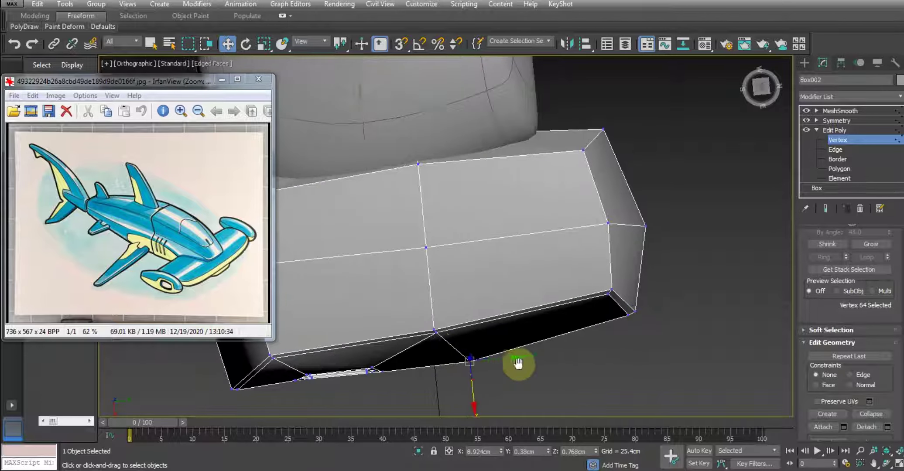
{"action": "key", "text": "F3"}
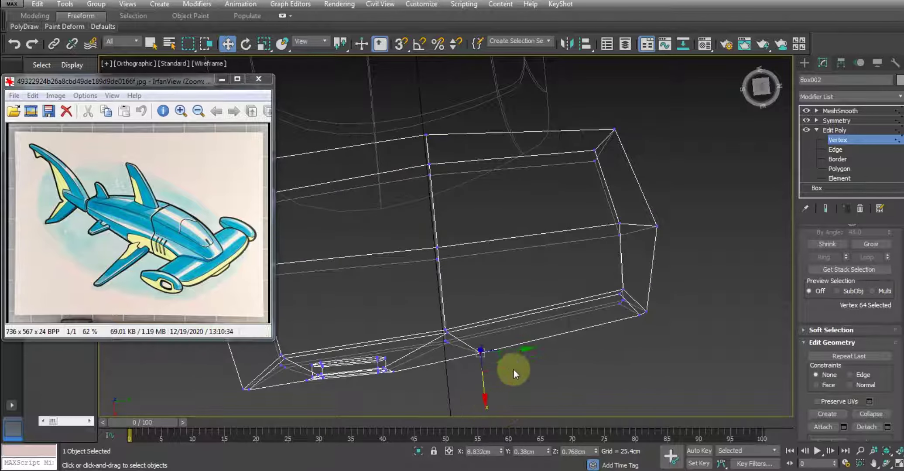
{"action": "mouse_move", "coordinate": [478, 358]}
{"action": "middle_mouse_down", "text": "alt"}
{"action": "mouse_move", "coordinate": [521, 359]}
{"action": "mouse_move", "coordinate": [468, 297]}
{"action": "mouse_move", "coordinate": [491, 316]}
{"action": "middle_mouse_up", "text": "alt"}
{"action": "key", "text": "F3"}
{"action": "scroll", "coordinate": [471, 363], "scroll_direction": "down", "scroll_amount": 5}
{"action": "scroll", "coordinate": [507, 301], "scroll_direction": "up", "scroll_amount": 4}
{"action": "scroll", "coordinate": [507, 301], "scroll_direction": "up", "scroll_amount": 2}
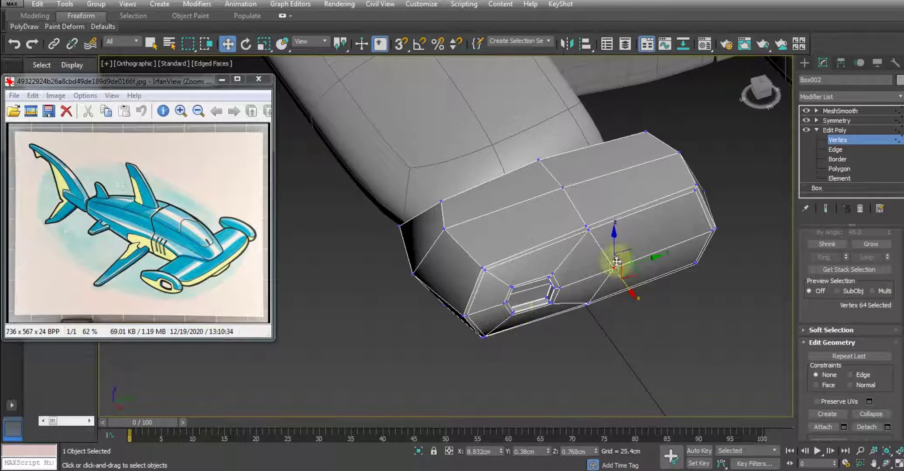
Select the two polygons inside the hexagonal inset on the pod's end.
{"action": "left_click", "coordinate": [840, 169]}
{"action": "scroll", "coordinate": [511, 292], "scroll_direction": "up", "scroll_amount": 3}
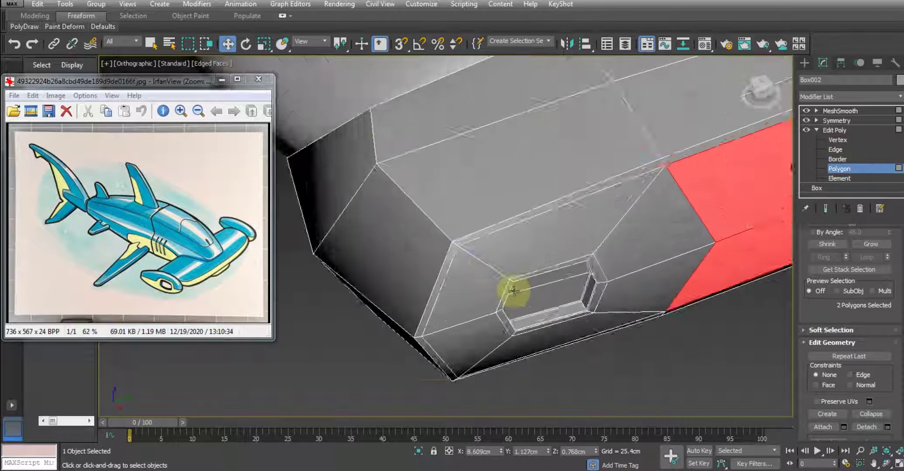
{"action": "scroll", "coordinate": [598, 307], "scroll_direction": "up", "scroll_amount": 2}
{"action": "mouse_move", "coordinate": [597, 307]}
{"action": "middle_mouse_down", "text": "alt"}
{"action": "mouse_move", "coordinate": [498, 304]}
{"action": "mouse_move", "coordinate": [478, 289]}
{"action": "mouse_move", "coordinate": [464, 250]}
{"action": "middle_mouse_up", "text": "alt"}
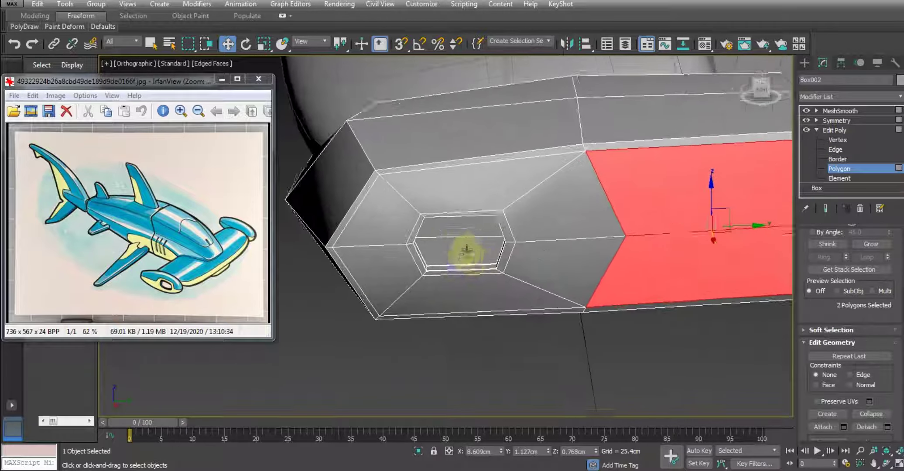
{"action": "scroll", "coordinate": [470, 262], "scroll_direction": "up", "scroll_amount": 2}
{"action": "scroll", "coordinate": [467, 255], "scroll_direction": "up", "scroll_amount": 2}
{"action": "left_click", "coordinate": [467, 255]}
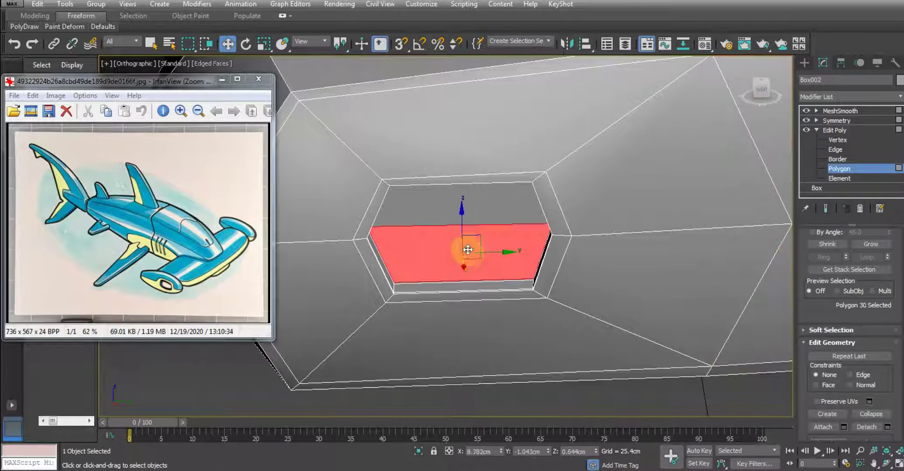
{"action": "left_click", "coordinate": [457, 212], "text": "ctrl"}
{"action": "scroll", "coordinate": [520, 259], "scroll_direction": "down", "scroll_amount": 3}
{"action": "scroll", "coordinate": [491, 270], "scroll_direction": "down", "scroll_amount": 2}
Push the hexagon faces deeper into the pod to form a recessed hole.
{"action": "mouse_move", "coordinate": [521, 258]}
{"action": "middle_mouse_down", "text": "alt"}
{"action": "mouse_move", "coordinate": [490, 270]}
{"action": "mouse_move", "coordinate": [636, 284]}
{"action": "mouse_move", "coordinate": [512, 289]}
{"action": "mouse_move", "coordinate": [752, 288]}
{"action": "middle_mouse_up", "text": "alt"}
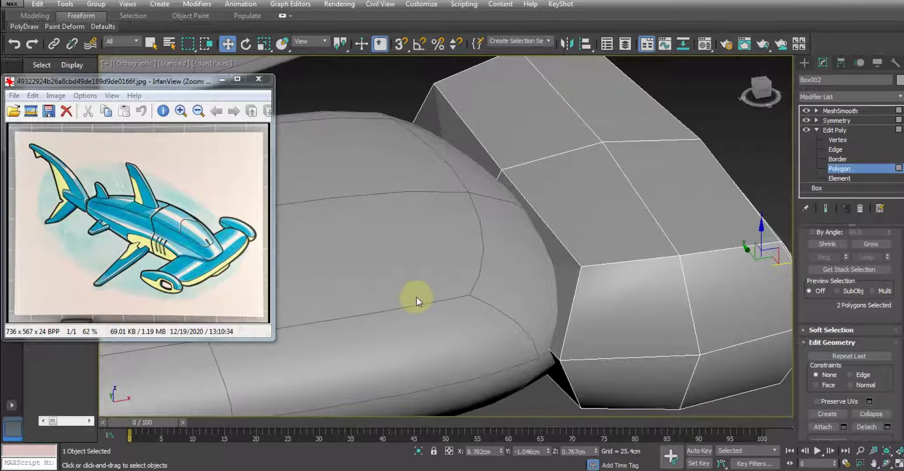
{"action": "scroll", "coordinate": [416, 297], "scroll_direction": "down", "scroll_amount": 3}
{"action": "mouse_move", "coordinate": [520, 275]}
{"action": "middle_mouse_down", "text": "alt"}
{"action": "mouse_move", "coordinate": [430, 284]}
{"action": "mouse_move", "coordinate": [556, 264]}
{"action": "middle_mouse_up", "text": "alt"}
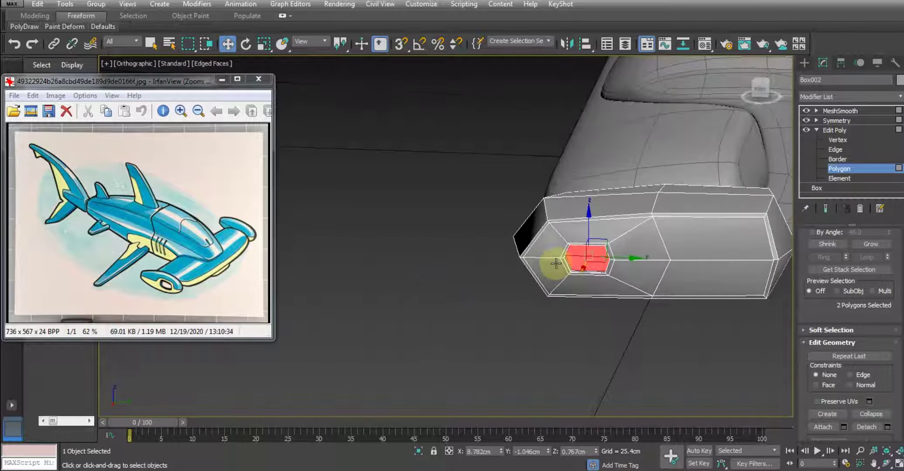
{"action": "scroll", "coordinate": [556, 263], "scroll_direction": "up", "scroll_amount": 2}
{"action": "scroll", "coordinate": [508, 271], "scroll_direction": "up", "scroll_amount": 2}
{"action": "scroll", "coordinate": [504, 277], "scroll_direction": "up", "scroll_amount": 3}
{"action": "scroll", "coordinate": [485, 253], "scroll_direction": "up", "scroll_amount": 2}
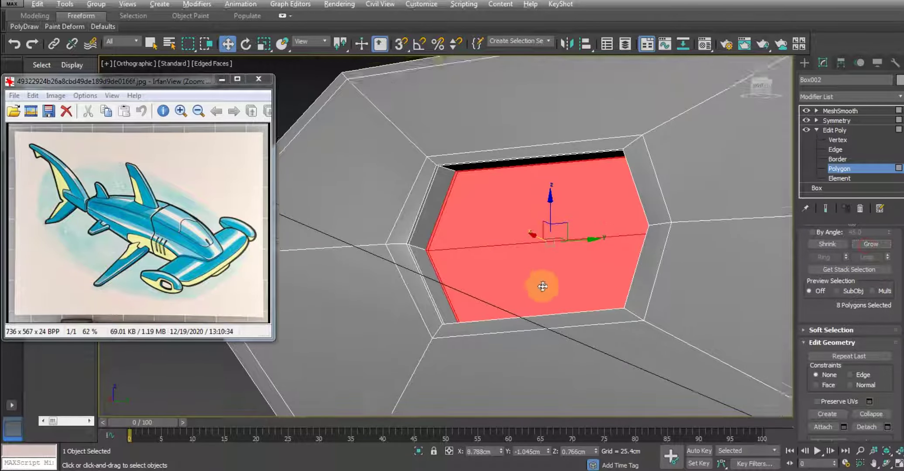
{"action": "mouse_move", "coordinate": [541, 285]}
{"action": "middle_mouse_down", "text": "alt"}
{"action": "mouse_move", "coordinate": [652, 327]}
{"action": "mouse_move", "coordinate": [549, 274]}
{"action": "mouse_move", "coordinate": [588, 278]}
{"action": "middle_mouse_up", "text": "alt"}
{"action": "left_click_drag", "start_coordinate": [588, 278], "coordinate": [498, 229]}
{"action": "scroll", "coordinate": [494, 225], "scroll_direction": "down", "scroll_amount": 5}
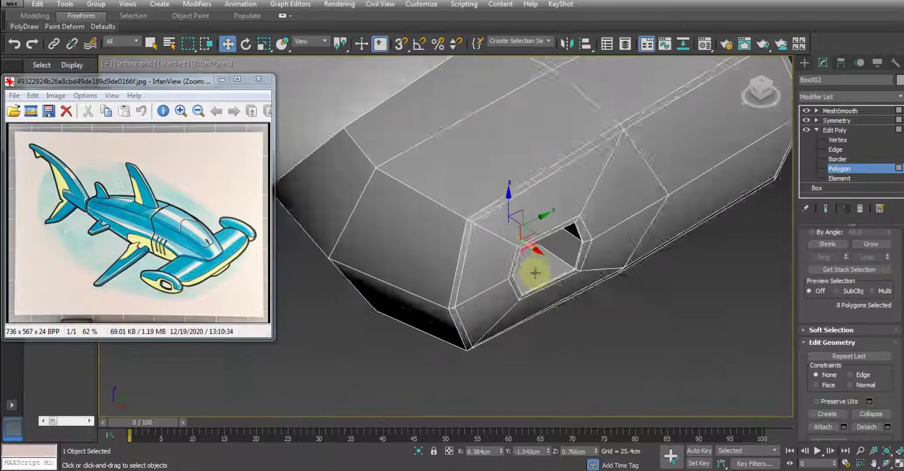
{"action": "mouse_move", "coordinate": [533, 270]}
{"action": "middle_mouse_down", "text": "alt"}
{"action": "mouse_move", "coordinate": [480, 256]}
{"action": "mouse_move", "coordinate": [535, 236]}
{"action": "mouse_move", "coordinate": [549, 277]}
{"action": "mouse_move", "coordinate": [591, 236]}
{"action": "middle_mouse_up", "text": "alt"}
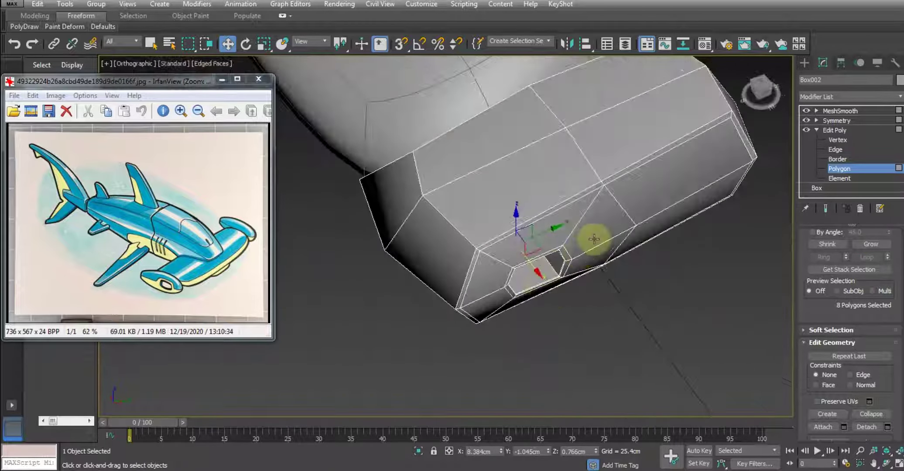
{"action": "left_click", "coordinate": [832, 130]}
Pull the pod's far-end vertices outward along Y in wireframe to lengthen it.
{"action": "left_click", "coordinate": [840, 111]}
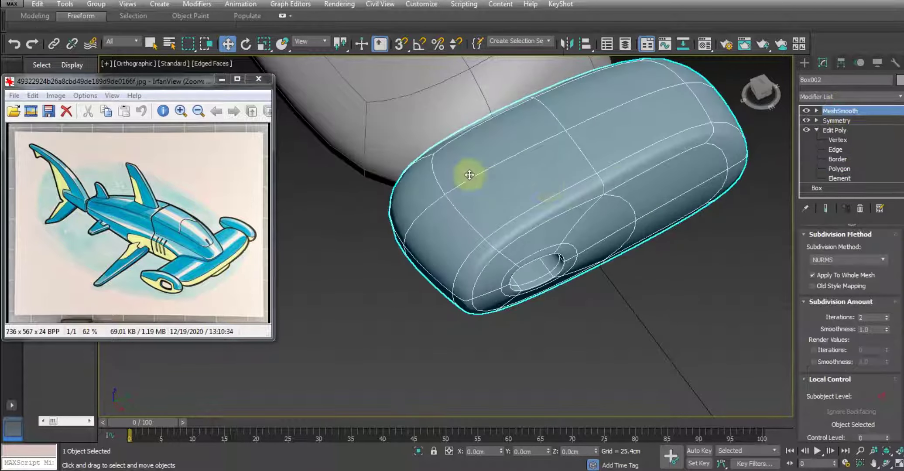
{"action": "mouse_move", "coordinate": [468, 175]}
{"action": "middle_mouse_down", "text": "alt"}
{"action": "mouse_move", "coordinate": [353, 211]}
{"action": "mouse_move", "coordinate": [410, 243]}
{"action": "mouse_move", "coordinate": [440, 234]}
{"action": "mouse_move", "coordinate": [512, 171]}
{"action": "mouse_move", "coordinate": [511, 221]}
{"action": "mouse_move", "coordinate": [753, 177]}
{"action": "middle_mouse_up", "text": "alt"}
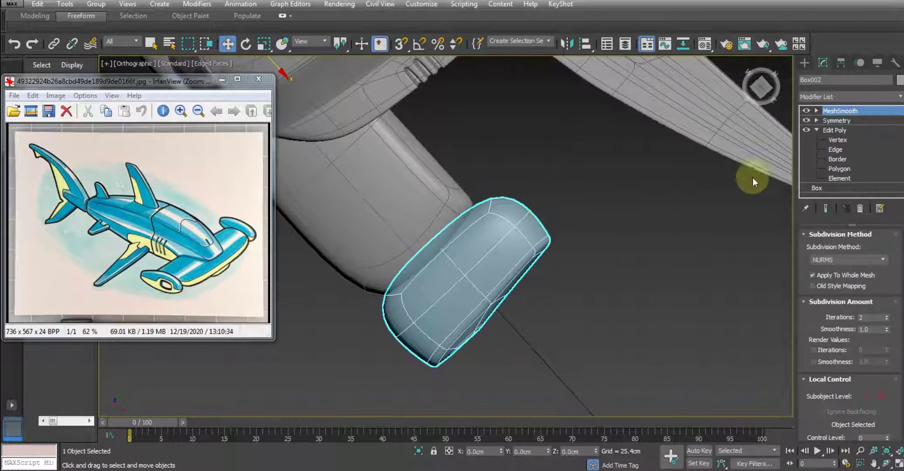
{"action": "left_click", "coordinate": [847, 140]}
{"action": "mouse_move", "coordinate": [504, 214]}
{"action": "middle_mouse_down", "text": "alt"}
{"action": "mouse_move", "coordinate": [495, 207]}
{"action": "mouse_move", "coordinate": [502, 203]}
{"action": "middle_mouse_up", "text": "alt"}
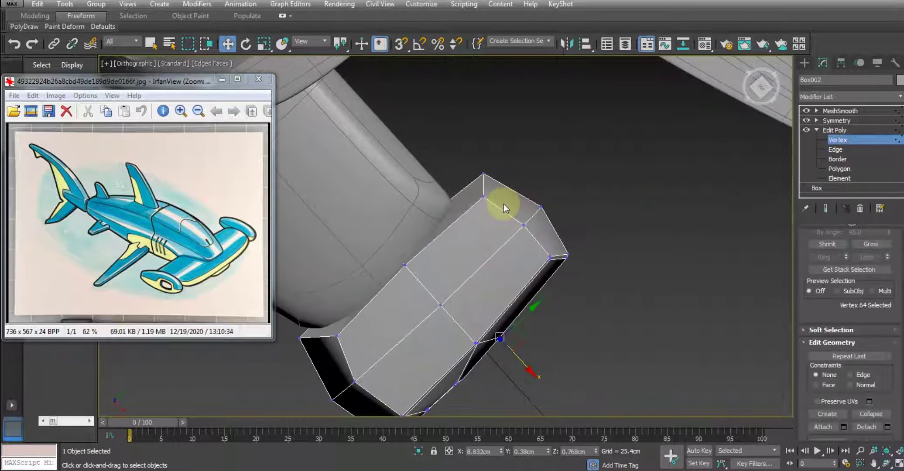
{"action": "key", "text": "F3"}
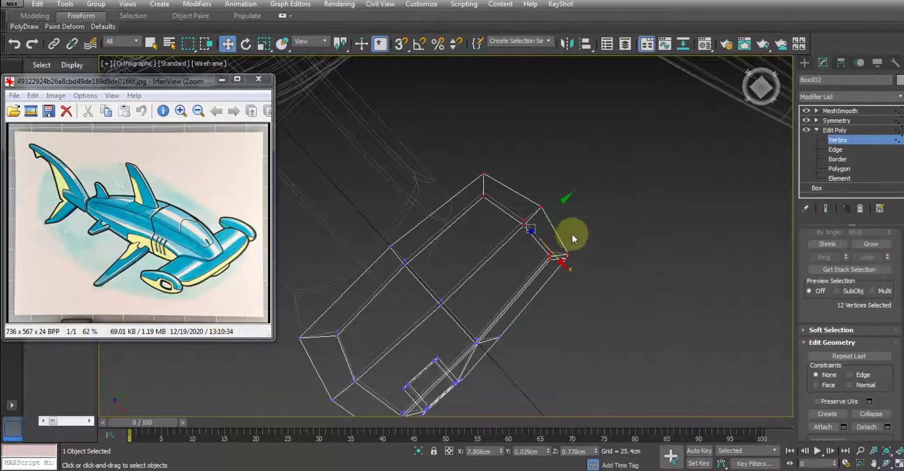
{"action": "left_click_drag", "start_coordinate": [556, 210], "coordinate": [592, 171]}
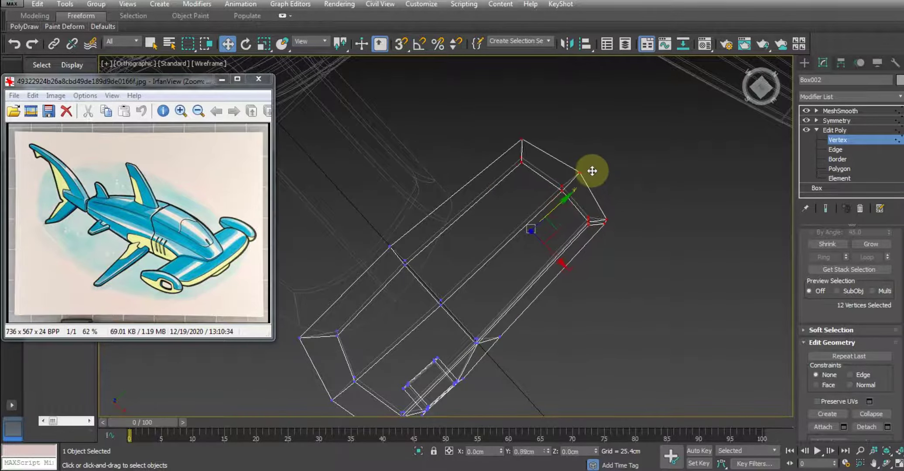
{"action": "key", "text": "F3"}
{"action": "mouse_move", "coordinate": [514, 238]}
{"action": "middle_mouse_down", "text": "alt"}
{"action": "mouse_move", "coordinate": [483, 239]}
{"action": "mouse_move", "coordinate": [486, 248]}
{"action": "mouse_move", "coordinate": [475, 236]}
{"action": "mouse_move", "coordinate": [553, 254]}
{"action": "middle_mouse_up", "text": "alt"}
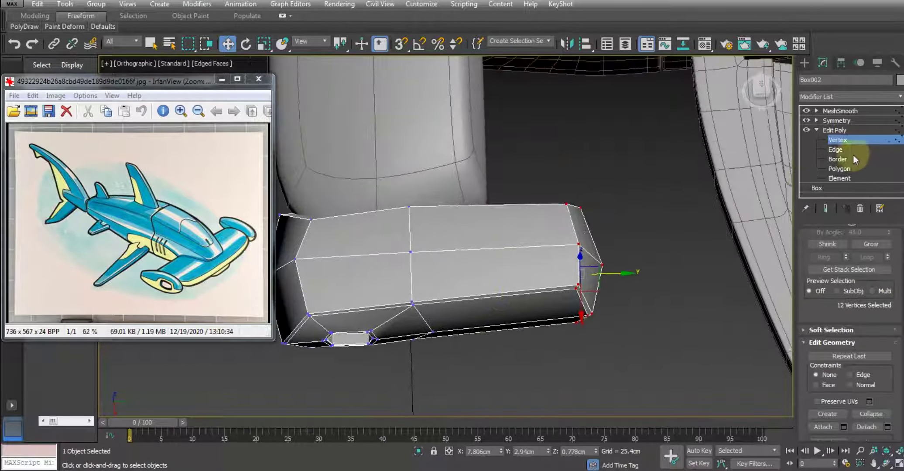
{"action": "left_click", "coordinate": [842, 149]}
Ring-select the pod's long edges and Connect two new edge loops with Pinch 0.
{"action": "key", "text": "alt+r"}
{"action": "right_click", "coordinate": [516, 156]}
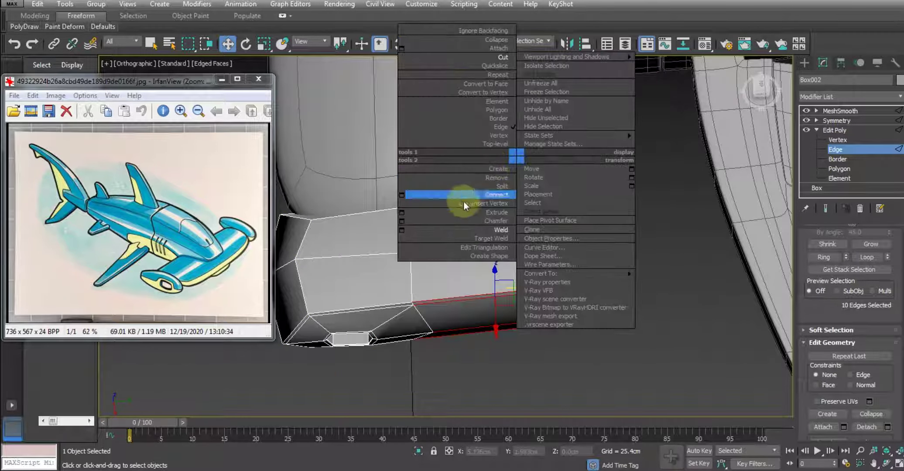
{"action": "left_click", "coordinate": [402, 195]}
{"action": "right_click", "coordinate": [457, 259]}
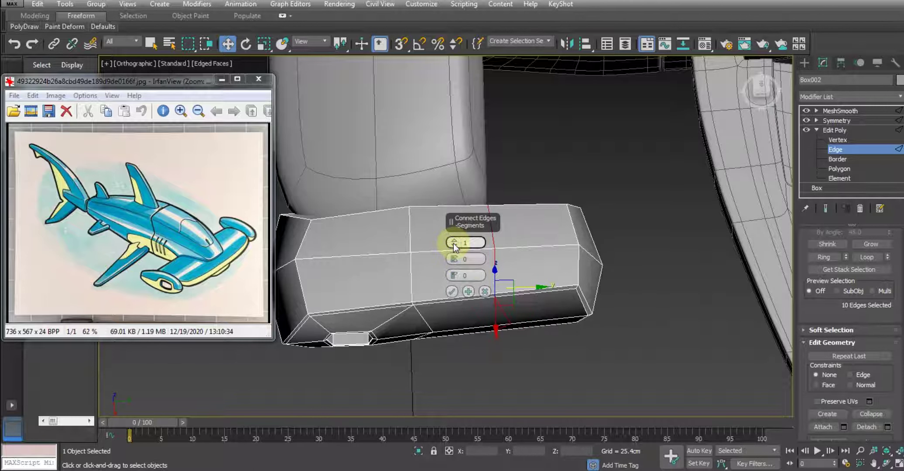
{"action": "left_click", "coordinate": [452, 292]}
{"action": "scroll", "coordinate": [492, 295], "scroll_direction": "down", "scroll_amount": 5}
{"action": "middle_click_drag", "start_coordinate": [492, 295], "coordinate": [772, 156], "text": "alt"}
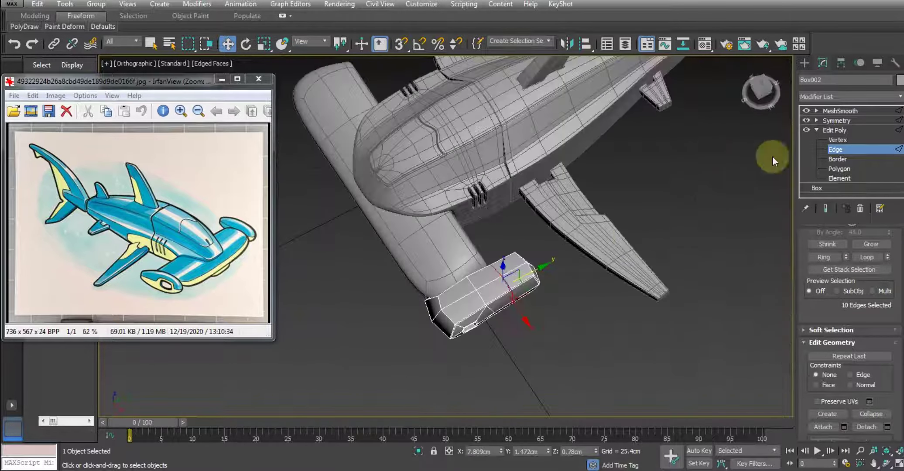
{"action": "left_click", "coordinate": [835, 130]}
{"action": "left_click", "coordinate": [840, 111]}
{"action": "mouse_move", "coordinate": [534, 250]}
{"action": "middle_mouse_down", "text": "alt"}
{"action": "mouse_move", "coordinate": [425, 322]}
{"action": "mouse_move", "coordinate": [564, 295]}
{"action": "mouse_move", "coordinate": [545, 278]}
{"action": "mouse_move", "coordinate": [549, 290]}
{"action": "mouse_move", "coordinate": [491, 268]}
{"action": "middle_mouse_up", "text": "alt"}
{"action": "scroll", "coordinate": [425, 323], "scroll_direction": "down", "scroll_amount": 4}
{"action": "middle_click_drag", "start_coordinate": [517, 269], "coordinate": [359, 323], "text": "alt"}
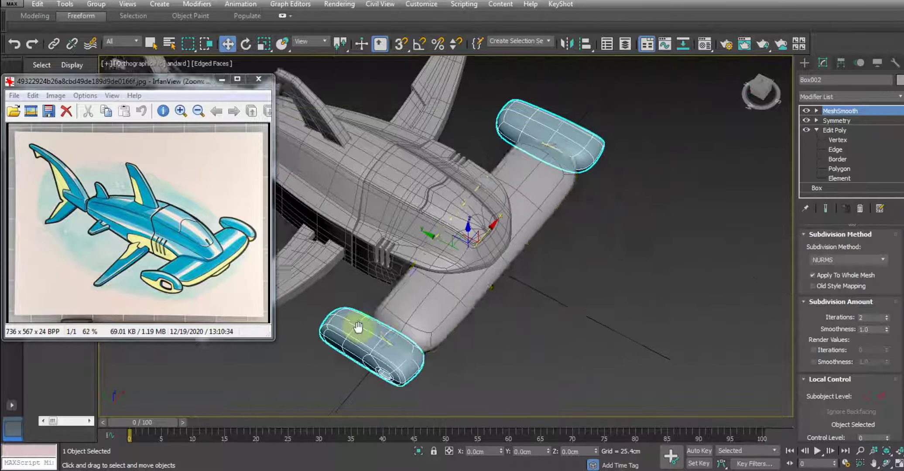
Shift the three top corner vertices right, then nudge a single corner vertex.
{"action": "left_click", "coordinate": [838, 139]}
{"action": "mouse_move", "coordinate": [567, 145]}
{"action": "middle_mouse_down", "text": "alt"}
{"action": "mouse_move", "coordinate": [495, 162]}
{"action": "mouse_move", "coordinate": [520, 178]}
{"action": "middle_mouse_up", "text": "alt"}
{"action": "scroll", "coordinate": [523, 185], "scroll_direction": "up", "scroll_amount": 4}
{"action": "key", "text": "F3"}
{"action": "left_click_drag", "start_coordinate": [471, 162], "coordinate": [528, 235]}
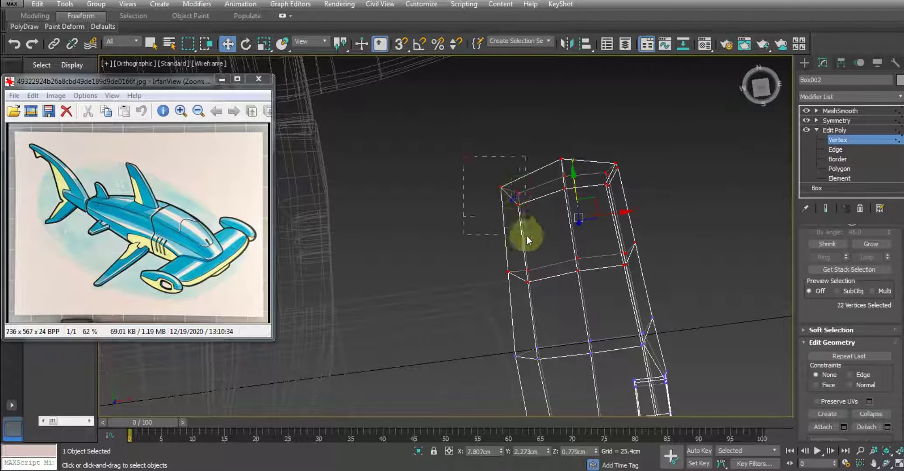
{"action": "left_click_drag", "start_coordinate": [534, 192], "coordinate": [555, 193]}
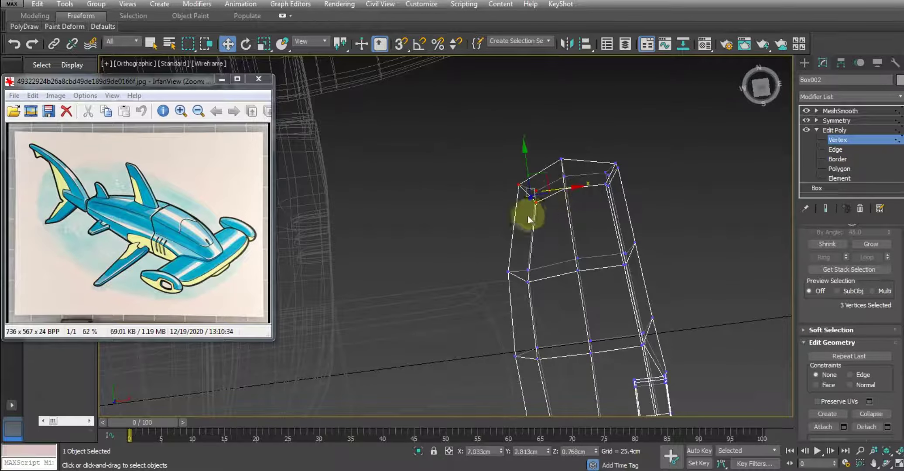
{"action": "left_click", "coordinate": [499, 169]}
{"action": "left_click", "coordinate": [519, 185]}
{"action": "left_click_drag", "start_coordinate": [554, 184], "coordinate": [559, 181]}
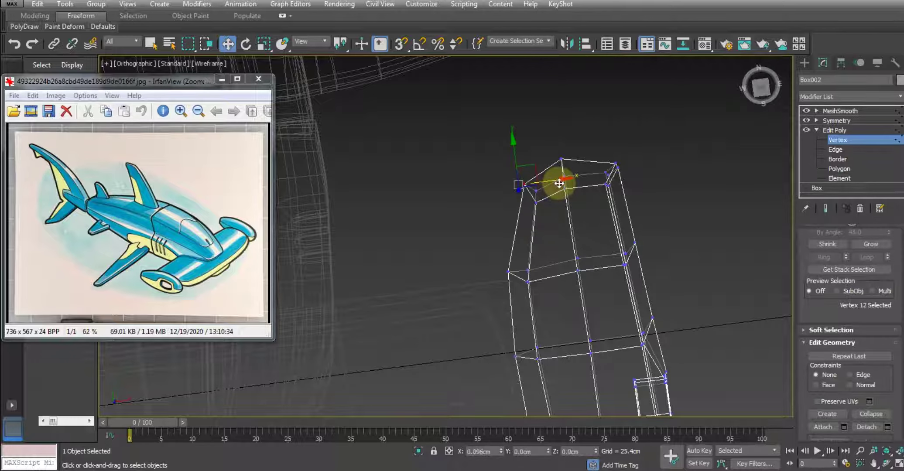
Shift the top-left corner vertices right and show the smoothed pod.
{"action": "left_click_drag", "start_coordinate": [489, 134], "coordinate": [575, 228]}
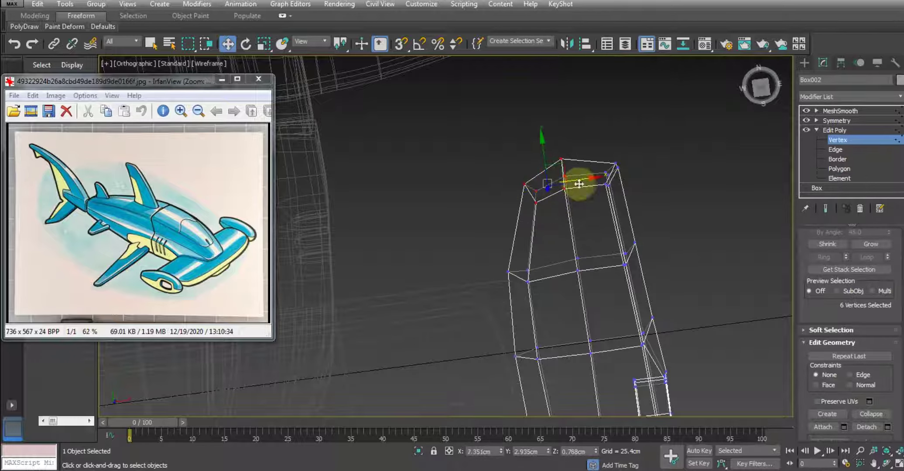
{"action": "left_click_drag", "start_coordinate": [575, 185], "coordinate": [585, 184]}
{"action": "left_click", "coordinate": [585, 184]}
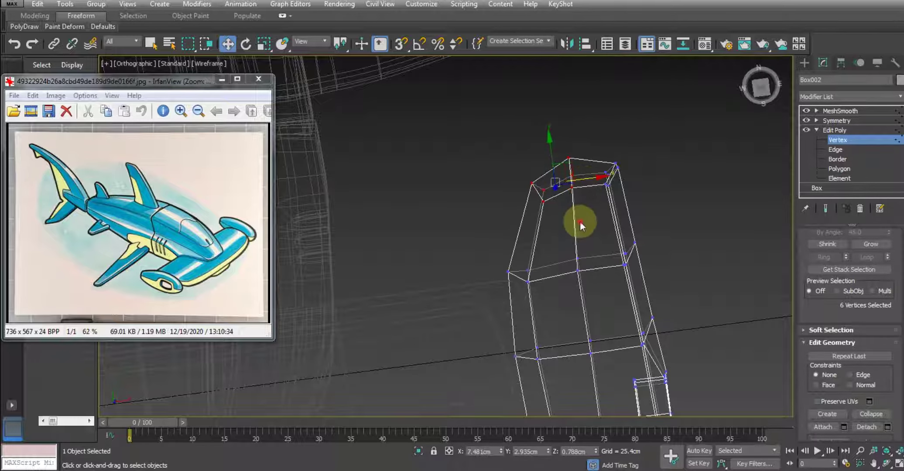
{"action": "left_click", "coordinate": [834, 130]}
{"action": "left_click", "coordinate": [840, 111]}
{"action": "scroll", "coordinate": [482, 226], "scroll_direction": "down", "scroll_amount": 5}
Region-select all ten shark parts and move the reference image window aside.
{"action": "key", "text": "F3"}
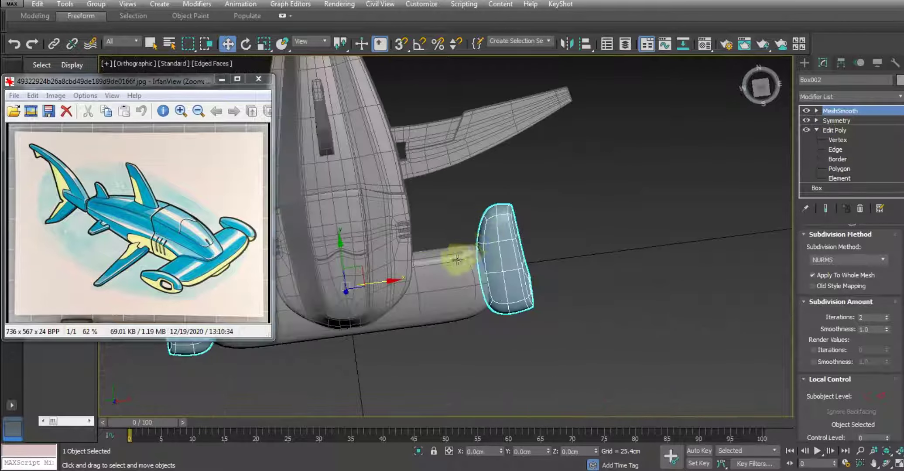
{"action": "mouse_move", "coordinate": [456, 256]}
{"action": "middle_mouse_down", "text": "alt"}
{"action": "mouse_move", "coordinate": [430, 250]}
{"action": "mouse_move", "coordinate": [510, 218]}
{"action": "mouse_move", "coordinate": [510, 239]}
{"action": "mouse_move", "coordinate": [488, 227]}
{"action": "middle_mouse_up", "text": "alt"}
{"action": "left_click_drag", "start_coordinate": [337, 131], "coordinate": [594, 322]}
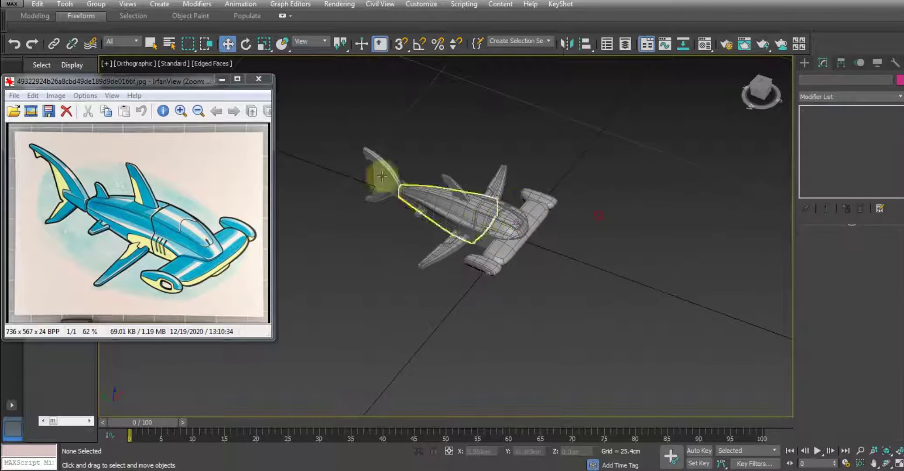
{"action": "scroll", "coordinate": [465, 235], "scroll_direction": "up", "scroll_amount": 5}
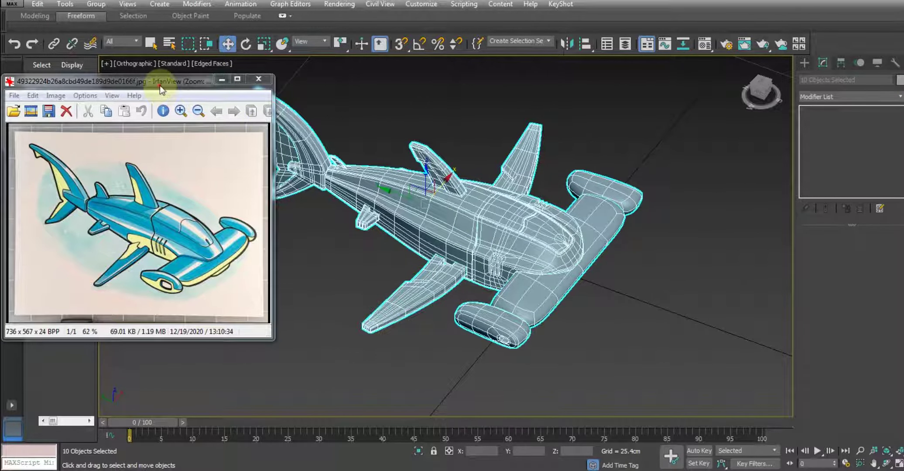
{"action": "left_click_drag", "start_coordinate": [157, 83], "coordinate": [135, 100]}
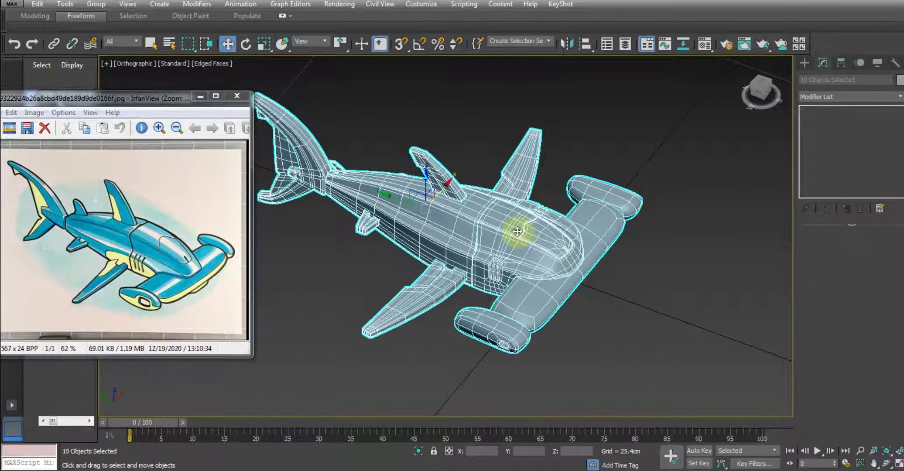
{"action": "middle_click_drag", "start_coordinate": [526, 245], "coordinate": [528, 246]}
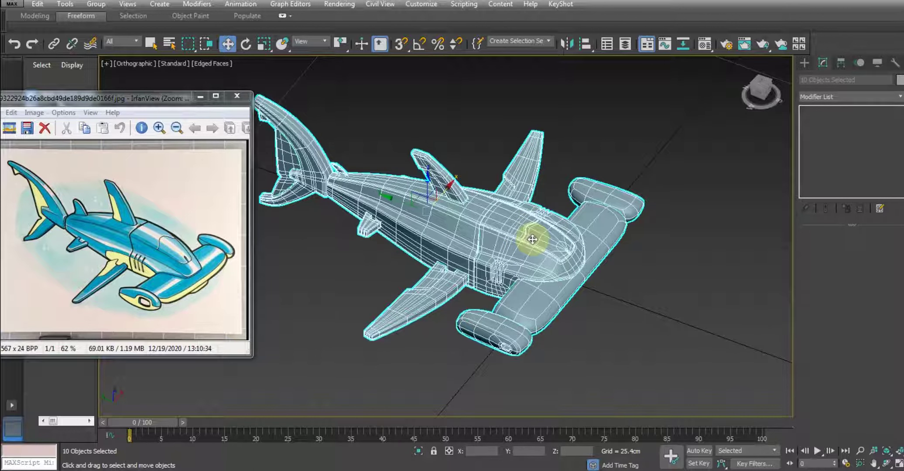
{"action": "middle_click_drag", "start_coordinate": [532, 239], "coordinate": [515, 229], "text": "alt"}
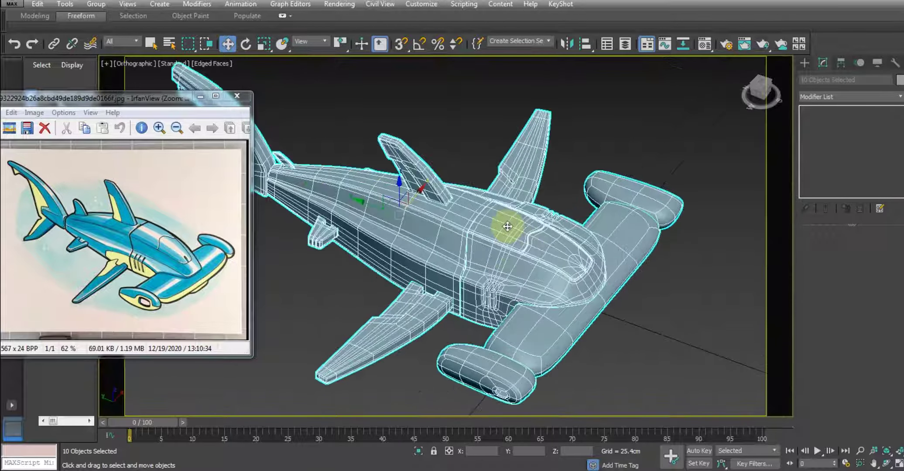
{"action": "scroll", "coordinate": [513, 226], "scroll_direction": "up", "scroll_amount": 2}
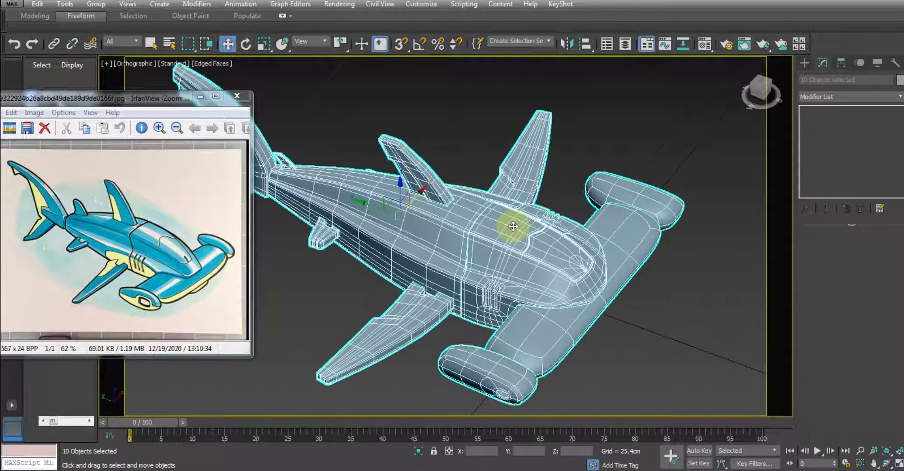
{"action": "scroll", "coordinate": [515, 223], "scroll_direction": "down", "scroll_amount": 2}
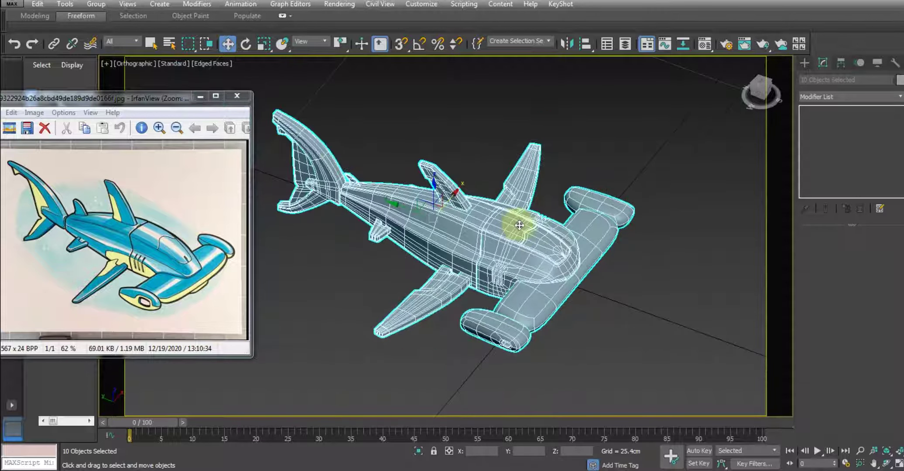
Assign the Blinn material to all ten parts and set its diffuse colour to light cyan.
{"action": "key", "text": "m"}
{"action": "left_click", "coordinate": [610, 242]}
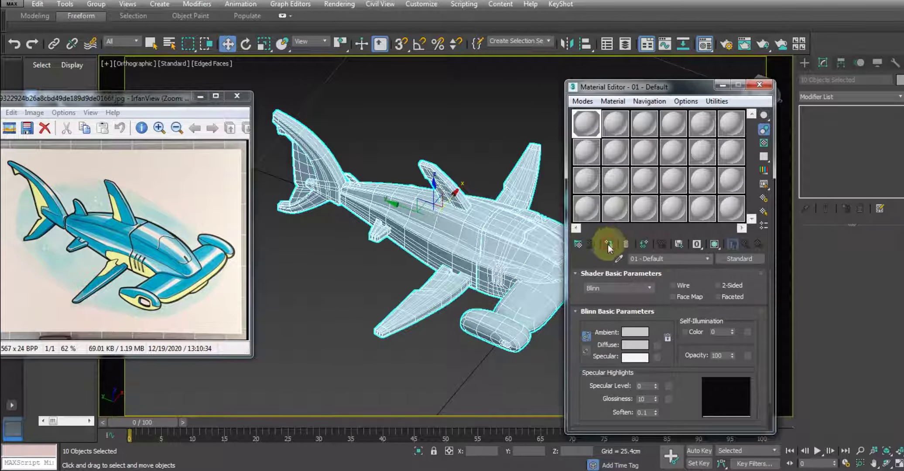
{"action": "left_click", "coordinate": [642, 345]}
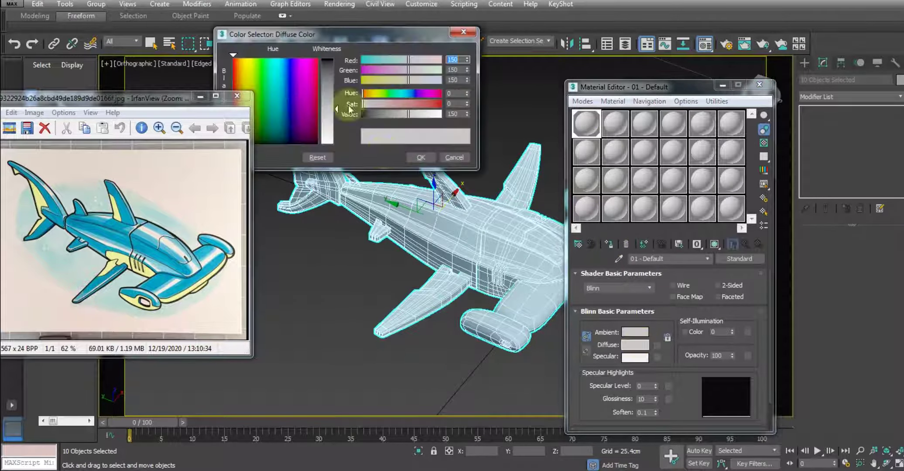
{"action": "left_click", "coordinate": [288, 68]}
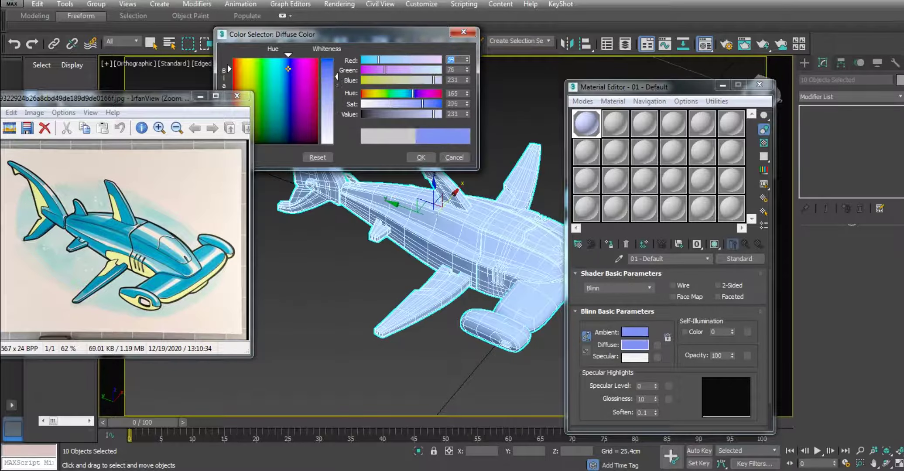
{"action": "left_click_drag", "start_coordinate": [327, 110], "coordinate": [328, 75]}
{"action": "left_click_drag", "start_coordinate": [435, 115], "coordinate": [439, 114]}
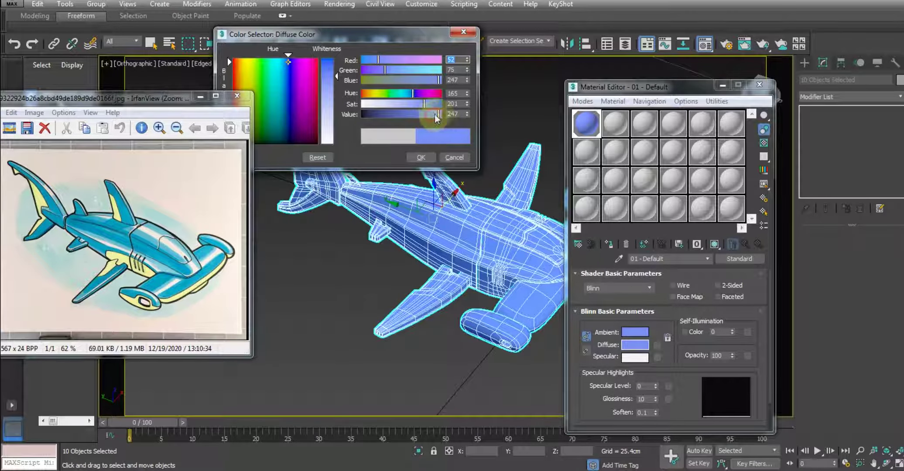
{"action": "left_click", "coordinate": [419, 69]}
{"action": "left_click", "coordinate": [420, 157]}
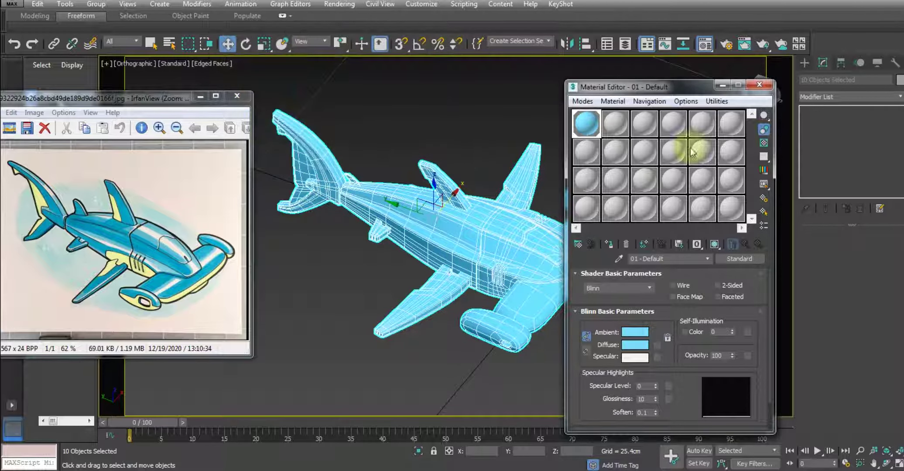
Render the shark from the current view and reposition the rendered image window lower.
{"action": "left_click", "coordinate": [759, 85]}
{"action": "left_click", "coordinate": [764, 53]}
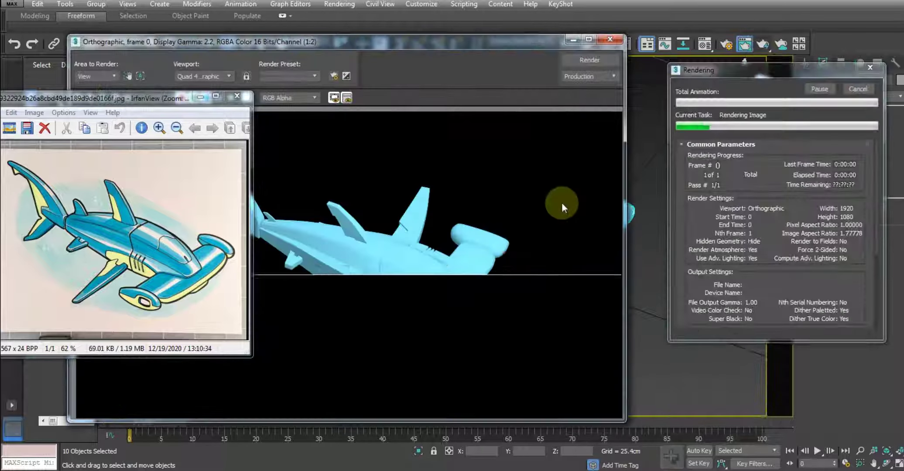
{"action": "left_click_drag", "start_coordinate": [431, 53], "coordinate": [536, 30]}
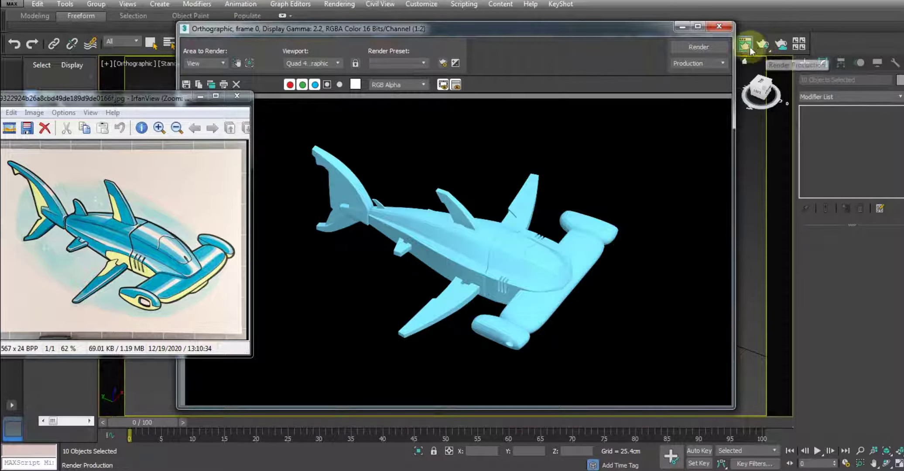
{"action": "left_click_drag", "start_coordinate": [642, 44], "coordinate": [643, 81]}
Set the material's Diffuse colour to a dark, fully saturated teal.
{"action": "left_click", "coordinate": [704, 43]}
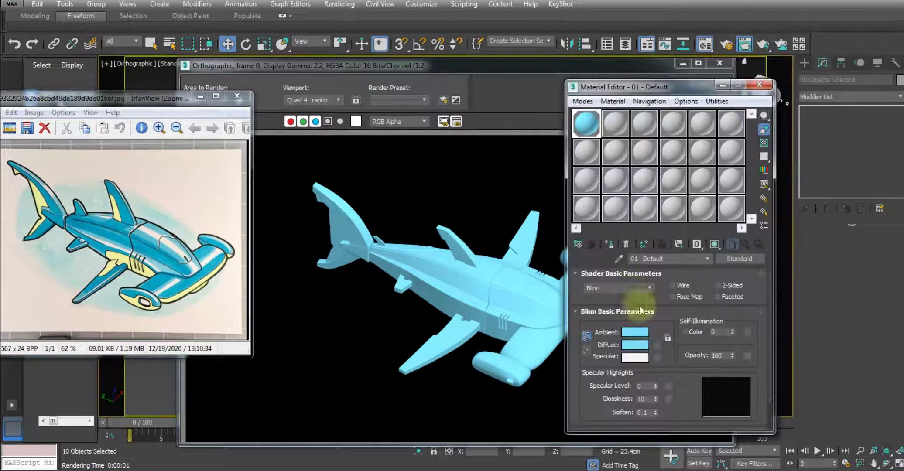
{"action": "left_click", "coordinate": [640, 348]}
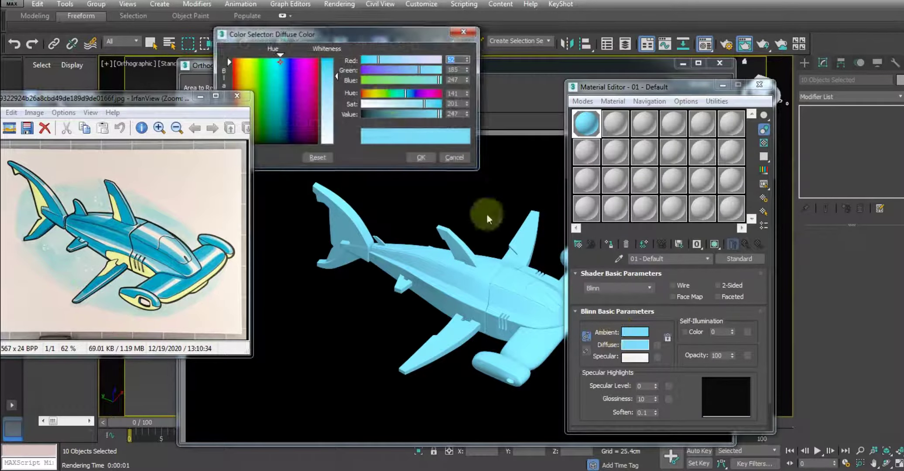
{"action": "left_click", "coordinate": [396, 115]}
{"action": "left_click", "coordinate": [439, 104]}
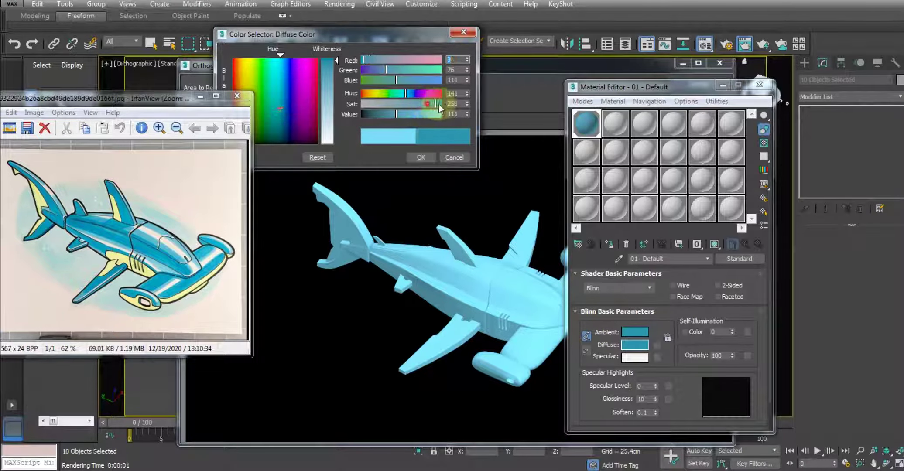
{"action": "left_click", "coordinate": [427, 158]}
Switch the shader from Blinn to Metal with Specular Level 153 and Glossiness 46, then re-render.
{"action": "mouse_move", "coordinate": [656, 389]}
{"action": "left_mouse_down"}
{"action": "mouse_move", "coordinate": [657, 399]}
{"action": "mouse_move", "coordinate": [657, 384]}
{"action": "left_mouse_up"}
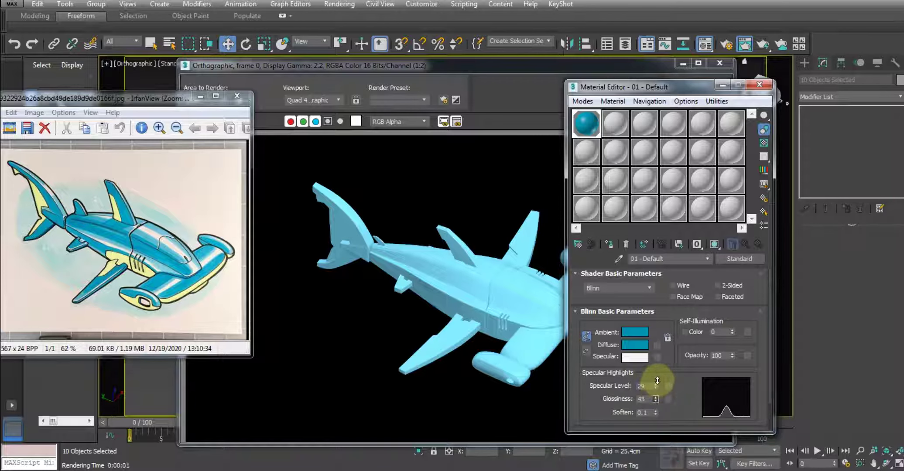
{"action": "left_click", "coordinate": [624, 289]}
{"action": "left_click", "coordinate": [619, 317]}
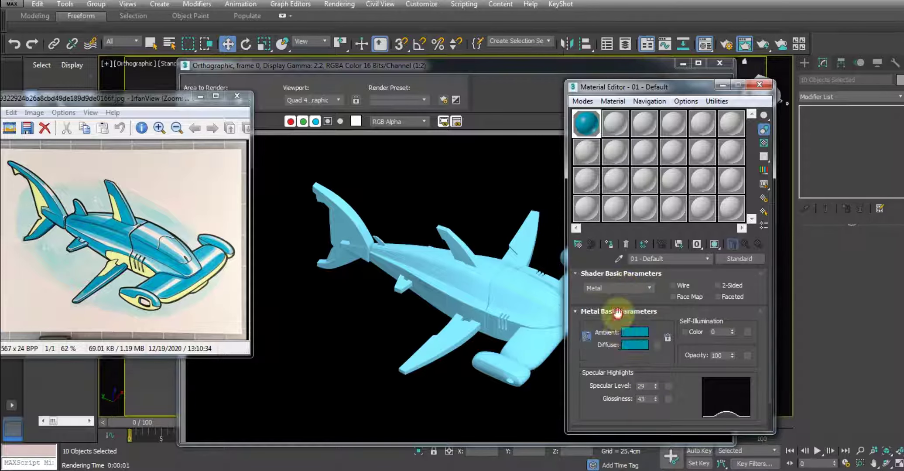
{"action": "left_click_drag", "start_coordinate": [657, 386], "coordinate": [646, 316]}
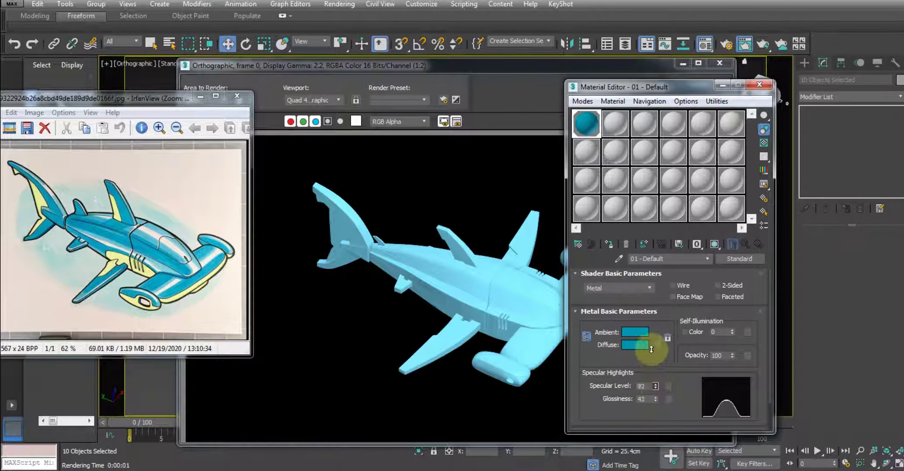
{"action": "left_click_drag", "start_coordinate": [656, 400], "coordinate": [655, 398]}
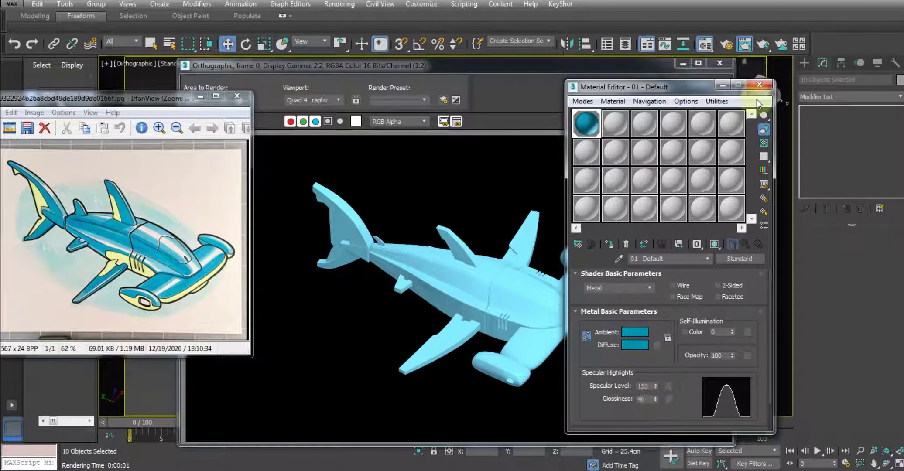
{"action": "left_click", "coordinate": [759, 84]}
{"action": "left_click", "coordinate": [699, 84]}
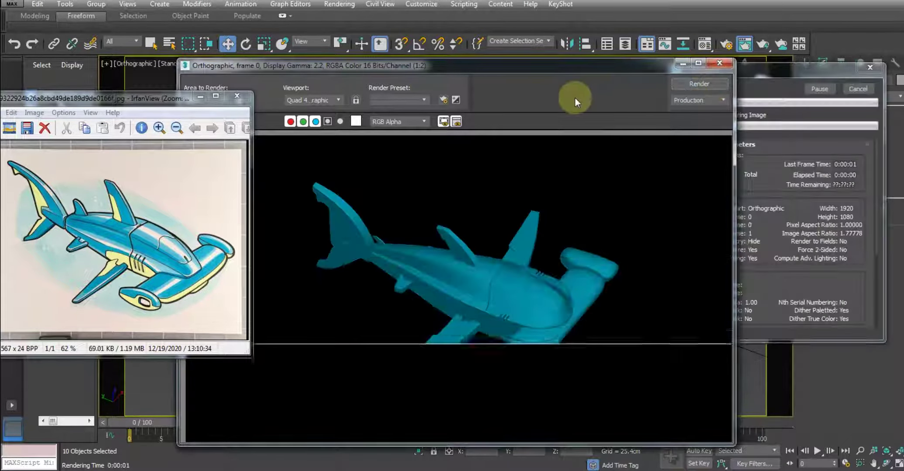
Brighten the teal Diffuse colour slightly by raising its Value.
{"action": "left_click_drag", "start_coordinate": [538, 63], "coordinate": [542, 51]}
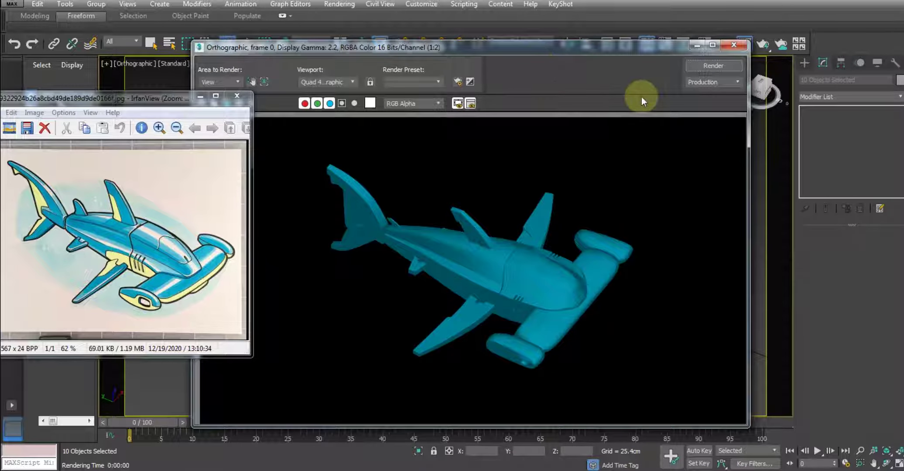
{"action": "key", "text": "m"}
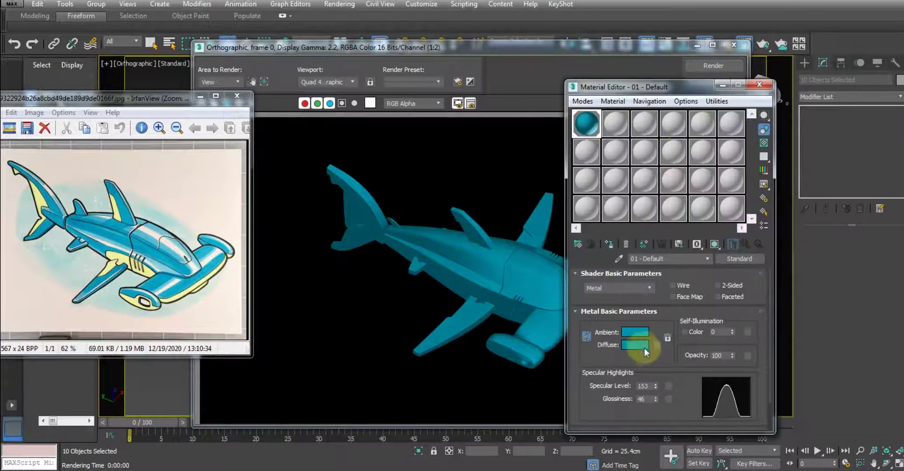
{"action": "left_click", "coordinate": [641, 345]}
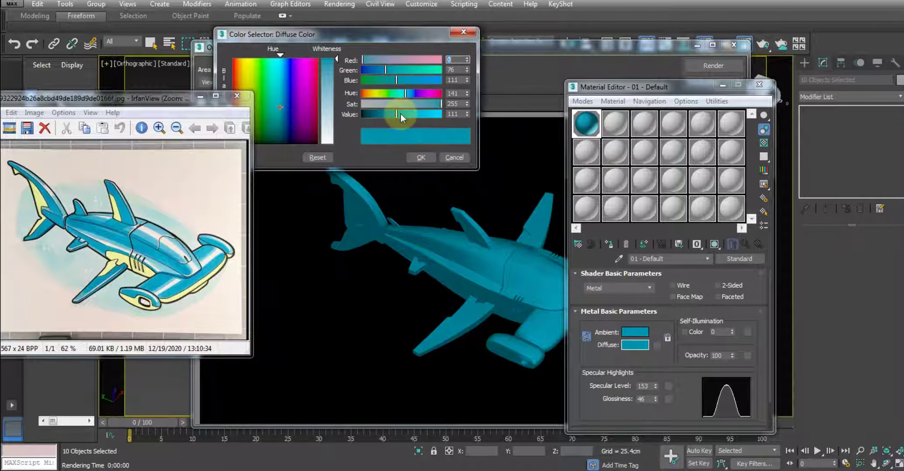
{"action": "left_click_drag", "start_coordinate": [401, 114], "coordinate": [413, 113]}
{"action": "left_click", "coordinate": [421, 158]}
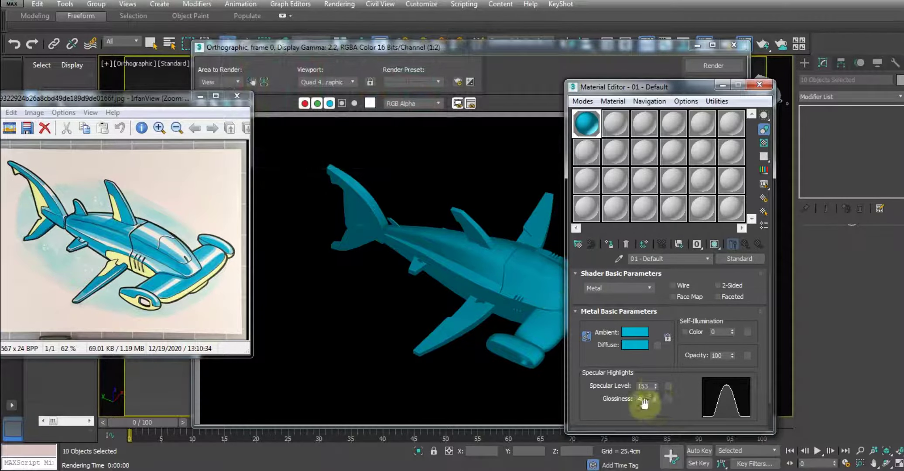
Lower the Specular Level to 112 and render the shark again.
{"action": "mouse_move", "coordinate": [655, 386]}
{"action": "left_mouse_down"}
{"action": "mouse_move", "coordinate": [657, 420]}
{"action": "mouse_move", "coordinate": [650, 373]}
{"action": "mouse_move", "coordinate": [658, 398]}
{"action": "left_mouse_up"}
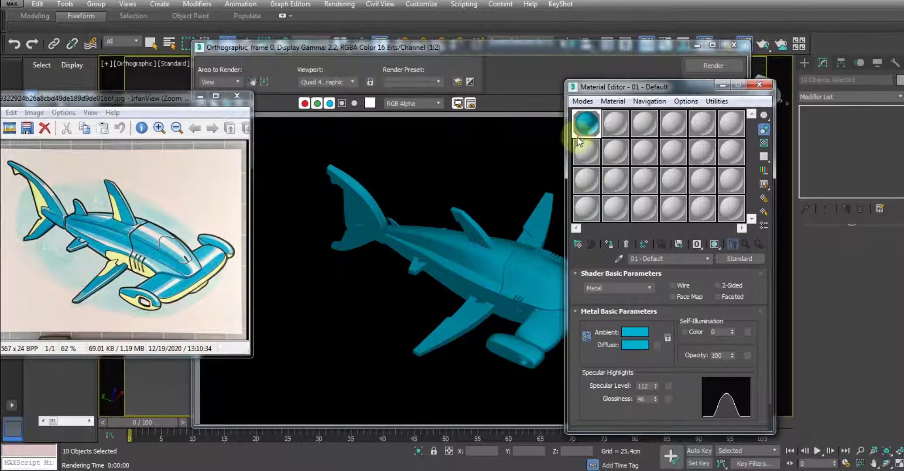
{"action": "left_click", "coordinate": [589, 46]}
{"action": "left_click", "coordinate": [726, 67]}
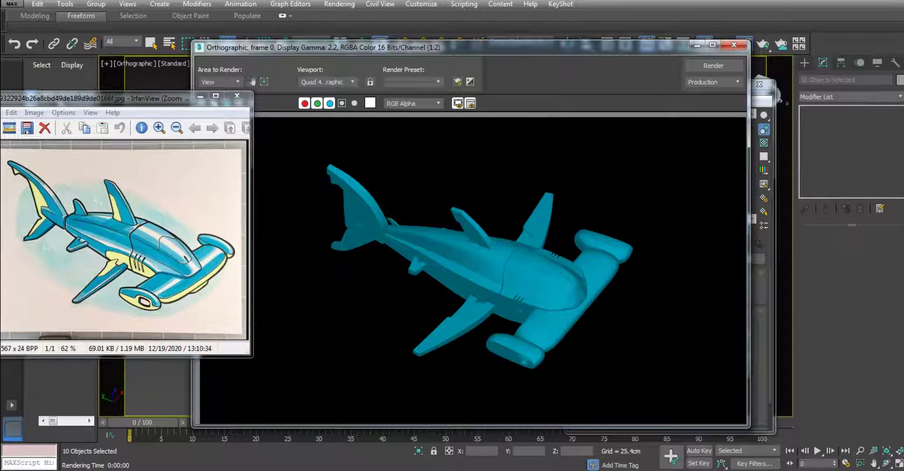
Set the Environment background colour to white and render the shark.
{"action": "key", "text": "8"}
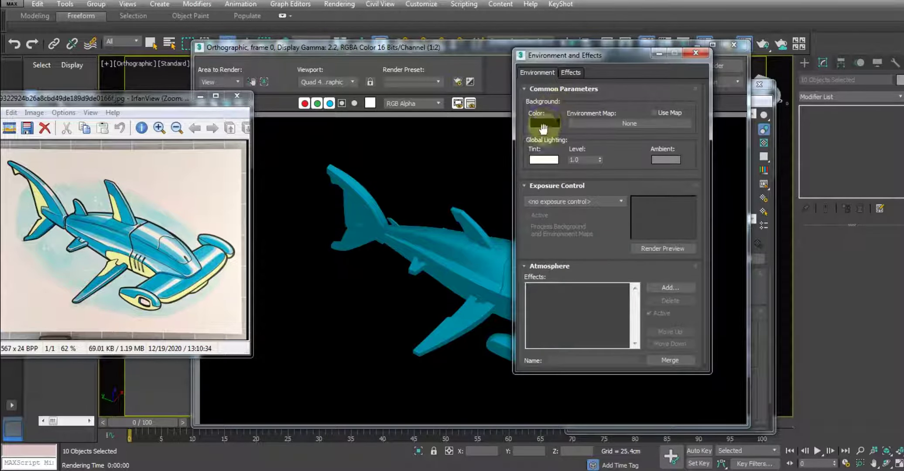
{"action": "left_click", "coordinate": [545, 124]}
{"action": "left_click_drag", "start_coordinate": [355, 130], "coordinate": [356, 74]}
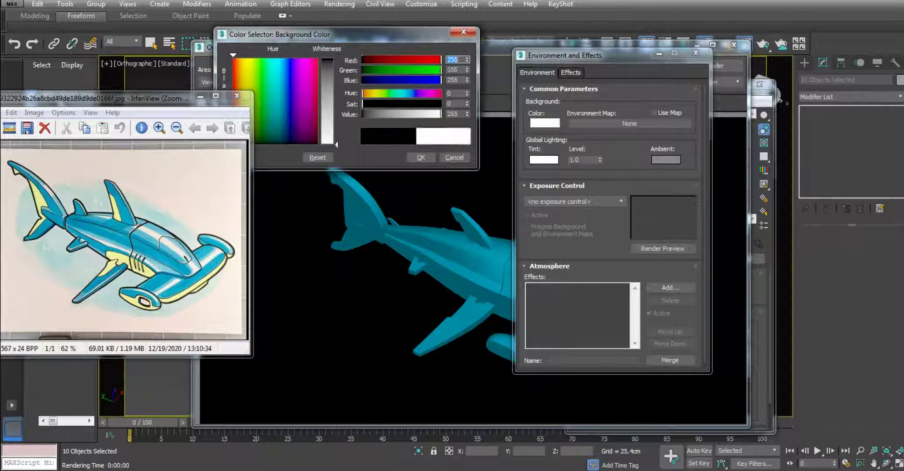
{"action": "left_click", "coordinate": [420, 153]}
{"action": "left_click", "coordinate": [697, 55]}
{"action": "left_click", "coordinate": [716, 68]}
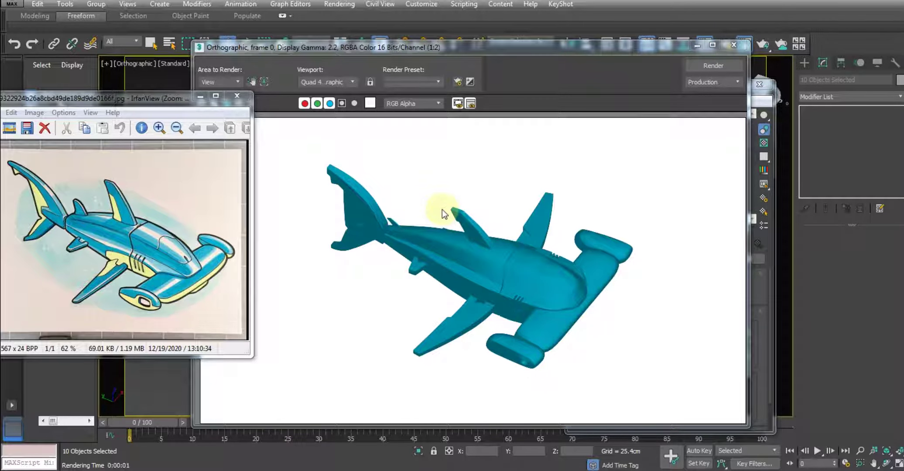
Arrange the rendered image and reference sketch windows side by side for comparison.
{"action": "left_click", "coordinate": [472, 263]}
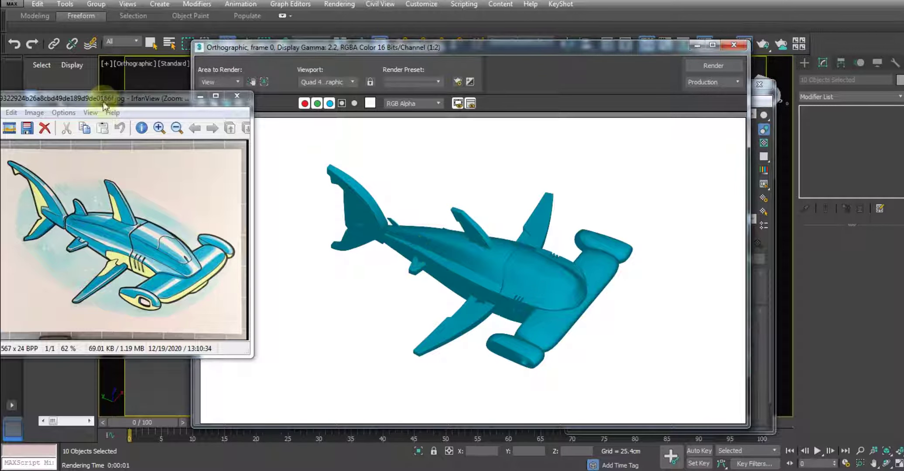
{"action": "left_click_drag", "start_coordinate": [114, 101], "coordinate": [144, 108]}
{"action": "left_click", "coordinate": [528, 290]}
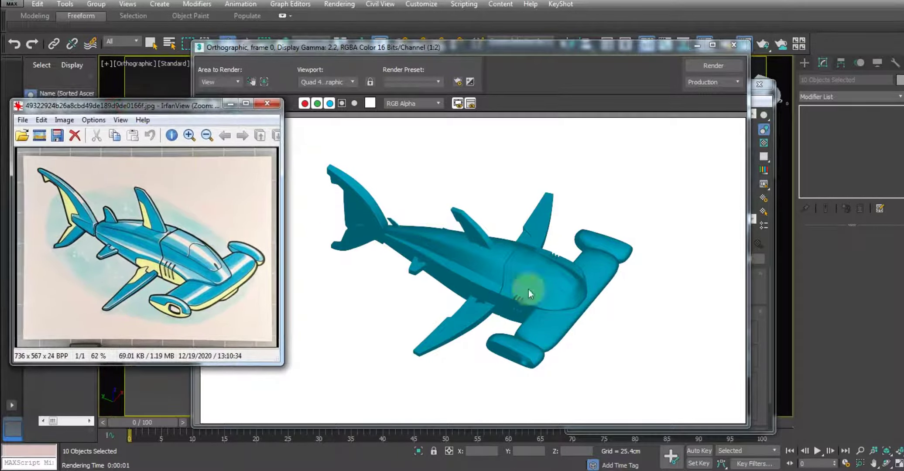